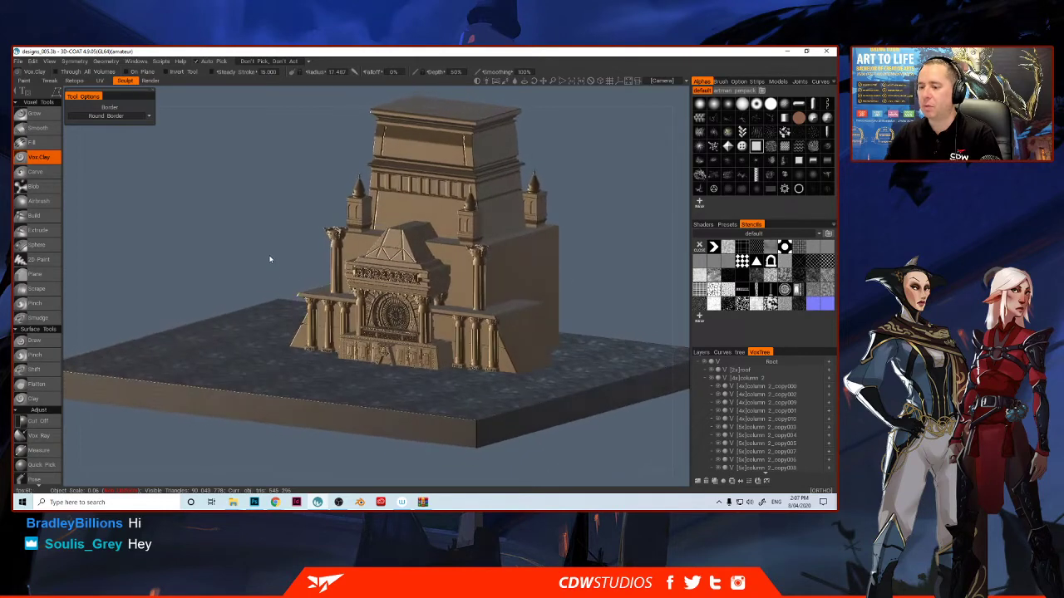
# - Switch to Photoshop and open demo_1_thumbs from the Demo 1 folder inside Twitch Stream 2020
pyautogui.moveTo(183, 307); pyautogui.dragTo(184, 307)
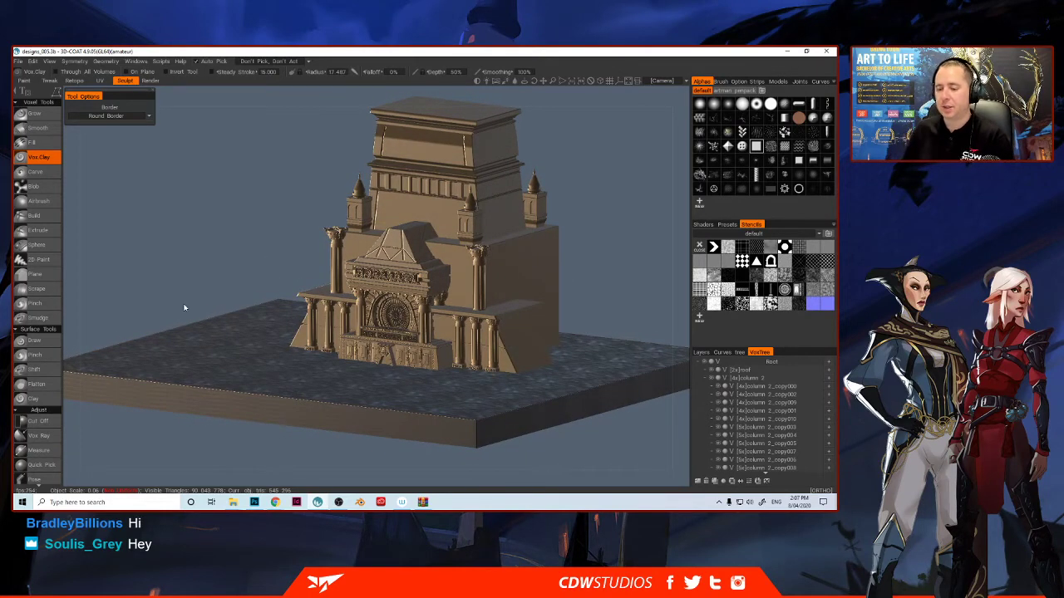
pyautogui.click(254, 502)
pyautogui.click(36, 52)
pyautogui.click(40, 75)
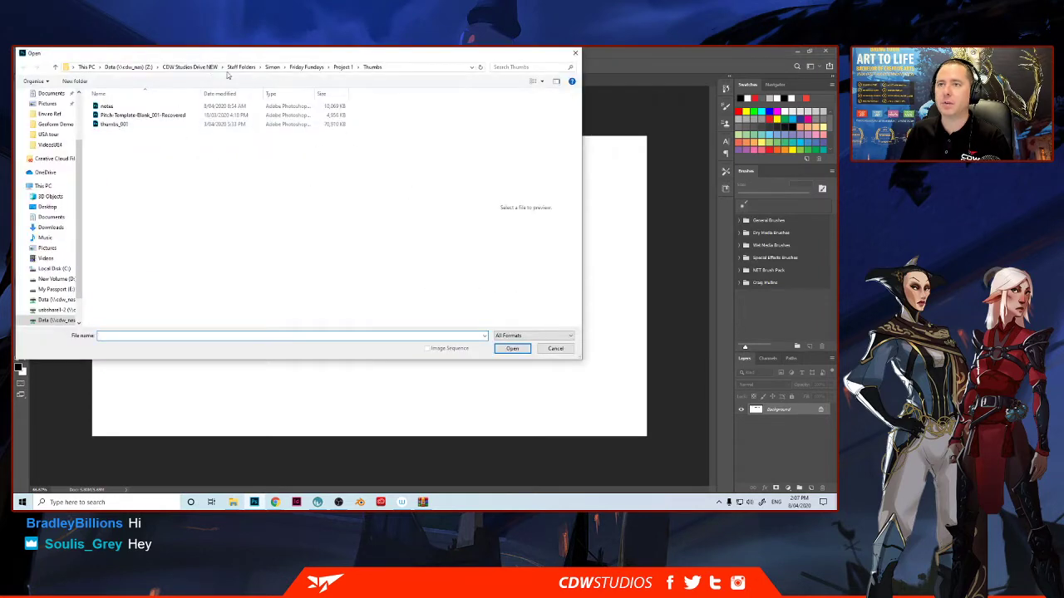
pyautogui.click(272, 66)
pyautogui.scroll(-3, 116, 266)
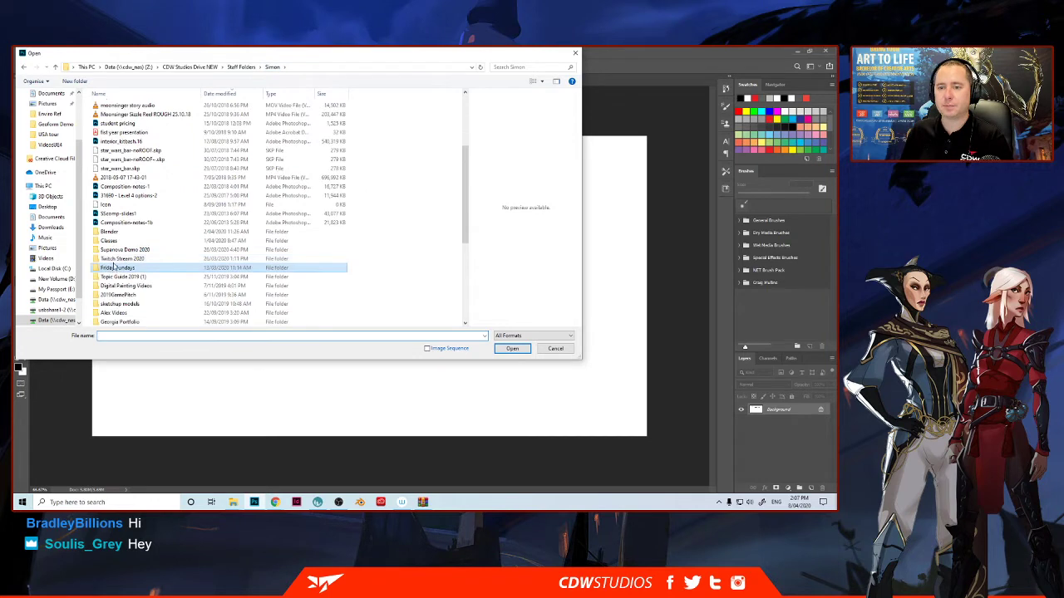
pyautogui.doubleClick(116, 259)
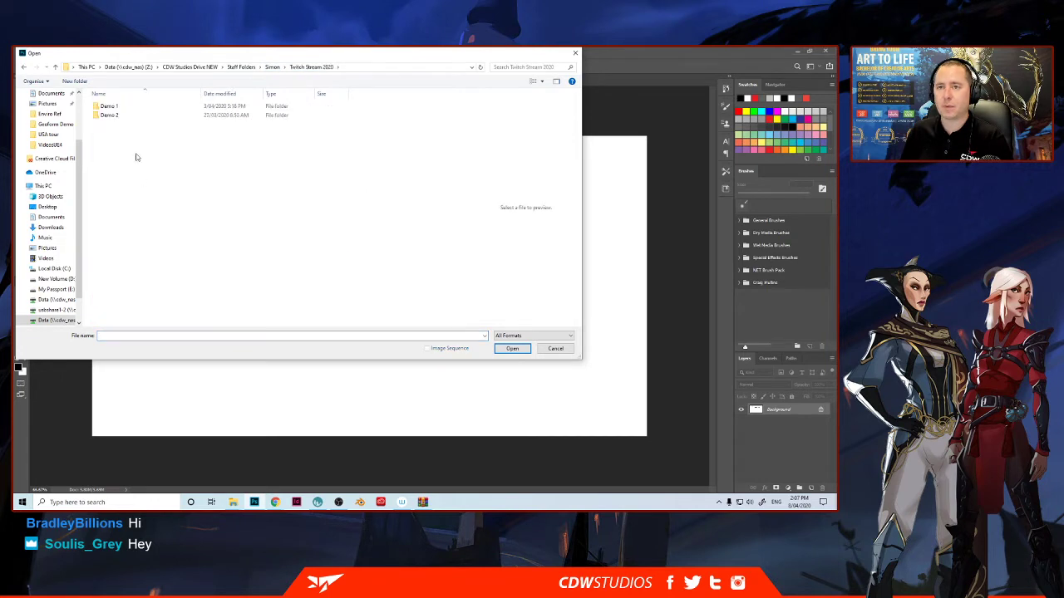
pyautogui.doubleClick(110, 108)
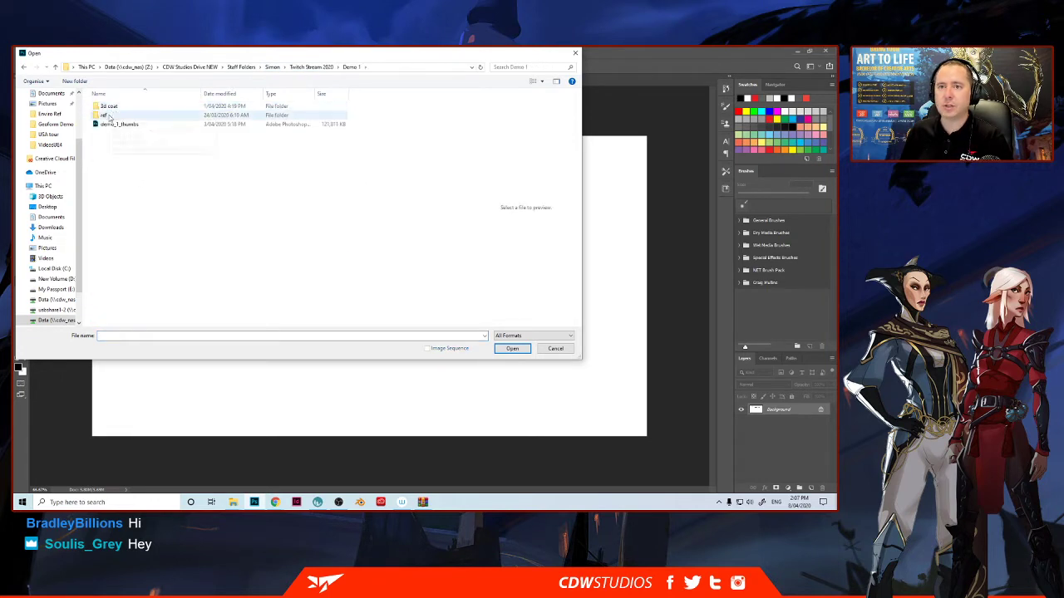
pyautogui.click(108, 124)
pyautogui.doubleClick(108, 125)
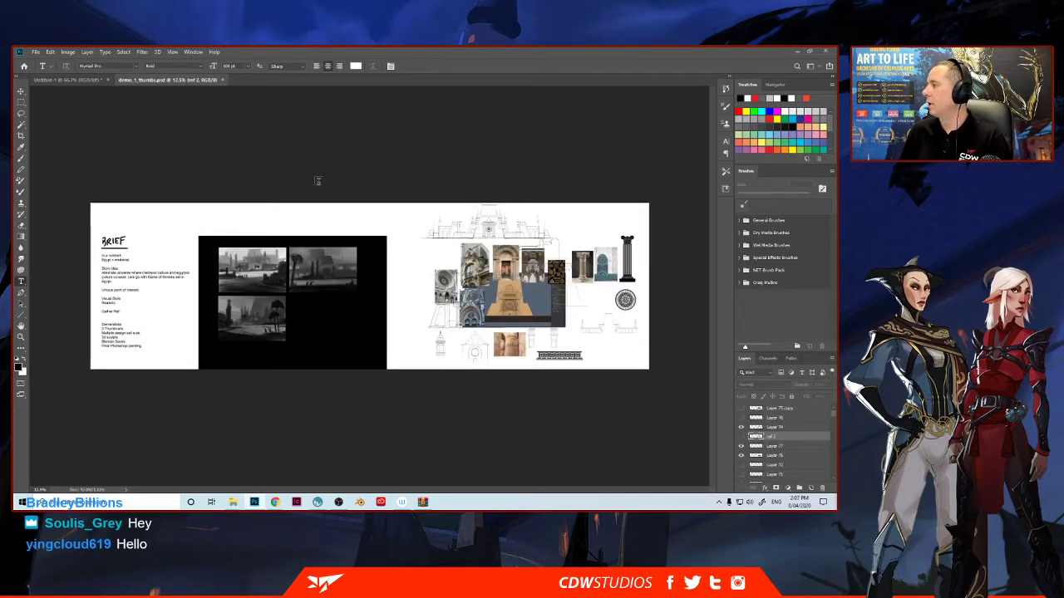
# - Outline the lower-left thumbnail with a red brush frame on Layer 78
pyautogui.press('z')
pyautogui.click(216, 281)
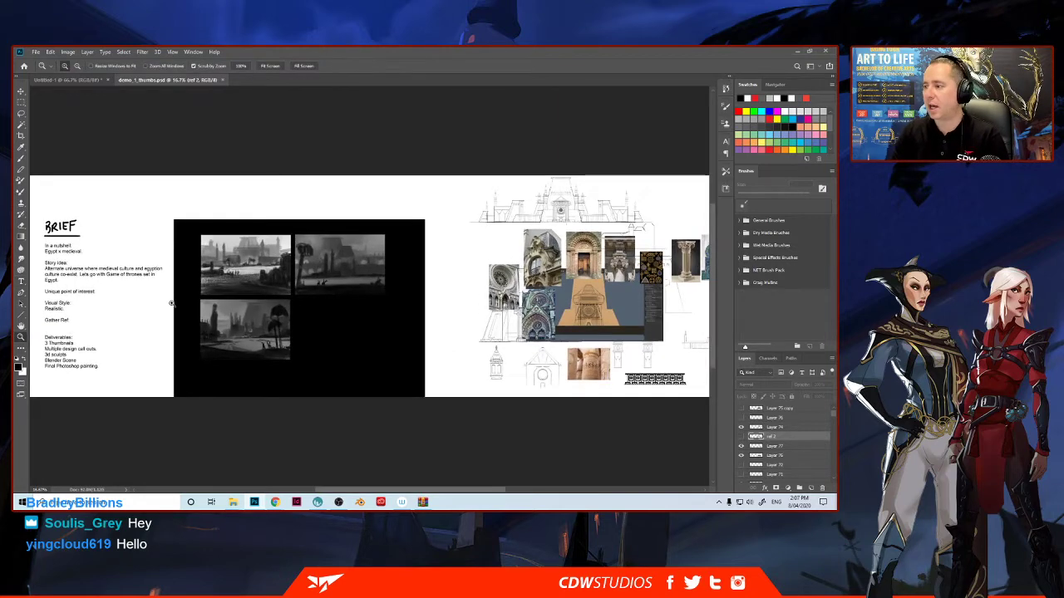
pyautogui.moveTo(172, 287); pyautogui.dragTo(223, 305)
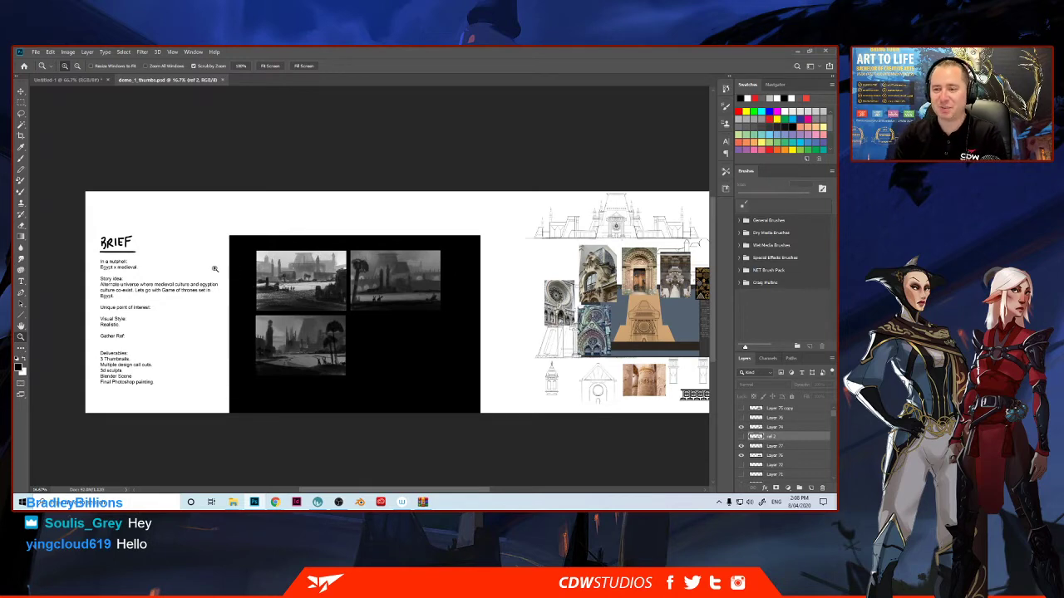
pyautogui.click(214, 269)
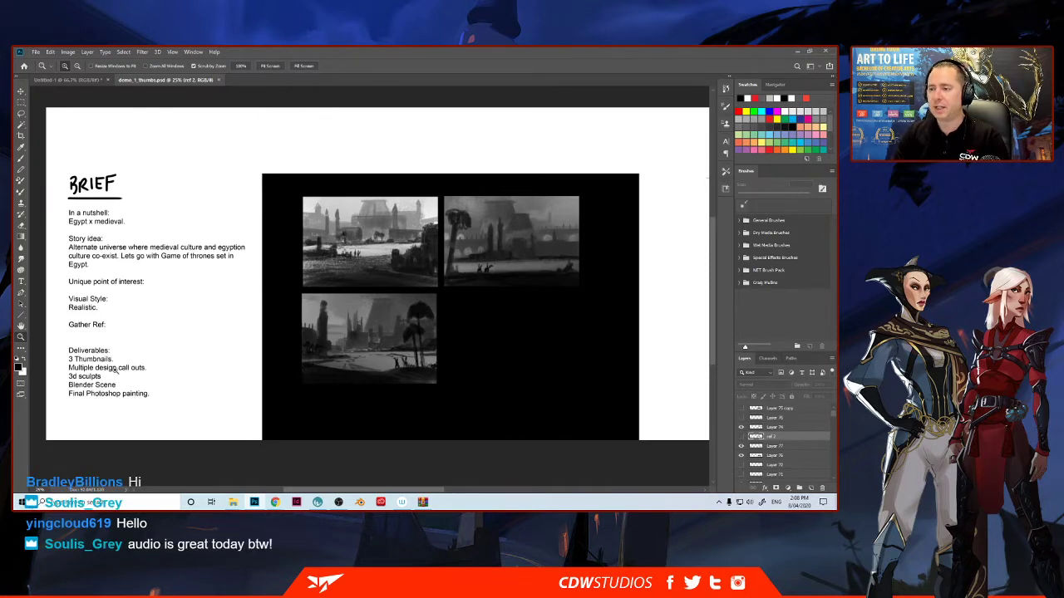
pyautogui.moveTo(387, 314); pyautogui.dragTo(291, 298)
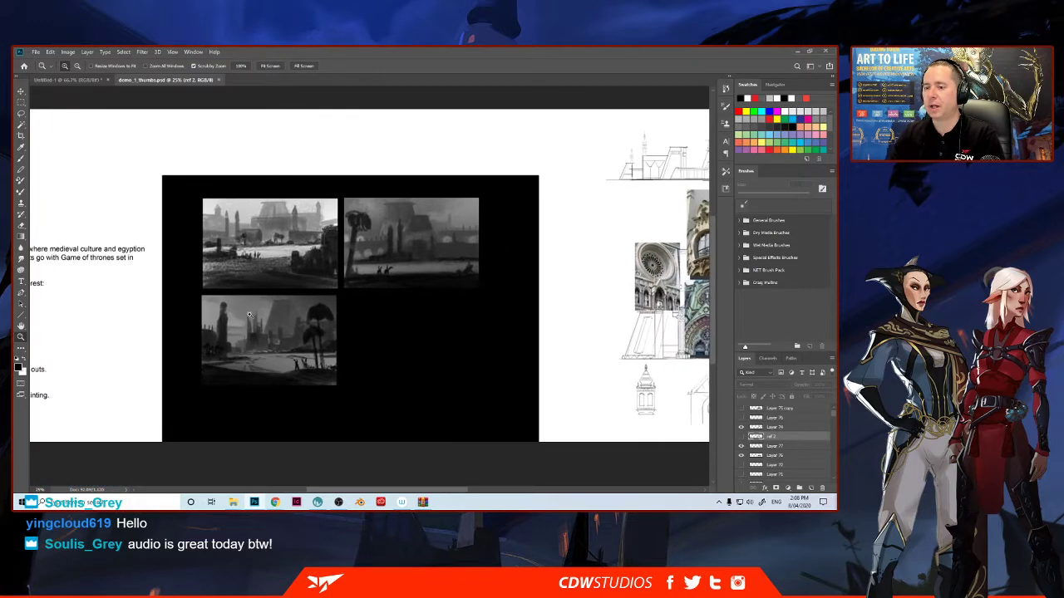
pyautogui.click(791, 448)
pyautogui.press('b')
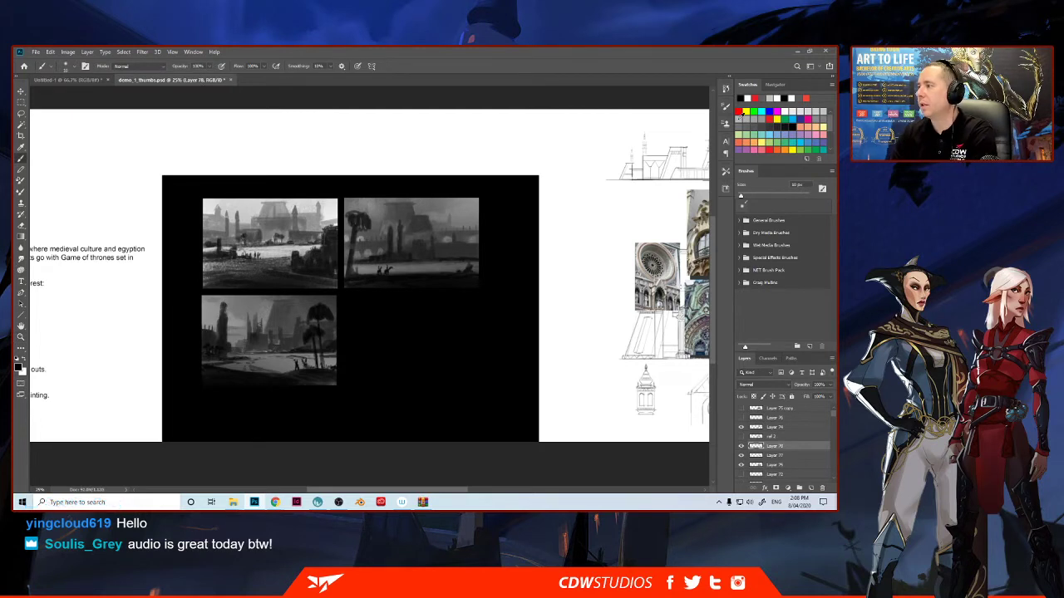
pyautogui.click(740, 111)
pyautogui.moveTo(197, 294)
pyautogui.mouseDown()
pyautogui.moveTo(341, 294)
pyautogui.moveTo(341, 389)
pyautogui.moveTo(195, 390)
pyautogui.moveTo(194, 295)
pyautogui.mouseUp()
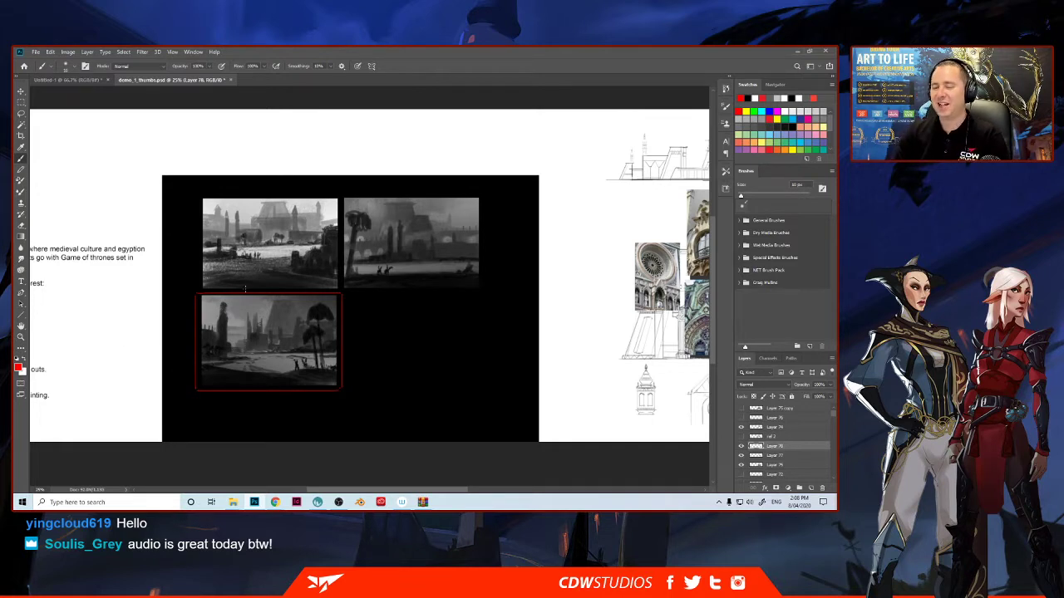
# - Examine the red-framed thumbnail, the temple elevation line drawing and the architectural reference images beside the thumbnails
pyautogui.press('z')
pyautogui.click(266, 319)
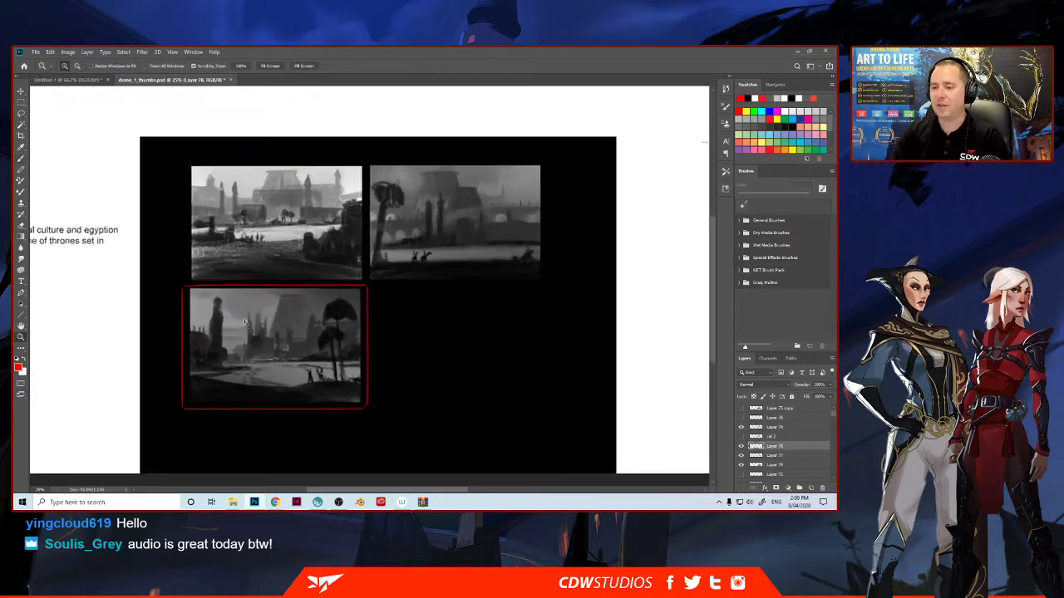
pyautogui.moveTo(416, 323); pyautogui.dragTo(244, 304)
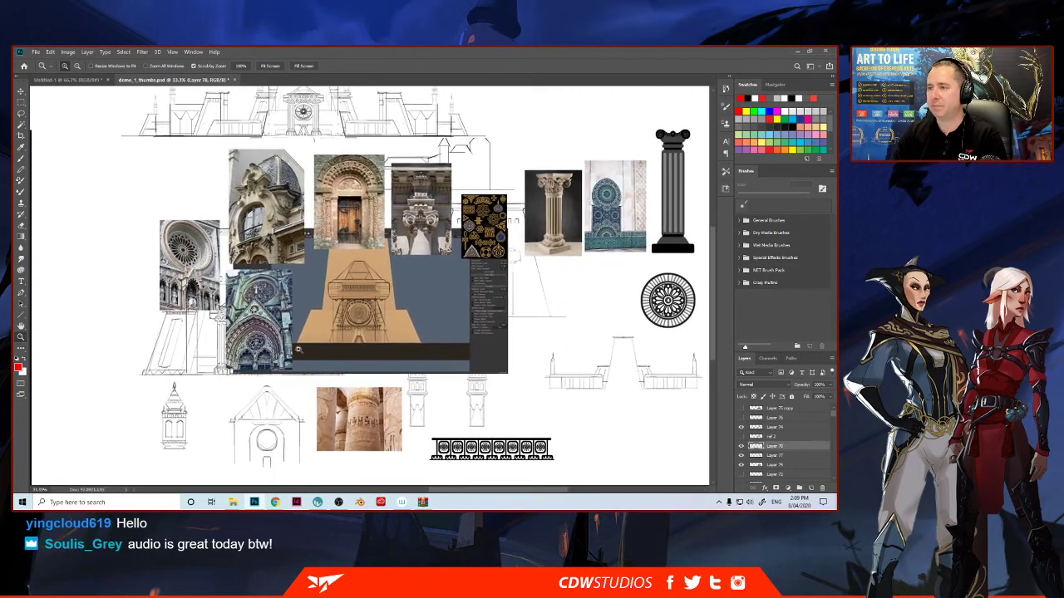
pyautogui.click(279, 274)
pyautogui.click(269, 200)
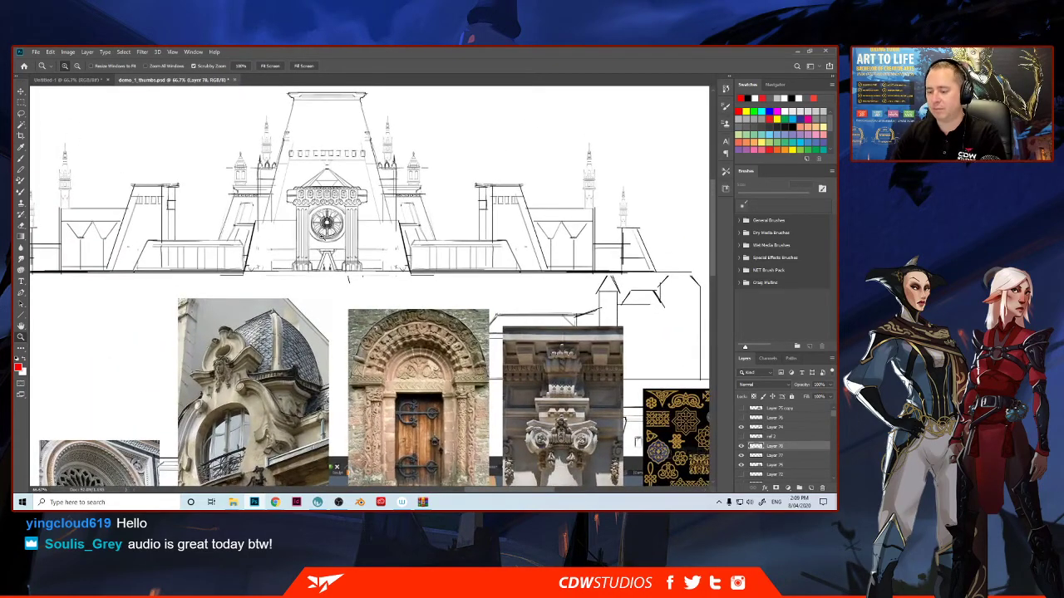
pyautogui.hotkey('ctrl', '0')
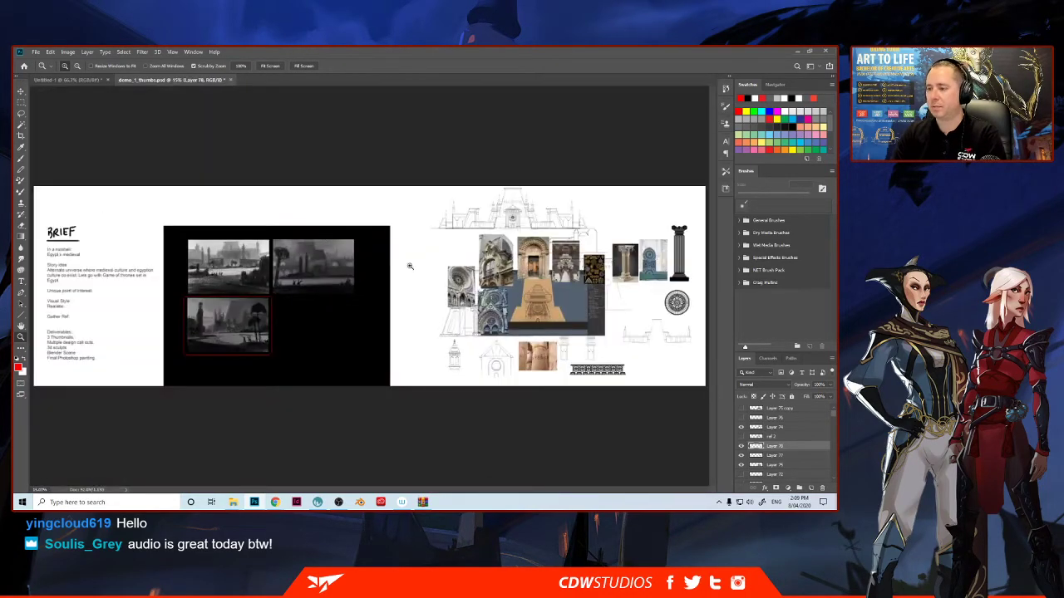
pyautogui.click(489, 279)
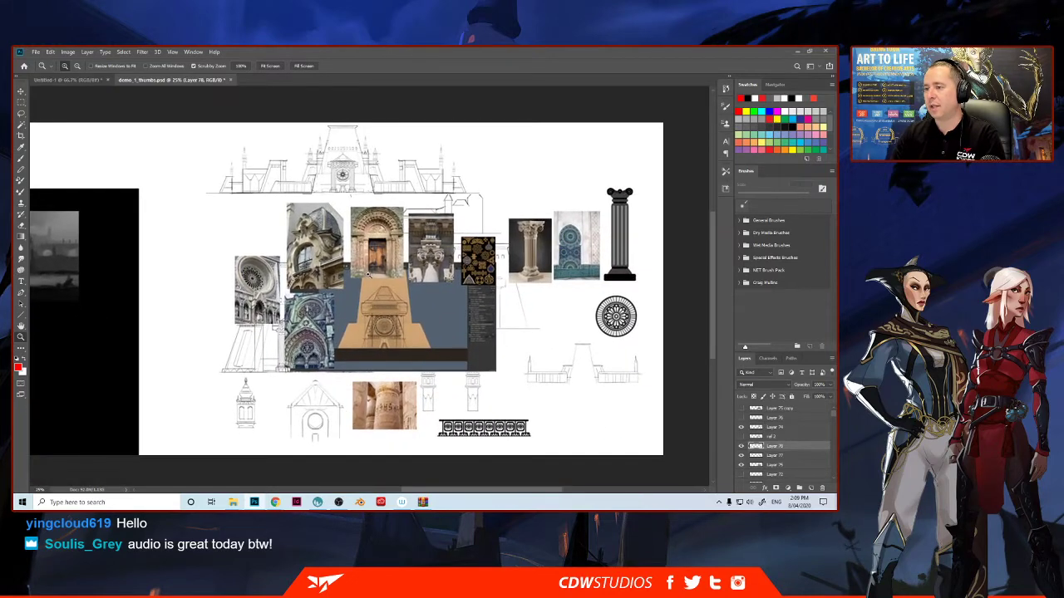
pyautogui.click(362, 313)
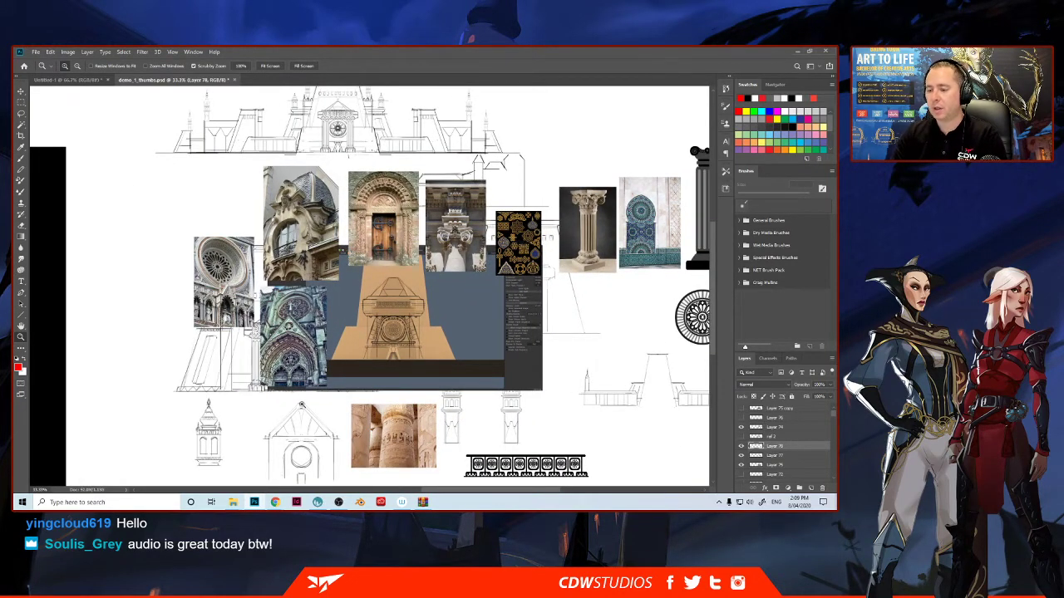
# - Switch to 3D-Coat to inspect the temple sculpt, and return to Photoshop to compare the elevation drawing and red-framed thumbnail
pyautogui.click(317, 502)
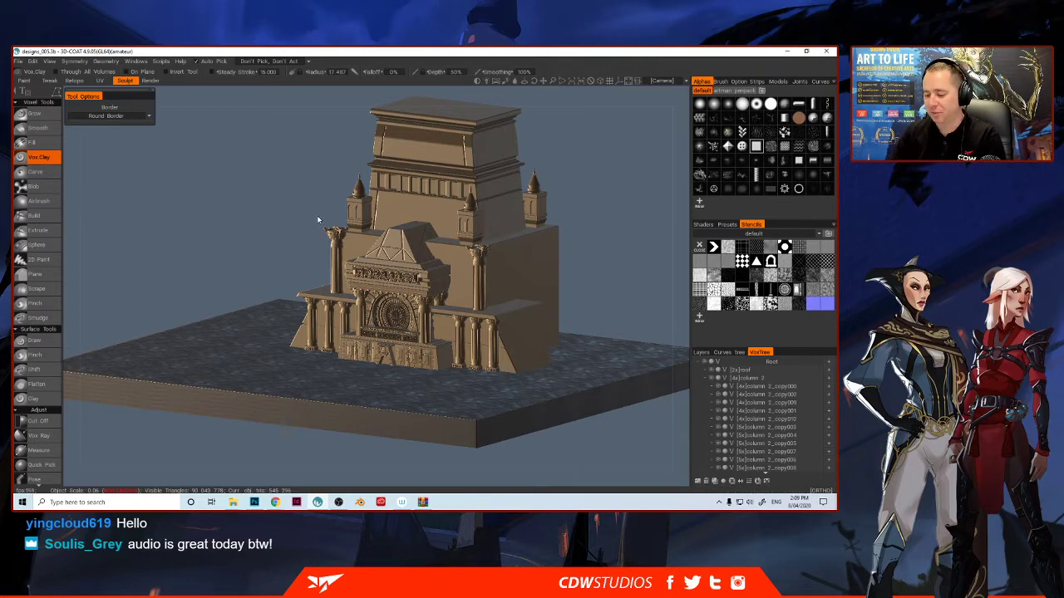
pyautogui.moveTo(291, 223)
pyautogui.mouseDown(button='middle')
pyautogui.moveTo(305, 226)
pyautogui.moveTo(261, 230)
pyautogui.moveTo(331, 218)
pyautogui.moveTo(271, 230)
pyautogui.moveTo(305, 228)
pyautogui.moveTo(294, 237)
pyautogui.mouseUp(button='middle')
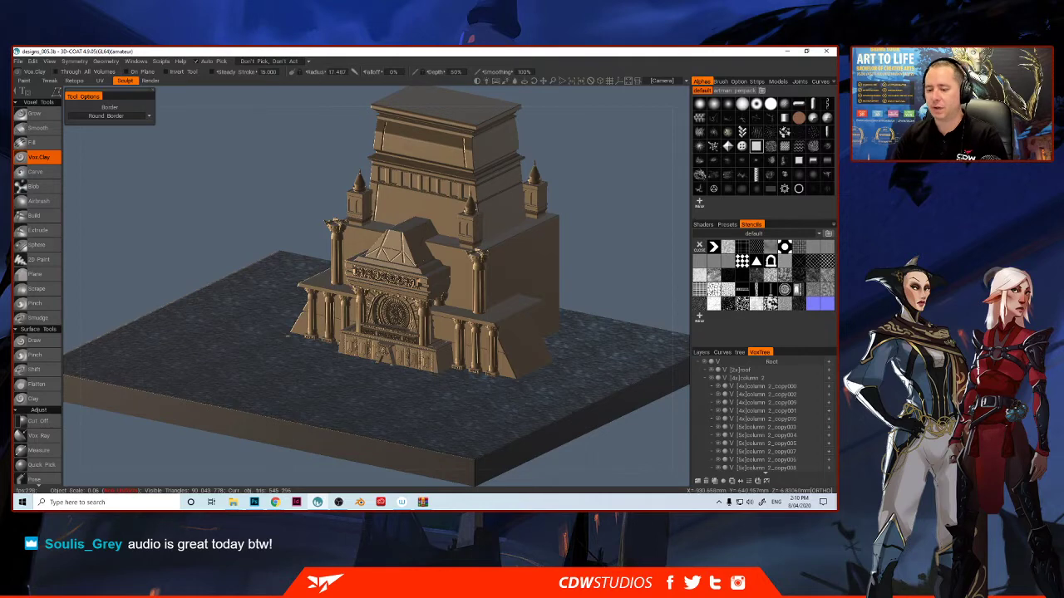
pyautogui.click(254, 502)
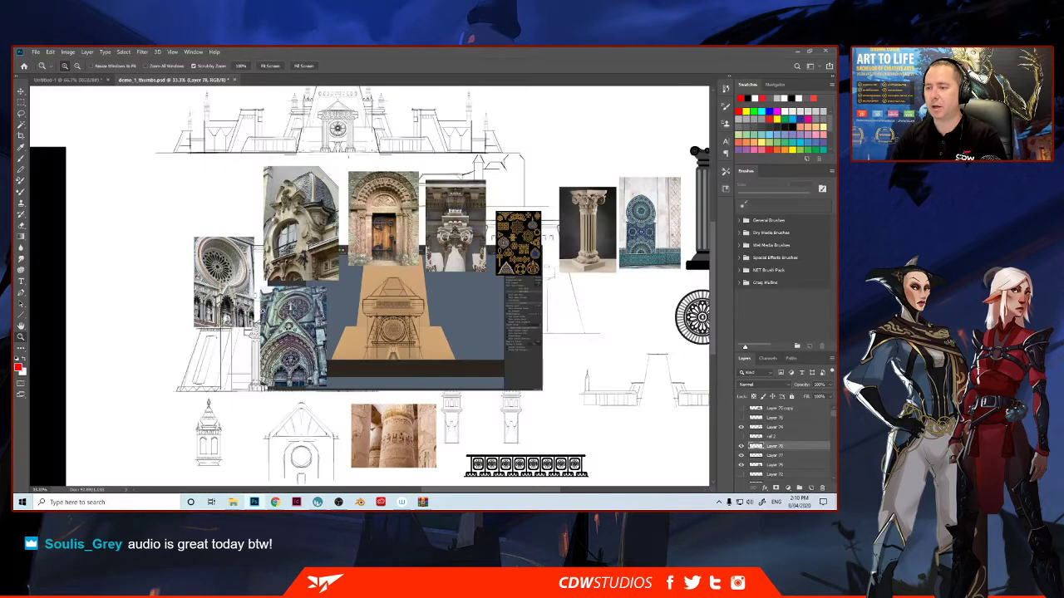
pyautogui.scroll(2, 247, 259)
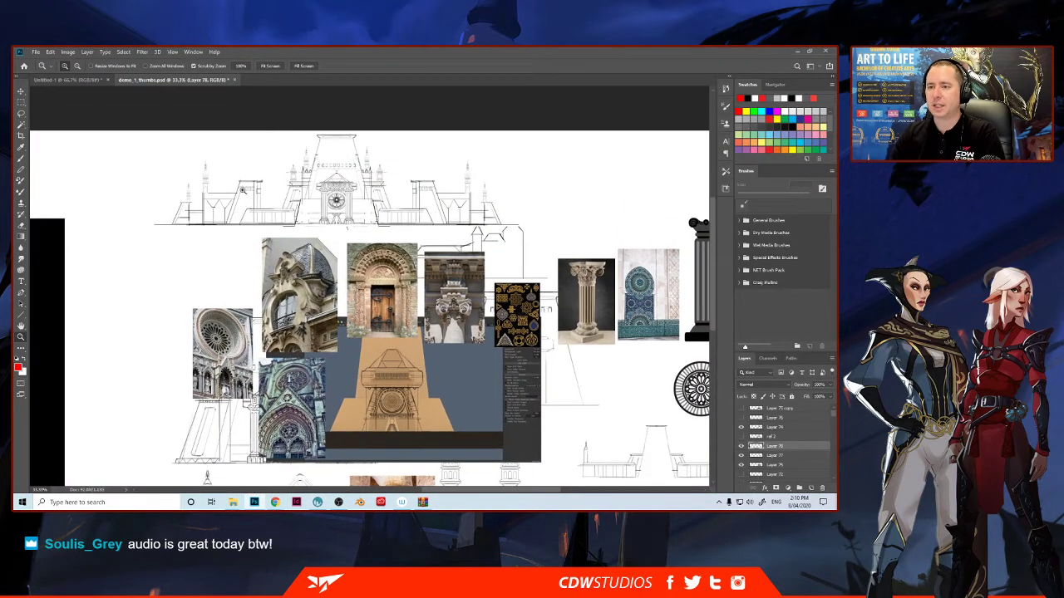
pyautogui.press('v')
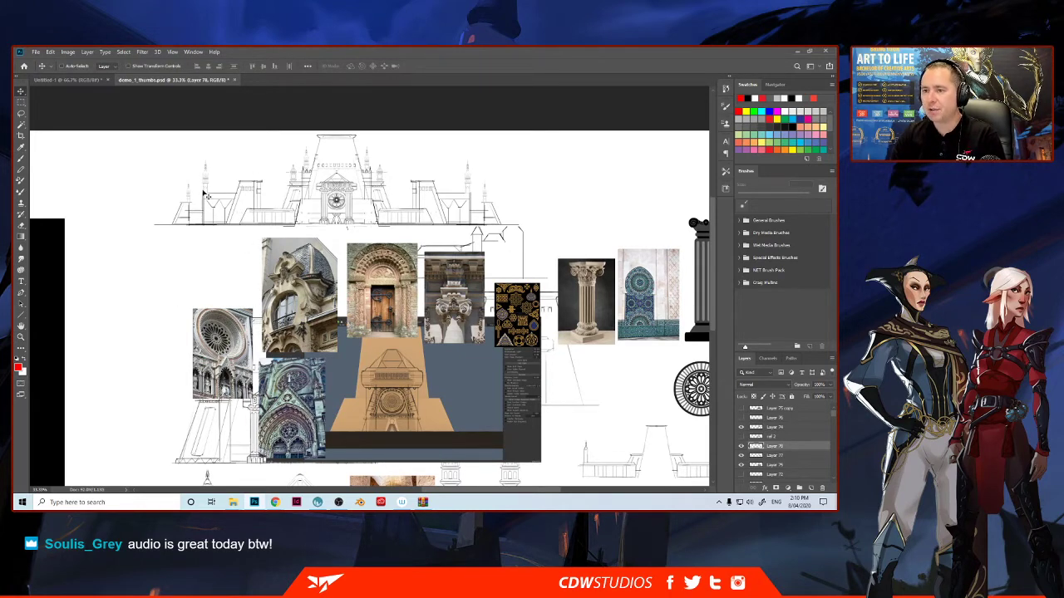
pyautogui.keyDown('ctrl'); pyautogui.hscroll(-10, 266, 316); pyautogui.keyUp('ctrl')
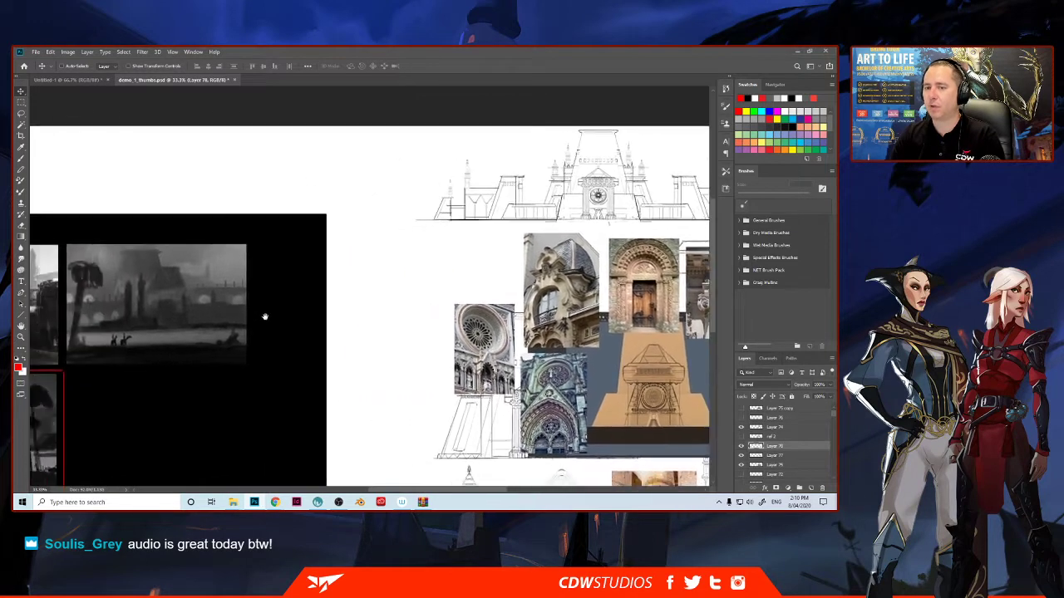
pyautogui.keyDown('ctrl'); pyautogui.hscroll(-2, 240, 343); pyautogui.keyUp('ctrl')
pyautogui.scroll(-1, 241, 343)
pyautogui.press('z')
pyautogui.click(256, 340)
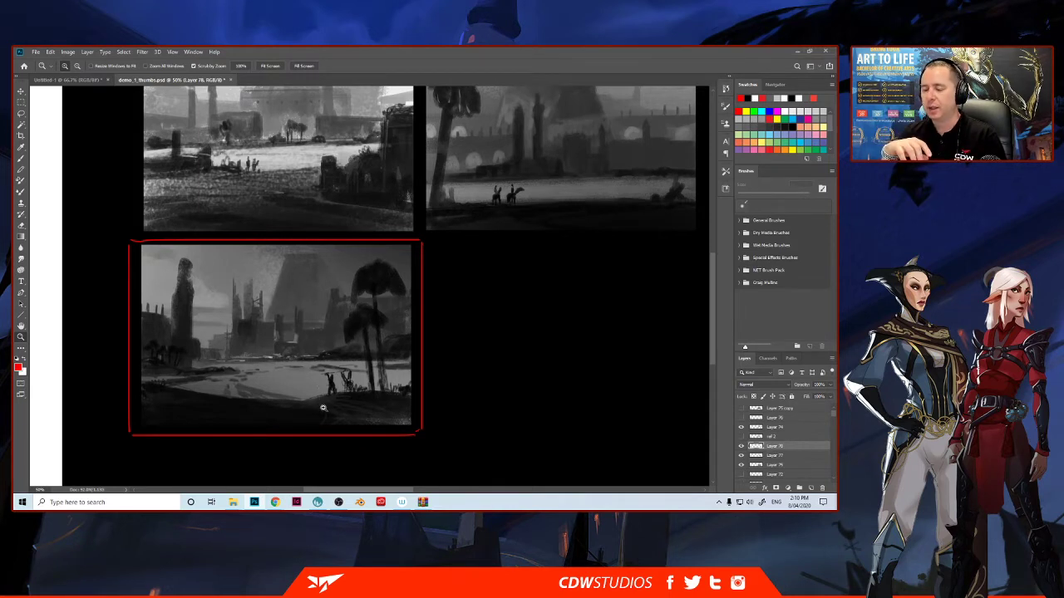
# - Switch to Blender and start a new General scene
pyautogui.click(360, 502)
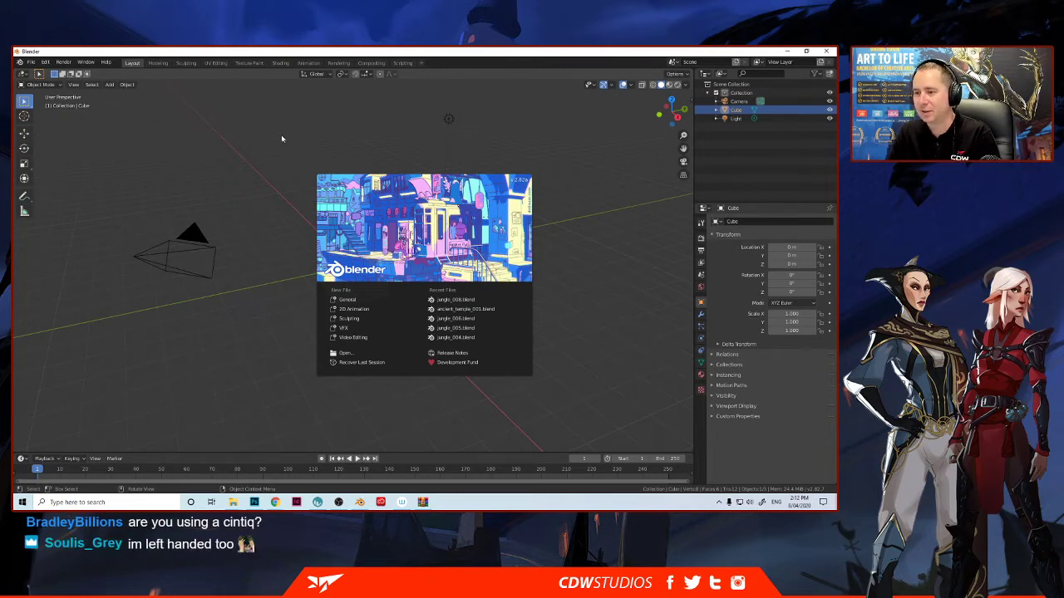
pyautogui.click(347, 304)
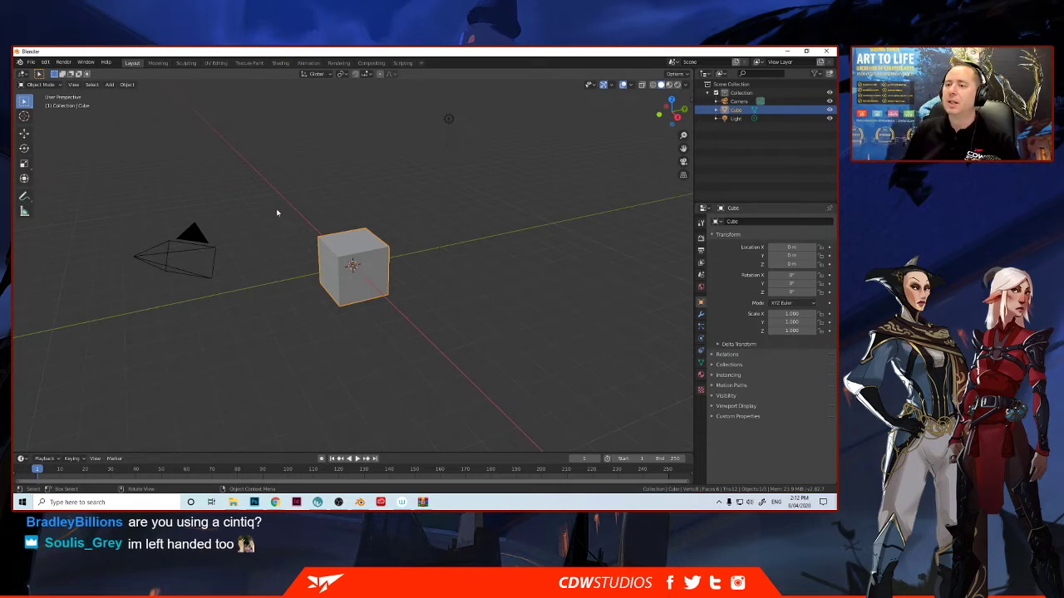
# - Inspect the default cube from several angles, deselecting and reselecting it
pyautogui.moveTo(305, 213)
pyautogui.mouseDown(button='middle')
pyautogui.moveTo(297, 216)
pyautogui.moveTo(335, 198)
pyautogui.moveTo(309, 205)
pyautogui.mouseUp(button='middle')
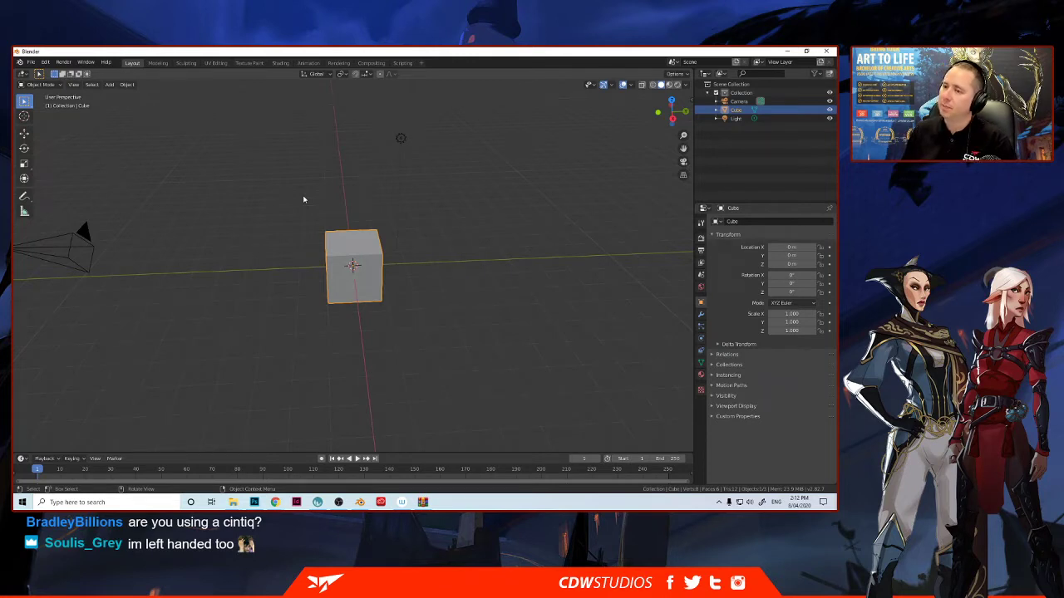
pyautogui.moveTo(304, 200); pyautogui.dragTo(232, 191, button='middle')
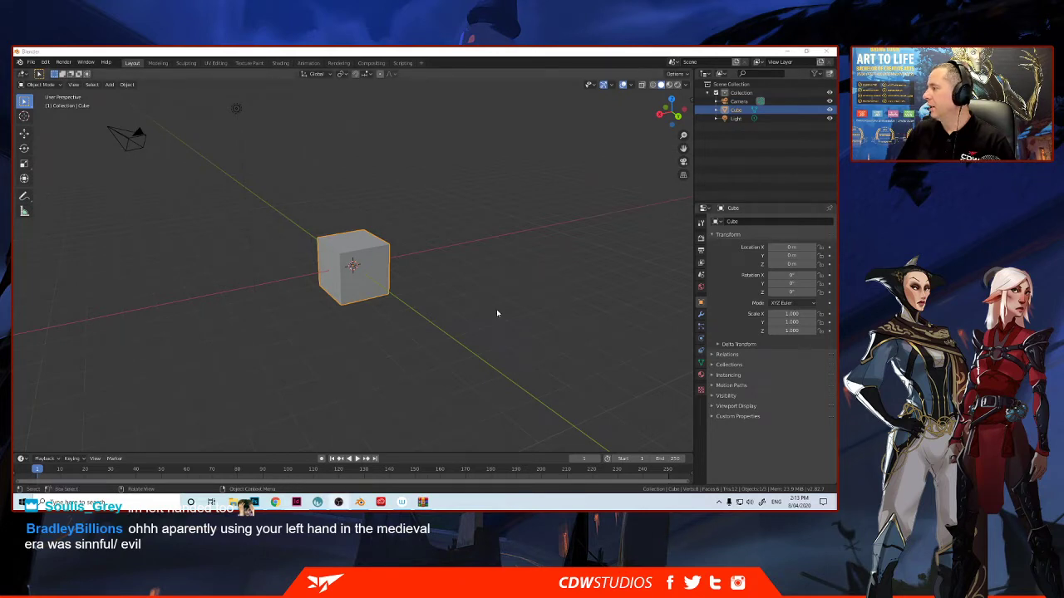
pyautogui.moveTo(344, 216)
pyautogui.mouseDown(button='middle')
pyautogui.moveTo(328, 228)
pyautogui.moveTo(364, 210)
pyautogui.moveTo(313, 209)
pyautogui.moveTo(316, 224)
pyautogui.moveTo(260, 244)
pyautogui.moveTo(327, 208)
pyautogui.moveTo(315, 207)
pyautogui.moveTo(332, 182)
pyautogui.moveTo(297, 173)
pyautogui.moveTo(301, 199)
pyautogui.moveTo(222, 213)
pyautogui.moveTo(361, 176)
pyautogui.moveTo(316, 217)
pyautogui.moveTo(325, 217)
pyautogui.mouseUp(button='middle')
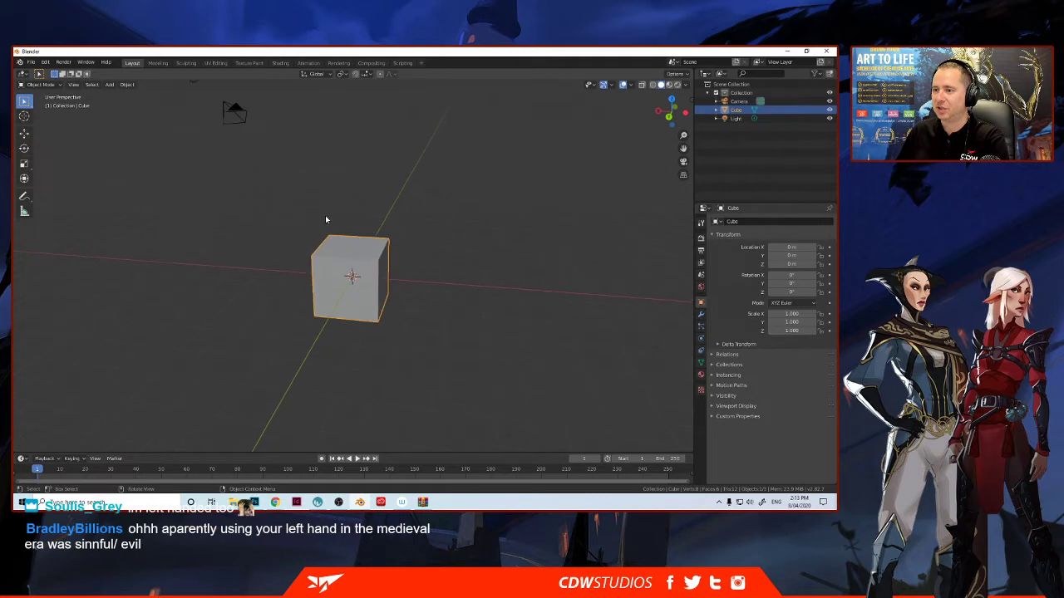
pyautogui.scroll(1, 326, 220)
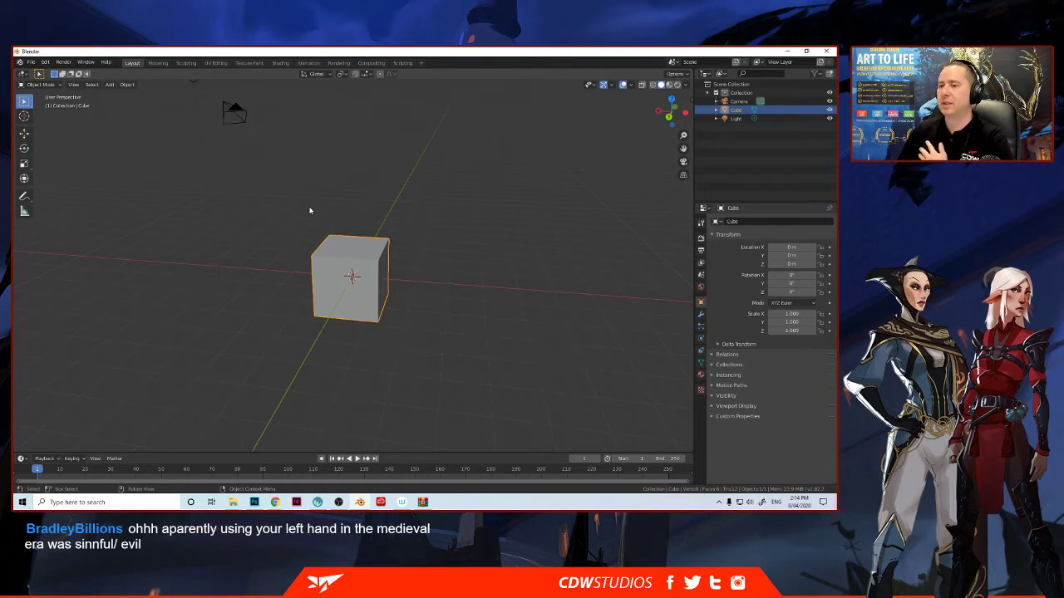
pyautogui.click(322, 197)
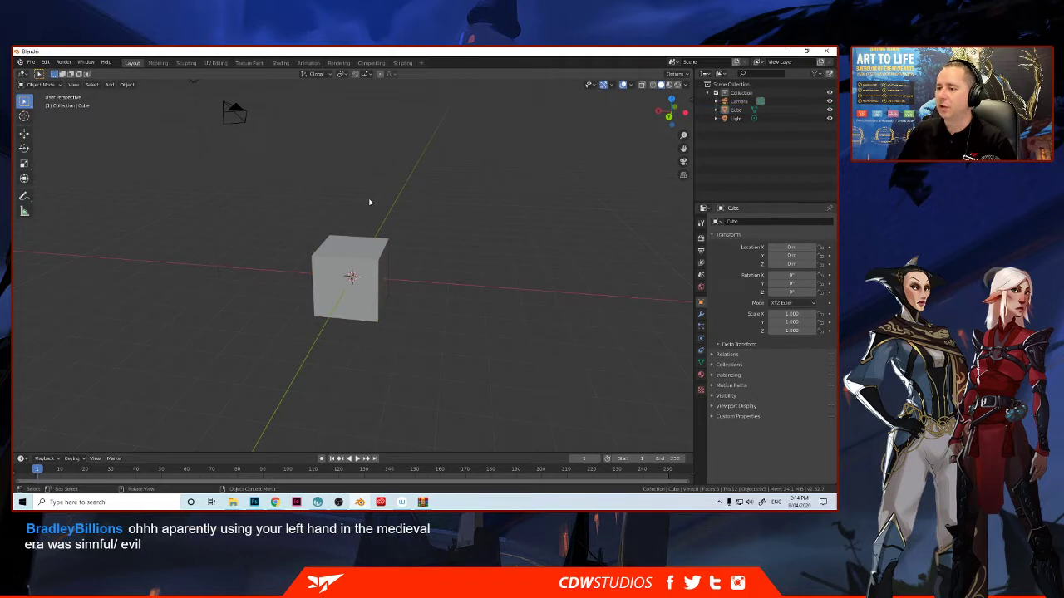
pyautogui.click(353, 256)
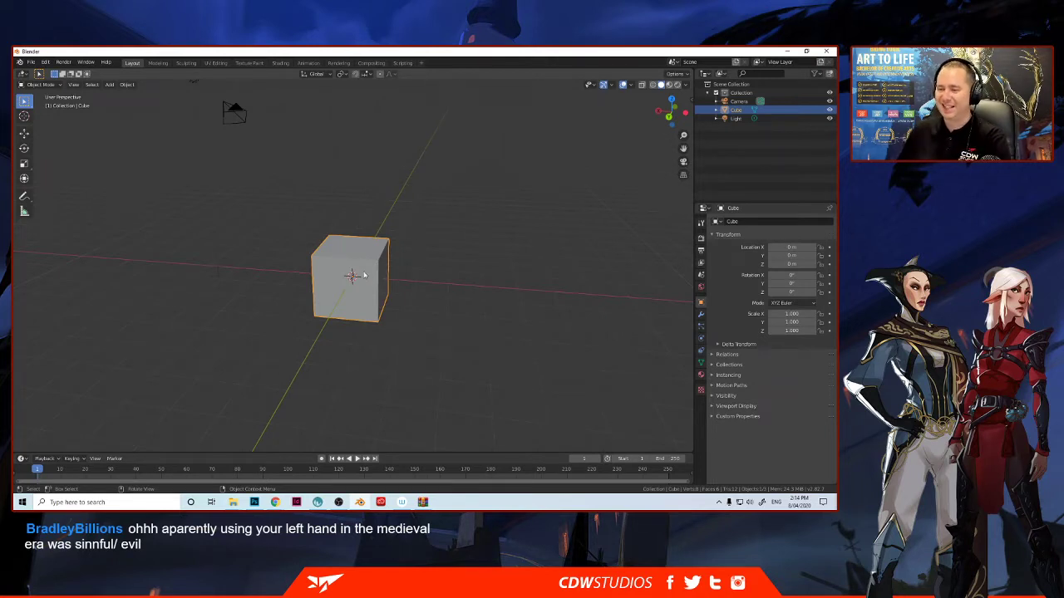
pyautogui.moveTo(408, 277)
pyautogui.mouseDown(button='middle')
pyautogui.moveTo(385, 276)
pyautogui.moveTo(380, 290)
pyautogui.moveTo(401, 287)
pyautogui.moveTo(405, 274)
pyautogui.moveTo(360, 278)
pyautogui.moveTo(415, 280)
pyautogui.moveTo(387, 275)
pyautogui.moveTo(397, 268)
pyautogui.moveTo(392, 279)
pyautogui.mouseUp(button='middle')
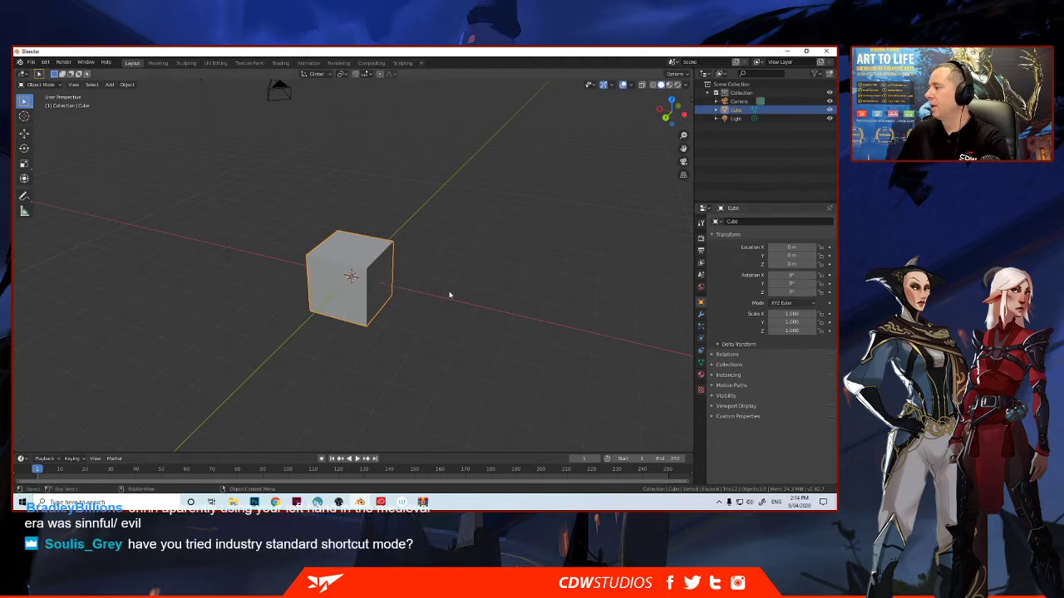
pyautogui.moveTo(446, 293)
pyautogui.mouseDown(button='middle')
pyautogui.moveTo(432, 299)
pyautogui.moveTo(463, 292)
pyautogui.moveTo(438, 292)
pyautogui.moveTo(448, 290)
pyautogui.mouseUp(button='middle')
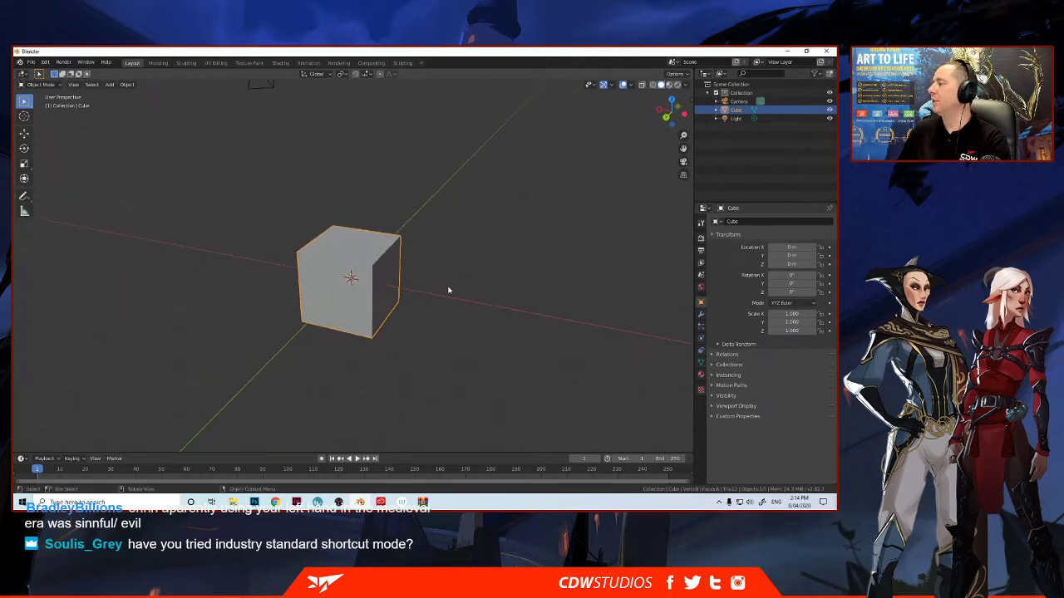
pyautogui.scroll(-2, 448, 290)
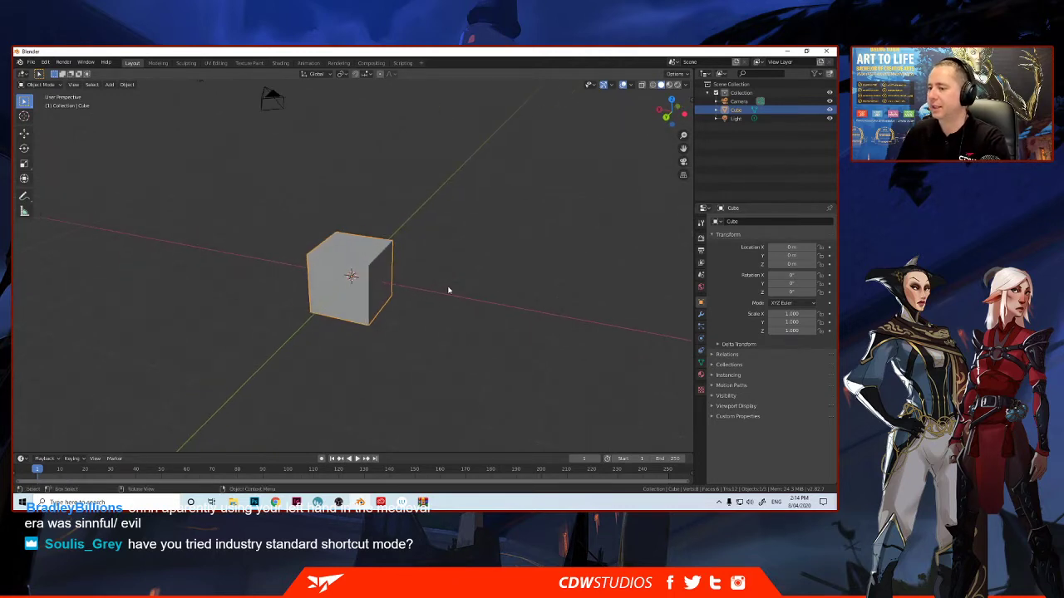
pyautogui.click(447, 278)
pyautogui.click(393, 263)
pyautogui.moveTo(392, 264); pyautogui.dragTo(417, 260, button='middle')
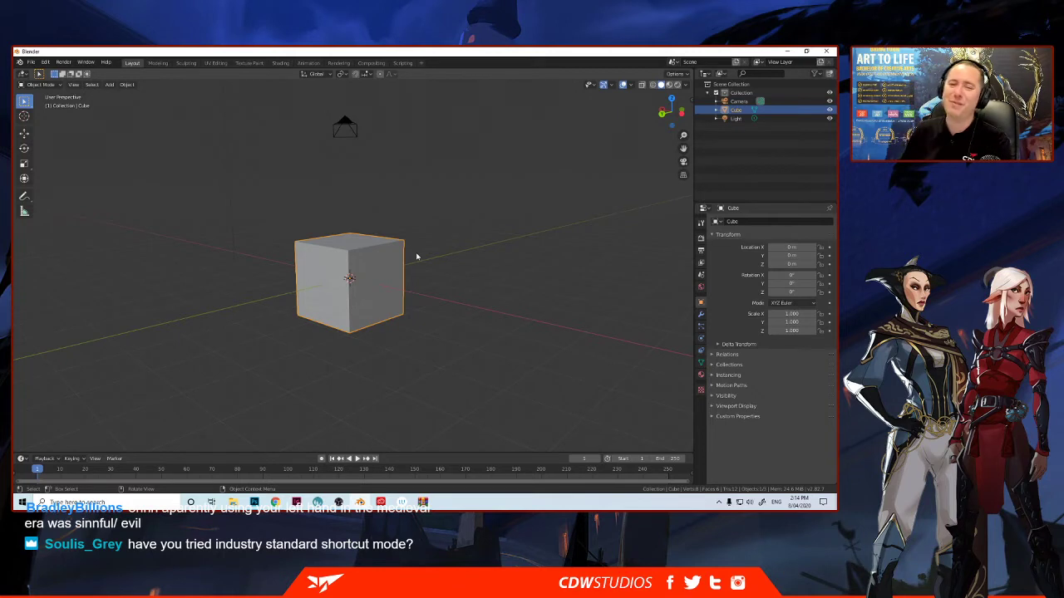
pyautogui.moveTo(417, 257); pyautogui.dragTo(406, 265, button='middle')
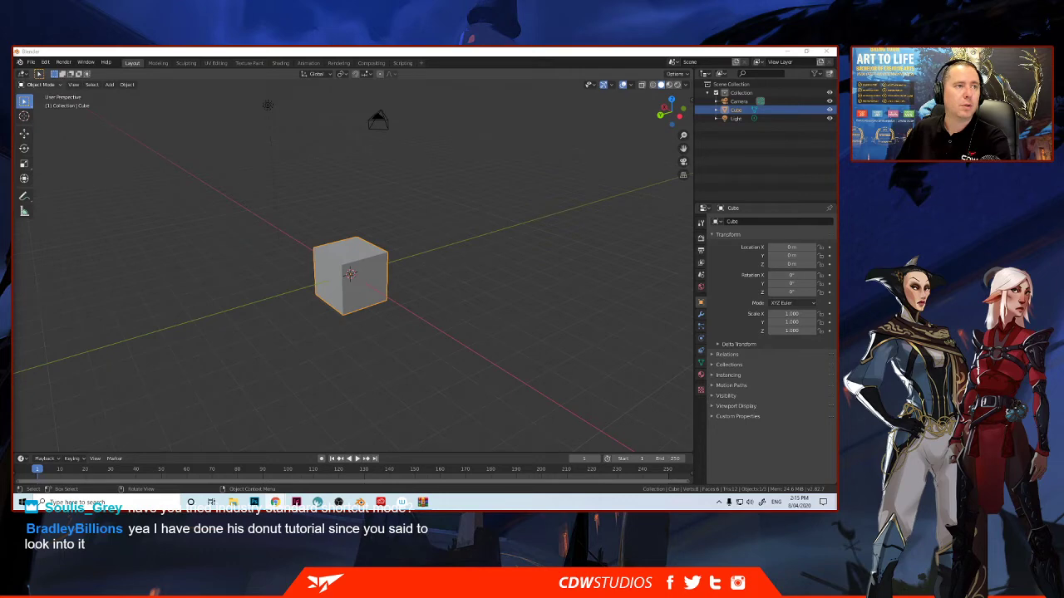
# - Switch to Chrome and open the video uploads of the Blender Guru YouTube channel from the search results
pyautogui.hotkey('alt', 'Tab')
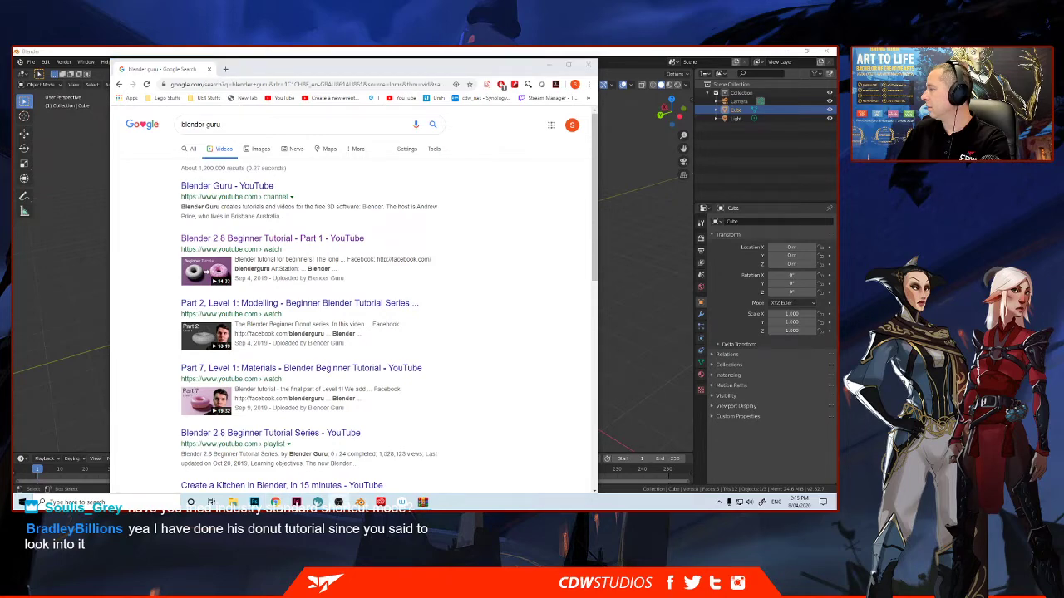
pyautogui.moveTo(367, 72); pyautogui.dragTo(374, 66)
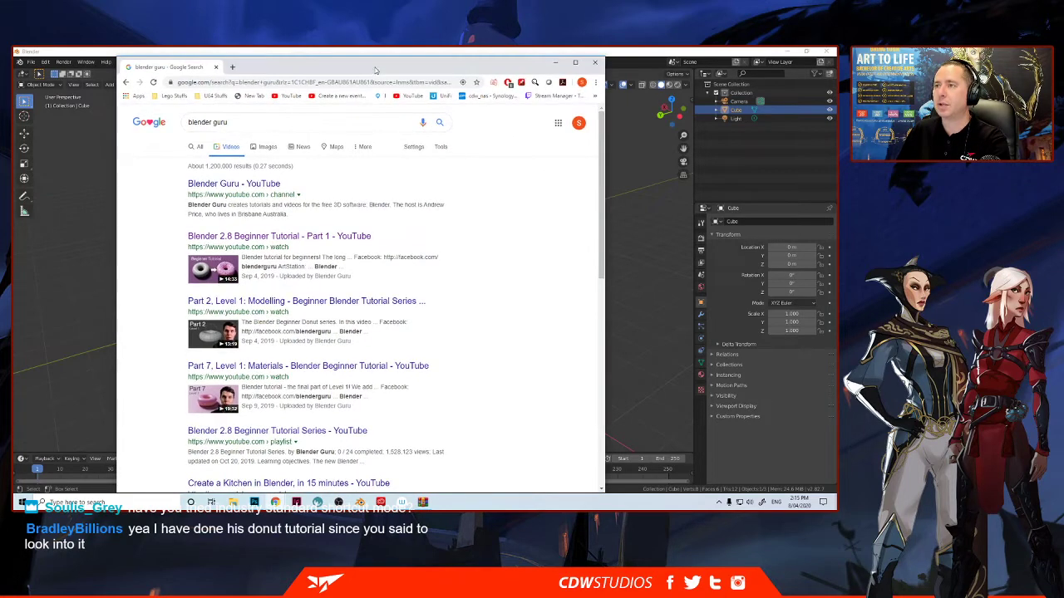
pyautogui.click(233, 180)
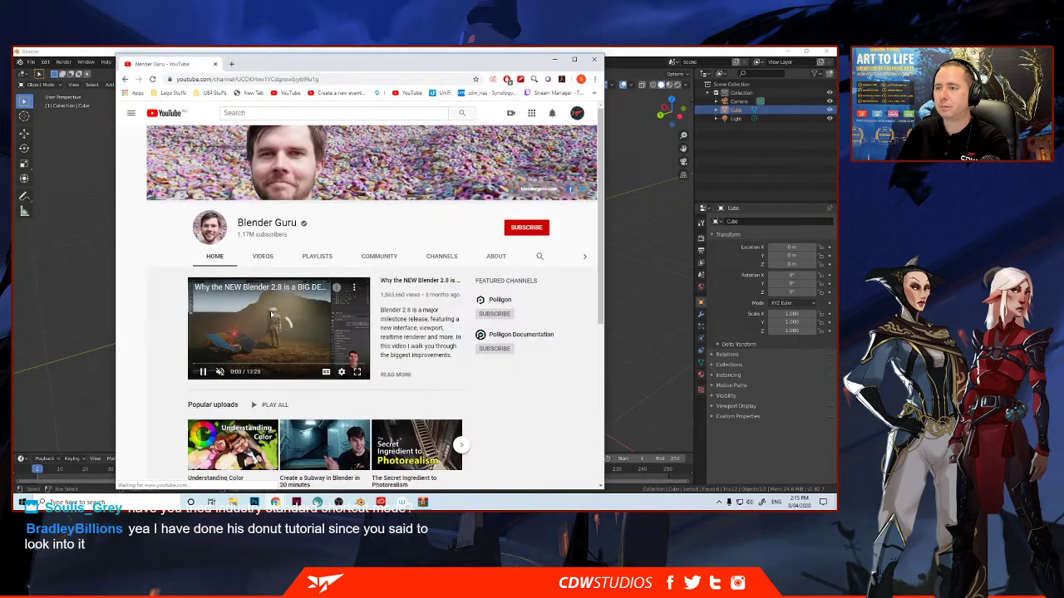
pyautogui.click(263, 256)
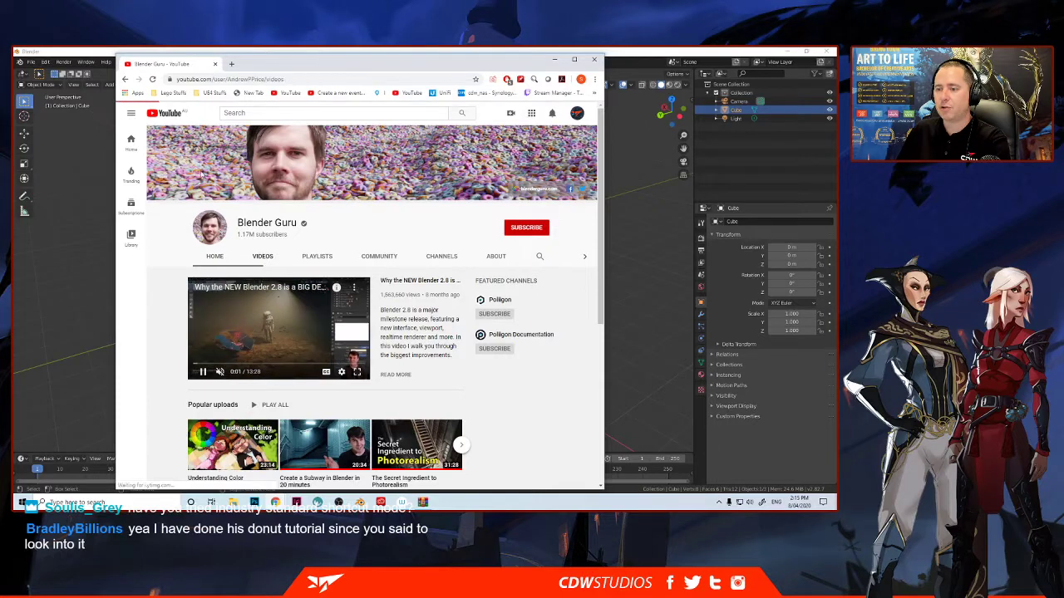
# - Browse the Blender Guru uploads for the Blender 2.8 beginner donut tutorial series
pyautogui.scroll(-6, 194, 314)
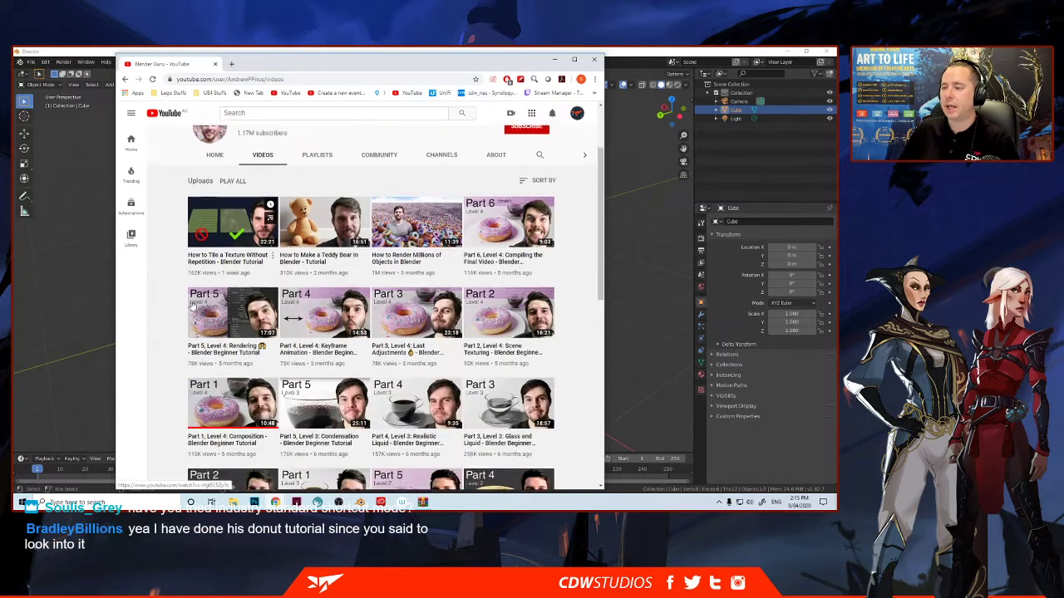
pyautogui.scroll(-4, 258, 386)
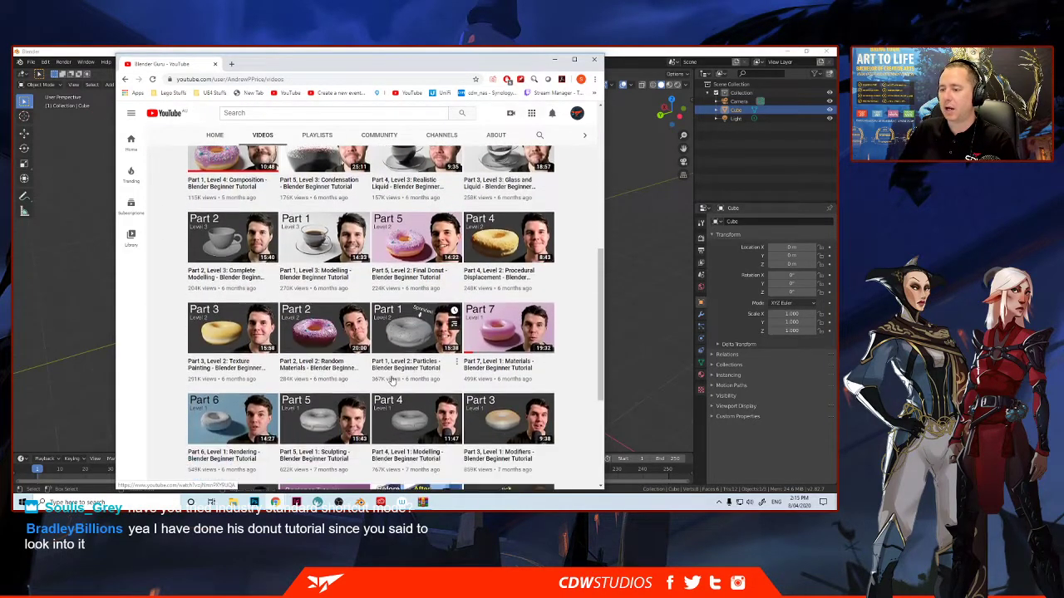
pyautogui.scroll(-1, 258, 387)
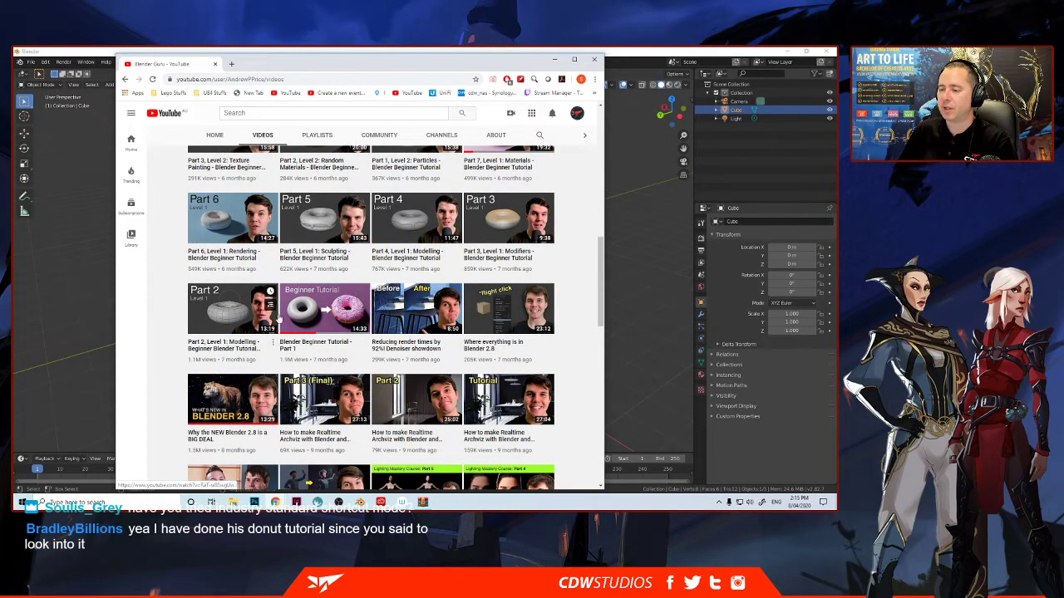
pyautogui.scroll(3, 370, 302)
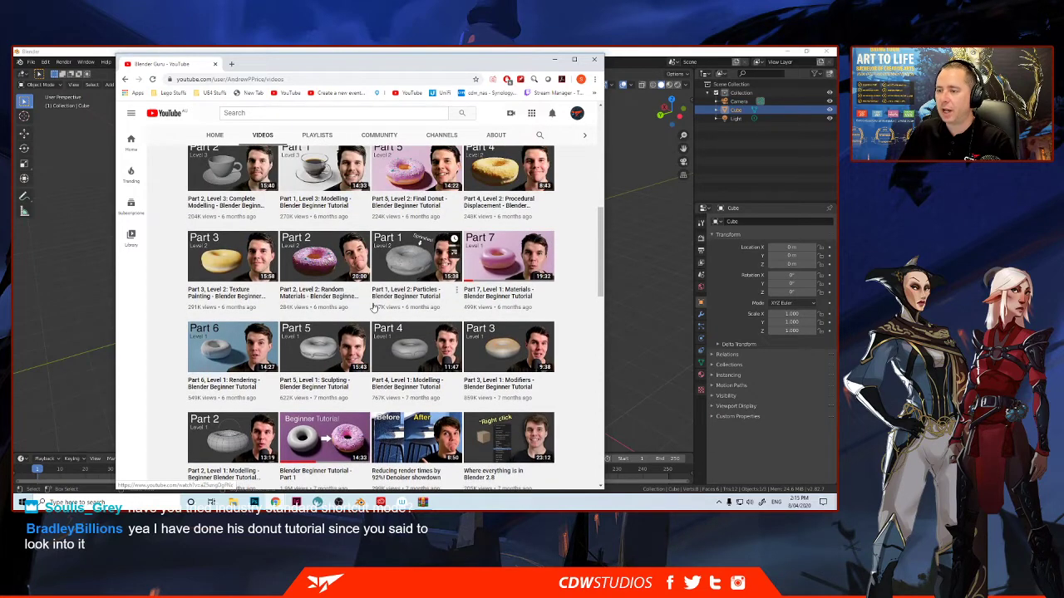
pyautogui.scroll(2, 370, 307)
pyautogui.scroll(-3, 374, 326)
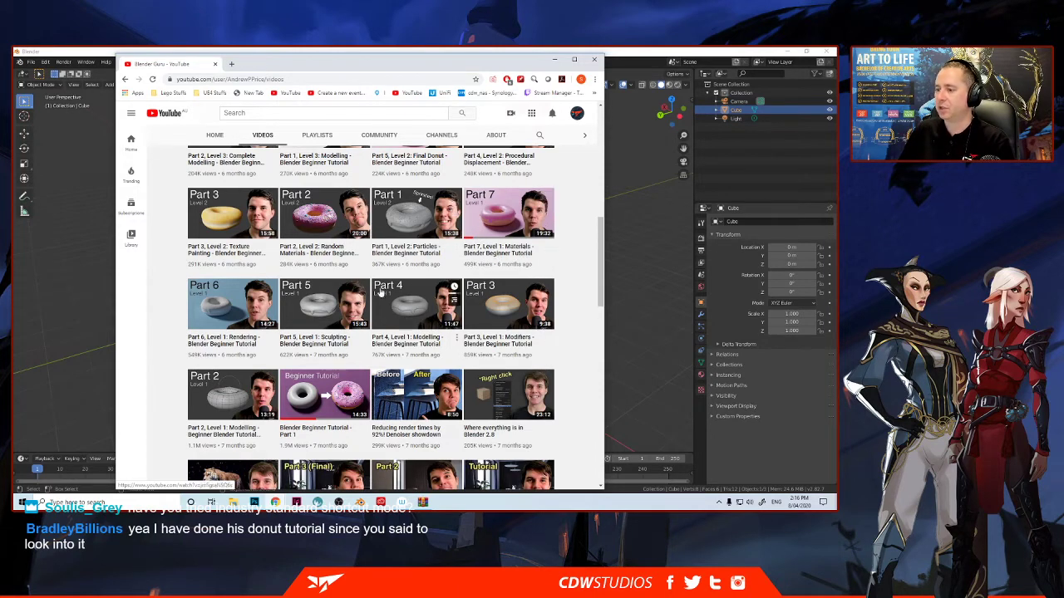
# - Return to Blender and view the cube from the top, right and front before orbiting back to a perspective view
pyautogui.click(617, 54)
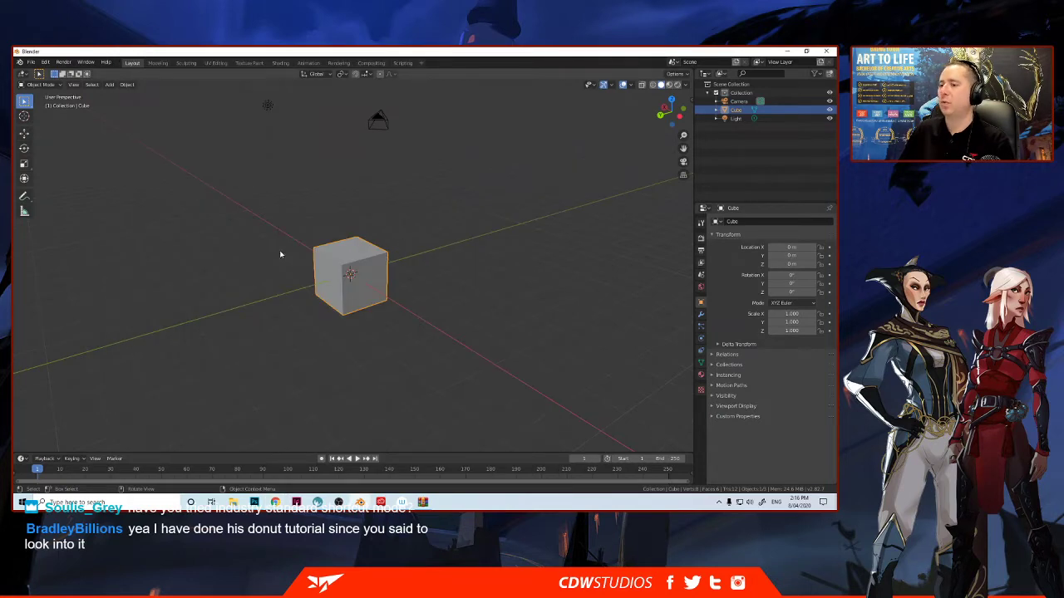
pyautogui.moveTo(275, 258)
pyautogui.mouseDown(button='middle')
pyautogui.moveTo(233, 260)
pyautogui.moveTo(286, 257)
pyautogui.moveTo(274, 275)
pyautogui.moveTo(280, 266)
pyautogui.moveTo(258, 269)
pyautogui.moveTo(283, 266)
pyautogui.mouseUp(button='middle')
pyautogui.scroll(1, 285, 258)
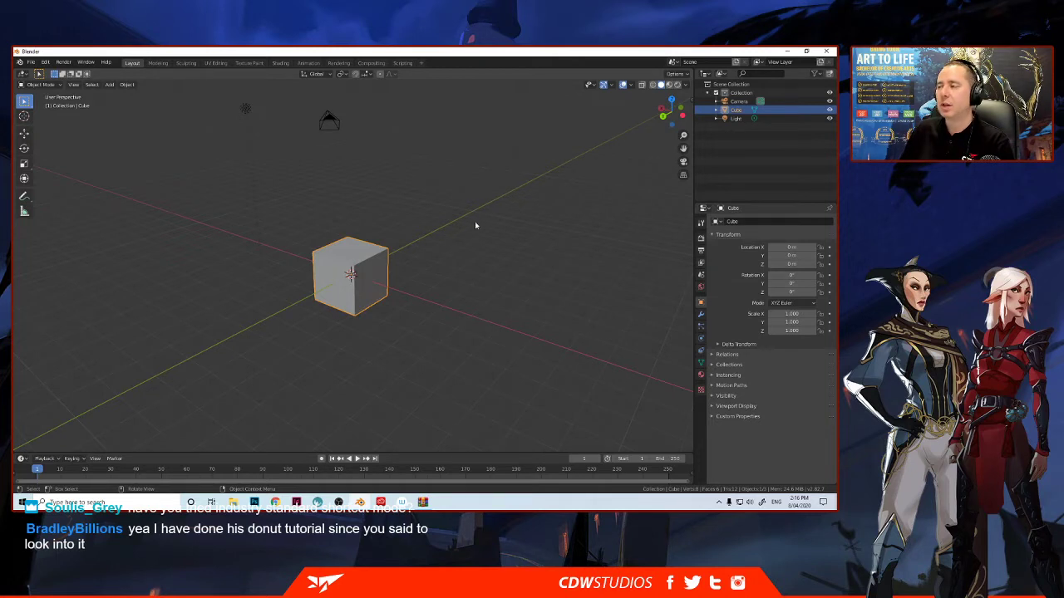
pyautogui.click(671, 101)
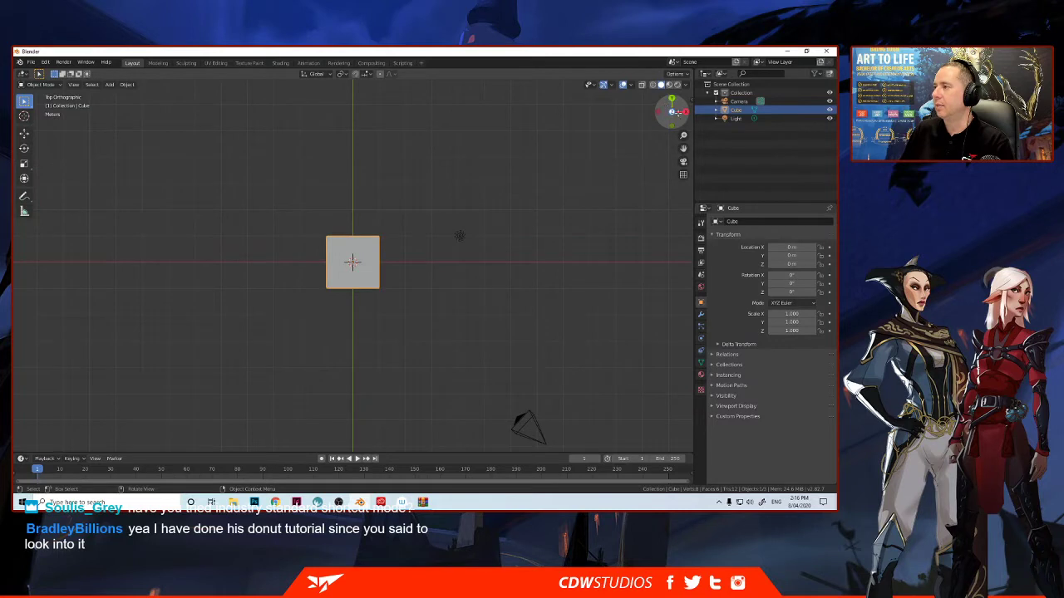
pyautogui.click(683, 111)
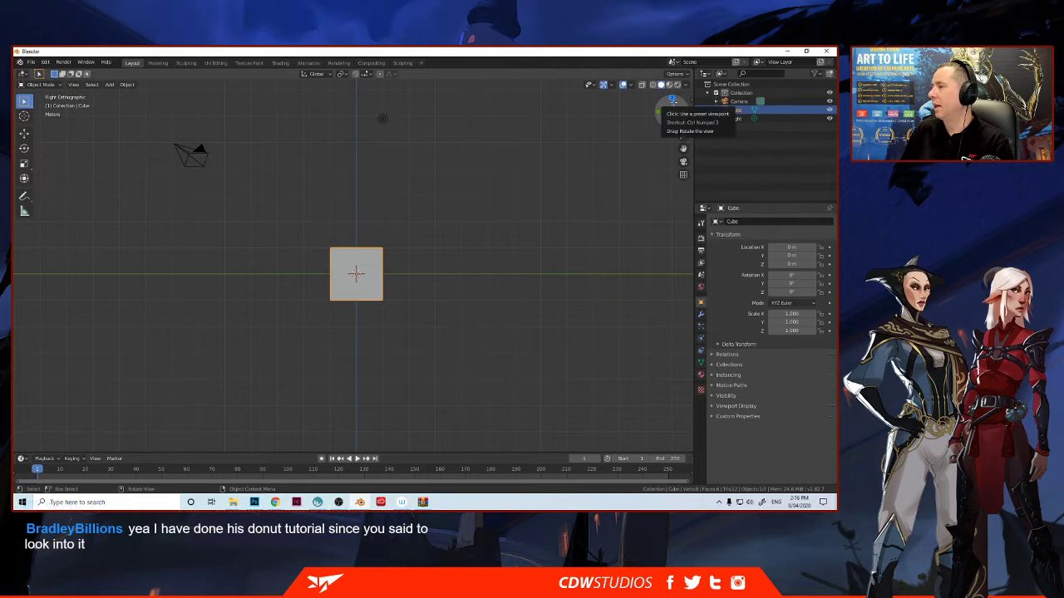
pyautogui.moveTo(671, 111); pyautogui.dragTo(657, 116)
pyautogui.click(671, 110)
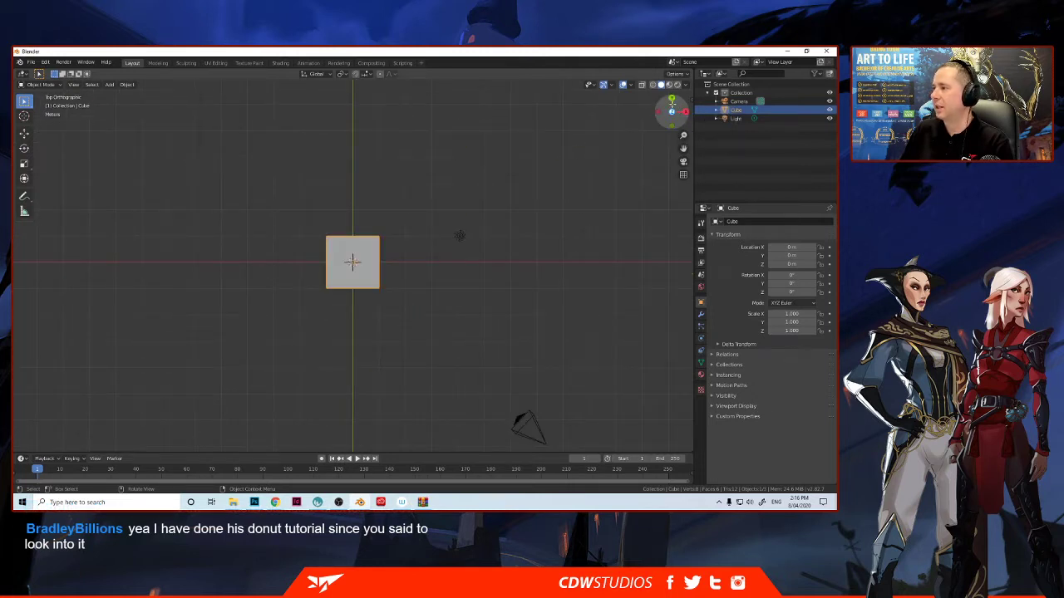
pyautogui.click(669, 123)
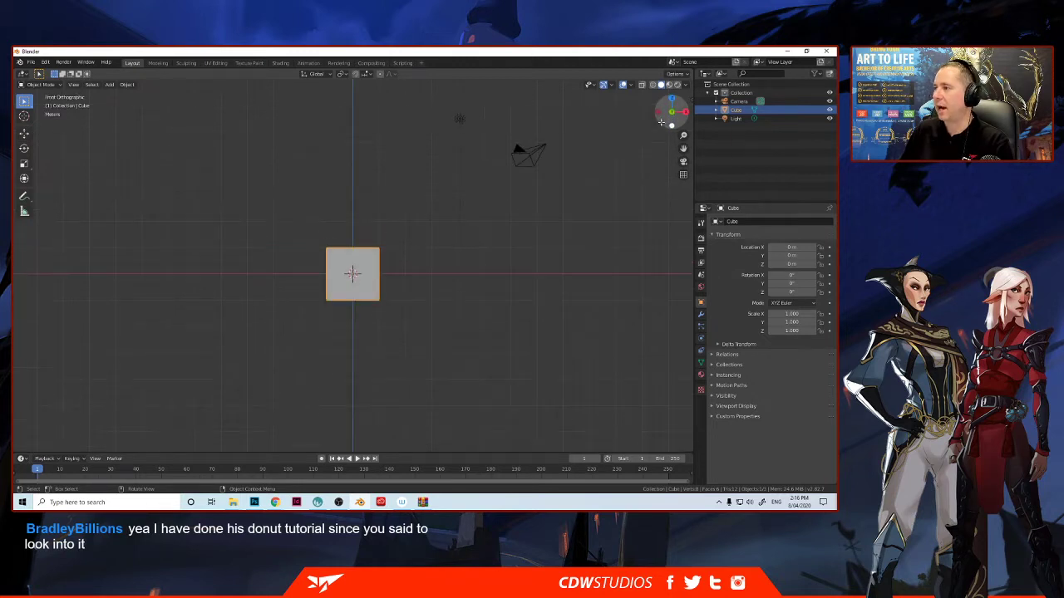
pyautogui.moveTo(670, 123); pyautogui.dragTo(437, 105)
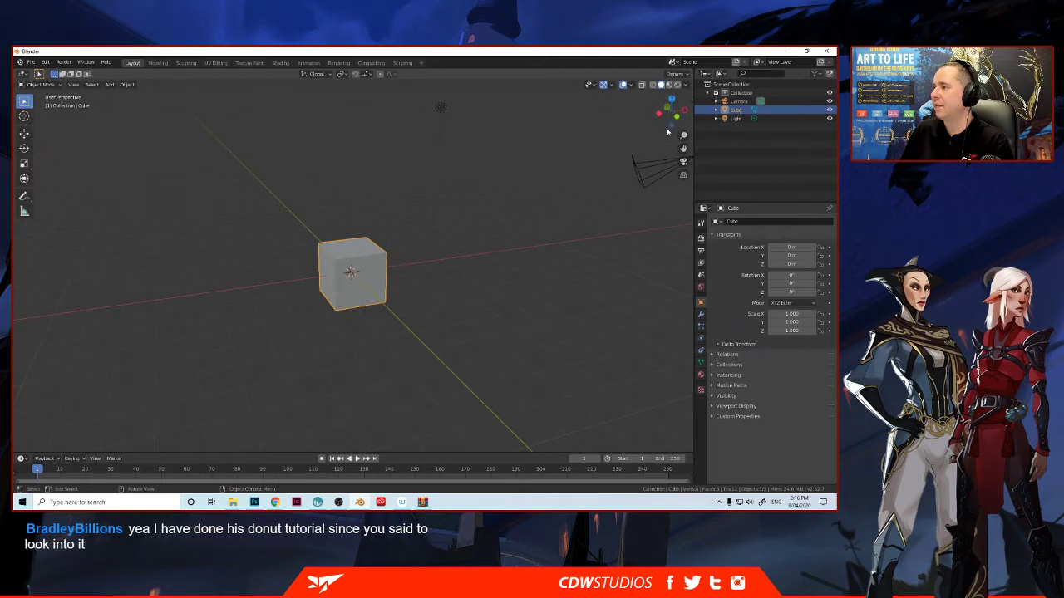
# - Pan the view, look through the scene camera and return to the user perspective
pyautogui.moveTo(683, 148)
pyautogui.mouseDown()
pyautogui.moveTo(606, 145)
pyautogui.moveTo(671, 163)
pyautogui.mouseUp()
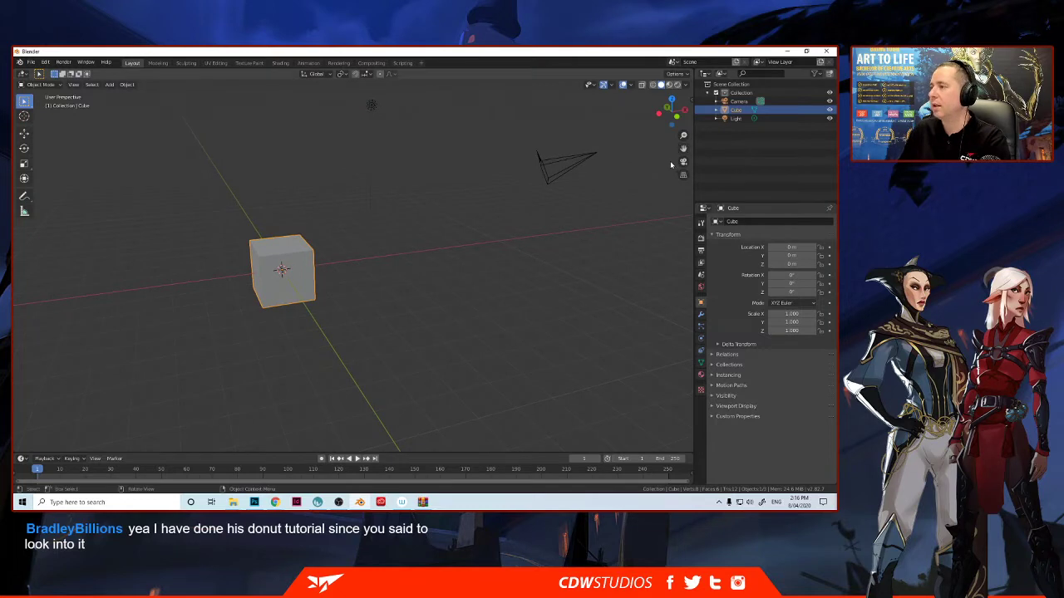
pyautogui.click(683, 161)
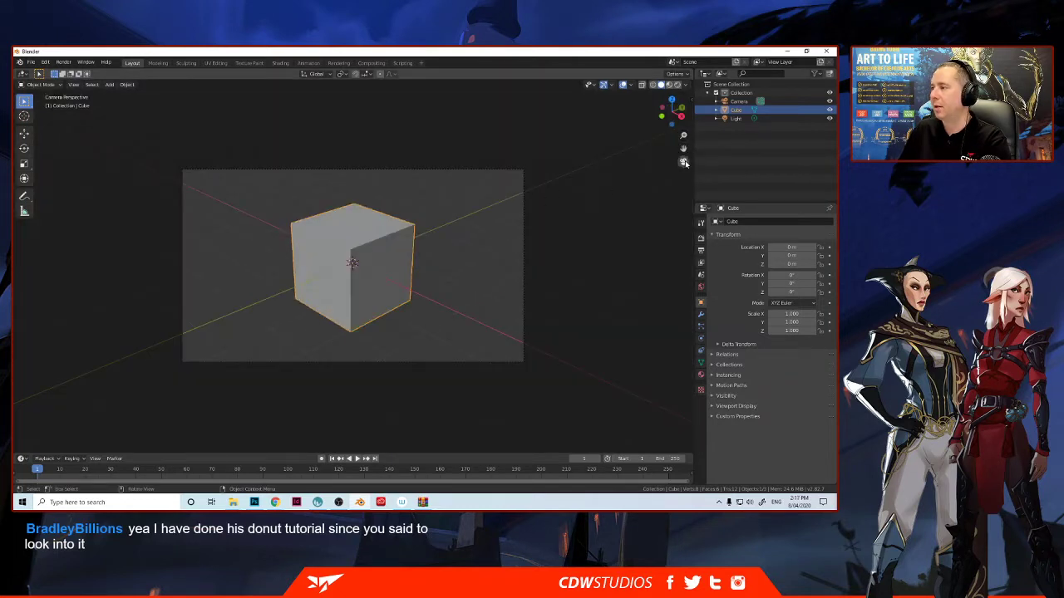
pyautogui.click(684, 162)
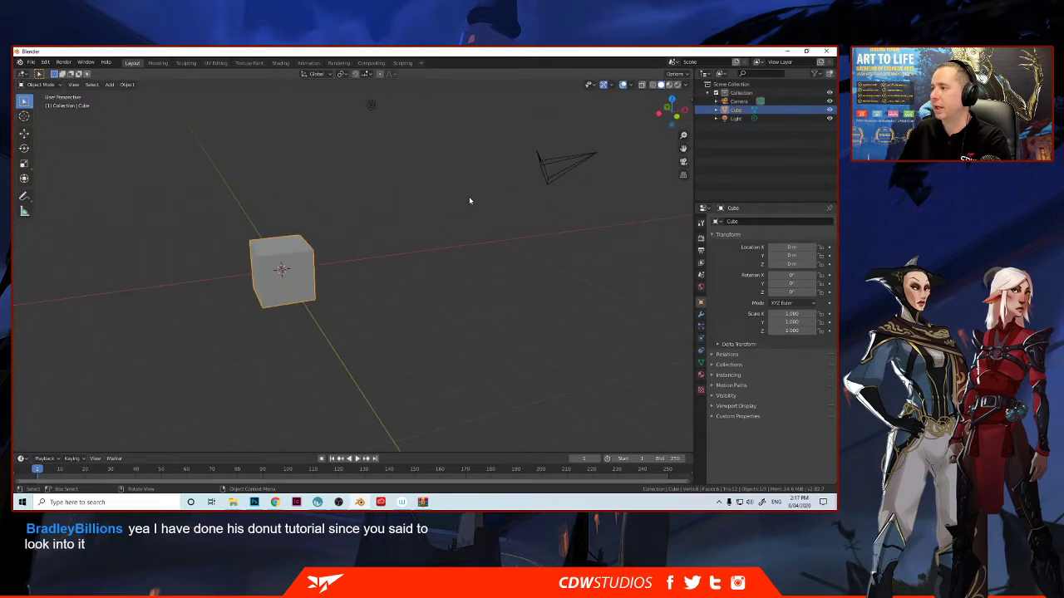
pyautogui.moveTo(160, 163); pyautogui.dragTo(205, 207, button='middle')
# - Move the cube about 0.18 m along X and 0.25 m along Z with the Move tool
pyautogui.click(24, 133)
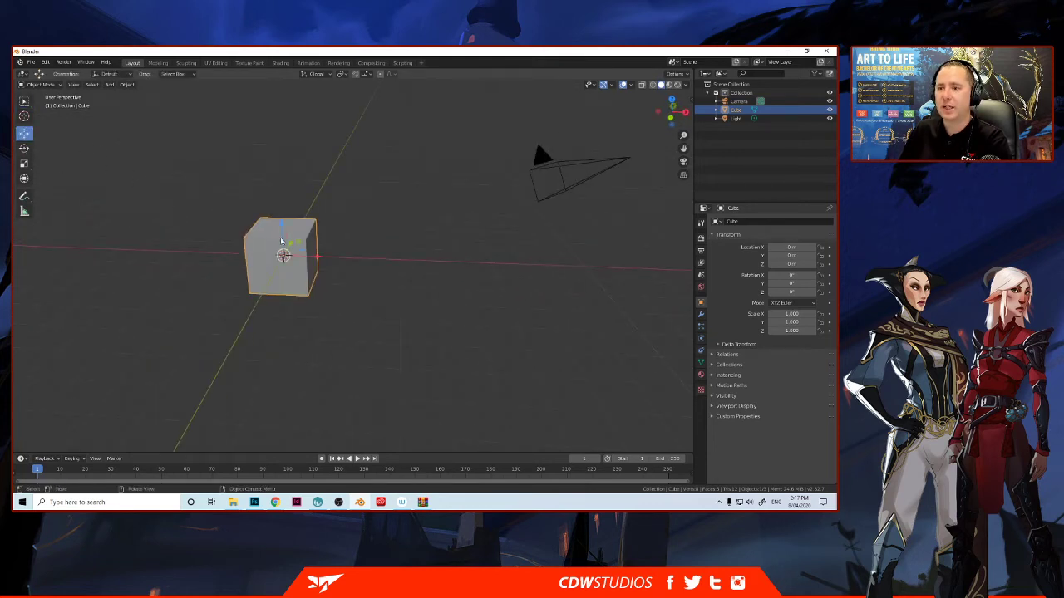
pyautogui.moveTo(318, 256)
pyautogui.mouseDown()
pyautogui.moveTo(424, 255)
pyautogui.moveTo(319, 268)
pyautogui.mouseUp()
pyautogui.moveTo(288, 227)
pyautogui.mouseDown()
pyautogui.moveTo(281, 175)
pyautogui.moveTo(274, 223)
pyautogui.mouseUp()
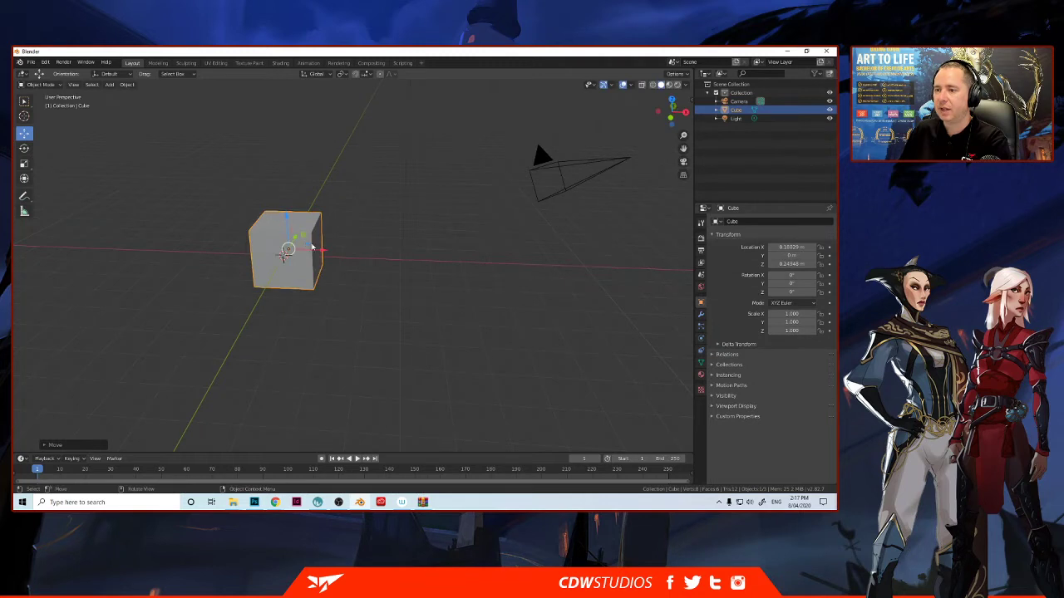
# - Move the cube further along X to about 1.3 m and check its position from other angles
pyautogui.moveTo(318, 249); pyautogui.dragTo(347, 256)
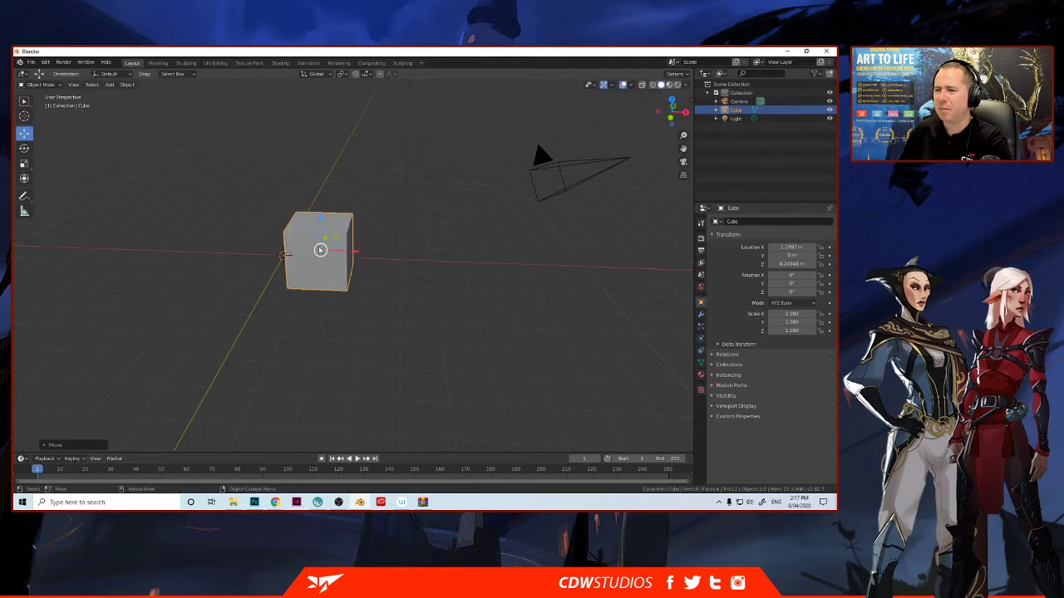
pyautogui.moveTo(336, 258); pyautogui.dragTo(316, 243, button='middle')
pyautogui.moveTo(311, 205); pyautogui.dragTo(307, 173)
pyautogui.rightClick(308, 173)
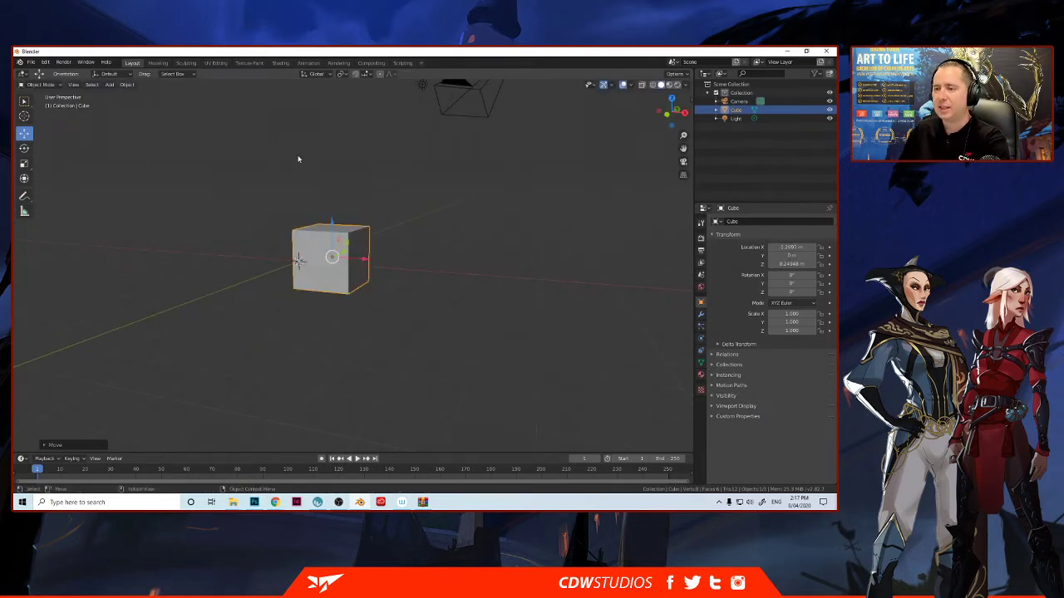
pyautogui.moveTo(273, 205); pyautogui.dragTo(107, 167, button='middle')
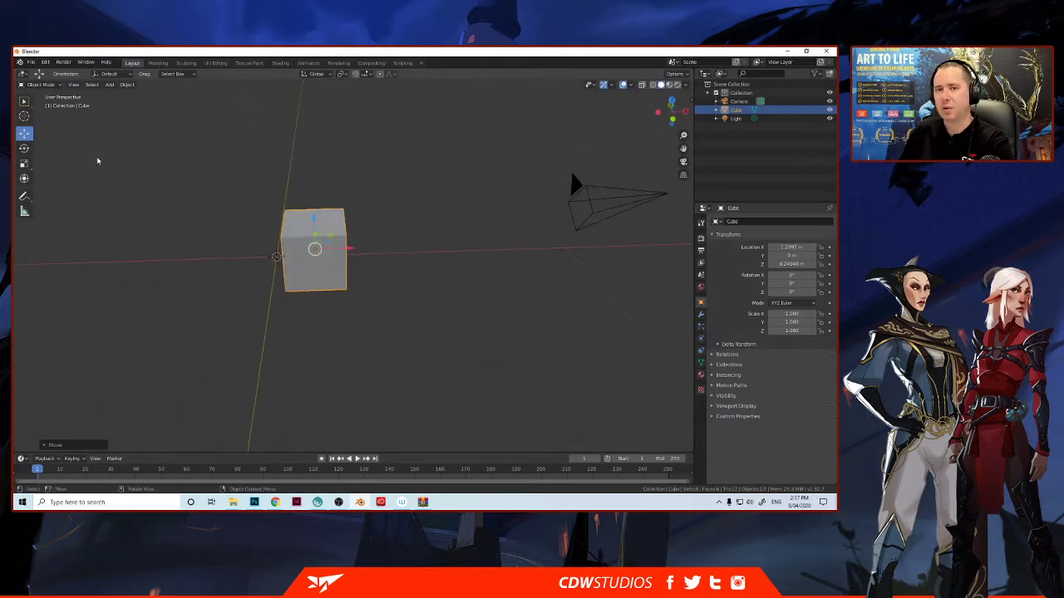
# - Try rotating the cube freely and around the X and Z axes, and undo its last move along X
pyautogui.click(24, 148)
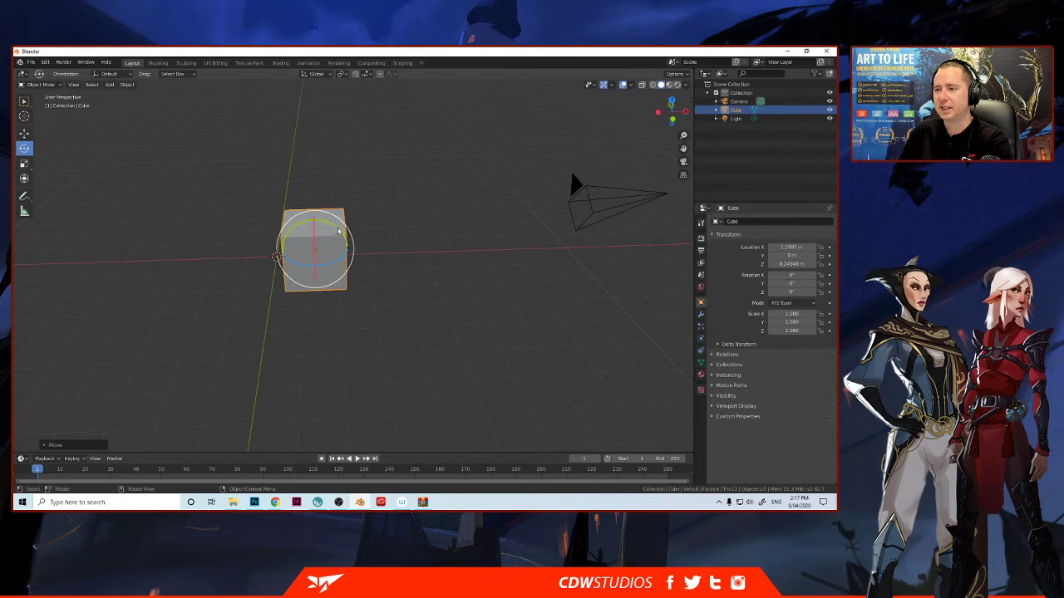
pyautogui.click(24, 133)
pyautogui.press('r')
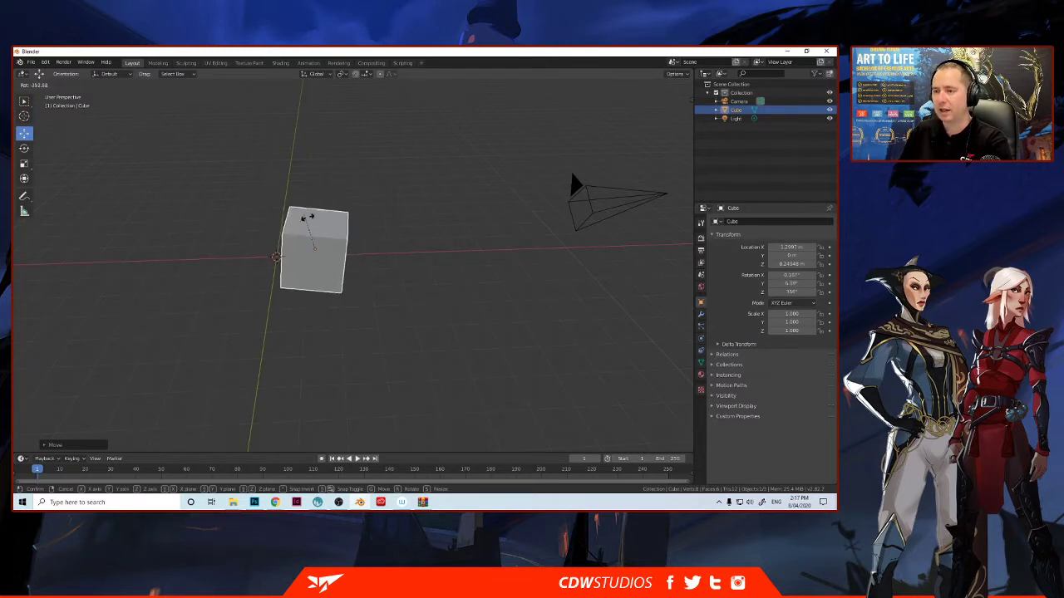
pyautogui.press('x')
pyautogui.press('z')
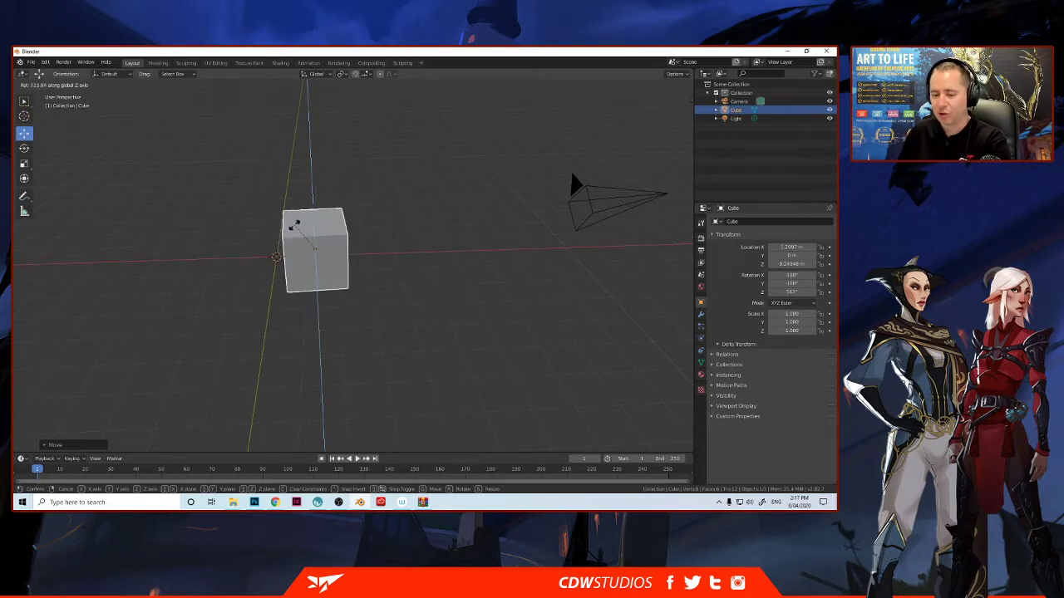
pyautogui.press('Escape')
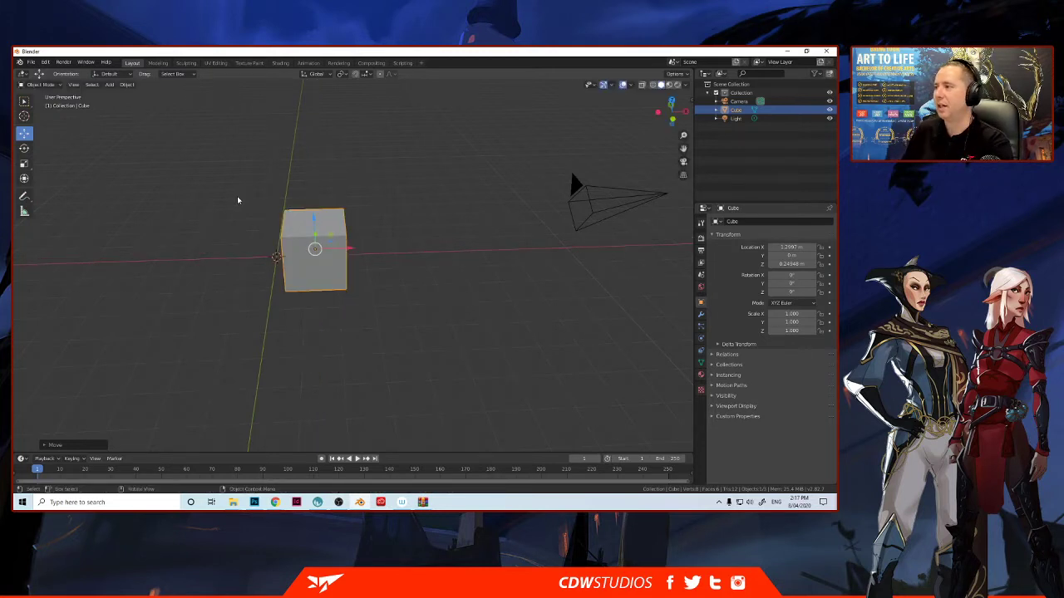
pyautogui.hotkey('ctrl', 'z')
# - Scale the cube into a long block, about 8.2 along X and 1.75 along Z
pyautogui.click(24, 148)
pyautogui.click(24, 164)
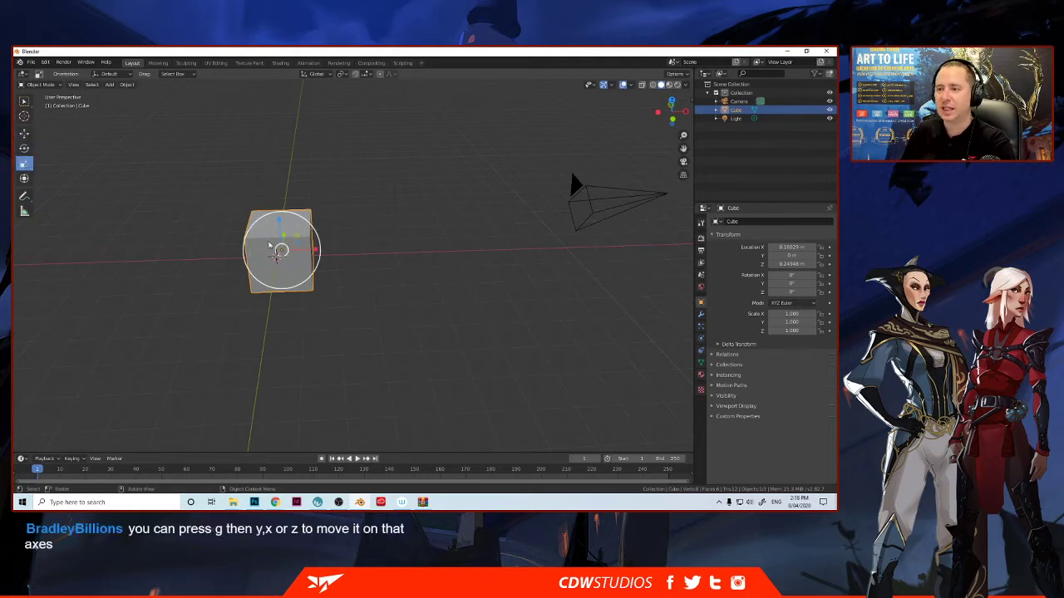
pyautogui.moveTo(314, 249); pyautogui.dragTo(389, 249)
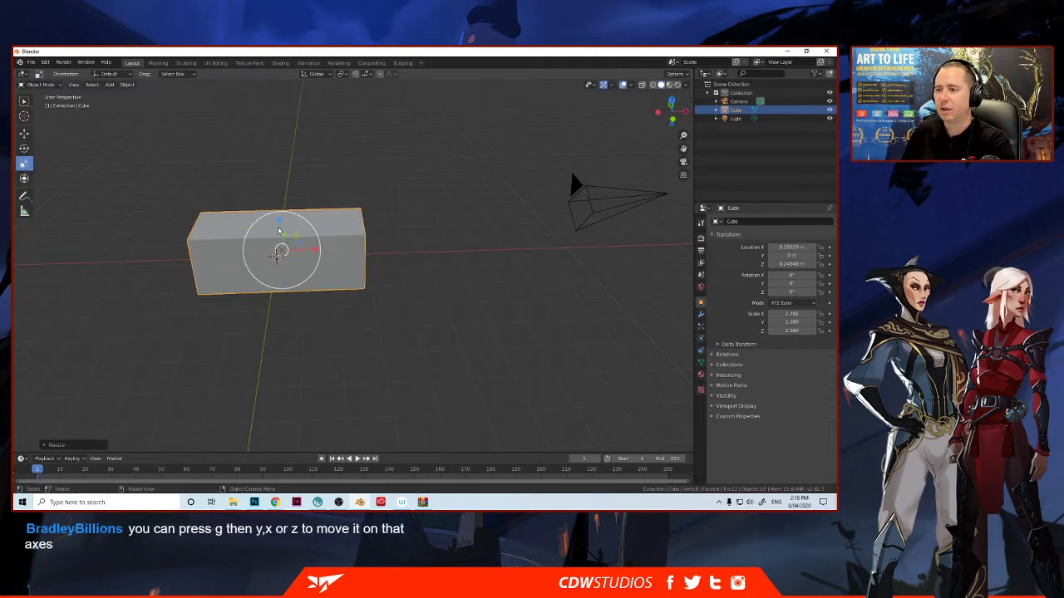
pyautogui.moveTo(281, 223); pyautogui.dragTo(281, 203)
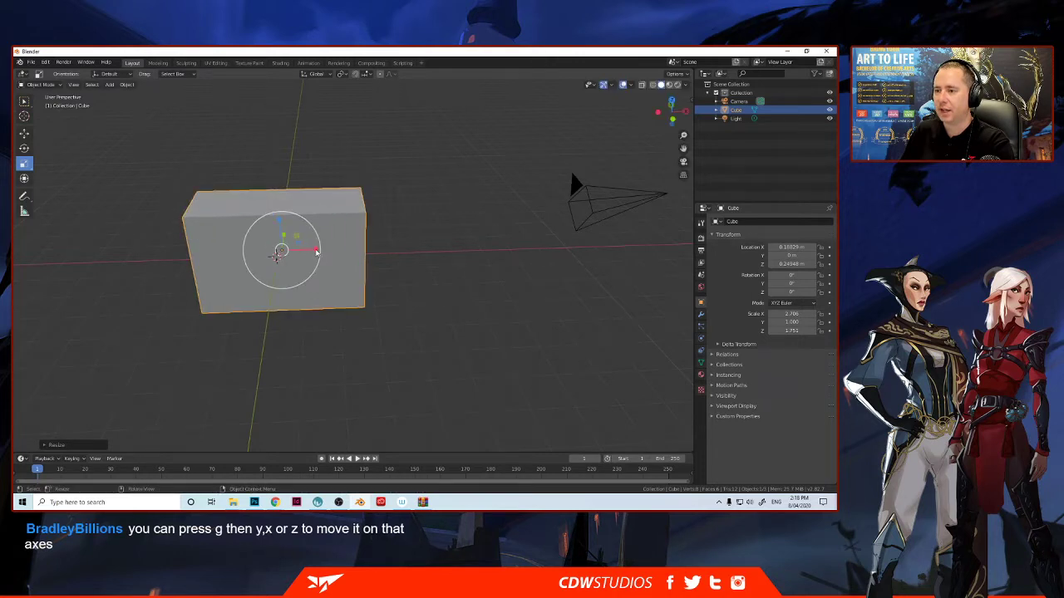
pyautogui.moveTo(314, 249); pyautogui.dragTo(316, 257)
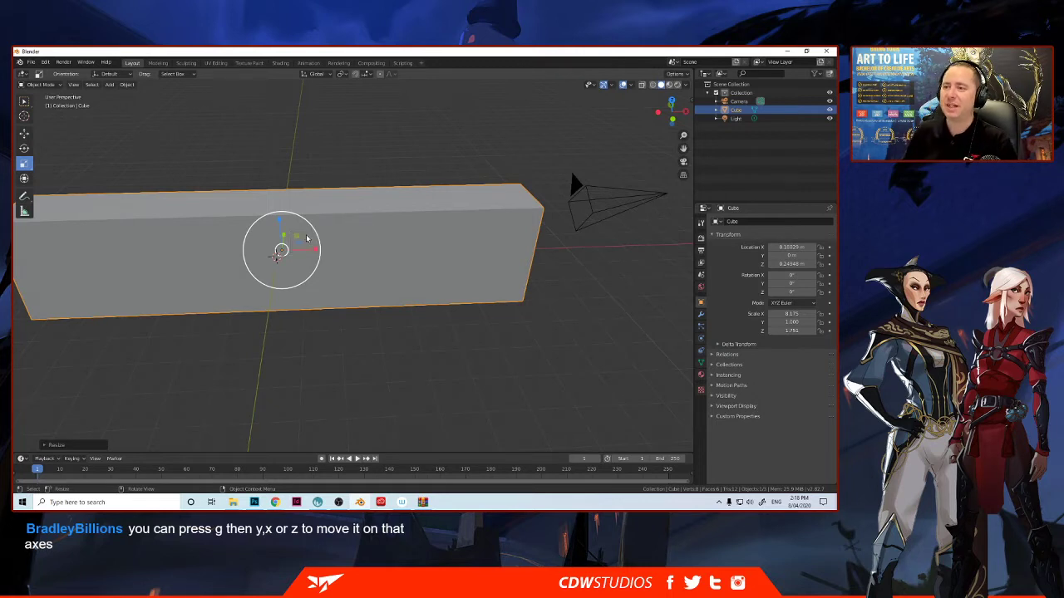
# - Try Edit Mode on the long block, clearing and box-selecting its whole mesh, and return to Object Mode
pyautogui.moveTo(312, 261); pyautogui.dragTo(306, 297, button='middle')
pyautogui.scroll(-2, 320, 278)
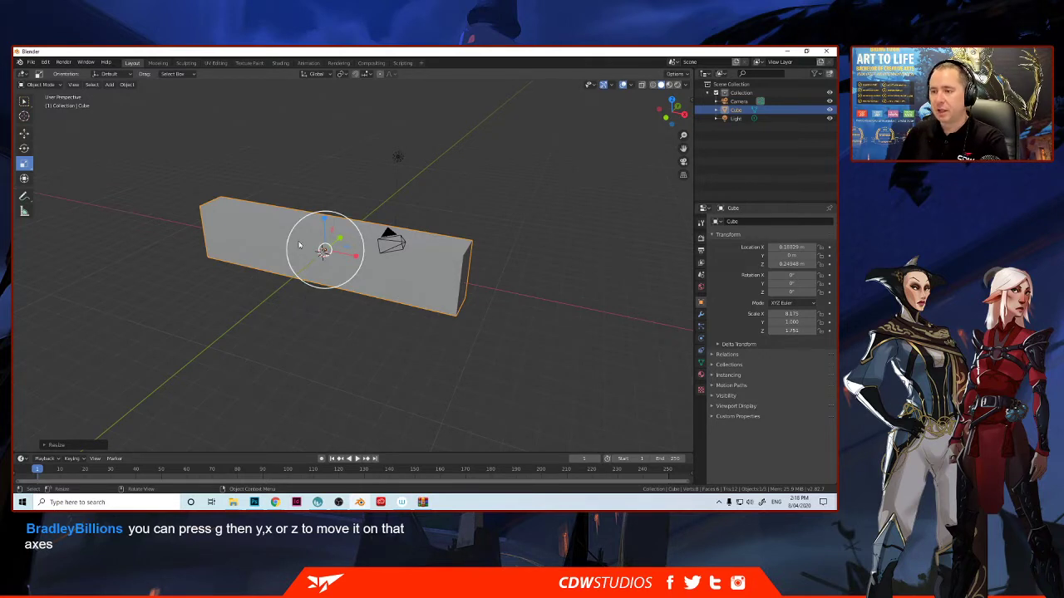
pyautogui.press('Tab')
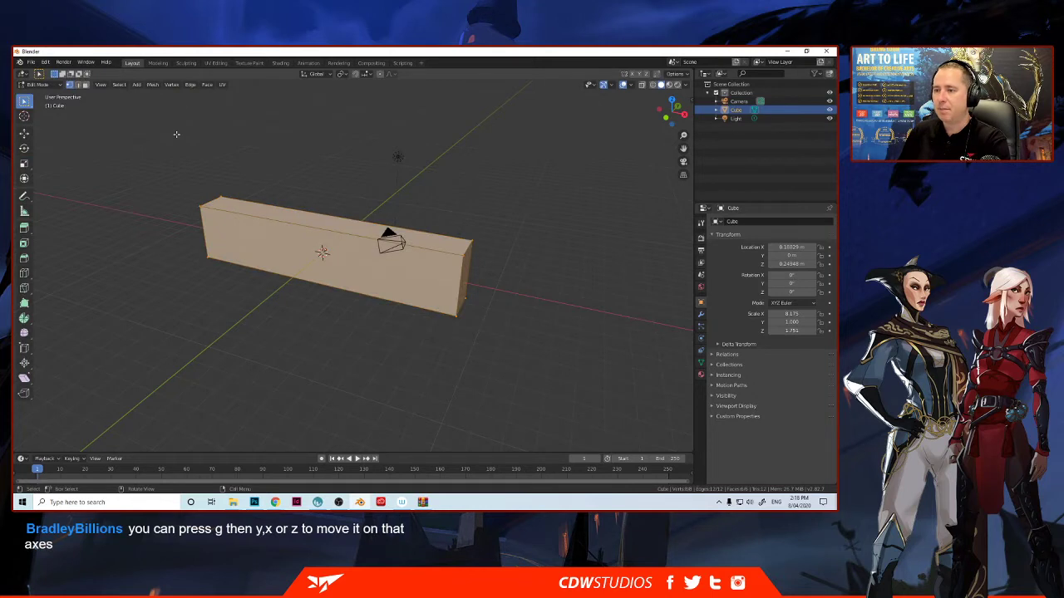
pyautogui.click(178, 246)
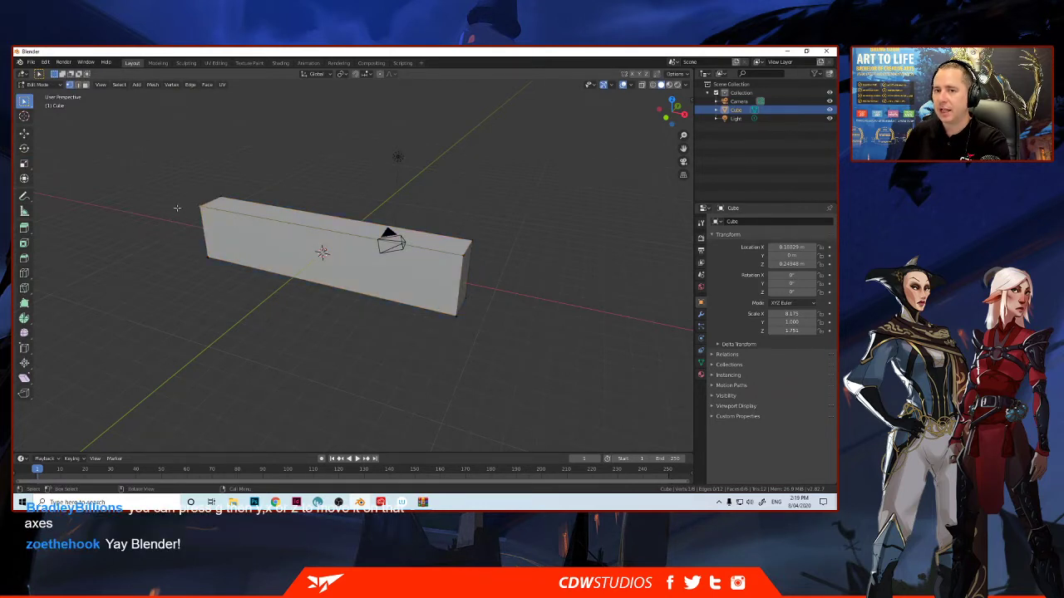
pyautogui.moveTo(173, 174); pyautogui.dragTo(512, 349)
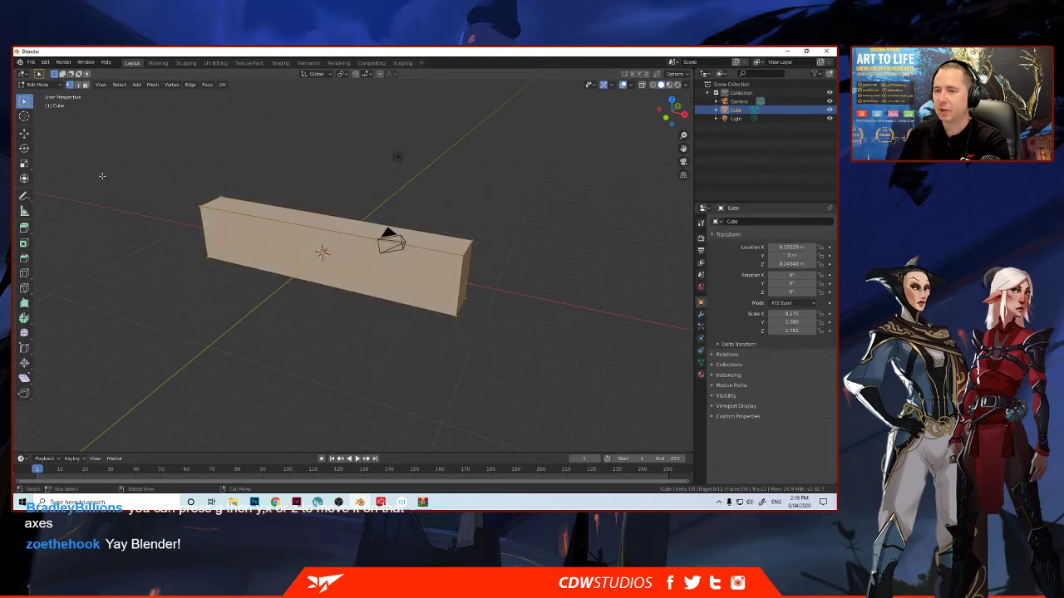
pyautogui.press('Tab')
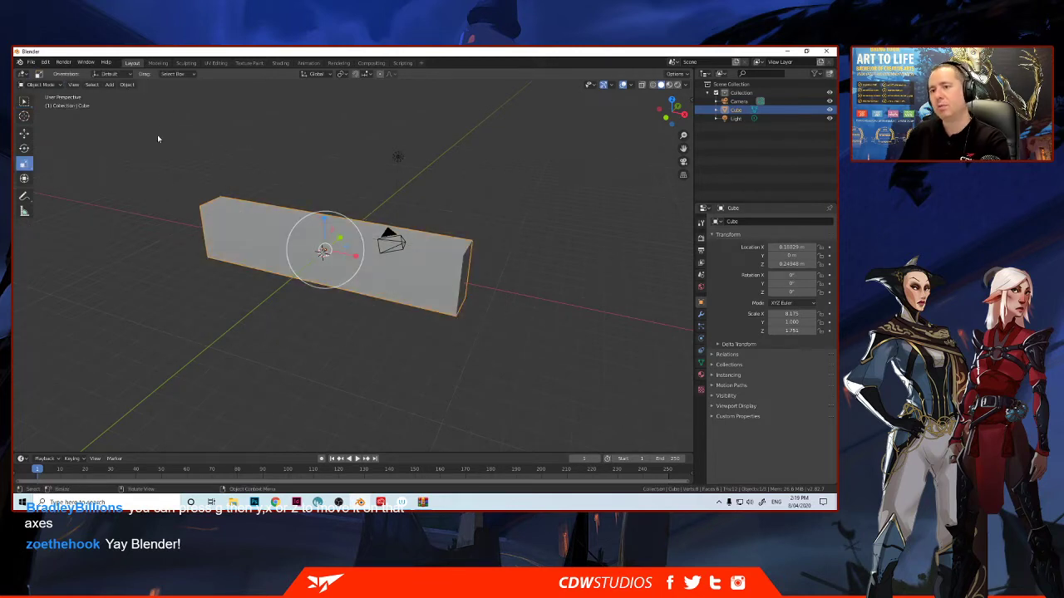
pyautogui.press('Tab')
pyautogui.press('Tab')
pyautogui.press('Tab')
pyautogui.press('Tab')
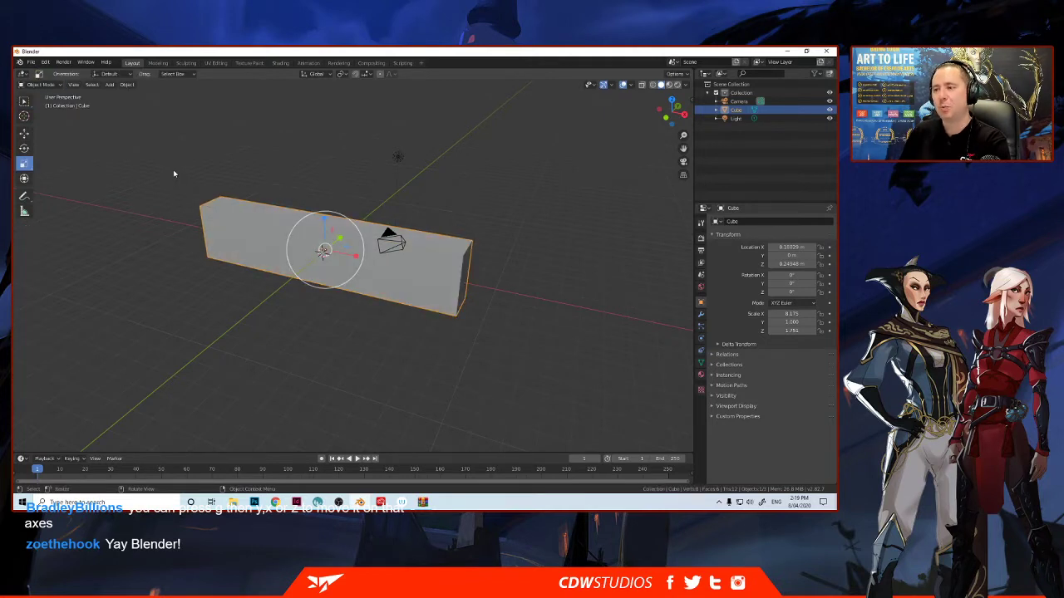
pyautogui.click(42, 85)
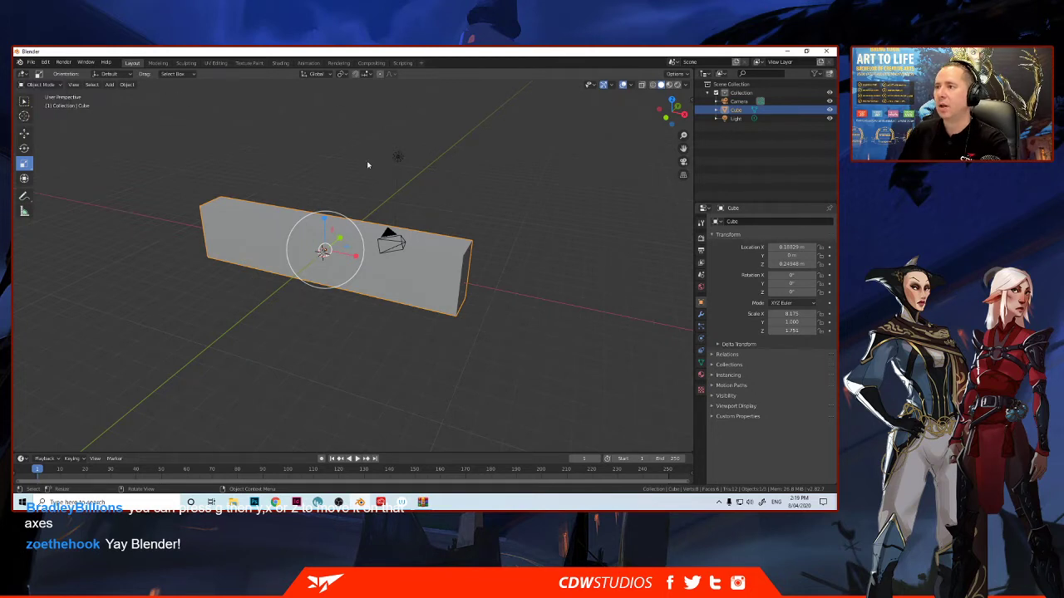
# - Enlarge the timeline area below the viewport and change it to a Shader Editor
pyautogui.click(22, 459)
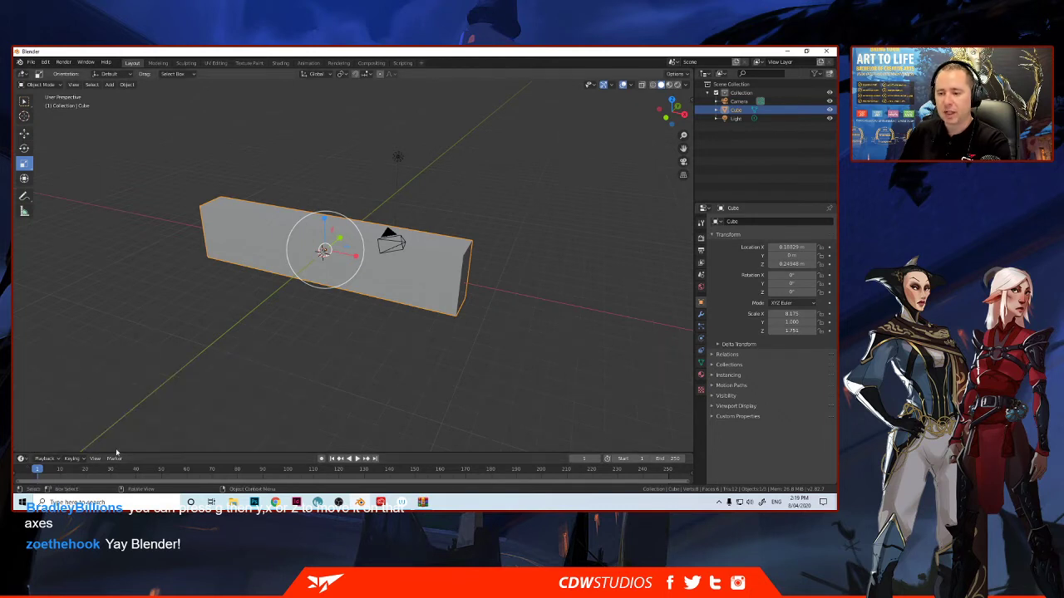
pyautogui.moveTo(182, 448); pyautogui.dragTo(192, 357)
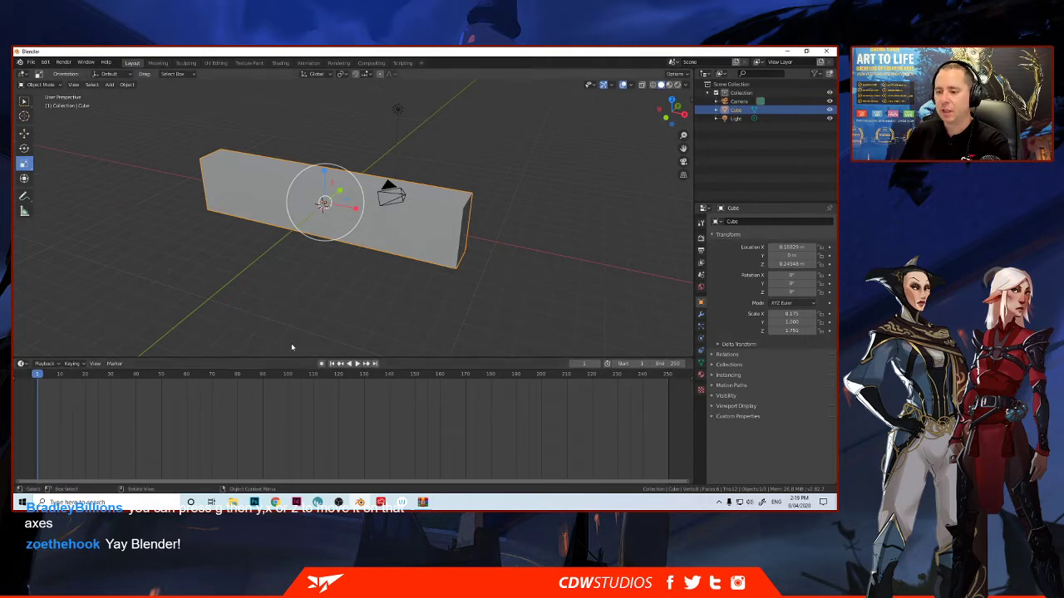
pyautogui.moveTo(295, 358); pyautogui.dragTo(293, 380)
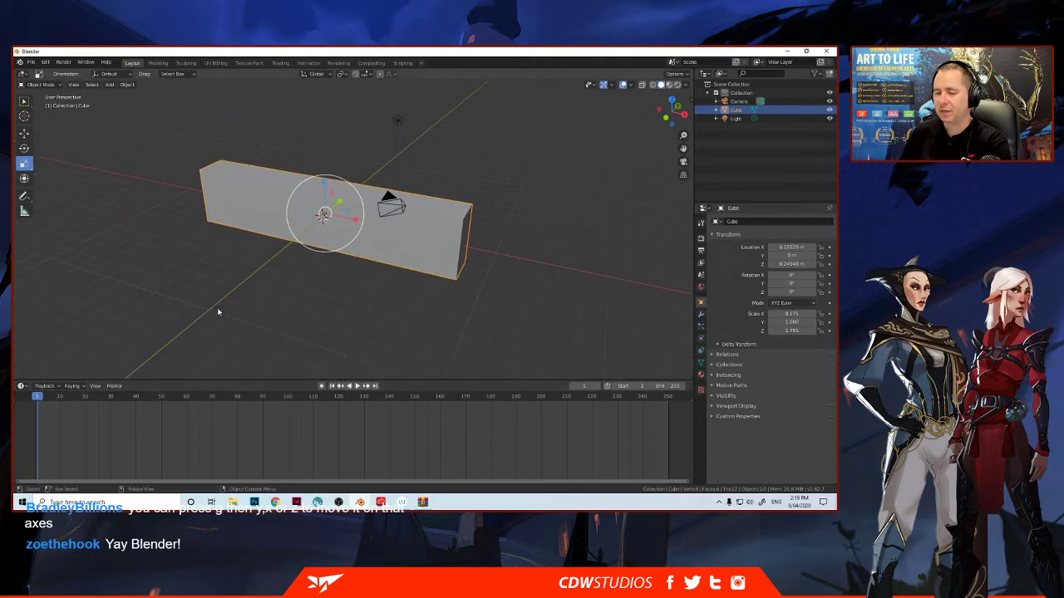
pyautogui.click(23, 387)
pyautogui.click(23, 386)
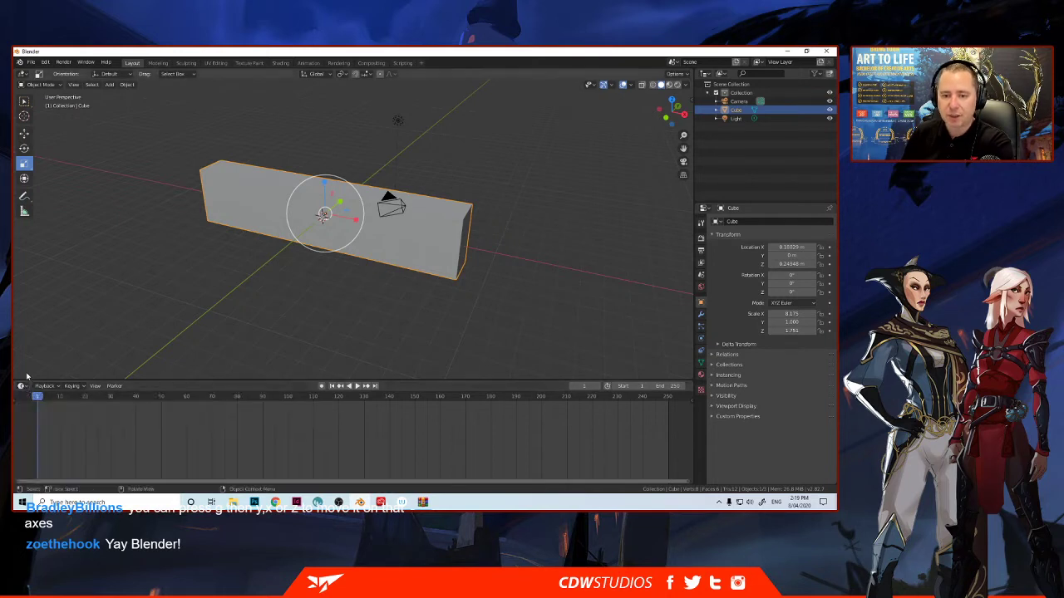
pyautogui.click(23, 386)
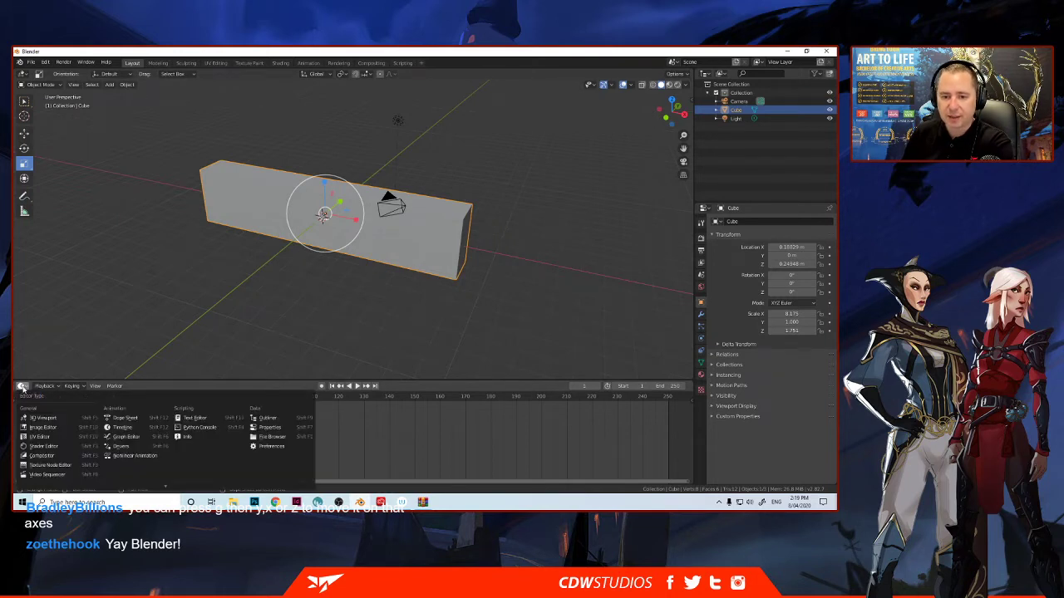
pyautogui.click(41, 446)
# - Examine the block's Principled BSDF and Material Output nodes in an enlarged Shader Editor, and shrink the area back to a short strip
pyautogui.scroll(5, 191, 446)
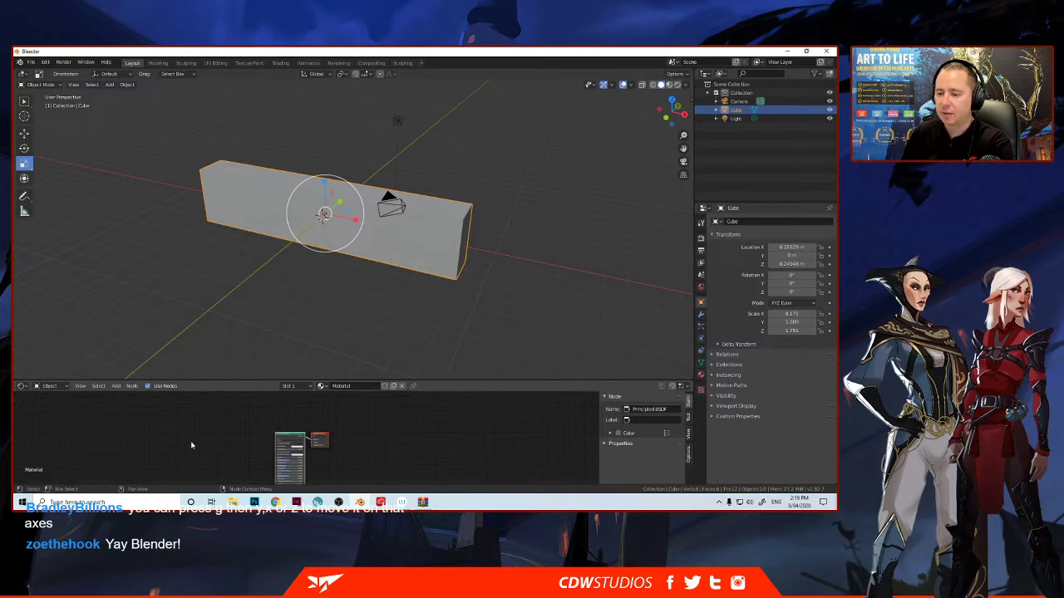
pyautogui.scroll(4, 207, 428)
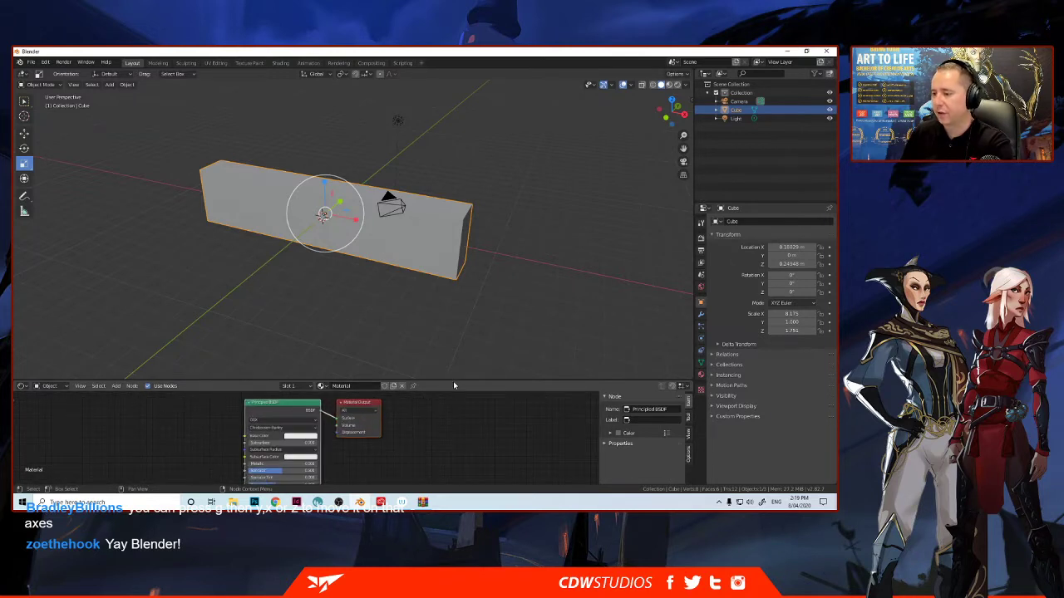
pyautogui.moveTo(454, 383); pyautogui.dragTo(454, 233)
pyautogui.moveTo(419, 352)
pyautogui.mouseDown(button='middle')
pyautogui.moveTo(430, 327)
pyautogui.moveTo(423, 339)
pyautogui.mouseUp(button='middle')
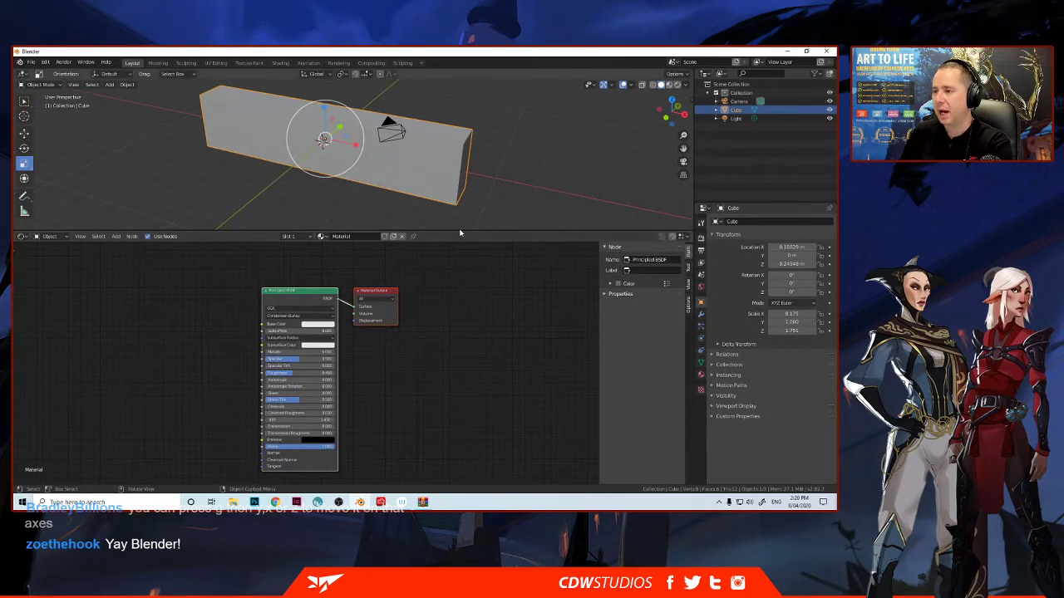
pyautogui.moveTo(459, 230); pyautogui.dragTo(459, 364)
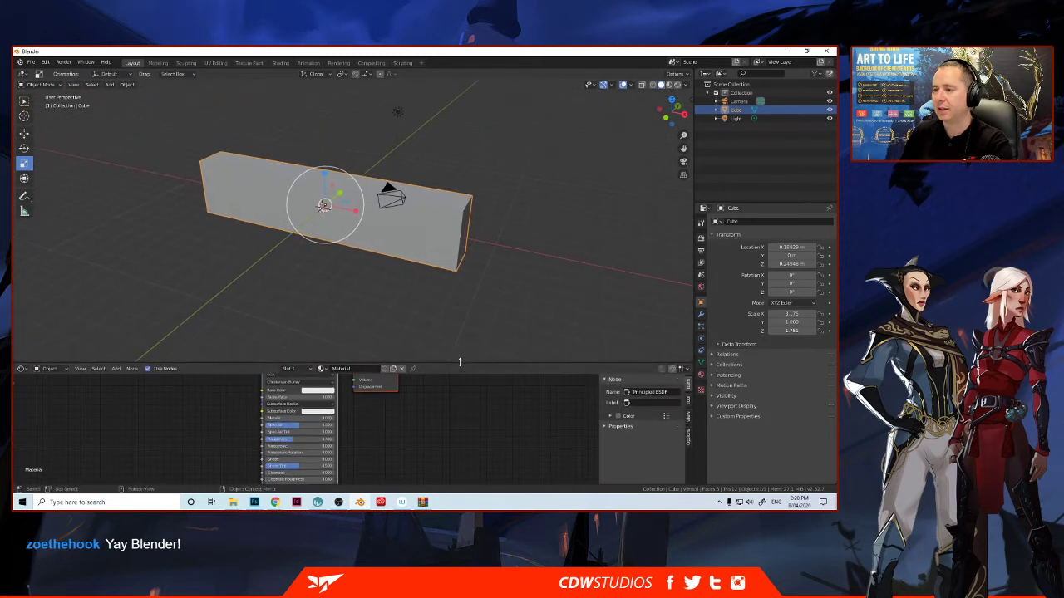
pyautogui.scroll(1, 343, 285)
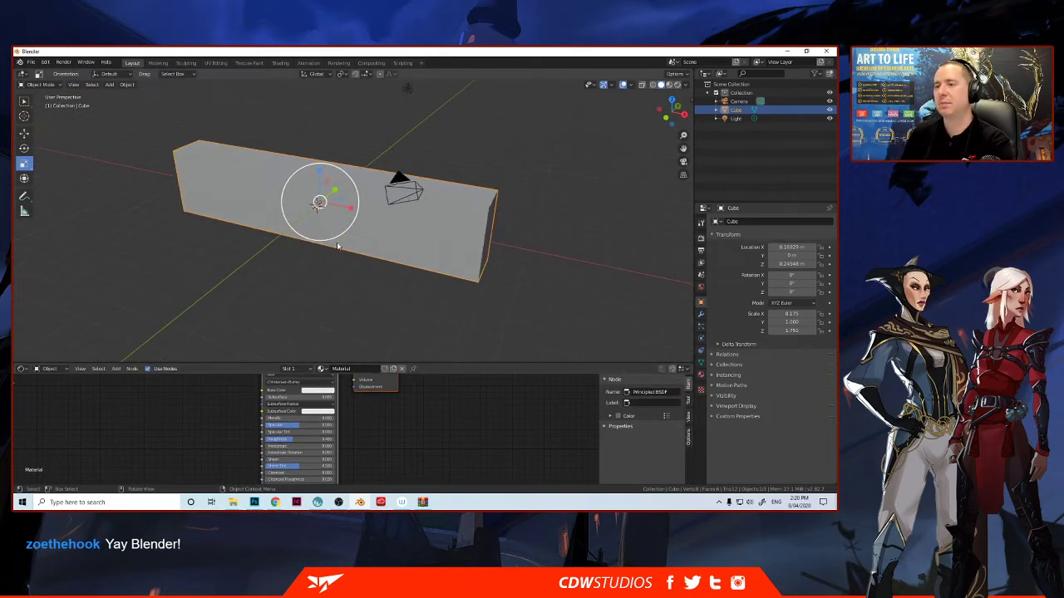
pyautogui.moveTo(424, 364); pyautogui.dragTo(425, 394)
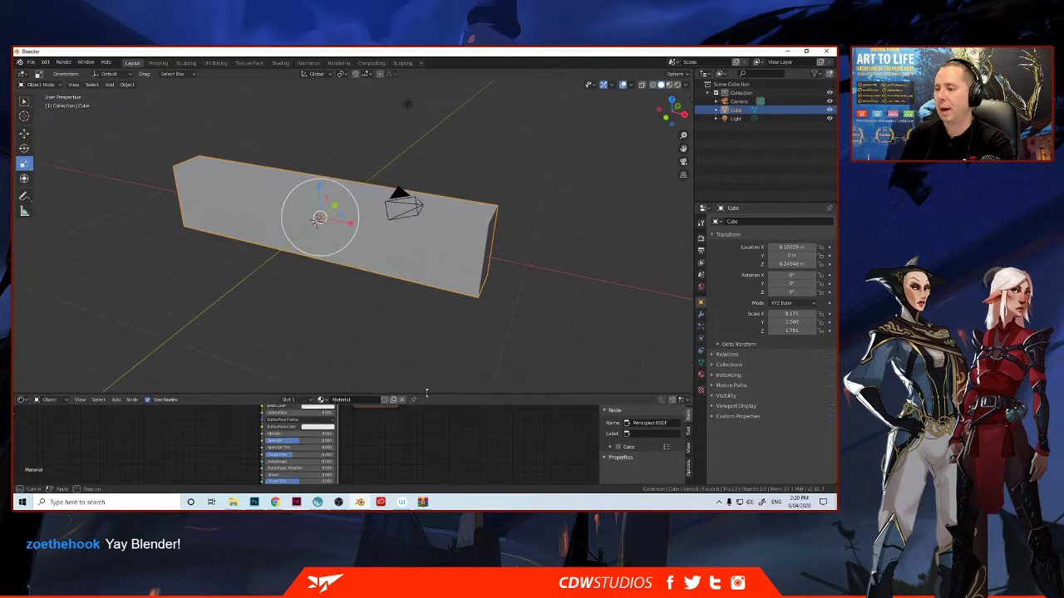
pyautogui.moveTo(346, 299)
pyautogui.mouseDown(button='middle')
pyautogui.moveTo(273, 313)
pyautogui.moveTo(353, 303)
pyautogui.mouseUp(button='middle')
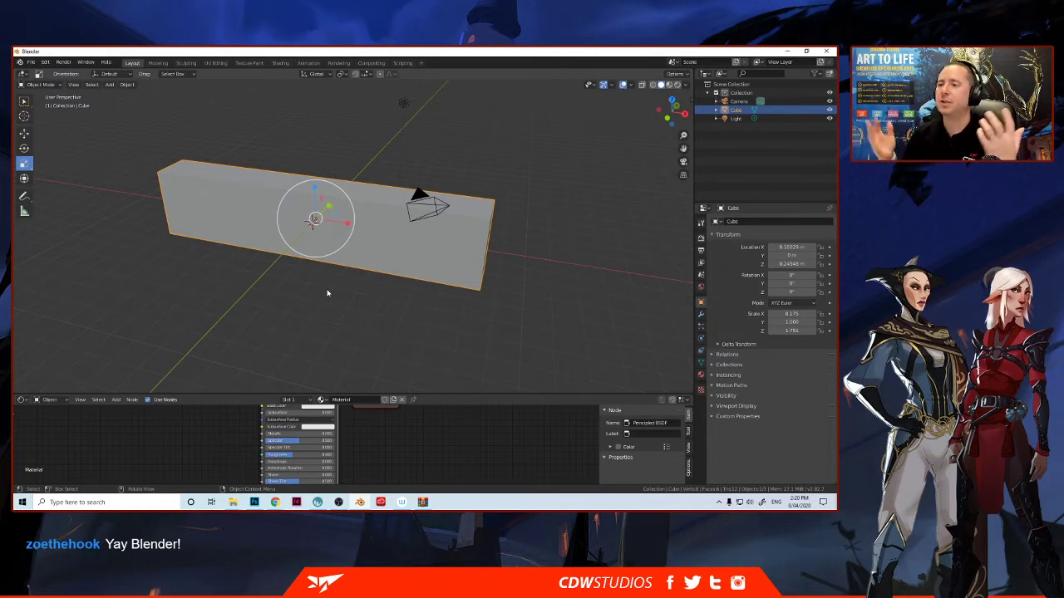
pyautogui.moveTo(327, 293); pyautogui.dragTo(274, 294, button='middle')
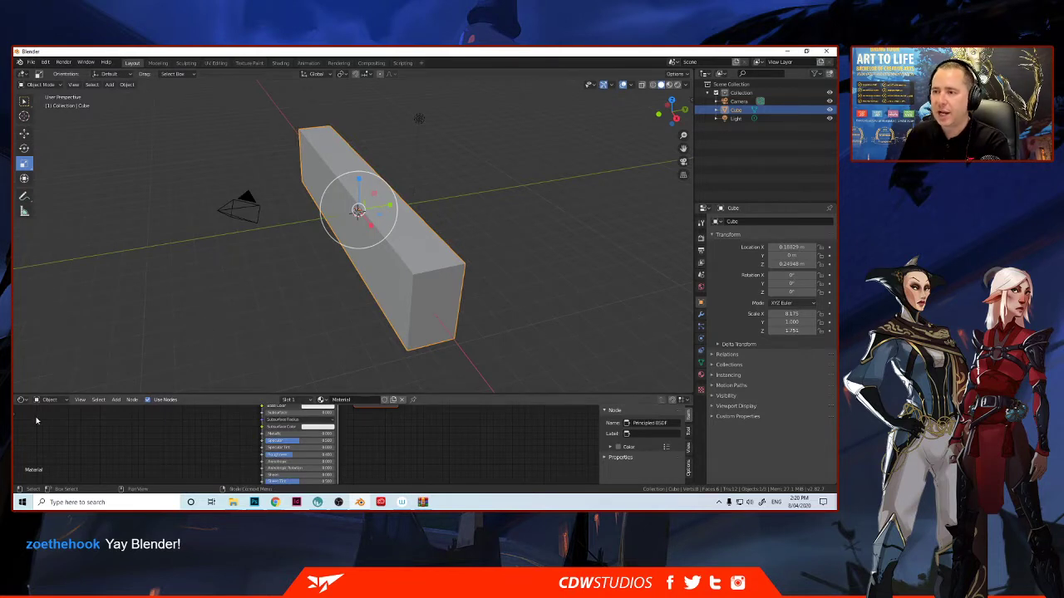
pyautogui.moveTo(298, 272); pyautogui.dragTo(327, 268, button='middle')
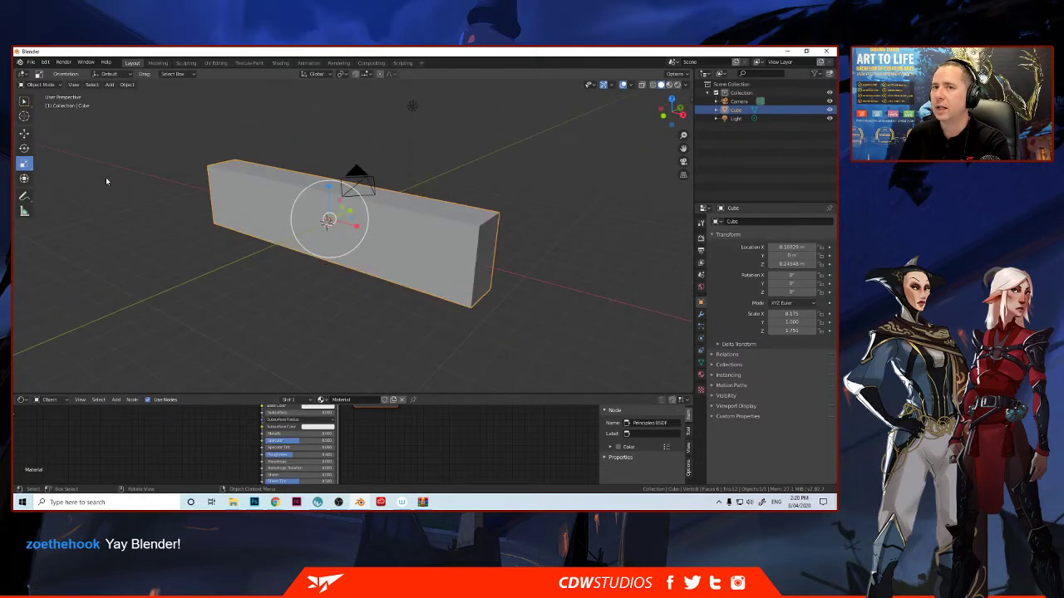
pyautogui.press('Tab')
pyautogui.press('Tab')
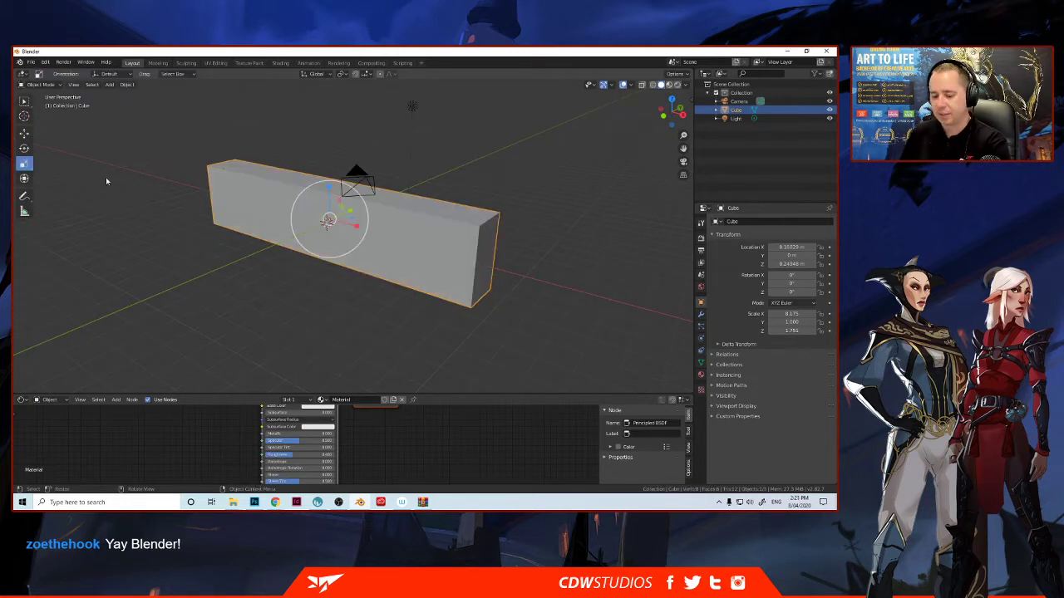
# - Add a plane mesh at the origin and scale it uniformly to about 11.4 as the ground around the block
pyautogui.hotkey('shift', 'a')
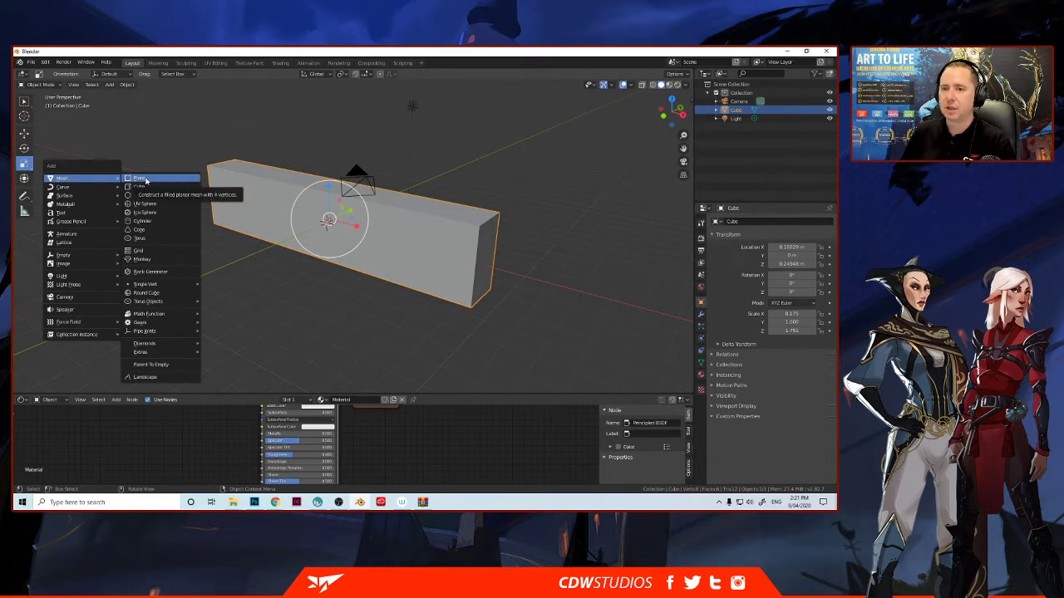
pyautogui.click(139, 179)
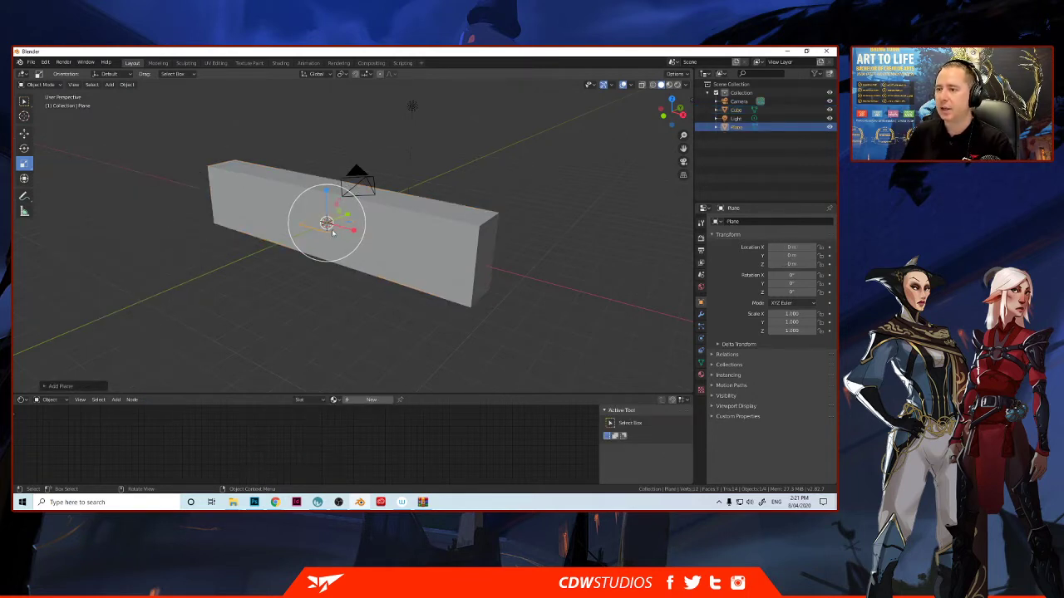
pyautogui.press('s')
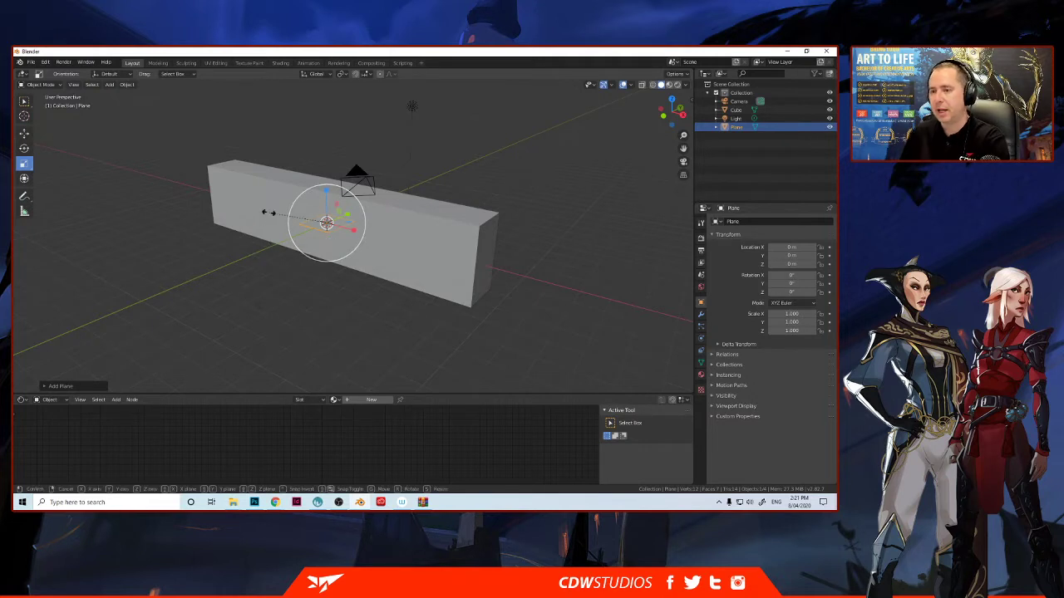
pyautogui.click(129, 169)
pyautogui.press('s')
pyautogui.click(109, 157)
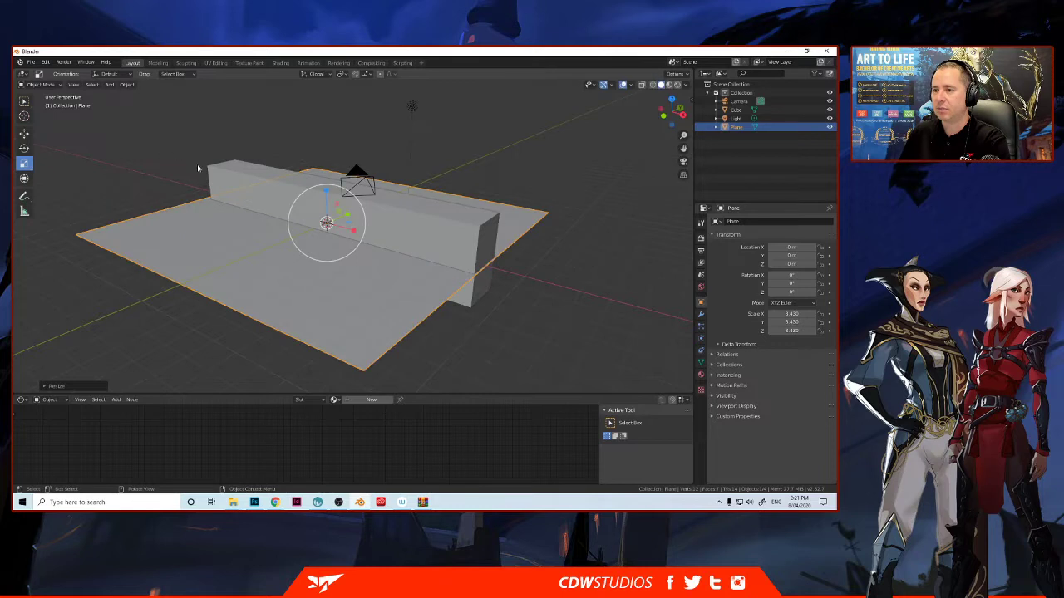
pyautogui.press('s')
pyautogui.click(151, 151)
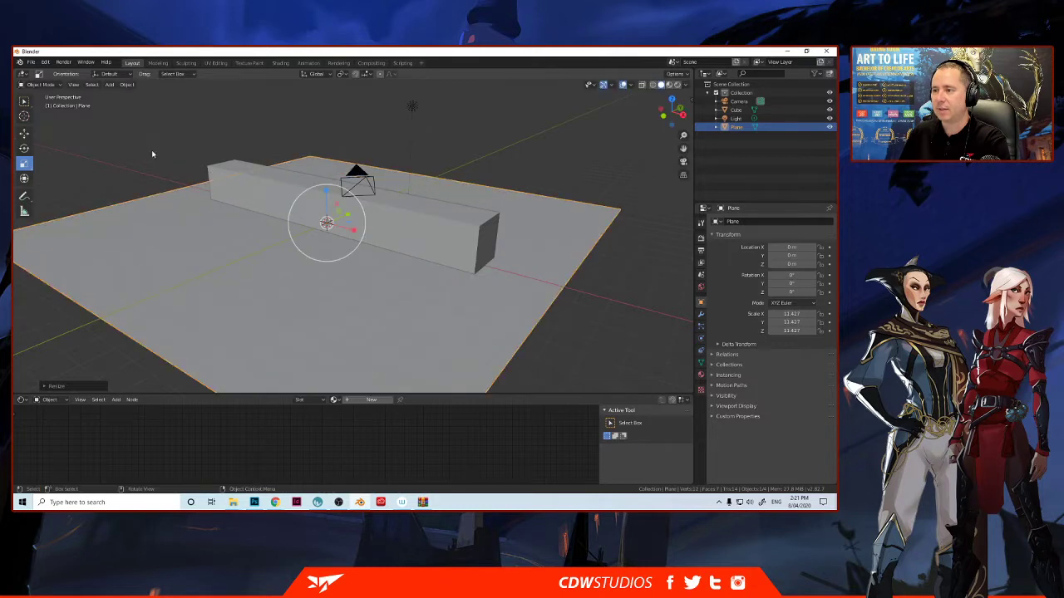
# - Lower the plane along Z to about -1.34 m, near the block's base
pyautogui.click(24, 133)
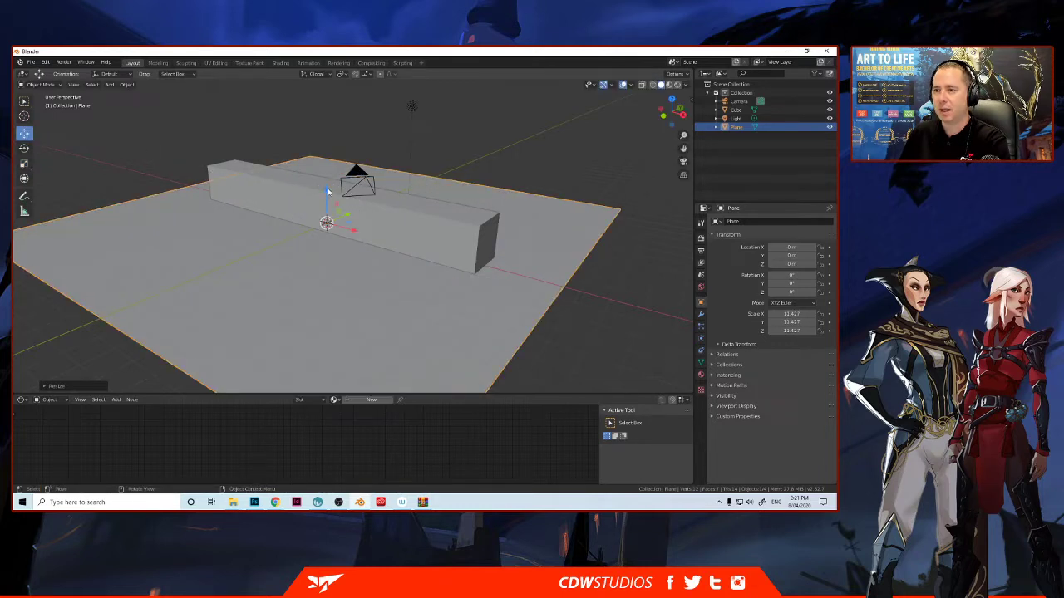
pyautogui.moveTo(328, 192); pyautogui.dragTo(326, 225)
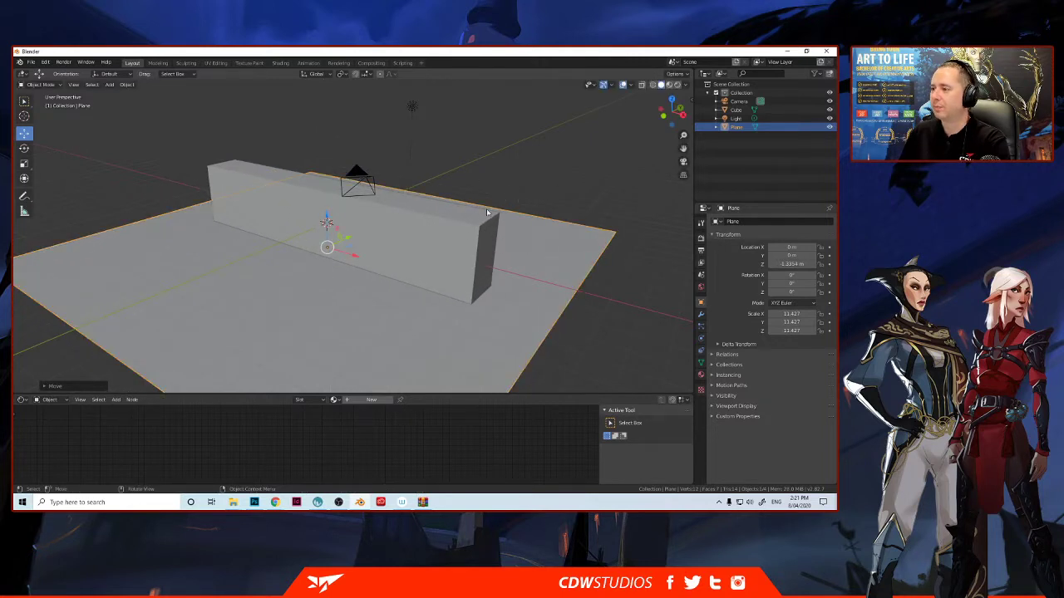
# - Turn off the floor grid in the viewport overlays
pyautogui.click(630, 85)
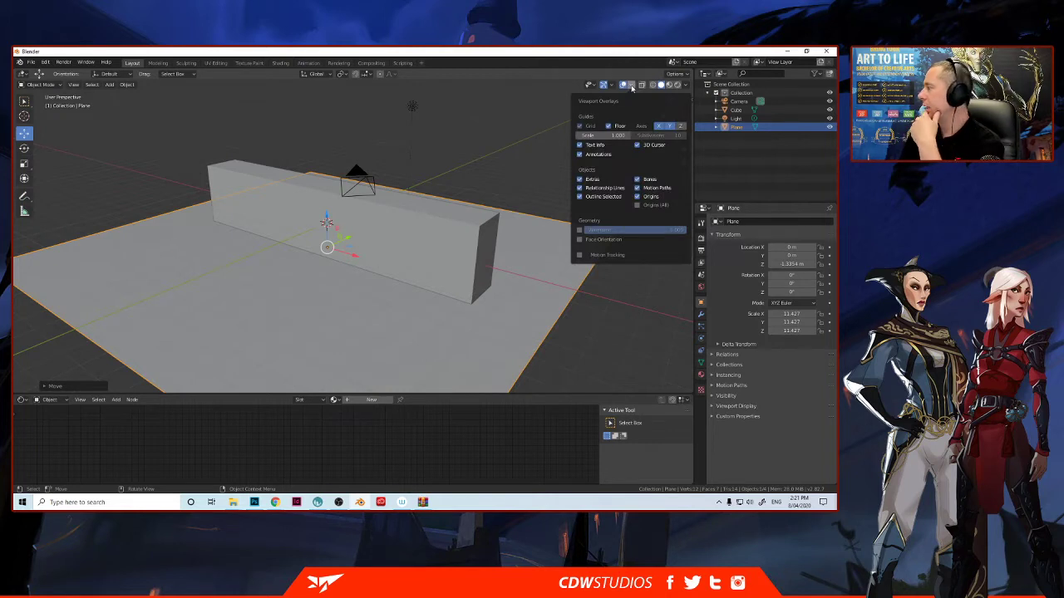
pyautogui.click(609, 126)
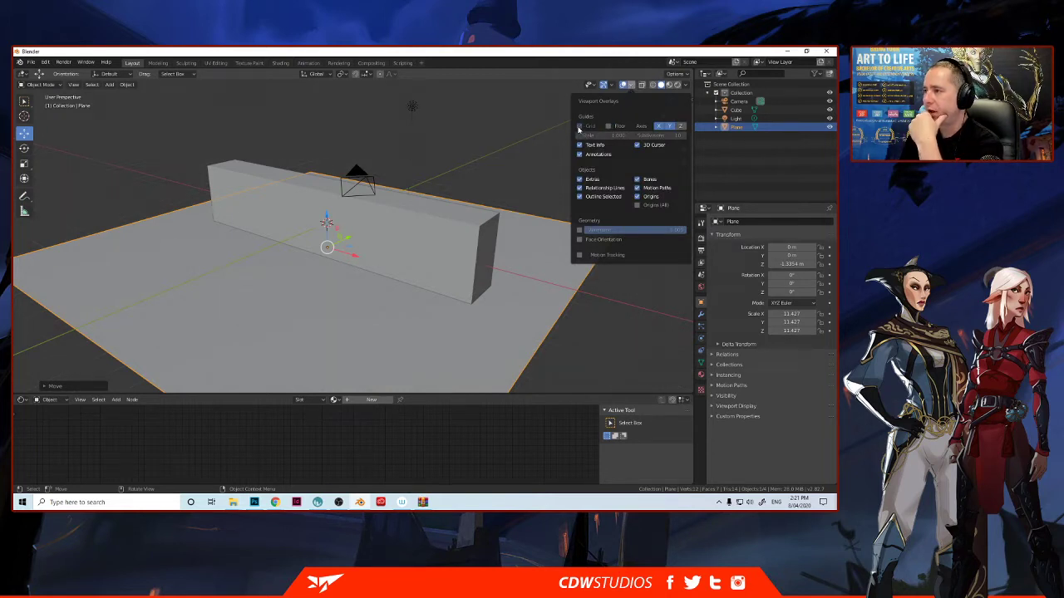
pyautogui.click(579, 127)
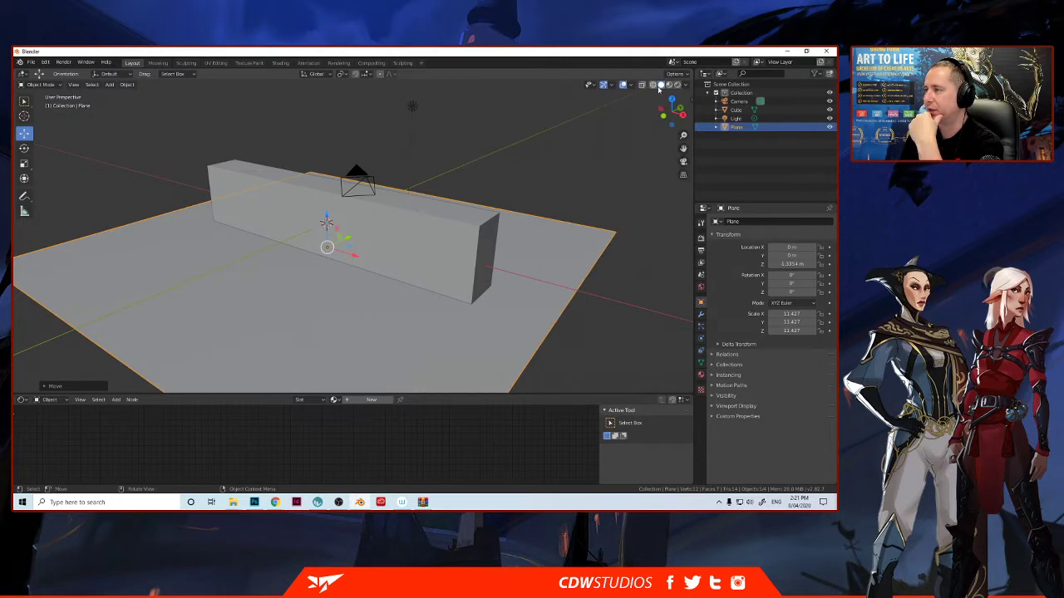
pyautogui.click(631, 88)
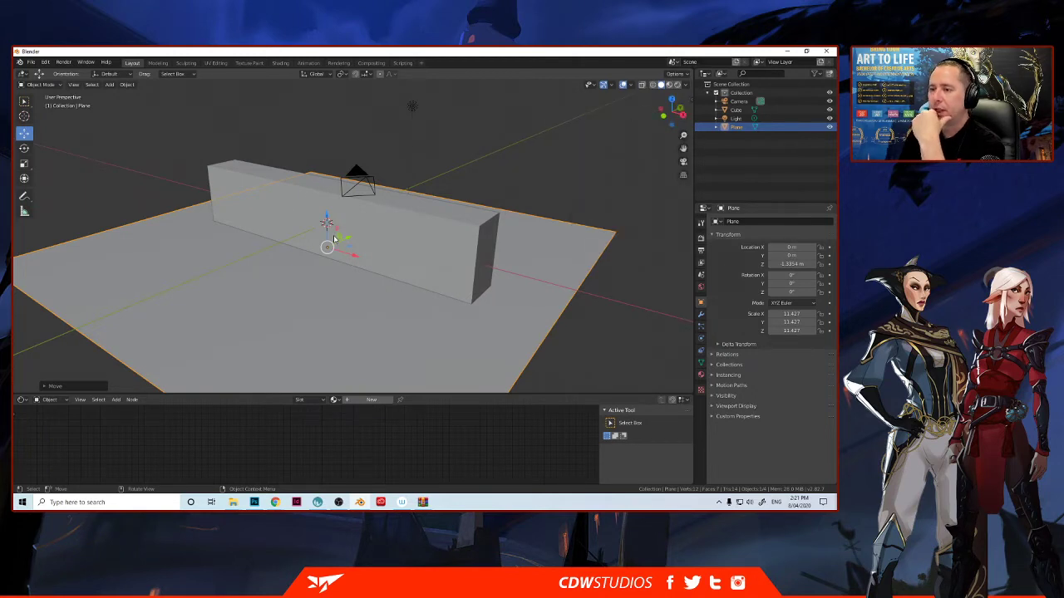
# - Raise the plane along Z to about -0.67 m and select the long block
pyautogui.press('g')
pyautogui.press('z')
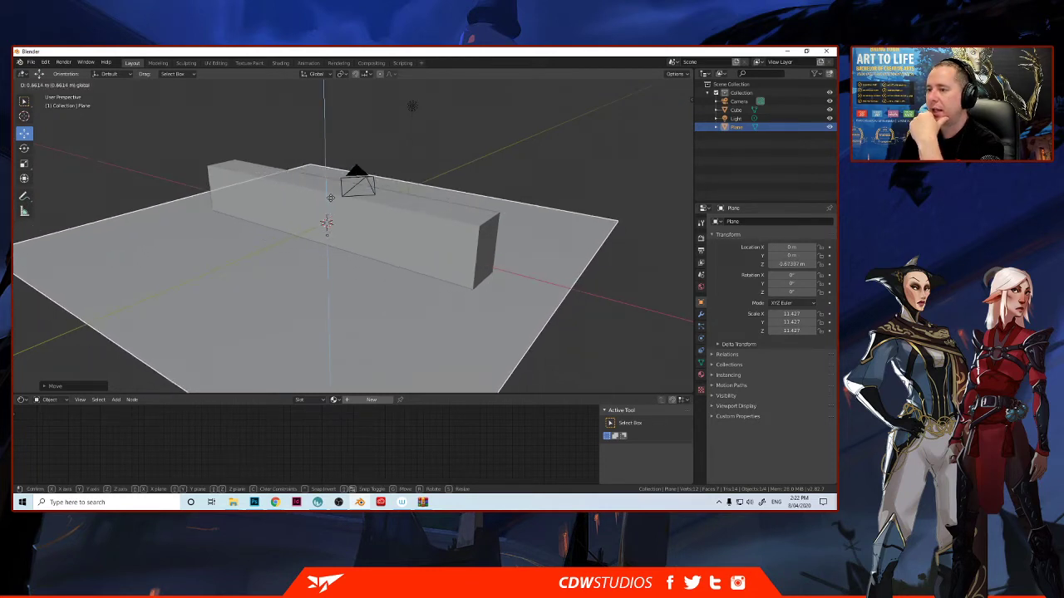
pyautogui.press('Return')
pyautogui.click(246, 177)
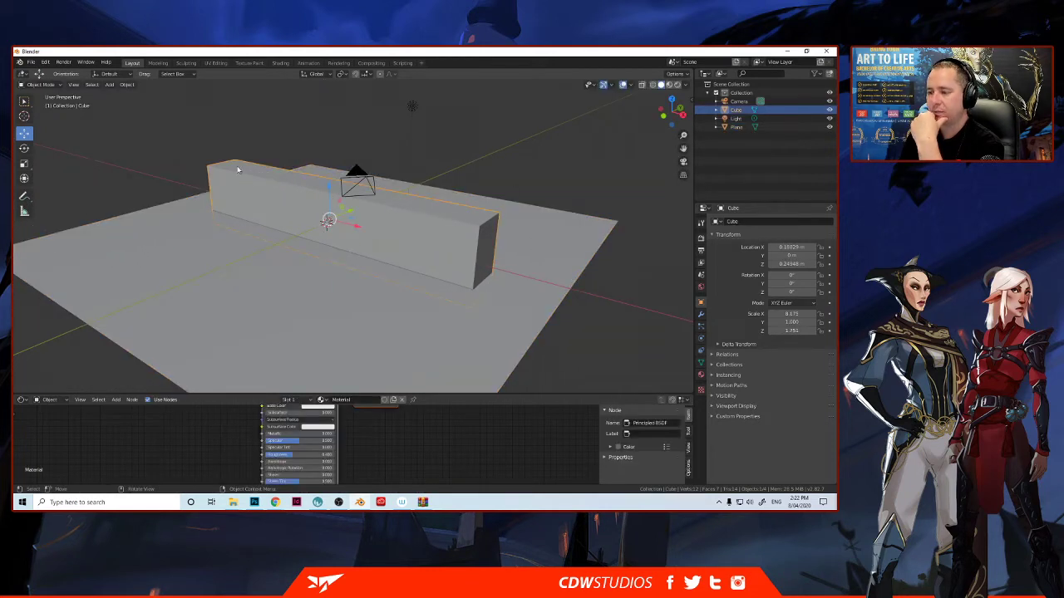
# - Add a cube mesh at the origin and move it along Y to about -5.6 m, clear of the long block
pyautogui.hotkey('shift', 'a')
pyautogui.moveTo(233, 163)
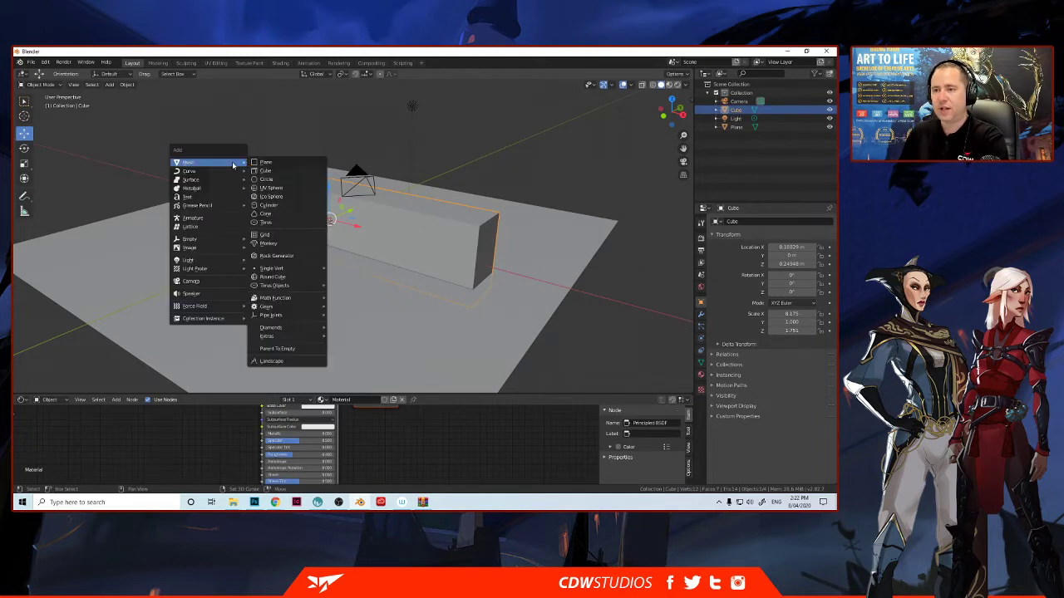
pyautogui.click(270, 164)
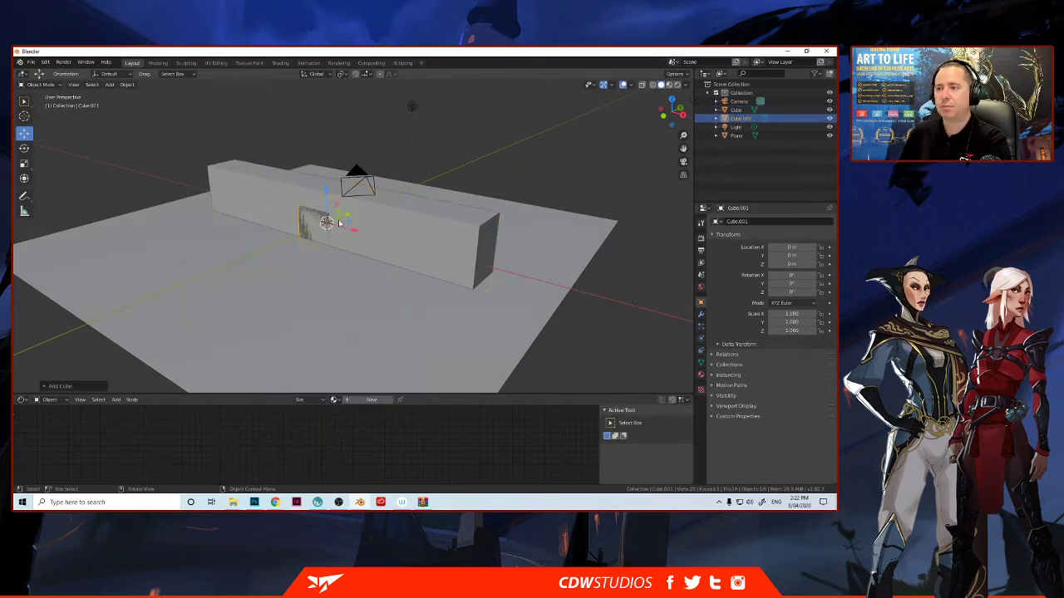
pyautogui.moveTo(342, 217); pyautogui.dragTo(240, 241)
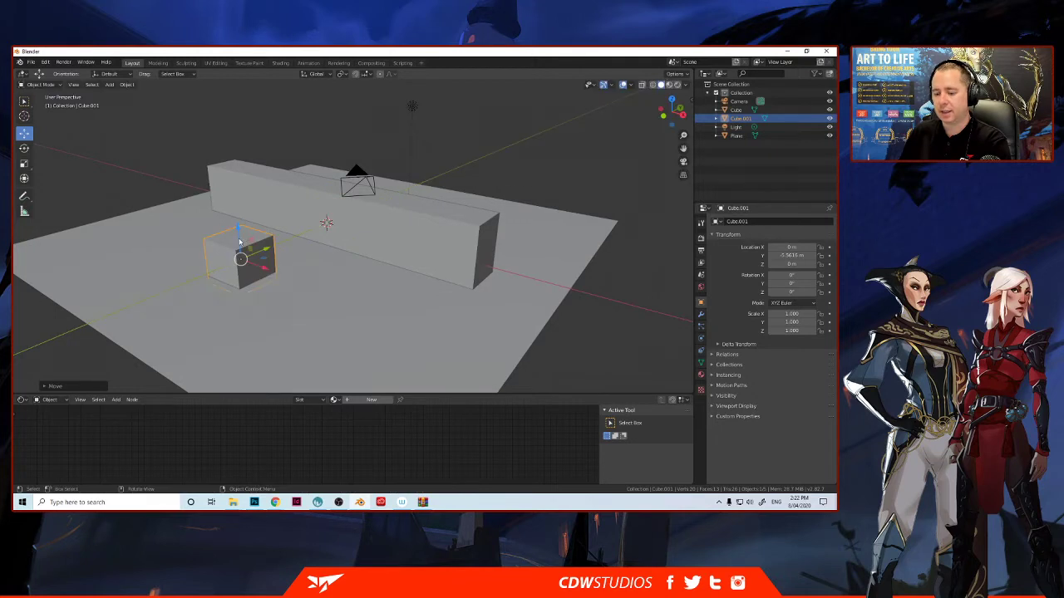
# - Scale the new cube to about 0.68 along Y and about 4.2 along Z to form a tall pillar
pyautogui.press('s')
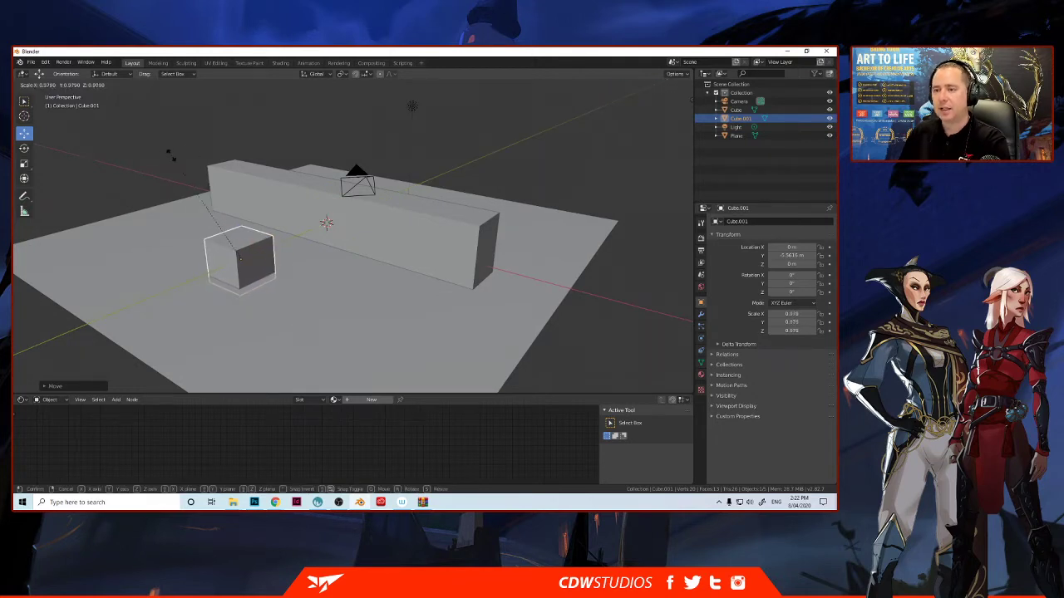
pyautogui.press('y')
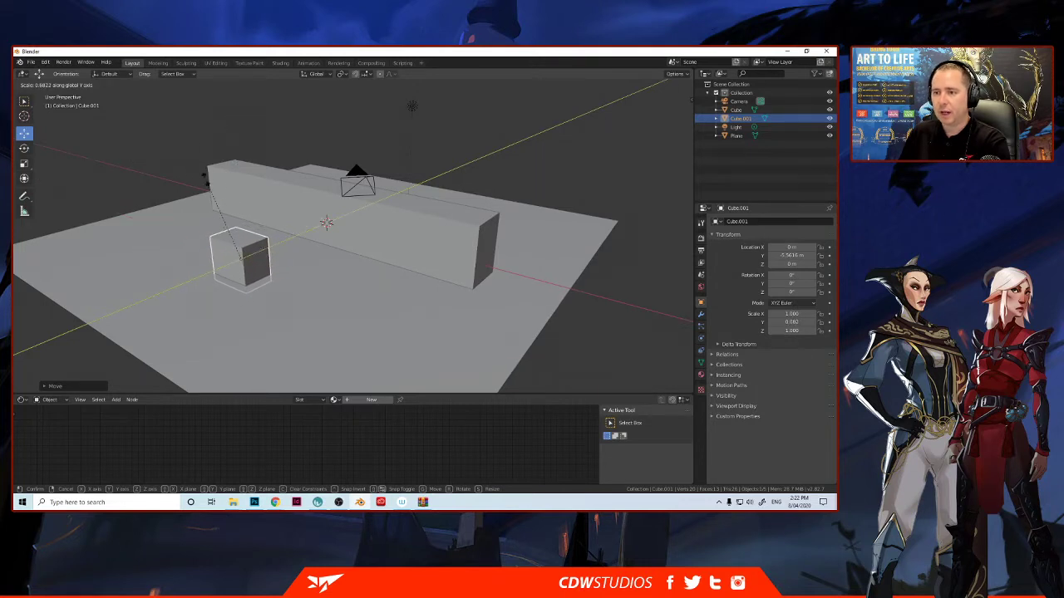
pyautogui.click(207, 180)
pyautogui.click(24, 163)
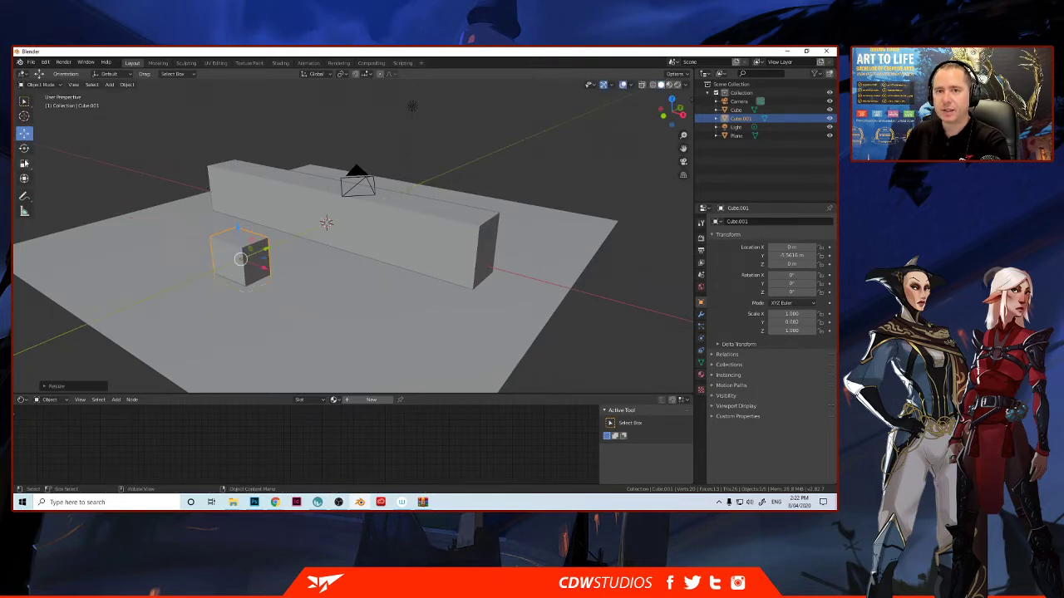
pyautogui.moveTo(240, 232); pyautogui.dragTo(232, 137)
# - Raise the tall pillar along Z to about 3.3 m so it stands on the ground plane
pyautogui.click(24, 133)
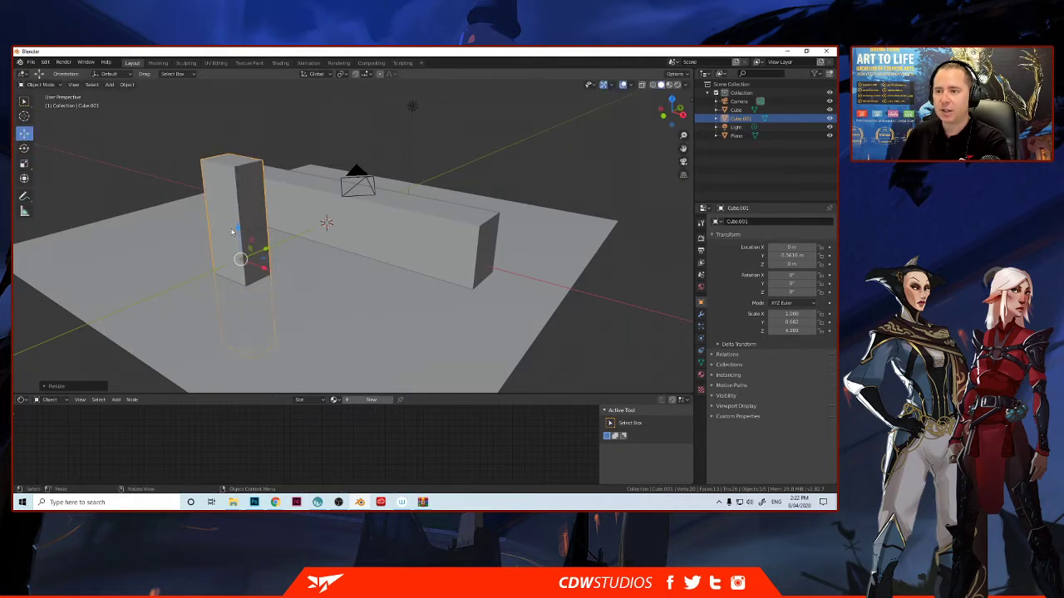
pyautogui.moveTo(235, 232); pyautogui.dragTo(231, 197)
pyautogui.moveTo(266, 257); pyautogui.dragTo(275, 289, button='middle')
pyautogui.scroll(-5, 277, 266)
pyautogui.scroll(5, 276, 267)
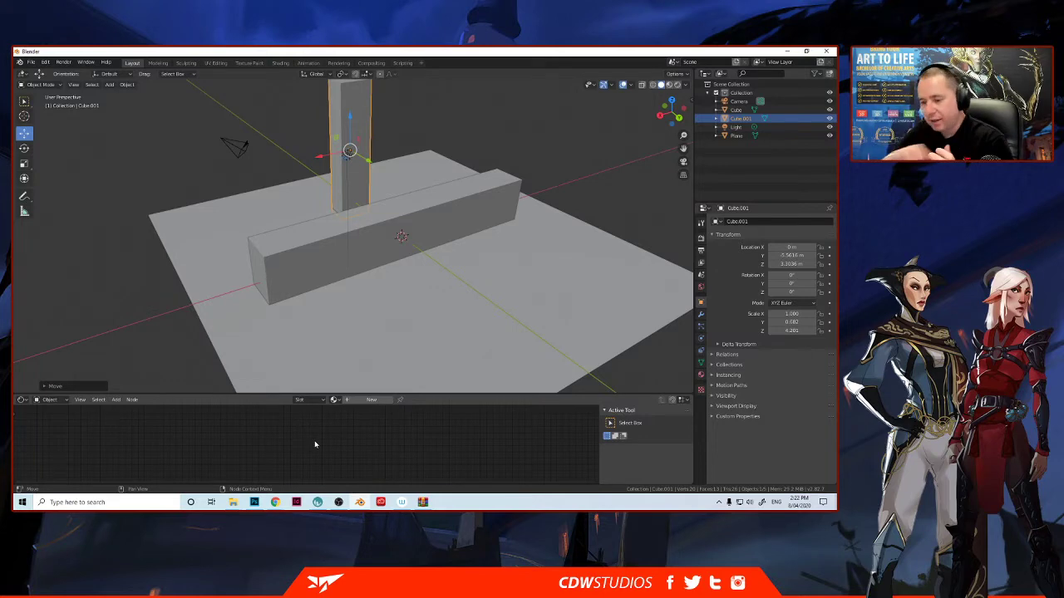
# - Switch to 3D-Coat and hide the Volume124 ground slab beneath the temple
pyautogui.click(317, 502)
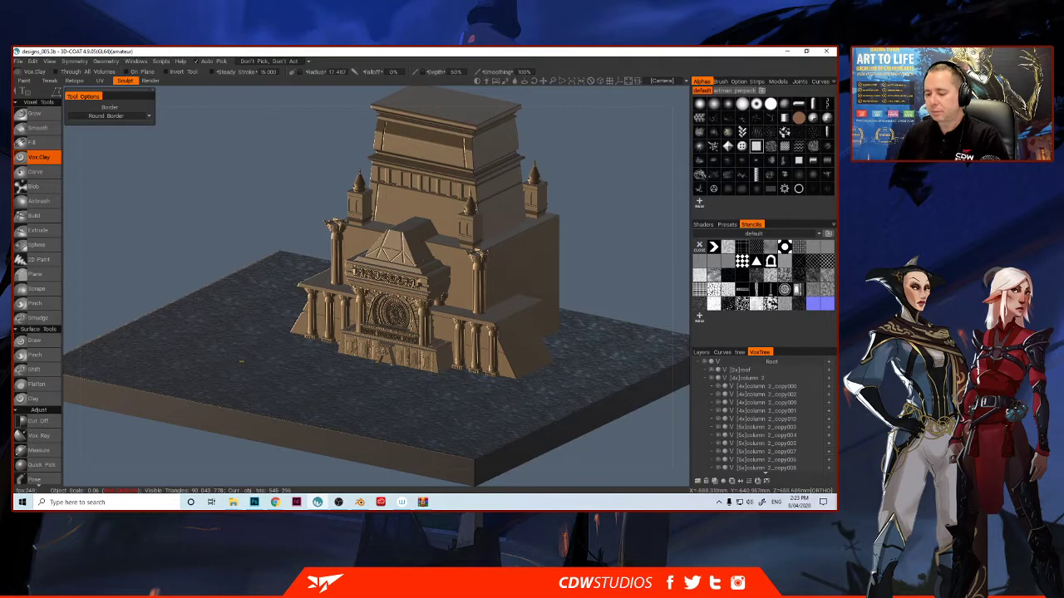
pyautogui.click(238, 364)
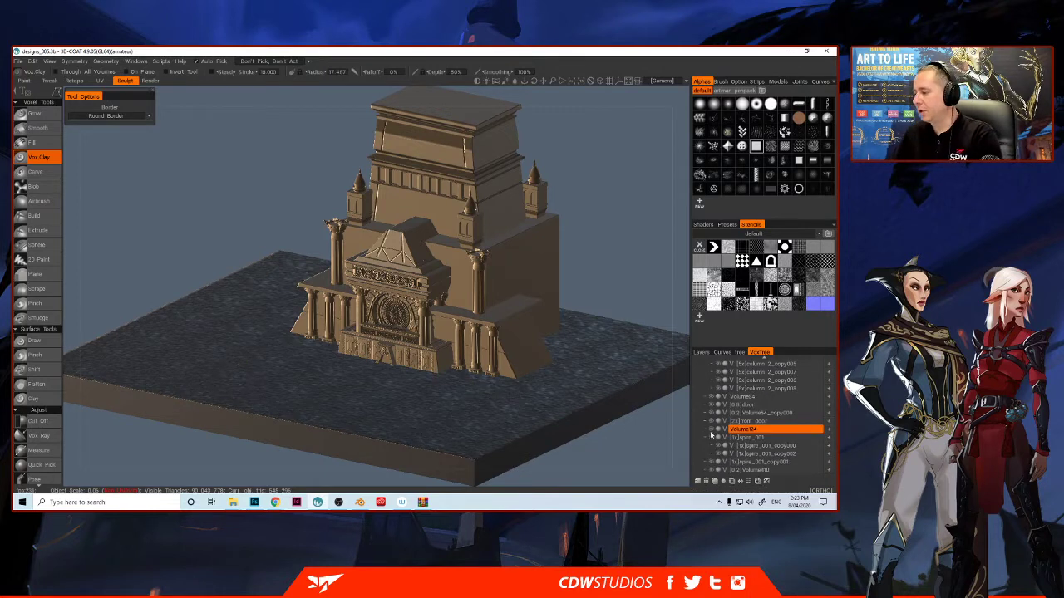
pyautogui.click(713, 429)
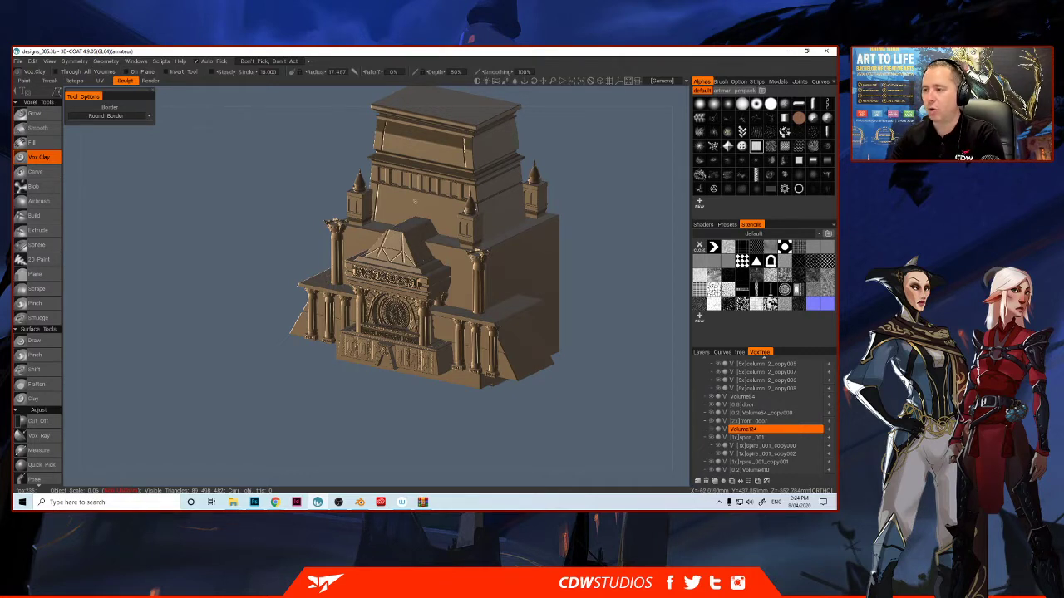
# - Hide the upper tower volume, Volume64_copy000, above the temple's main block
pyautogui.click(417, 199)
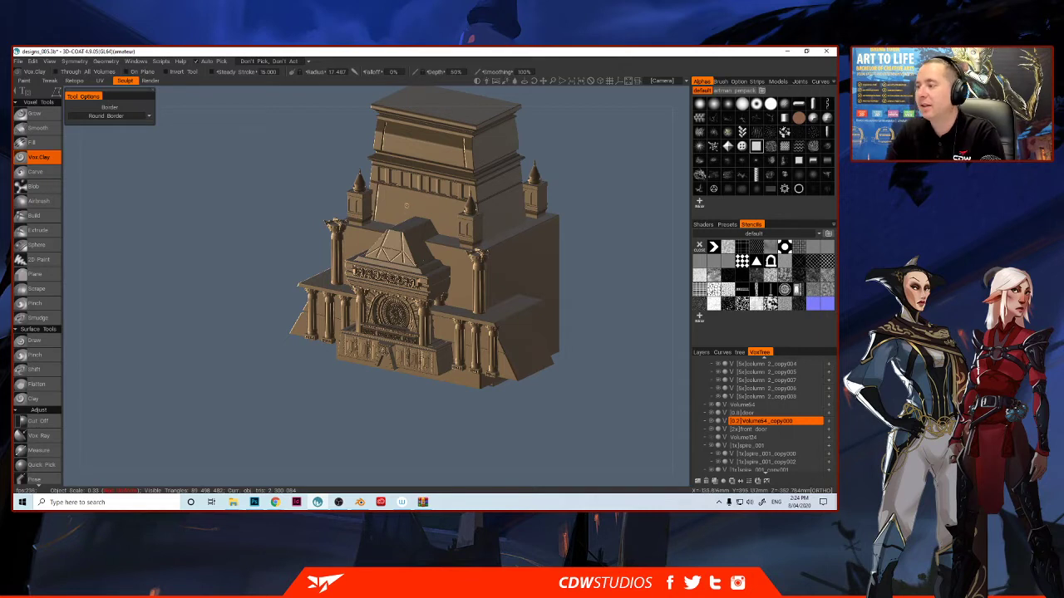
pyautogui.click(712, 422)
pyautogui.click(713, 423)
pyautogui.click(712, 422)
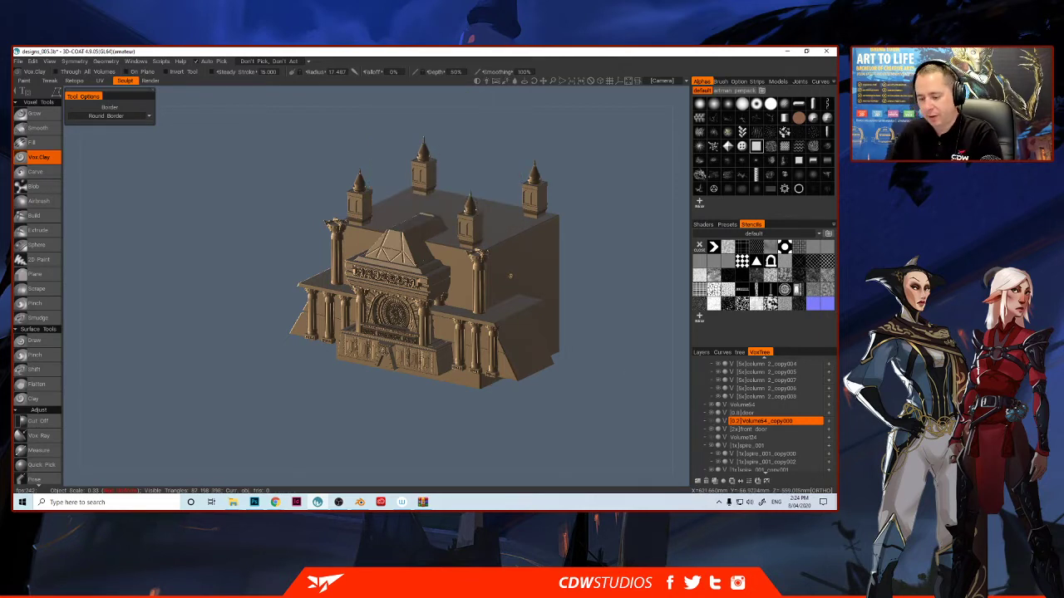
# - Hide the large block behind the facade and the sloped Volume64 base around the side columns
pyautogui.moveTo(510, 276)
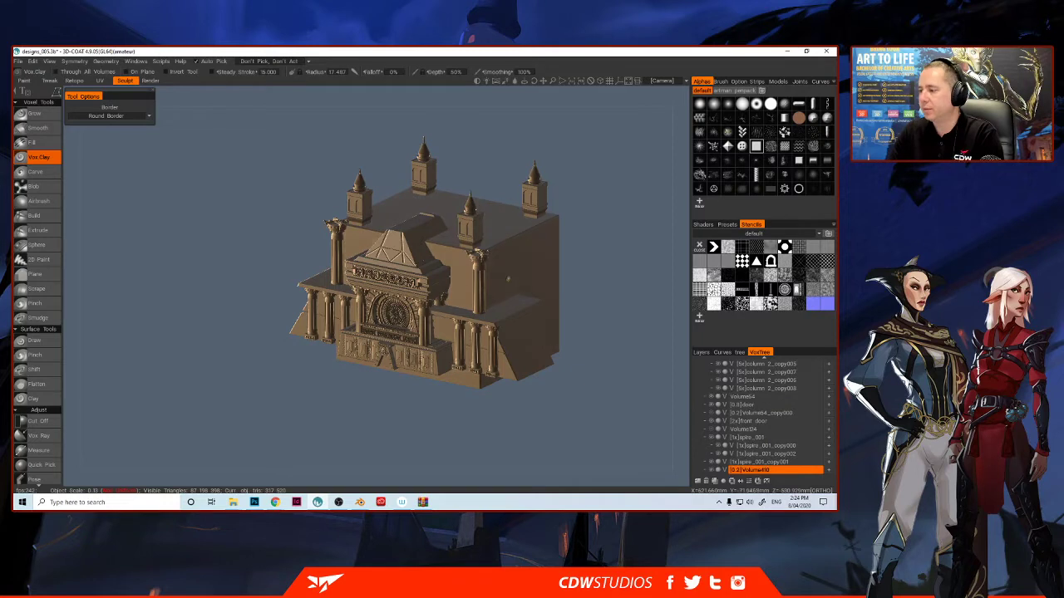
pyautogui.click(713, 469)
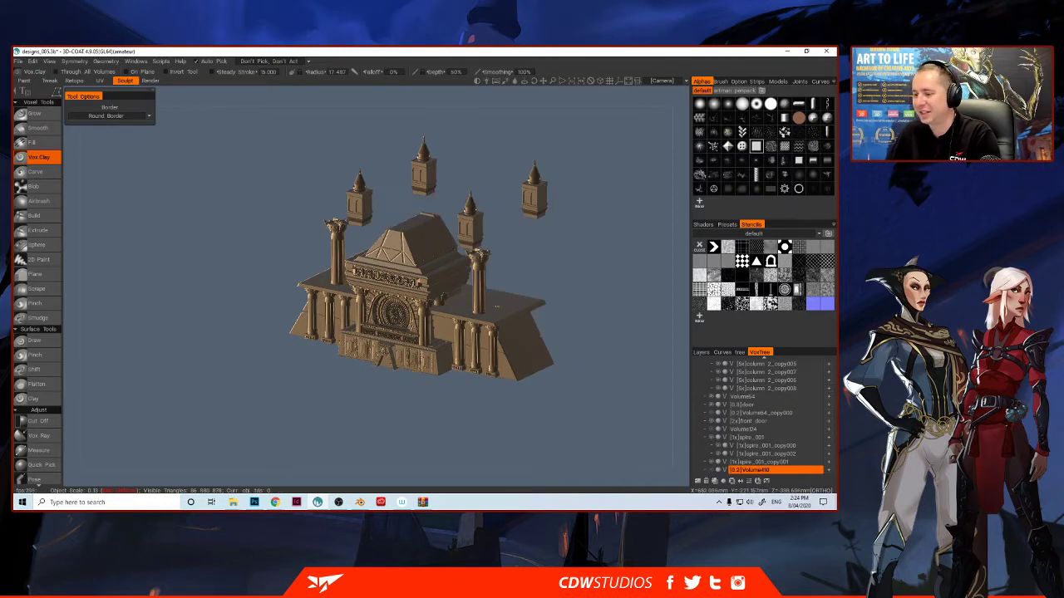
pyautogui.click(707, 423)
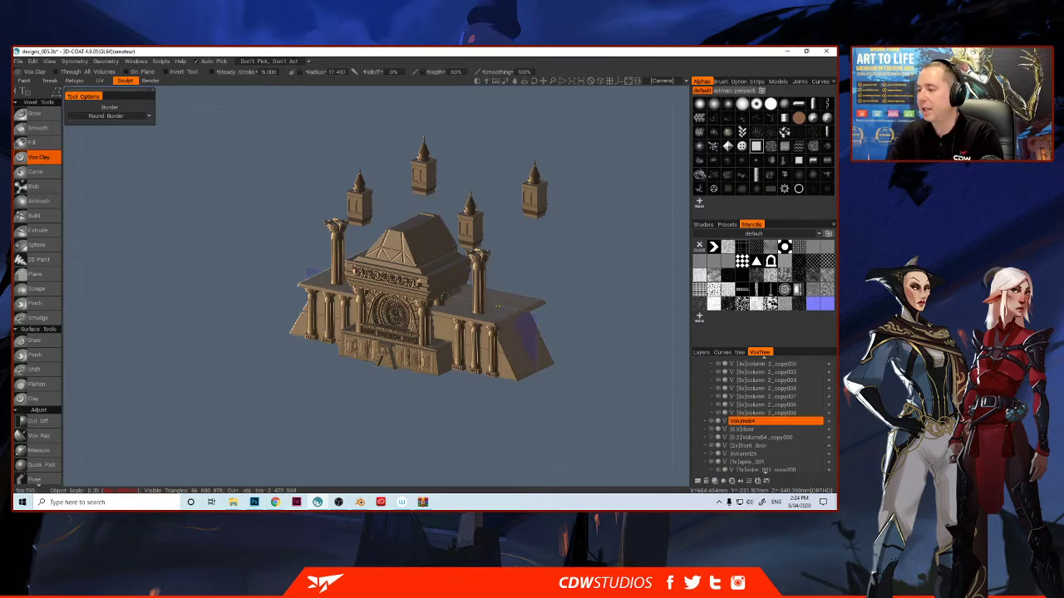
pyautogui.click(712, 423)
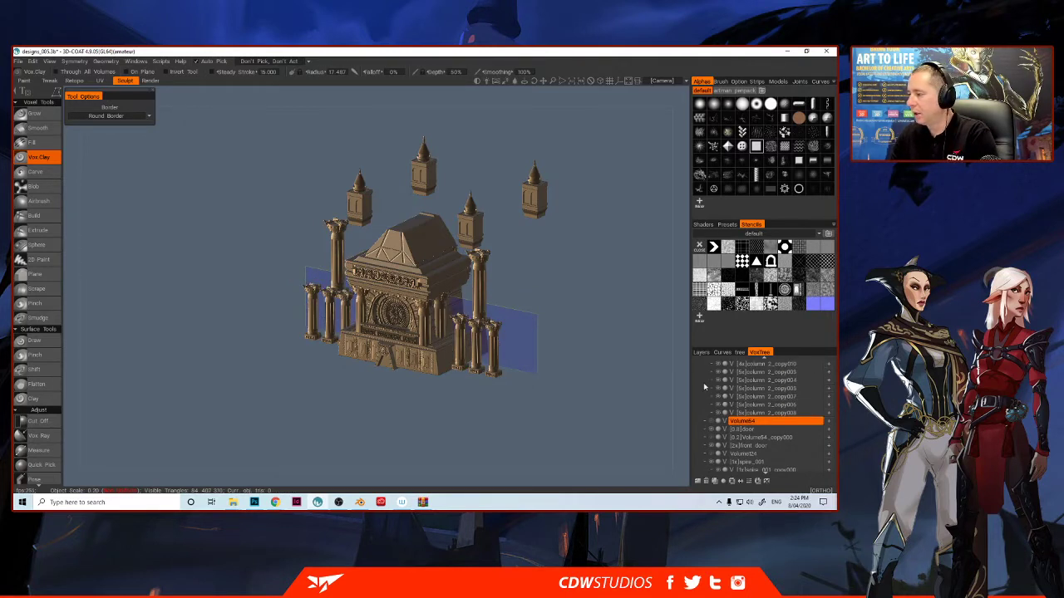
# - Check which parts belong to the column 2 group by collapsing and expanding it, and select its parent volume
pyautogui.scroll(1, 748, 404)
pyautogui.scroll(2, 748, 405)
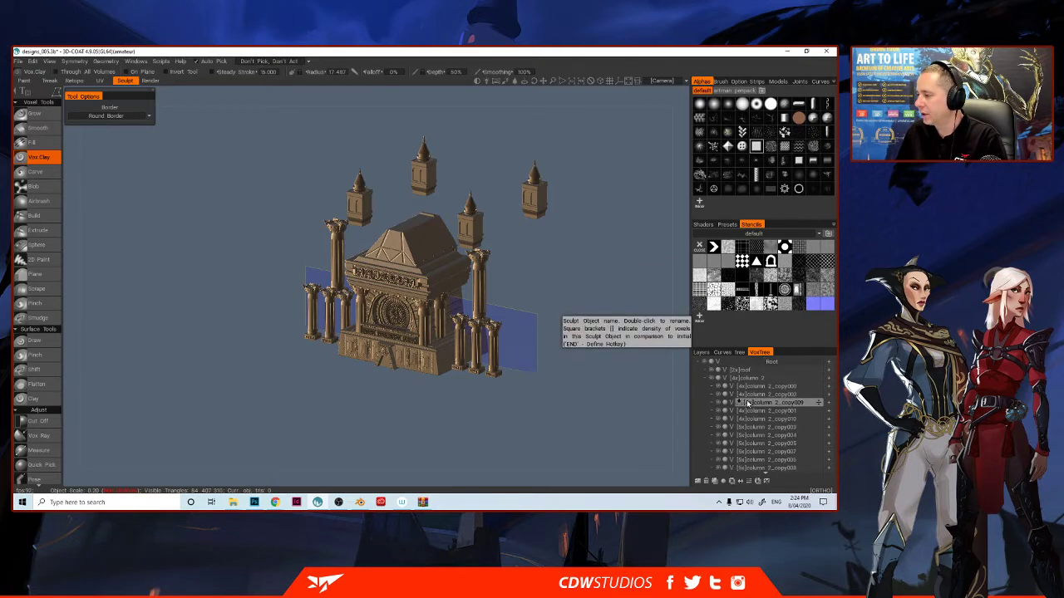
pyautogui.click(707, 378)
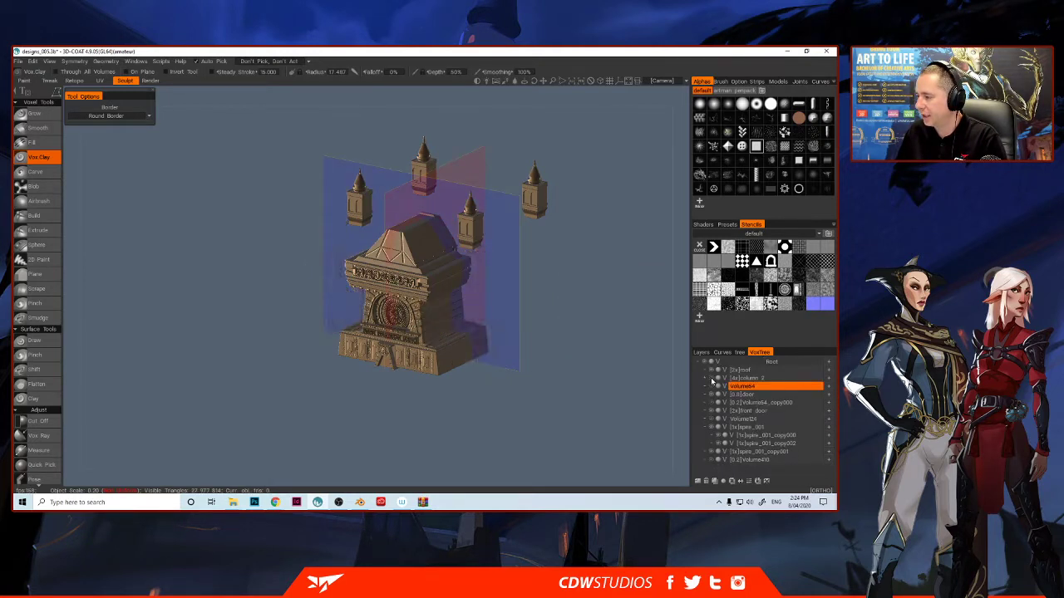
pyautogui.click(708, 378)
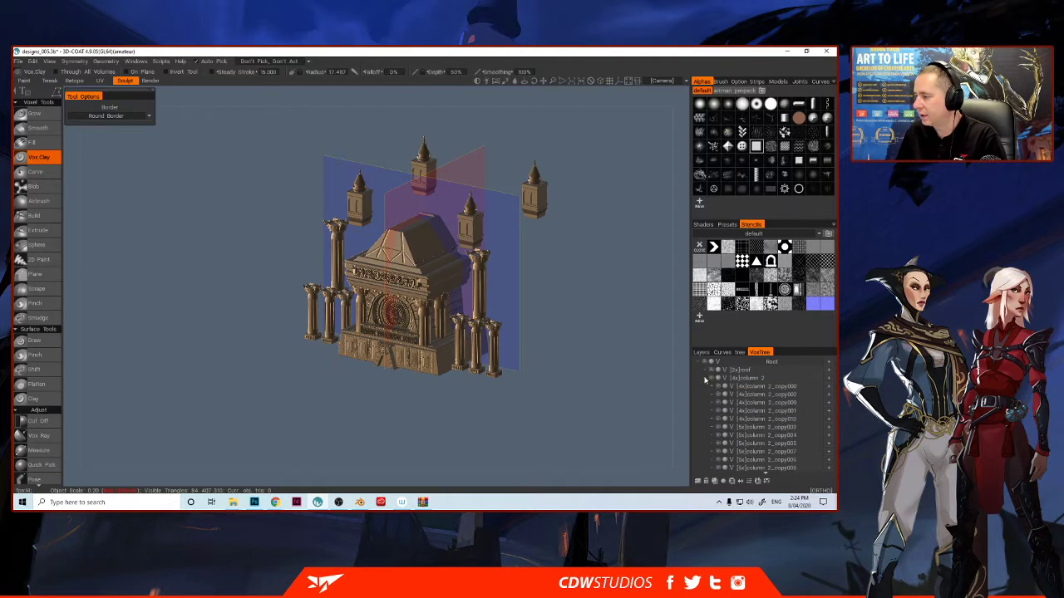
pyautogui.click(750, 378)
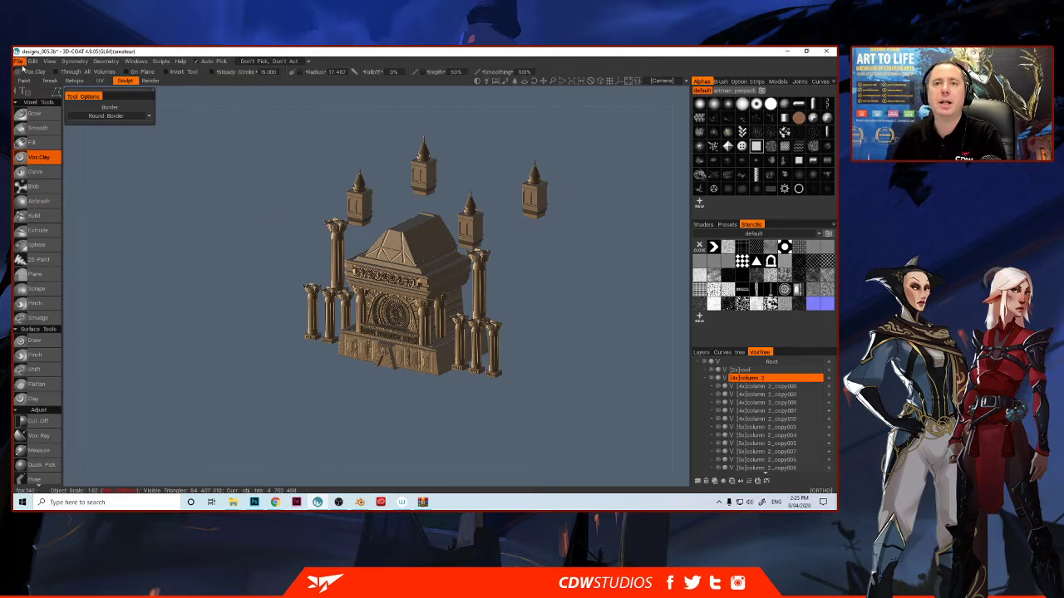
# - Start exporting the selected object as OBJ and browse to the 3d coat folder under Twitch Stream 2020, Demo 1
pyautogui.click(20, 63)
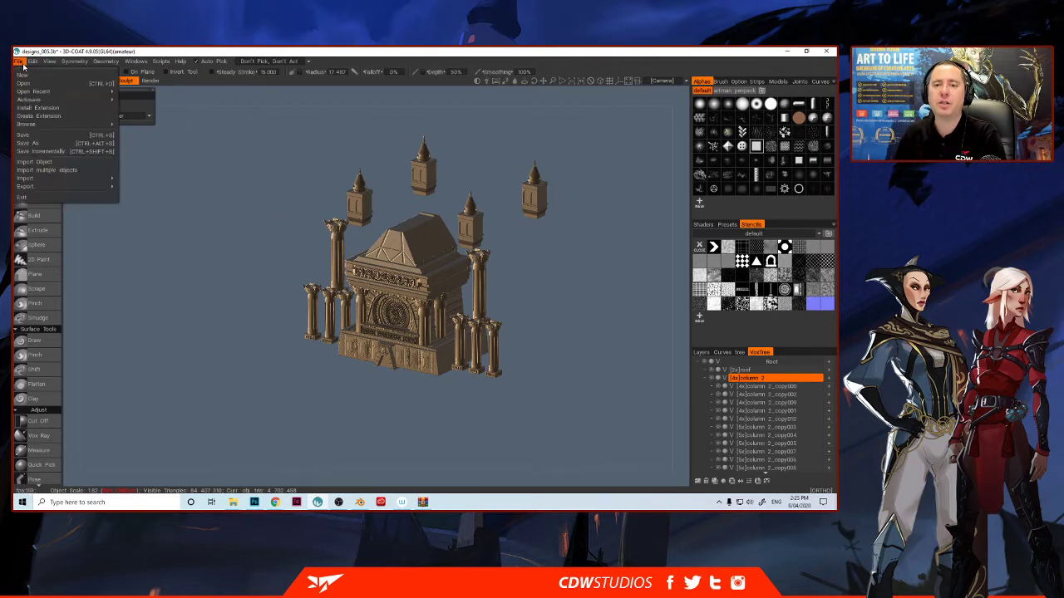
pyautogui.moveTo(55, 187)
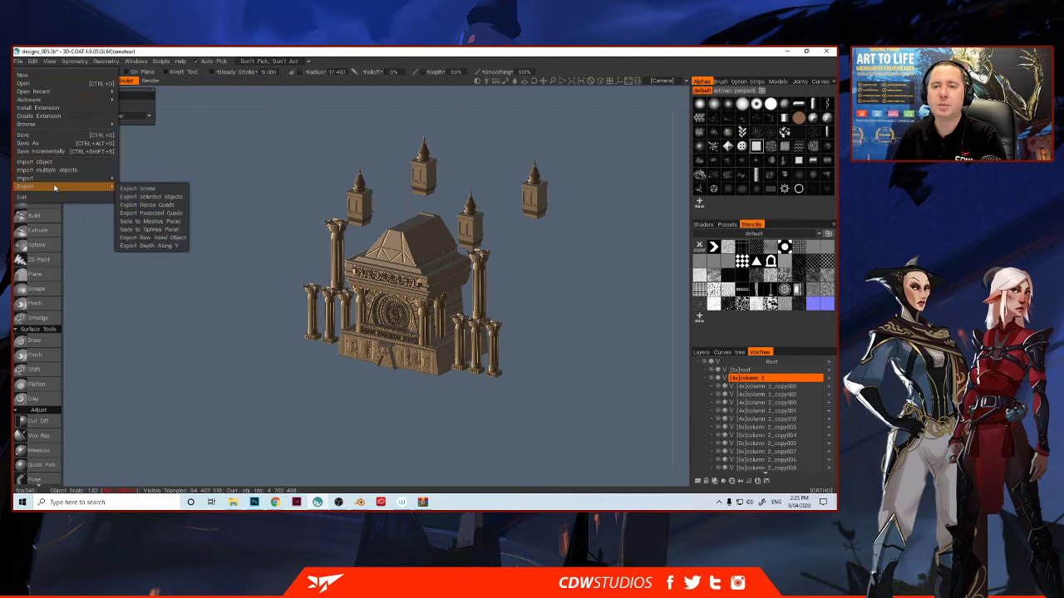
pyautogui.click(149, 197)
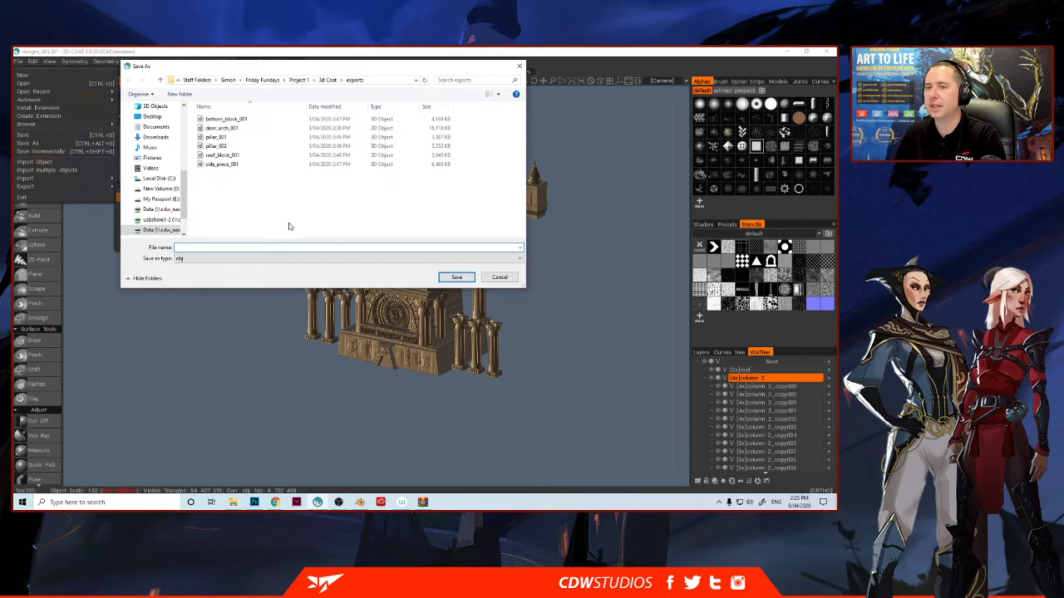
pyautogui.click(226, 80)
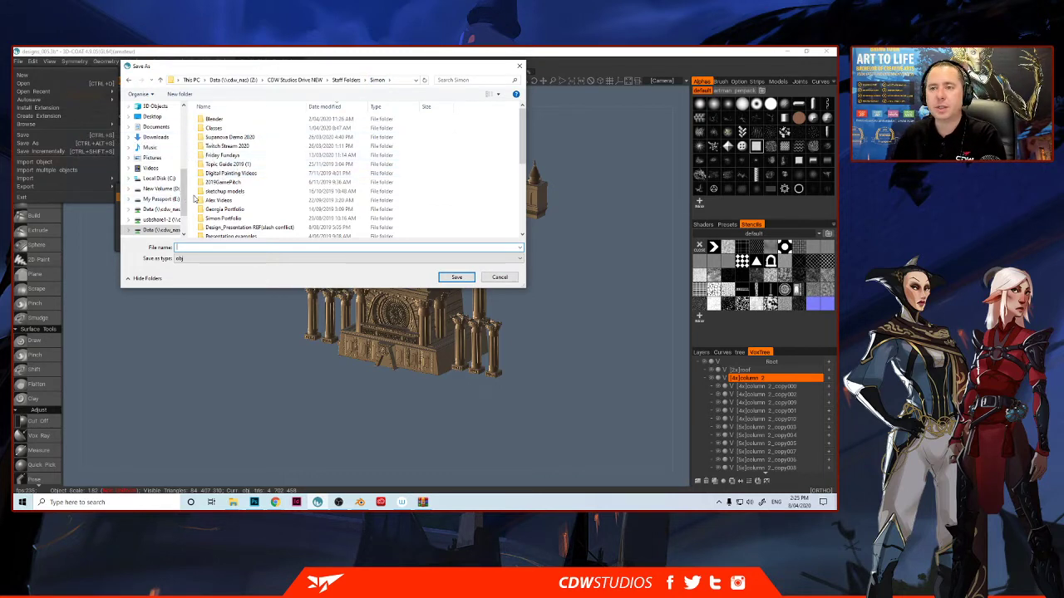
pyautogui.doubleClick(218, 147)
pyautogui.doubleClick(213, 120)
pyautogui.click(212, 121)
pyautogui.doubleClick(211, 121)
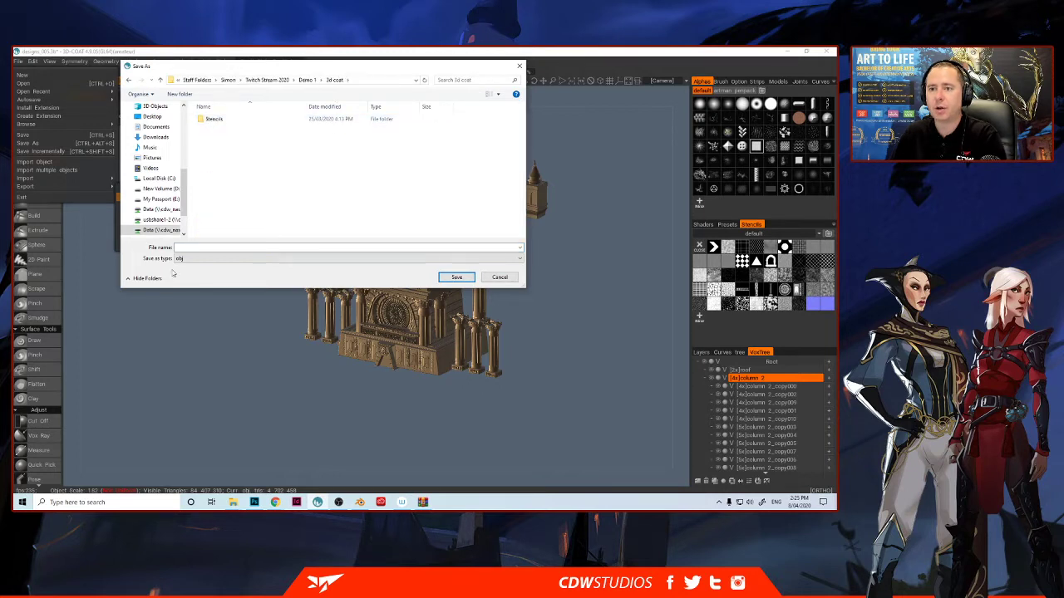
# - Create a folder named Exports inside the 3d coat folder and open it
pyautogui.rightClick(223, 176)
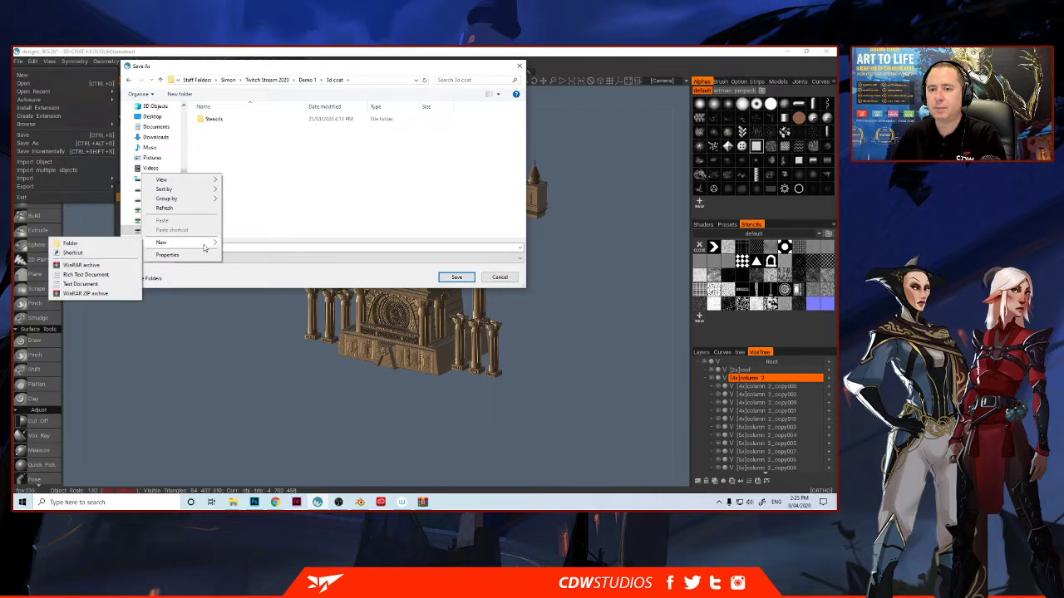
pyautogui.moveTo(162, 242)
pyautogui.click(100, 243)
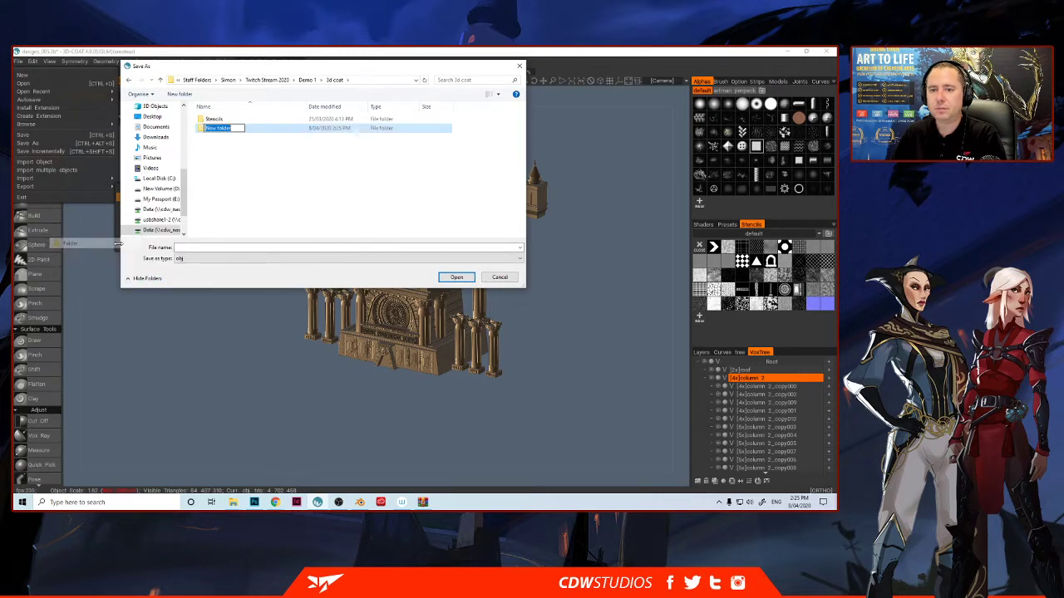
pyautogui.write('Exports')
pyautogui.press('Return')
pyautogui.click(455, 278)
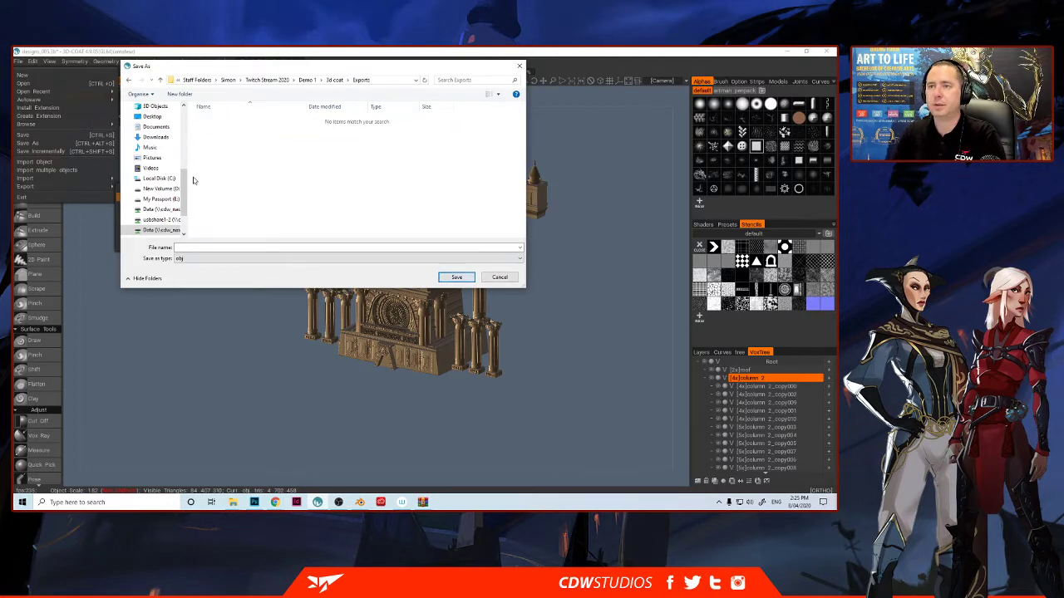
# - Save the column export as column_001 in OBJ format in the Exports folder
pyautogui.click(190, 247)
pyautogui.write('co')
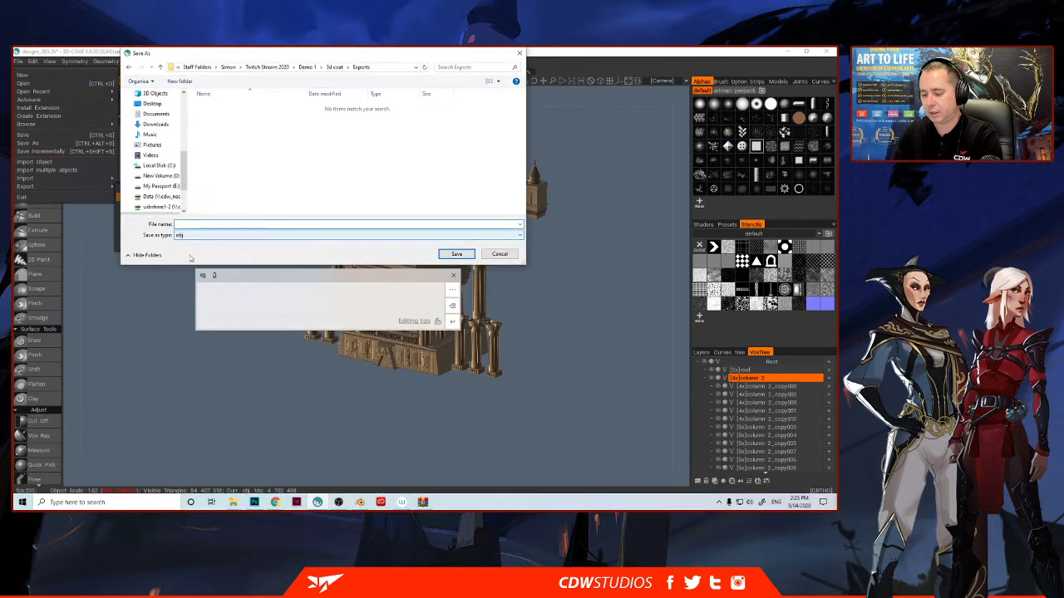
pyautogui.write('l')
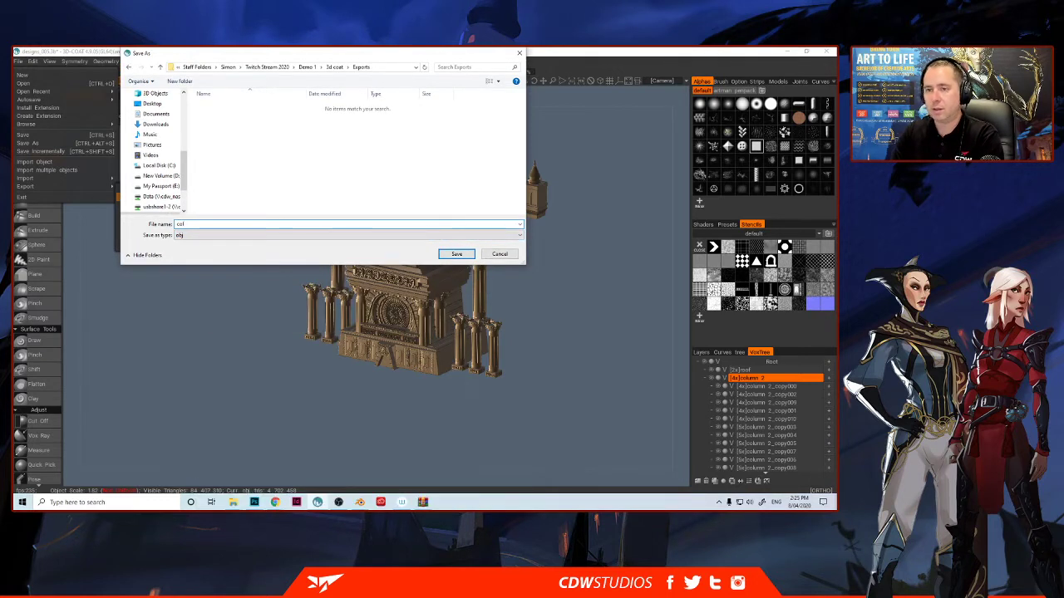
pyautogui.write('umn')
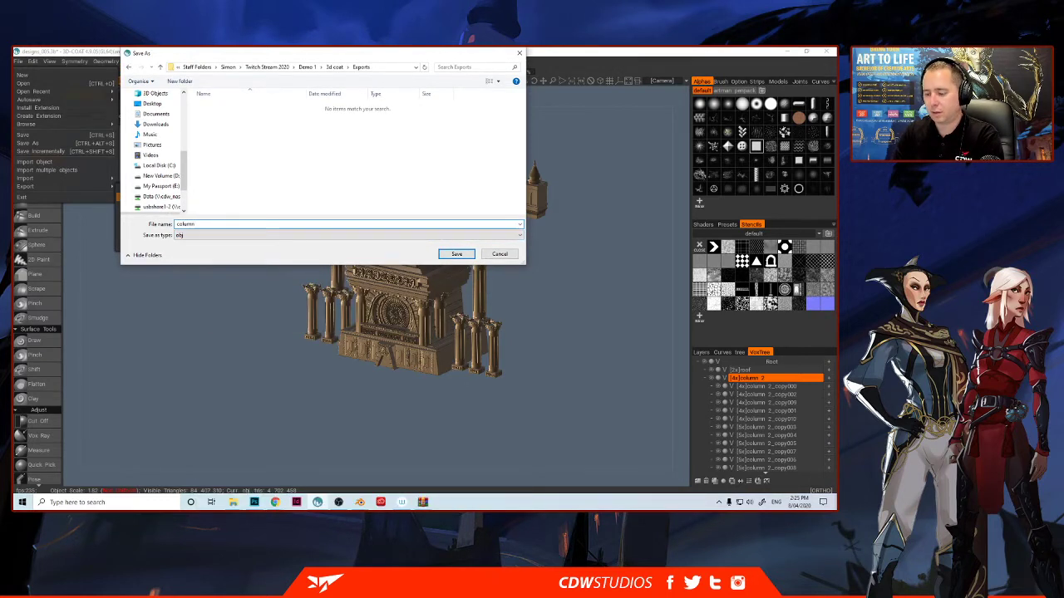
pyautogui.write('_001')
pyautogui.press('Return')
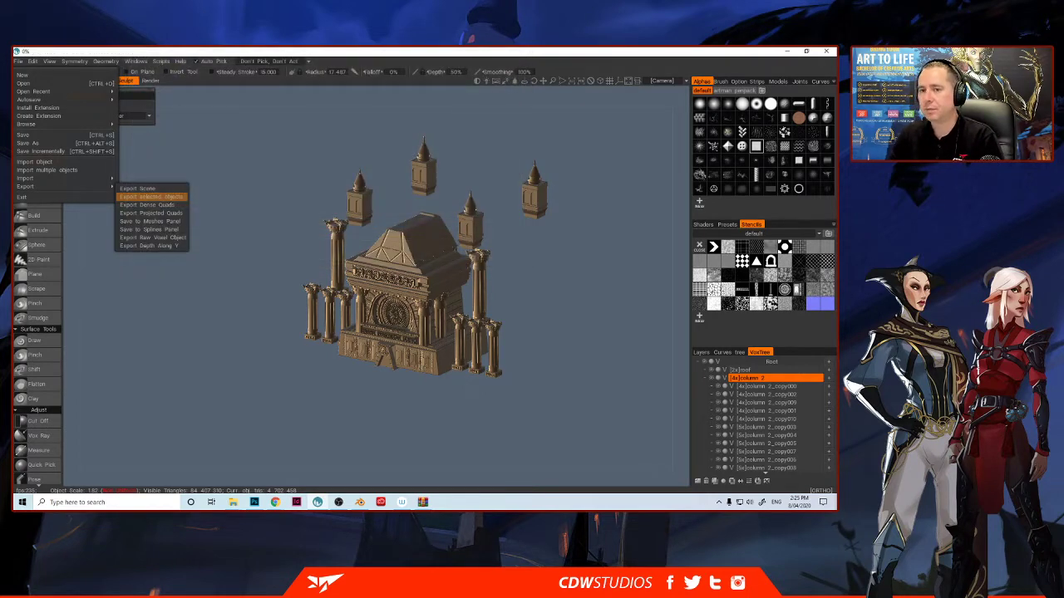
# - Export the selected column with the reduction percent set to 98
pyautogui.click(152, 196)
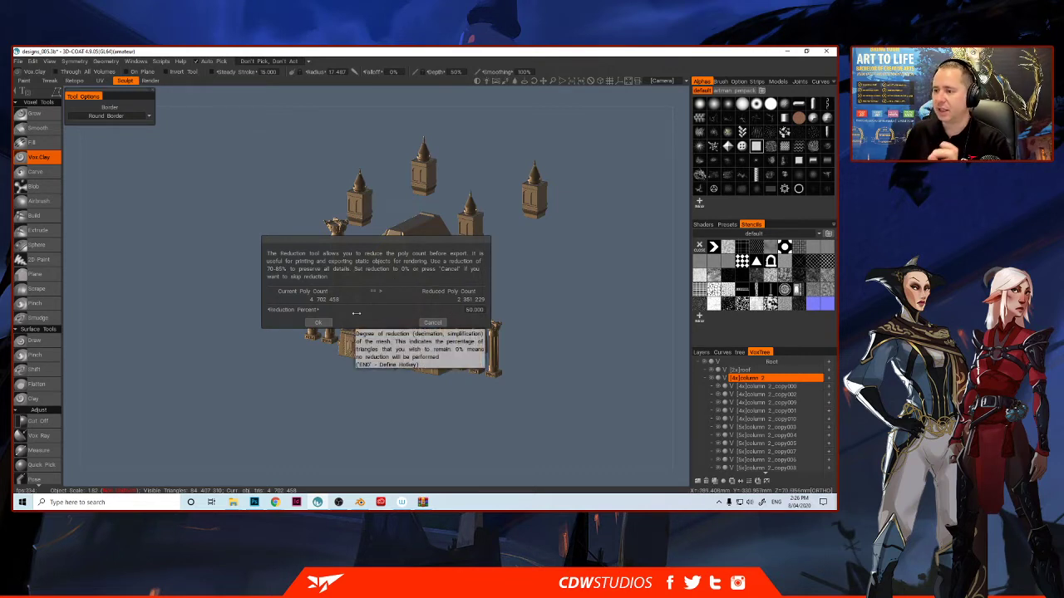
pyautogui.click(469, 310)
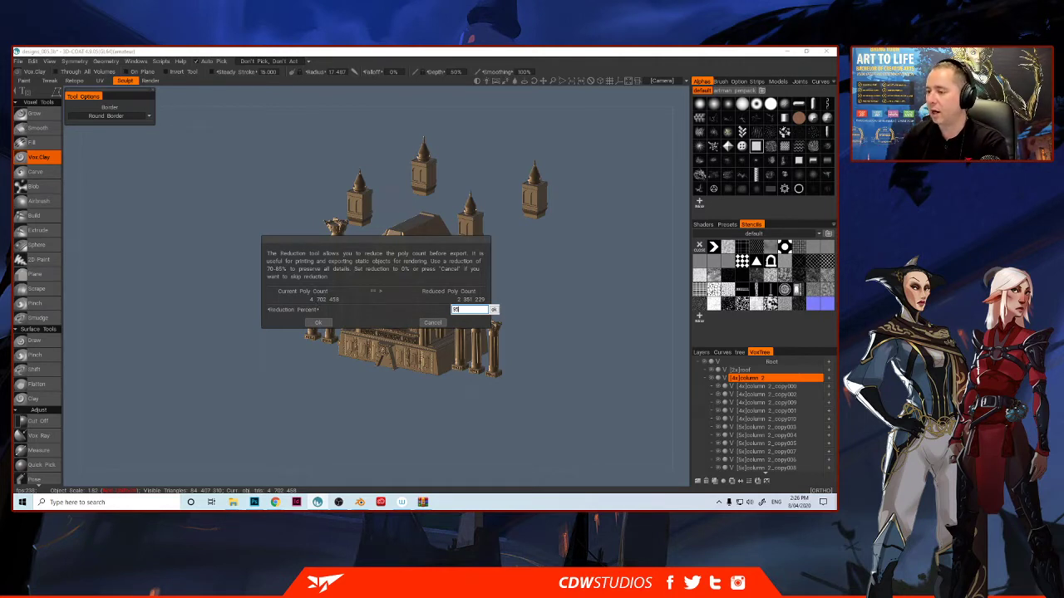
pyautogui.press('Return')
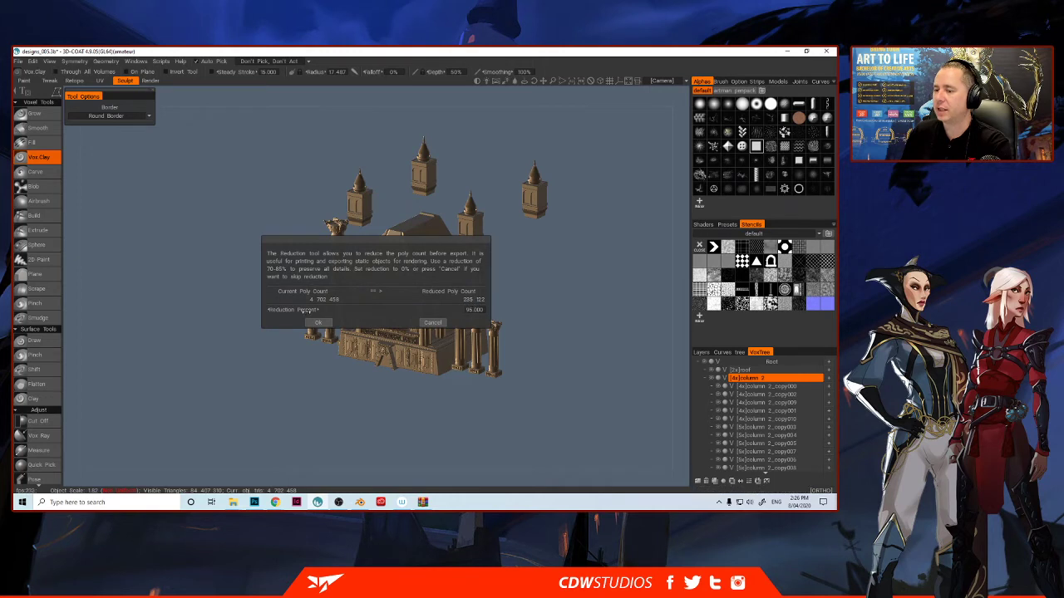
pyautogui.click(472, 310)
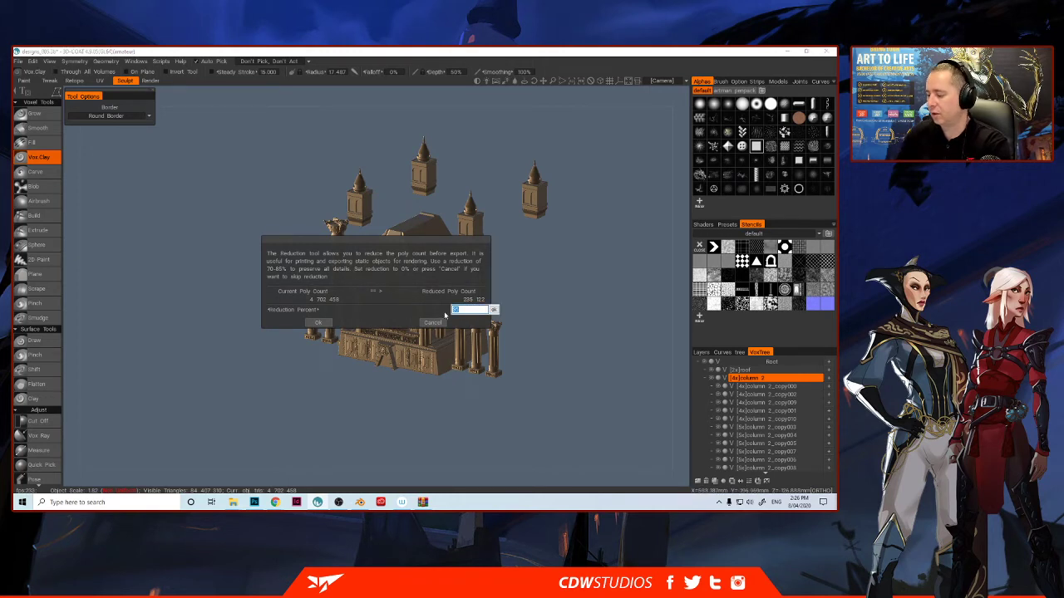
pyautogui.write('98')
pyautogui.press('Return')
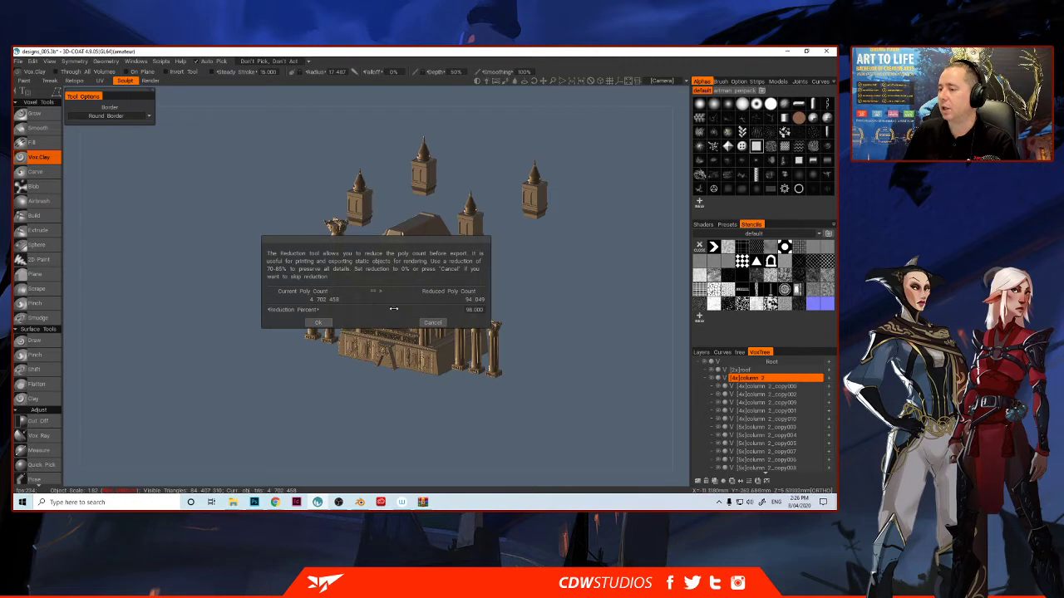
pyautogui.click(320, 325)
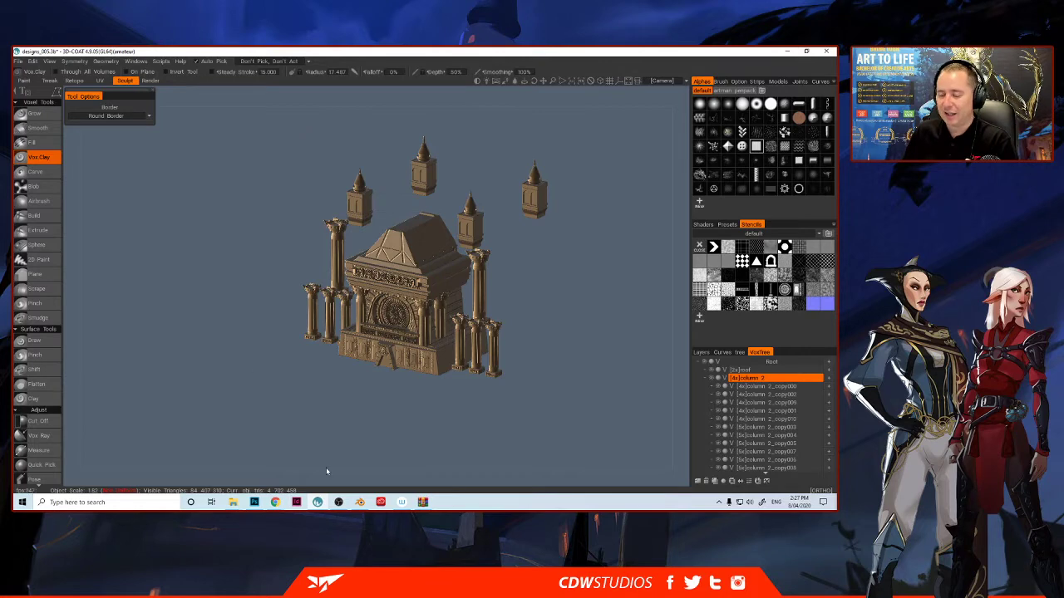
# - Switch to Blender and start importing a Wavefront OBJ file into the blockout scene
pyautogui.click(360, 502)
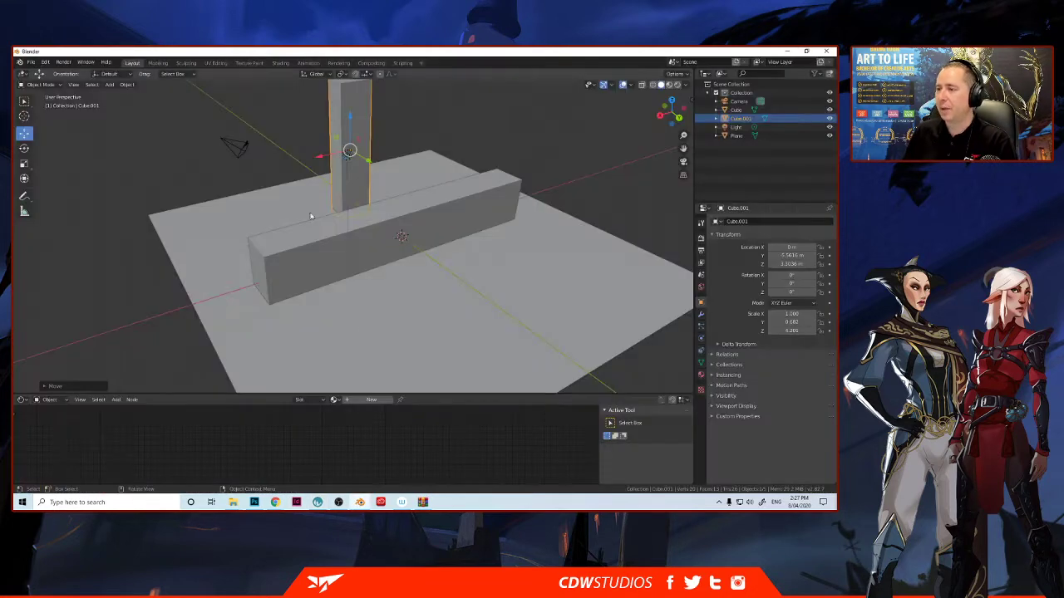
pyautogui.scroll(-5, 274, 266)
pyautogui.scroll(4, 294, 283)
pyautogui.scroll(-4, 208, 249)
pyautogui.scroll(3, 130, 218)
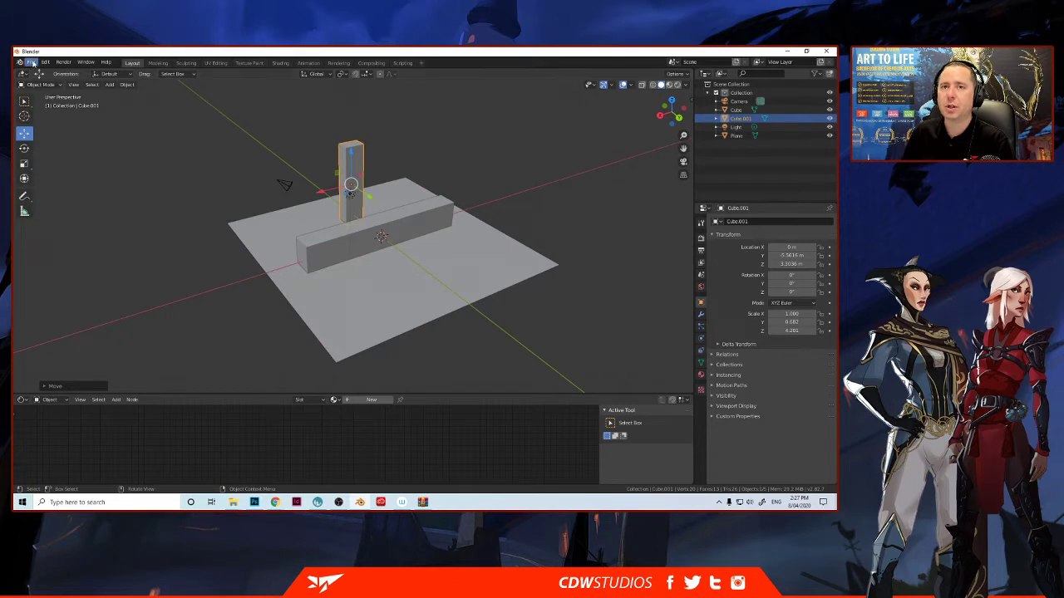
pyautogui.click(31, 62)
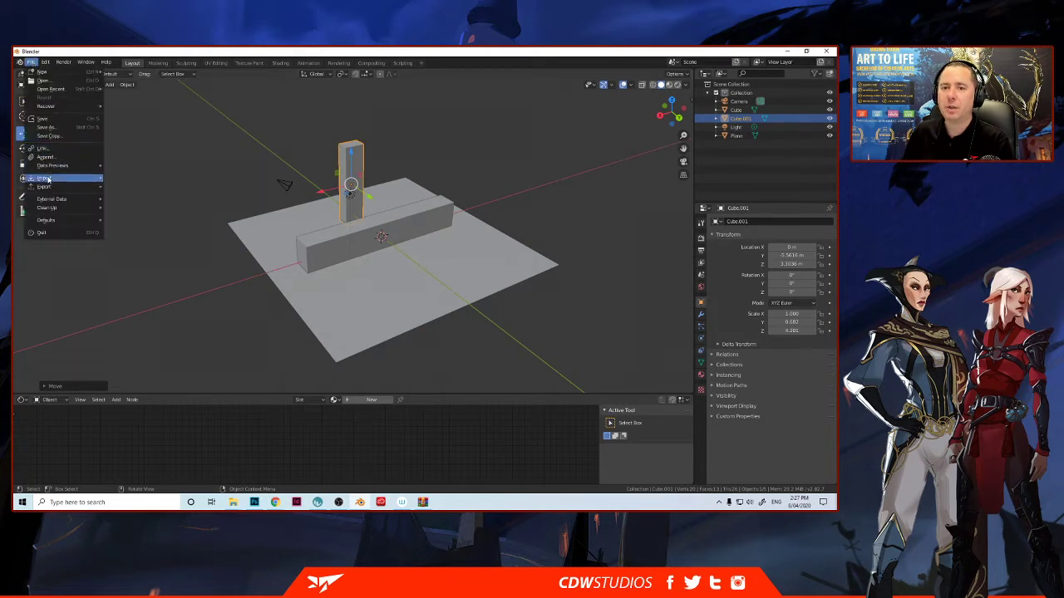
pyautogui.moveTo(47, 179)
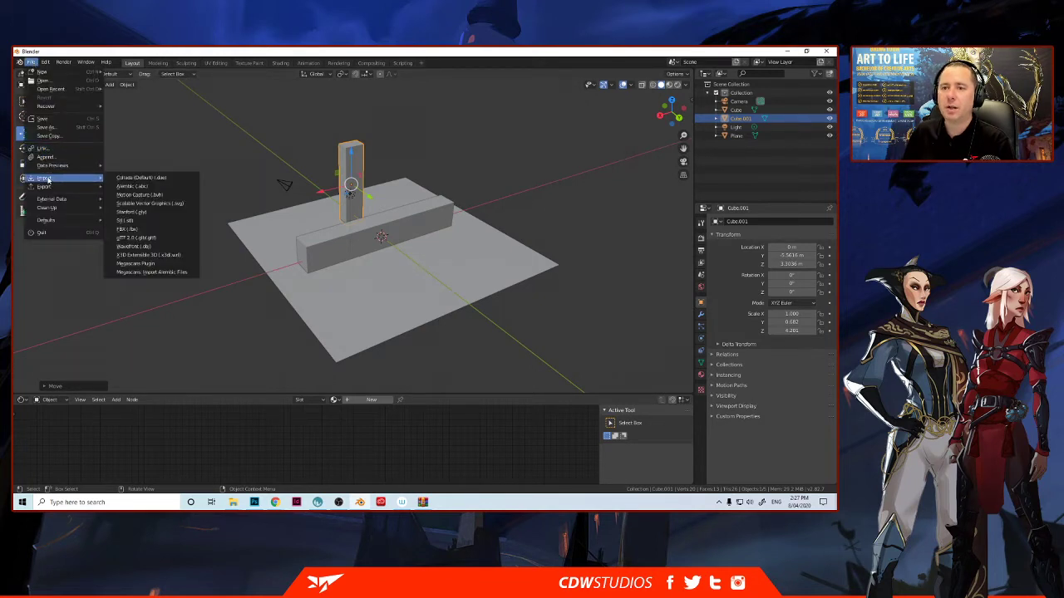
pyautogui.click(131, 247)
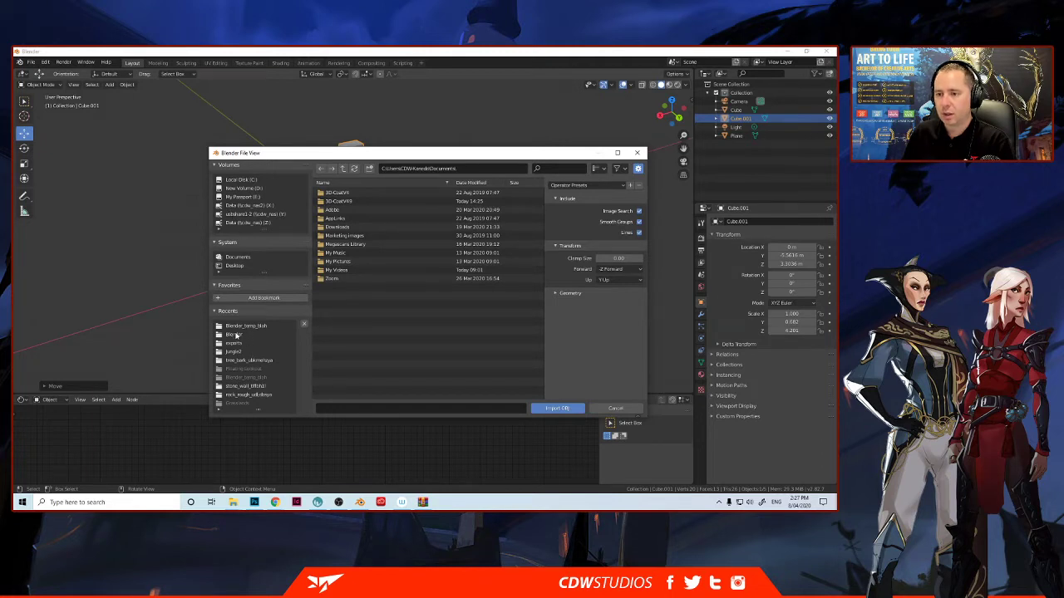
# - Import column_001.obj from the Exports folder inside the 3d coat folder under Twitch Stream 2020, Demo 1
pyautogui.click(236, 334)
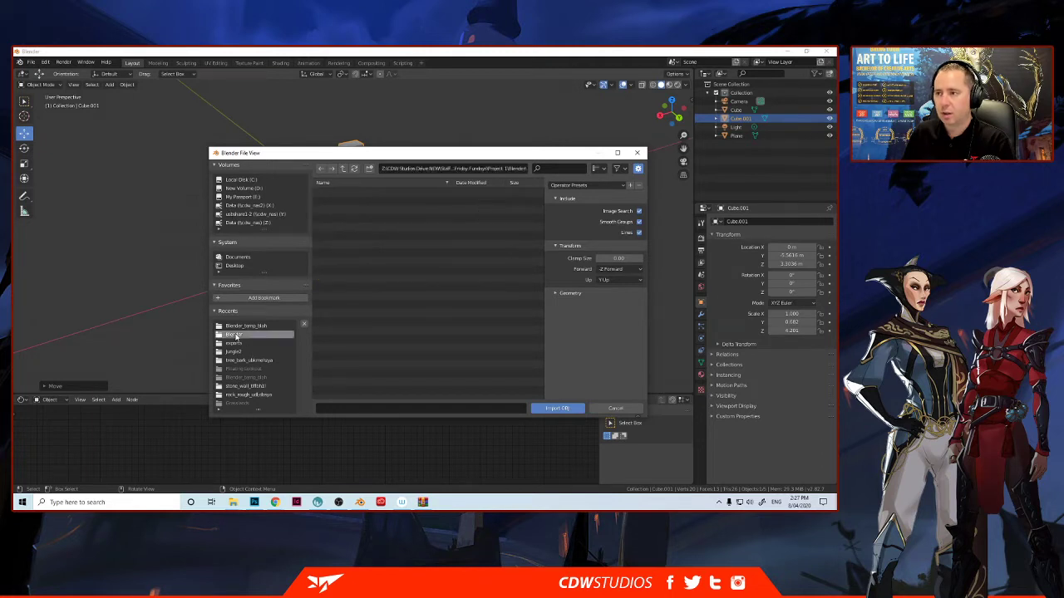
pyautogui.click(343, 169)
pyautogui.click(342, 169)
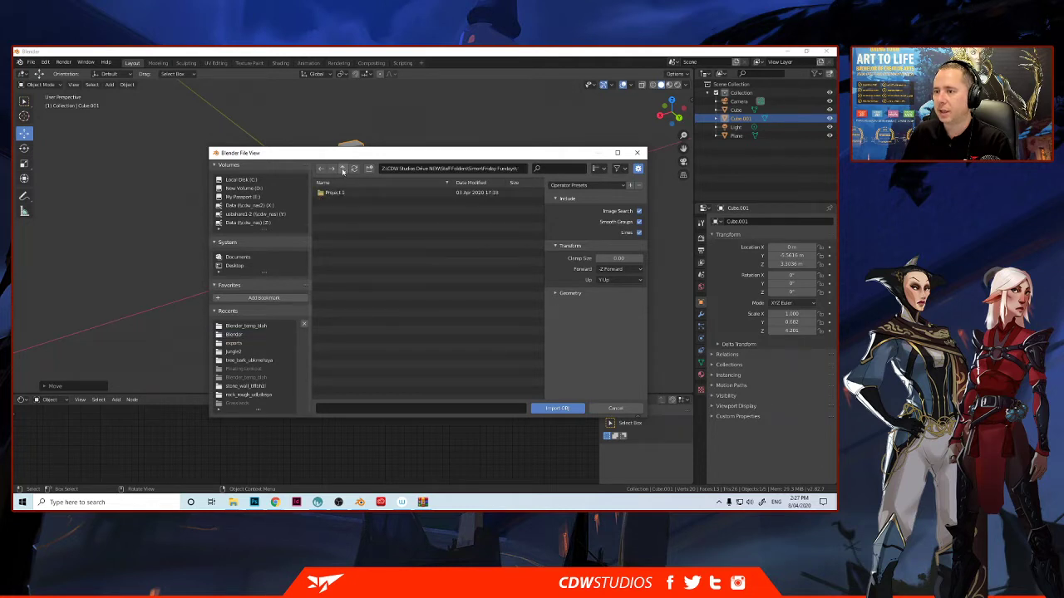
pyautogui.scroll(-2, 340, 299)
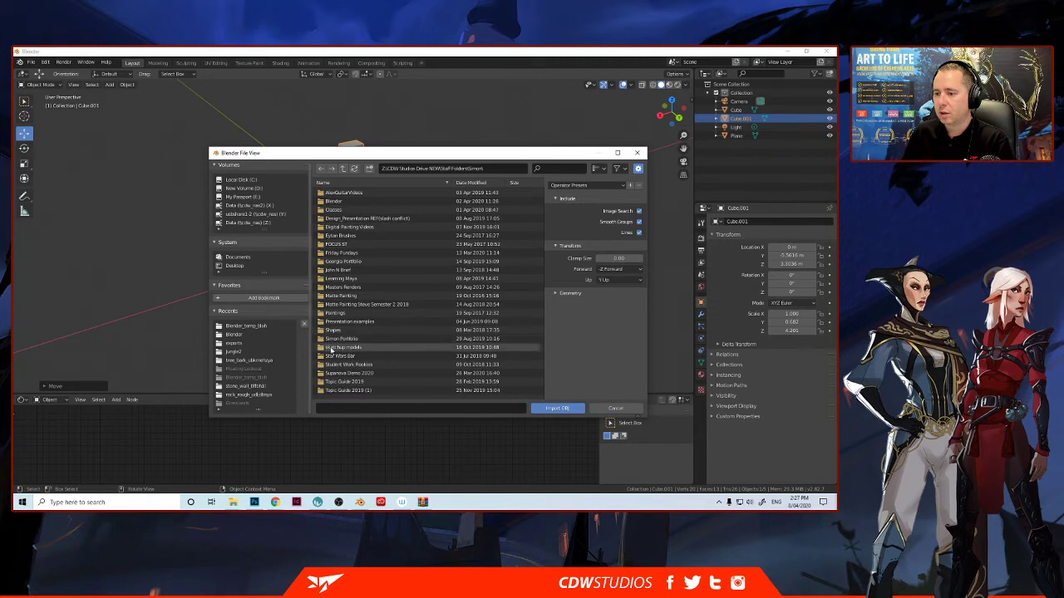
pyautogui.scroll(-1, 332, 352)
pyautogui.doubleClick(341, 386)
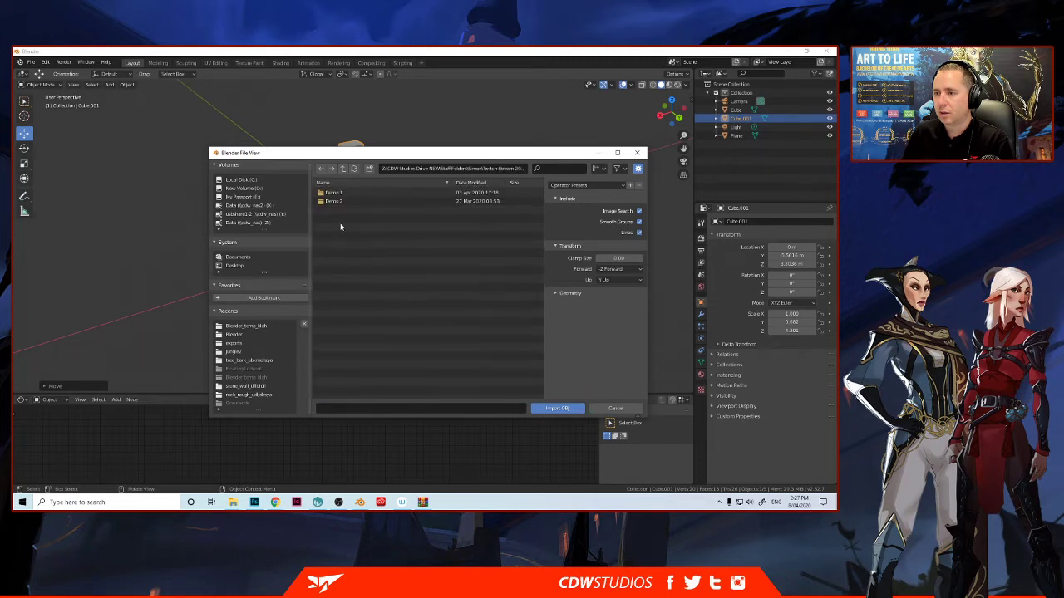
pyautogui.doubleClick(337, 193)
pyautogui.doubleClick(337, 193)
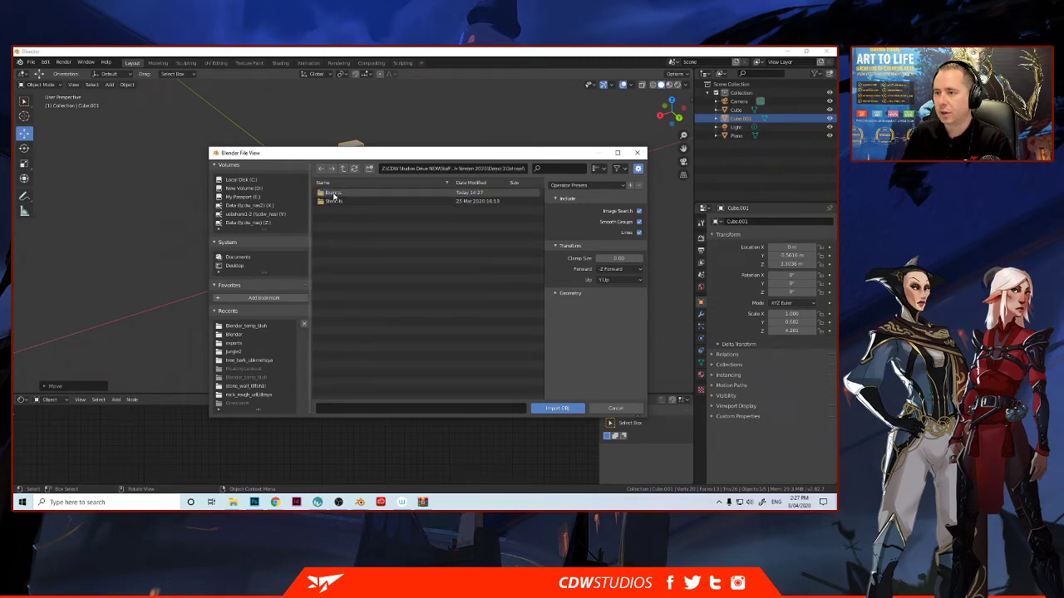
pyautogui.doubleClick(337, 193)
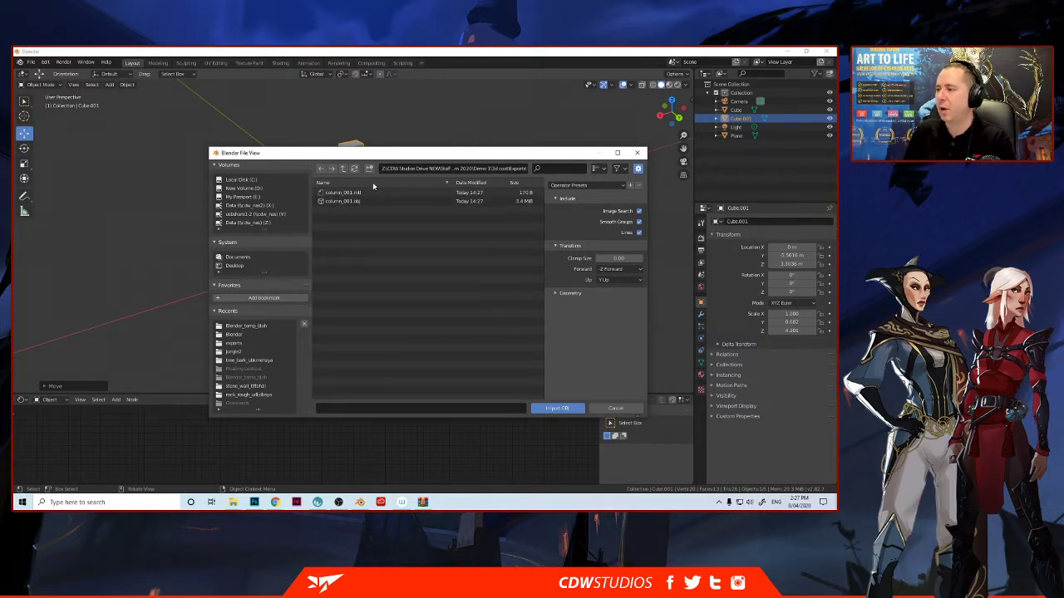
pyautogui.click(370, 201)
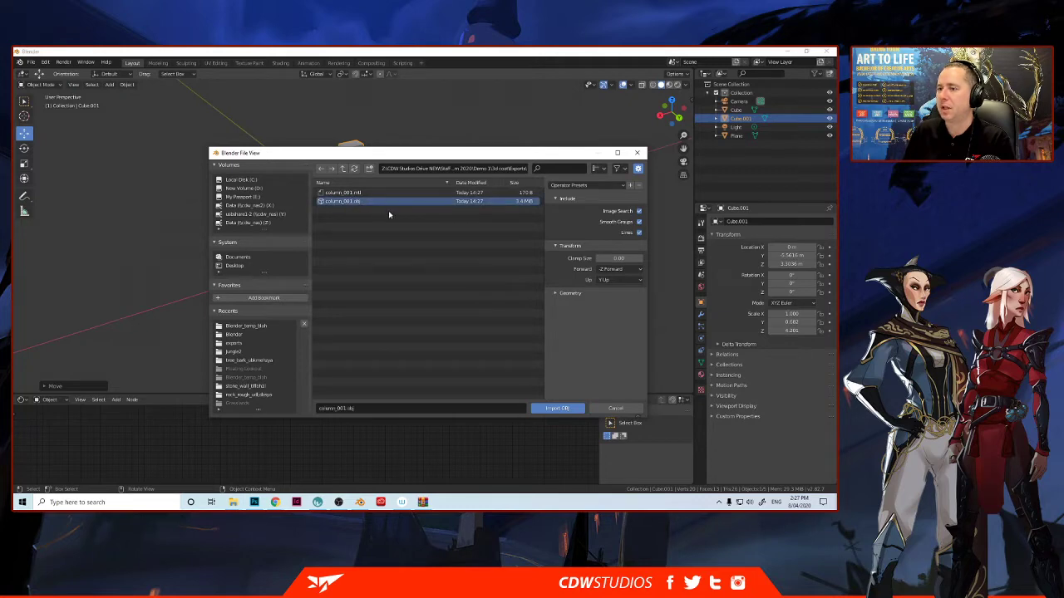
pyautogui.click(555, 409)
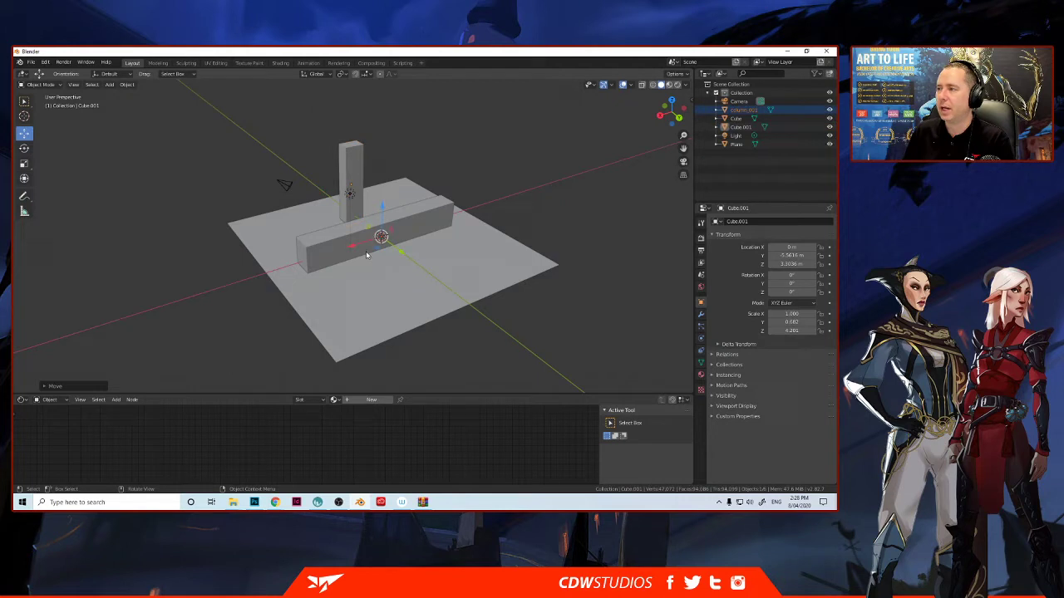
# - Set the 3D view's clip end distance to 1000000 m
pyautogui.scroll(-10, 366, 254)
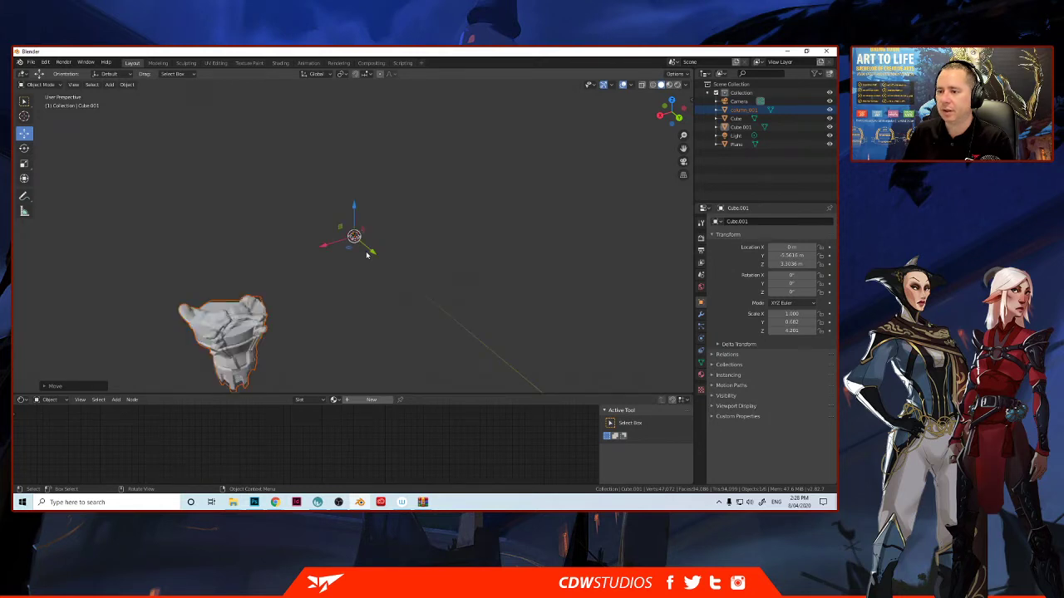
pyautogui.moveTo(366, 253); pyautogui.dragTo(366, 254, button='middle')
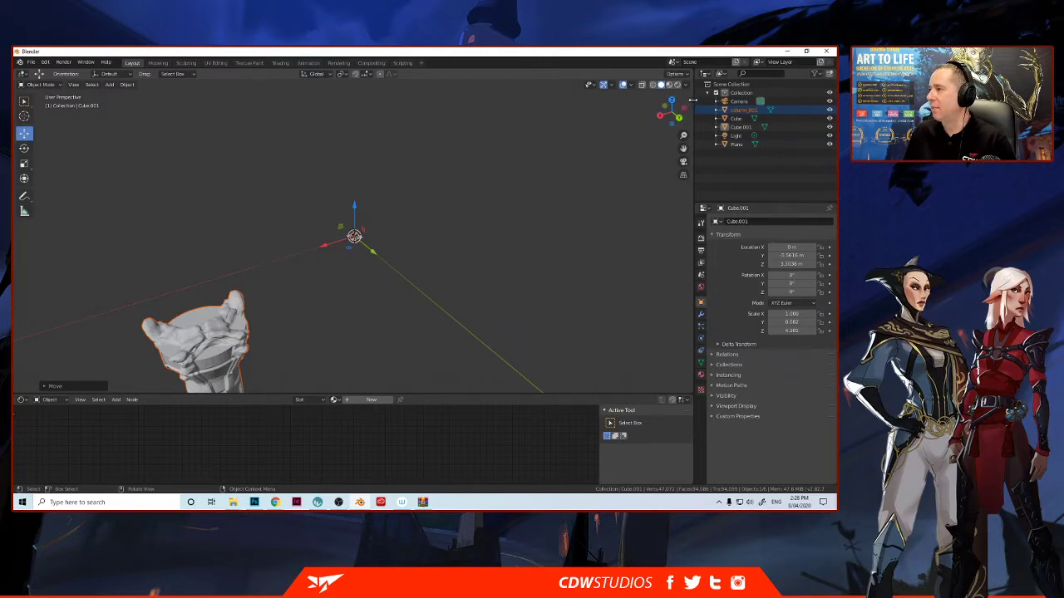
pyautogui.press('n')
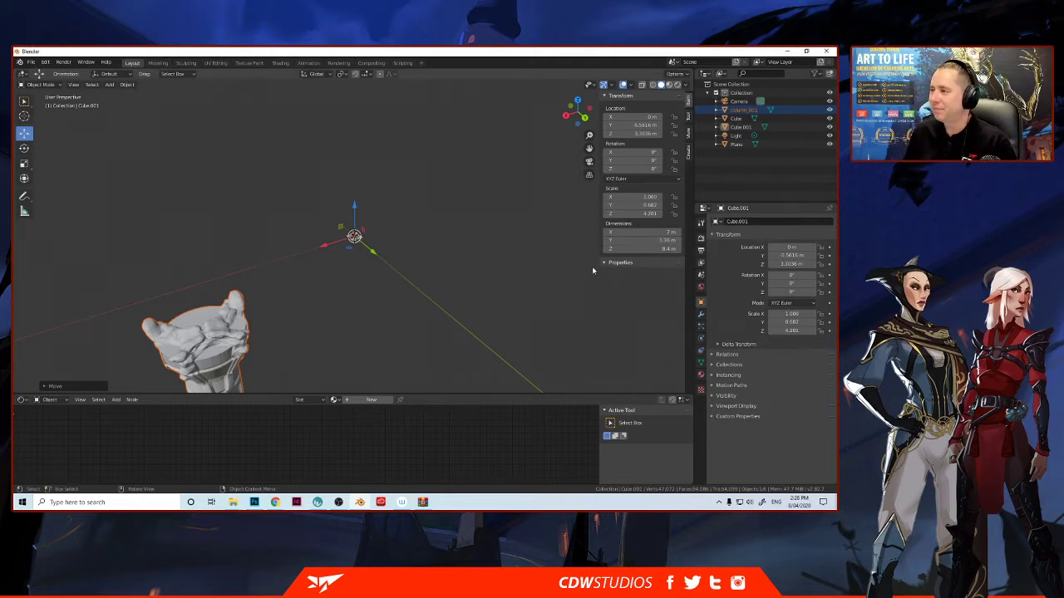
pyautogui.click(687, 134)
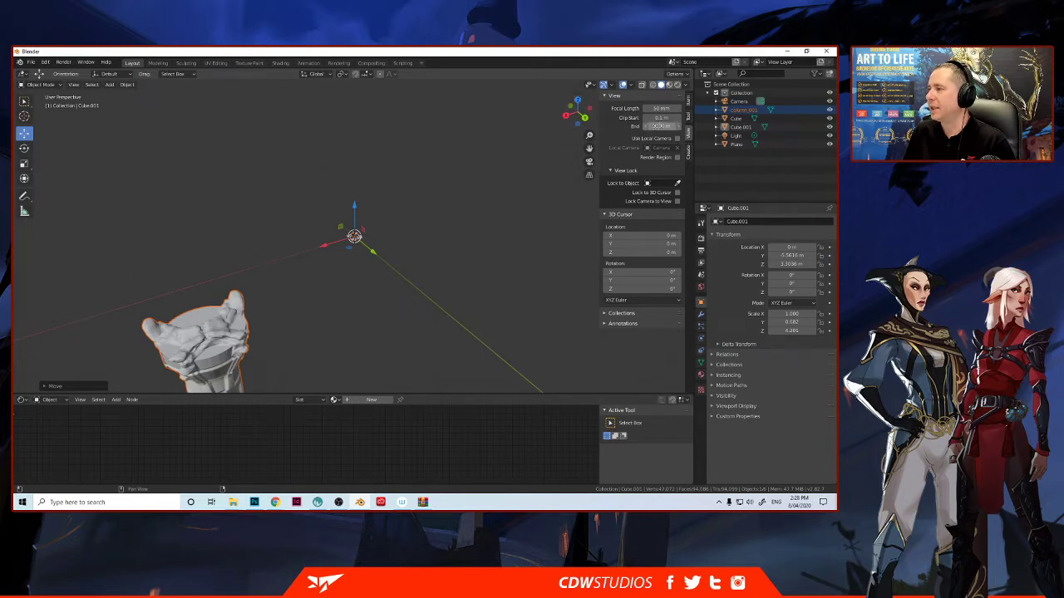
pyautogui.write('000')
pyautogui.press('Return')
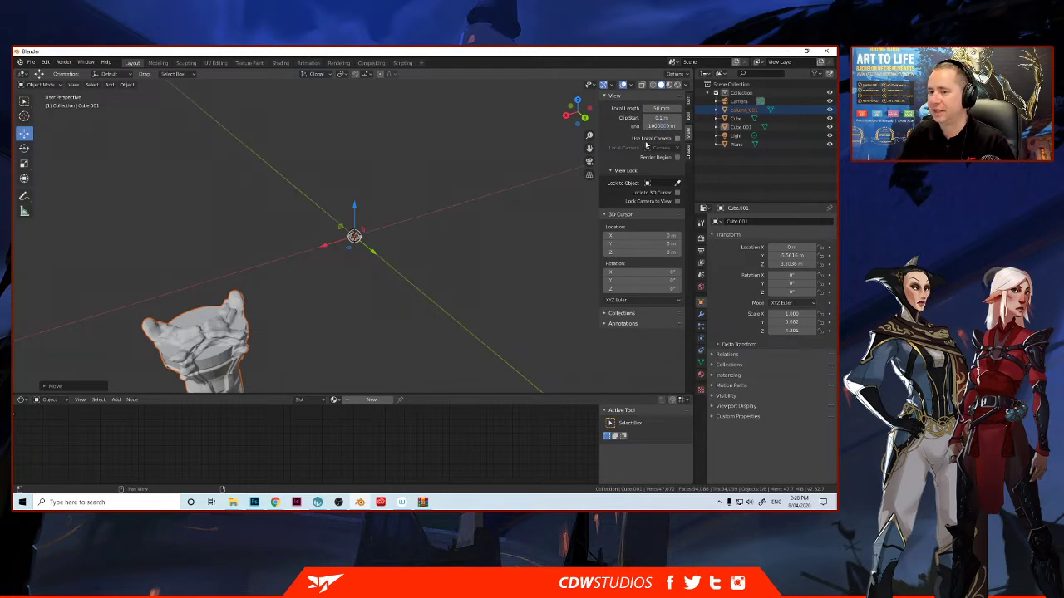
# - Examine the imported column's size and position relative to the blockout at the scene origin
pyautogui.scroll(-3, 319, 242)
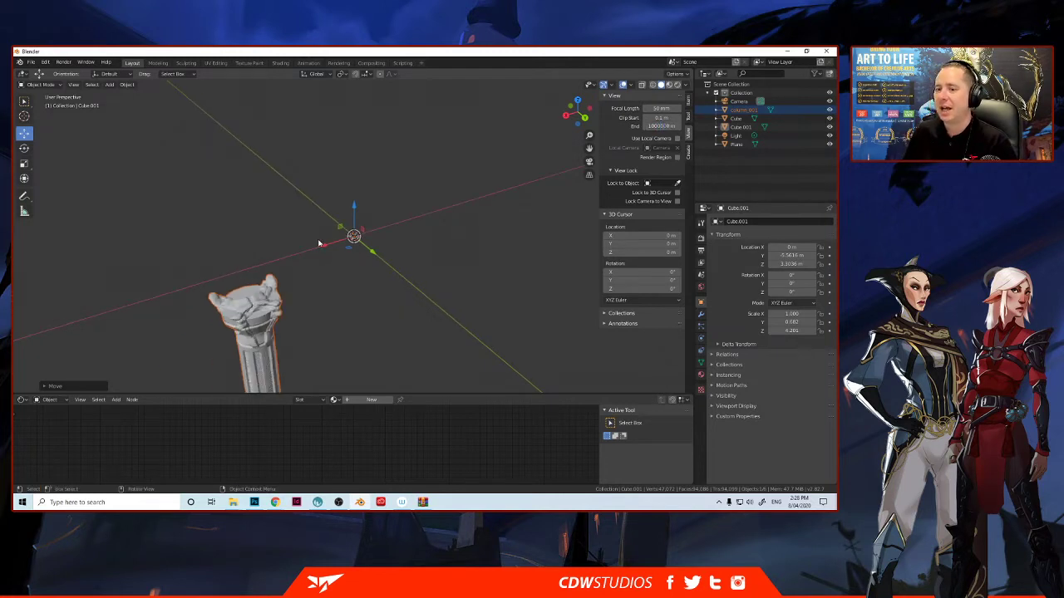
pyautogui.scroll(-4, 320, 242)
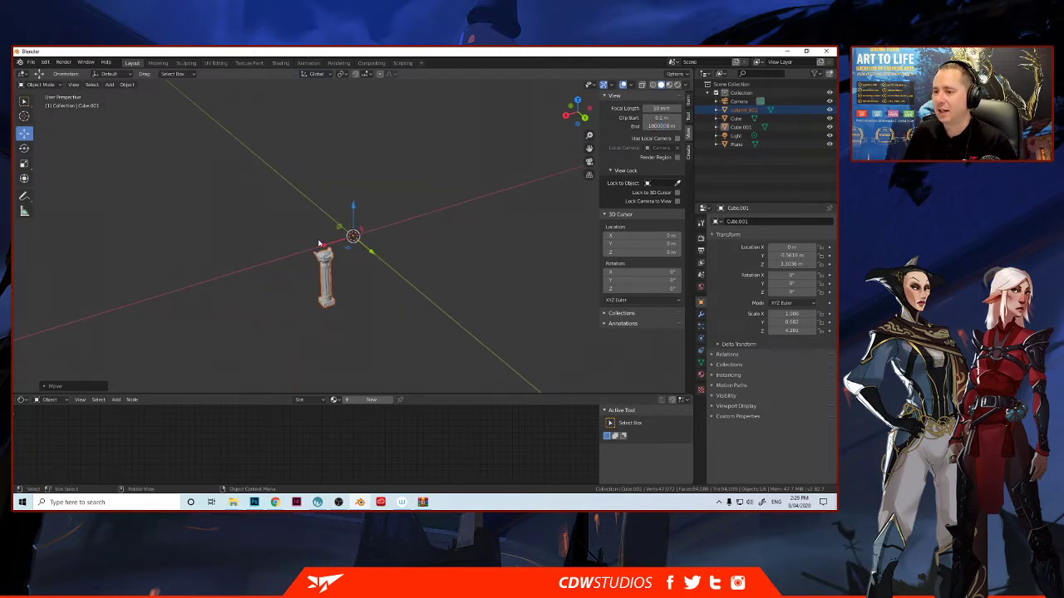
pyautogui.scroll(2, 319, 242)
pyautogui.scroll(2, 320, 242)
pyautogui.scroll(-2, 319, 242)
pyautogui.scroll(3, 319, 242)
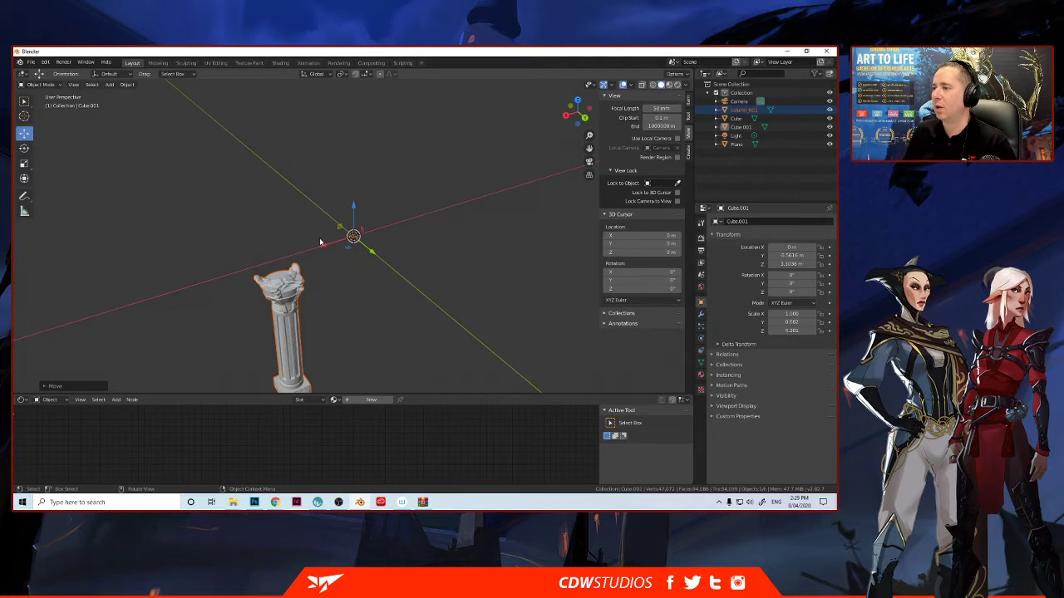
pyautogui.press('r')
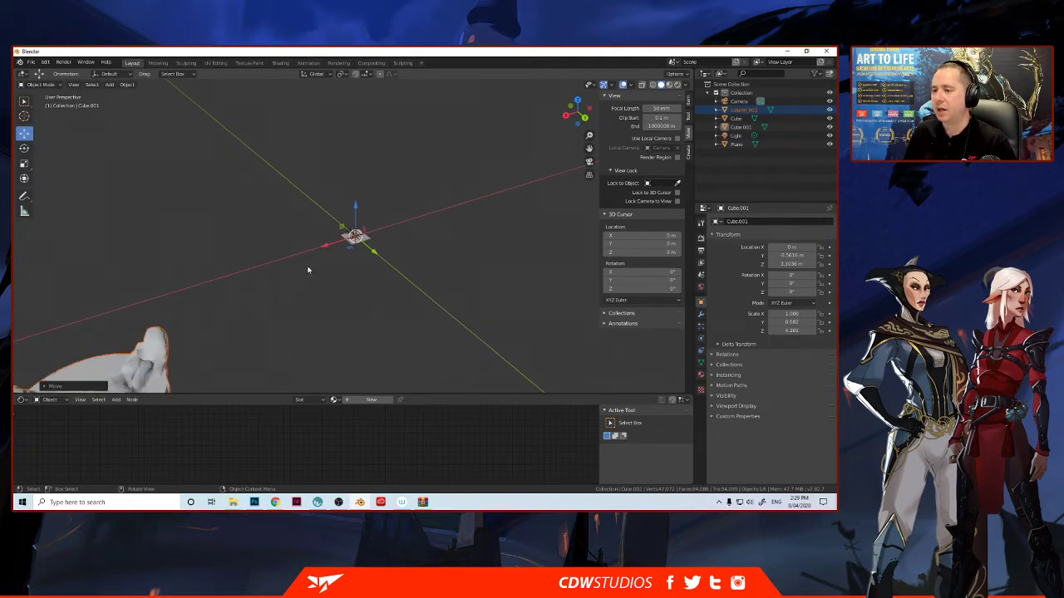
# - Enter the view's clip end distance again as 1000000 m
pyautogui.click(661, 126)
pyautogui.write('1000000')
pyautogui.press('Return')
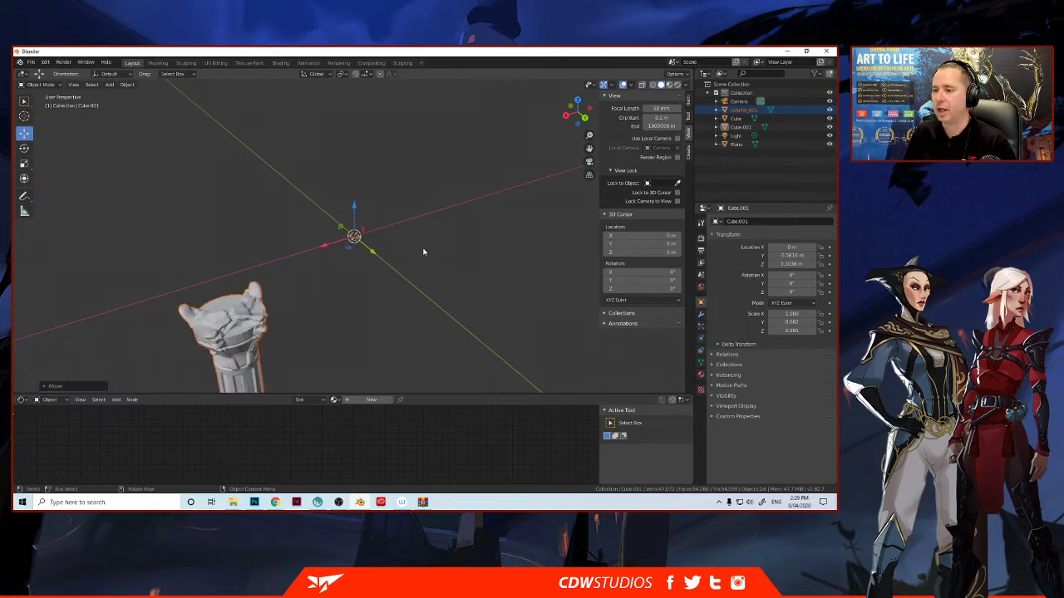
# - Scale the imported column down uniformly to about 0.09 of its imported size
pyautogui.moveTo(402, 285); pyautogui.dragTo(336, 287, button='middle')
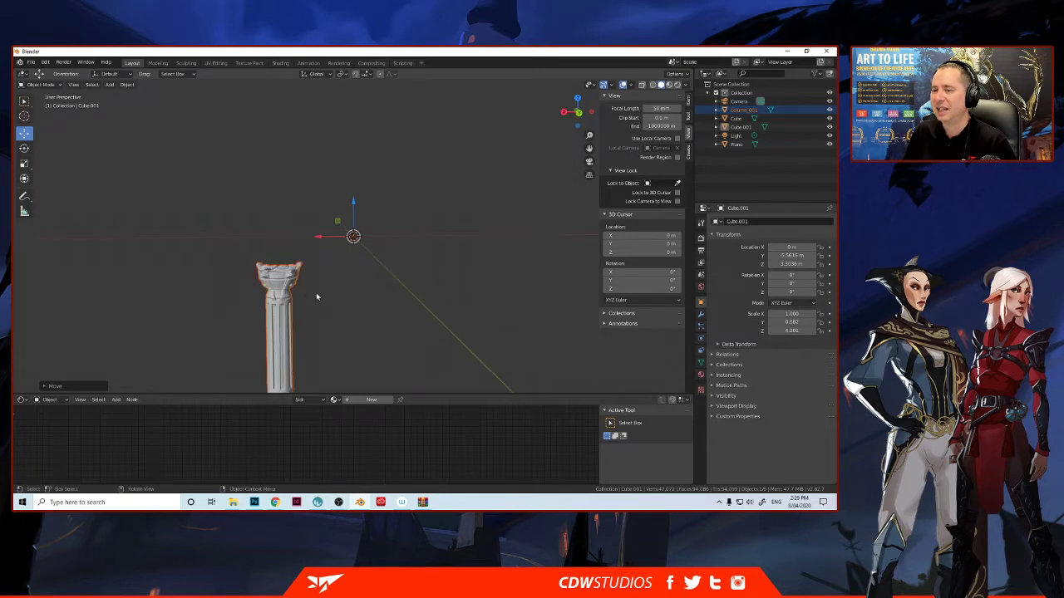
pyautogui.moveTo(317, 293); pyautogui.dragTo(494, 235, button='middle')
pyautogui.scroll(2, 386, 266)
pyautogui.scroll(-2, 364, 280)
pyautogui.scroll(-6, 333, 253)
pyautogui.scroll(2, 457, 268)
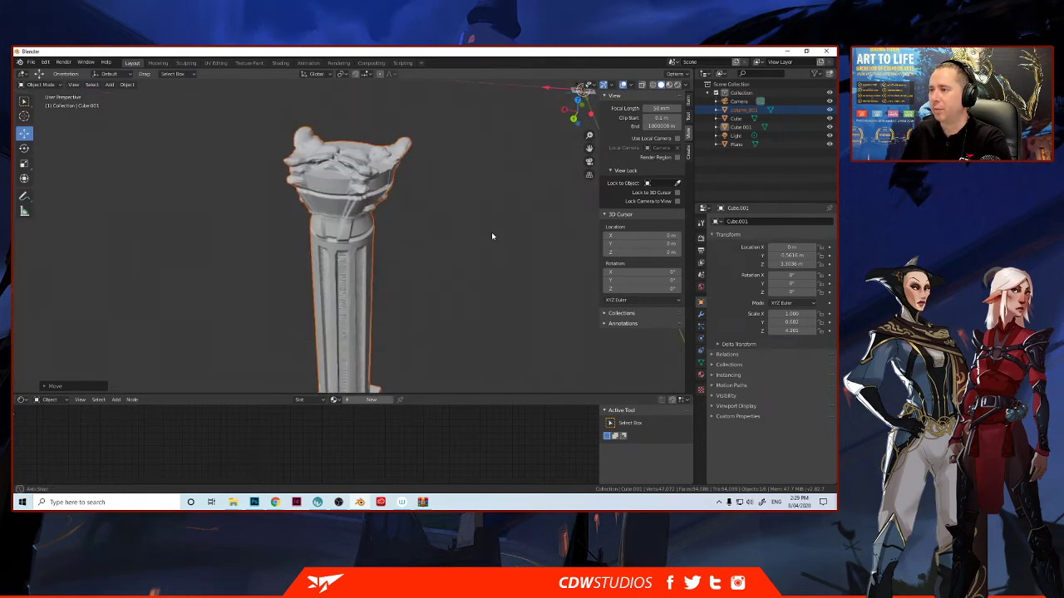
pyautogui.scroll(-2, 408, 232)
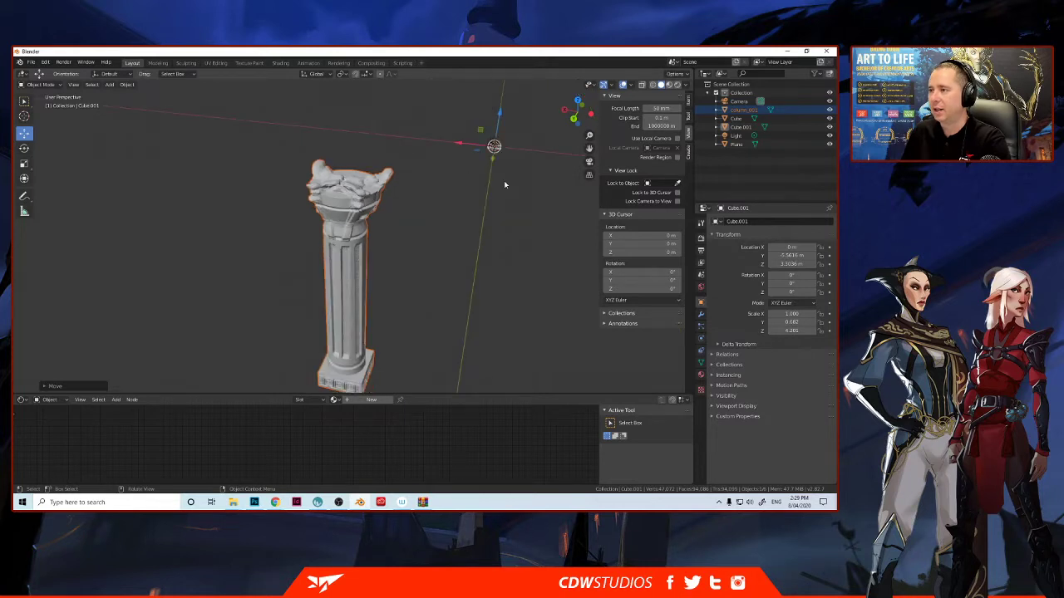
pyautogui.press('s')
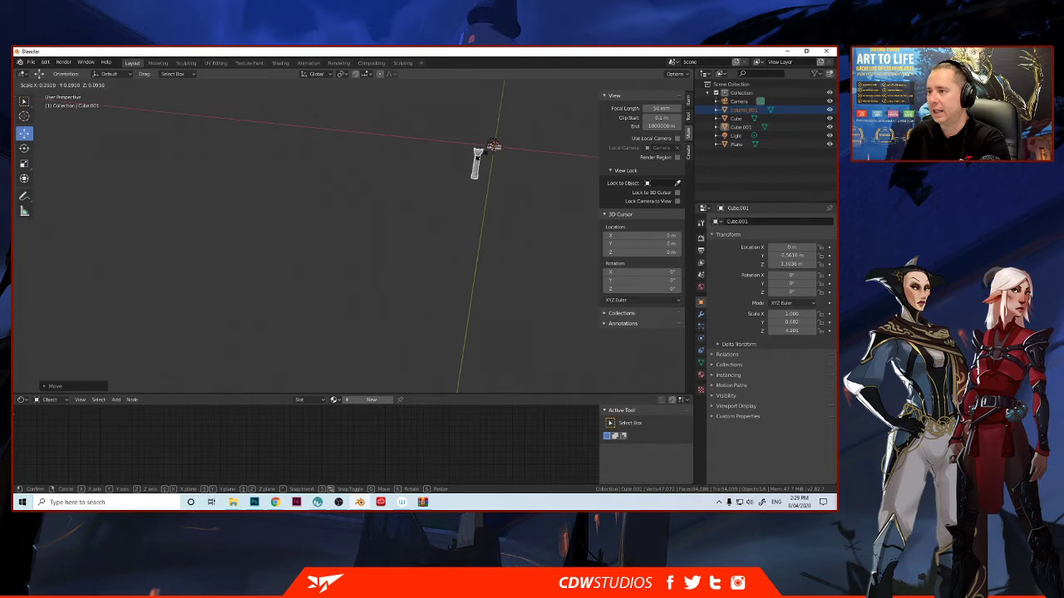
pyautogui.click(479, 202)
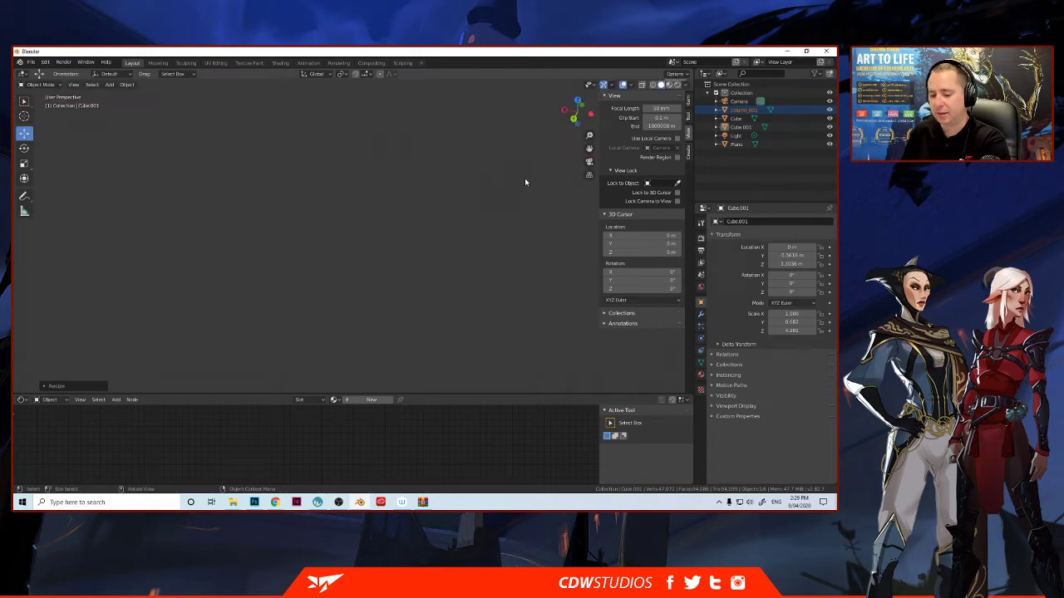
pyautogui.scroll(6, 313, 301)
pyautogui.scroll(2, 276, 297)
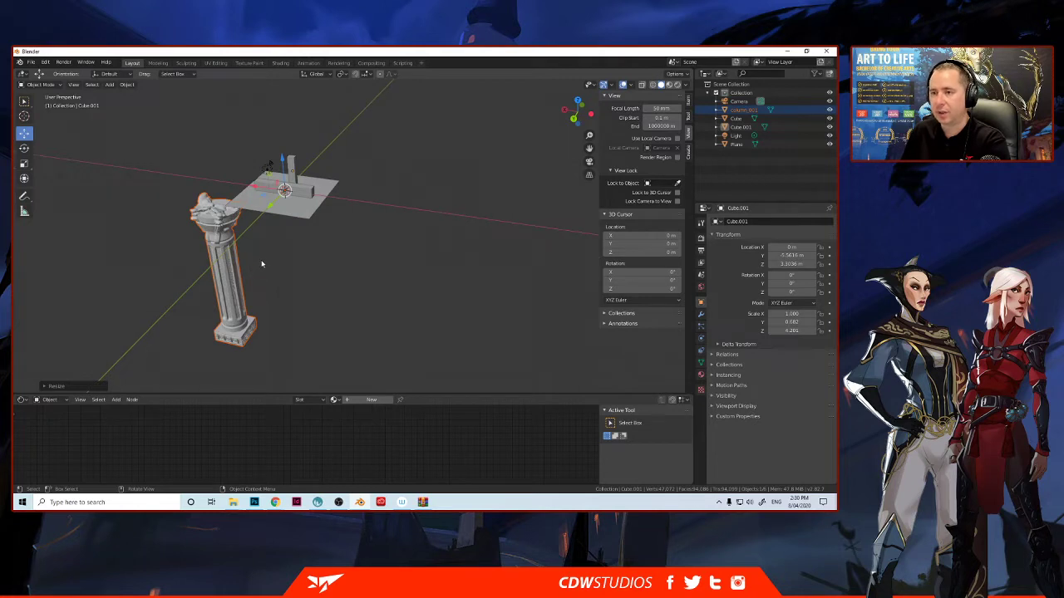
# - Scale the imported column down further, to a uniform object scale of about 0.042
pyautogui.press('g')
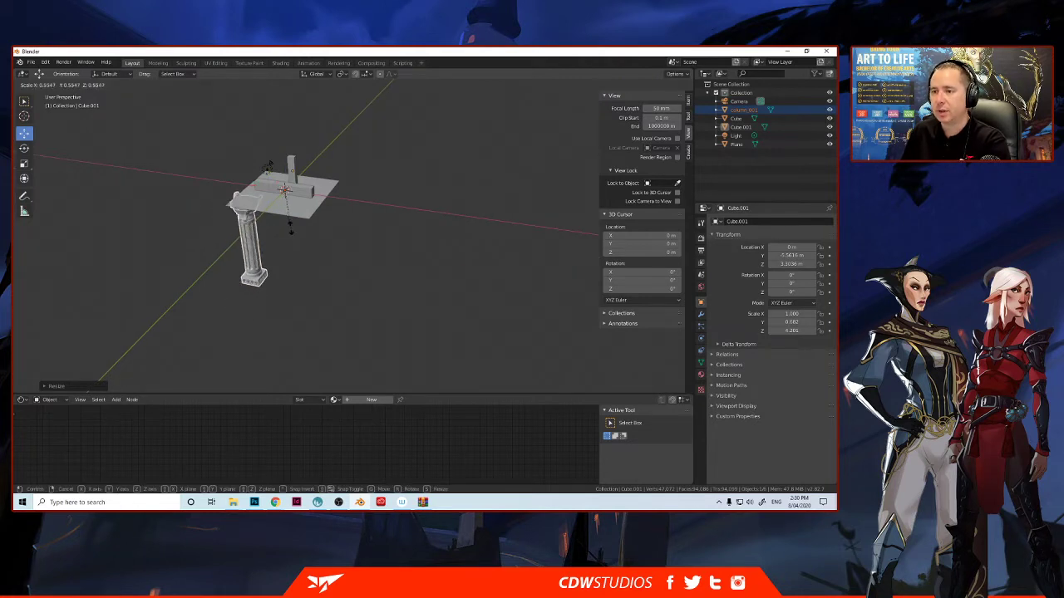
pyautogui.click(295, 223)
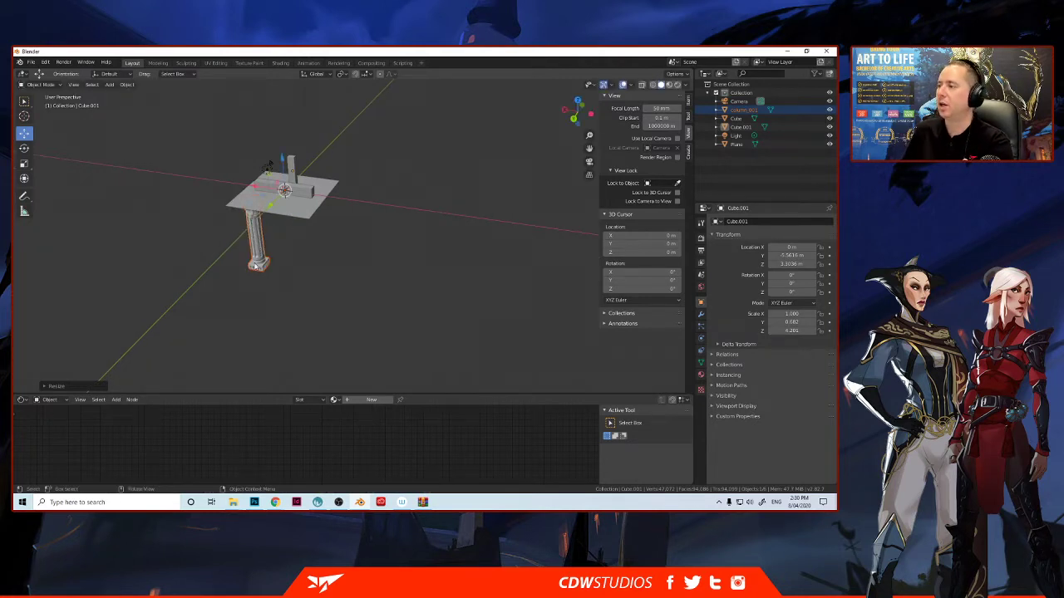
# - Set the ground plane's X, Y and Z scale to 11
pyautogui.click(287, 208)
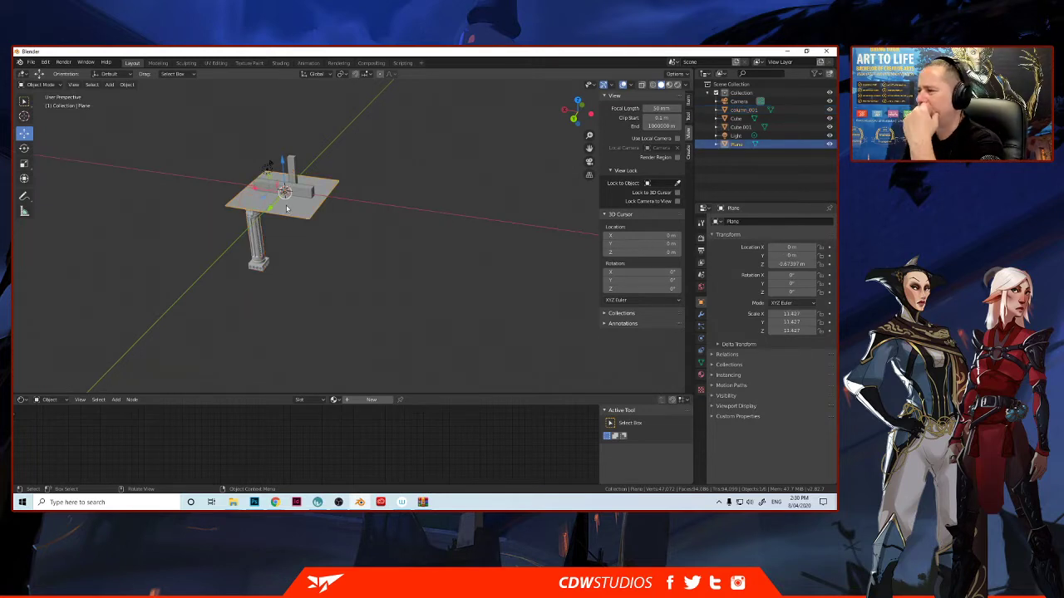
pyautogui.click(689, 102)
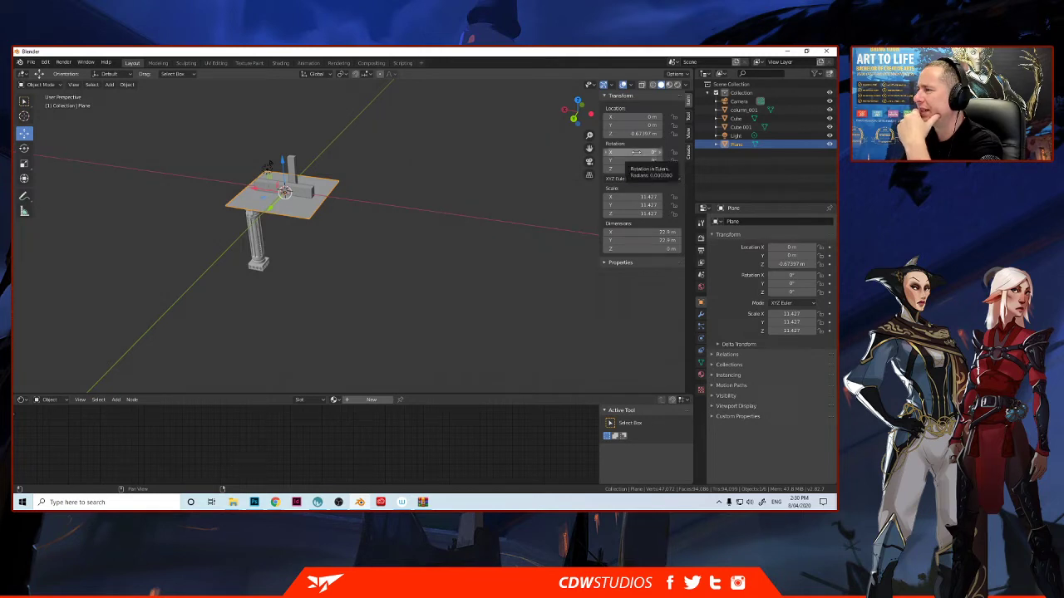
pyautogui.doubleClick(637, 196)
pyautogui.write('11')
pyautogui.press('Return')
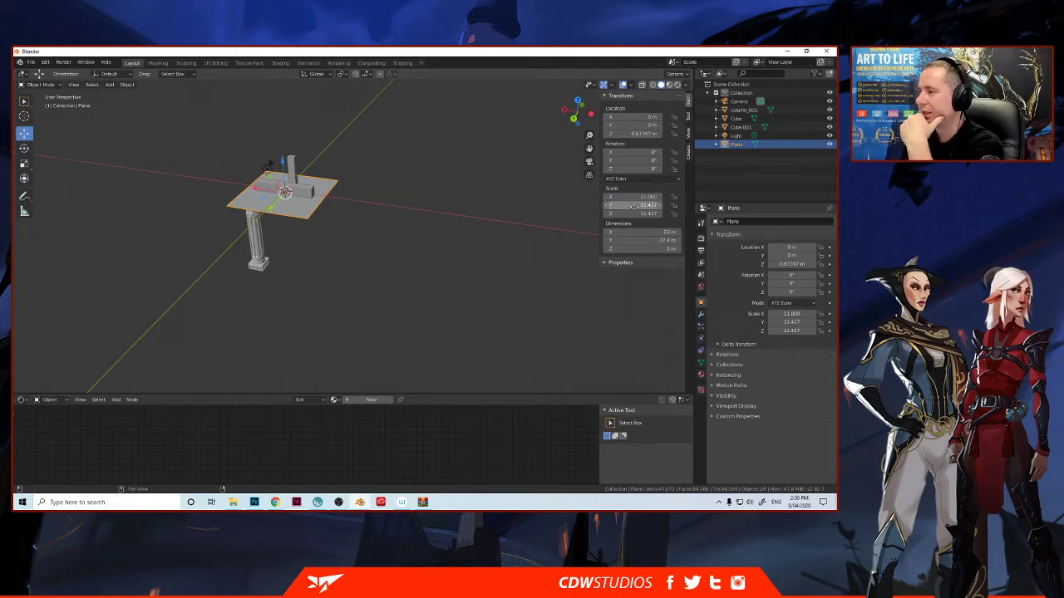
pyautogui.doubleClick(634, 205)
pyautogui.write('11')
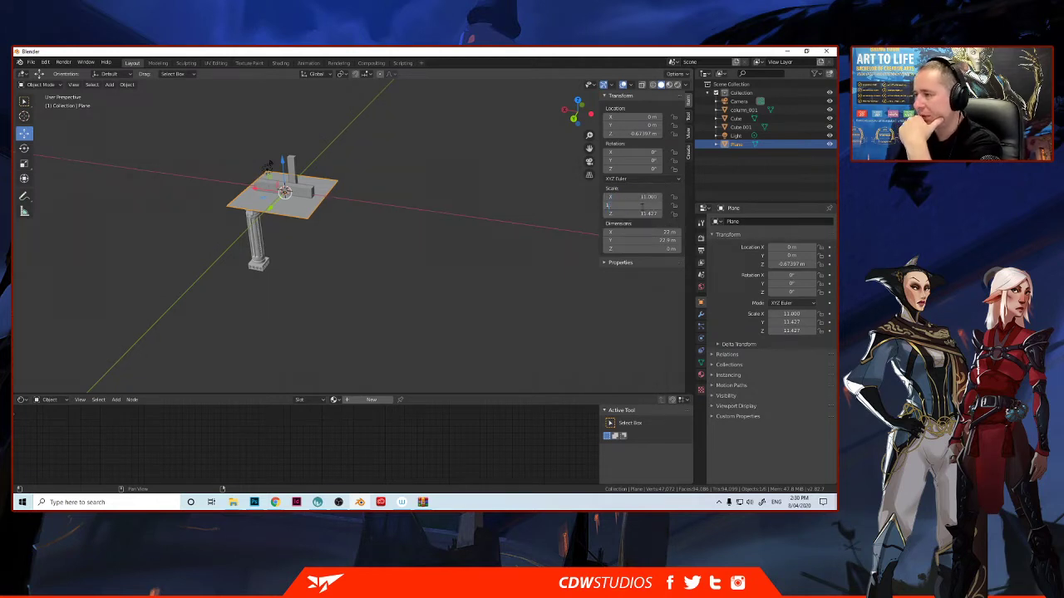
pyautogui.press('Return')
pyautogui.doubleClick(651, 215)
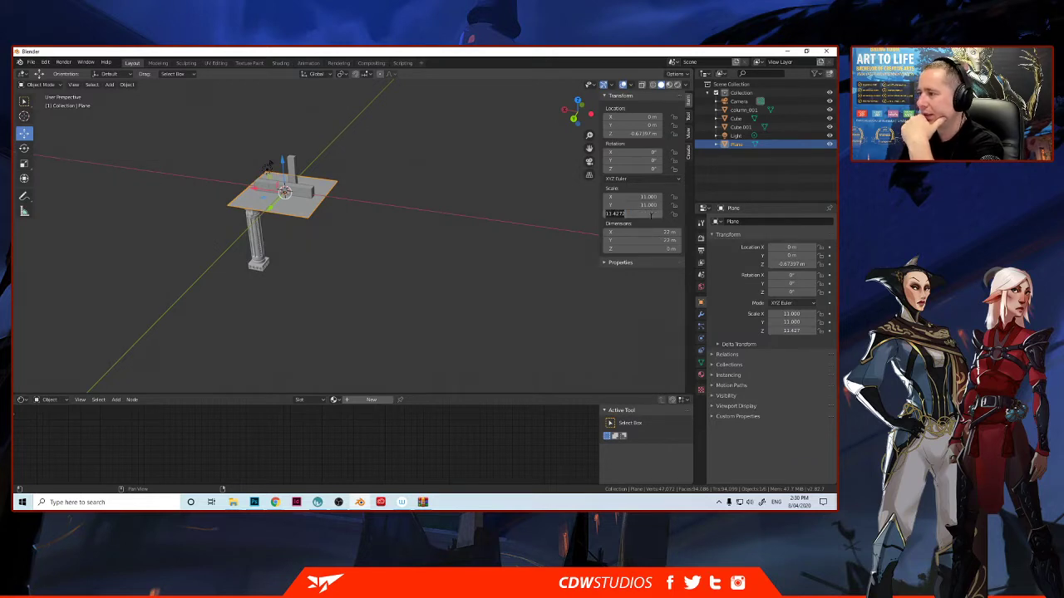
pyautogui.write('11')
pyautogui.press('Return')
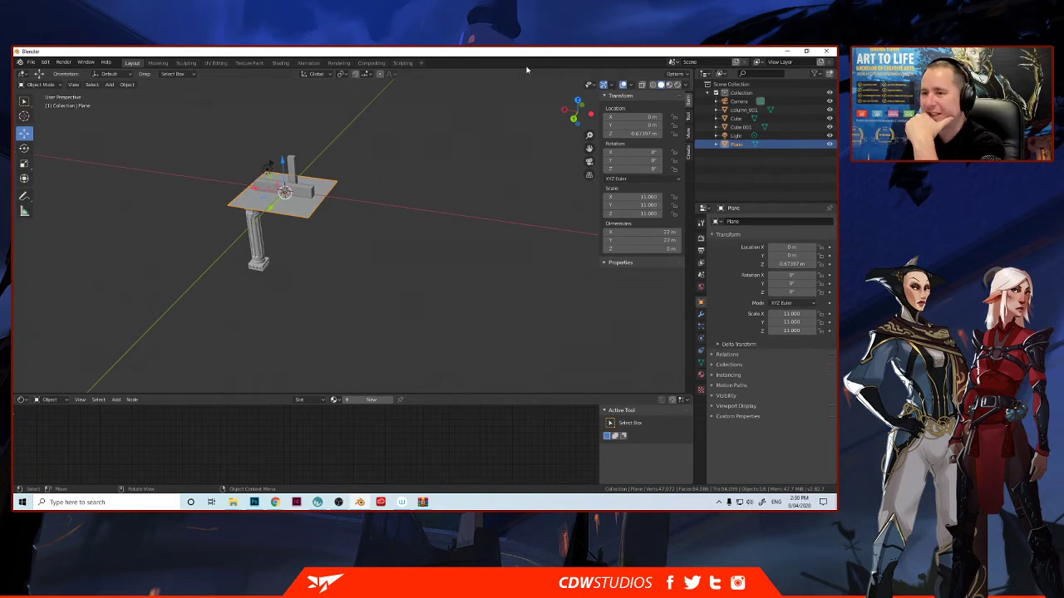
# - Move the column over the ground plane to about X -11 m, Y 0.5 m, Z 17.6 m, and apply its location
pyautogui.click(258, 240)
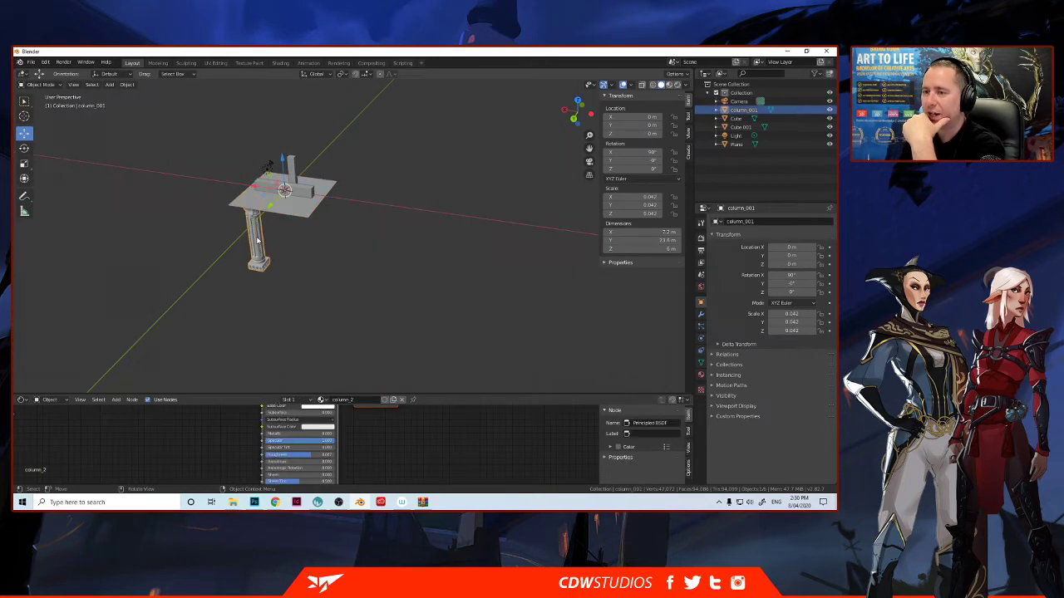
pyautogui.moveTo(264, 237); pyautogui.dragTo(249, 236, button='middle')
pyautogui.moveTo(156, 272); pyautogui.dragTo(271, 246, button='middle')
pyautogui.moveTo(309, 202); pyautogui.dragTo(306, 136)
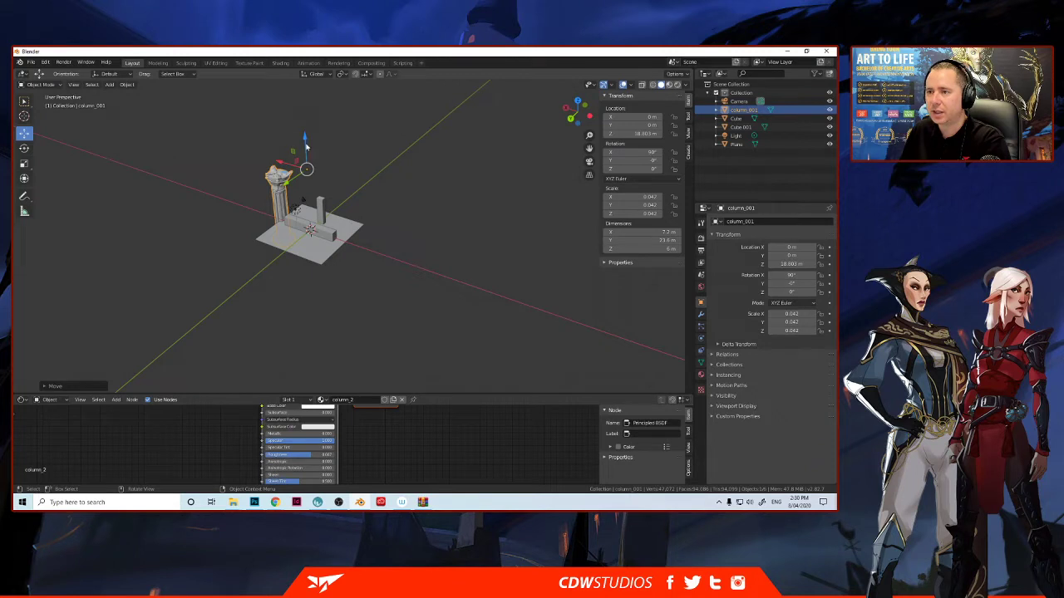
pyautogui.moveTo(282, 165); pyautogui.dragTo(326, 195)
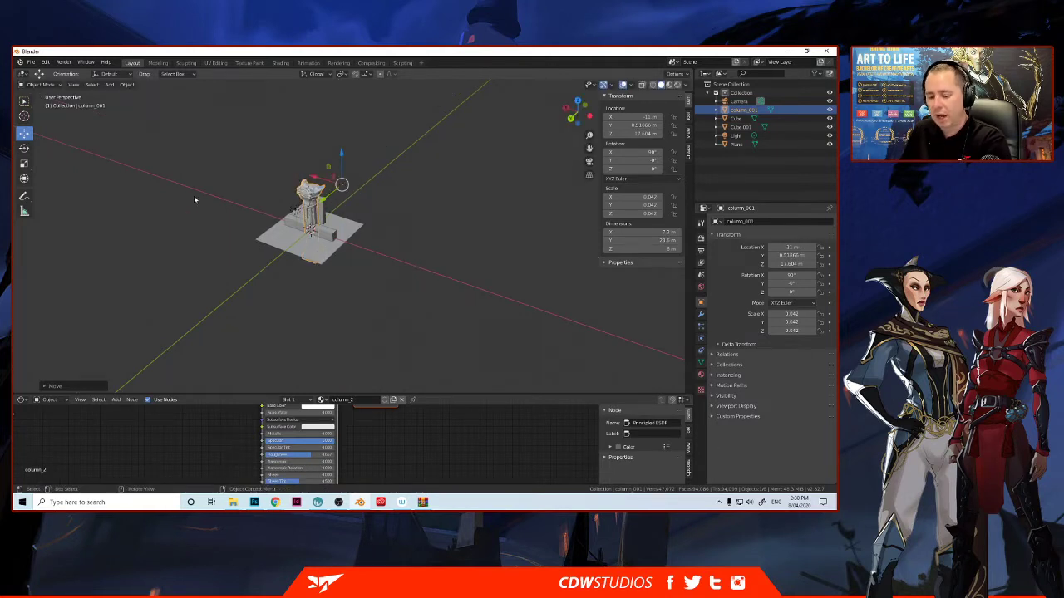
pyautogui.hotkey('ctrl', 'a')
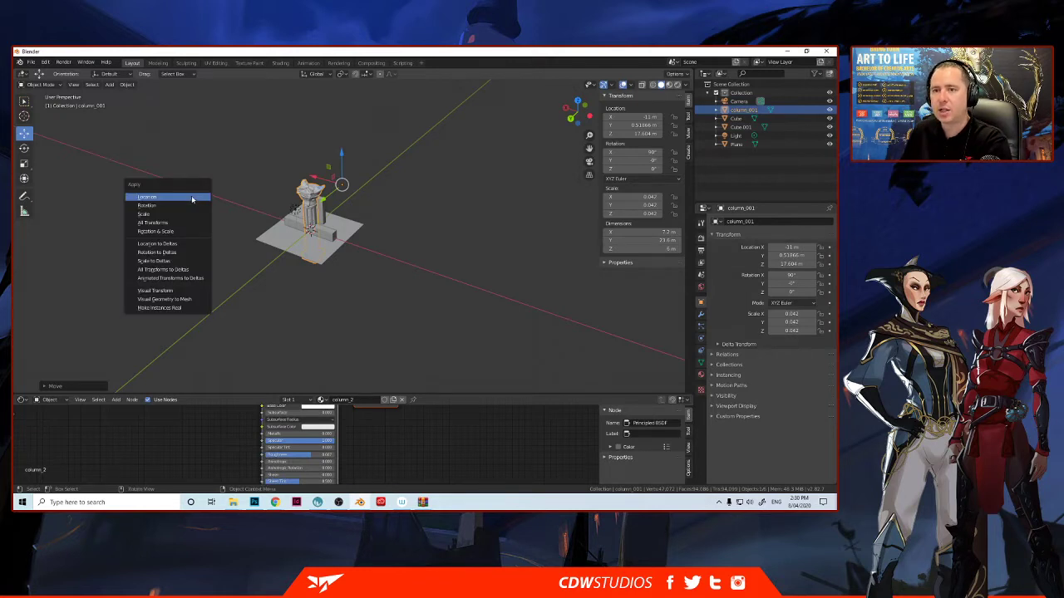
pyautogui.click(193, 198)
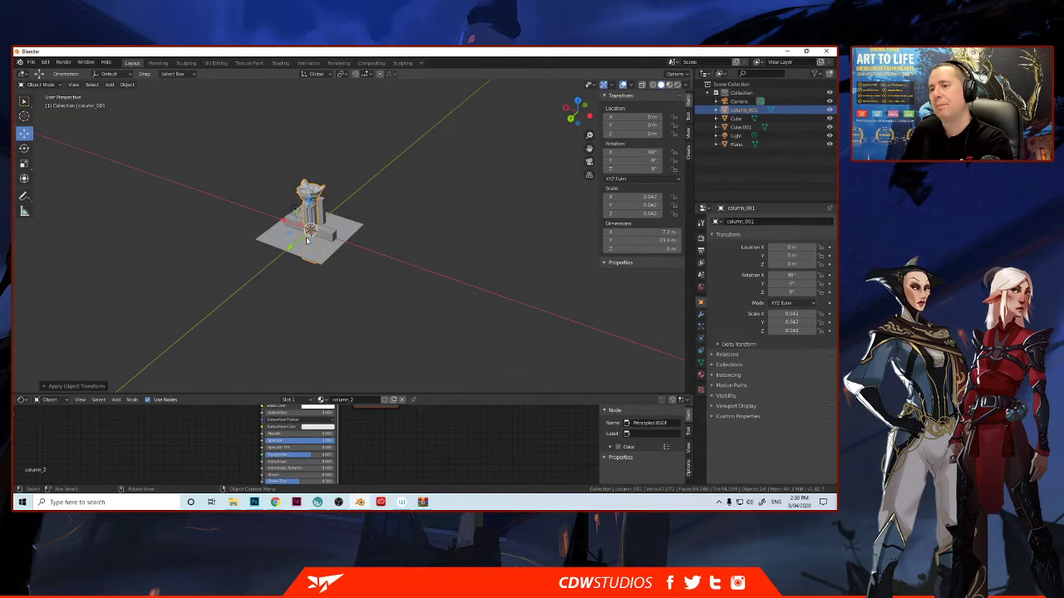
# - Stand the column on the far end of the blockout wall, at about X 9.15 m, Y 0.76 m, Z 8.05 m
pyautogui.press('g')
pyautogui.press('z')
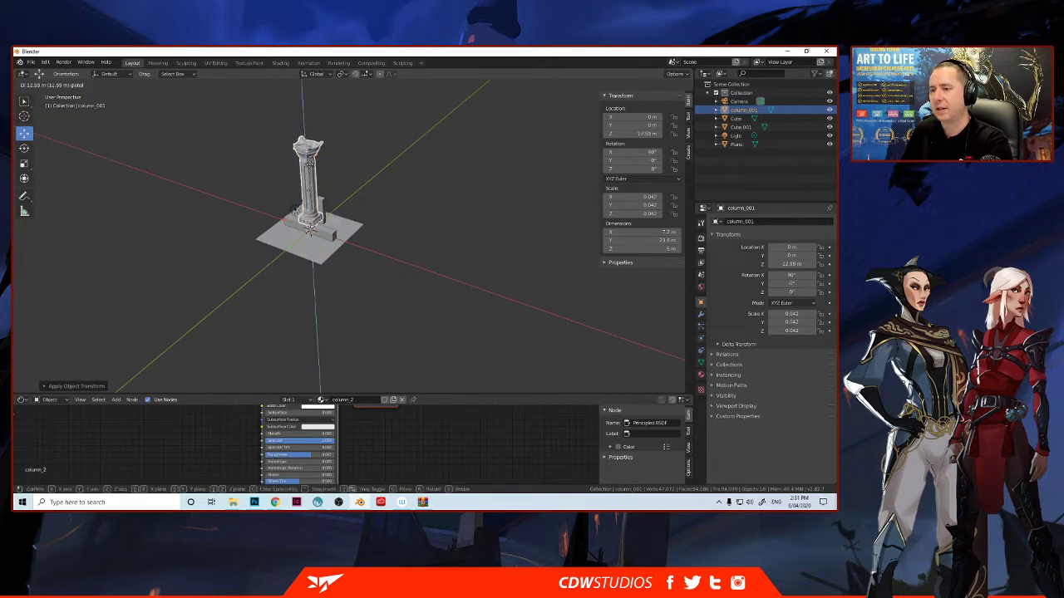
pyautogui.click(306, 179)
pyautogui.press('g')
pyautogui.press('x')
pyautogui.click(254, 192)
pyautogui.click(264, 213)
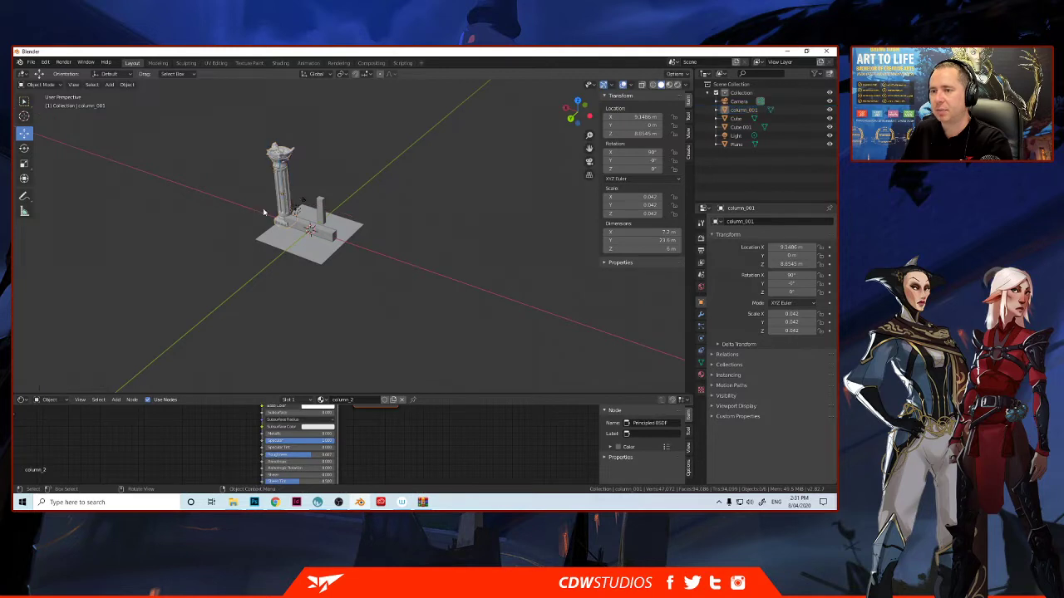
pyautogui.click(282, 194)
pyautogui.moveTo(258, 211); pyautogui.dragTo(254, 210)
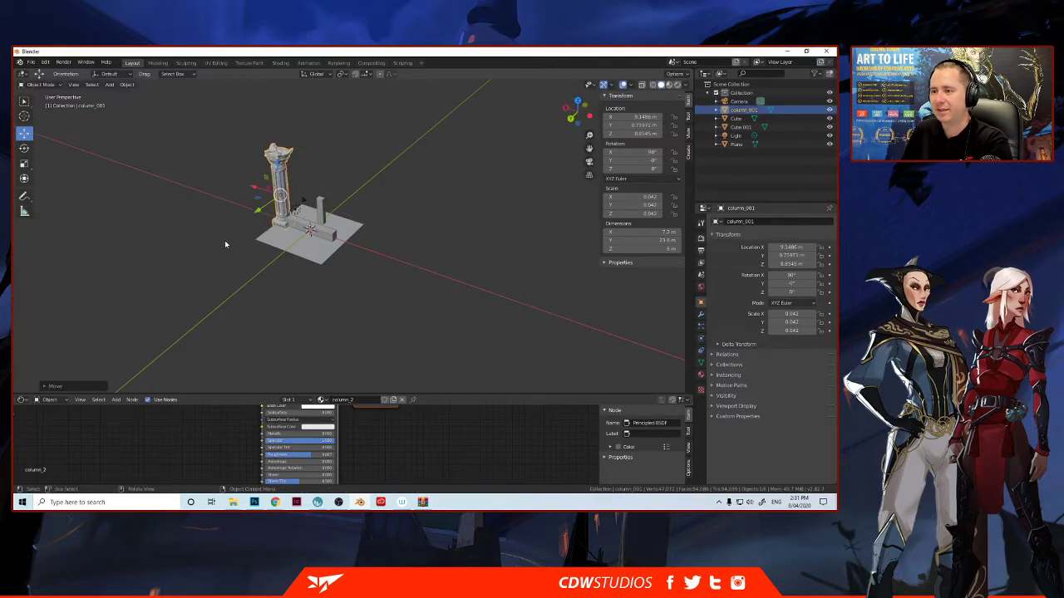
# - Apply the column's scale transform
pyautogui.moveTo(253, 244); pyautogui.dragTo(230, 251, button='middle')
pyautogui.scroll(6, 228, 223)
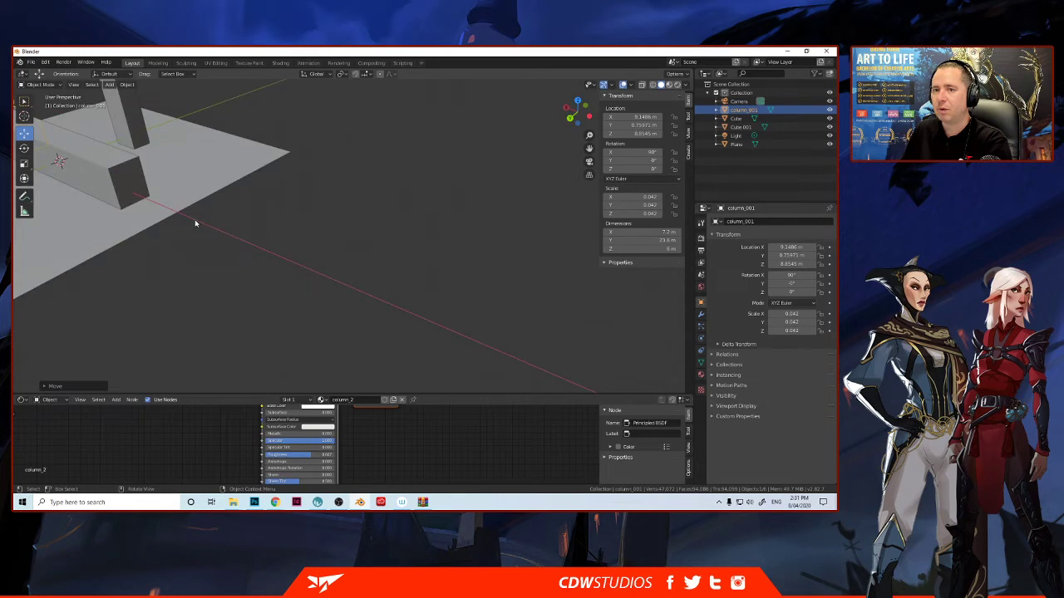
pyautogui.scroll(2, 229, 224)
pyautogui.scroll(-10, 214, 222)
pyautogui.moveTo(213, 222); pyautogui.dragTo(465, 287, button='middle')
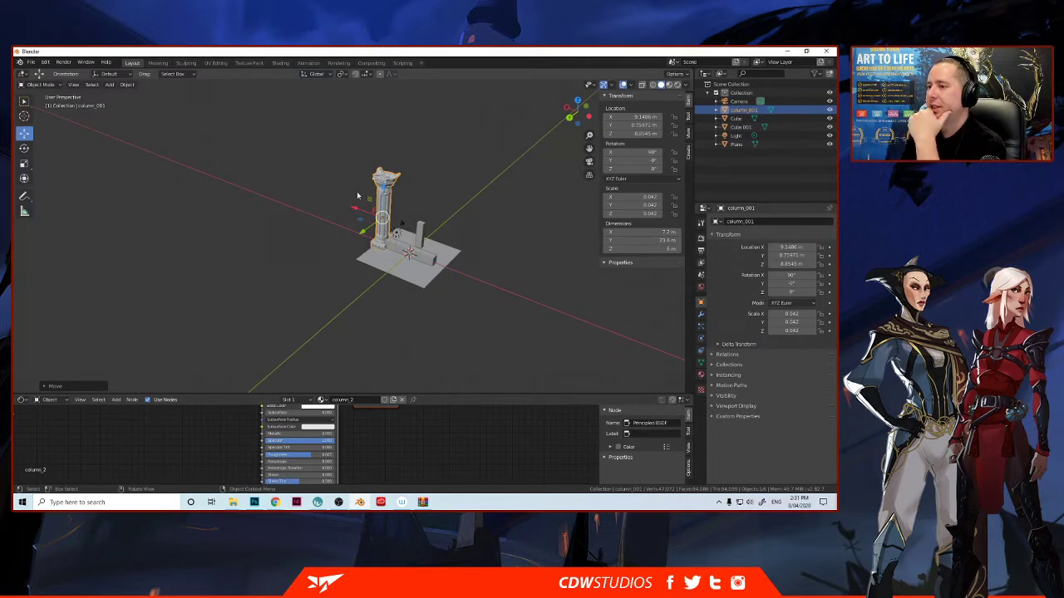
pyautogui.hotkey('alt', 'a')
pyautogui.click(384, 197)
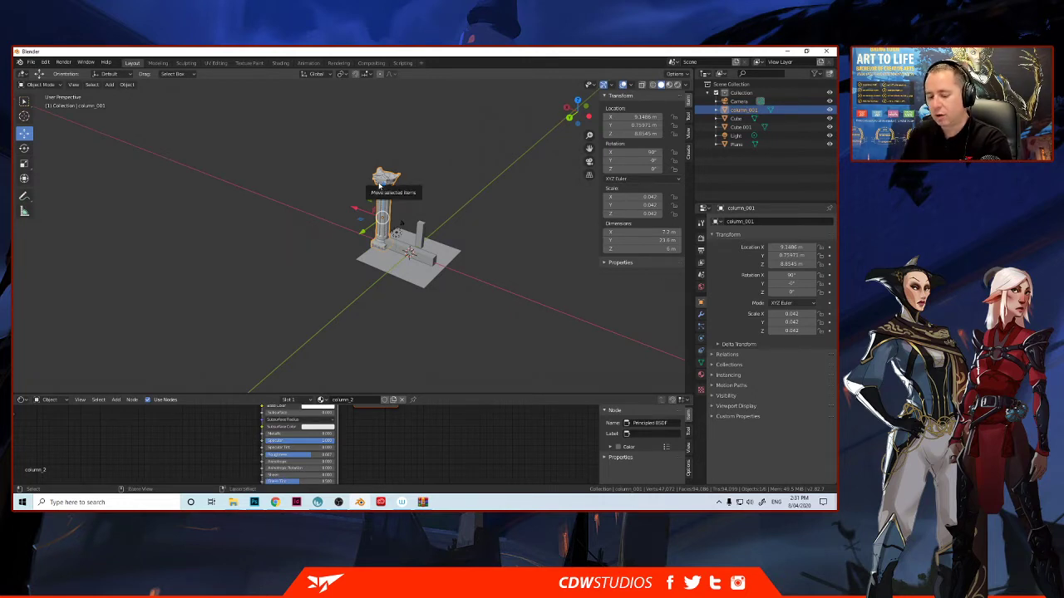
pyautogui.hotkey('ctrl', 'a')
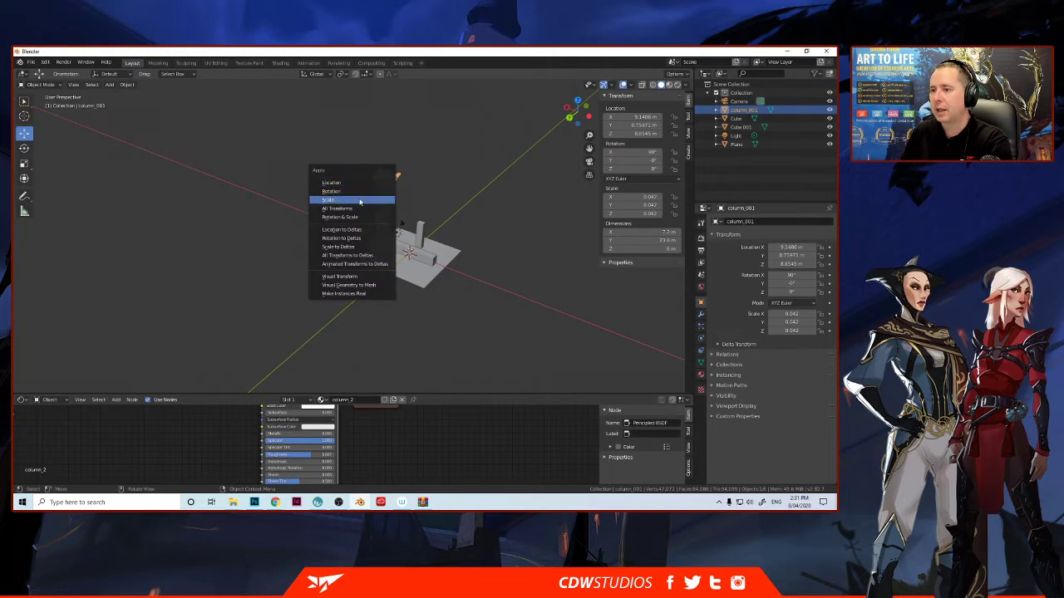
pyautogui.click(360, 202)
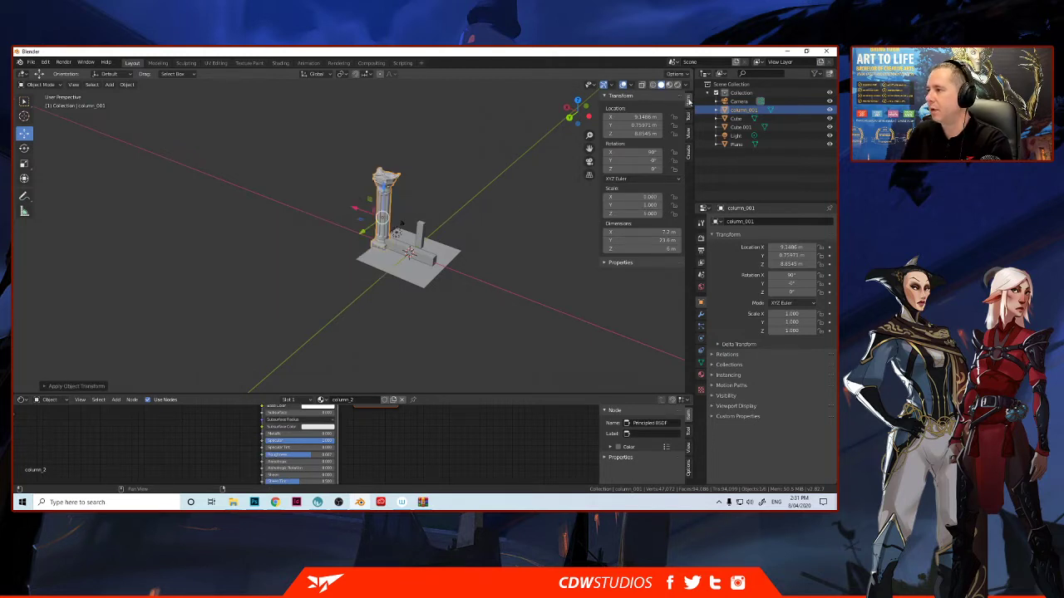
pyautogui.click(644, 214)
pyautogui.write('1.4524')
pyautogui.press('Escape')
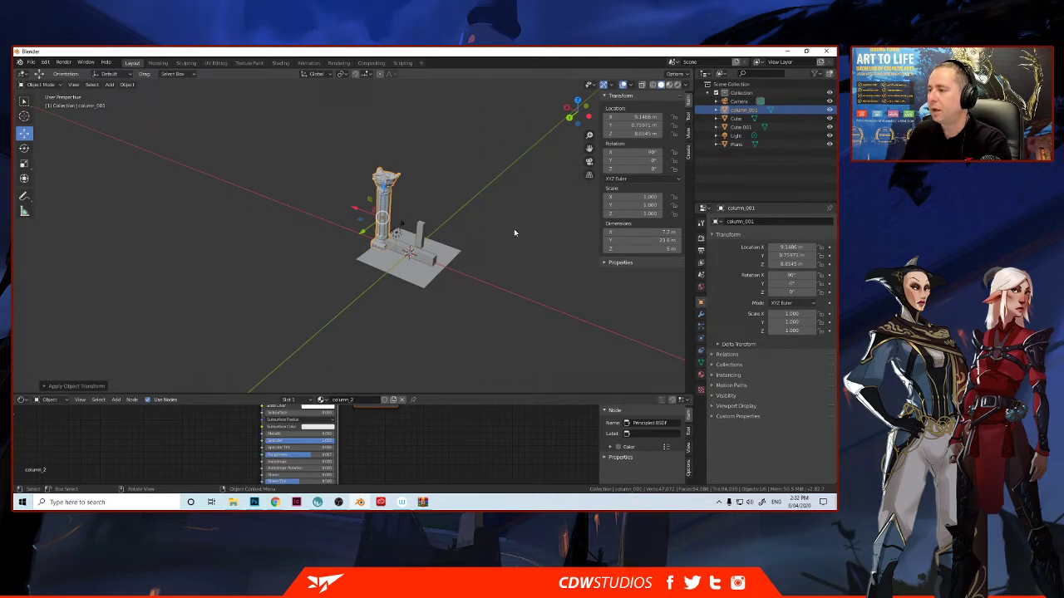
# - Try a Y dimension of 15 m on the column, and undo the change
pyautogui.click(662, 240)
pyautogui.write('15')
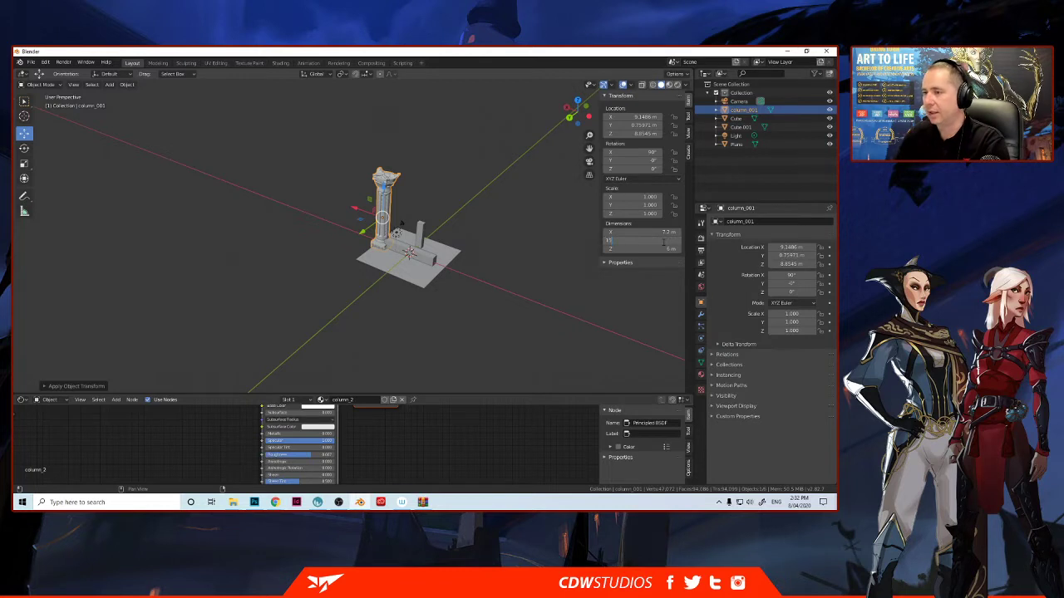
pyautogui.press('Return')
pyautogui.hotkey('ctrl', 'z')
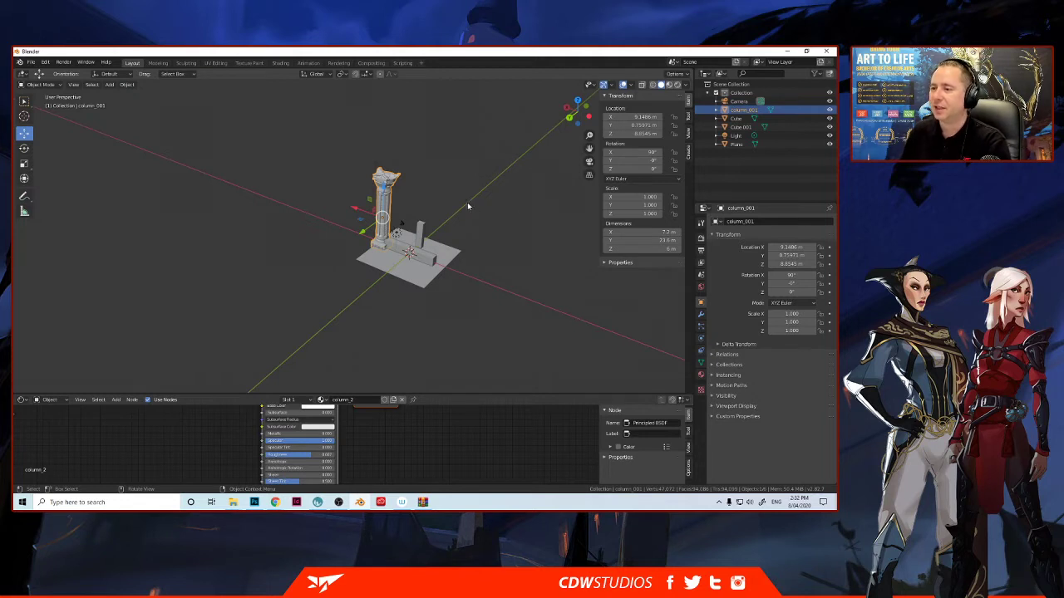
pyautogui.moveTo(463, 203); pyautogui.dragTo(349, 234, button='middle')
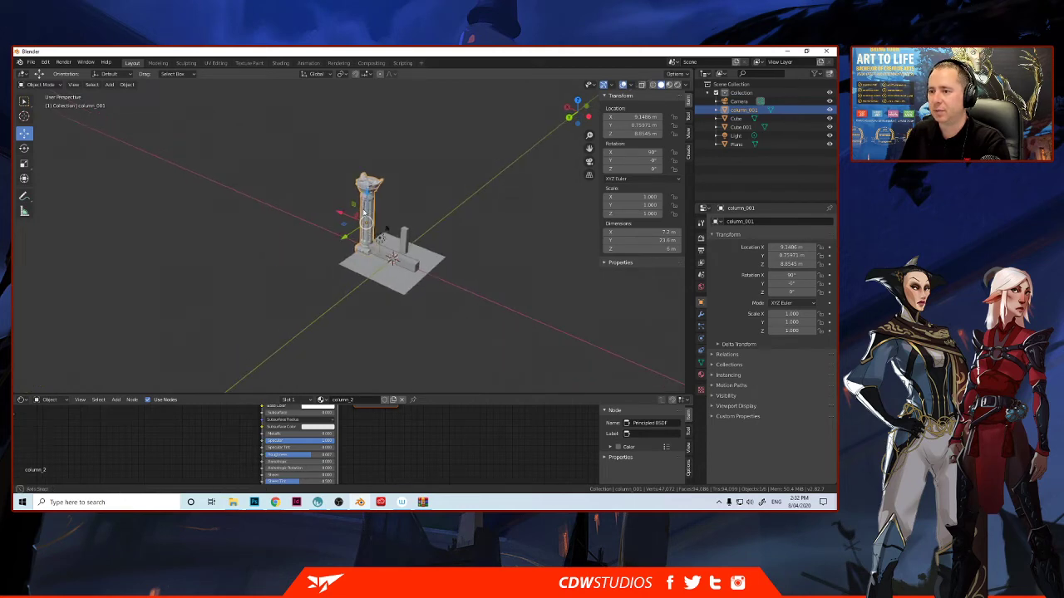
# - Switch to 3D-Coat, collapse the column 2 group, and hide the columns, the front door and both spire volumes
pyautogui.hotkey('alt', 'Tab')
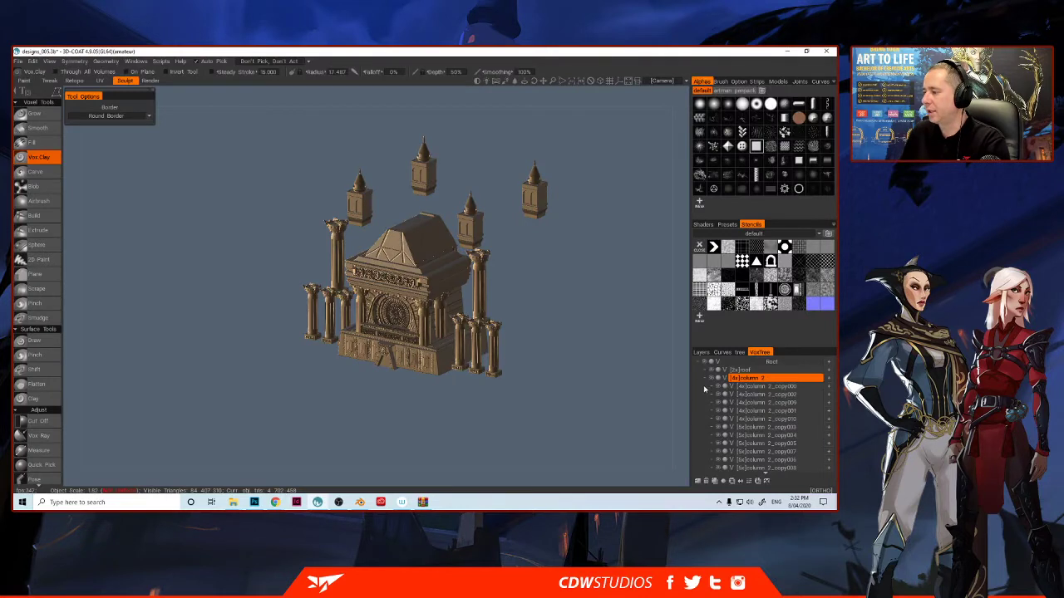
pyautogui.click(706, 379)
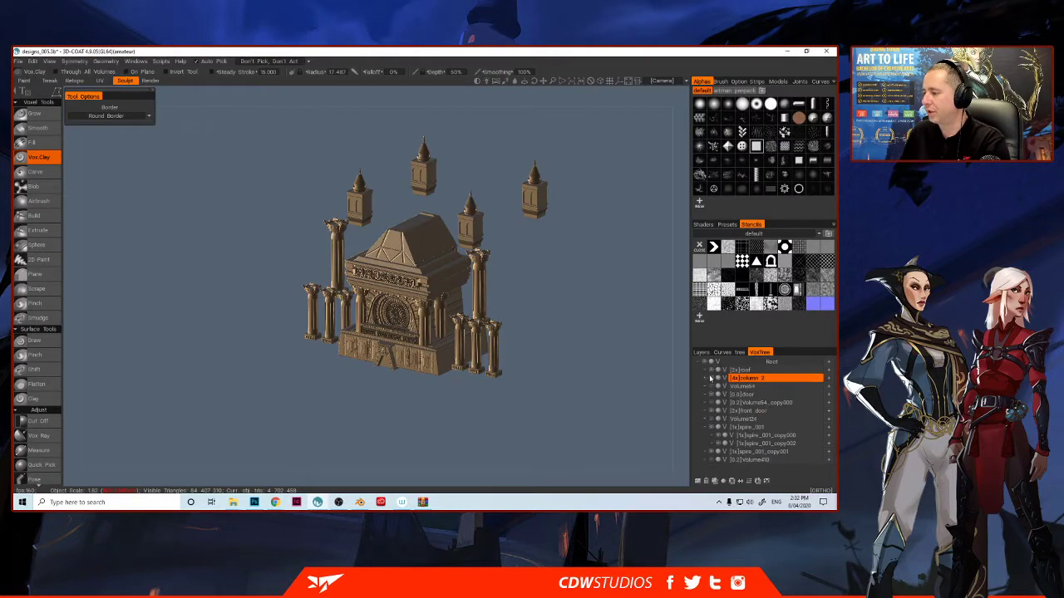
pyautogui.click(712, 379)
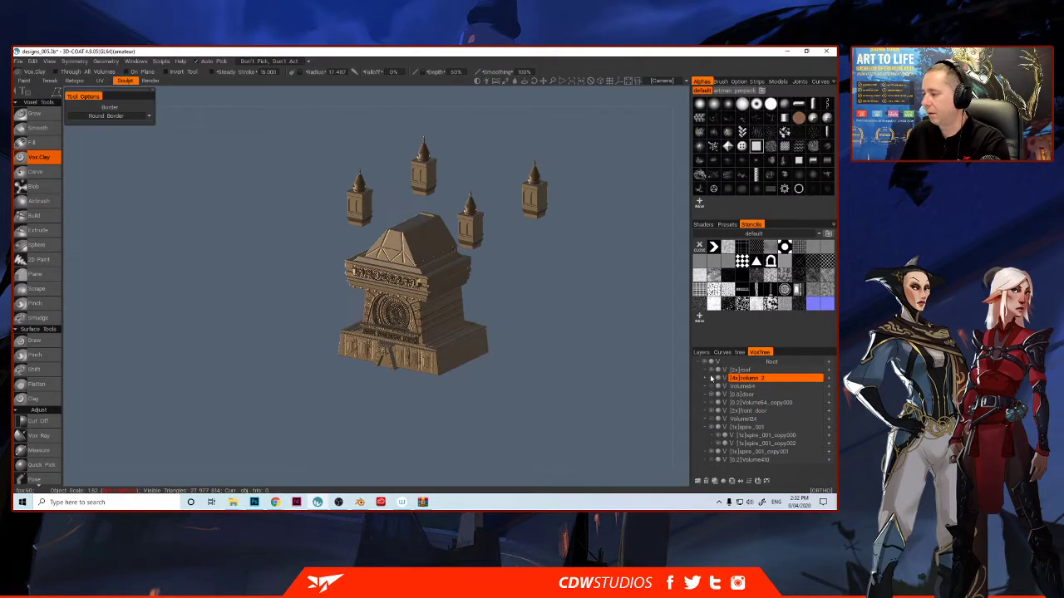
pyautogui.click(712, 412)
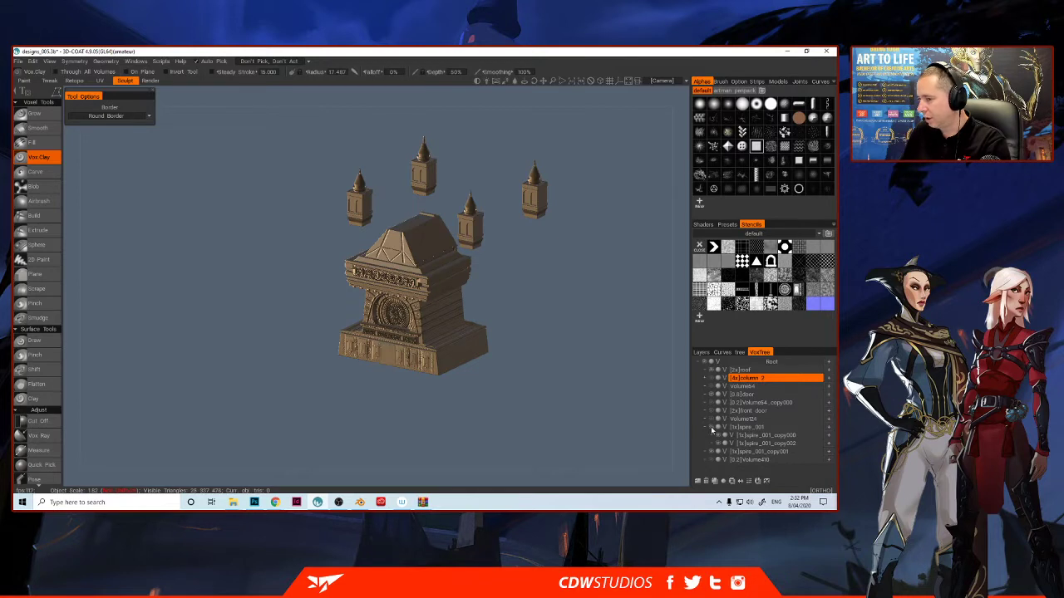
pyautogui.click(711, 428)
pyautogui.click(710, 453)
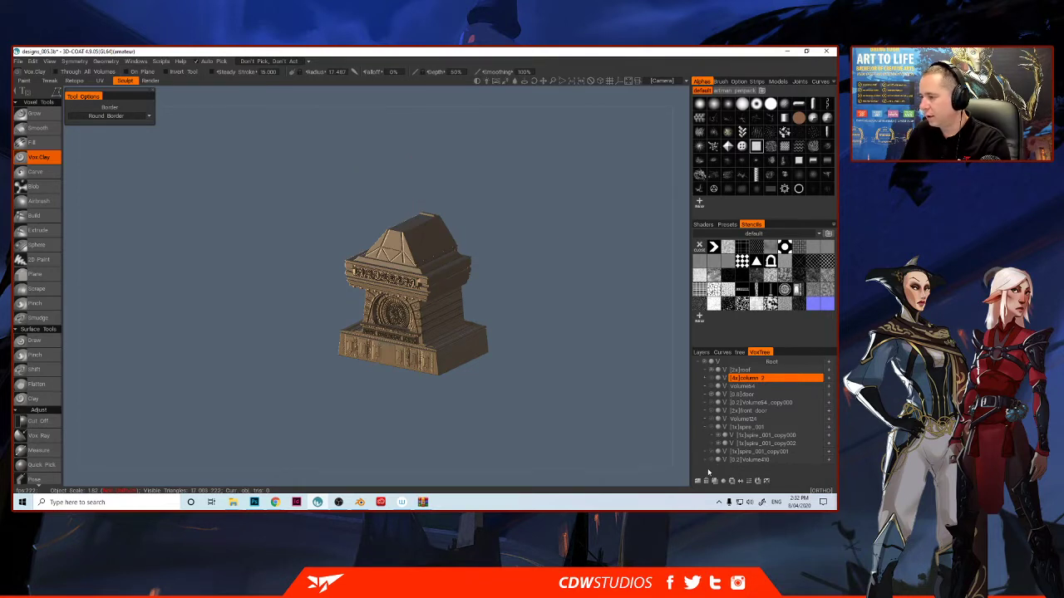
# - Toggle the visibility of the roof, door and Volume64 volumes to examine which temple parts each one contains
pyautogui.click(712, 370)
pyautogui.click(711, 371)
pyautogui.click(711, 370)
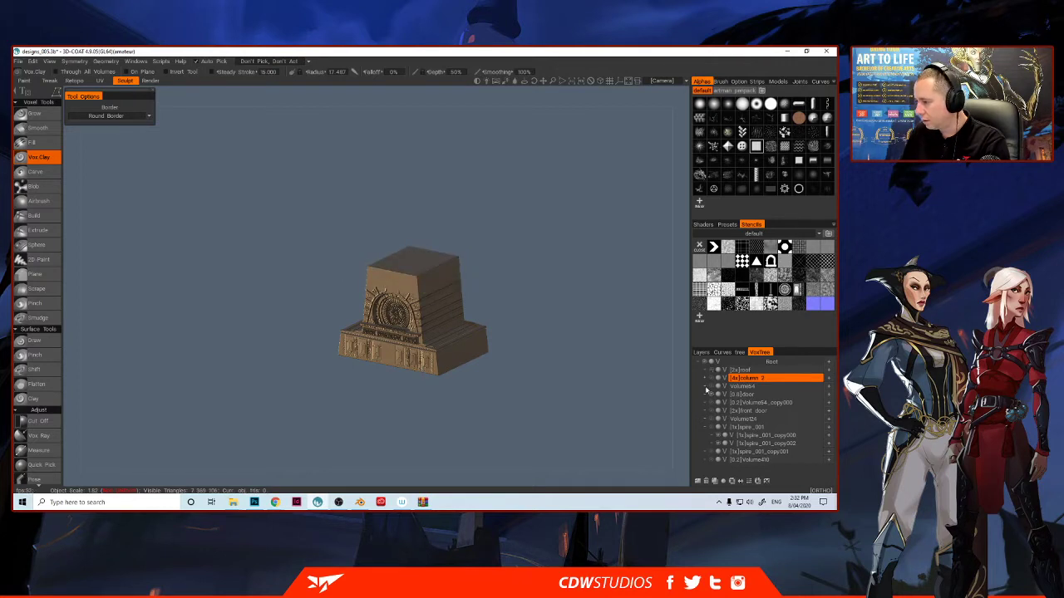
pyautogui.click(711, 395)
pyautogui.click(712, 395)
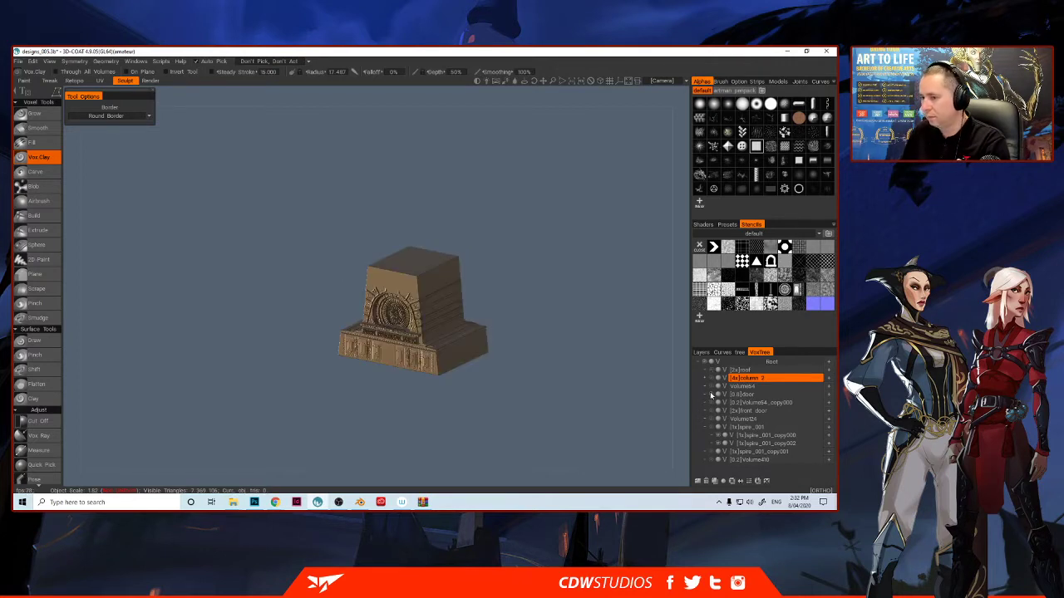
pyautogui.click(712, 372)
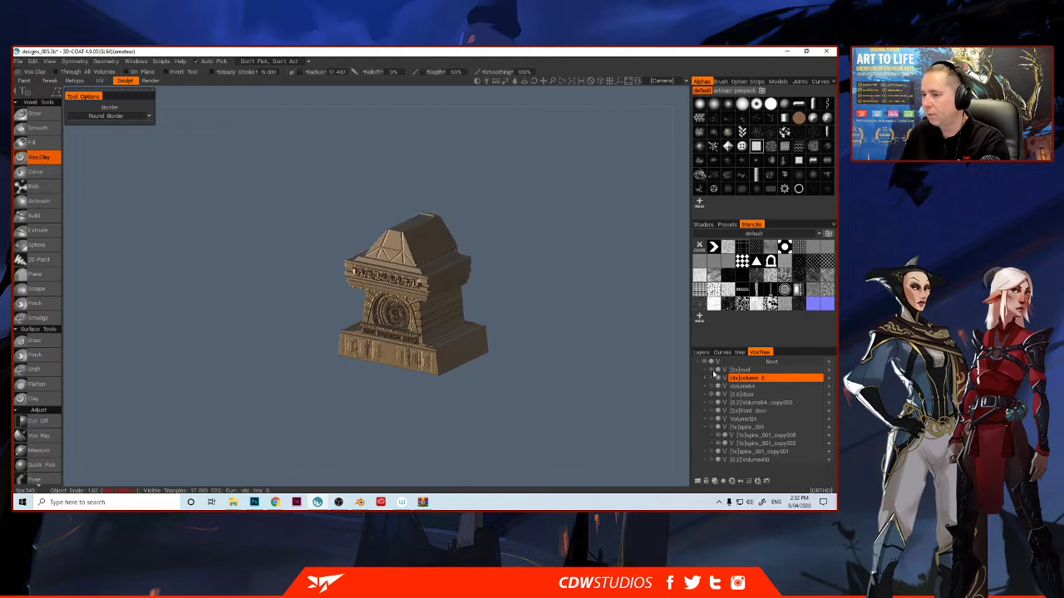
pyautogui.click(712, 372)
pyautogui.click(712, 371)
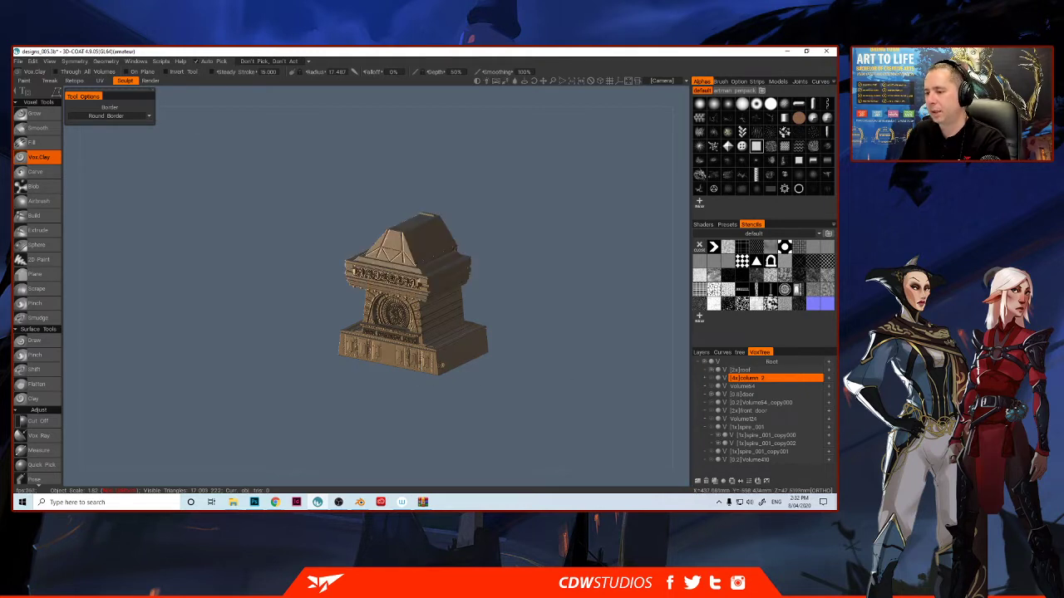
pyautogui.click(711, 386)
pyautogui.click(711, 386)
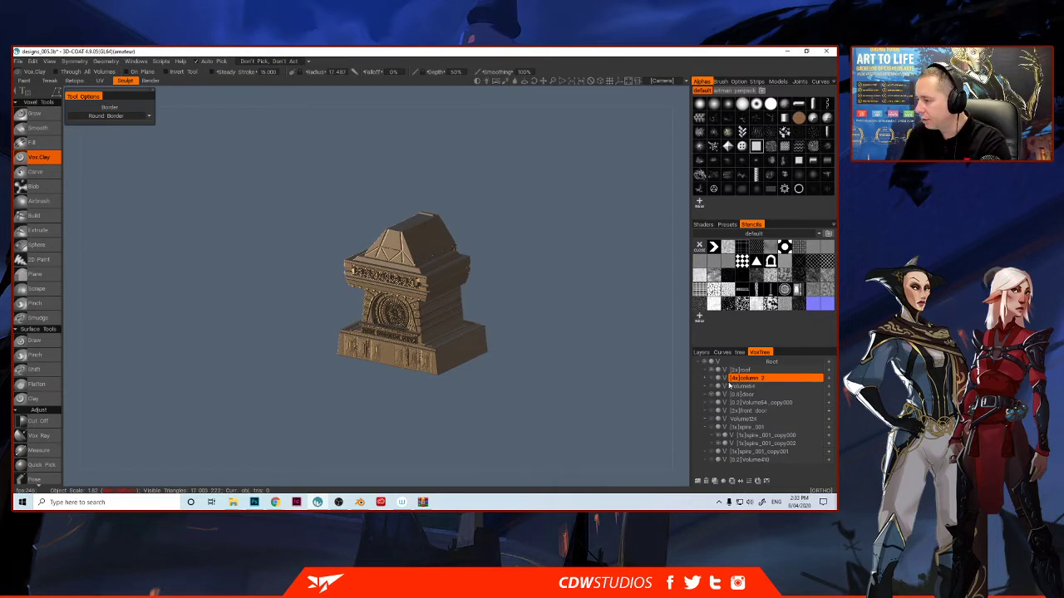
# - Merge the door's geometry into the roof volume, and toggle both volumes' visibility to check the merged piece
pyautogui.click(745, 371)
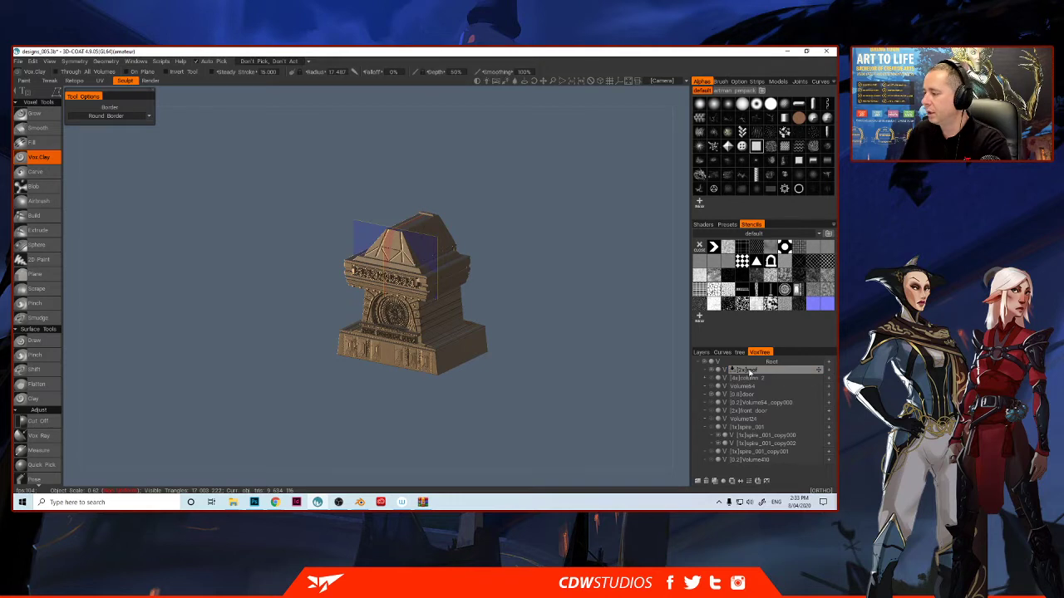
pyautogui.rightClick(749, 372)
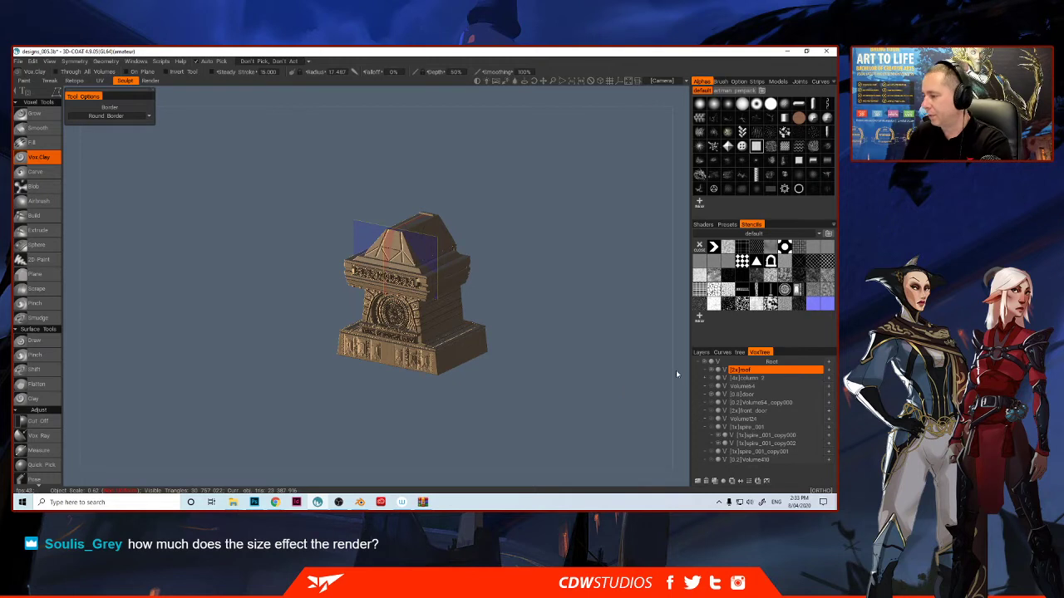
pyautogui.click(712, 370)
pyautogui.click(714, 394)
pyautogui.click(714, 394)
pyautogui.click(713, 394)
pyautogui.click(712, 372)
pyautogui.click(713, 371)
pyautogui.click(712, 371)
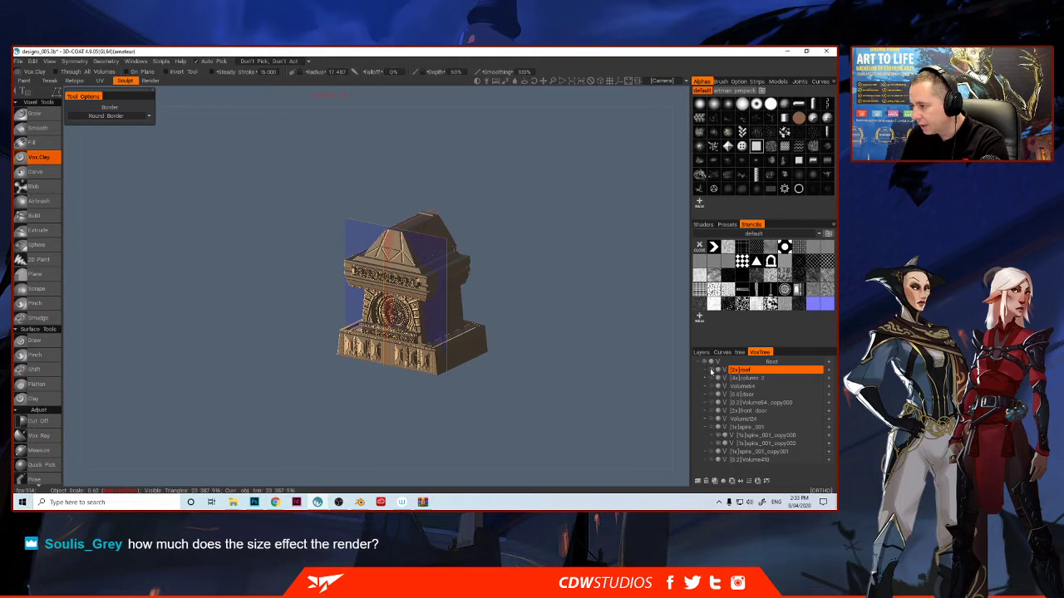
# - Isolate the separate door volume, delete it, and show the merged roof volume again
pyautogui.click(713, 371)
pyautogui.click(712, 396)
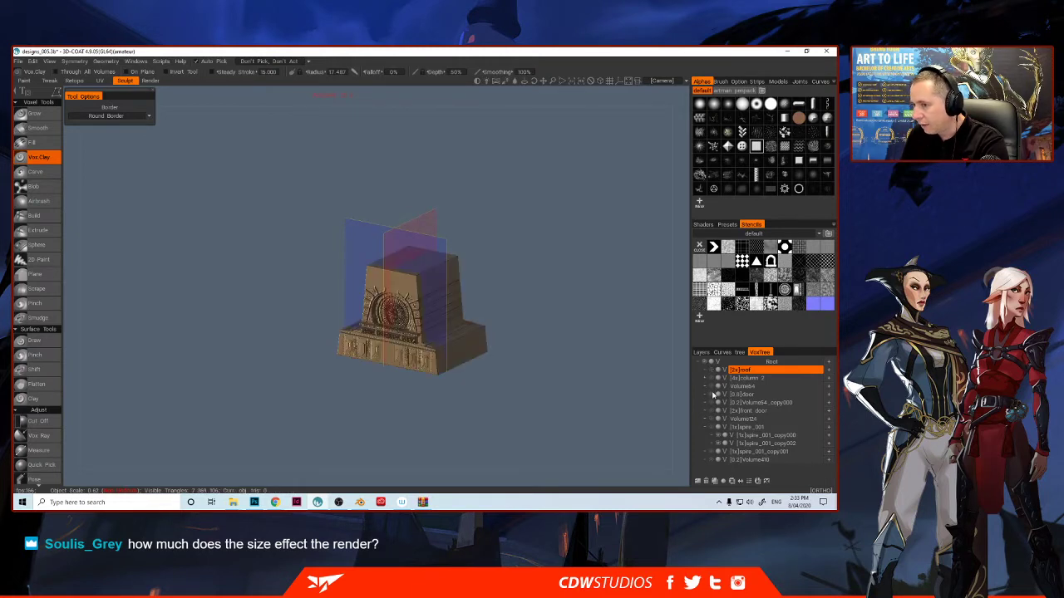
pyautogui.click(756, 396)
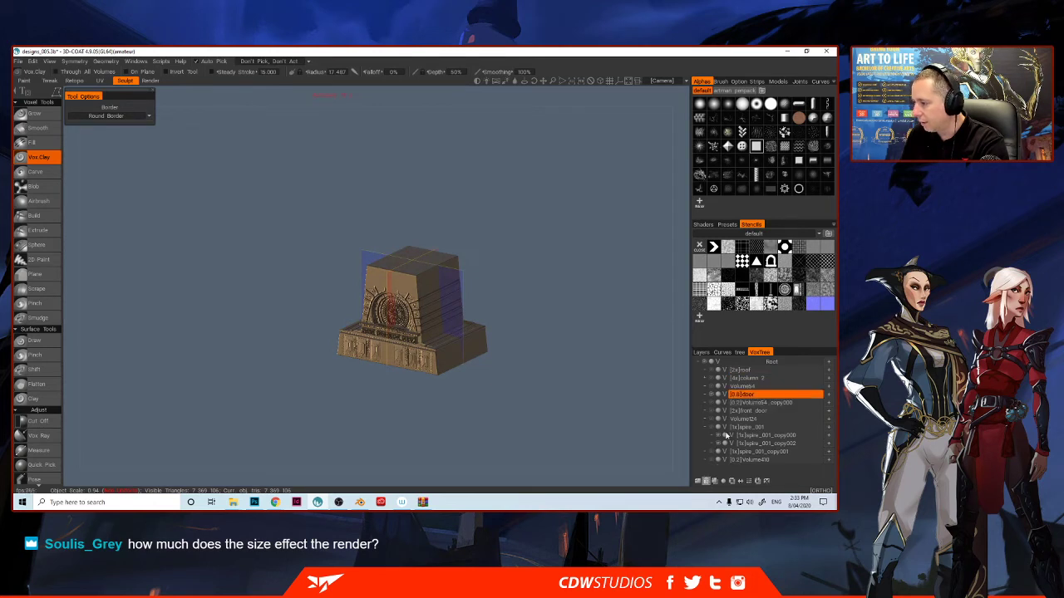
pyautogui.press('Delete')
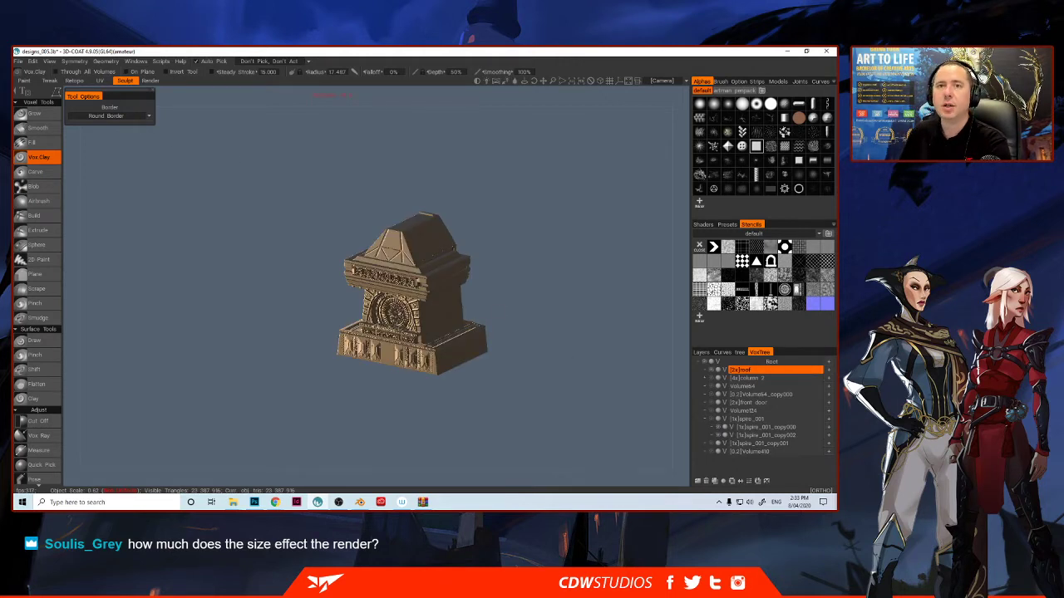
# - Export the merged roof volume as a selected object to an OBJ file named main_window_001 in the Exports folder
pyautogui.click(18, 62)
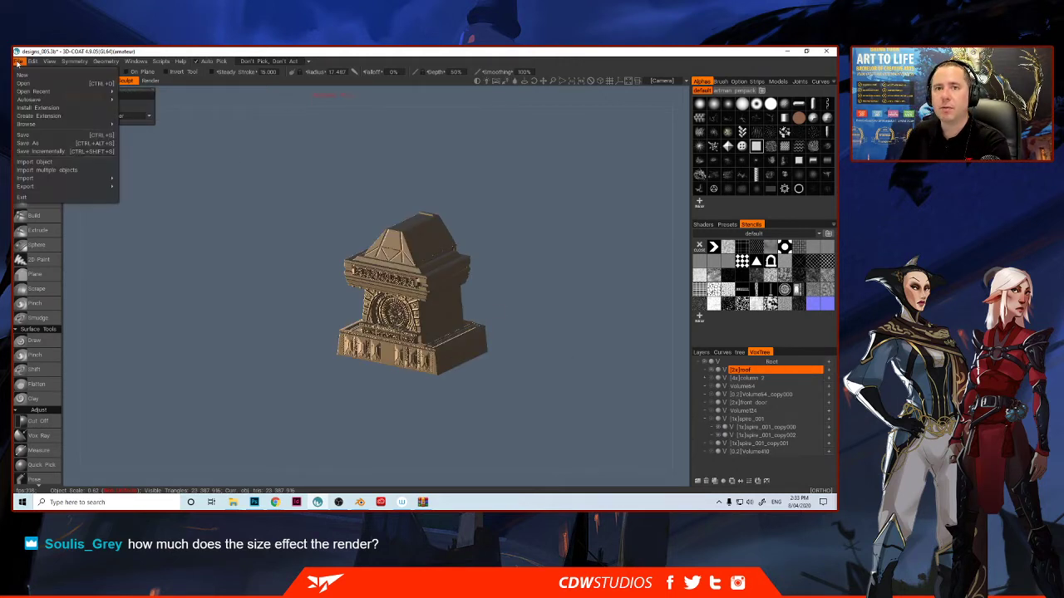
pyautogui.moveTo(36, 187)
pyautogui.click(146, 196)
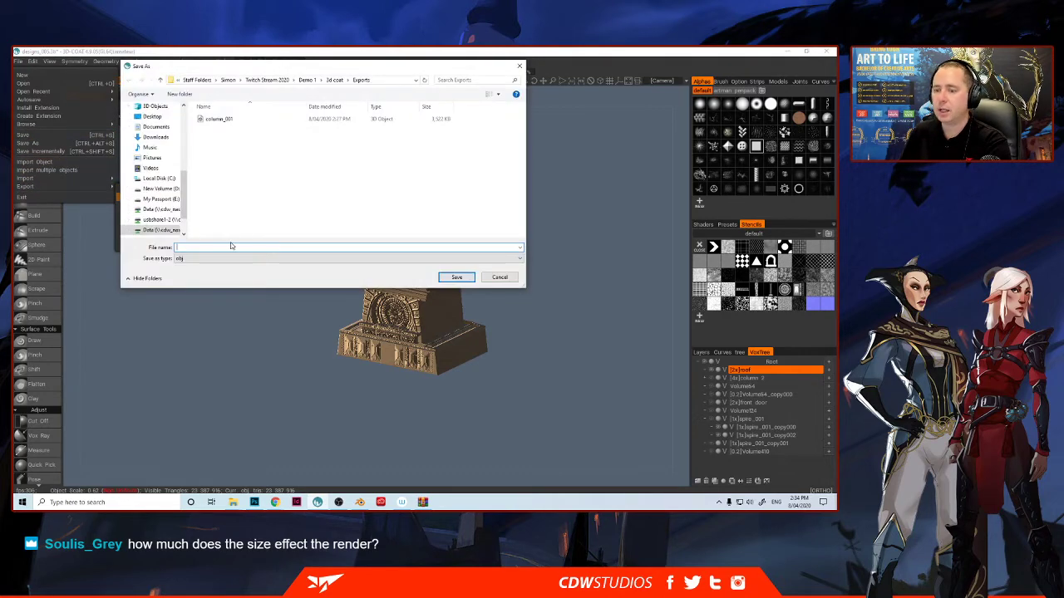
pyautogui.write('mo')
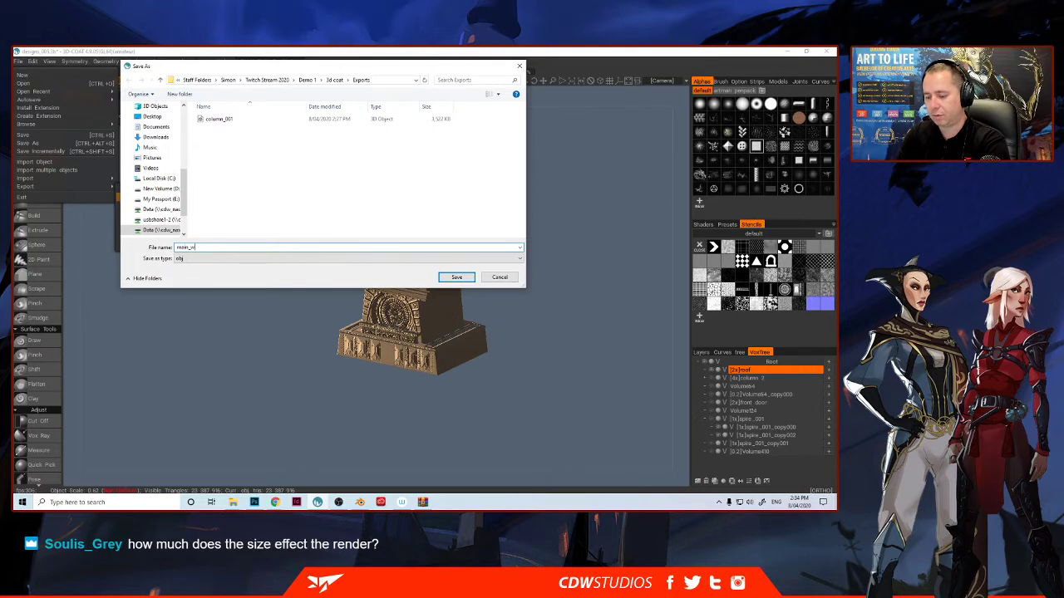
pyautogui.write('do')
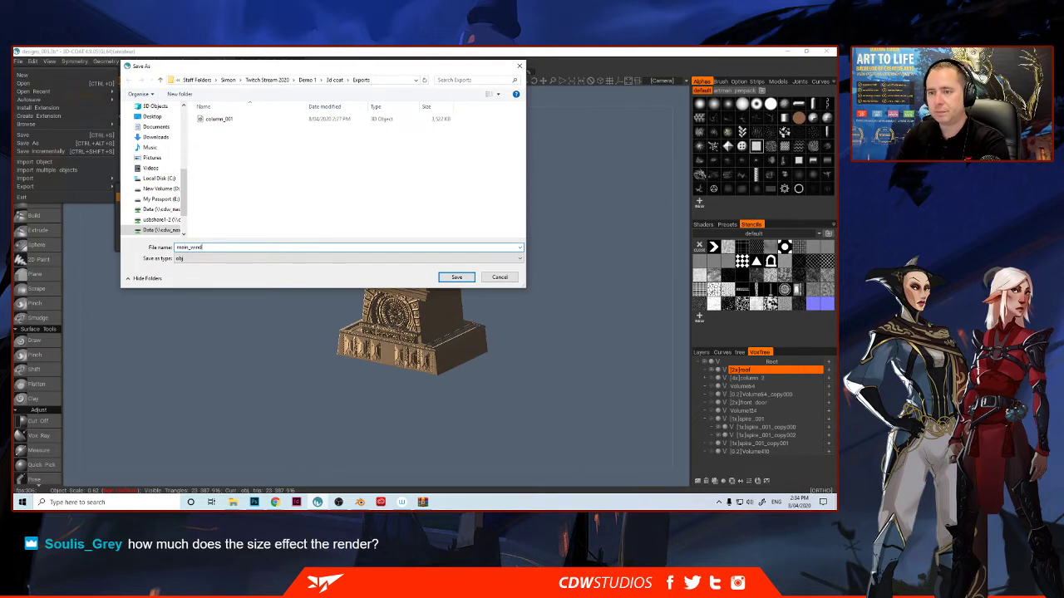
pyautogui.write('w_01')
pyautogui.press('Return')
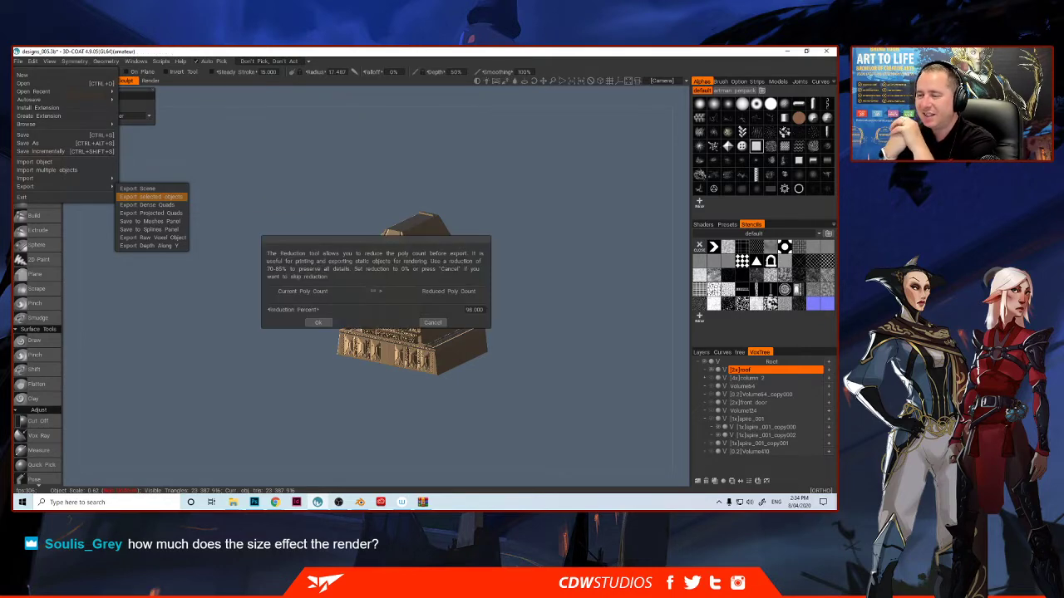
# - Set the export's poly count reduction to 99 percent and run the reduction for the main window piece
pyautogui.hotkey('alt', 'Tab')
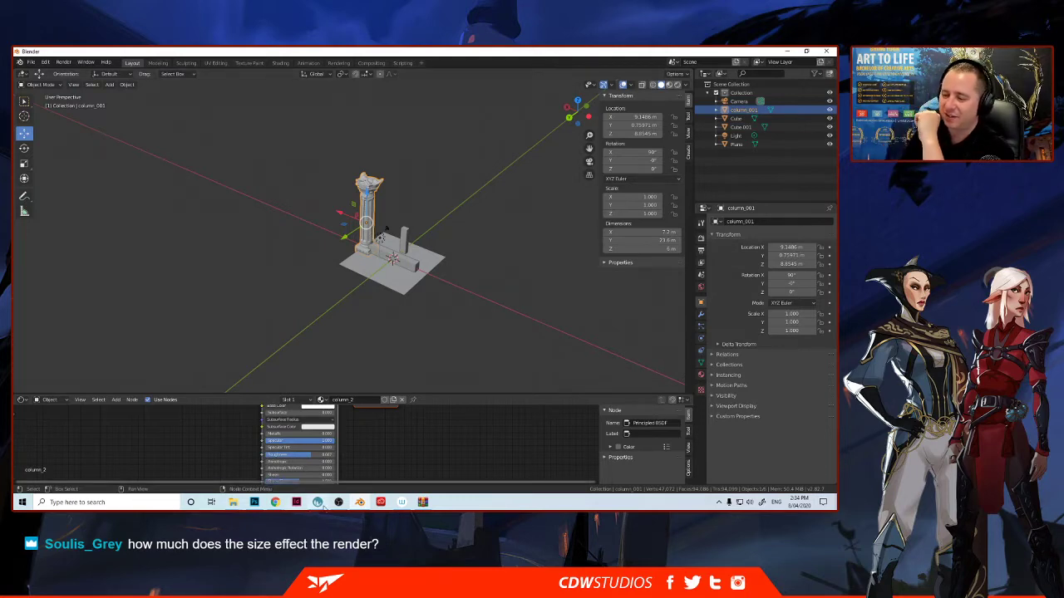
pyautogui.click(319, 504)
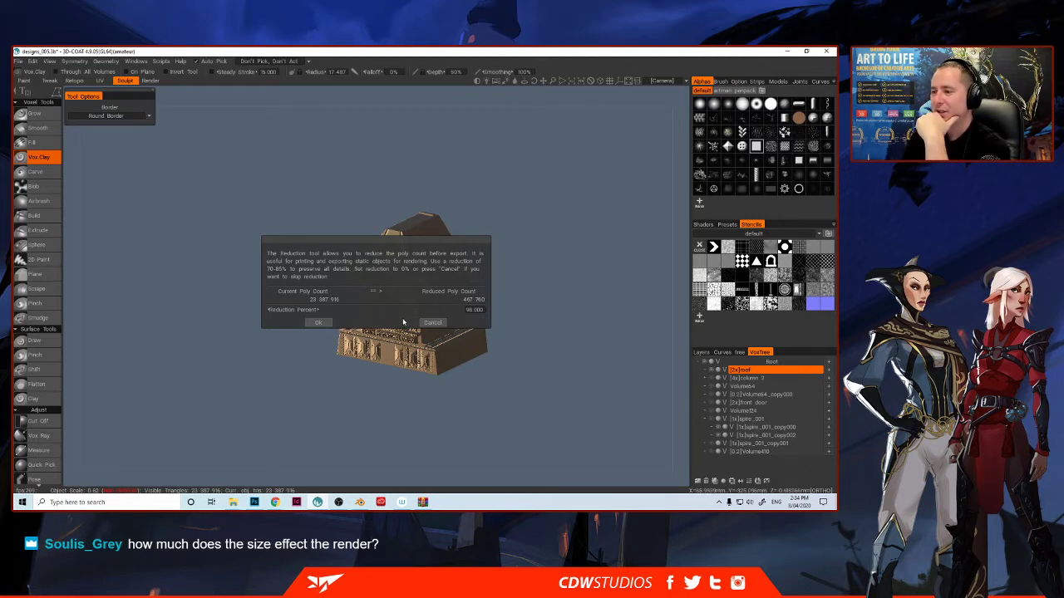
pyautogui.click(456, 310)
pyautogui.write('99')
pyautogui.press('Return')
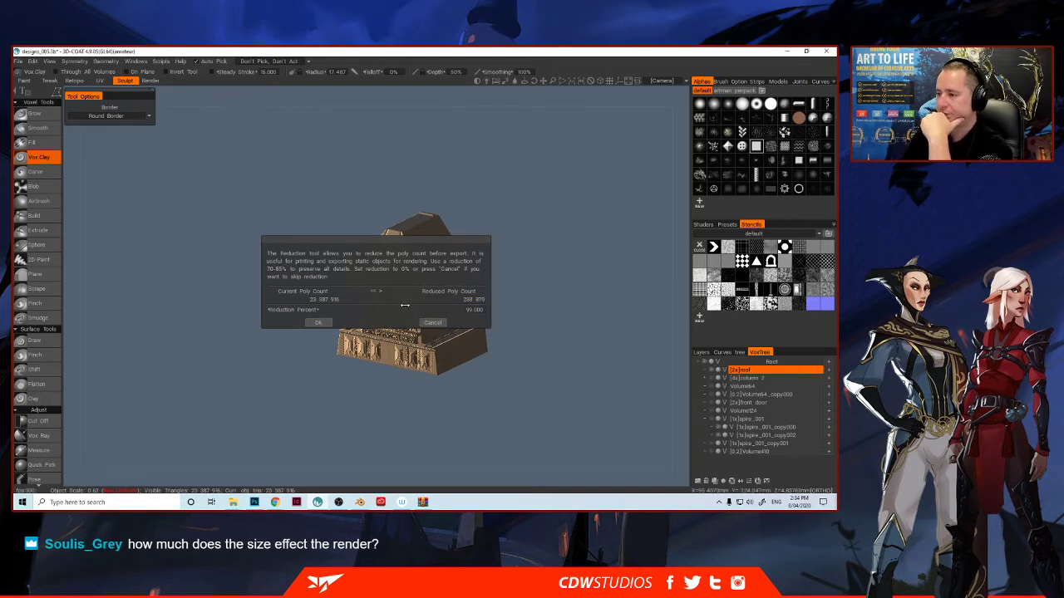
pyautogui.click(325, 323)
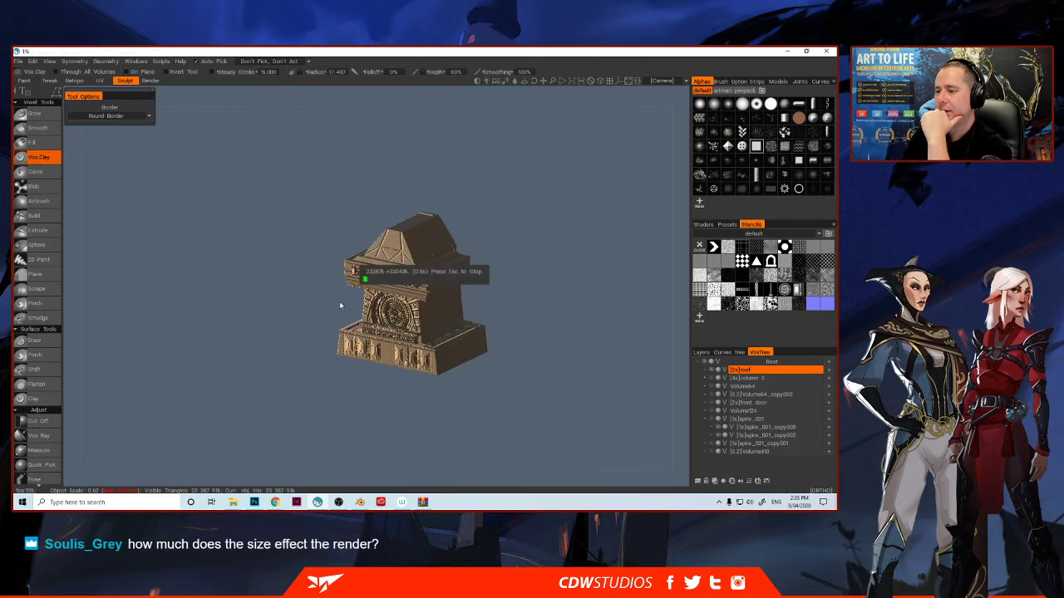
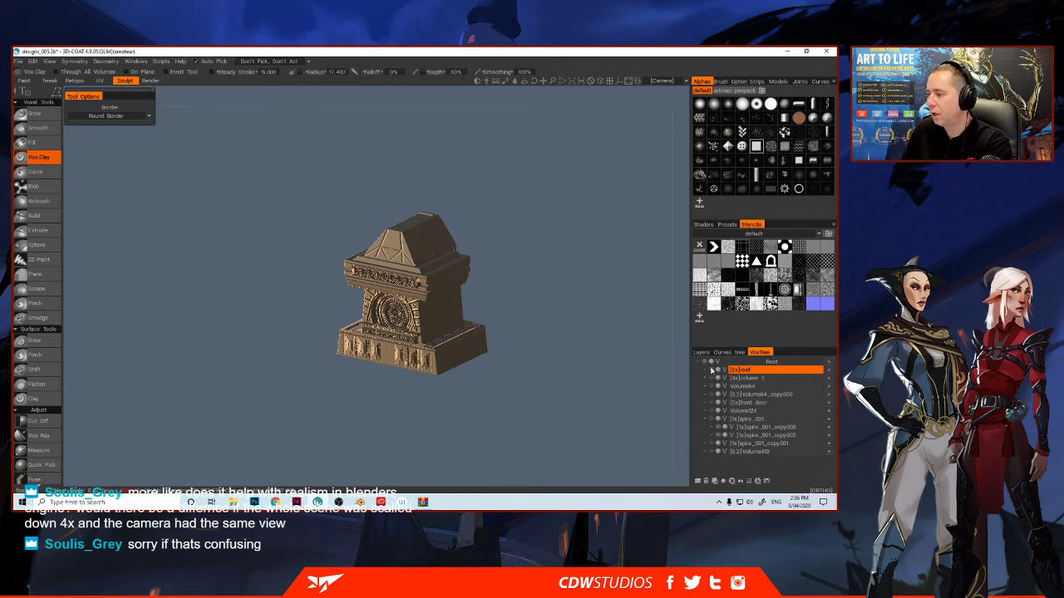
# - Isolate the Volume64 base and export it as an OBJ file named base_piece_001 with a 99 percent reduction
pyautogui.click(712, 371)
pyautogui.click(712, 387)
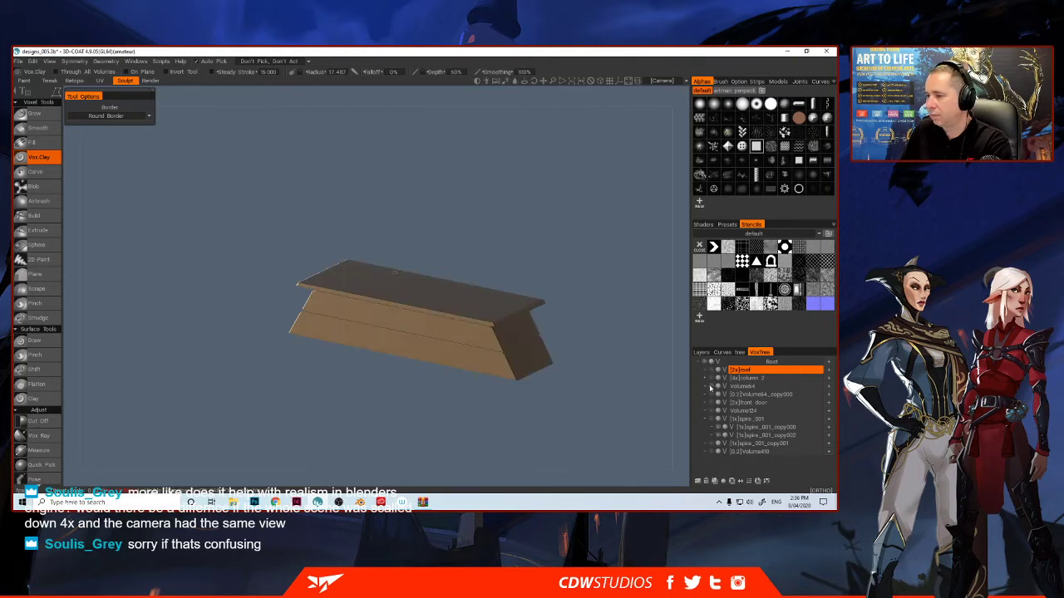
pyautogui.click(742, 386)
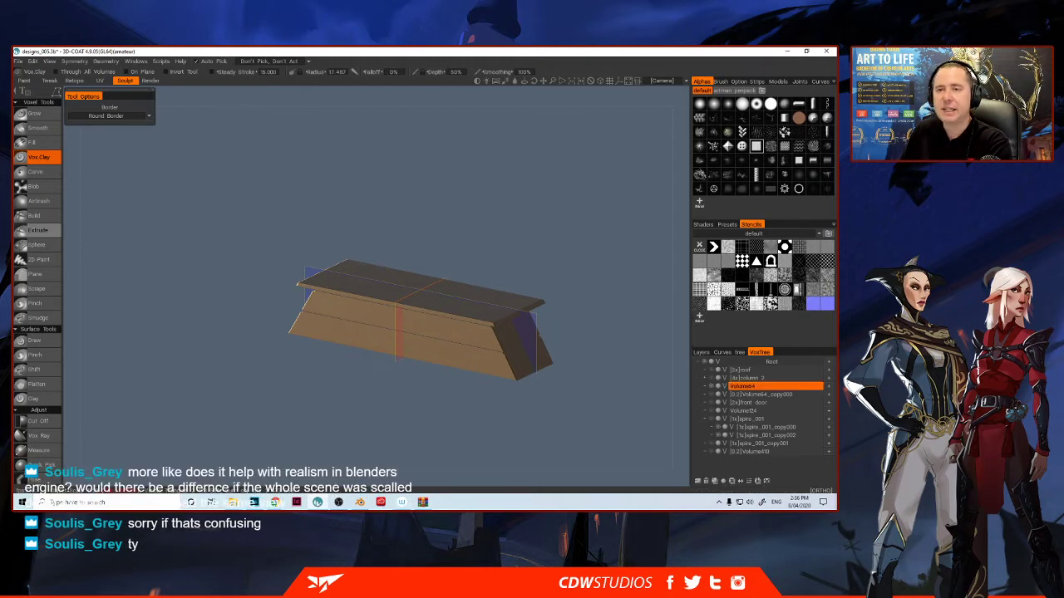
pyautogui.click(17, 62)
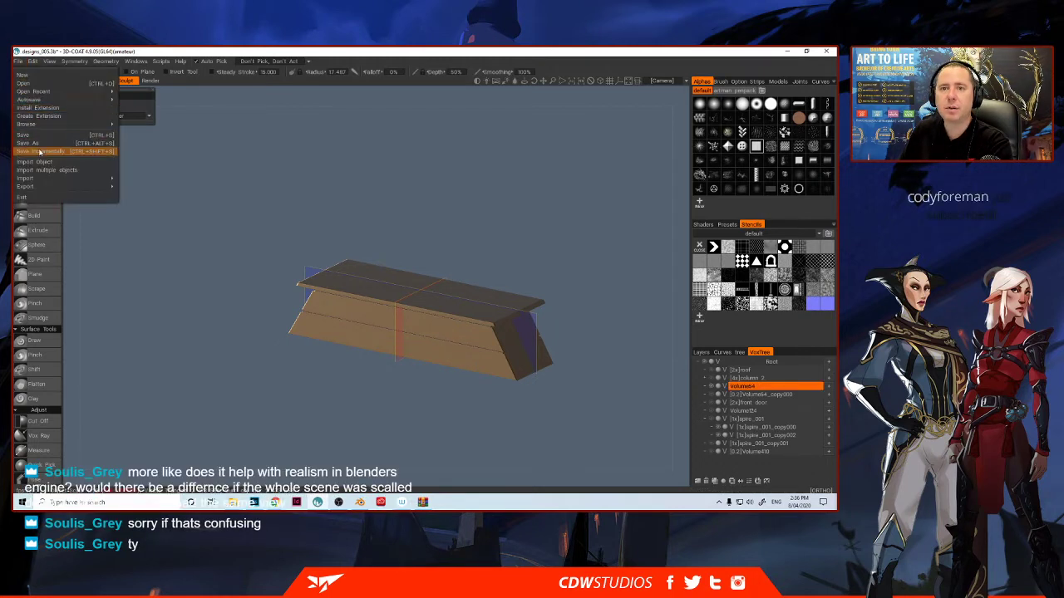
pyautogui.moveTo(37, 180)
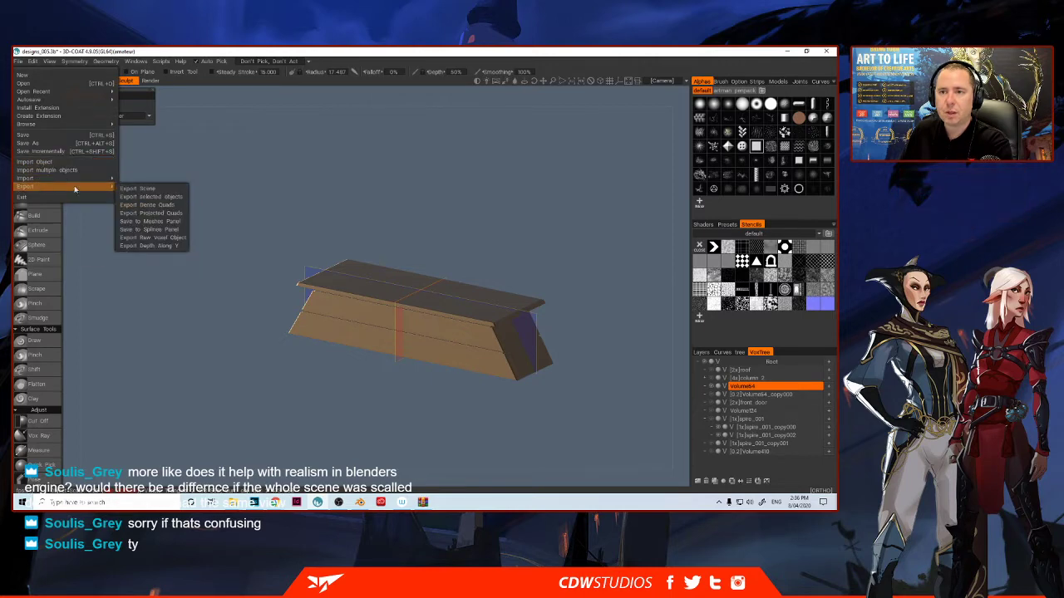
pyautogui.click(174, 197)
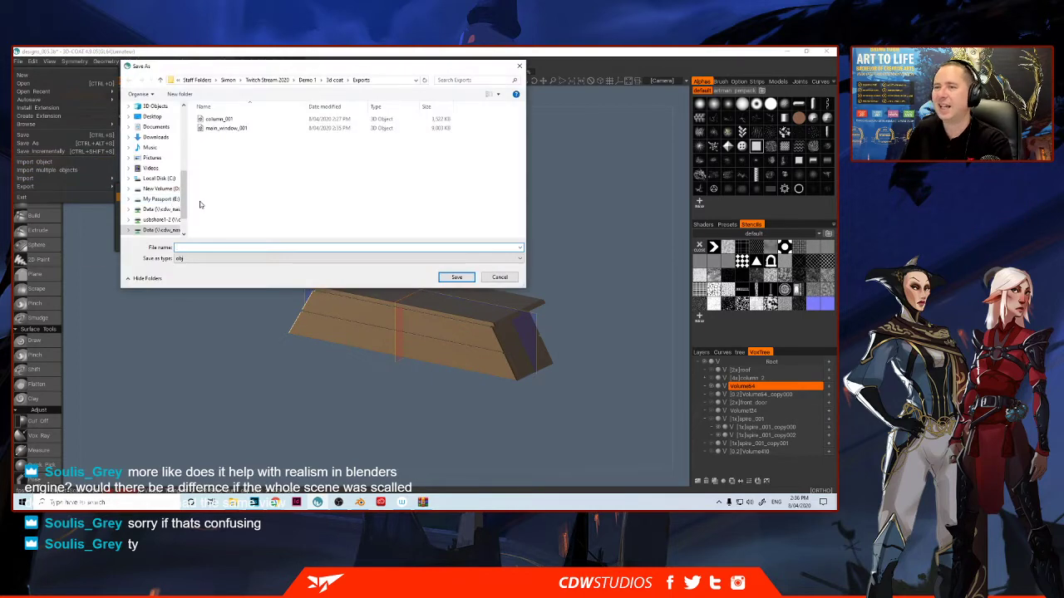
pyautogui.write('base_p')
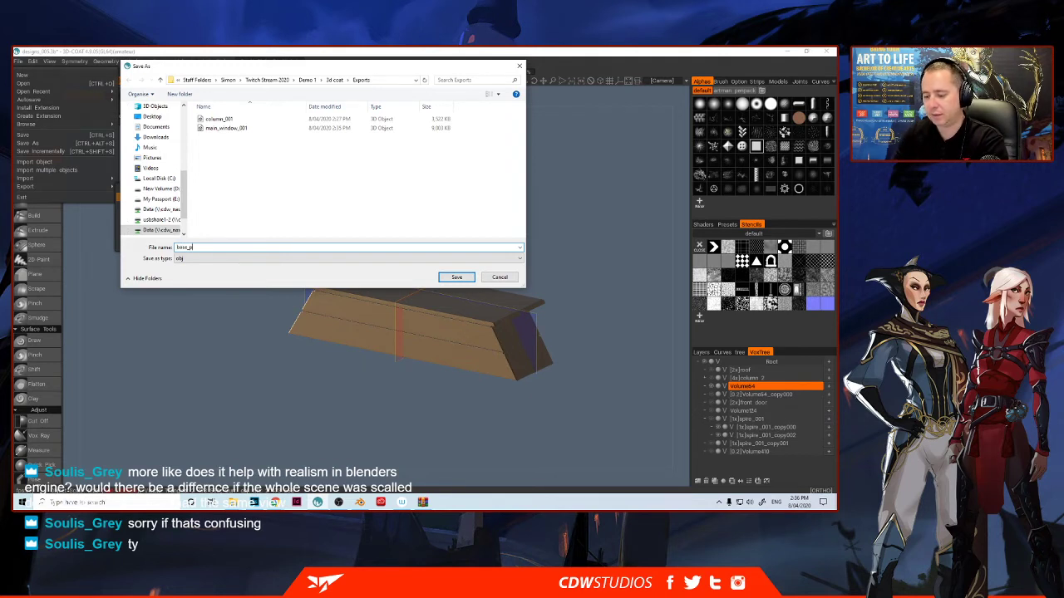
pyautogui.write('iece_001')
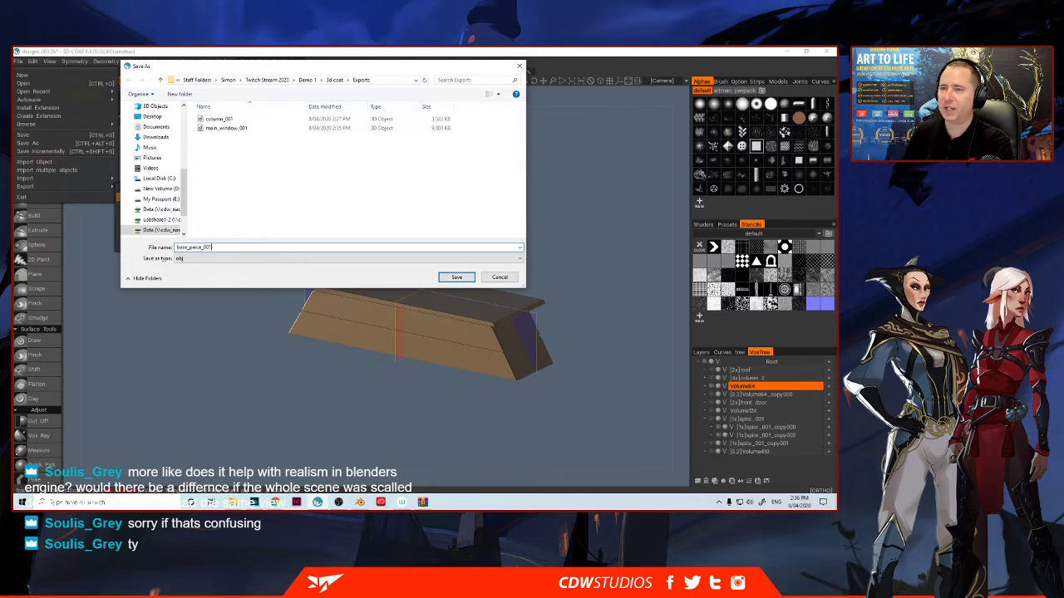
pyautogui.click(456, 277)
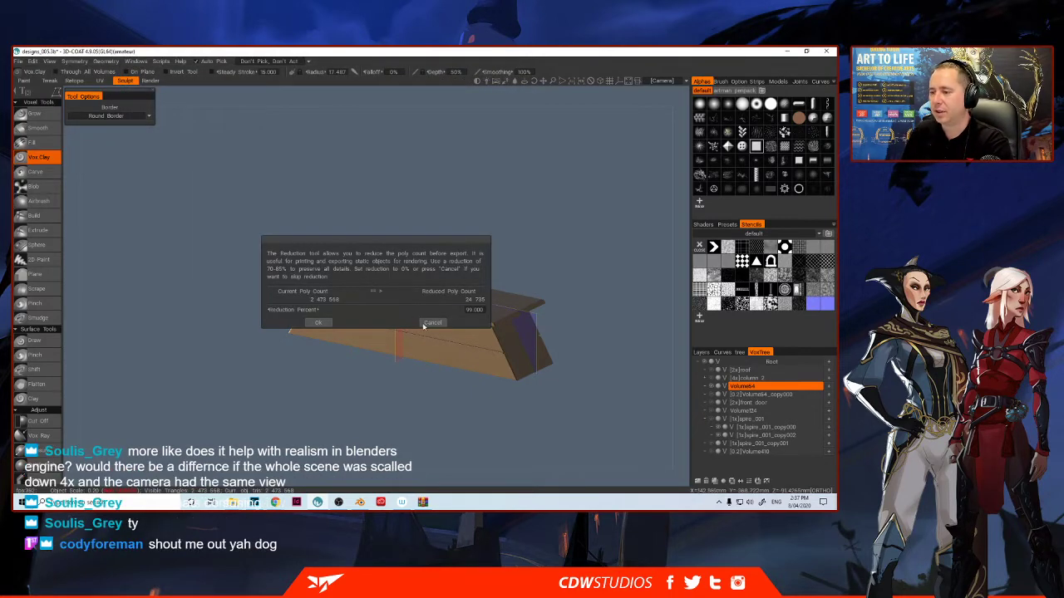
pyautogui.click(317, 322)
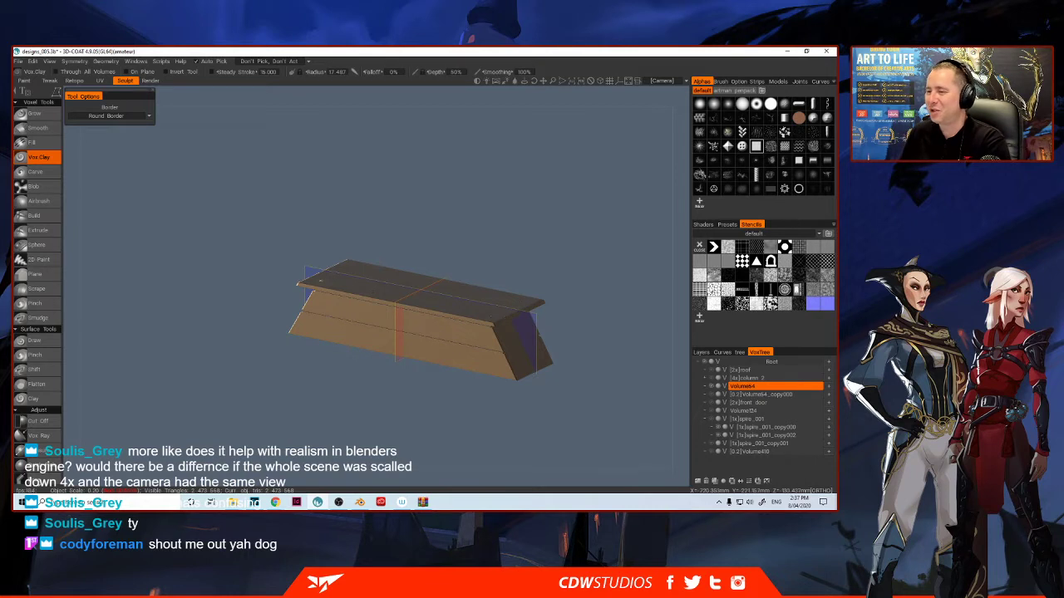
# - Isolate the Volume64_copy000 tower and export it as an OBJ file named giant_temple_001 with a 99 percent reduction
pyautogui.click(712, 396)
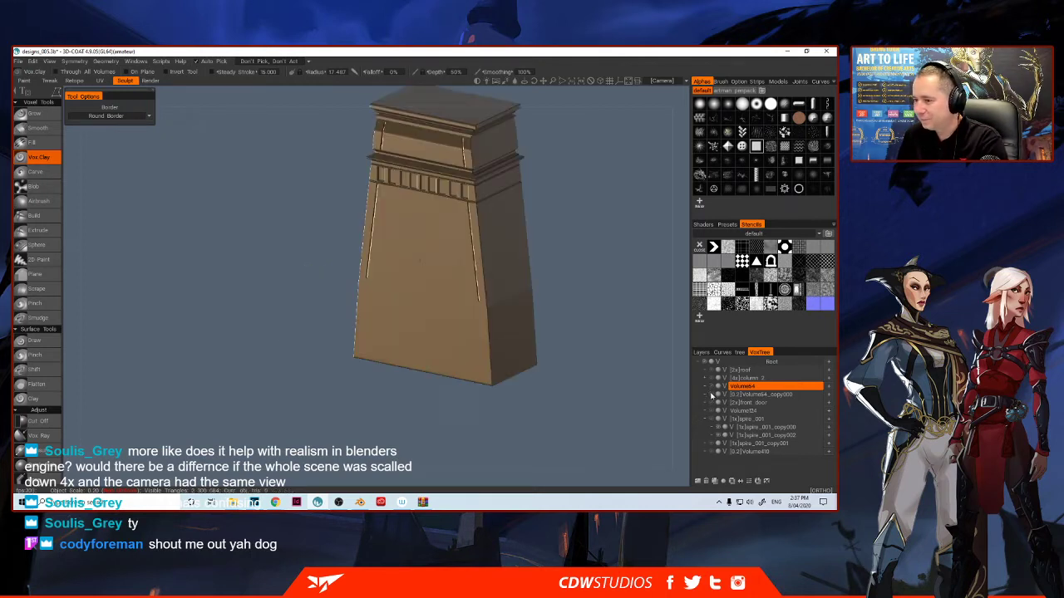
pyautogui.click(752, 394)
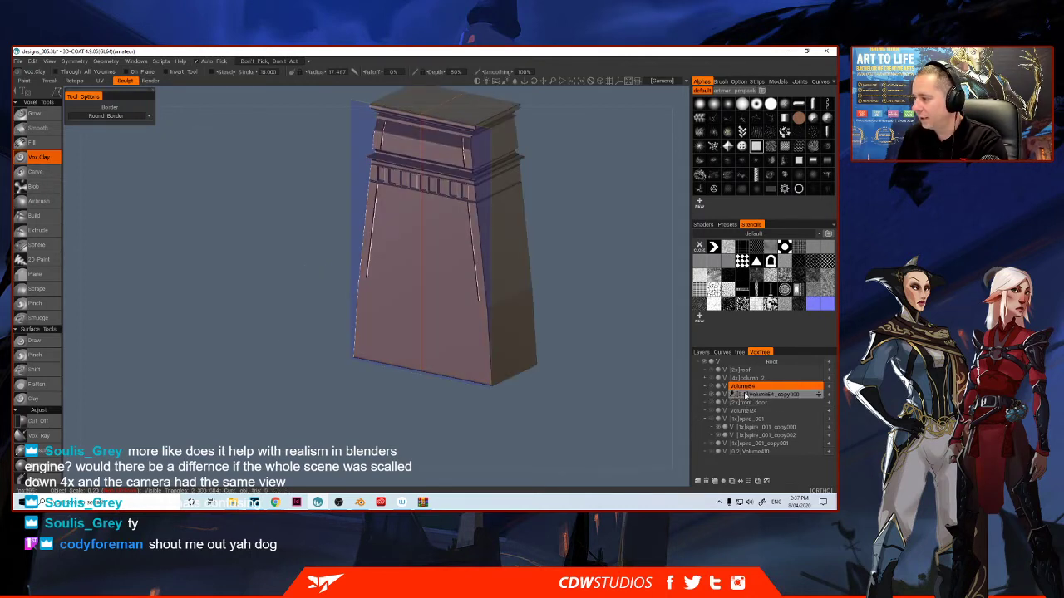
pyautogui.click(18, 61)
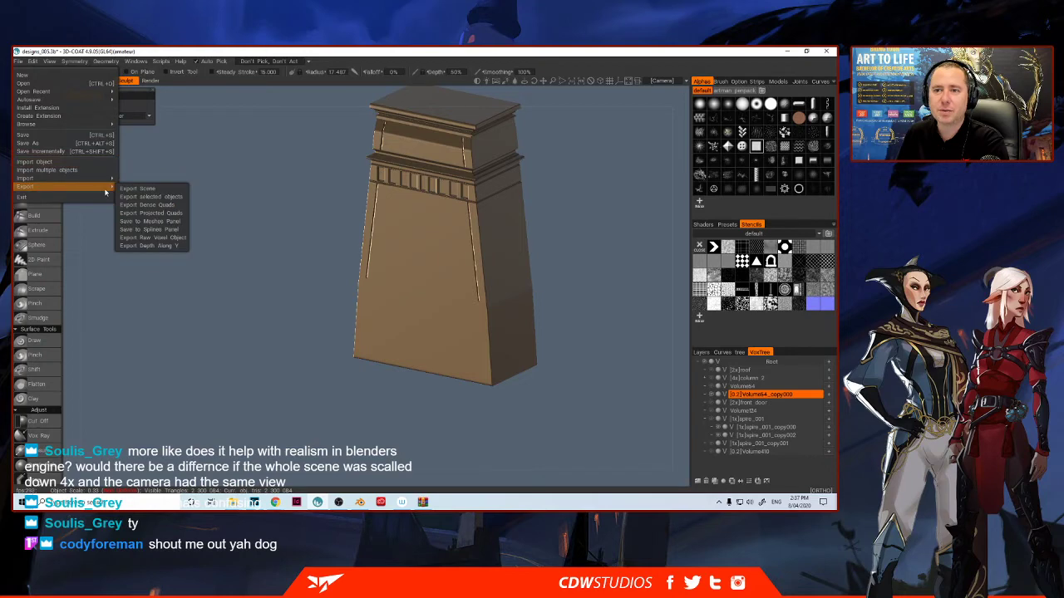
pyautogui.click(149, 190)
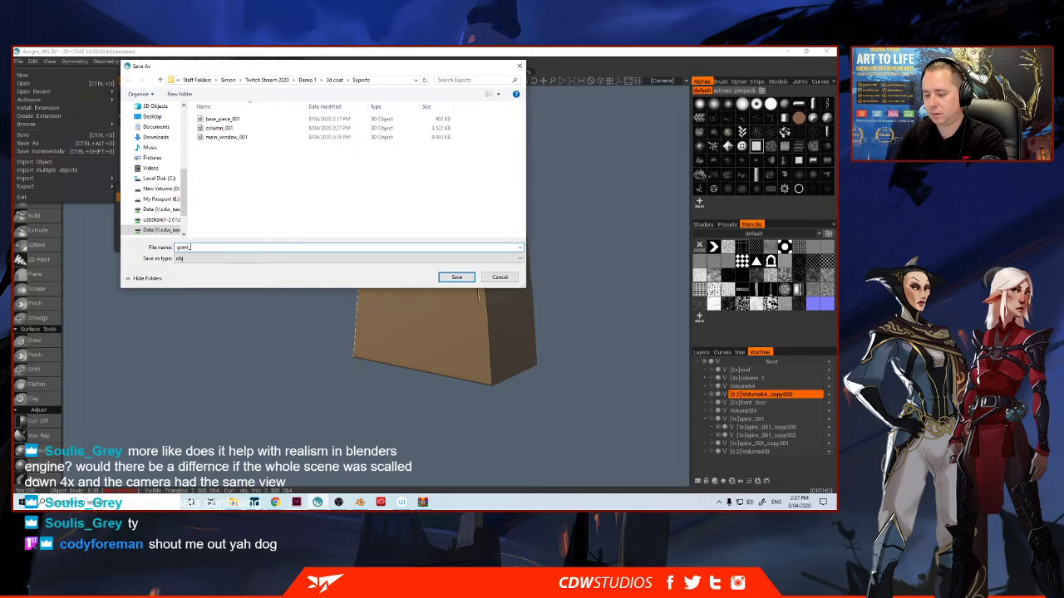
pyautogui.write('giant_temple')
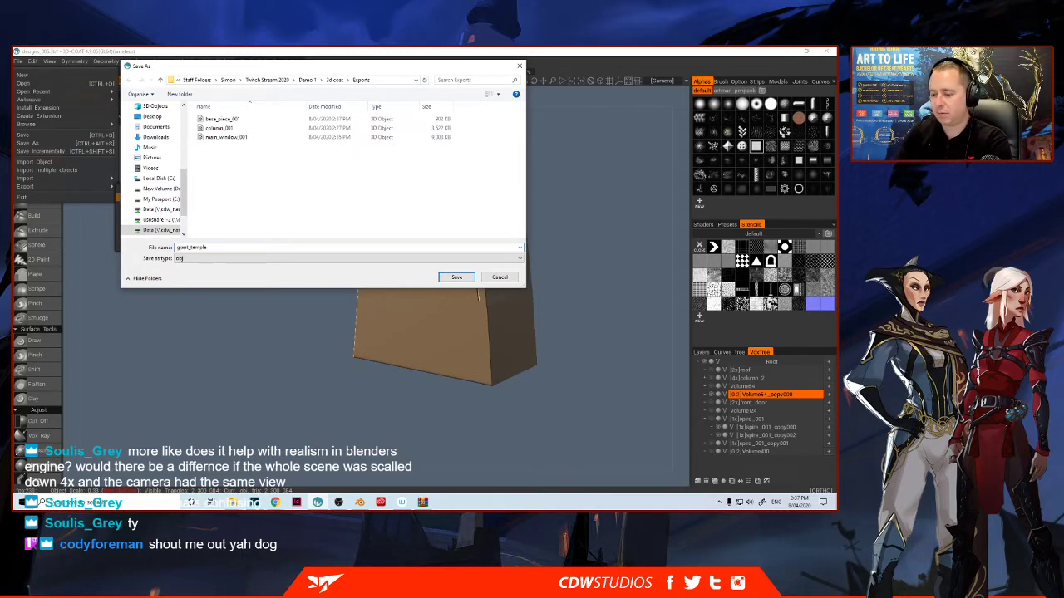
pyautogui.write('_001')
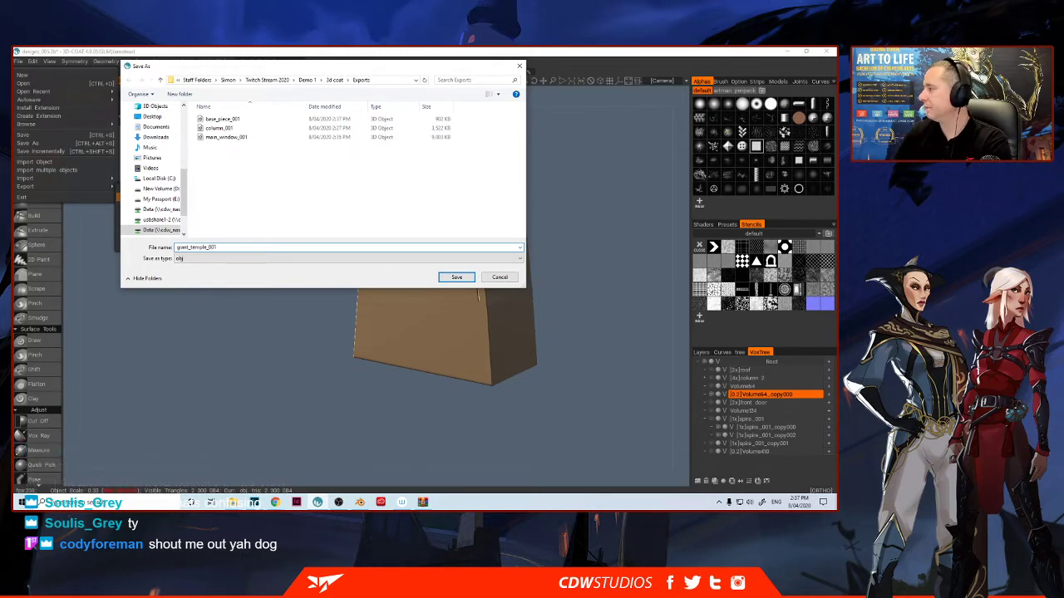
pyautogui.click(457, 278)
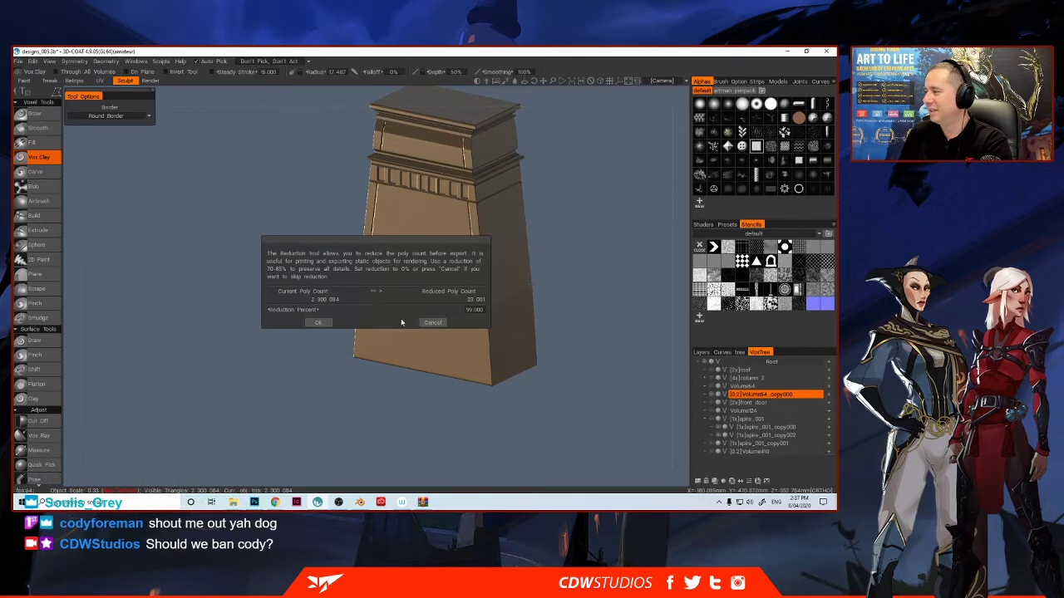
pyautogui.click(317, 322)
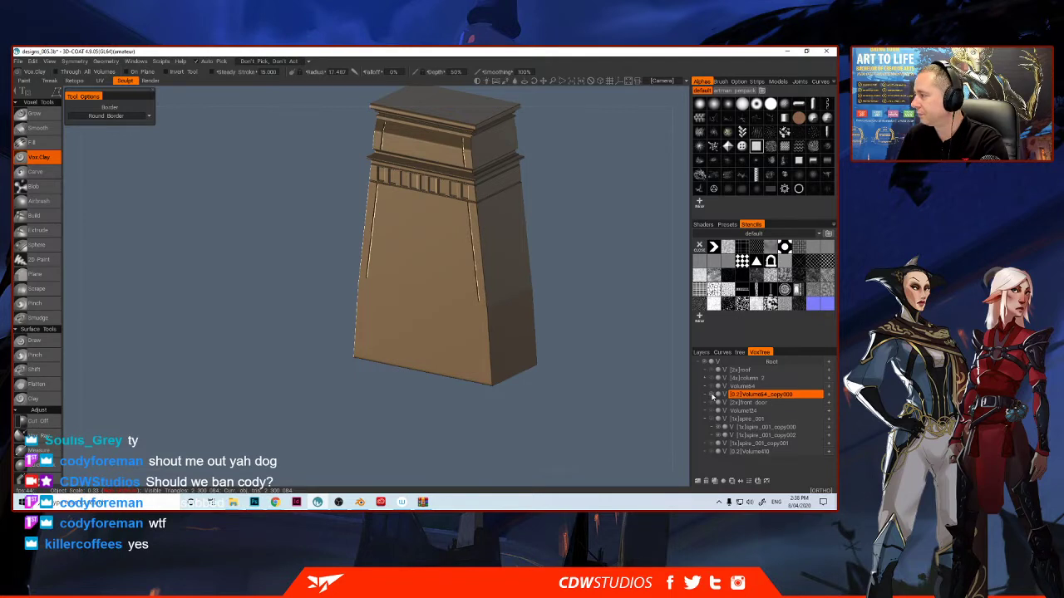
# - Hide the exported Volume64_copy000 tower
pyautogui.click(712, 396)
pyautogui.click(712, 396)
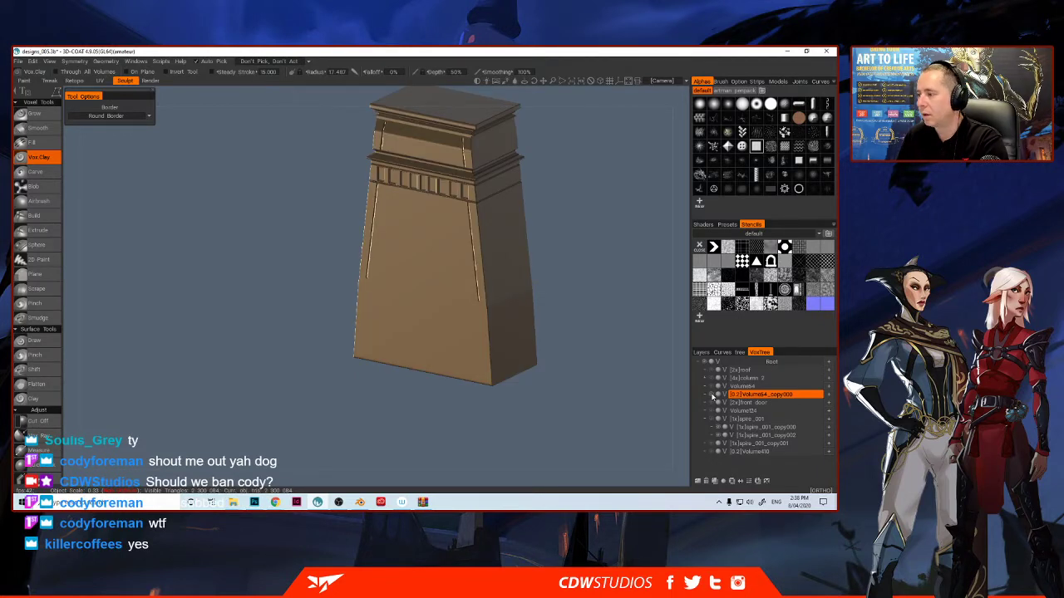
pyautogui.click(713, 396)
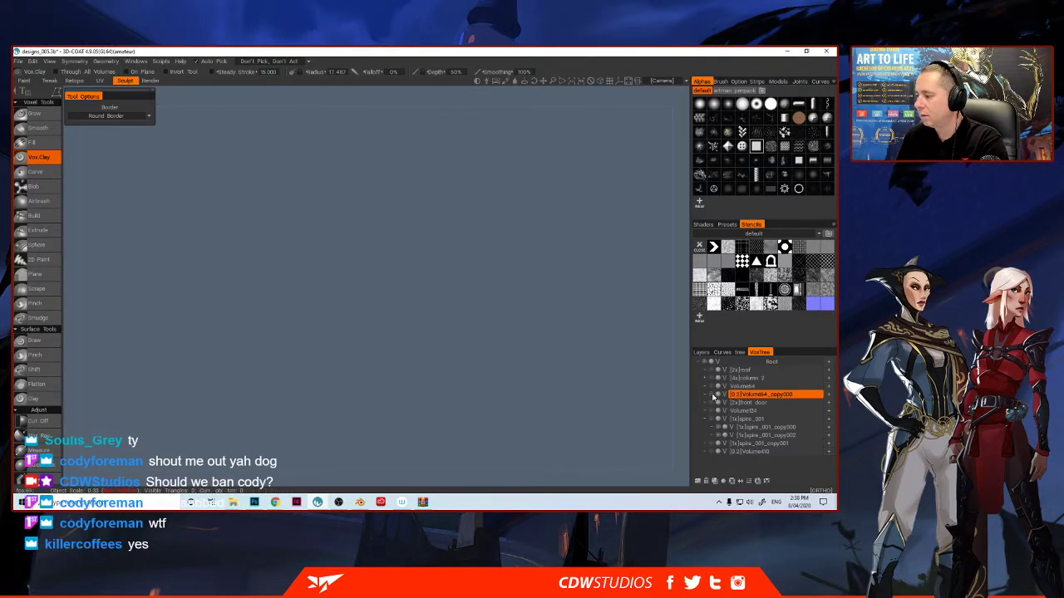
# - Check the remaining temple volumes by showing and hiding them individually, leaving only the front door visible
pyautogui.click(713, 401)
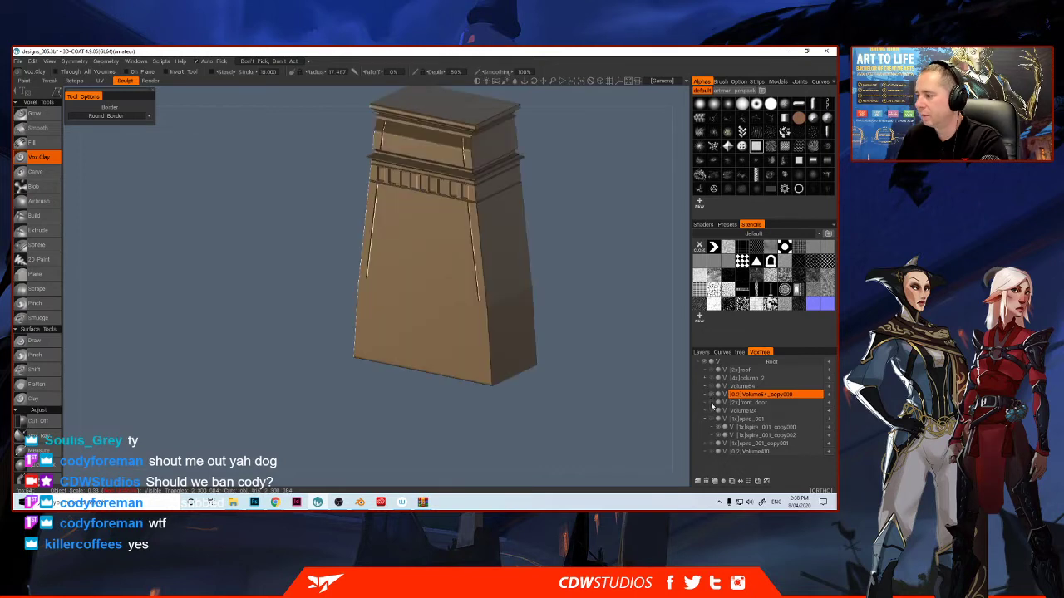
pyautogui.click(711, 404)
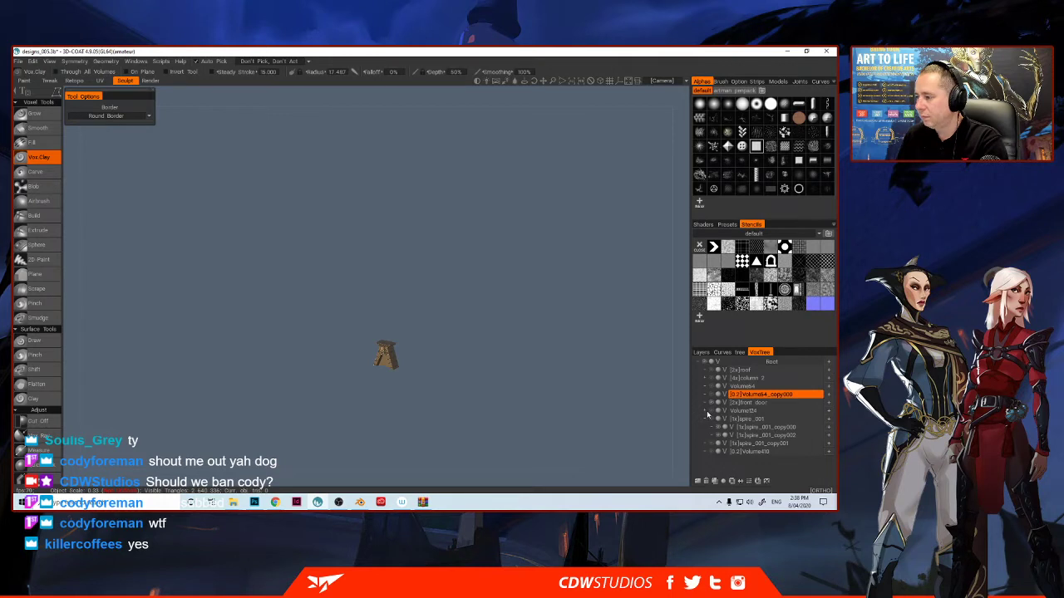
pyautogui.click(712, 412)
pyautogui.click(712, 411)
pyautogui.click(713, 420)
pyautogui.click(712, 419)
pyautogui.click(712, 445)
pyautogui.click(711, 445)
pyautogui.click(710, 452)
pyautogui.click(709, 452)
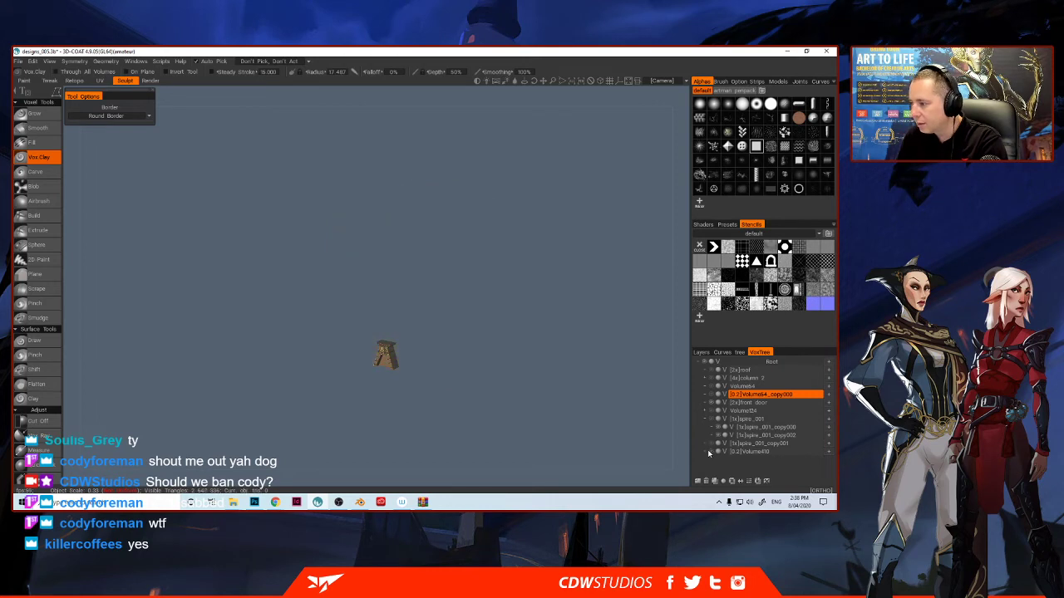
pyautogui.click(711, 397)
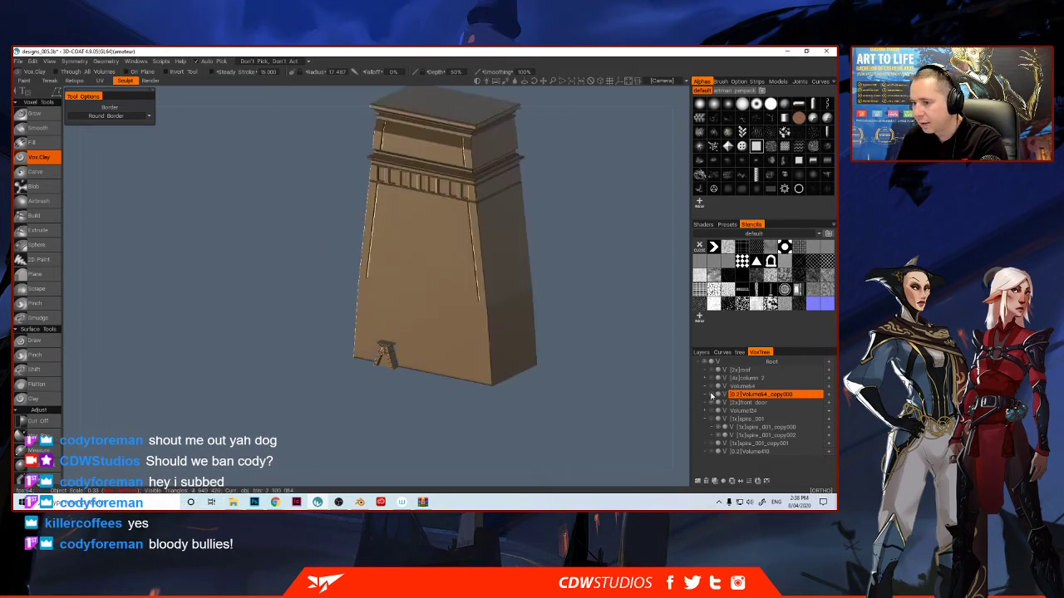
pyautogui.click(712, 397)
pyautogui.click(711, 388)
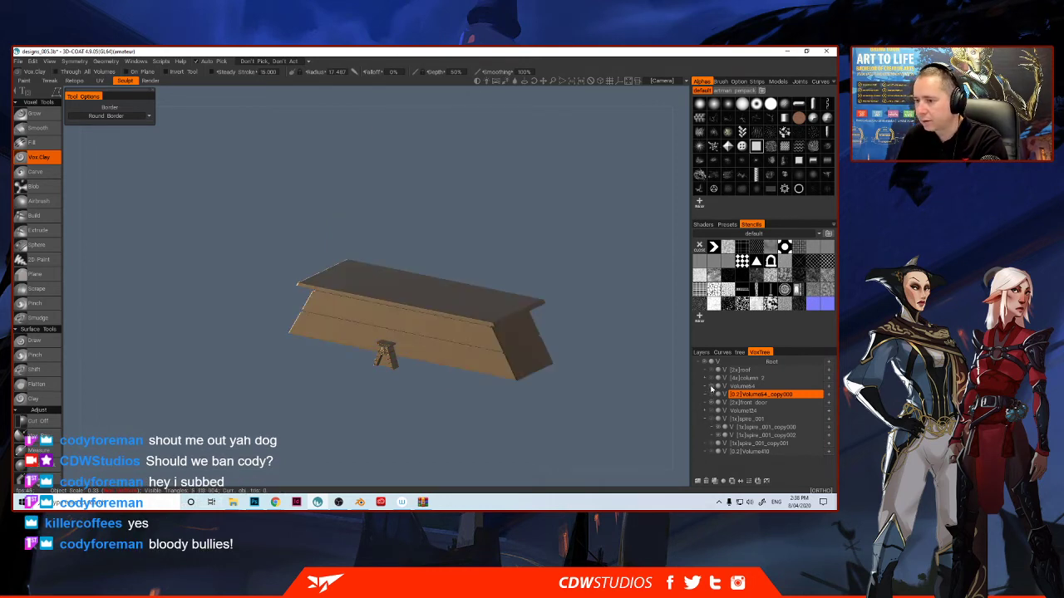
pyautogui.click(711, 388)
# - Export the front door volume as an OBJ file named front_door_001 with a 99 percent reduction
pyautogui.click(716, 403)
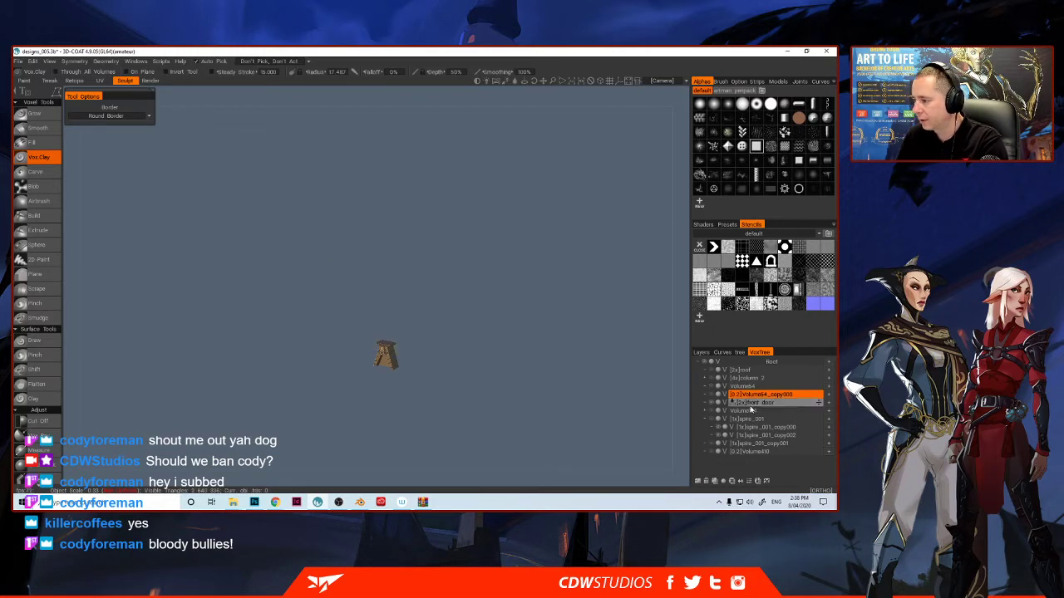
pyautogui.click(17, 61)
pyautogui.moveTo(29, 187)
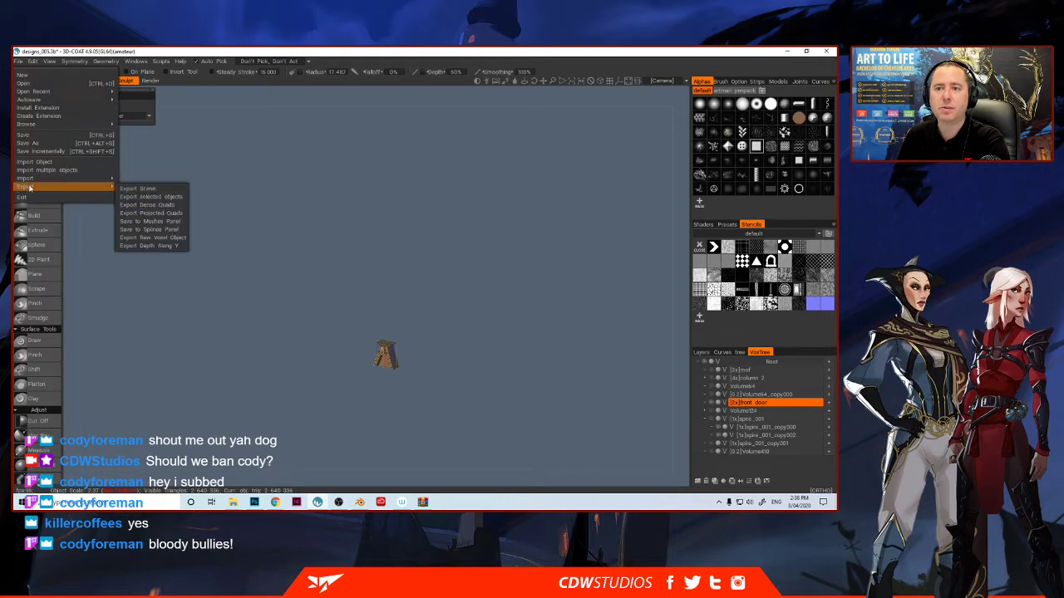
pyautogui.click(137, 196)
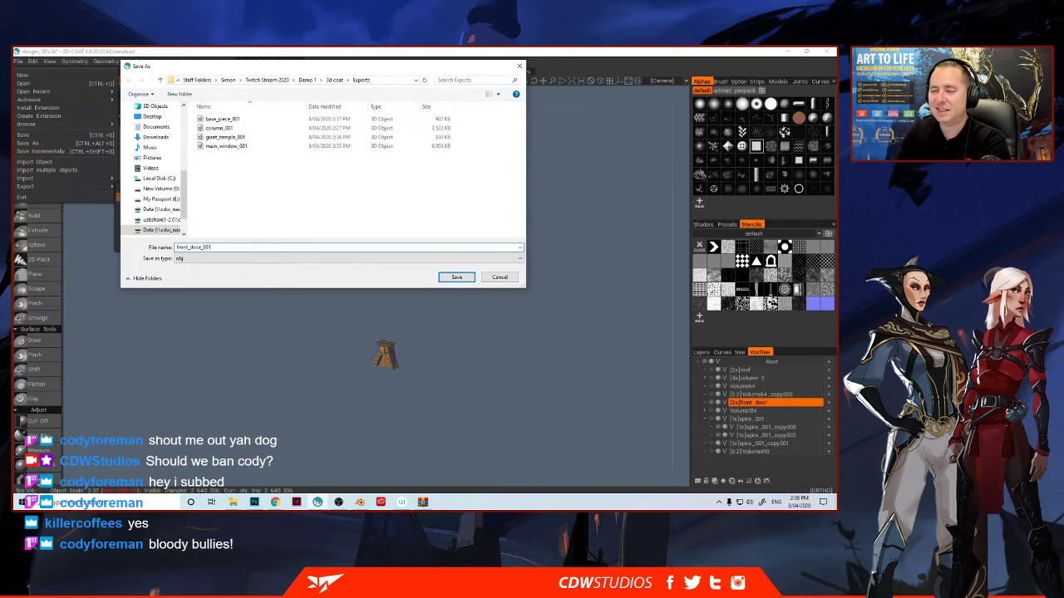
pyautogui.press('Return')
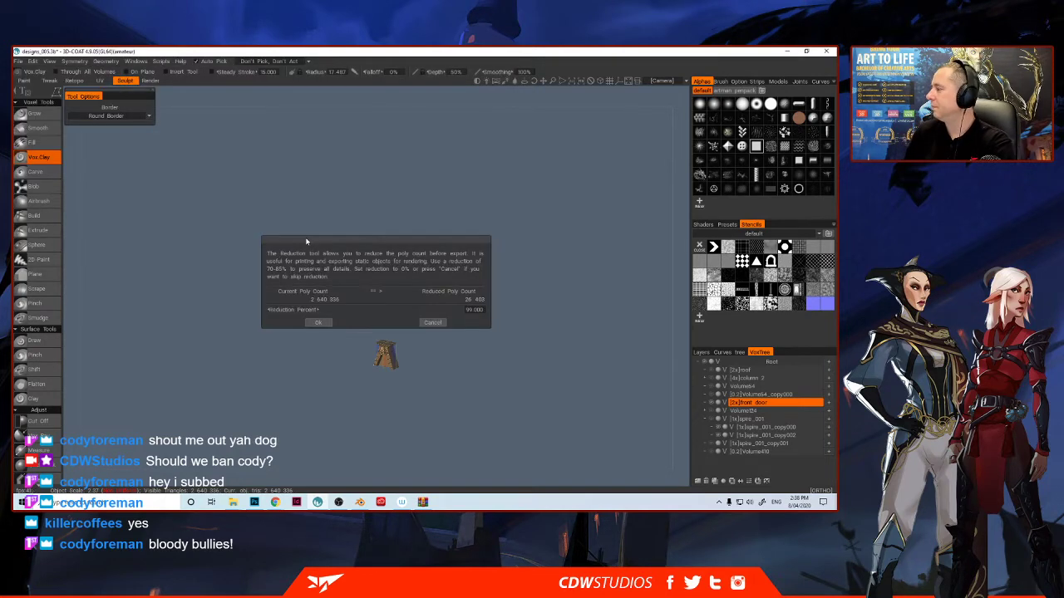
pyautogui.click(318, 323)
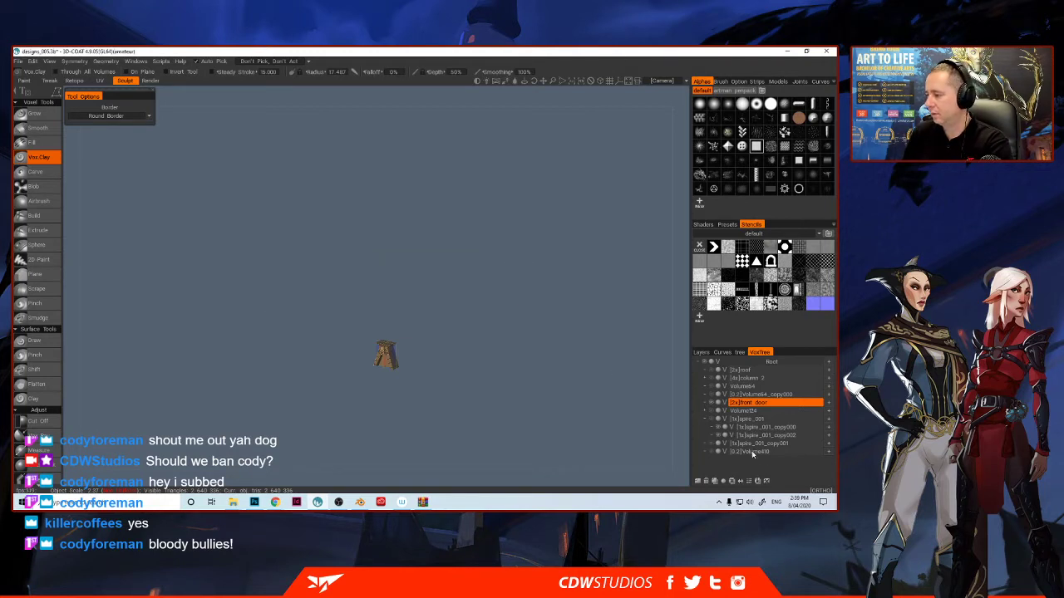
# - Isolate the spire_001 volume by hiding its two child copies and make it the active volume
pyautogui.click(712, 410)
pyautogui.click(713, 410)
pyautogui.click(713, 420)
pyautogui.click(712, 420)
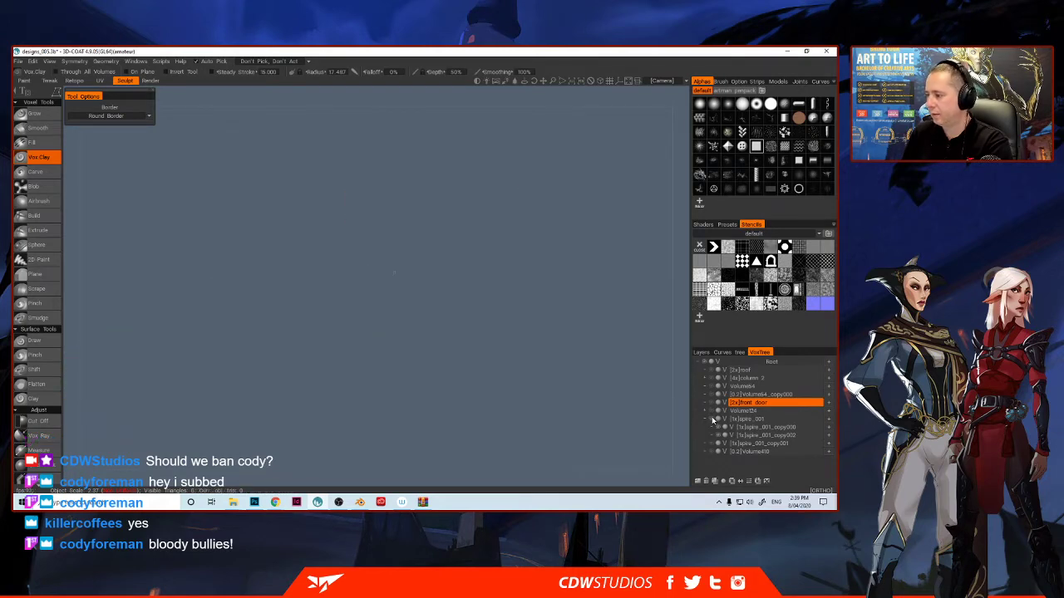
pyautogui.click(712, 420)
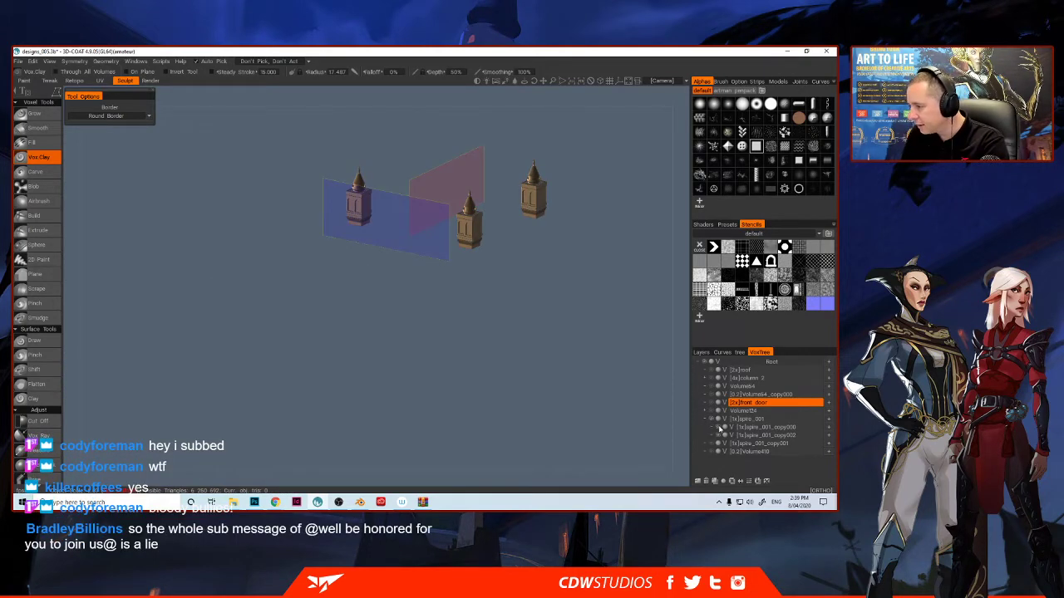
pyautogui.click(718, 427)
pyautogui.click(720, 435)
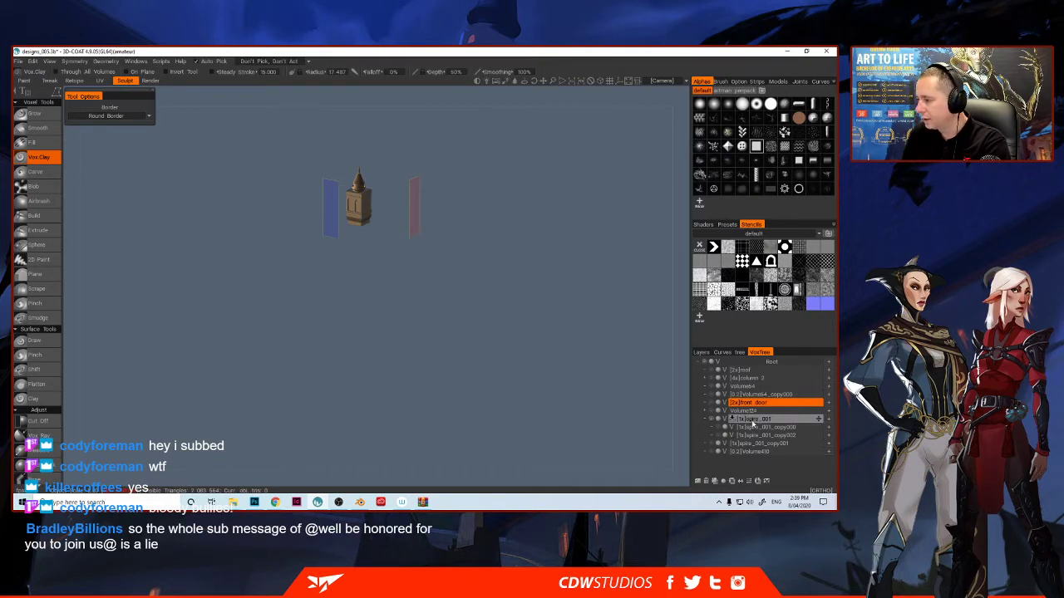
pyautogui.click(748, 418)
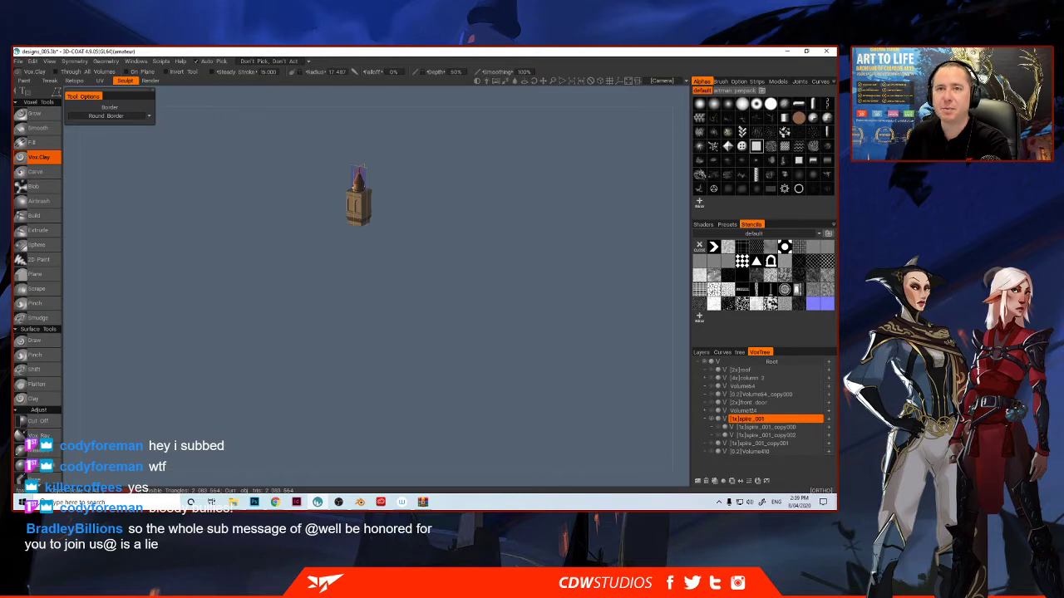
# - Export the isolated spire as an OBJ file named small_spire_001 with a 99 percent reduction
pyautogui.click(18, 62)
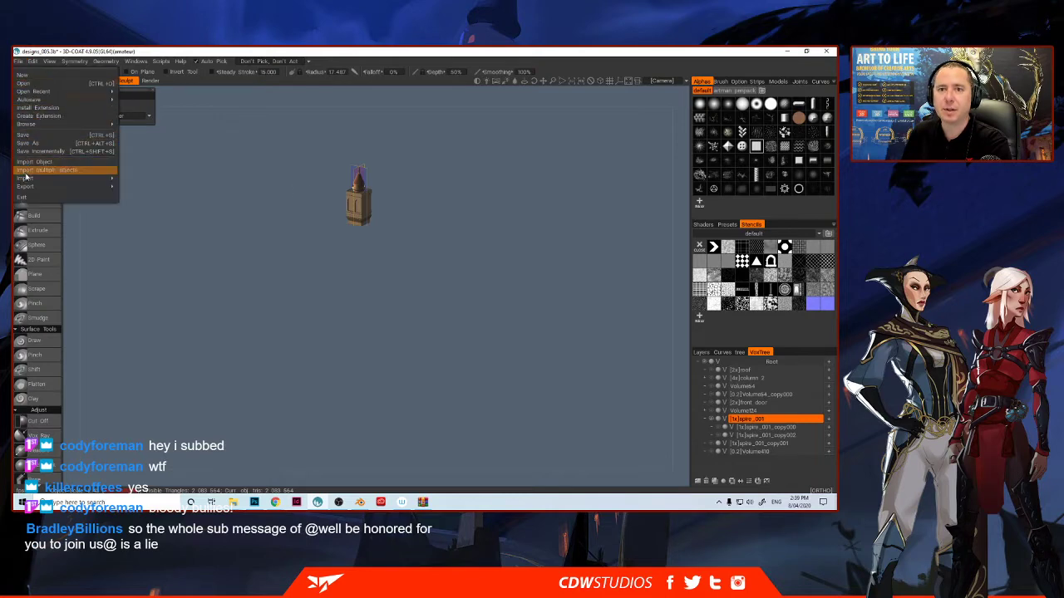
pyautogui.moveTo(29, 185)
pyautogui.click(158, 198)
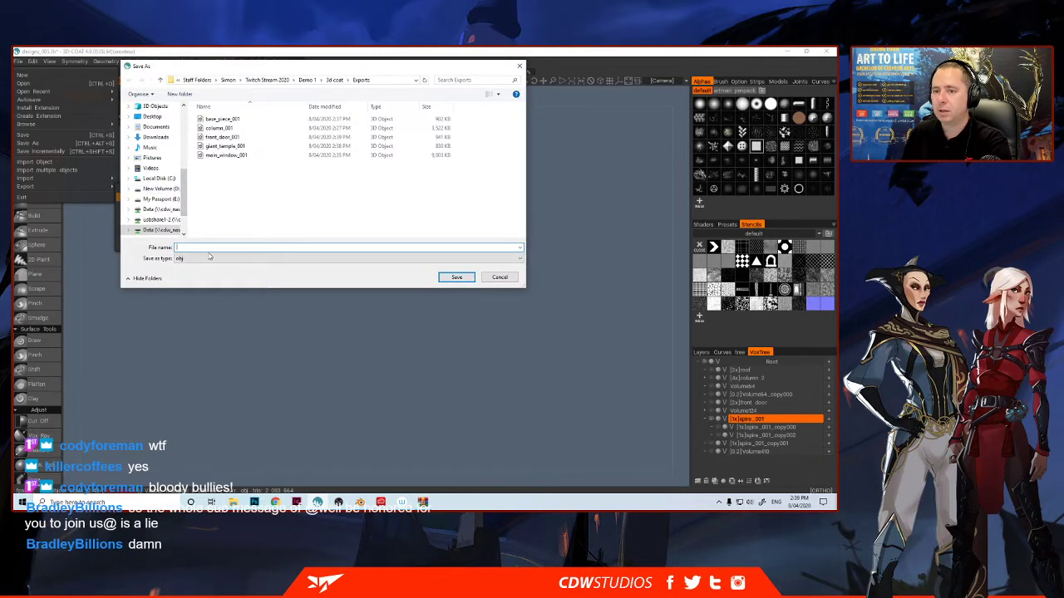
pyautogui.write('sme')
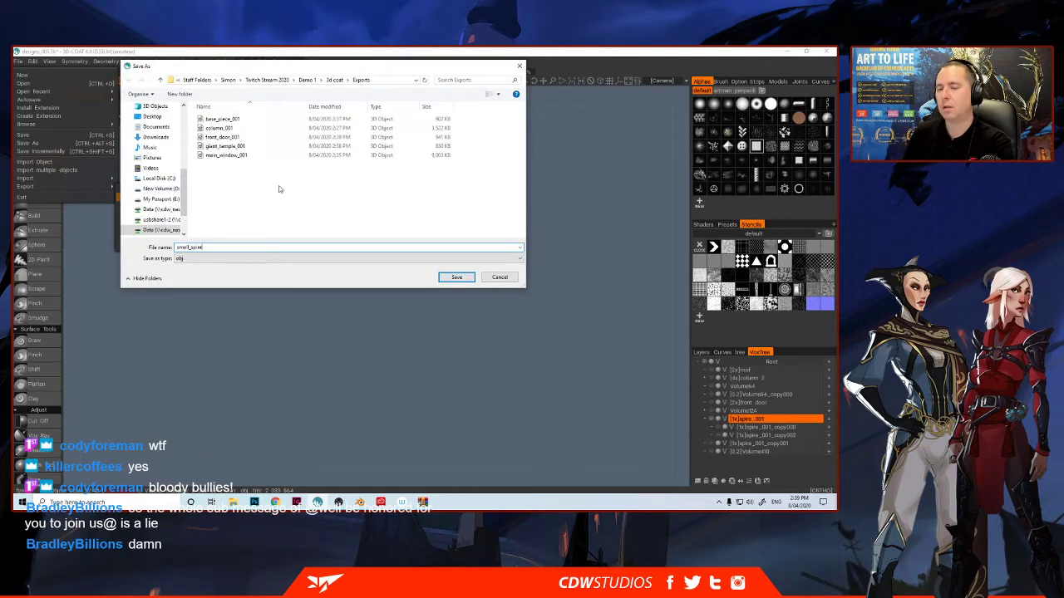
pyautogui.write('_')
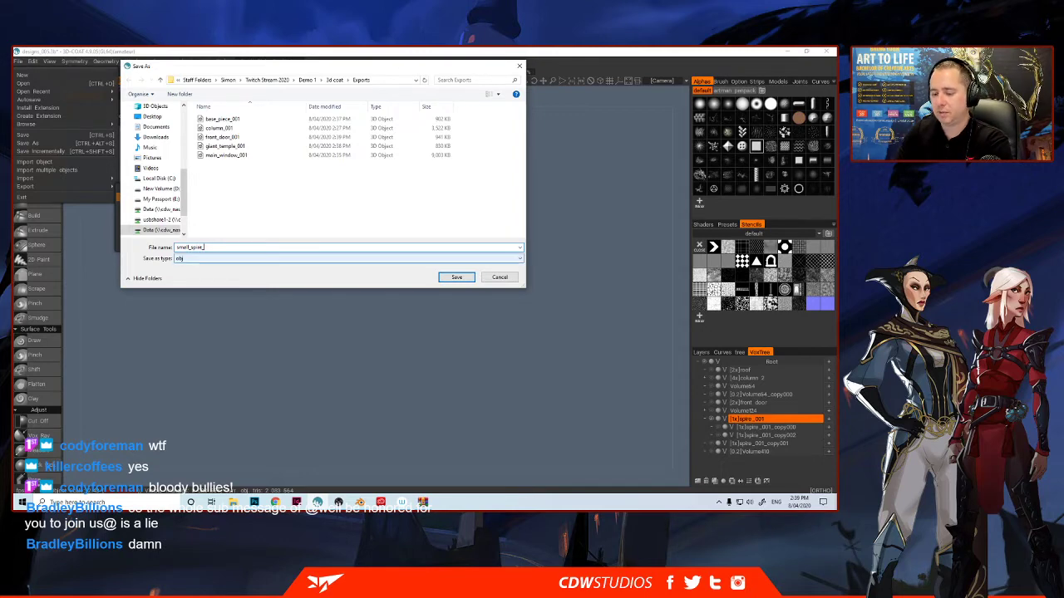
pyautogui.write('001')
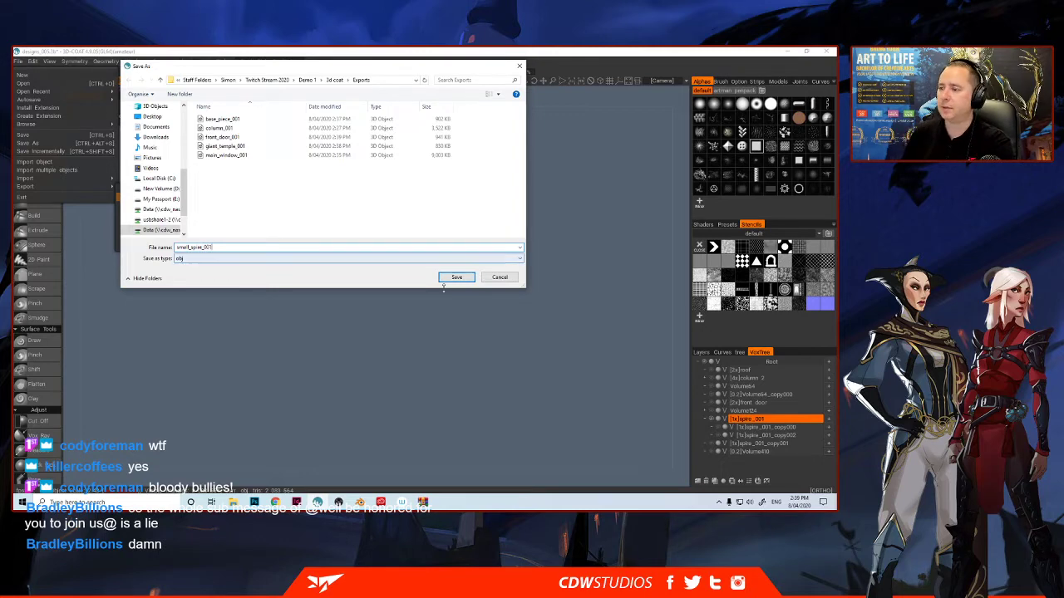
pyautogui.click(456, 276)
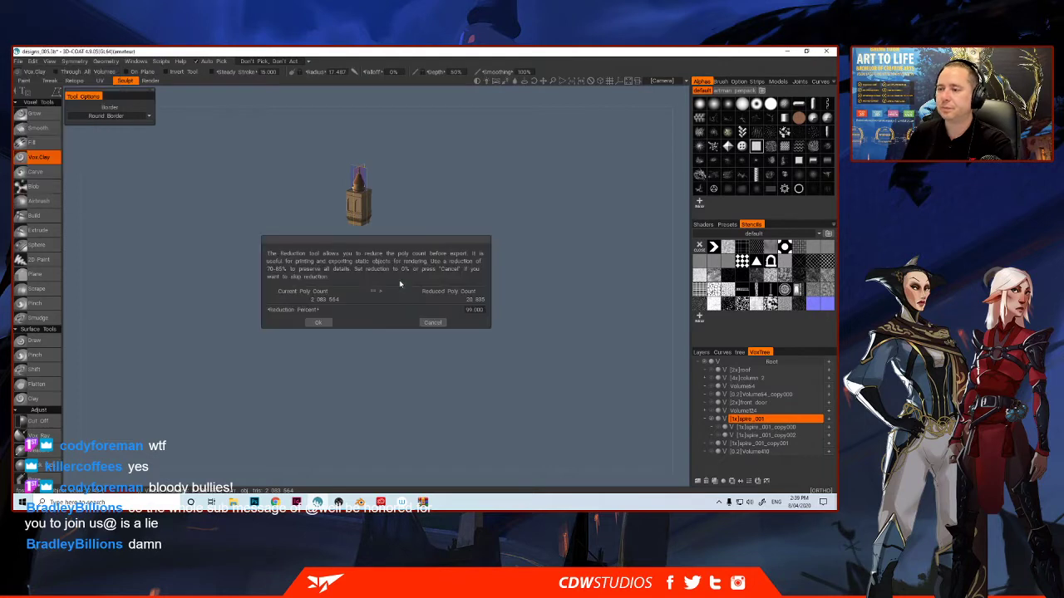
pyautogui.click(319, 323)
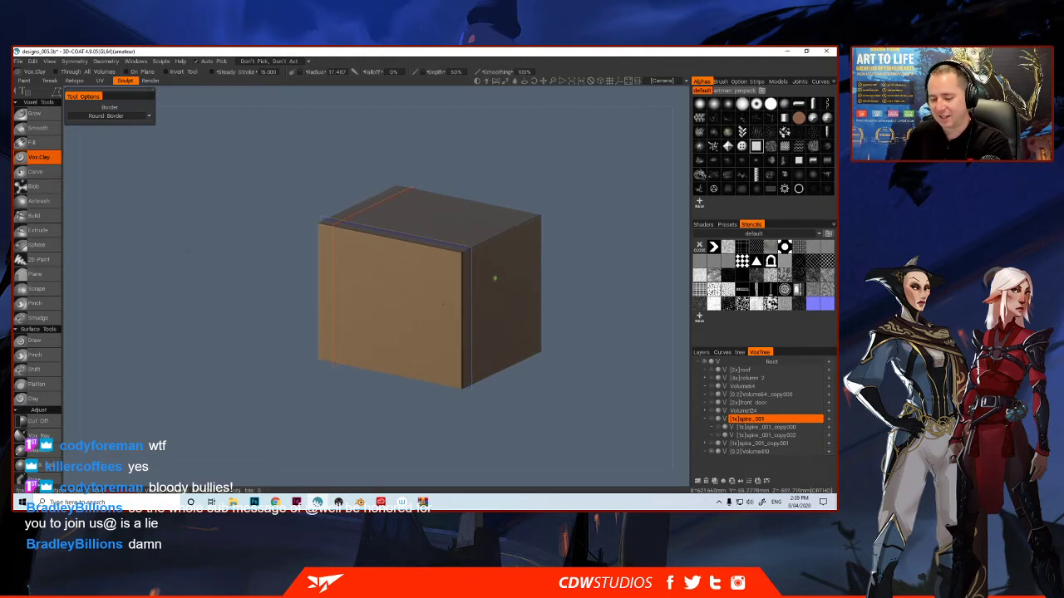
pyautogui.moveTo(495, 280)
pyautogui.mouseDown(button='middle')
pyautogui.moveTo(488, 290)
pyautogui.moveTo(359, 283)
pyautogui.moveTo(518, 266)
pyautogui.moveTo(479, 285)
pyautogui.moveTo(524, 274)
pyautogui.moveTo(512, 275)
pyautogui.mouseUp(button='middle')
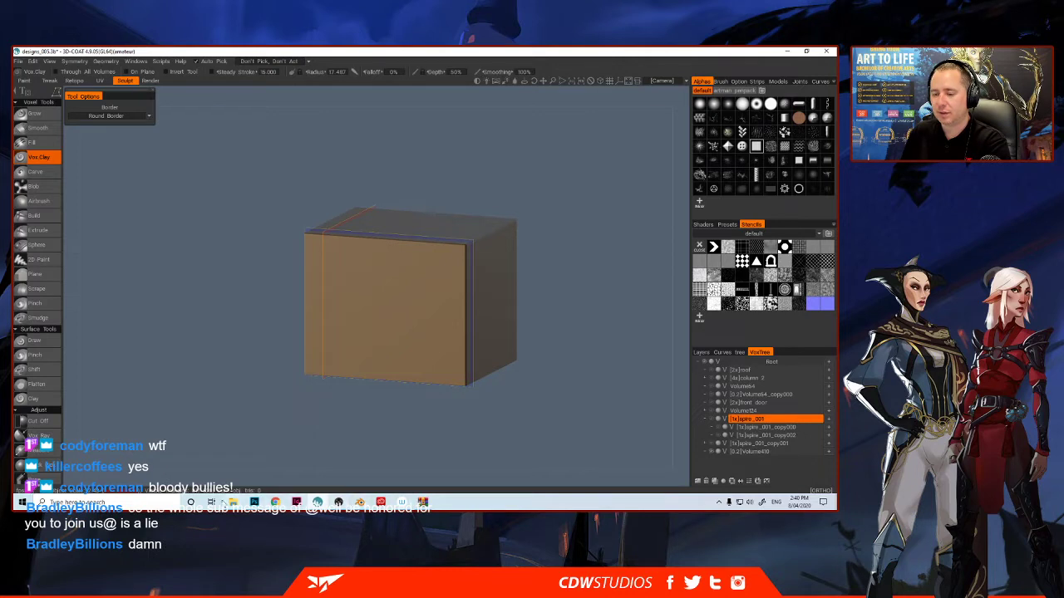
pyautogui.moveTo(338, 501)
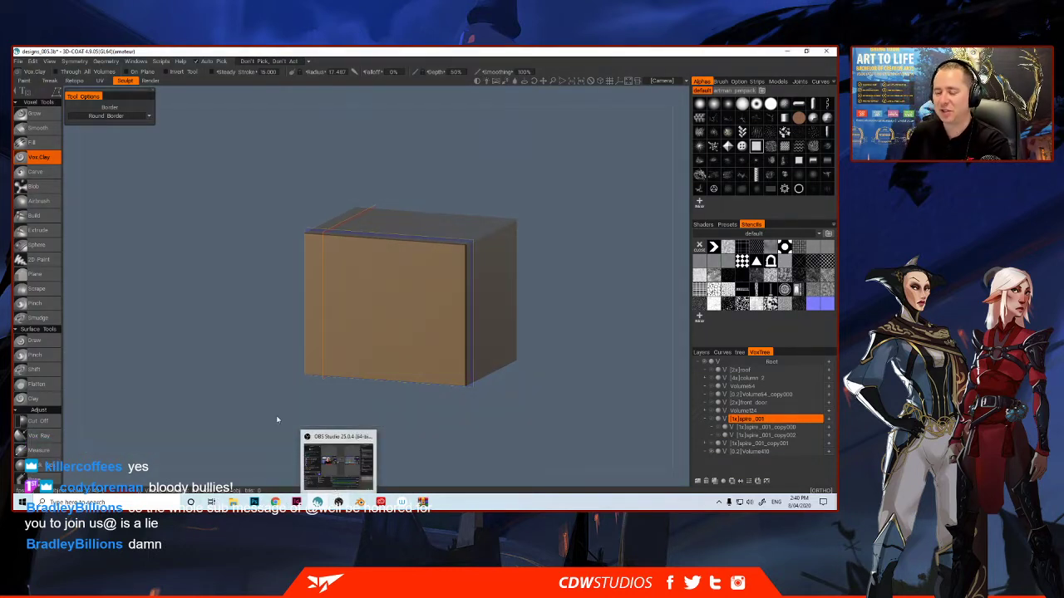
pyautogui.moveTo(271, 502)
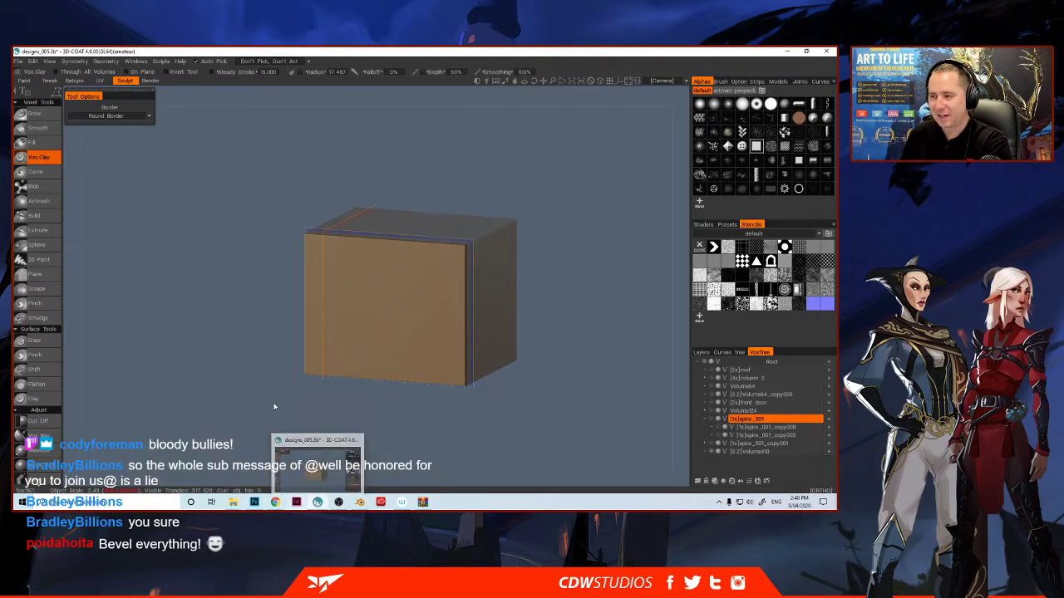
pyautogui.click(359, 502)
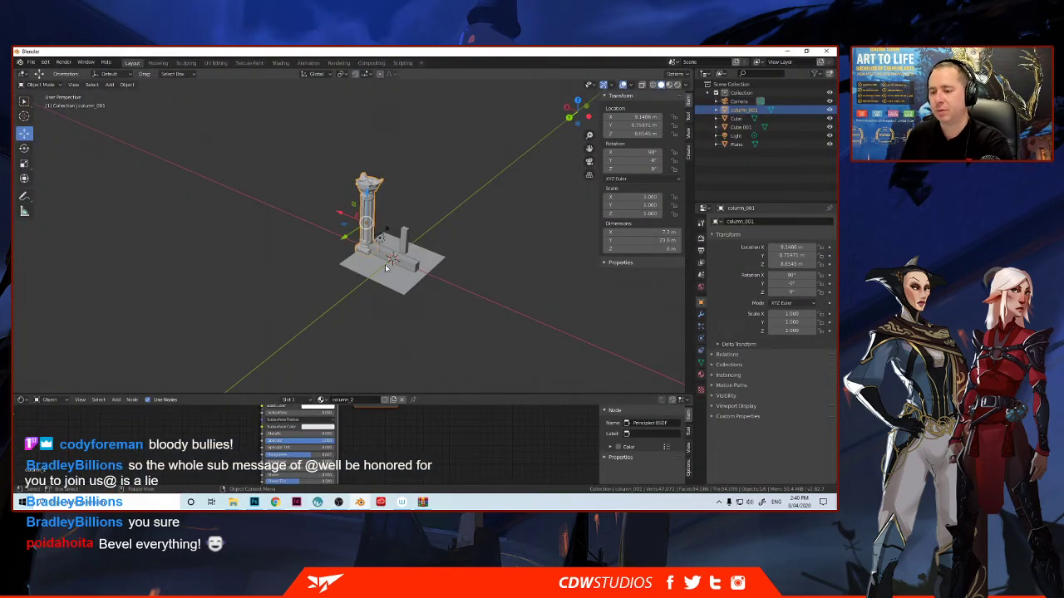
pyautogui.click(317, 502)
# - Make the hidden temple volumes visible again, including the spires, ground slab, front door, tower, base, columns and roof
pyautogui.click(712, 446)
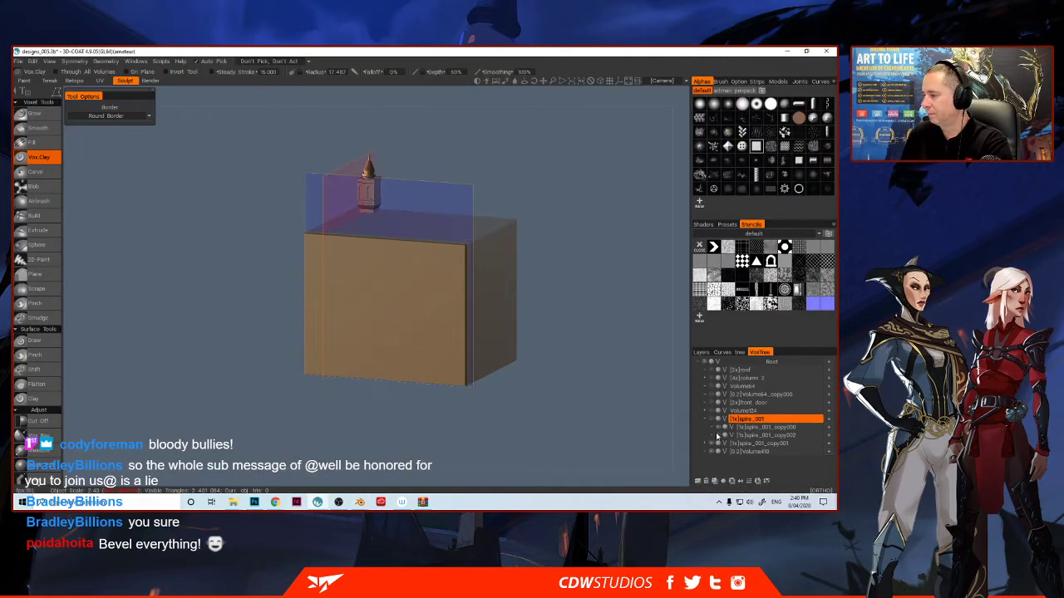
pyautogui.click(712, 424)
pyautogui.click(713, 407)
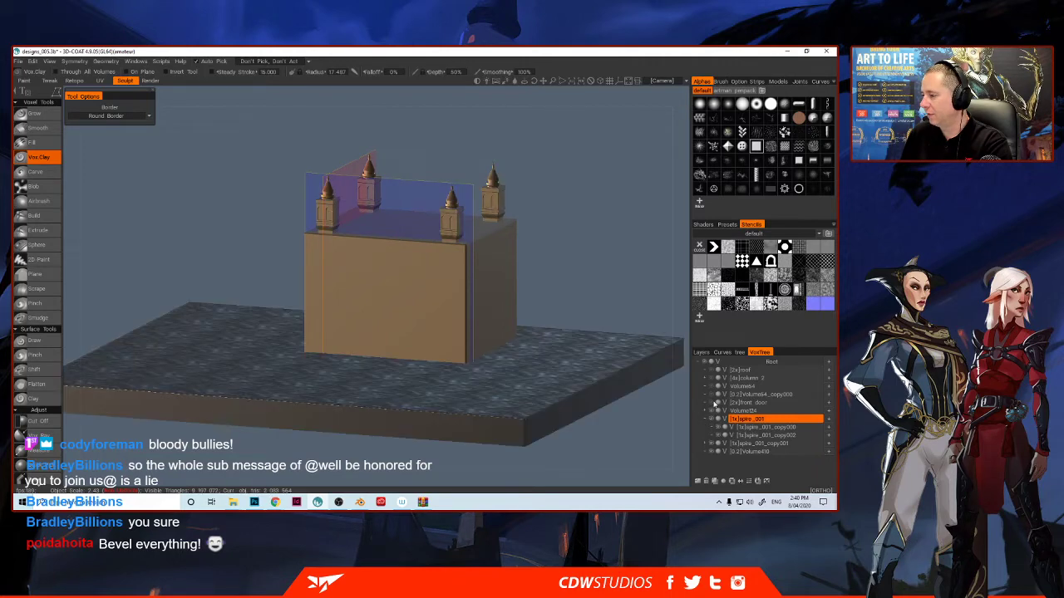
pyautogui.click(713, 402)
pyautogui.click(712, 394)
pyautogui.click(713, 386)
pyautogui.click(712, 378)
pyautogui.click(711, 371)
# - Capture the assembled temple from a low three-quarter angle and paste the screenshot into a new Photoshop document
pyautogui.moveTo(501, 340); pyautogui.dragTo(432, 345)
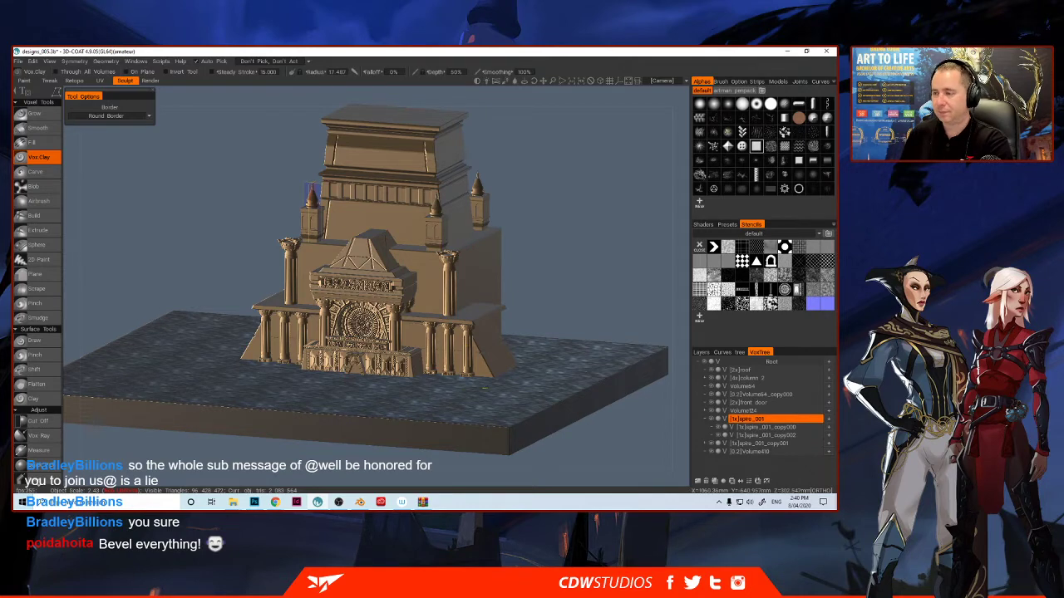
pyautogui.moveTo(462, 321); pyautogui.dragTo(452, 318)
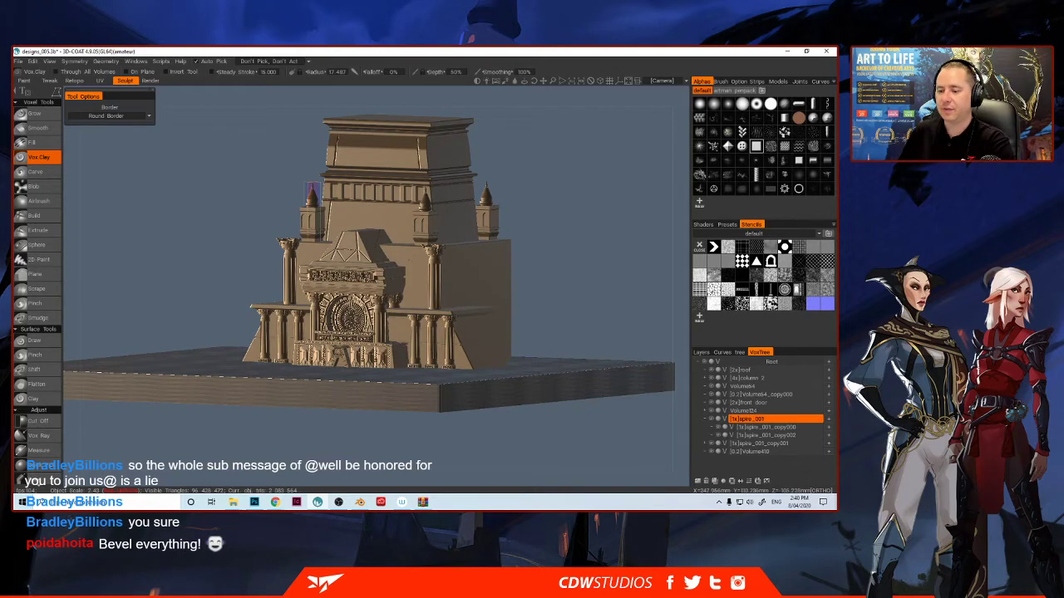
pyautogui.hotkey('alt', 'Tab')
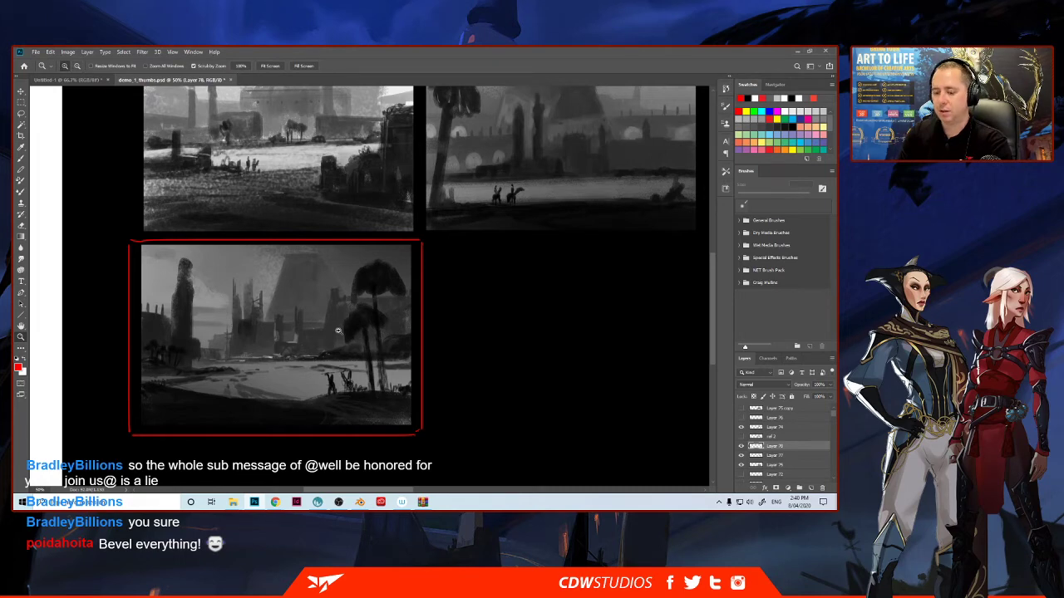
pyautogui.hotkey('ctrl', 'n')
pyautogui.press('Return')
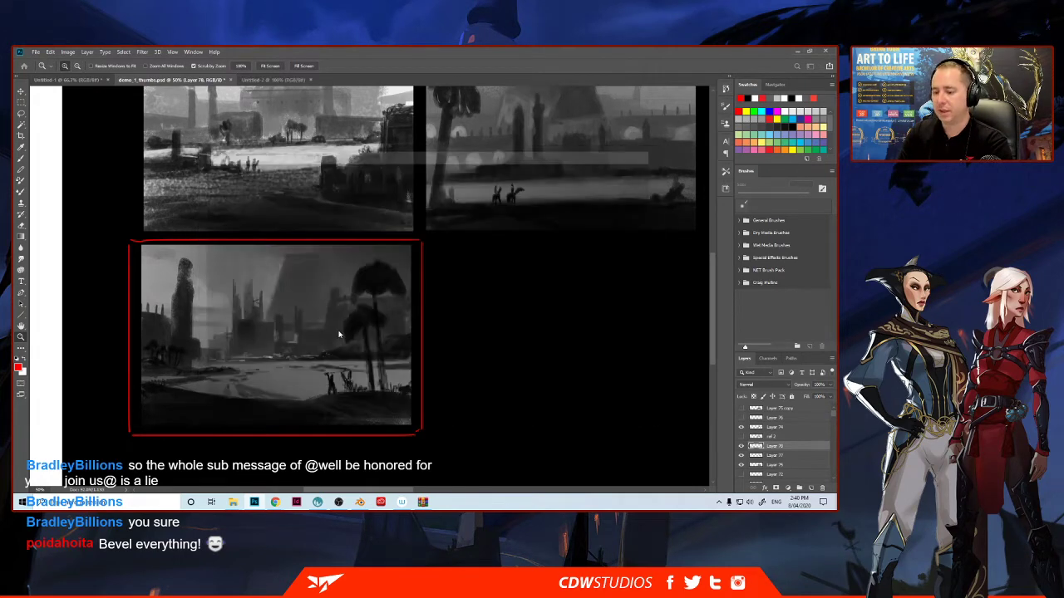
pyautogui.hotkey('ctrl', 'v')
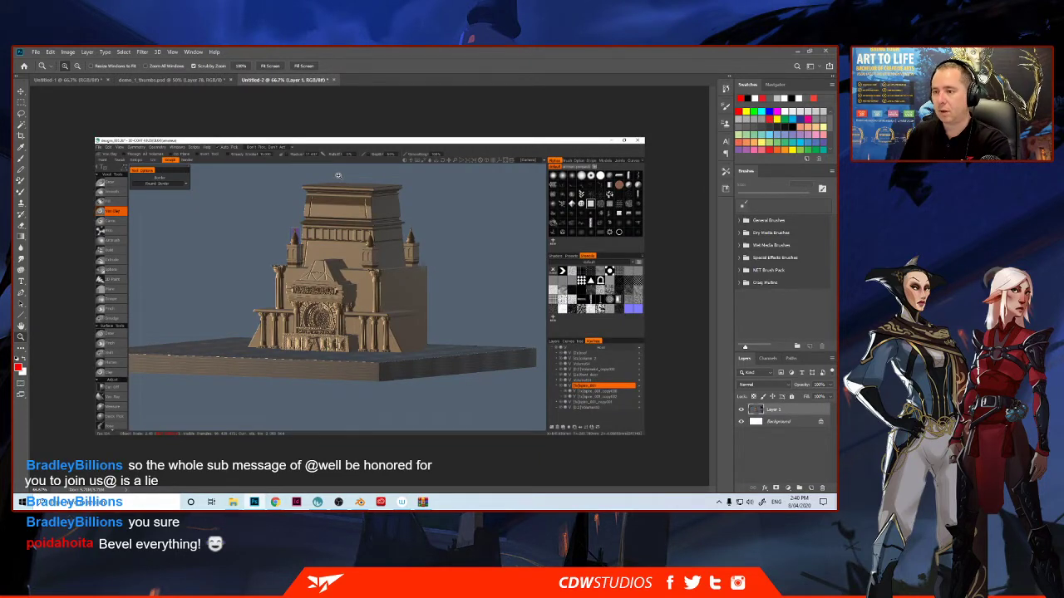
pyautogui.press('f')
pyautogui.press('f')
pyautogui.press('f')
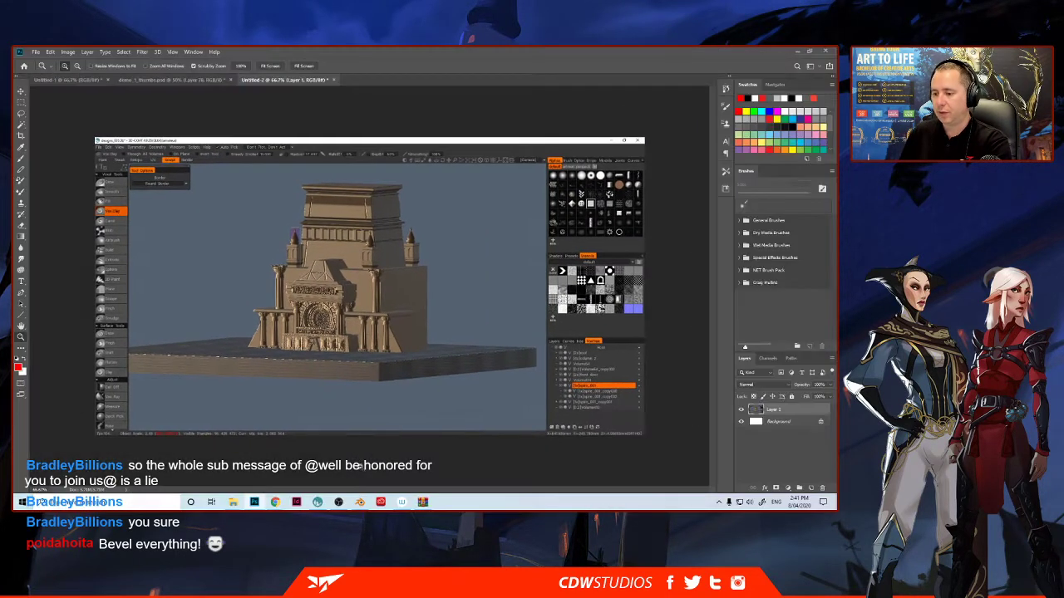
# - Switch to 3D-Coat, save the temple scene changes, and quit the program
pyautogui.click(318, 502)
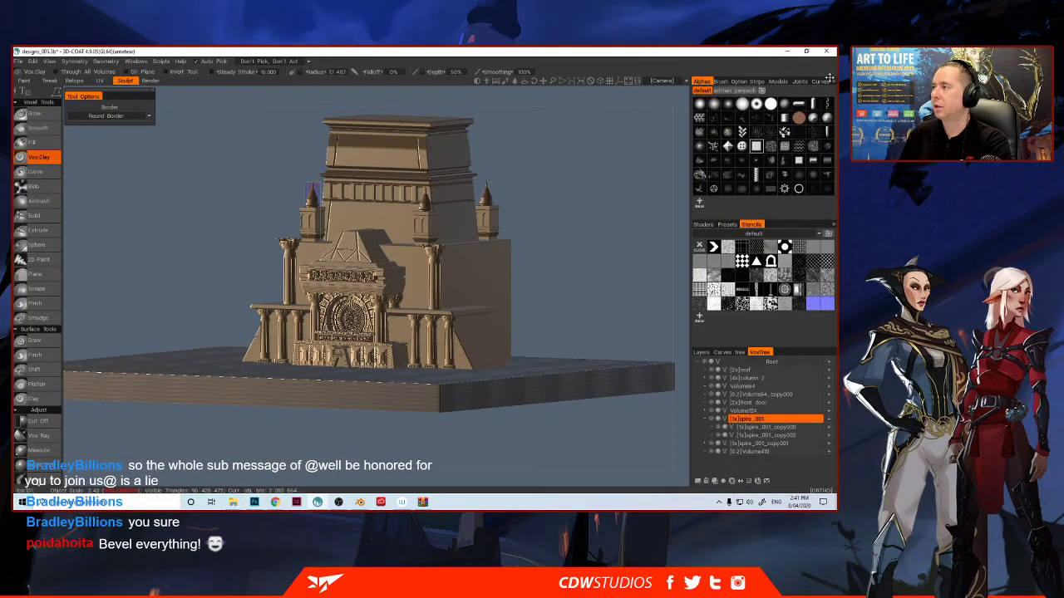
pyautogui.click(826, 52)
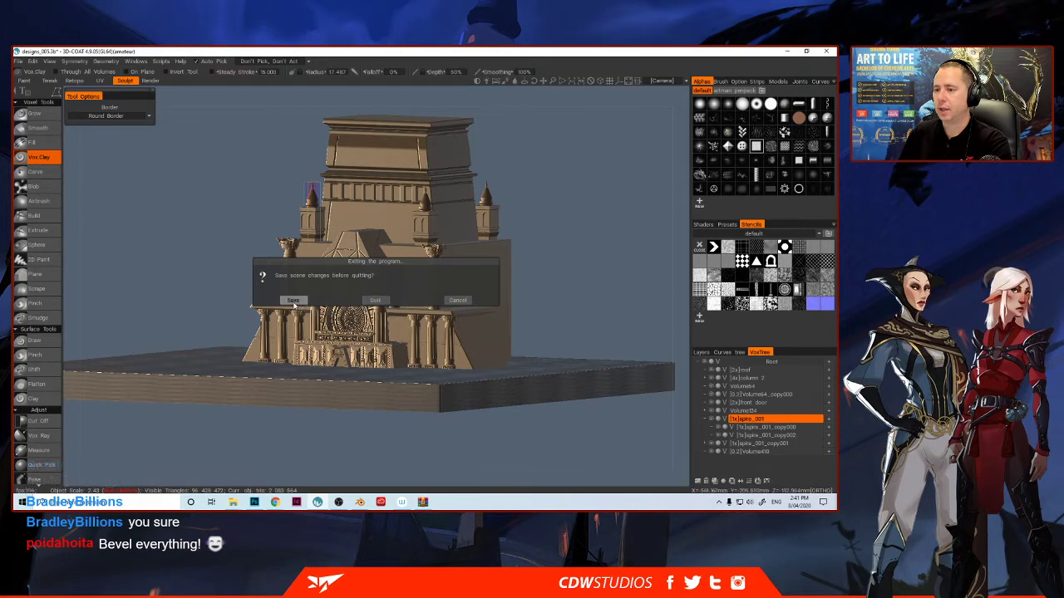
pyautogui.click(294, 300)
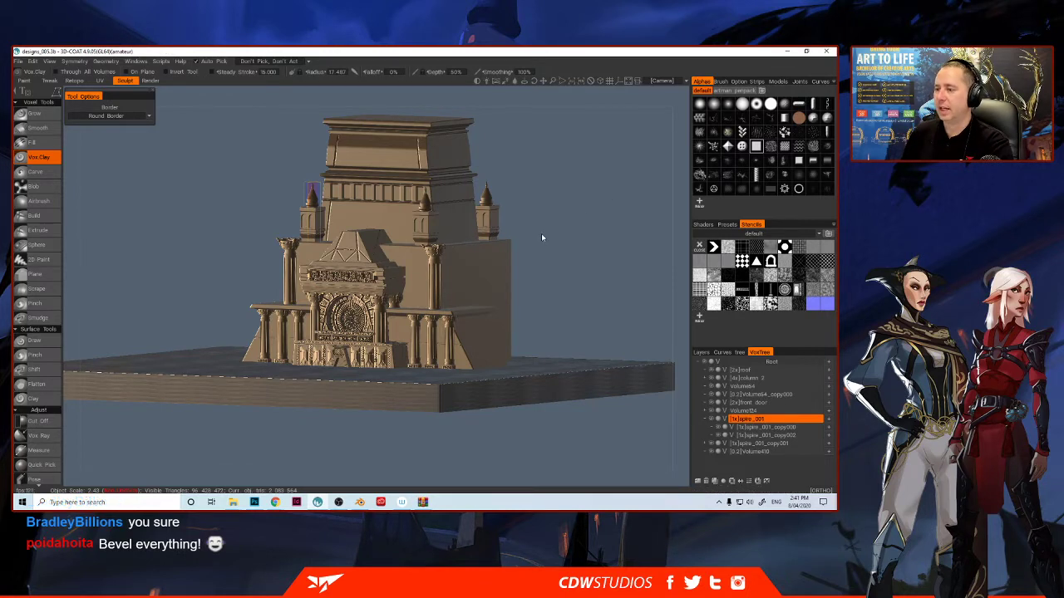
pyautogui.click(827, 52)
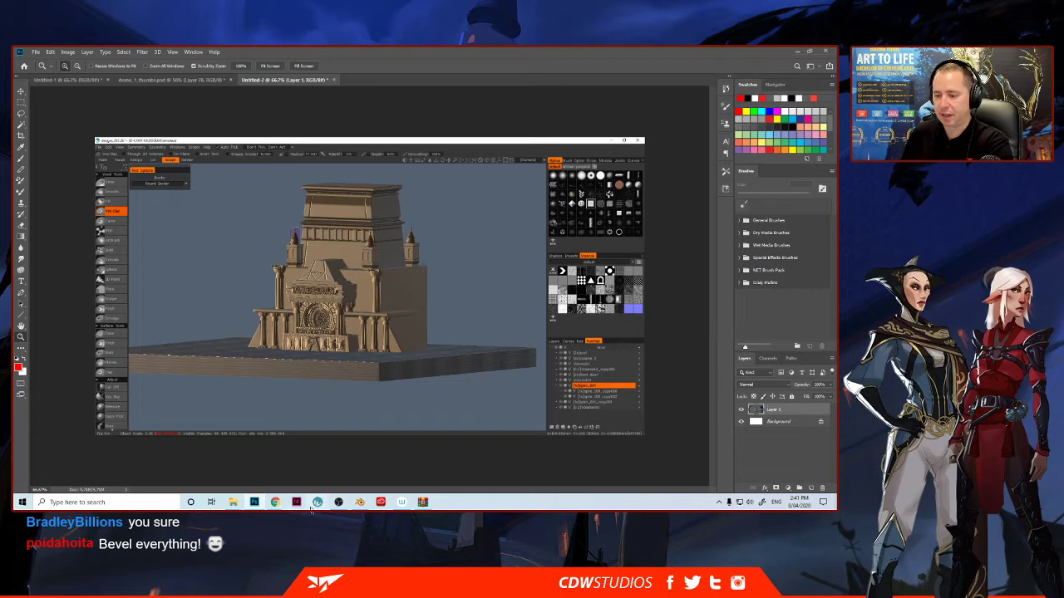
# - Take the temple screenshot document out of the docked document tabs in Photoshop
pyautogui.moveTo(359, 503)
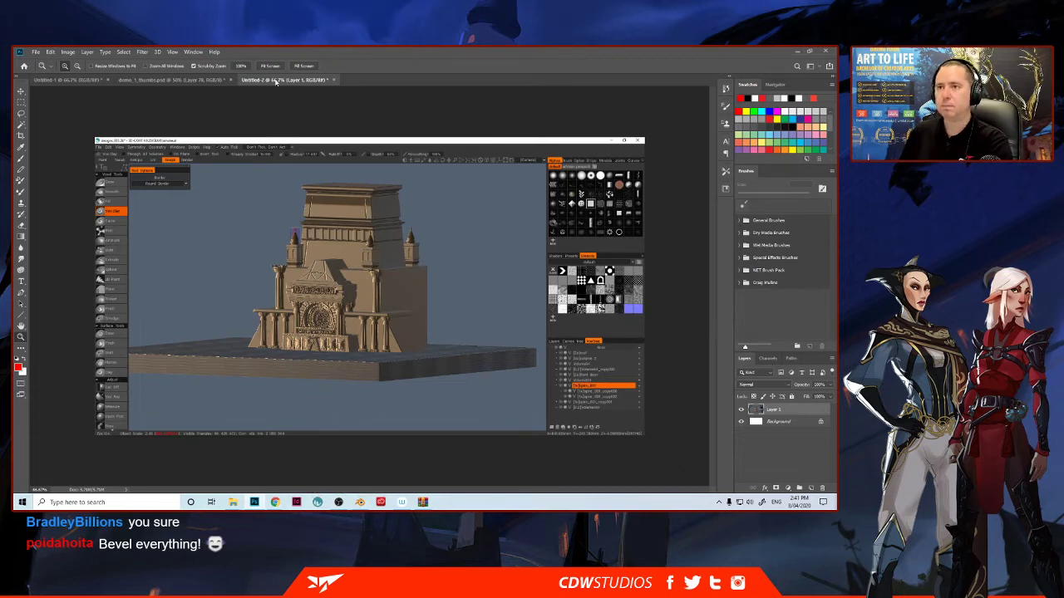
pyautogui.moveTo(283, 82); pyautogui.dragTo(75, 80)
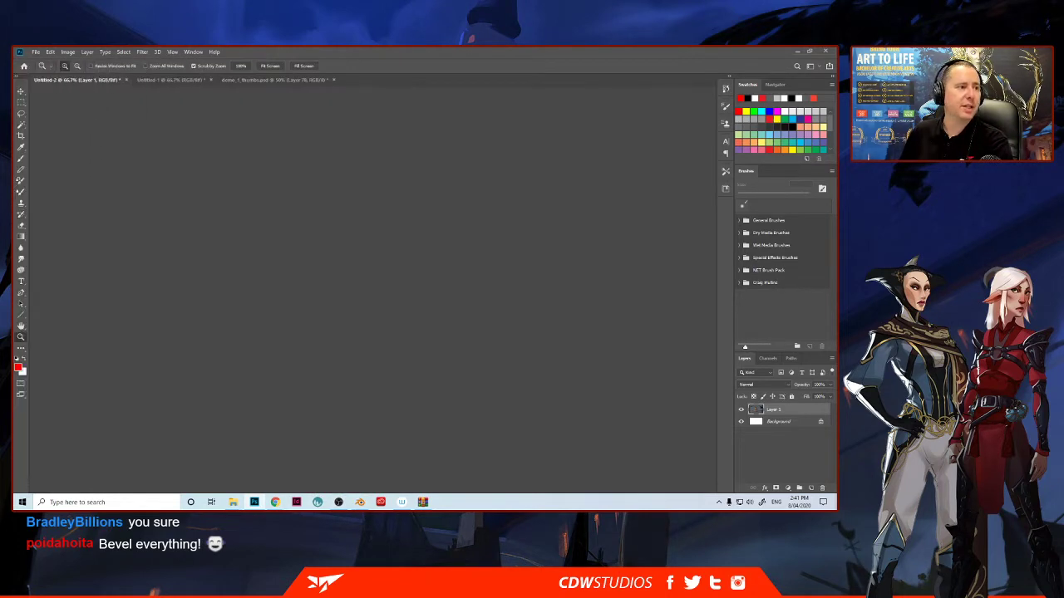
pyautogui.hotkey('ctrl', 'w')
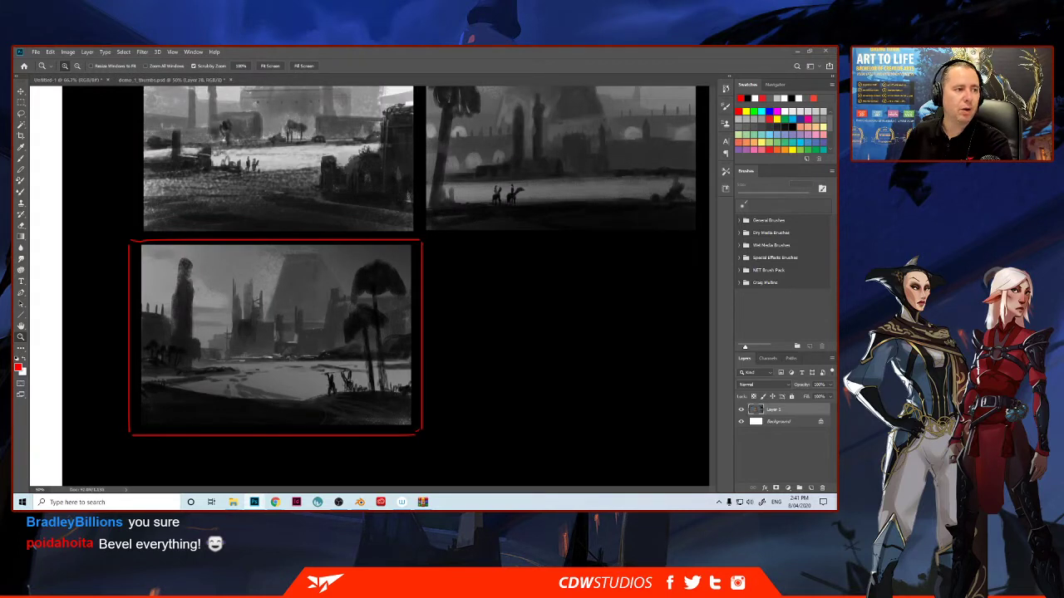
# - Switch to Blender and delete the two placeholder cubes beside the column, keeping the column and ground plane
pyautogui.click(359, 502)
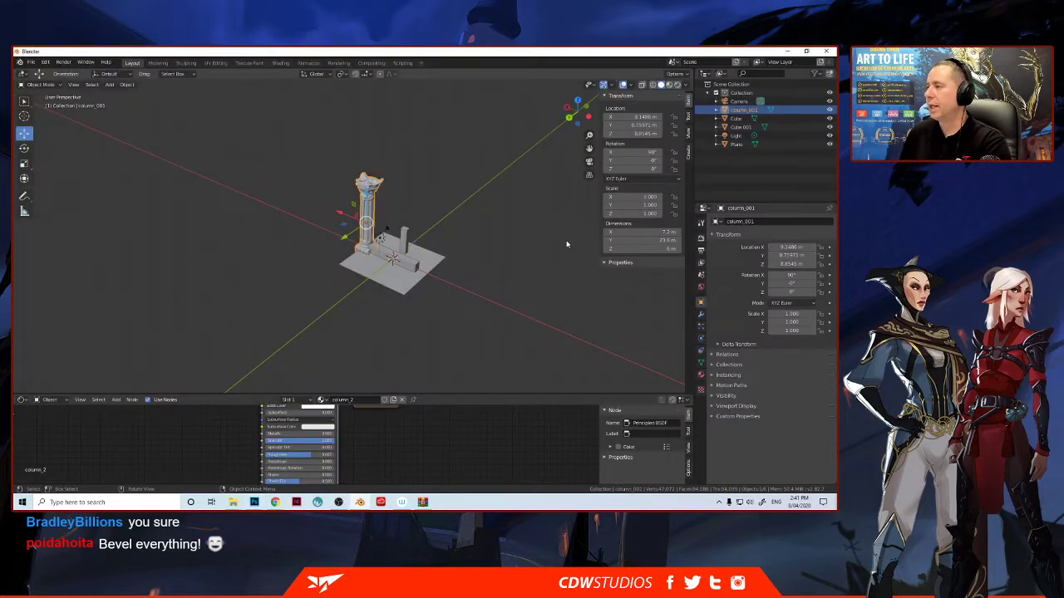
pyautogui.click(407, 262)
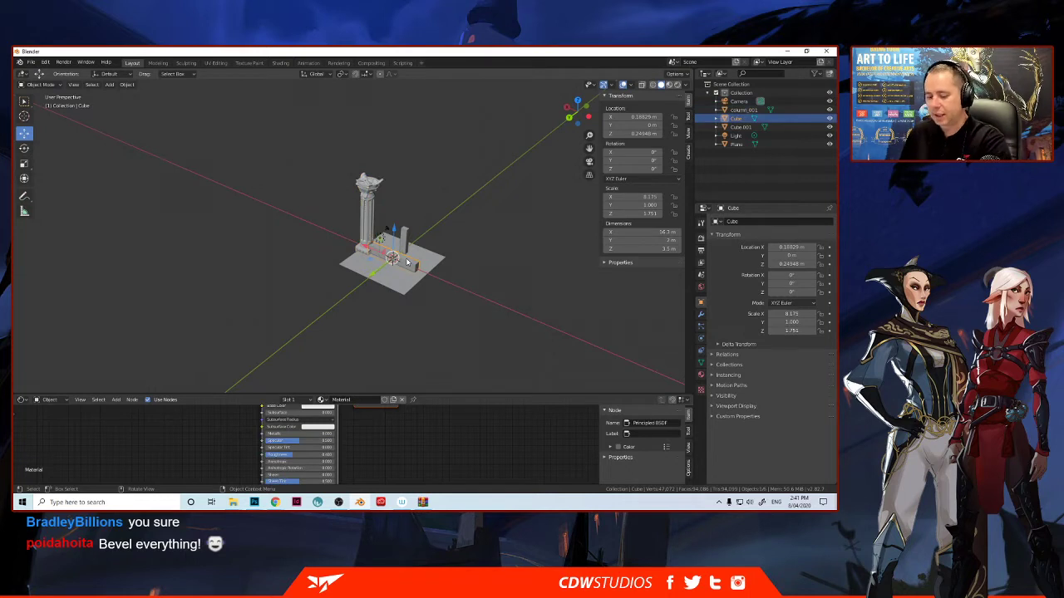
pyautogui.press('Delete')
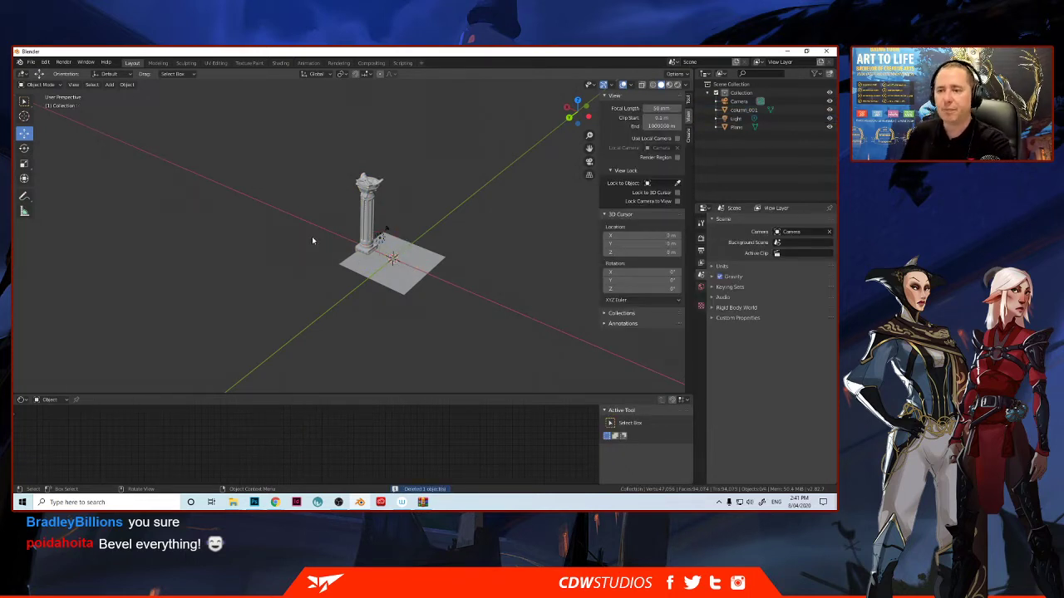
pyautogui.moveTo(380, 271); pyautogui.dragTo(396, 253, button='middle')
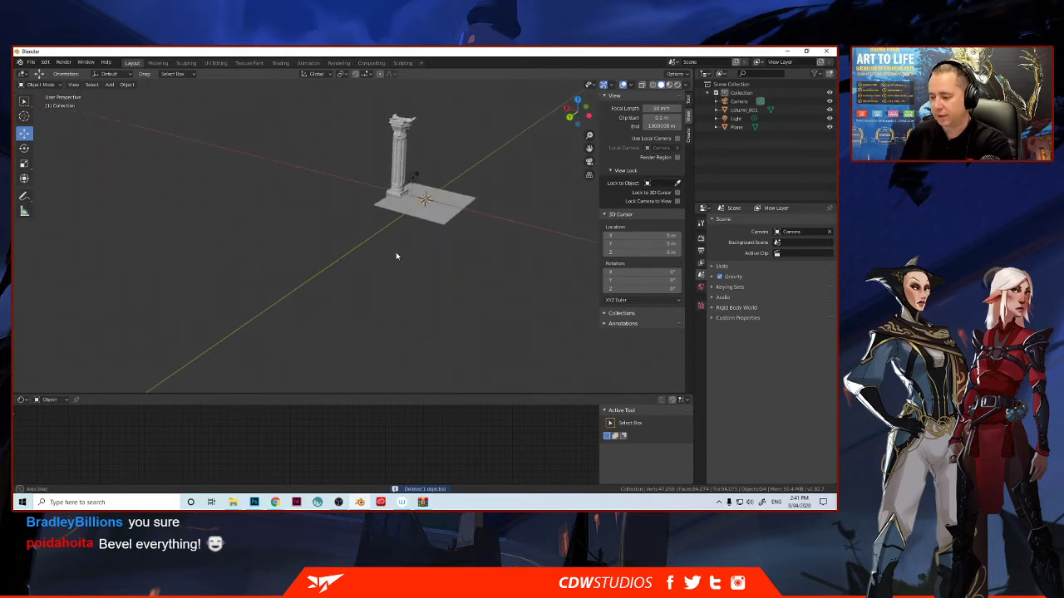
pyautogui.click(445, 222)
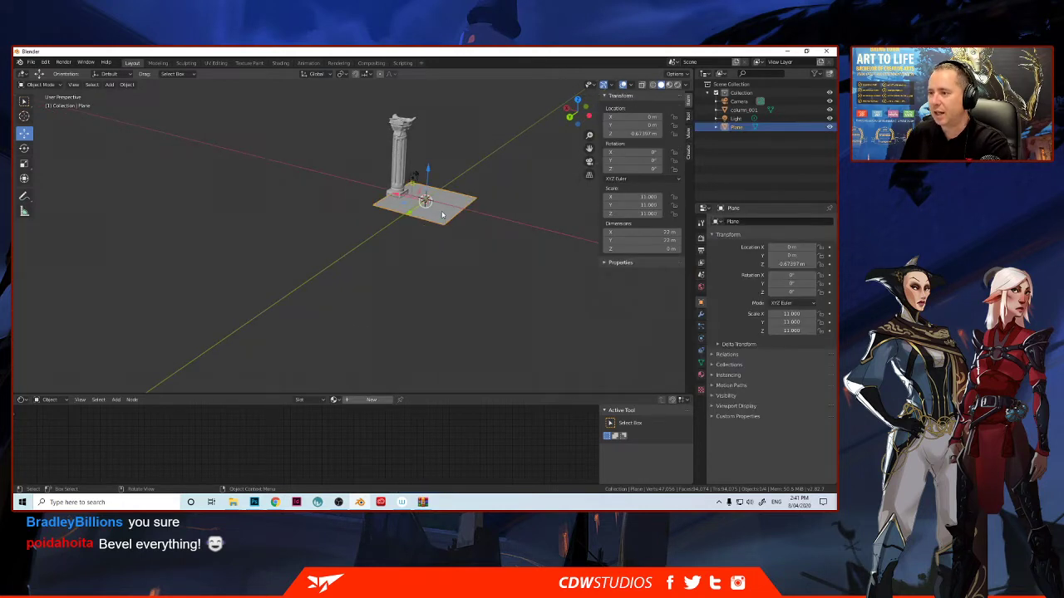
pyautogui.press('x')
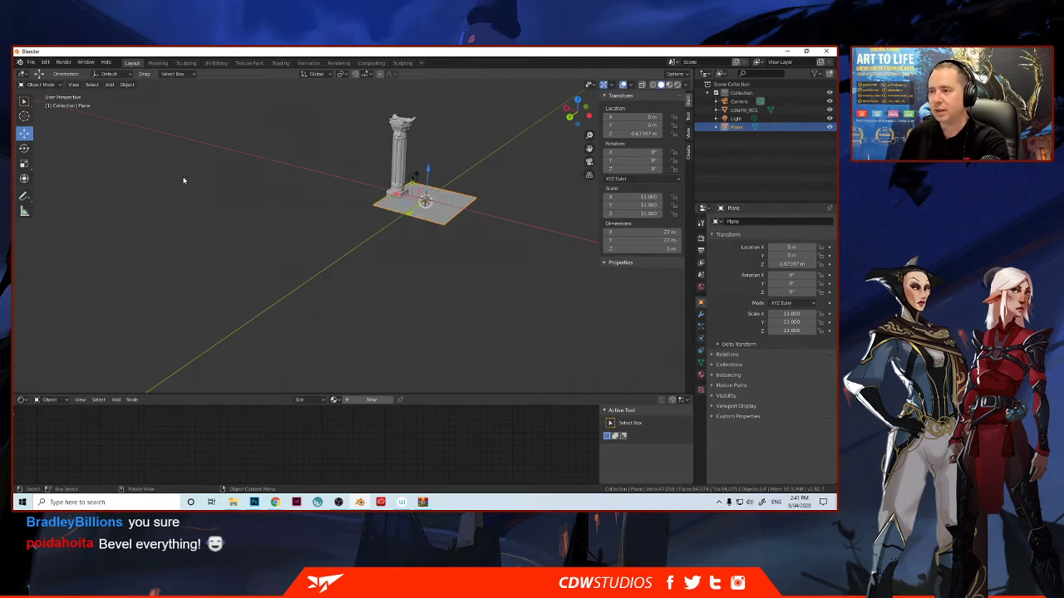
pyautogui.moveTo(309, 238); pyautogui.dragTo(315, 240, button='middle')
pyautogui.scroll(-4, 288, 201)
pyautogui.scroll(4, 422, 220)
pyautogui.moveTo(422, 220); pyautogui.dragTo(351, 213, button='middle')
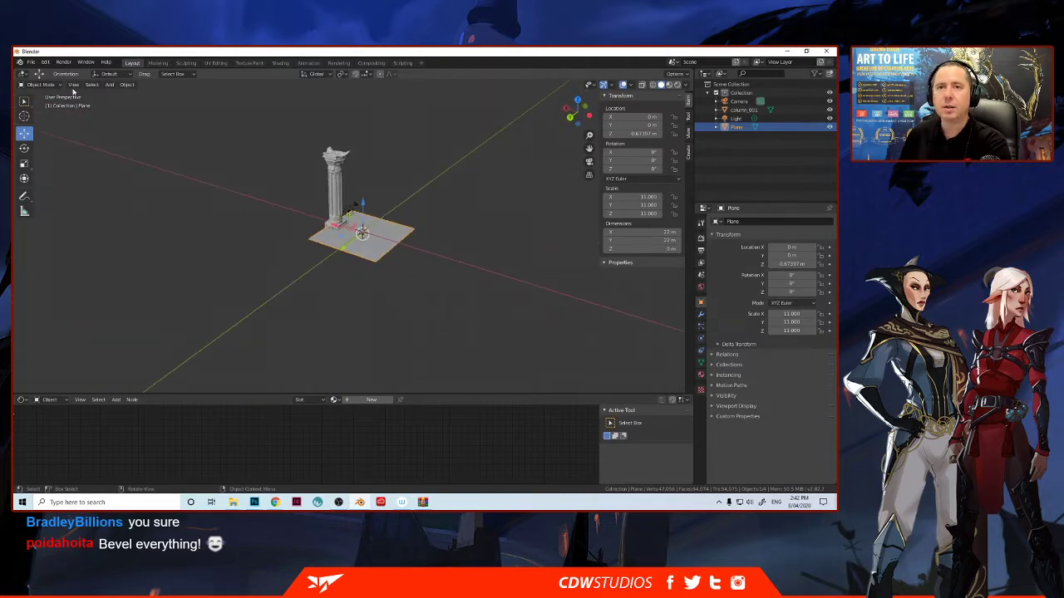
# - Import base_piece_001.obj from the exports folder and scale it down to a small block near the origin
pyautogui.click(31, 62)
pyautogui.moveTo(52, 180)
pyautogui.click(197, 246)
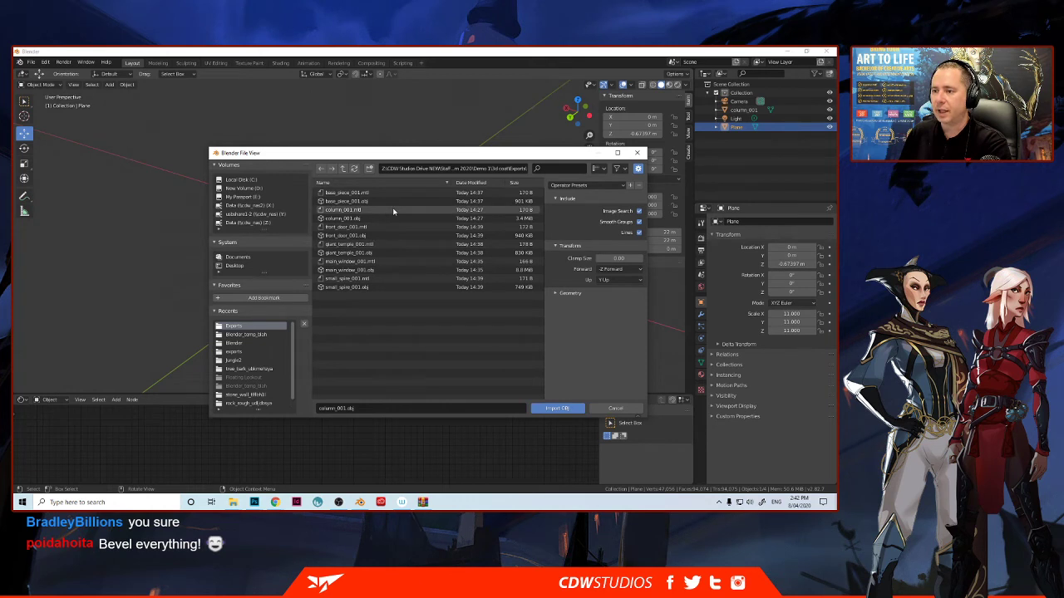
pyautogui.click(351, 202)
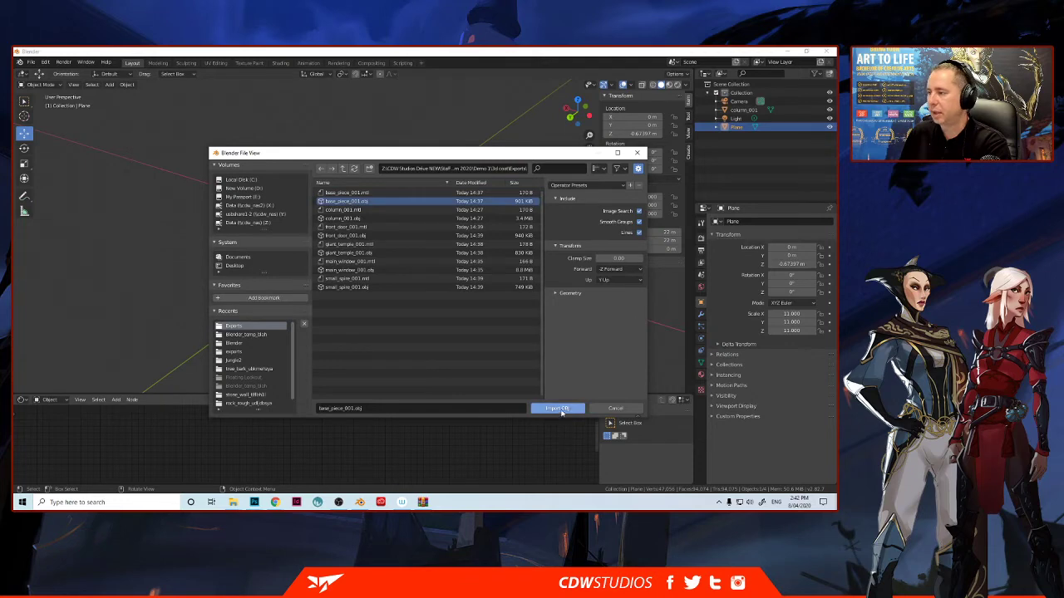
pyautogui.click(558, 409)
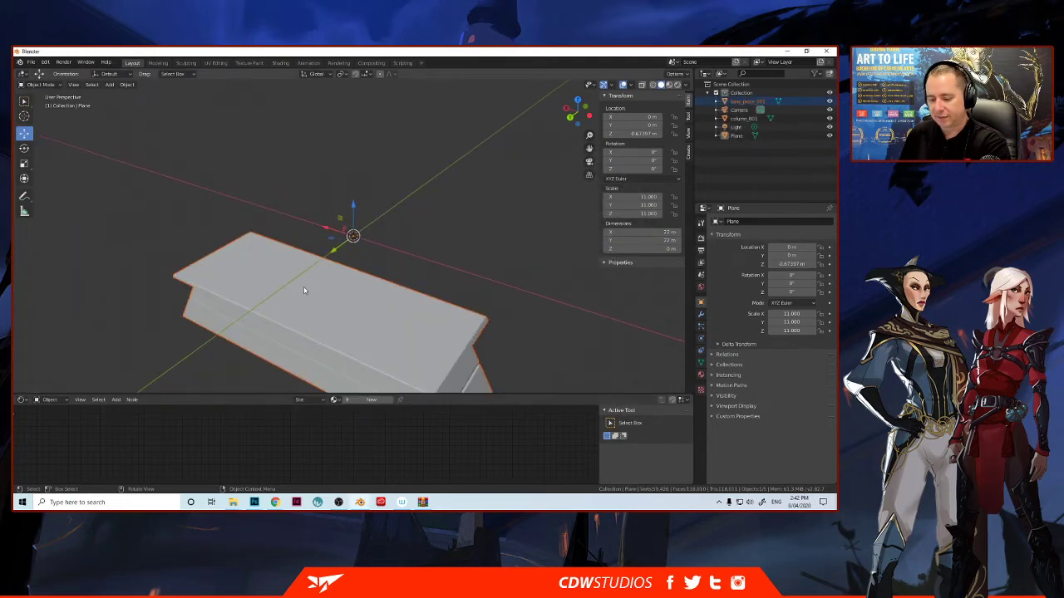
pyautogui.press('s')
pyautogui.click(329, 263)
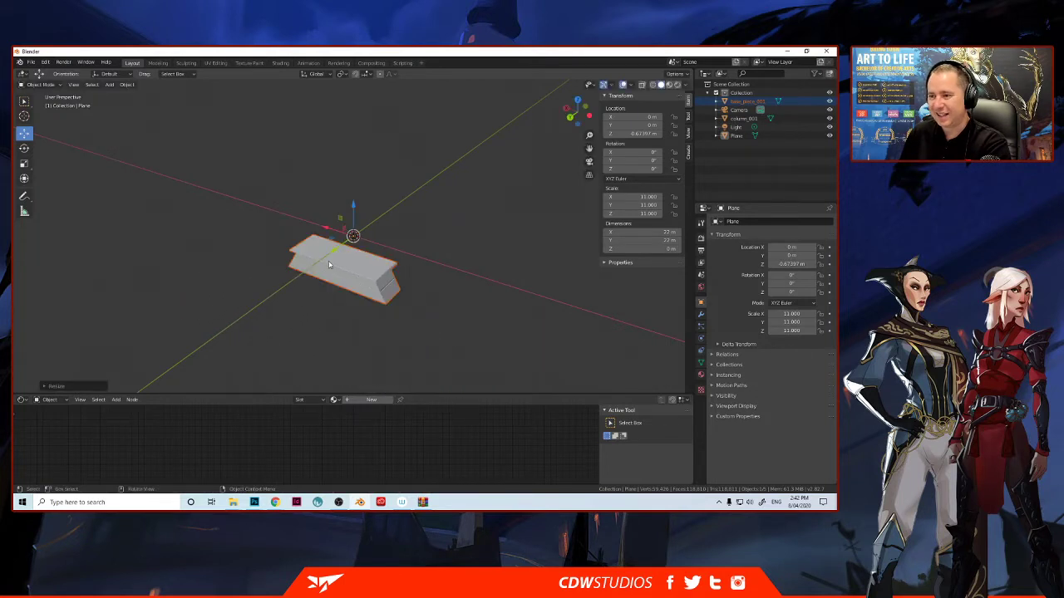
pyautogui.press('s')
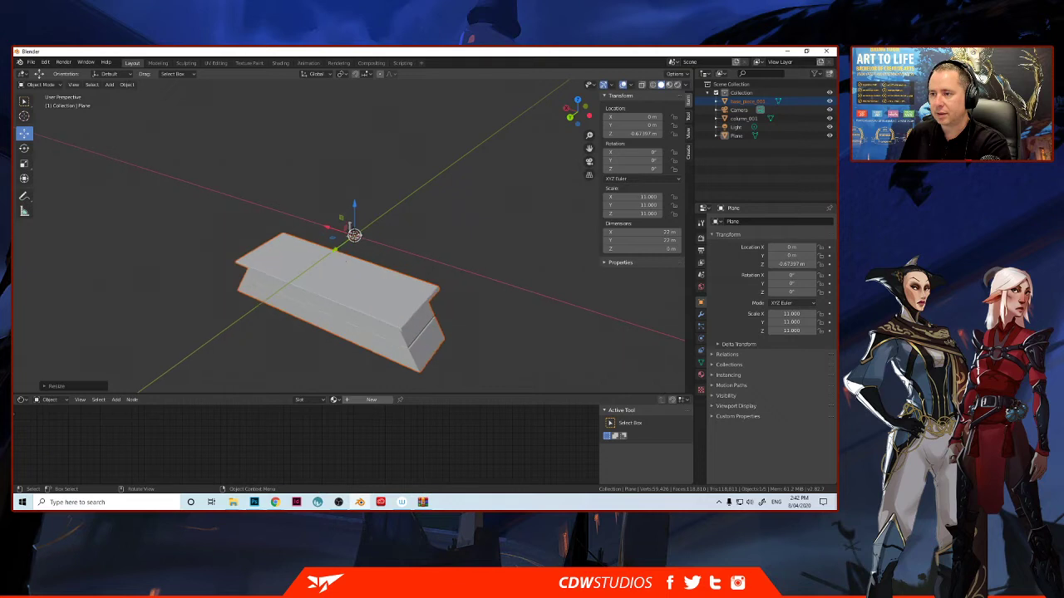
pyautogui.click(337, 254)
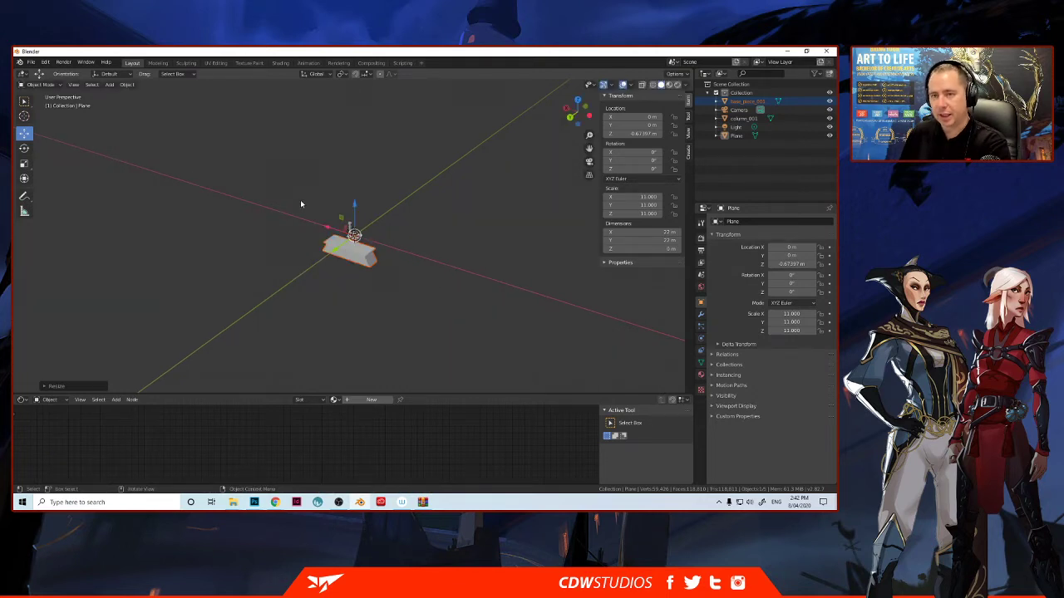
# - Import front_door_001.obj from the exports folder and scale it down to about 0.18 of its size
pyautogui.click(31, 62)
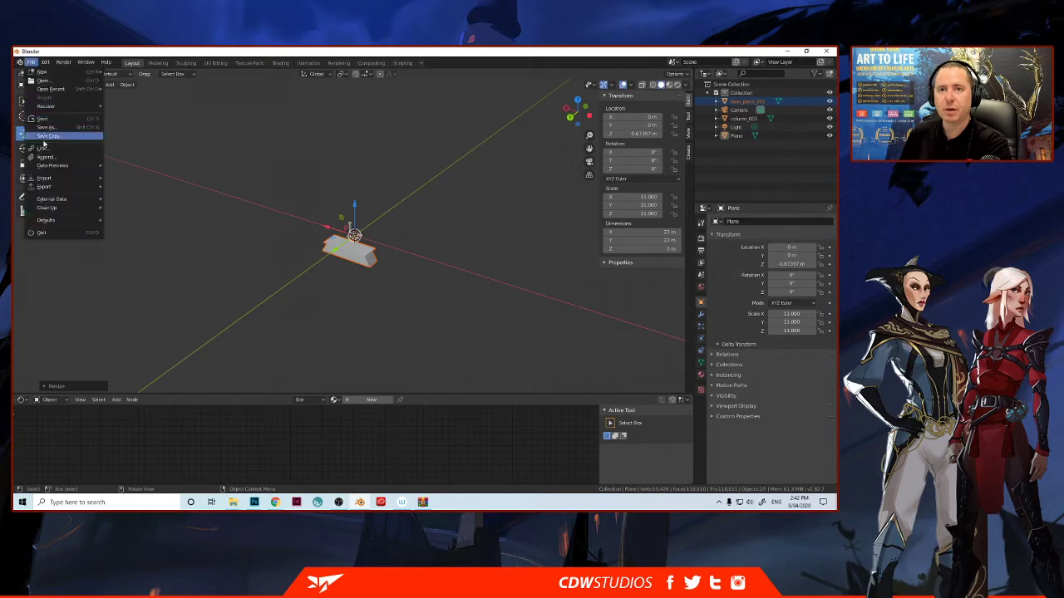
pyautogui.moveTo(46, 178)
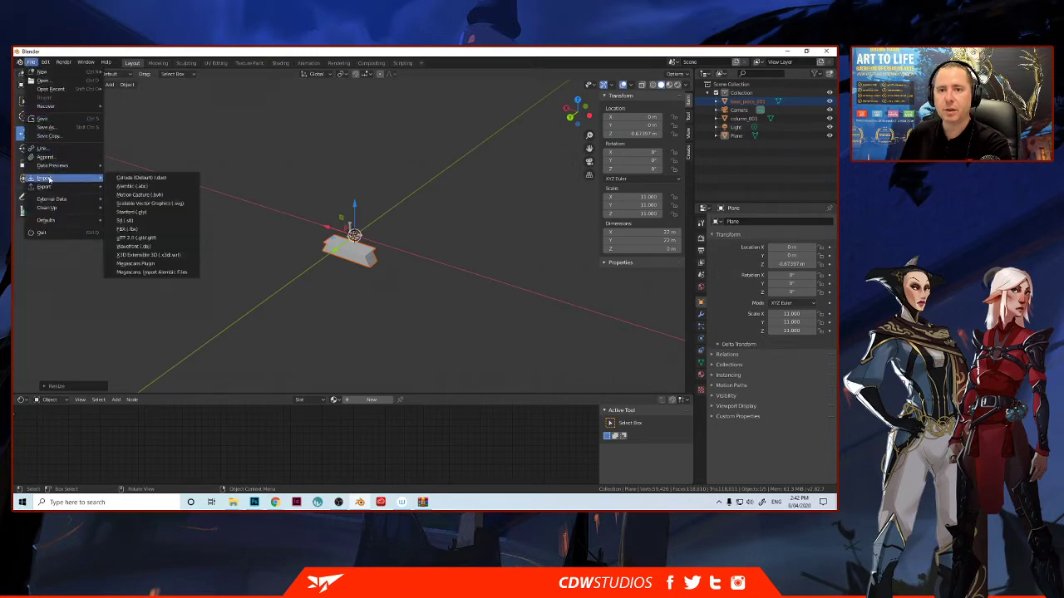
pyautogui.click(129, 247)
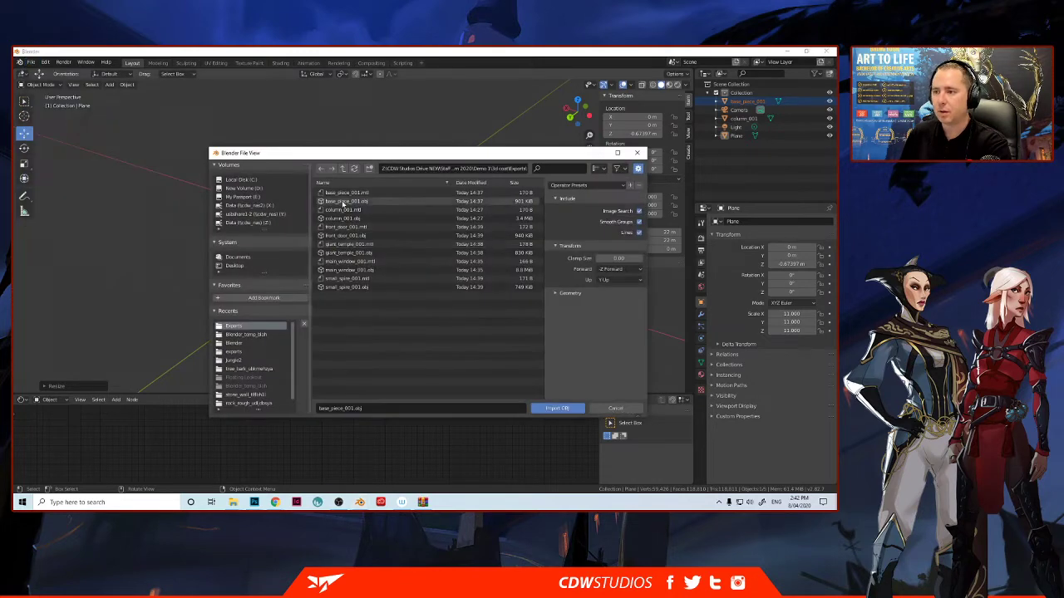
pyautogui.click(334, 218)
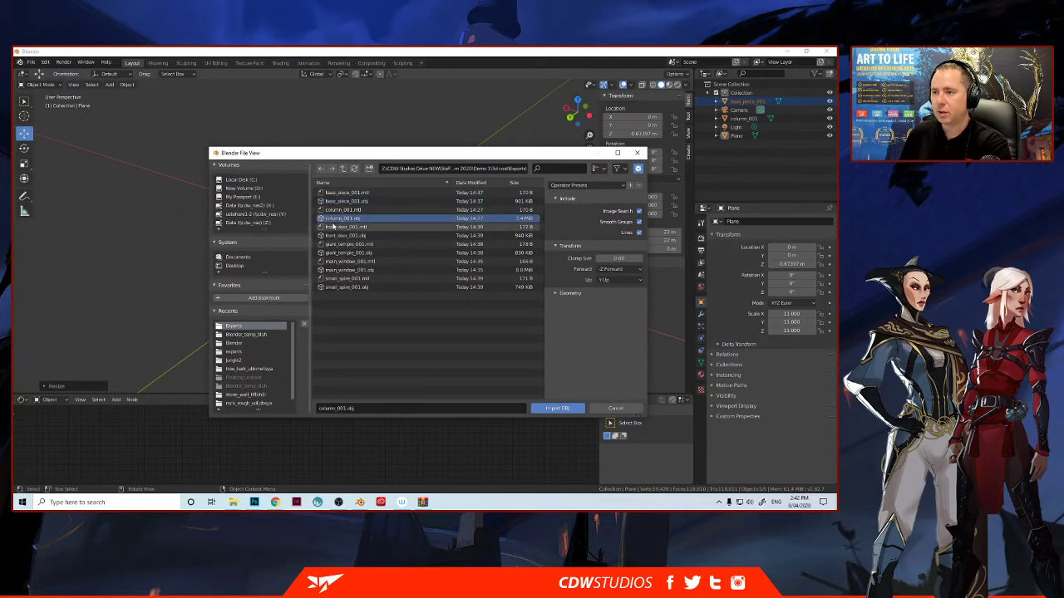
pyautogui.click(333, 236)
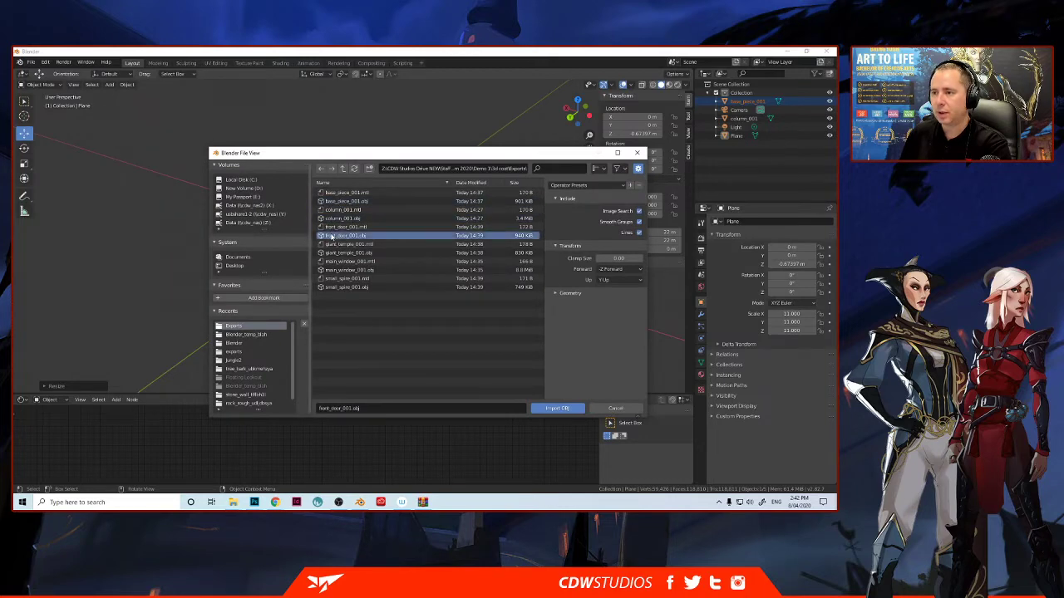
pyautogui.click(555, 409)
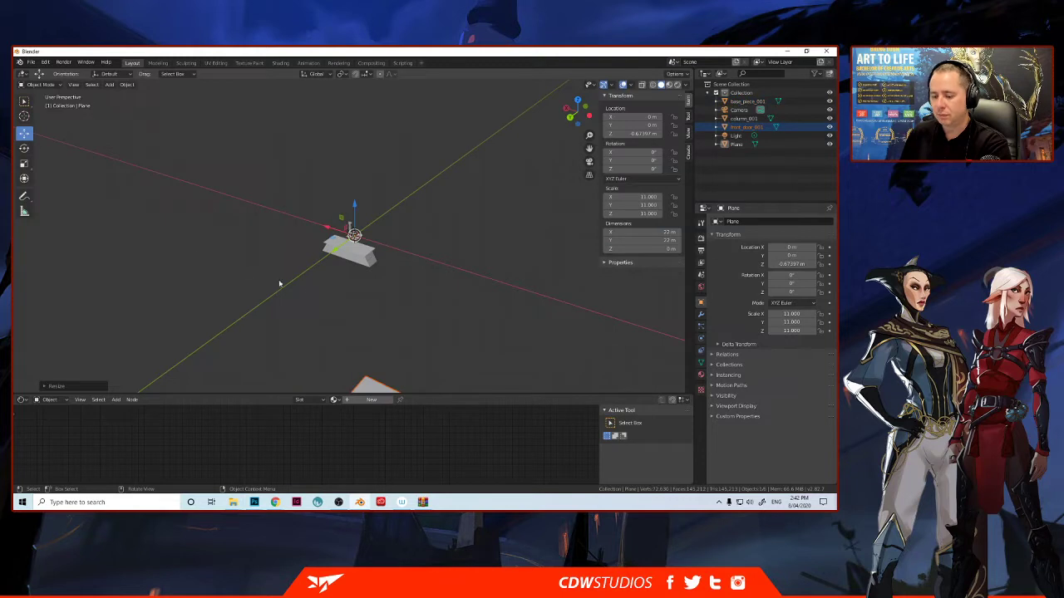
pyautogui.press('s')
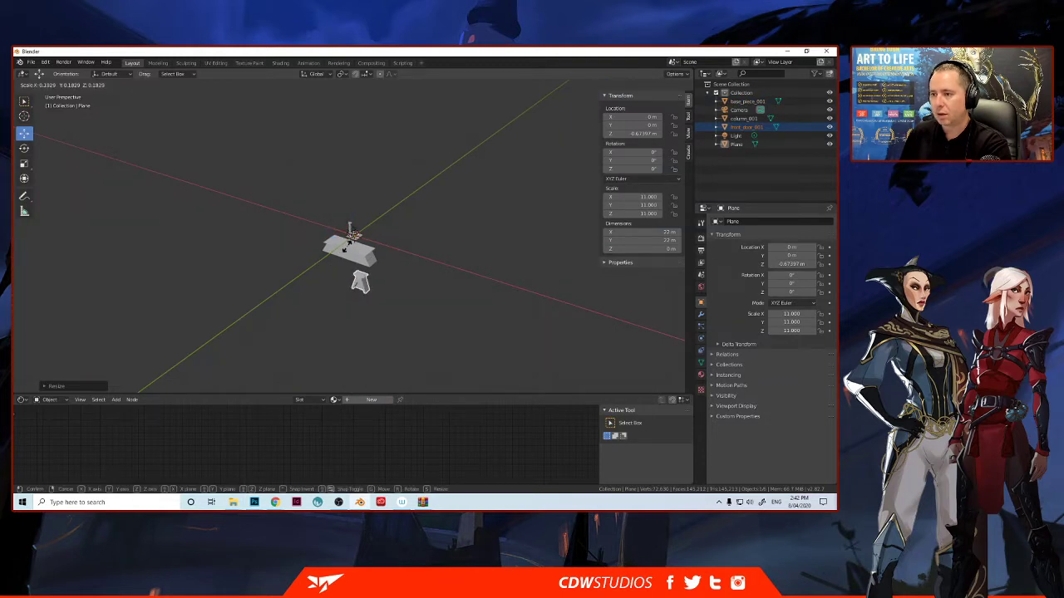
pyautogui.click(345, 247)
# - Import giant_temple_001.obj from the exports folder and scale it down until the whole tower fits in the view
pyautogui.click(32, 62)
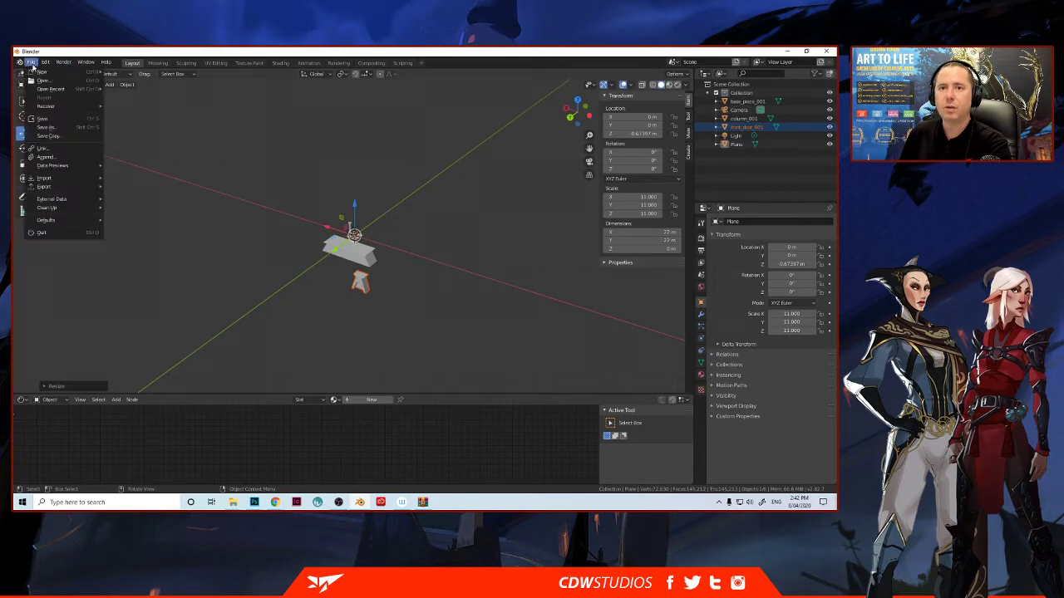
pyautogui.moveTo(73, 183)
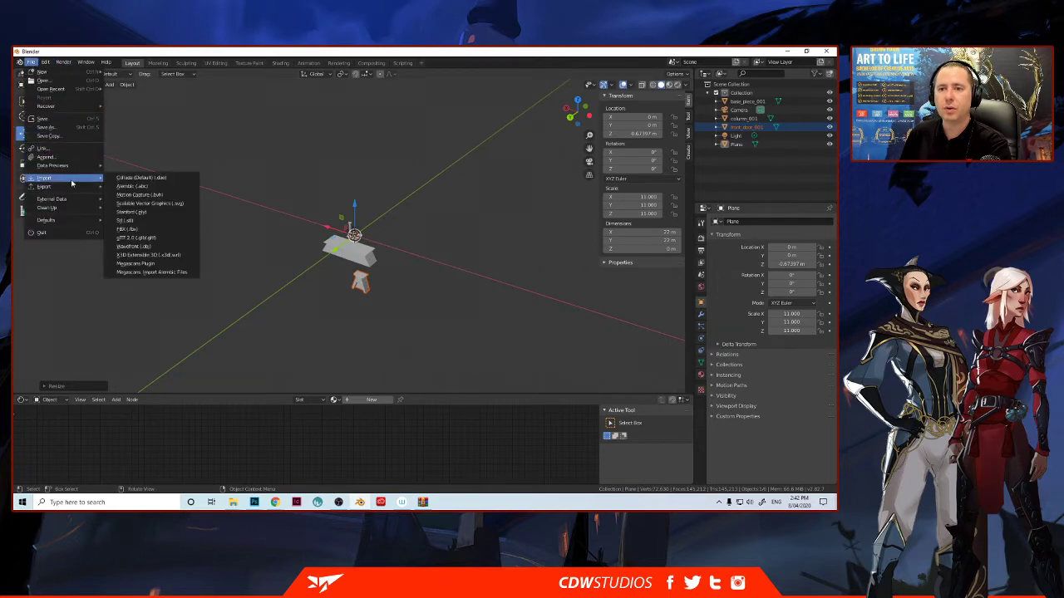
pyautogui.click(131, 247)
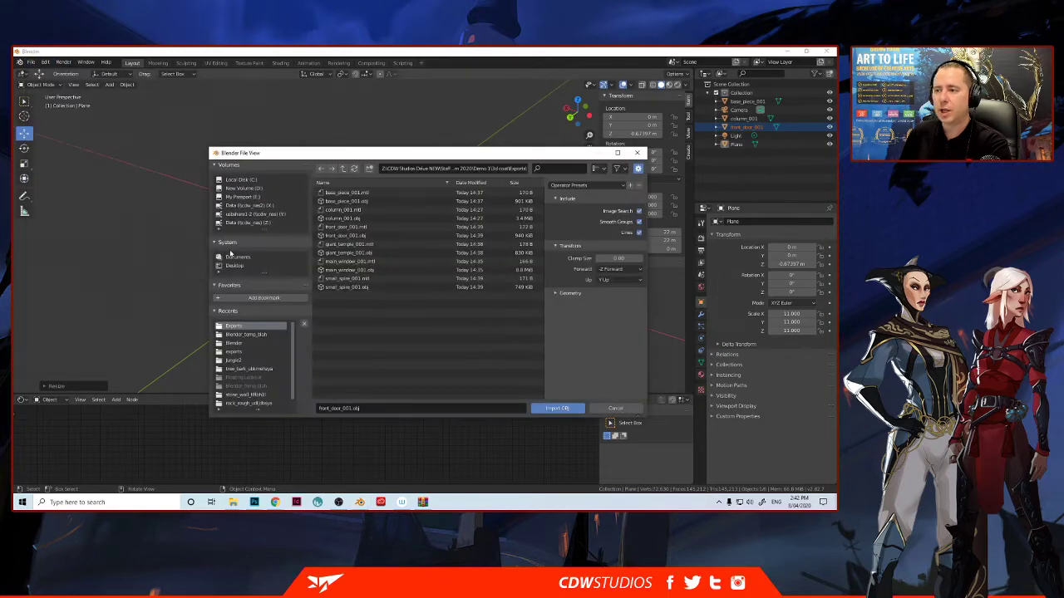
pyautogui.click(340, 253)
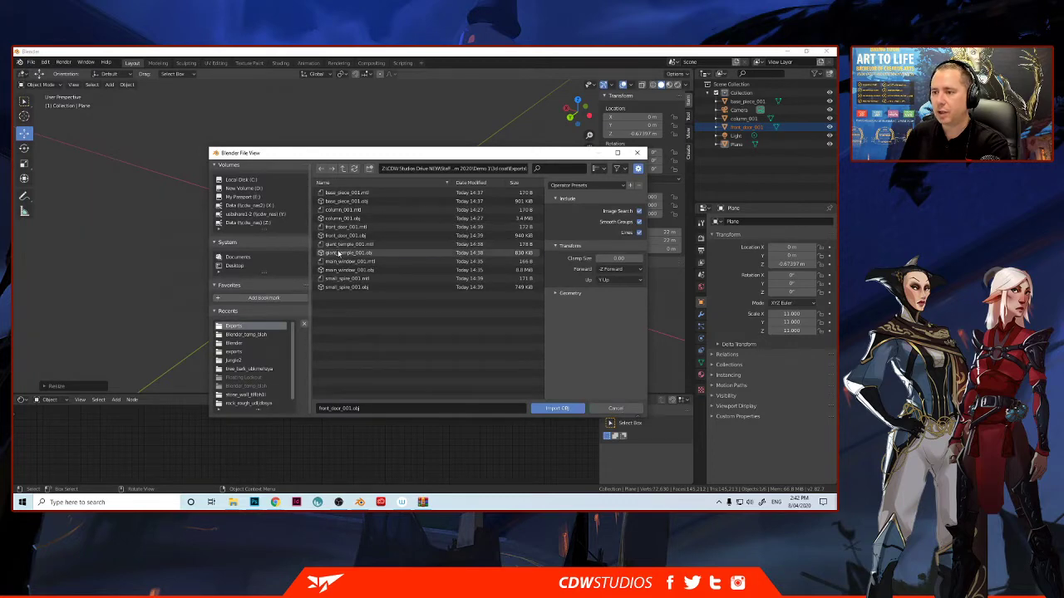
pyautogui.click(557, 408)
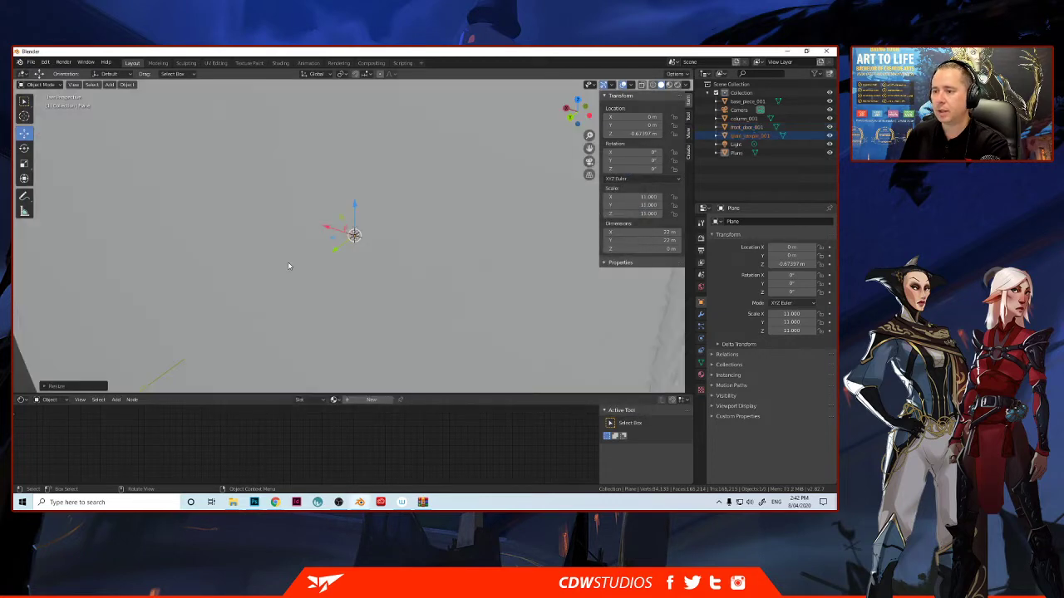
pyautogui.press('s')
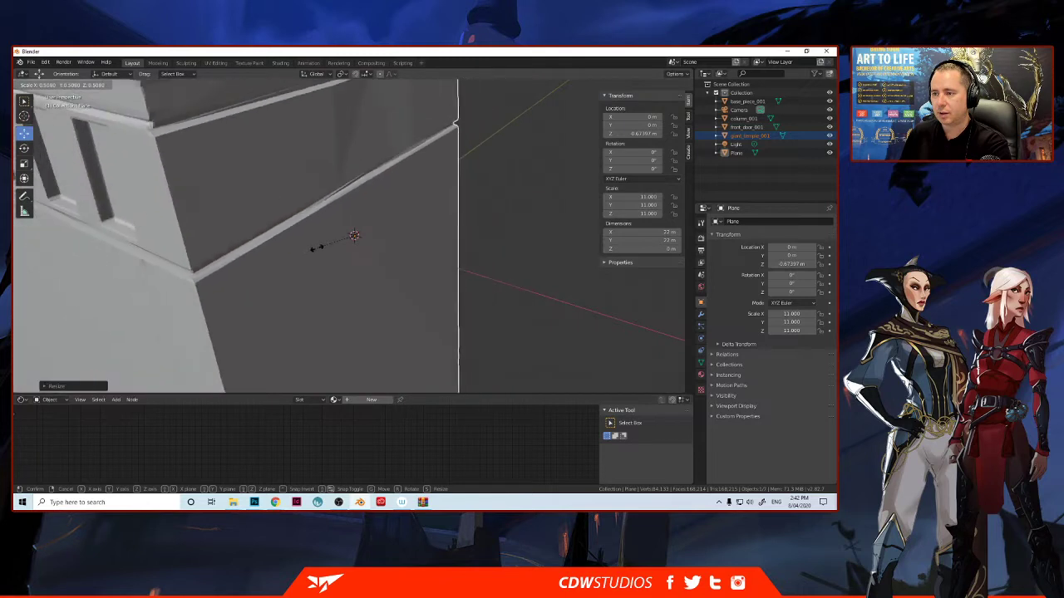
pyautogui.click(344, 241)
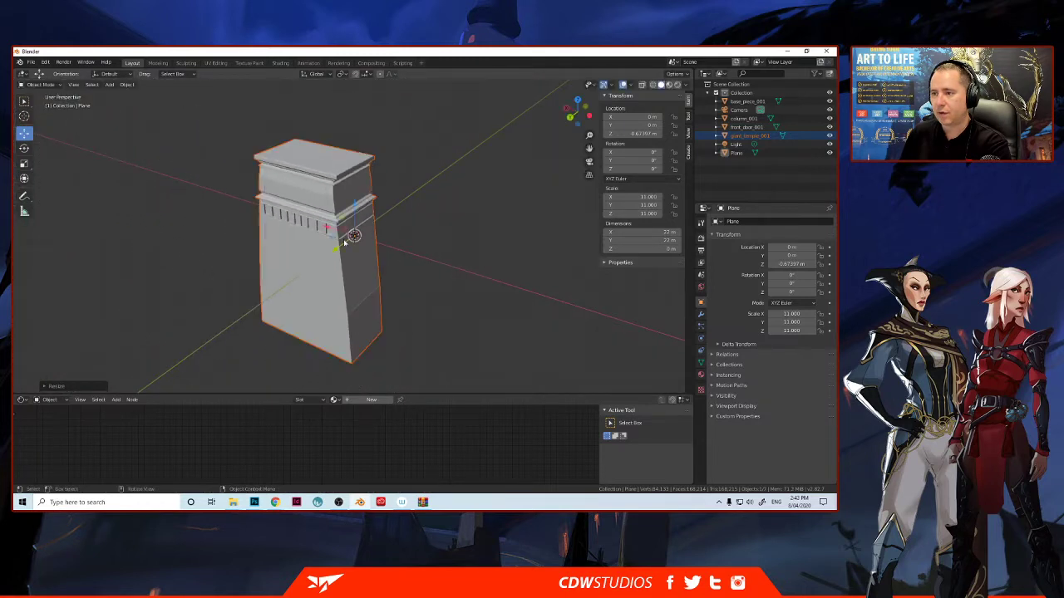
pyautogui.press('s')
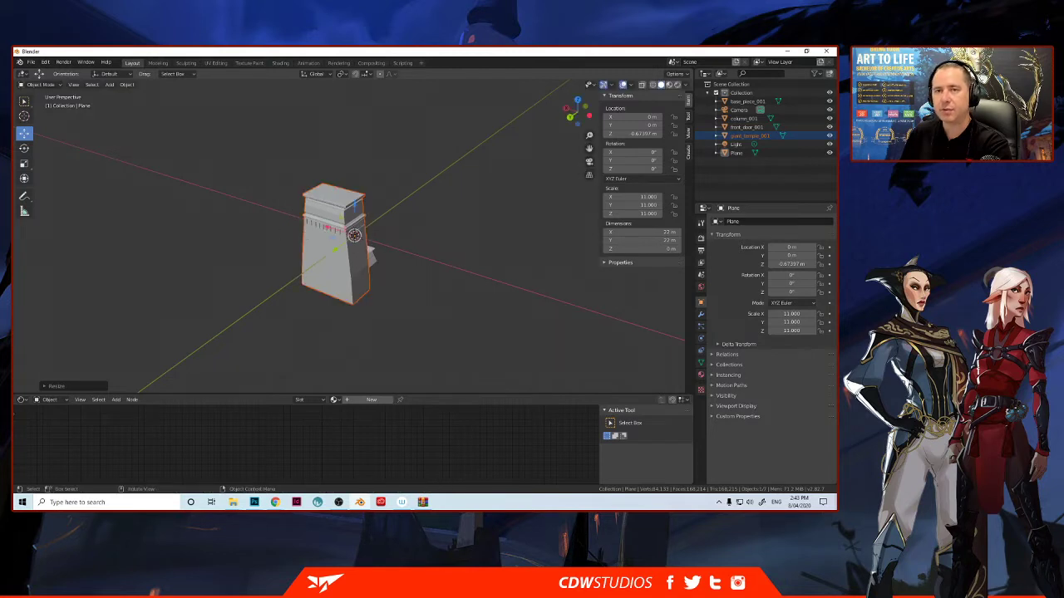
pyautogui.click(31, 62)
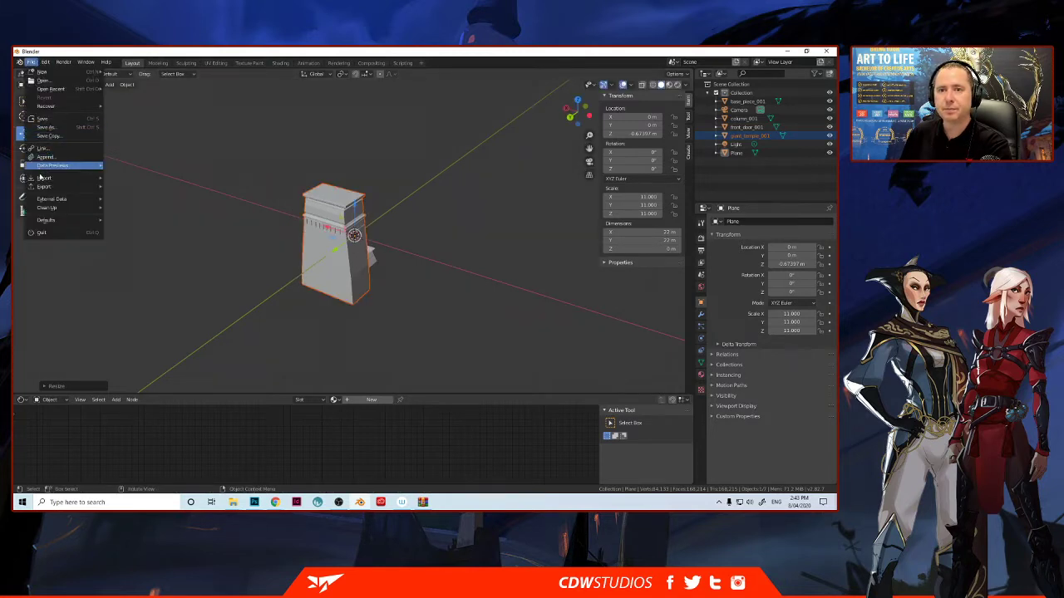
pyautogui.moveTo(43, 186)
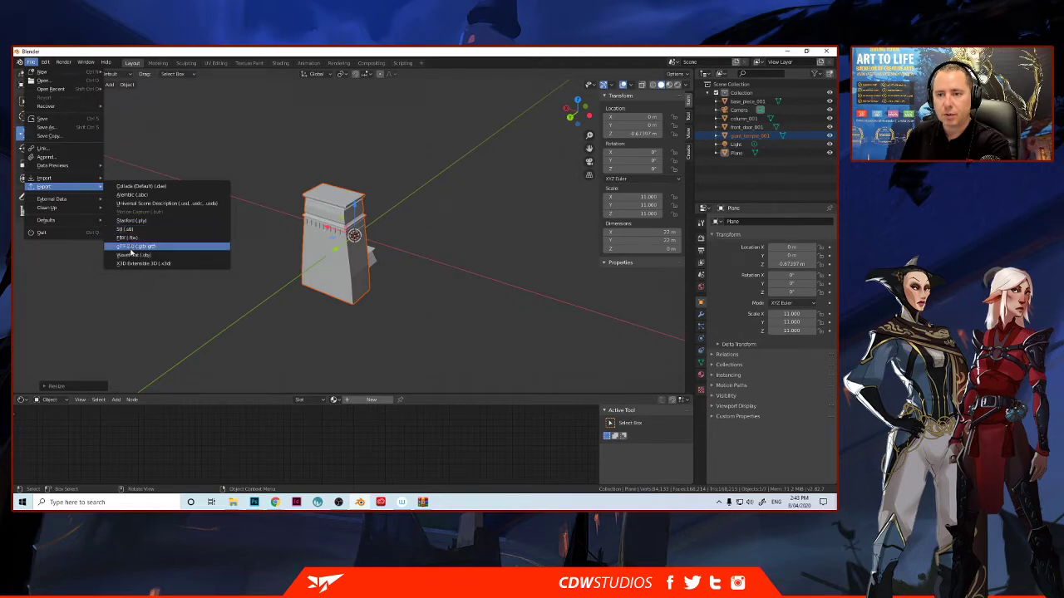
pyautogui.click(133, 254)
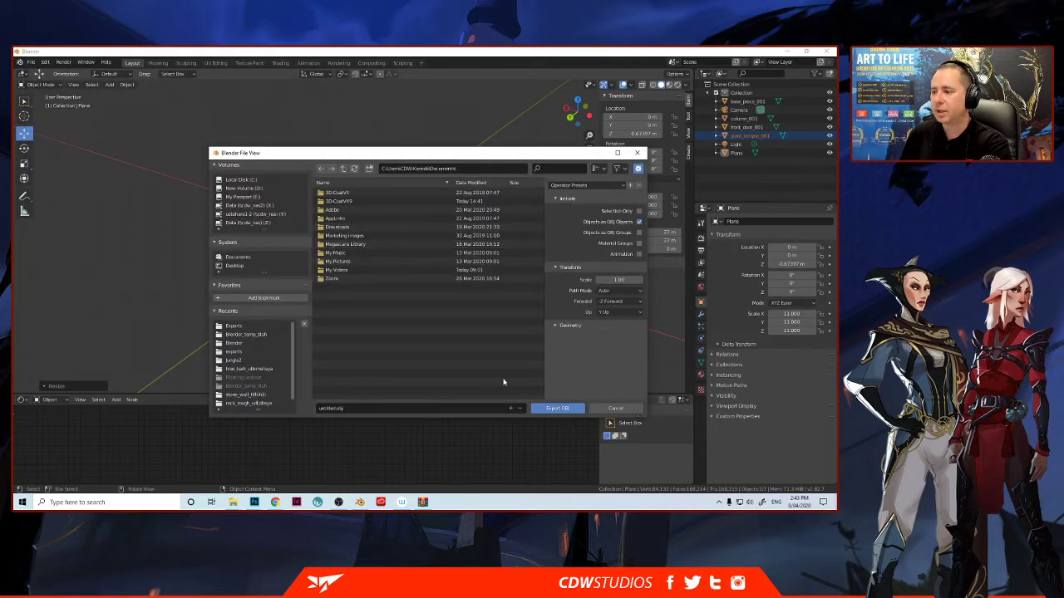
pyautogui.click(617, 409)
# - Import main_window_001.obj from the exports folder and scale it down until it is smaller than the temple tower
pyautogui.click(31, 62)
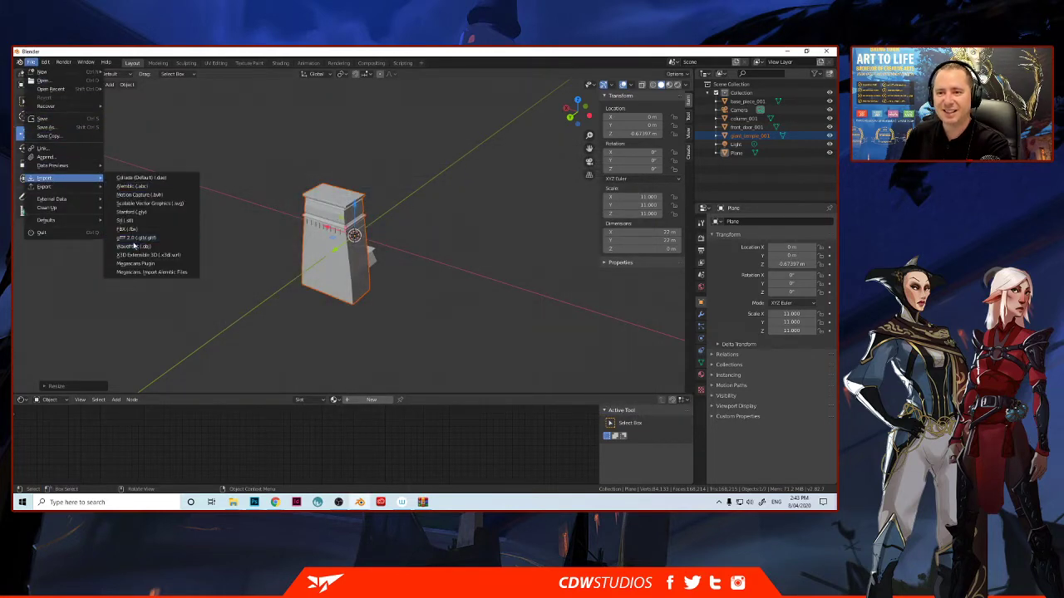
pyautogui.click(133, 246)
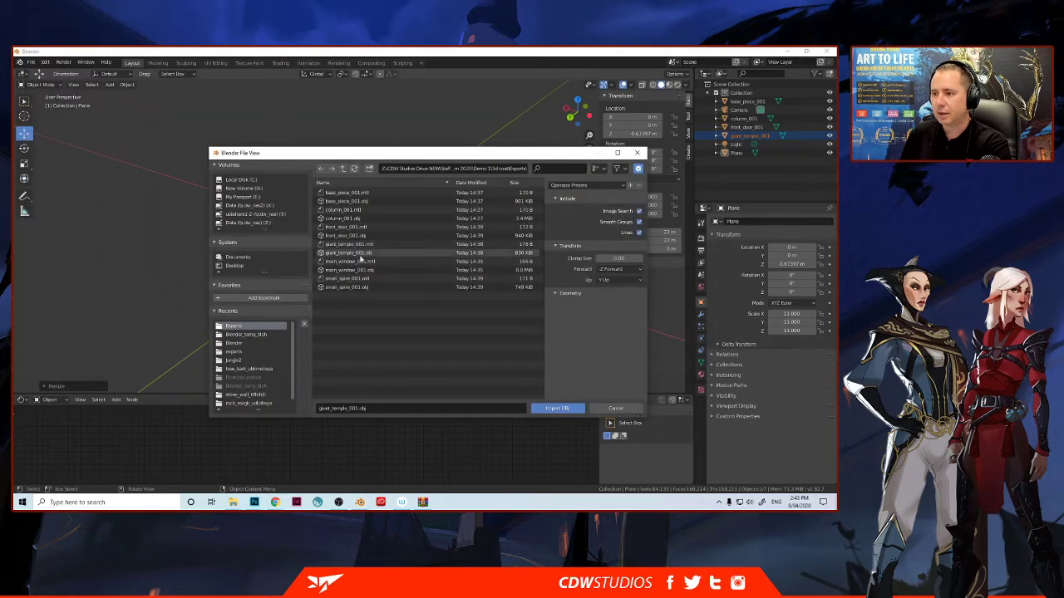
pyautogui.click(358, 271)
pyautogui.click(559, 408)
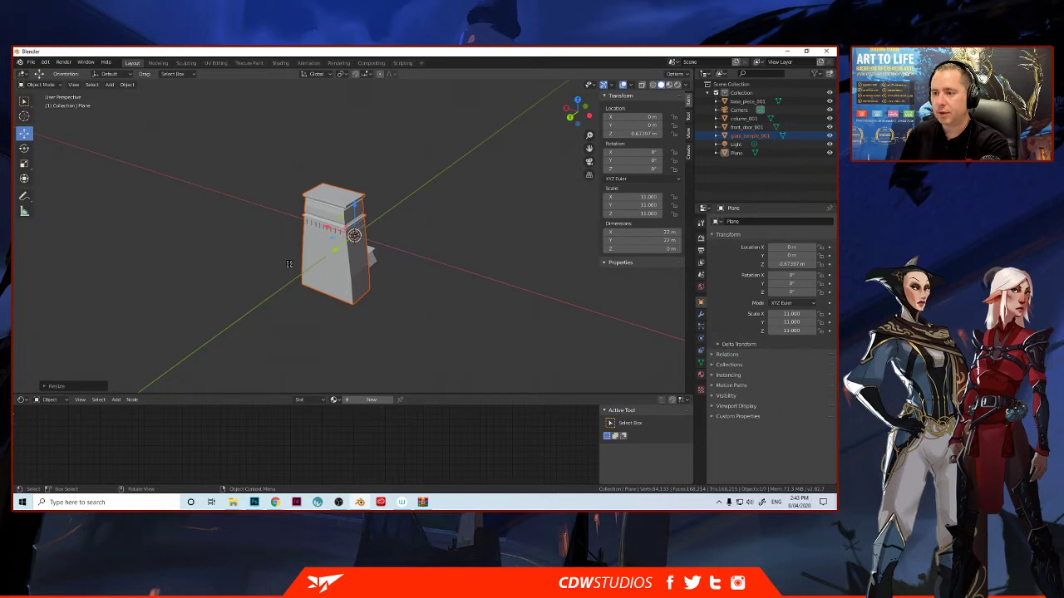
pyautogui.press('s')
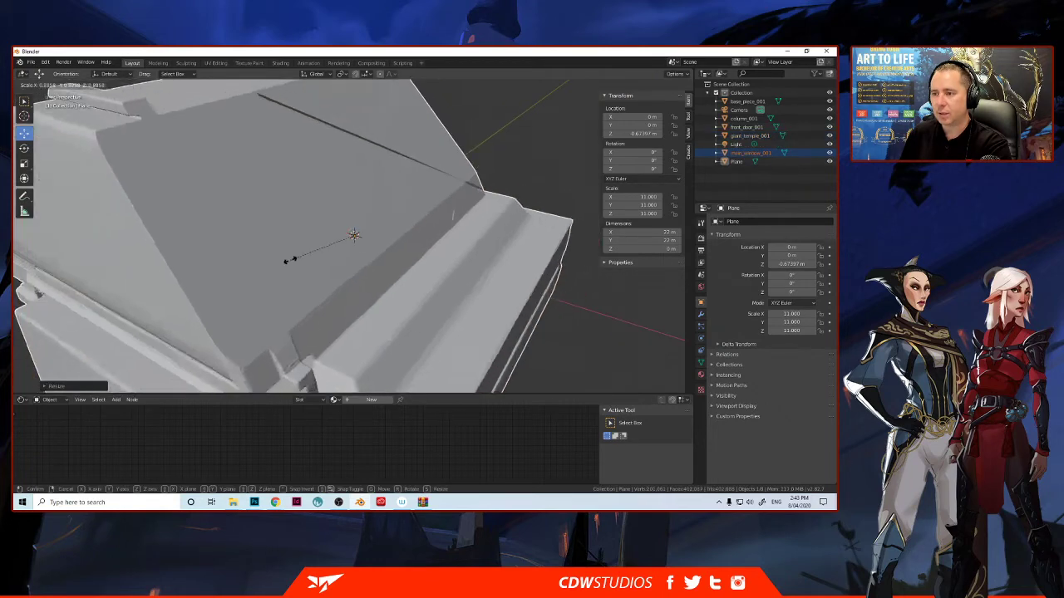
pyautogui.click(335, 245)
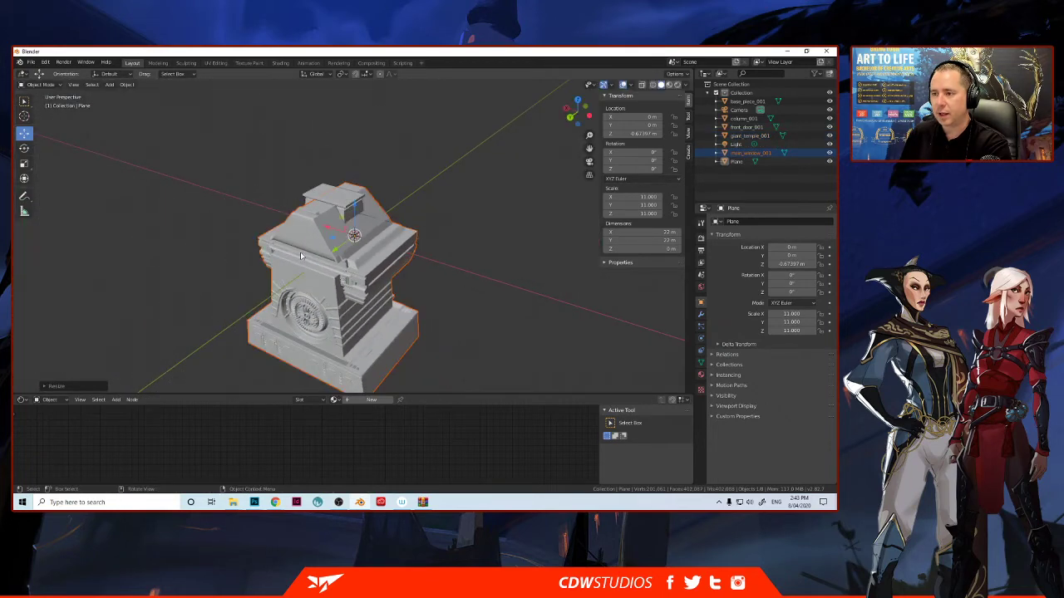
pyautogui.press('s')
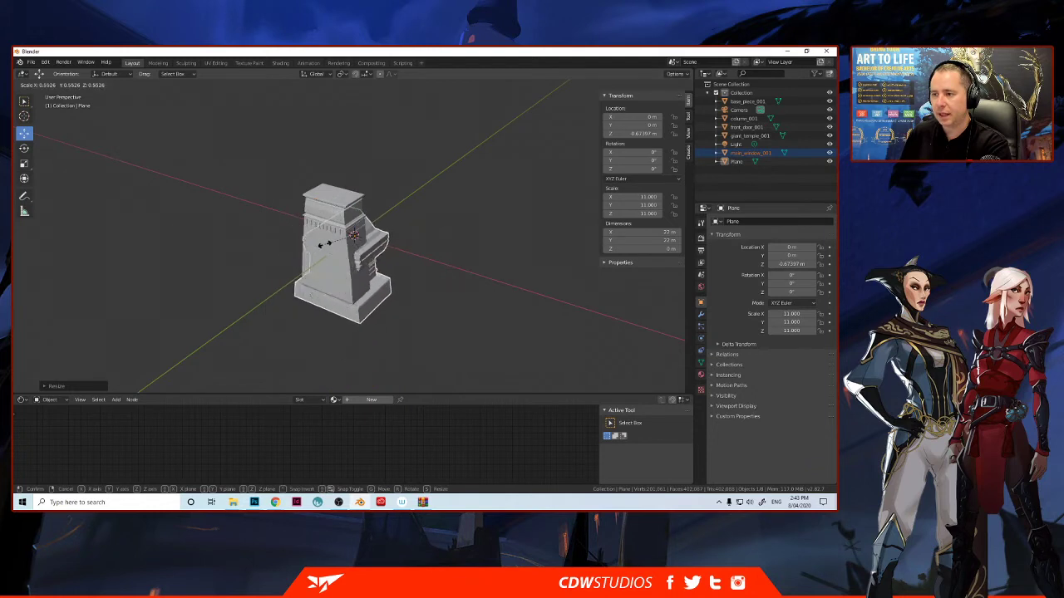
pyautogui.rightClick(334, 243)
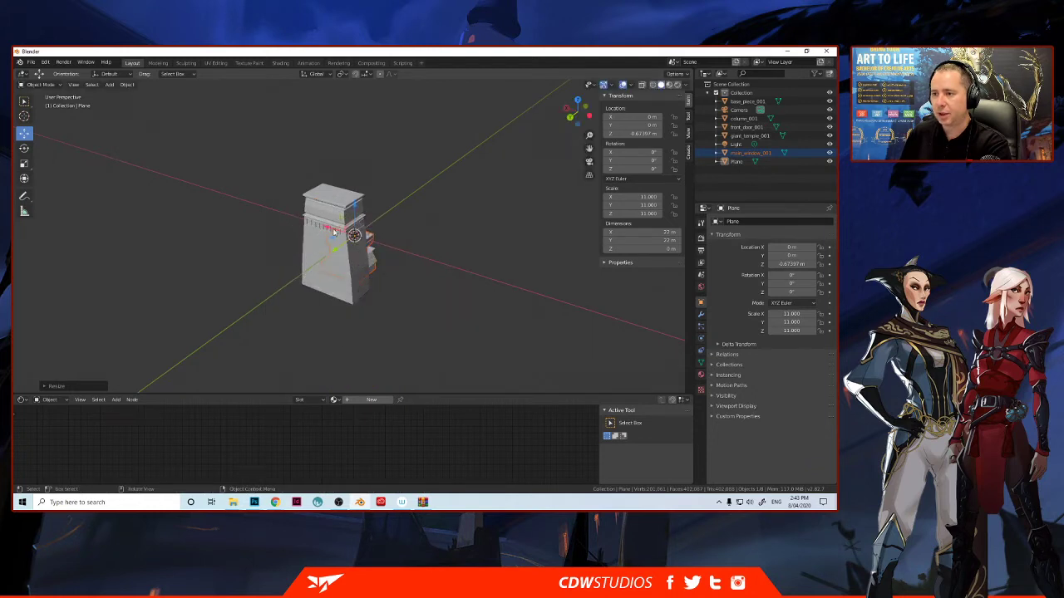
# - Move the main window piece out of the temple tower so it stands clear beside it
pyautogui.press('g')
pyautogui.click(378, 265)
pyautogui.scroll(5, 384, 275)
pyautogui.moveTo(383, 275); pyautogui.dragTo(277, 247, button='middle')
pyautogui.scroll(5, 397, 282)
pyautogui.scroll(-5, 408, 286)
pyautogui.scroll(5, 368, 283)
pyautogui.scroll(-4, 458, 280)
pyautogui.scroll(-2, 458, 280)
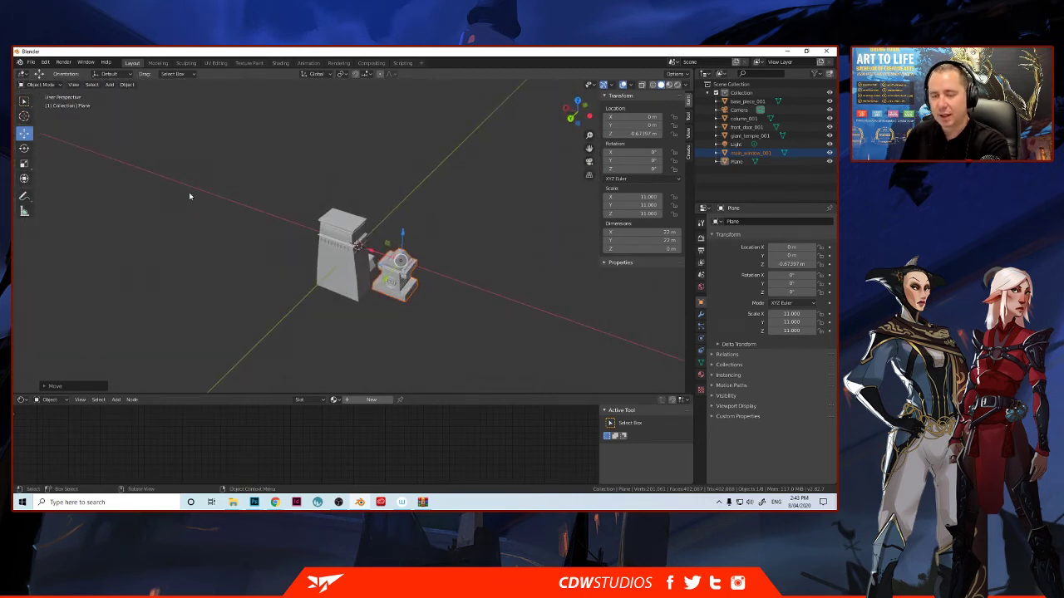
# - Import small_spire_001.obj from the exports folder and scale it down to a small spire beside the tower
pyautogui.click(31, 62)
pyautogui.moveTo(49, 178)
pyautogui.click(136, 246)
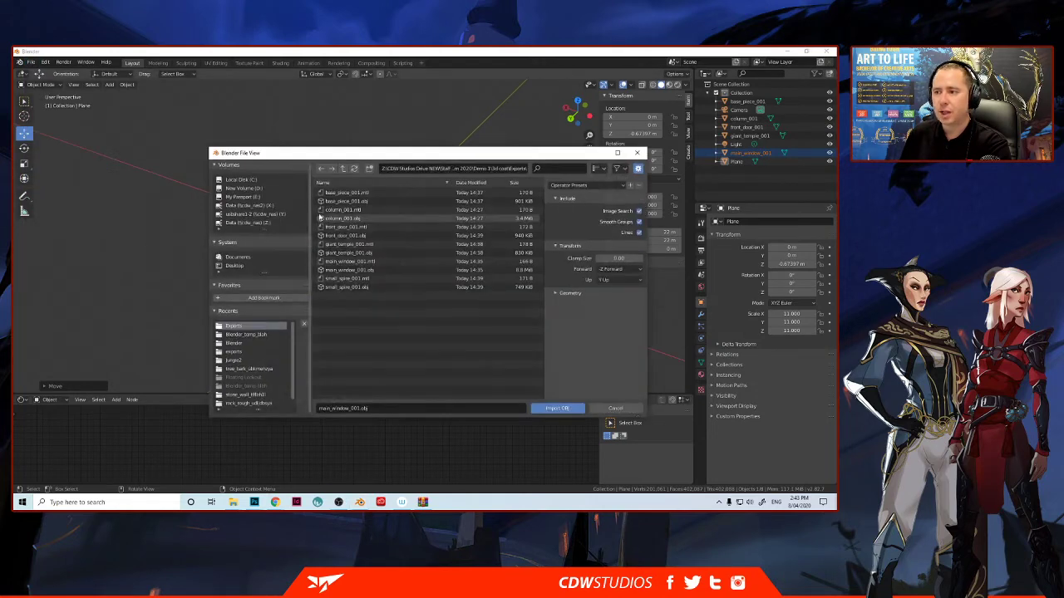
pyautogui.click(347, 288)
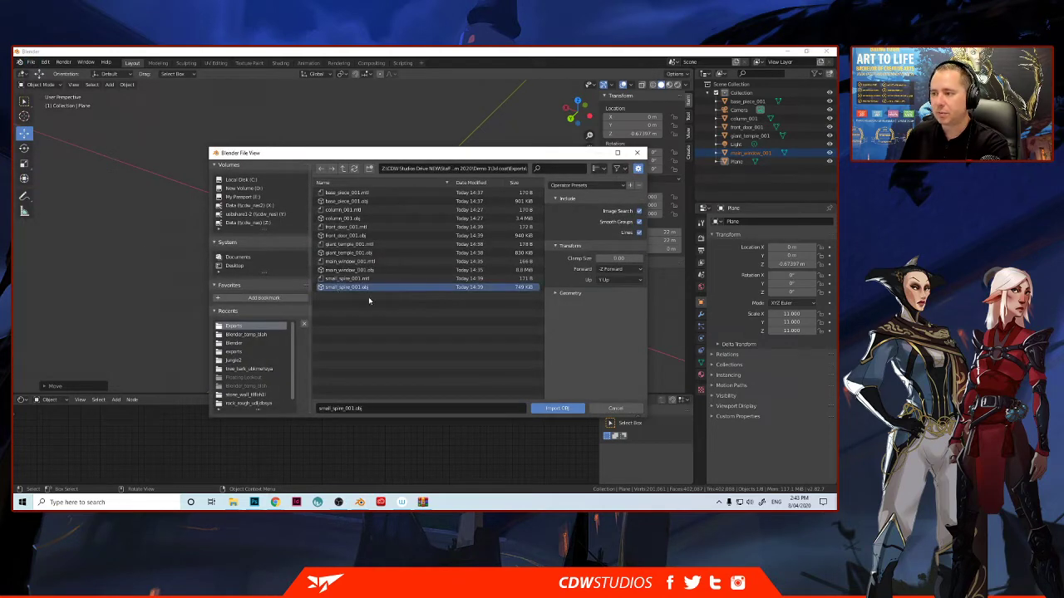
pyautogui.click(557, 408)
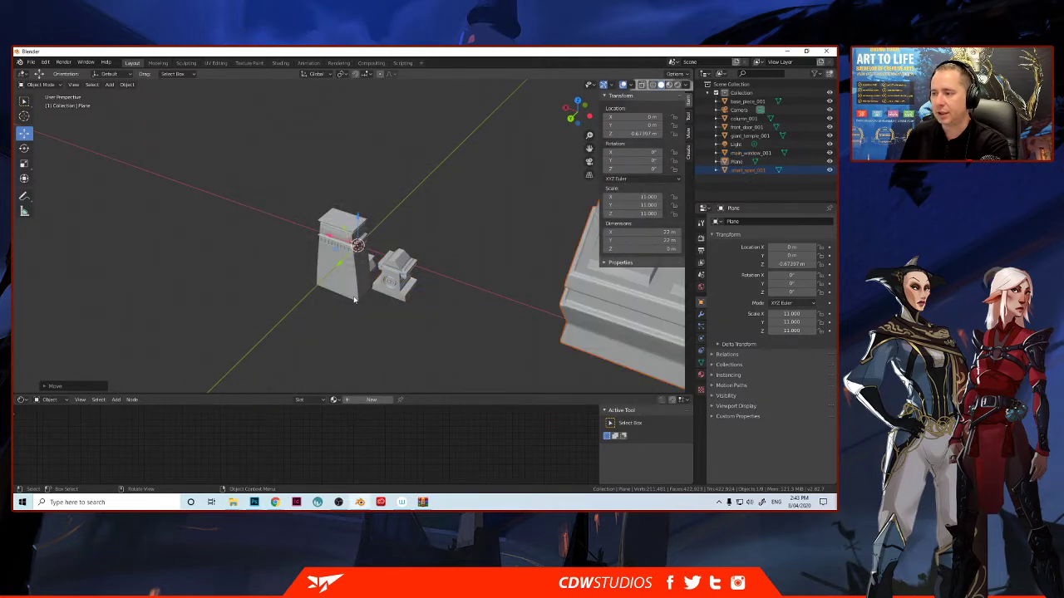
pyautogui.press('s')
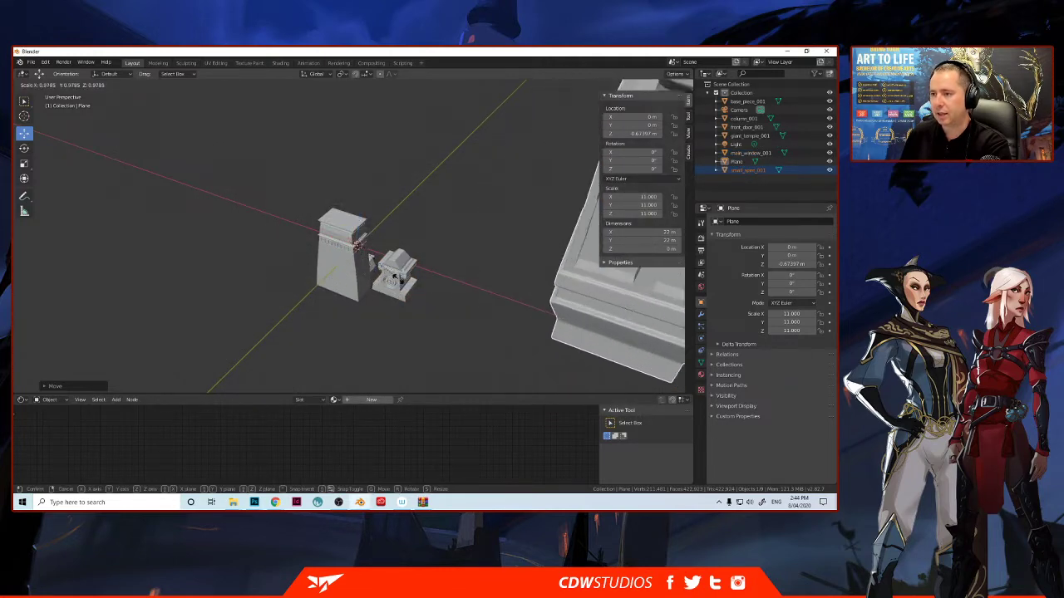
pyautogui.click(411, 273)
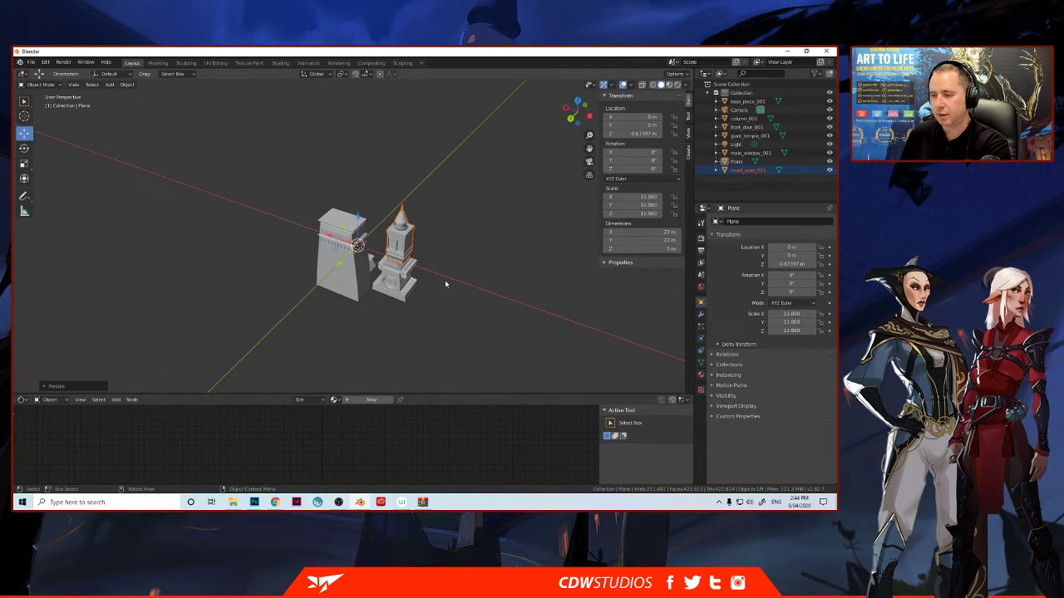
pyautogui.press('s')
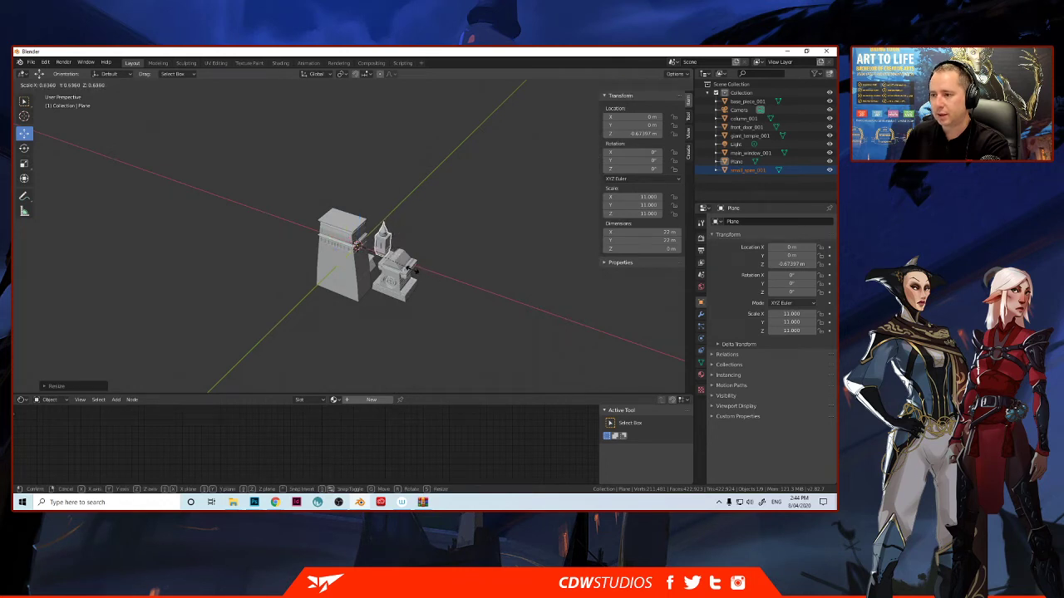
pyautogui.click(413, 272)
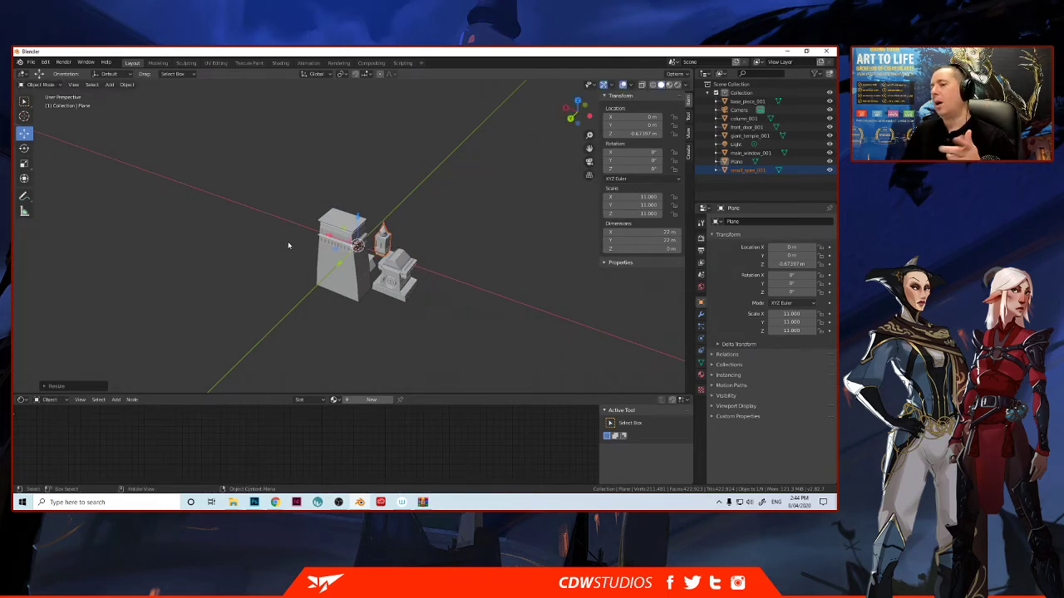
# - Examine the imported temple parts from several sides, comparing the giant temple's size with the other pieces
pyautogui.moveTo(292, 186); pyautogui.dragTo(219, 247, button='middle')
pyautogui.scroll(4, 204, 229)
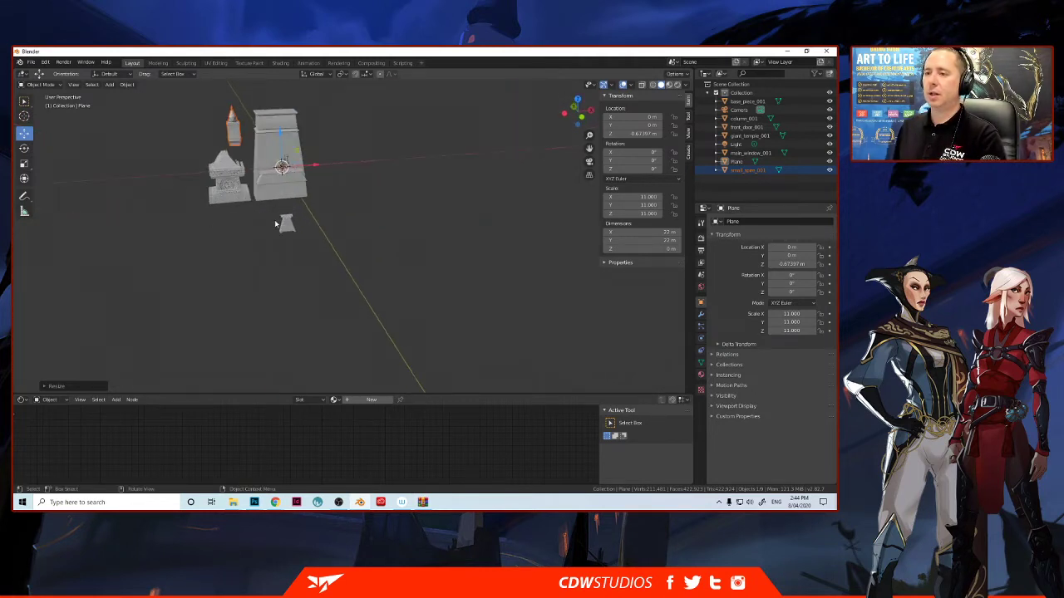
pyautogui.moveTo(204, 229); pyautogui.dragTo(250, 199, button='middle')
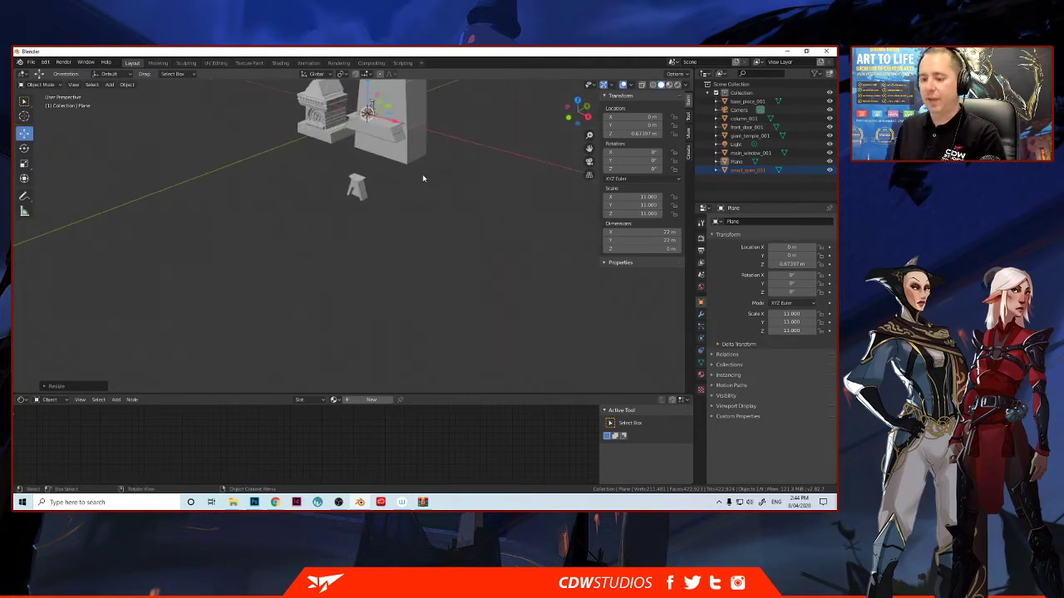
pyautogui.moveTo(410, 186); pyautogui.dragTo(446, 273, button='middle')
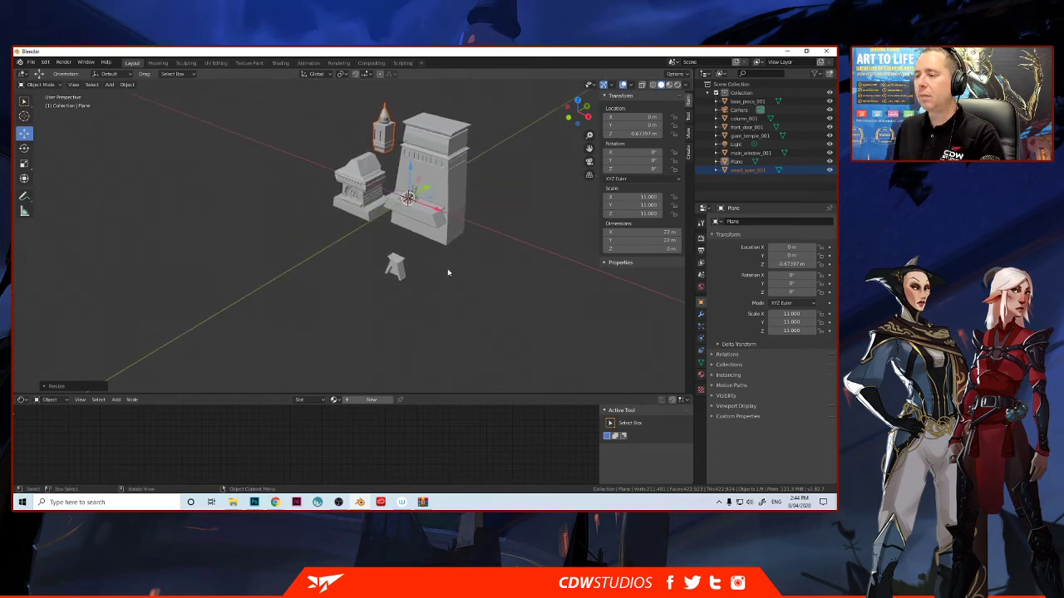
pyautogui.scroll(2, 447, 272)
pyautogui.click(445, 166)
pyautogui.moveTo(455, 195)
pyautogui.mouseDown(button='middle')
pyautogui.moveTo(339, 219)
pyautogui.moveTo(457, 197)
pyautogui.moveTo(449, 200)
pyautogui.mouseUp(button='middle')
pyautogui.scroll(2, 446, 205)
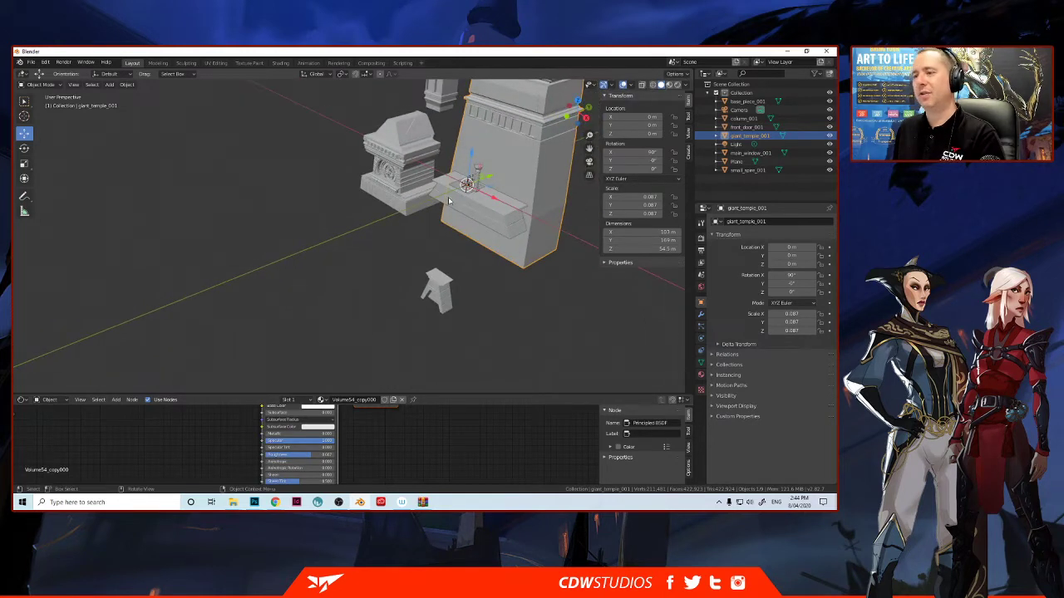
pyautogui.moveTo(409, 221); pyautogui.dragTo(414, 216, button='middle')
pyautogui.scroll(1, 456, 199)
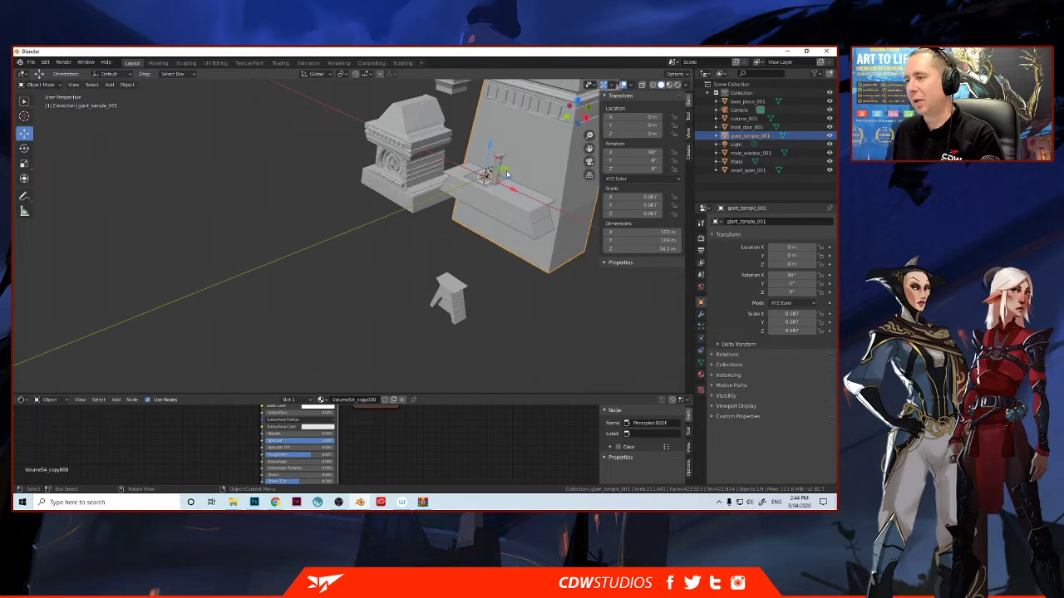
# - Scale the main window piece down to a scale of about 0.051
pyautogui.click(394, 167)
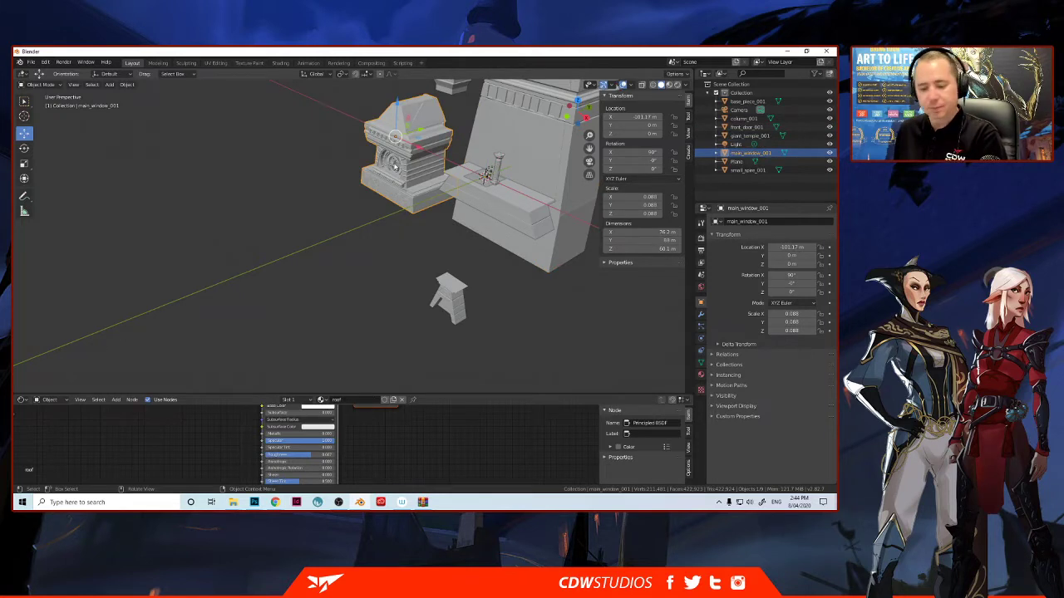
pyautogui.press('s')
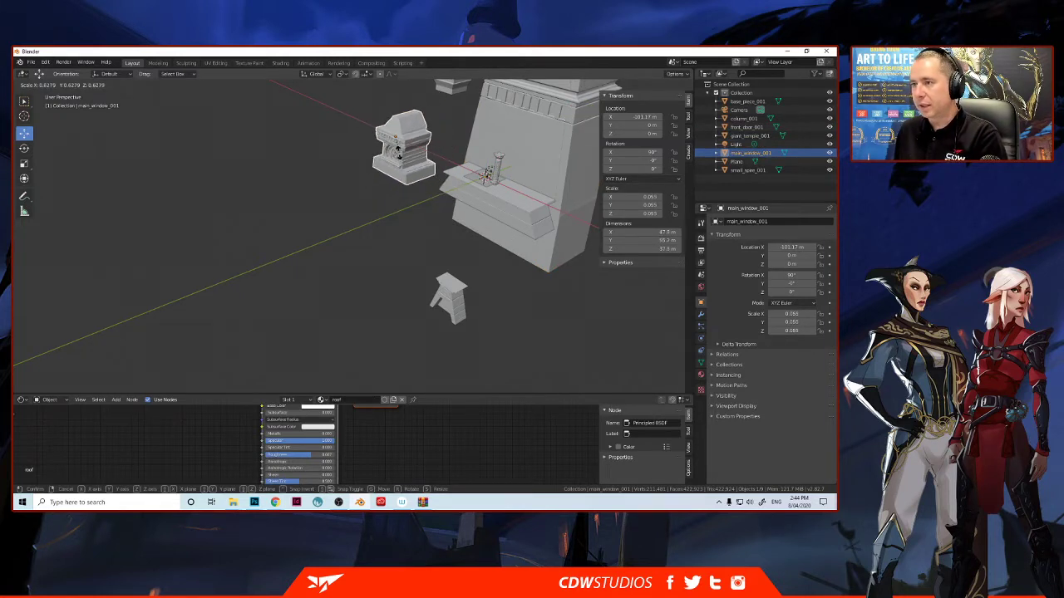
pyautogui.click(398, 153)
pyautogui.moveTo(393, 192); pyautogui.dragTo(456, 179, button='middle')
# - Enlarge the ground plane to a scale of about 117.48 so it spreads beneath the temple tower
pyautogui.click(472, 167)
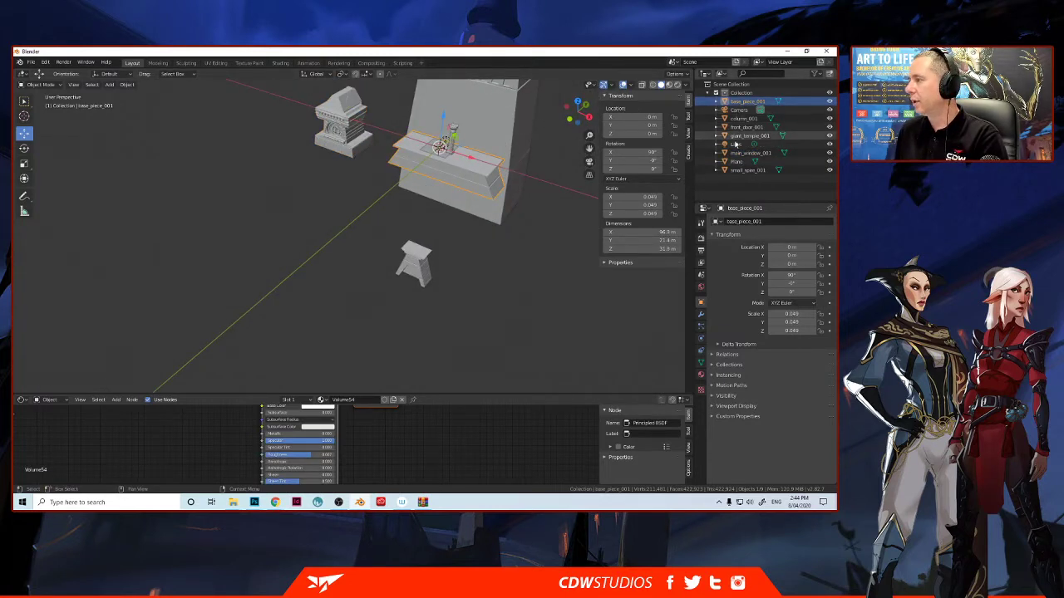
pyautogui.click(737, 161)
pyautogui.press('s')
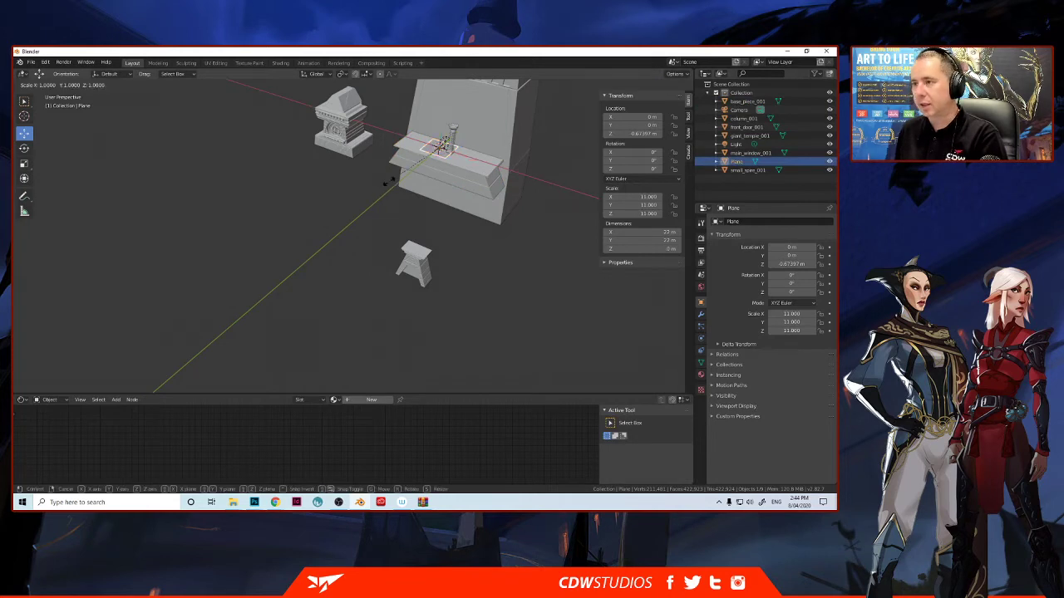
pyautogui.click(84, 349)
pyautogui.press('s')
pyautogui.click(239, 253)
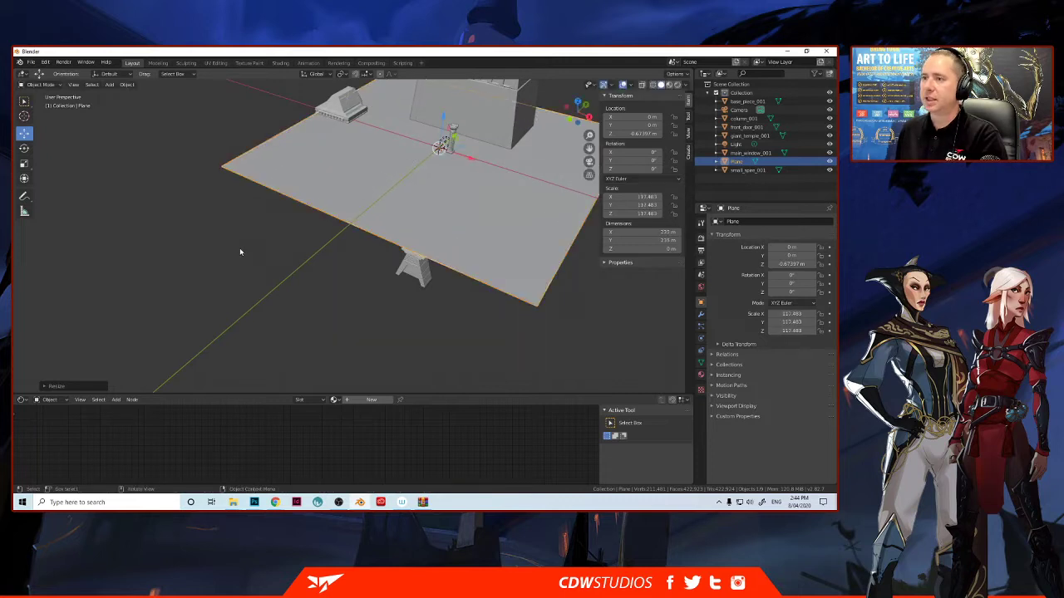
pyautogui.moveTo(367, 265); pyautogui.dragTo(343, 277, button='middle')
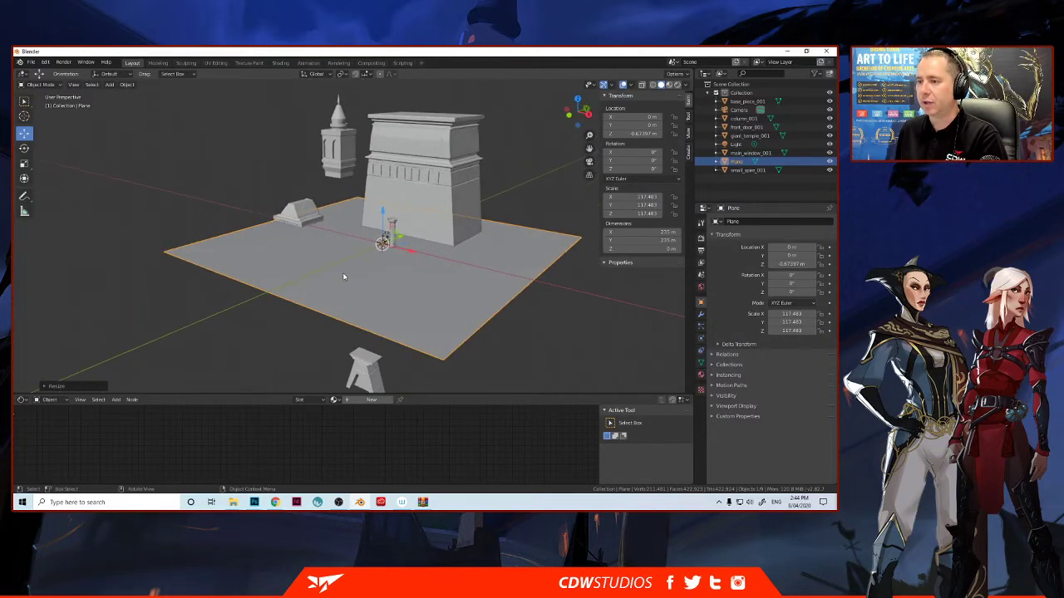
# - Raise the main window piece out of the ground plane and move it near the origin in front of the tower
pyautogui.click(299, 204)
pyautogui.moveTo(290, 188); pyautogui.dragTo(290, 152)
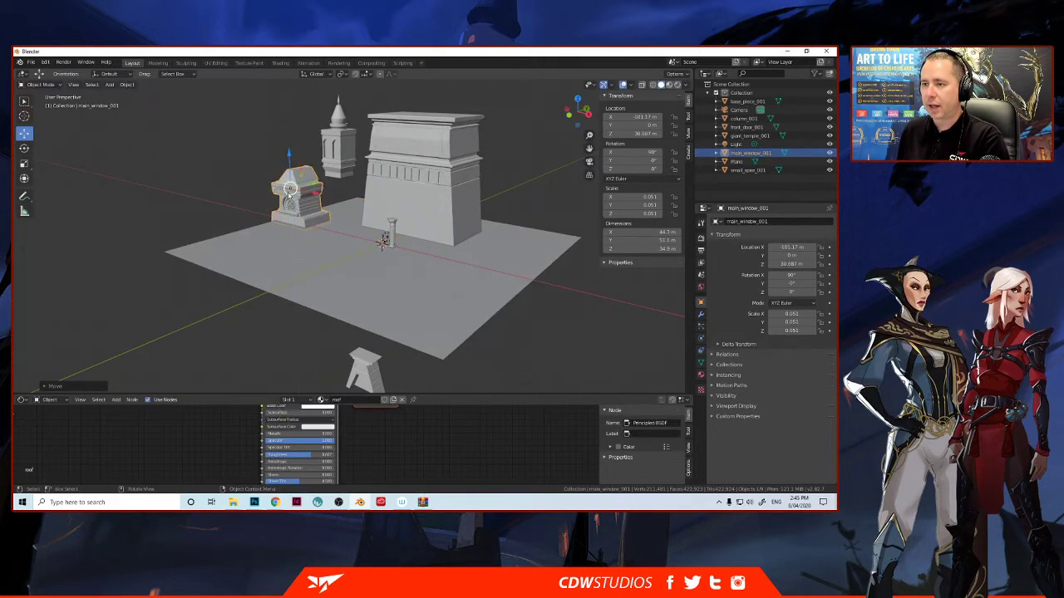
pyautogui.moveTo(312, 194); pyautogui.dragTo(382, 194)
pyautogui.moveTo(352, 269); pyautogui.dragTo(373, 248, button='middle')
pyautogui.moveTo(366, 196)
pyautogui.mouseDown()
pyautogui.moveTo(341, 173)
pyautogui.moveTo(374, 198)
pyautogui.mouseUp()
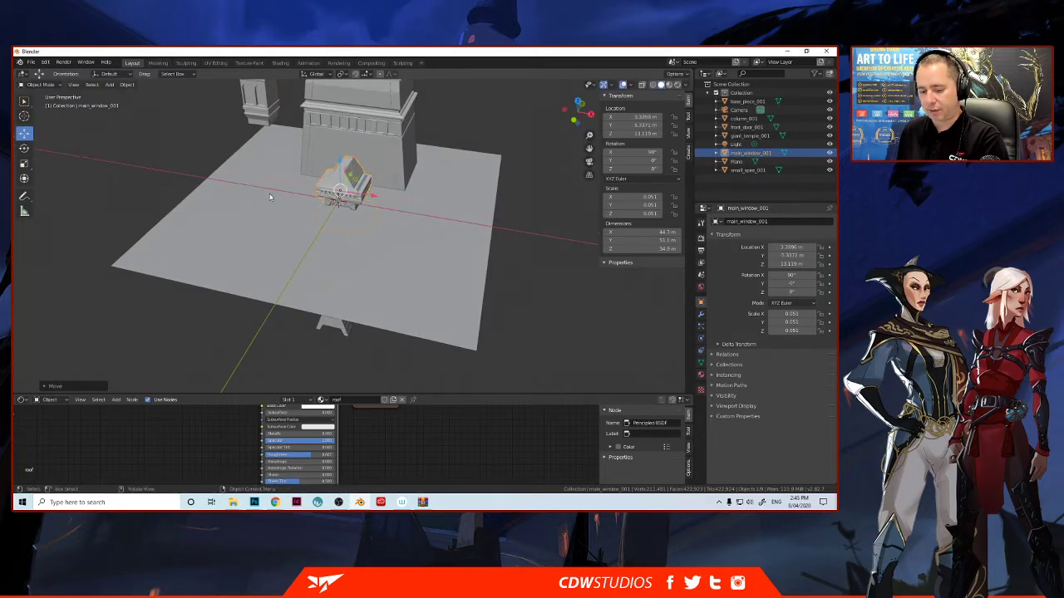
# - Apply the location transform to the main window piece
pyautogui.rightClick(268, 197)
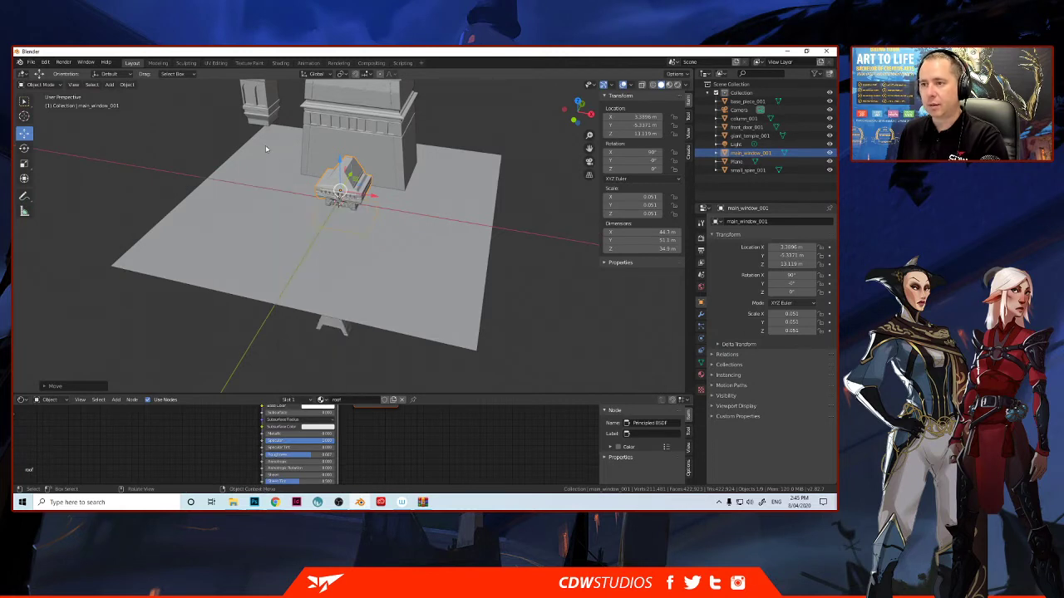
pyautogui.hotkey('ctrl', 'a')
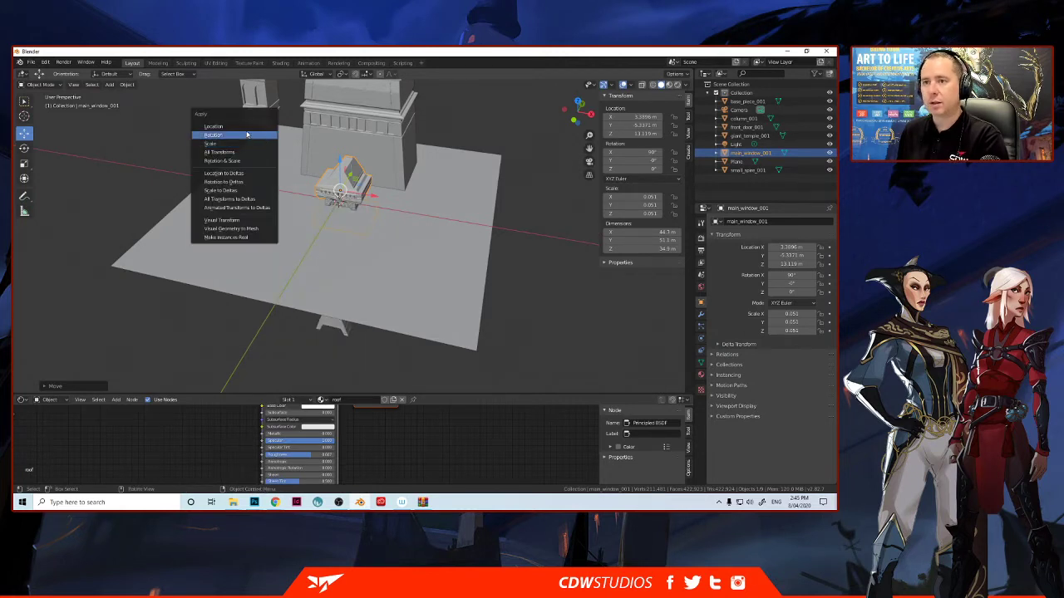
pyautogui.click(245, 131)
# - Position the main window piece behind the column at about X -4 m, Y 14.5 m and Z 18.7 m
pyautogui.moveTo(361, 191); pyautogui.dragTo(396, 191, button='middle')
pyautogui.moveTo(398, 184)
pyautogui.mouseDown()
pyautogui.moveTo(413, 179)
pyautogui.moveTo(389, 153)
pyautogui.moveTo(387, 170)
pyautogui.mouseUp()
pyautogui.scroll(3, 387, 171)
pyautogui.moveTo(387, 170)
pyautogui.mouseDown(button='middle')
pyautogui.moveTo(412, 169)
pyautogui.moveTo(394, 189)
pyautogui.moveTo(406, 172)
pyautogui.mouseUp(button='middle')
pyautogui.scroll(-3, 399, 241)
pyautogui.moveTo(399, 241); pyautogui.dragTo(366, 247, button='middle')
pyautogui.scroll(3, 416, 251)
pyautogui.scroll(2, 366, 248)
pyautogui.moveTo(353, 238); pyautogui.dragTo(359, 241)
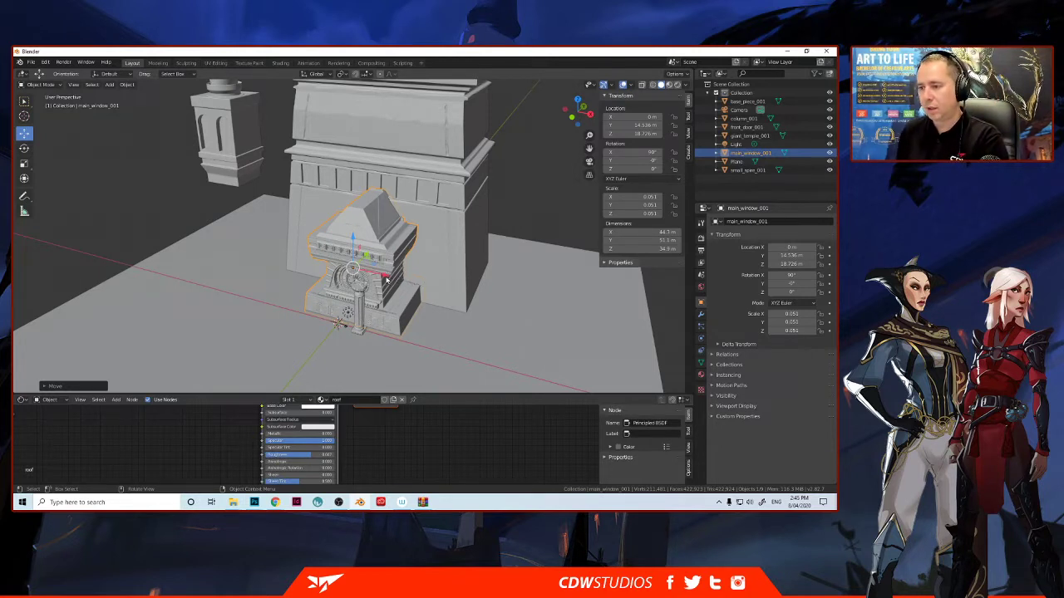
pyautogui.moveTo(384, 280)
pyautogui.mouseDown()
pyautogui.moveTo(369, 279)
pyautogui.moveTo(378, 276)
pyautogui.mouseUp()
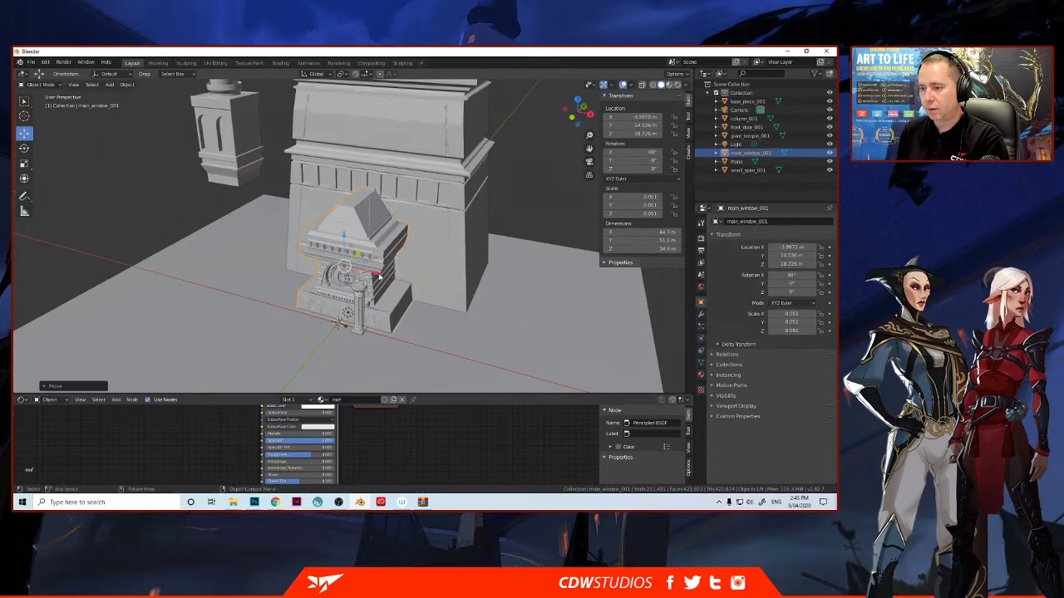
# - Raise the column out of the ground plane to about Z 23.1 m and shift it to about X 20.8 m
pyautogui.moveTo(378, 277); pyautogui.dragTo(318, 281, button='middle')
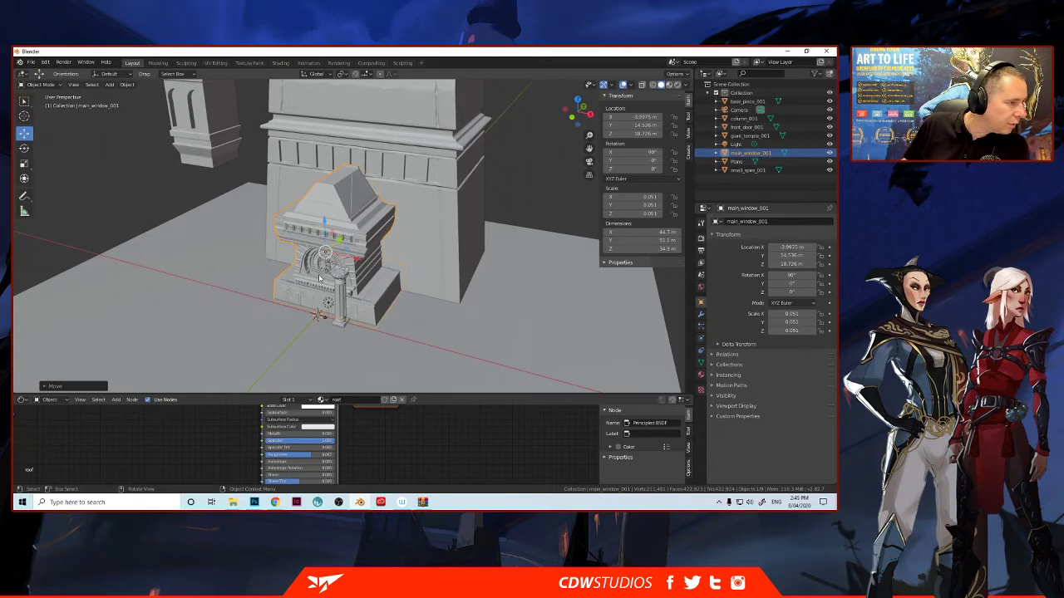
pyautogui.scroll(3, 329, 286)
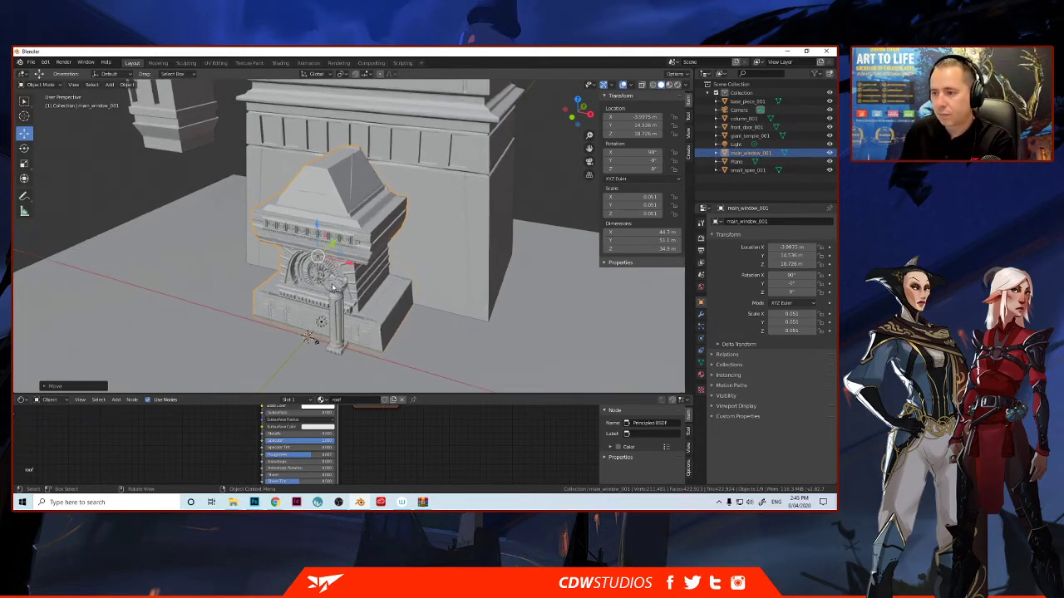
pyautogui.moveTo(356, 293); pyautogui.dragTo(380, 310, button='middle')
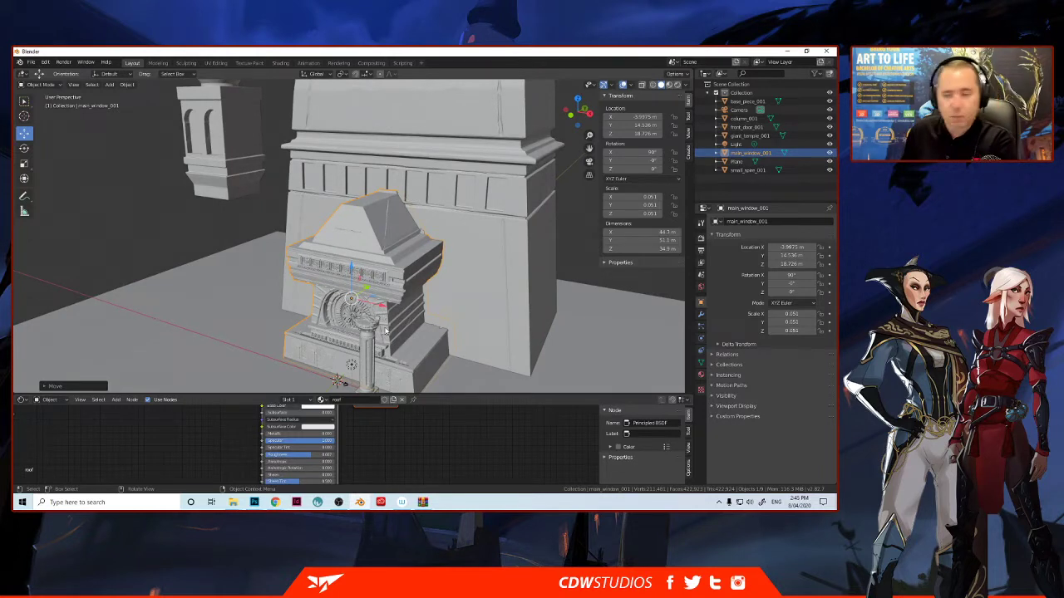
pyautogui.click(384, 347)
pyautogui.moveTo(367, 331); pyautogui.dragTo(366, 285)
pyautogui.moveTo(398, 326); pyautogui.dragTo(424, 303)
pyautogui.moveTo(423, 303); pyautogui.dragTo(189, 210, button='middle')
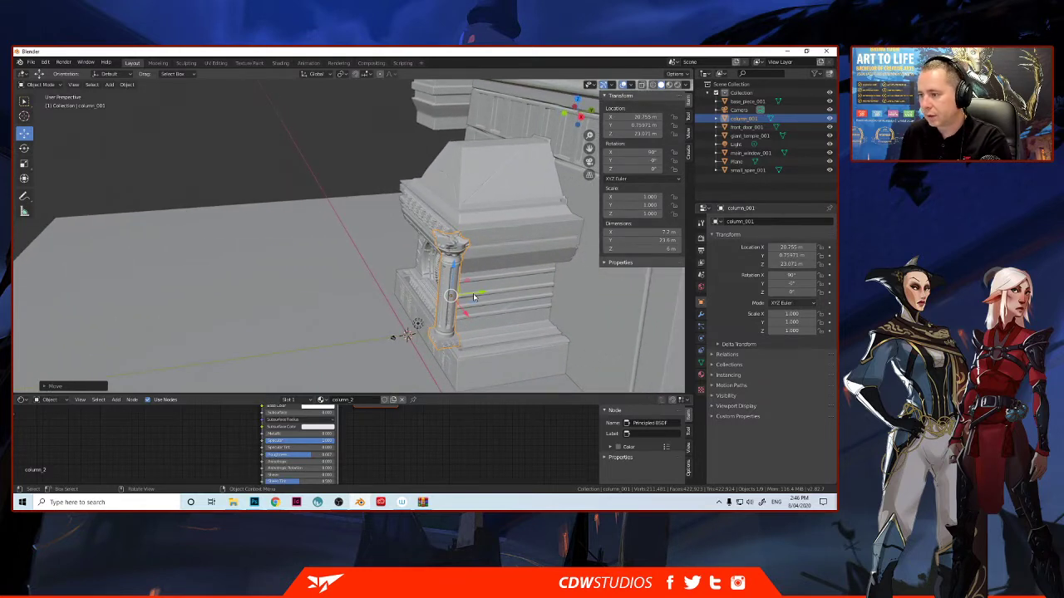
# - Place the column over the front corner of the main window piece's base and enlarge the 3D viewport over the node editor
pyautogui.moveTo(479, 292); pyautogui.dragTo(484, 324)
pyautogui.moveTo(484, 325); pyautogui.dragTo(441, 433, button='middle')
pyautogui.moveTo(451, 400); pyautogui.dragTo(449, 462)
pyautogui.moveTo(411, 352); pyautogui.dragTo(435, 335, button='middle')
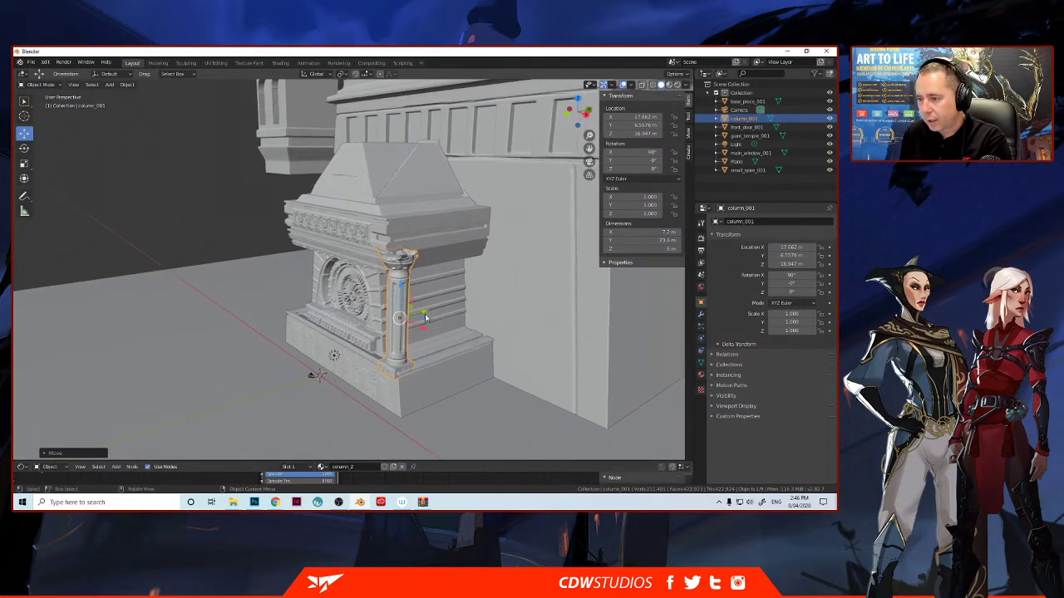
# - Shift the column along Y to about 8.28 m and raise it to about Z 17.1 m
pyautogui.press('g')
pyautogui.press('y')
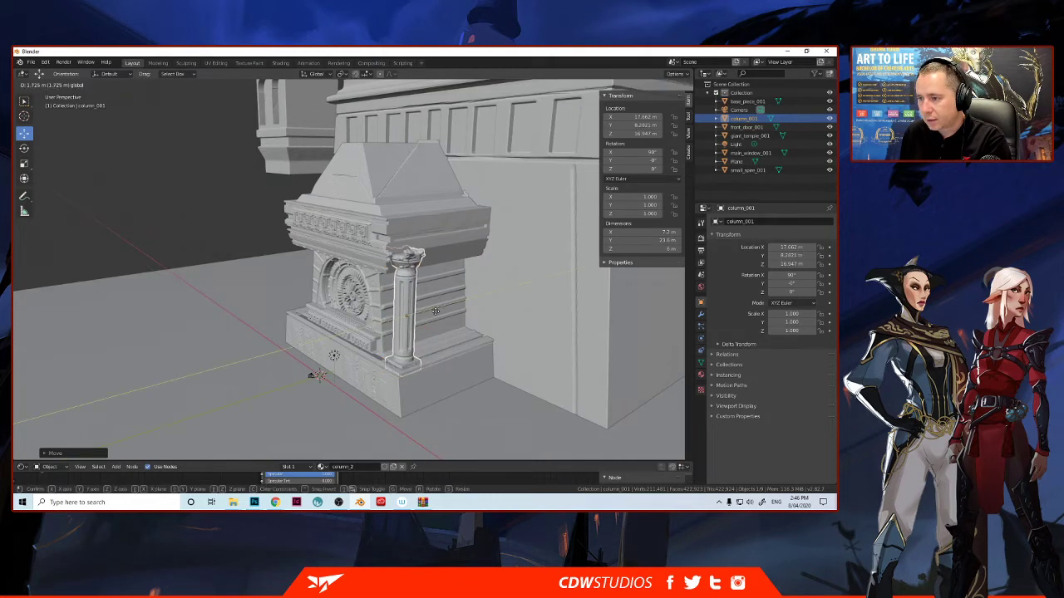
pyautogui.click(435, 311)
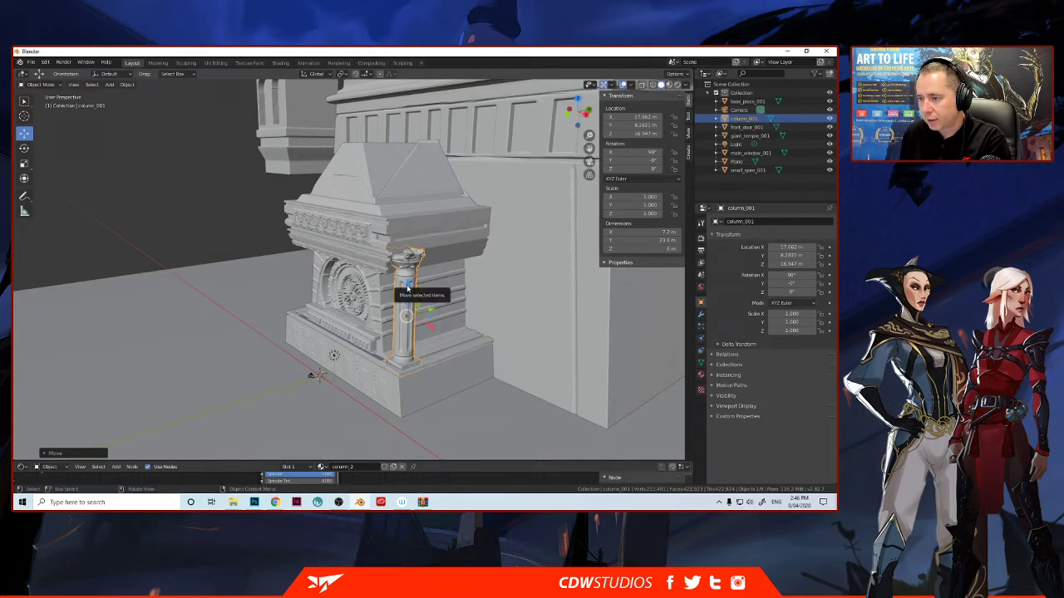
pyautogui.press('g')
pyautogui.press('z')
pyautogui.click(394, 293)
pyautogui.moveTo(393, 292); pyautogui.dragTo(426, 297, button='middle')
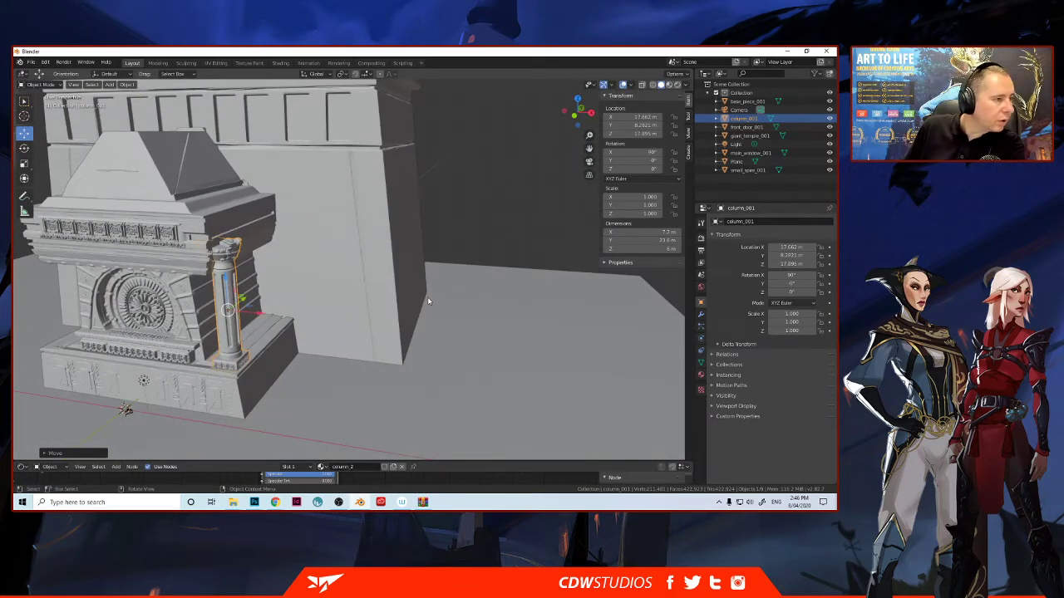
# - Shift the column along X to about 16.3 m and scale it down uniformly to about 0.763
pyautogui.moveTo(260, 316); pyautogui.dragTo(444, 308, button='middle')
pyautogui.press('g')
pyautogui.press('x')
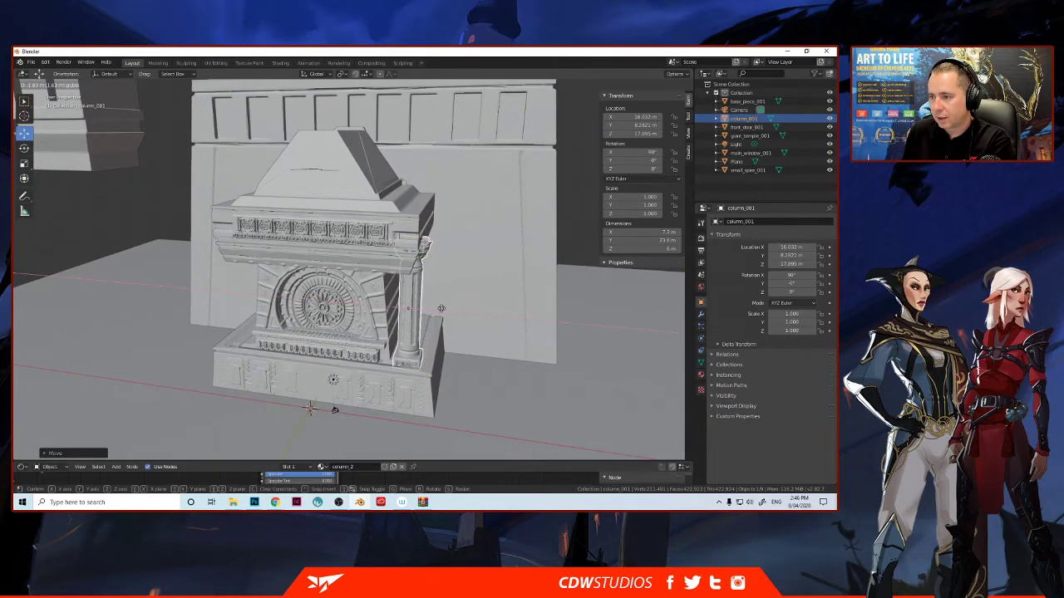
pyautogui.click(441, 309)
pyautogui.press('s')
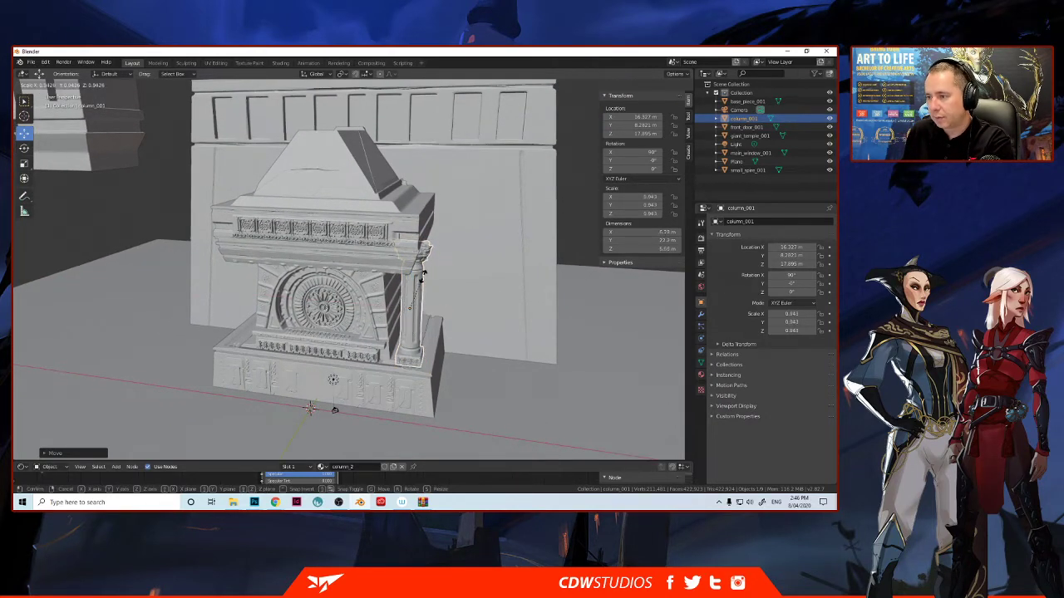
pyautogui.click(421, 286)
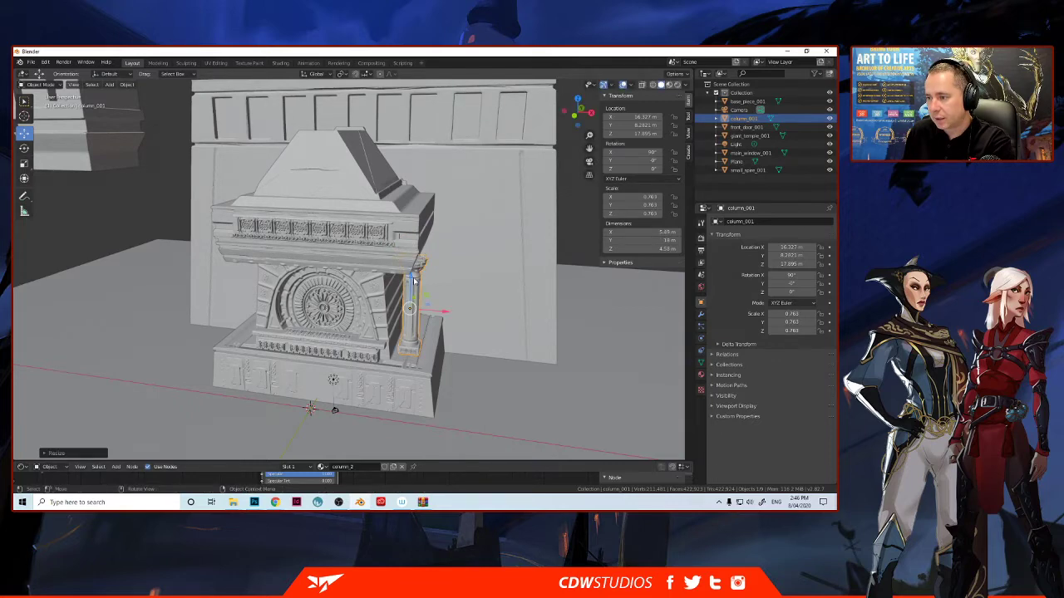
# - Lower the column onto the window base at about Z 15.57 m and shift it along Y to about 8.55 m
pyautogui.press('g')
pyautogui.press('z')
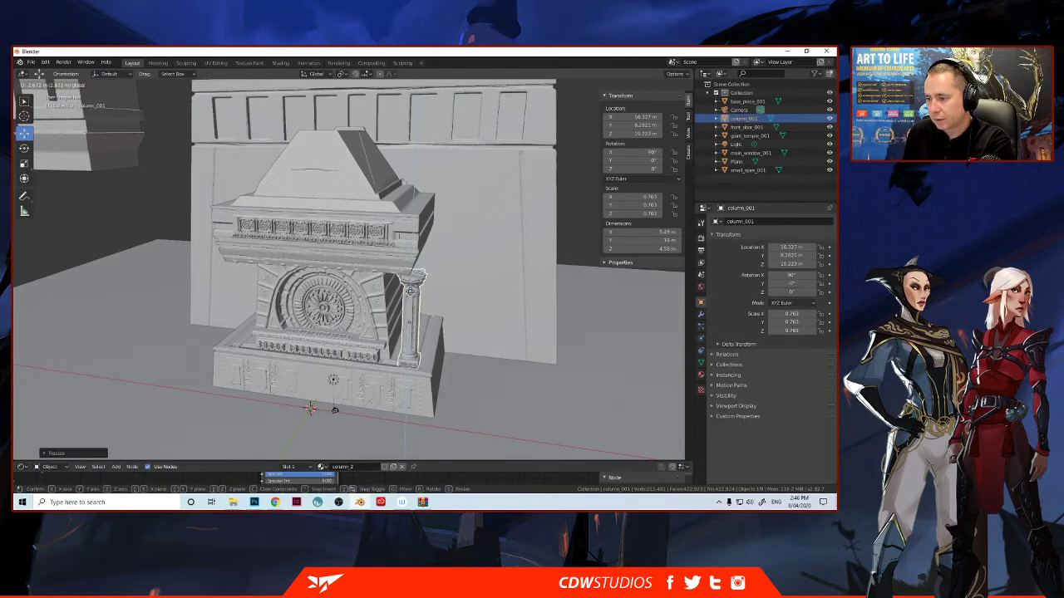
pyautogui.click(412, 287)
pyautogui.moveTo(412, 287); pyautogui.dragTo(390, 296, button='middle')
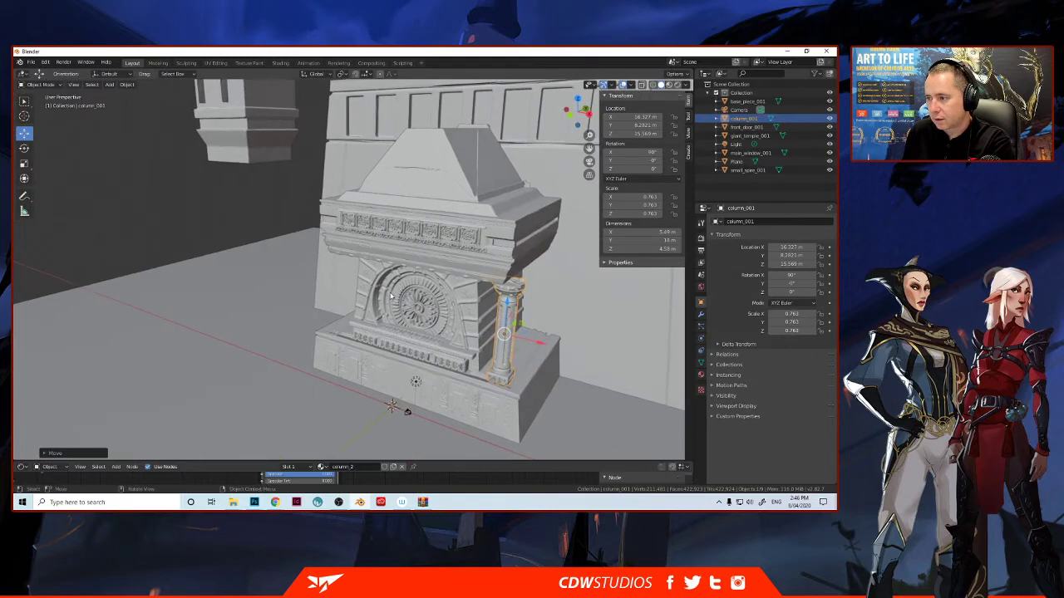
pyautogui.moveTo(555, 356); pyautogui.dragTo(357, 349, button='middle')
pyautogui.press('g')
pyautogui.press('y')
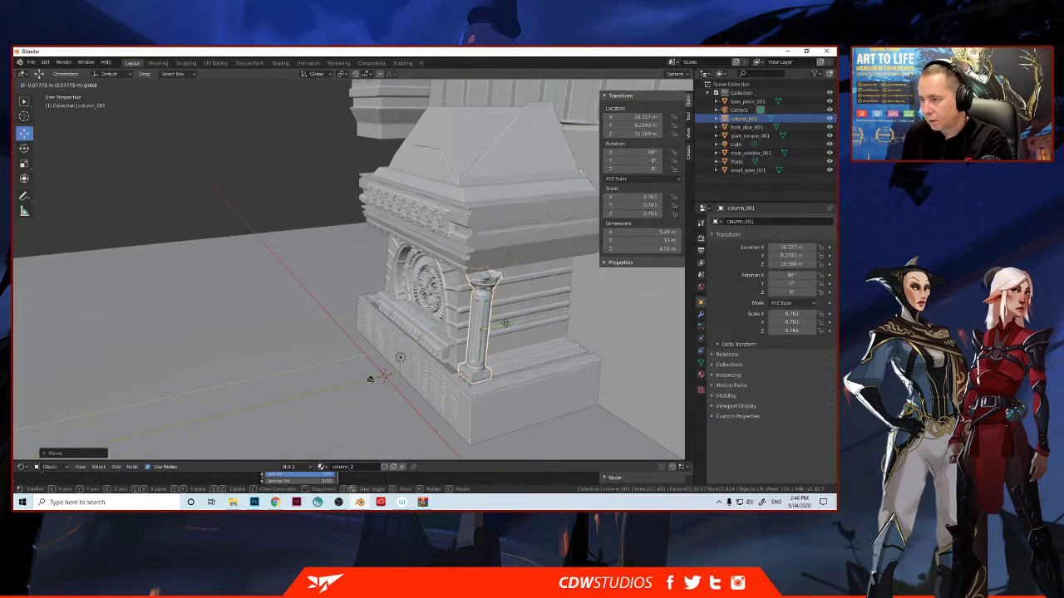
pyautogui.click(481, 339)
# - Slide the column along X towards the window wall to about 14.6 m
pyautogui.moveTo(482, 334); pyautogui.dragTo(515, 347, button='middle')
pyautogui.press('g')
pyautogui.press('x')
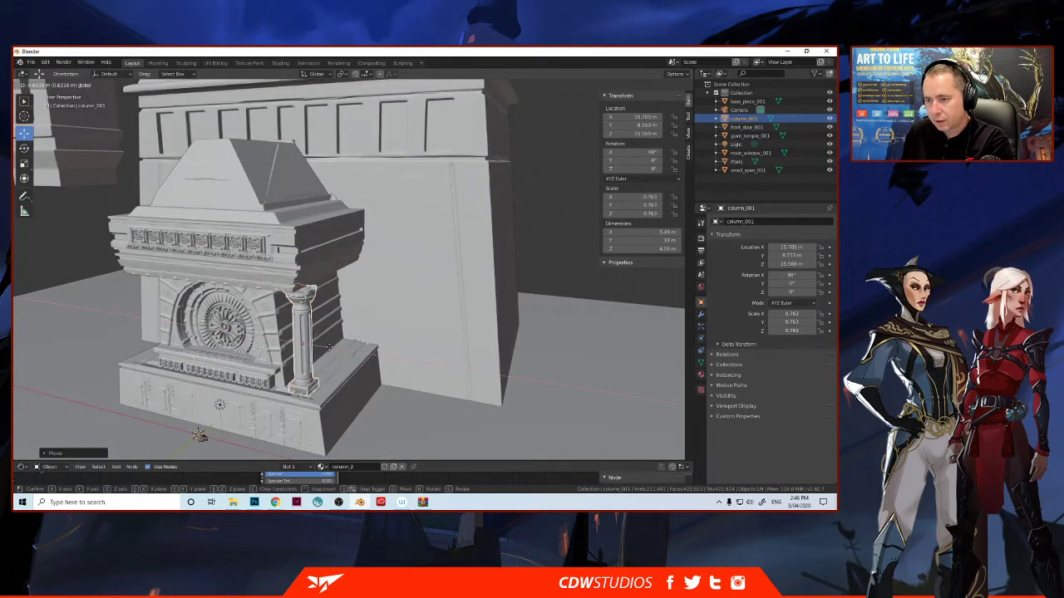
pyautogui.click(331, 350)
pyautogui.scroll(3, 349, 355)
pyautogui.moveTo(350, 355); pyautogui.dragTo(316, 353, button='middle')
pyautogui.press('g')
pyautogui.press('x')
pyautogui.click(424, 337)
pyautogui.moveTo(424, 337)
pyautogui.mouseDown(button='middle')
pyautogui.moveTo(451, 317)
pyautogui.moveTo(441, 332)
pyautogui.mouseUp(button='middle')
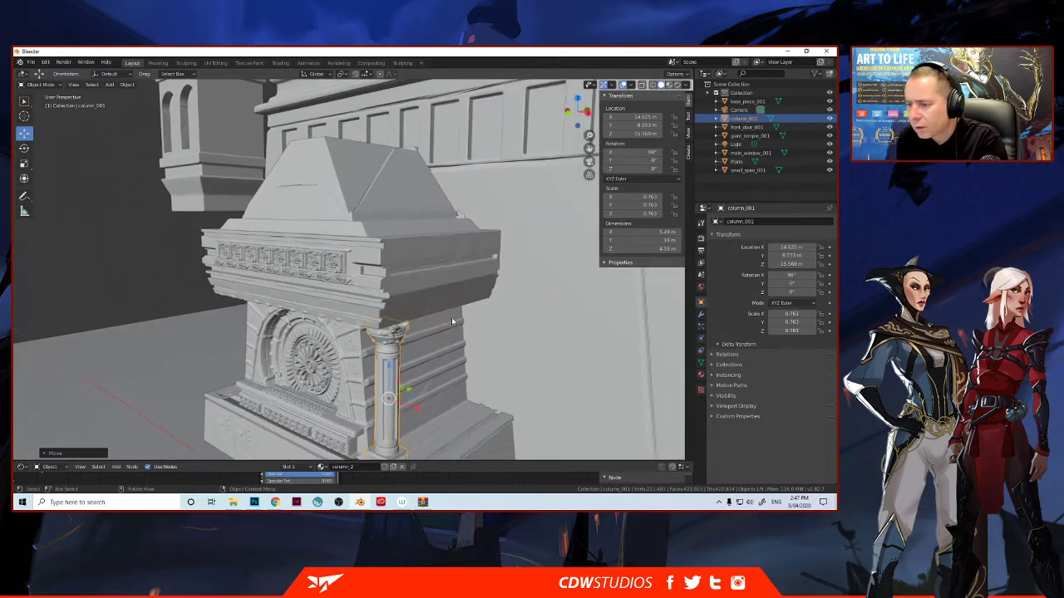
# - Scale the column up to about 0.8 so it spans base to ledge, and set its X position to about 14.94 m
pyautogui.press('s')
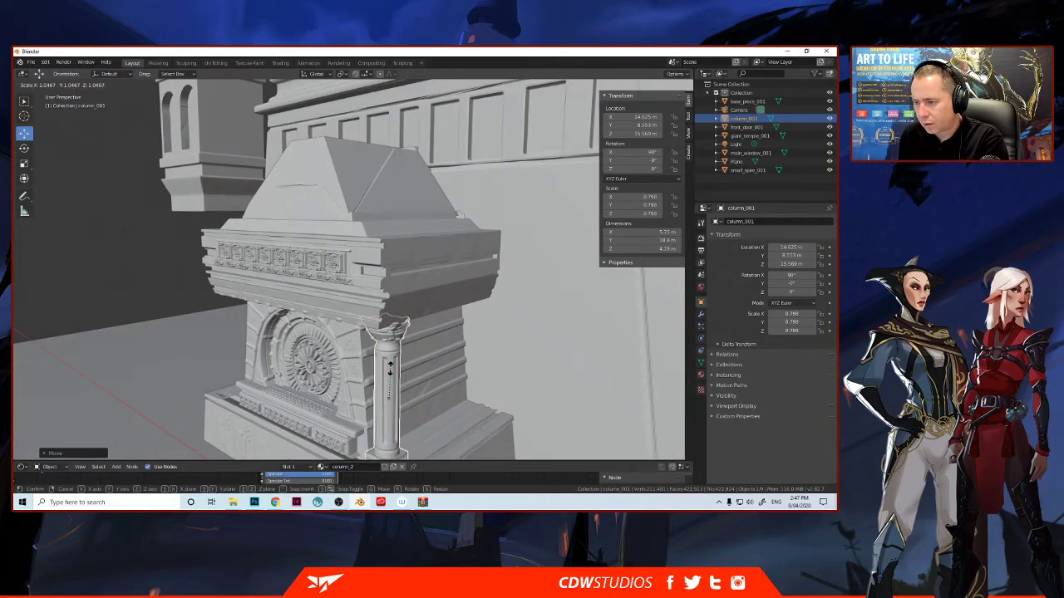
pyautogui.click(389, 372)
pyautogui.moveTo(389, 371); pyautogui.dragTo(501, 374, button='middle')
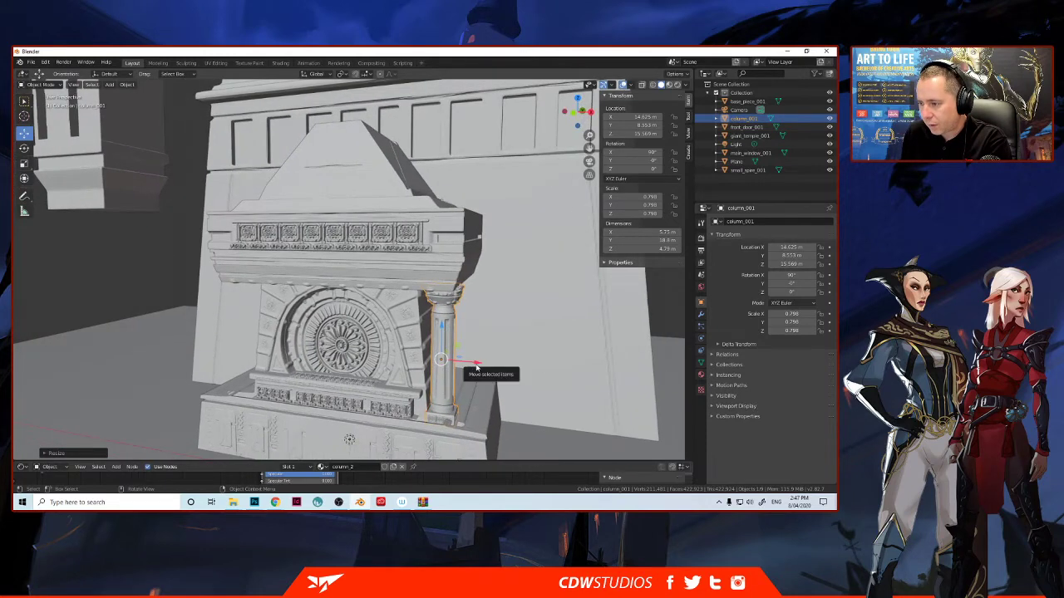
pyautogui.press('g')
pyautogui.press('x')
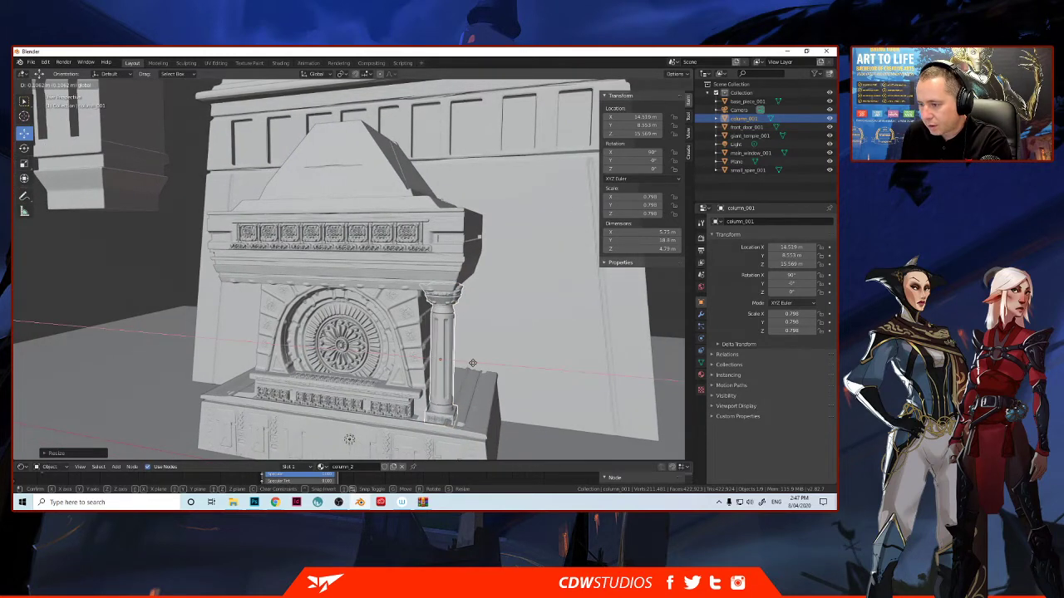
pyautogui.click(472, 364)
pyautogui.moveTo(371, 391); pyautogui.dragTo(389, 366, button='middle')
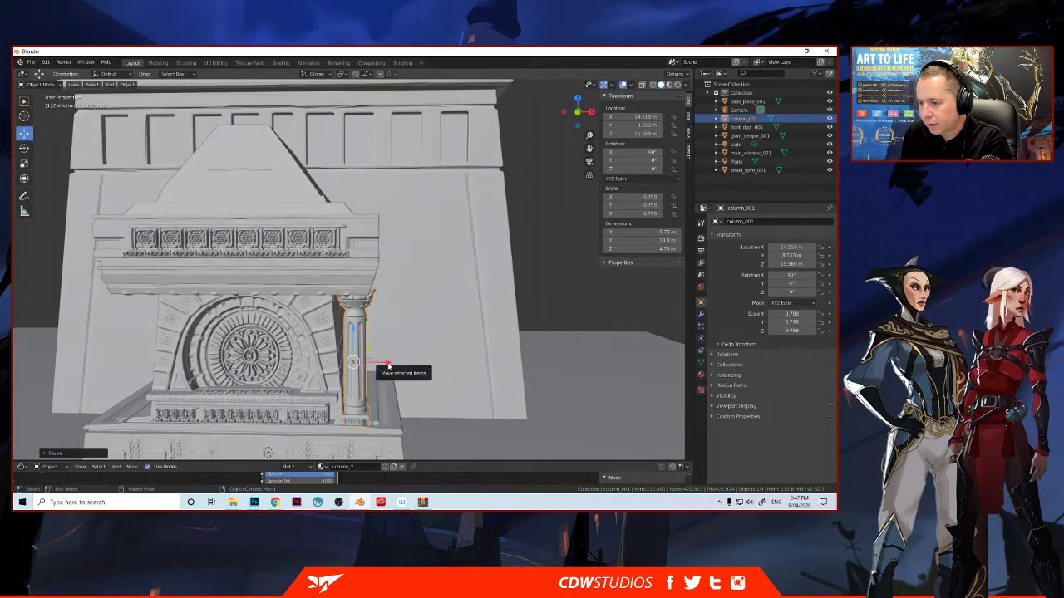
pyautogui.moveTo(390, 363); pyautogui.dragTo(399, 363)
pyautogui.moveTo(399, 363); pyautogui.dragTo(440, 340, button='middle')
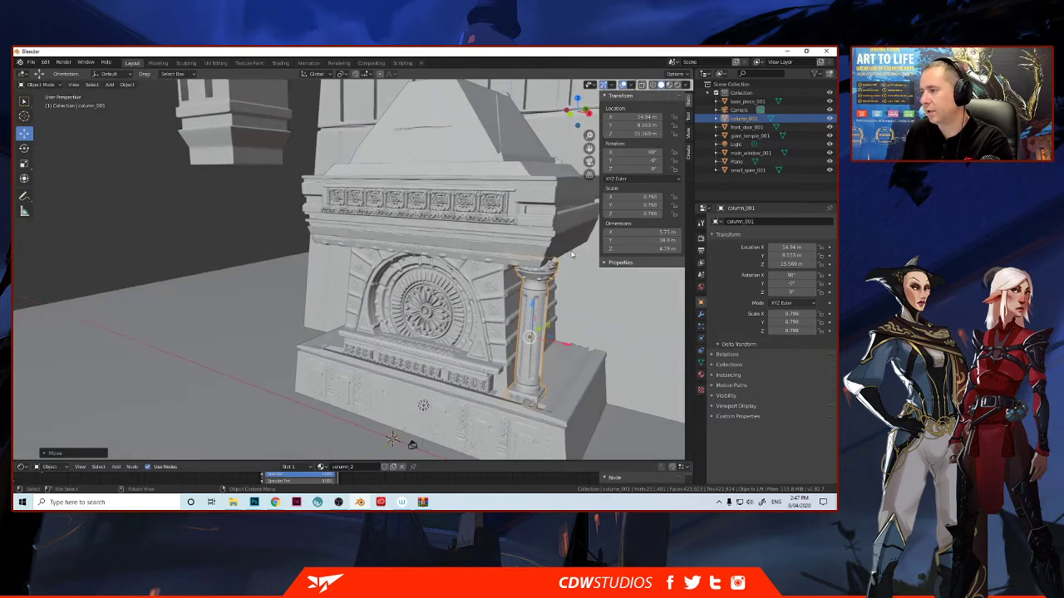
pyautogui.moveTo(546, 321); pyautogui.dragTo(187, 278, button='middle')
pyautogui.moveTo(189, 283); pyautogui.dragTo(161, 297, button='middle')
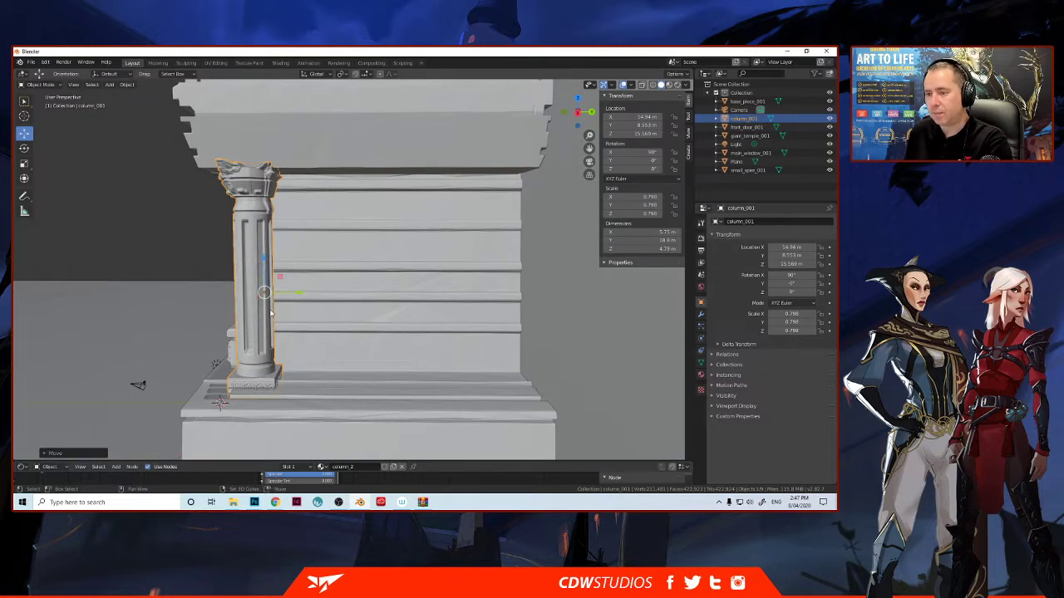
pyautogui.hotkey('shift', 'd')
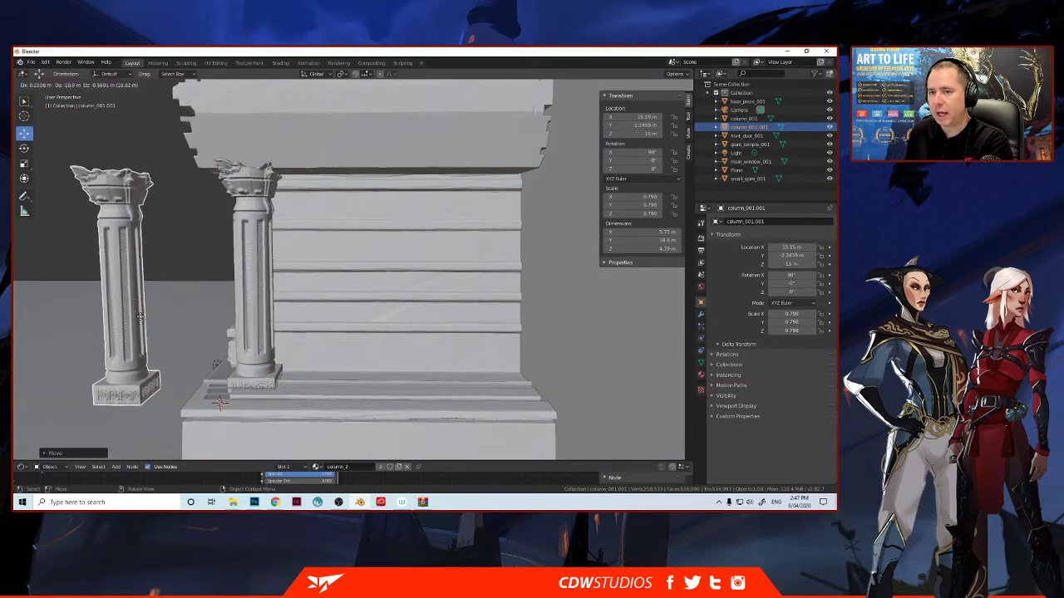
pyautogui.click(138, 318)
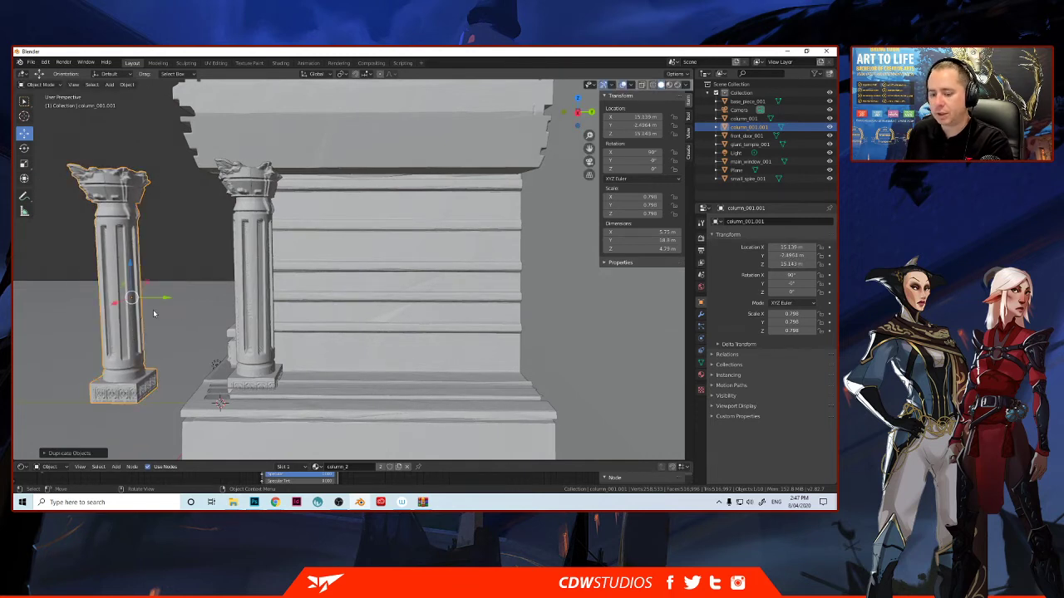
pyautogui.hotkey('ctrl', 'z')
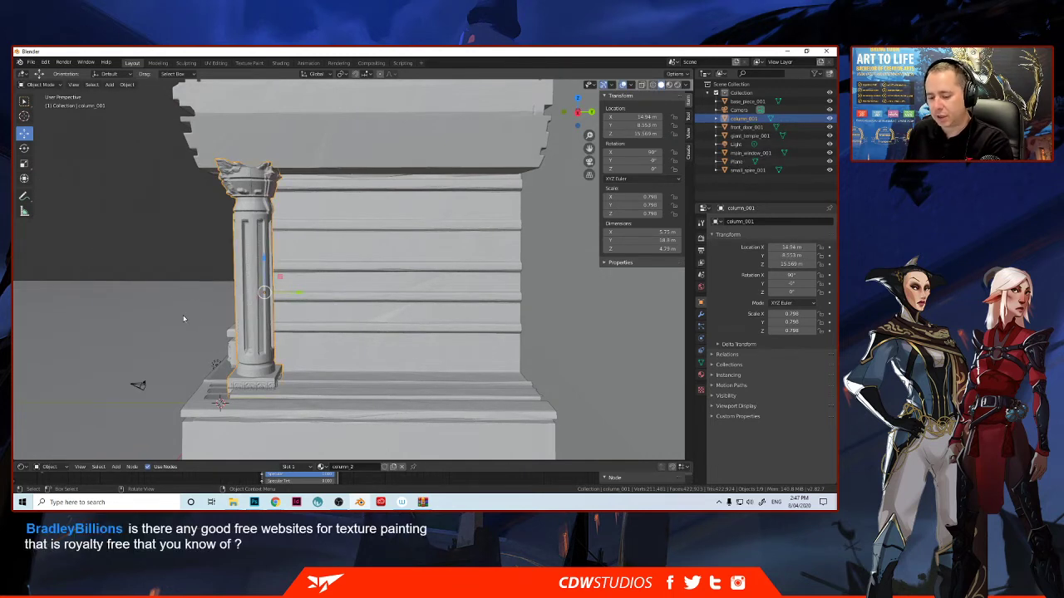
# - Duplicate the column in place and move the copy along Y to the rear corner of the base at about 28.3 m
pyautogui.hotkey('shift', 'd')
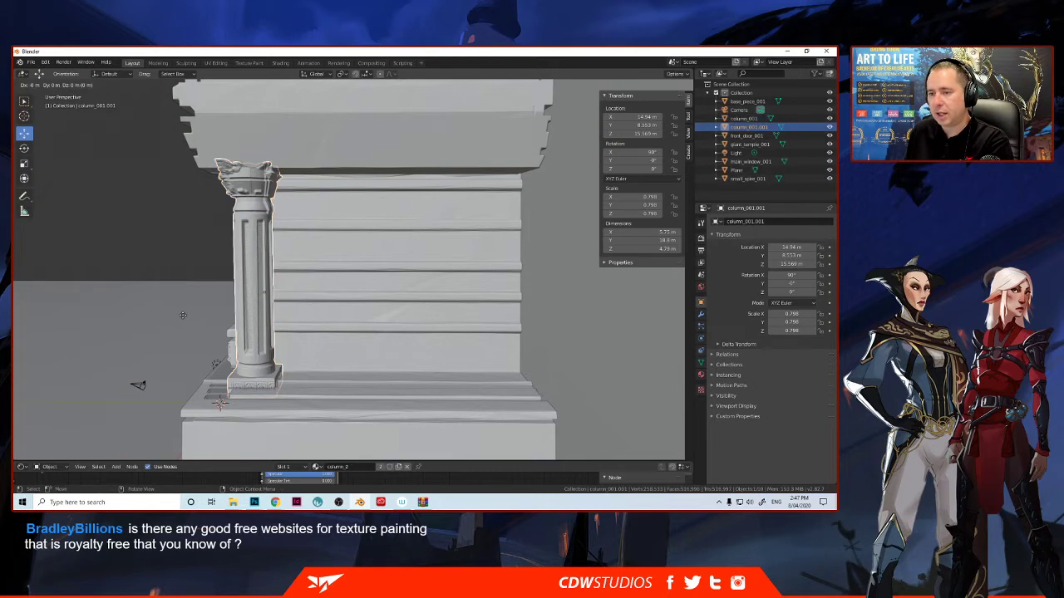
pyautogui.rightClick(183, 315)
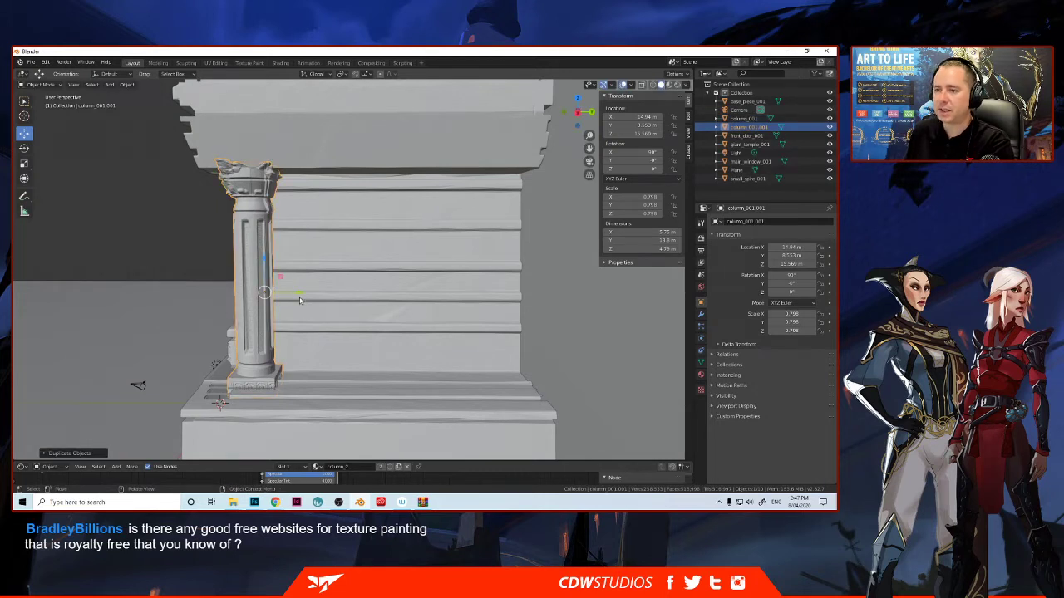
pyautogui.moveTo(300, 296); pyautogui.dragTo(538, 288)
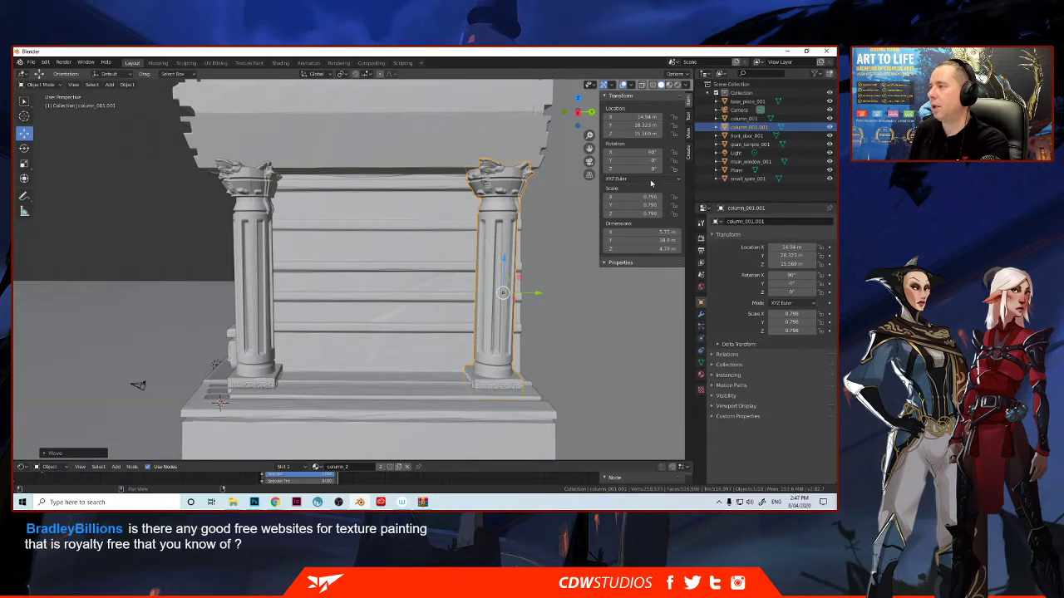
# - Move both columns into a new collection named "columns" and collapse that collection in the outliner
pyautogui.keyDown('ctrl'); pyautogui.click(742, 118); pyautogui.keyUp('ctrl')
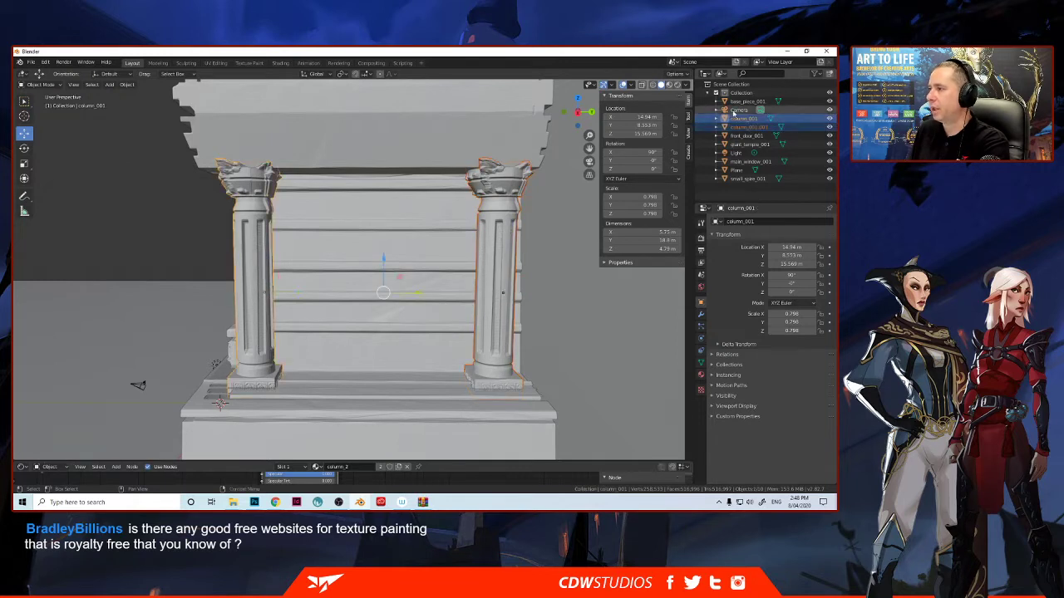
pyautogui.rightClick(490, 236)
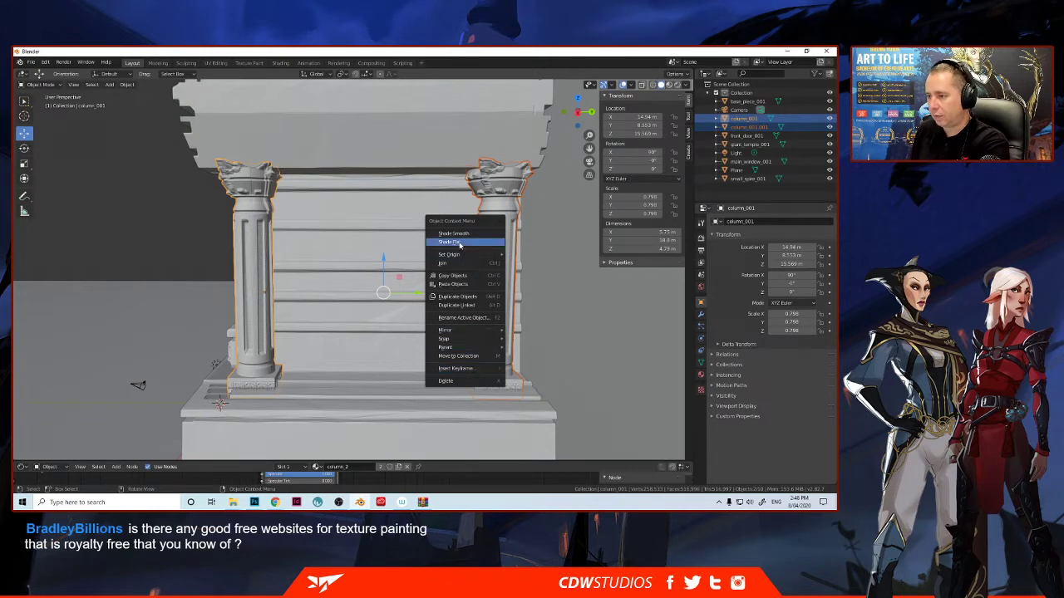
pyautogui.click(460, 356)
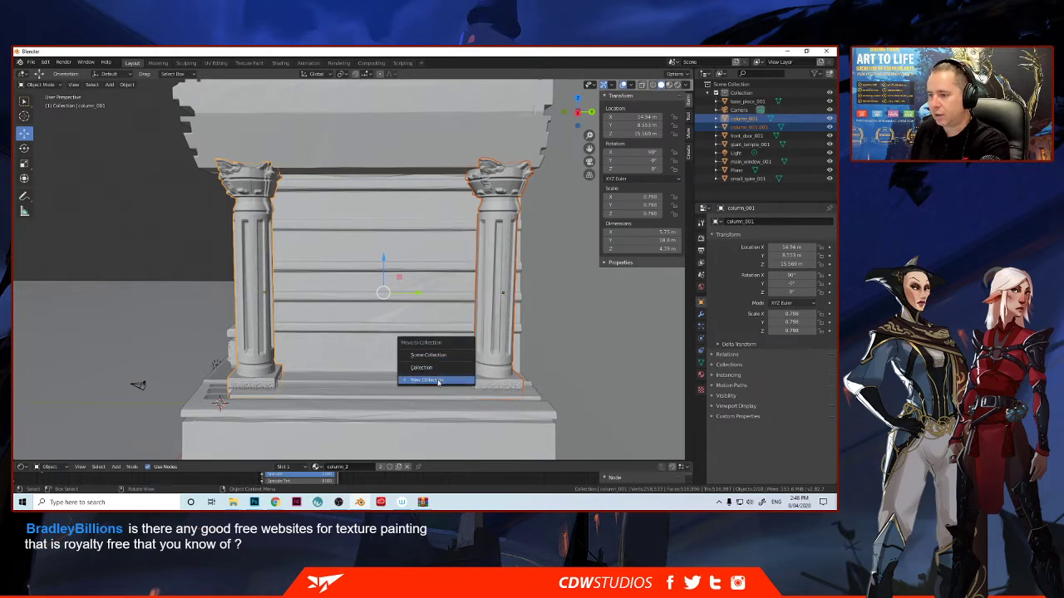
pyautogui.click(428, 380)
pyautogui.write('columns')
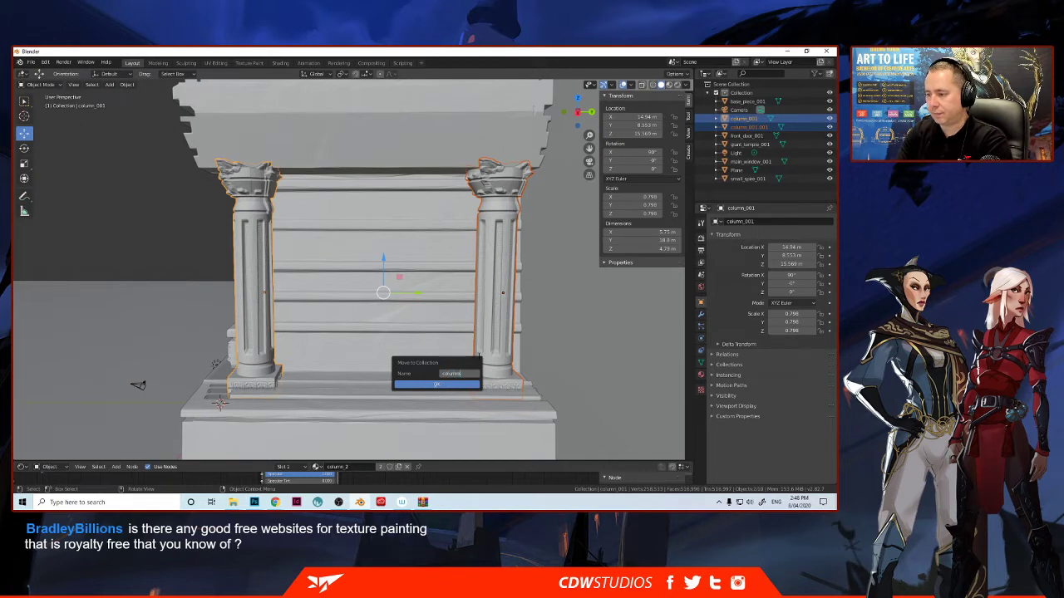
pyautogui.press('Return')
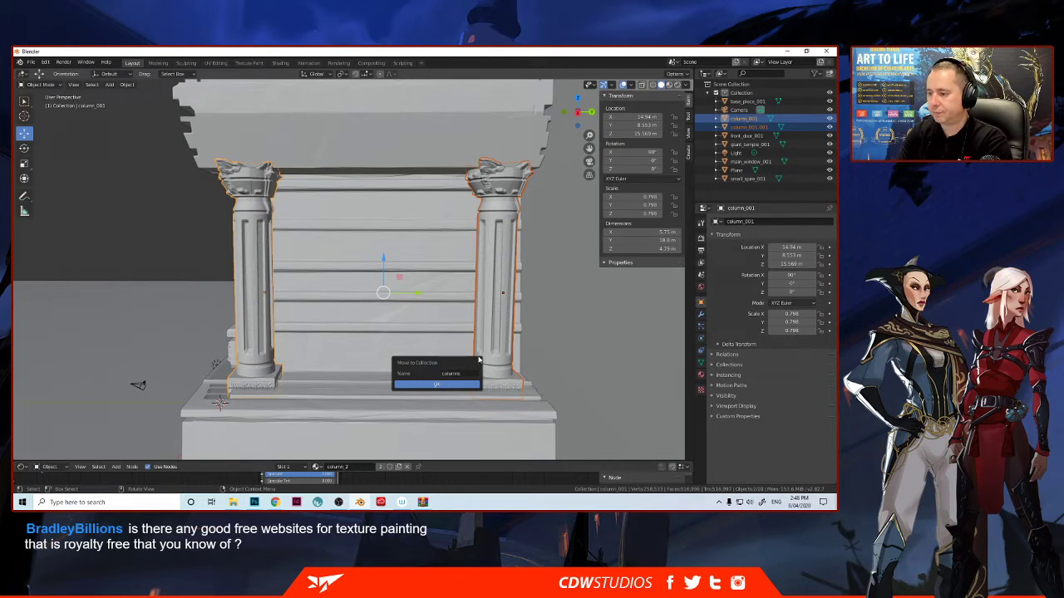
pyautogui.press('Return')
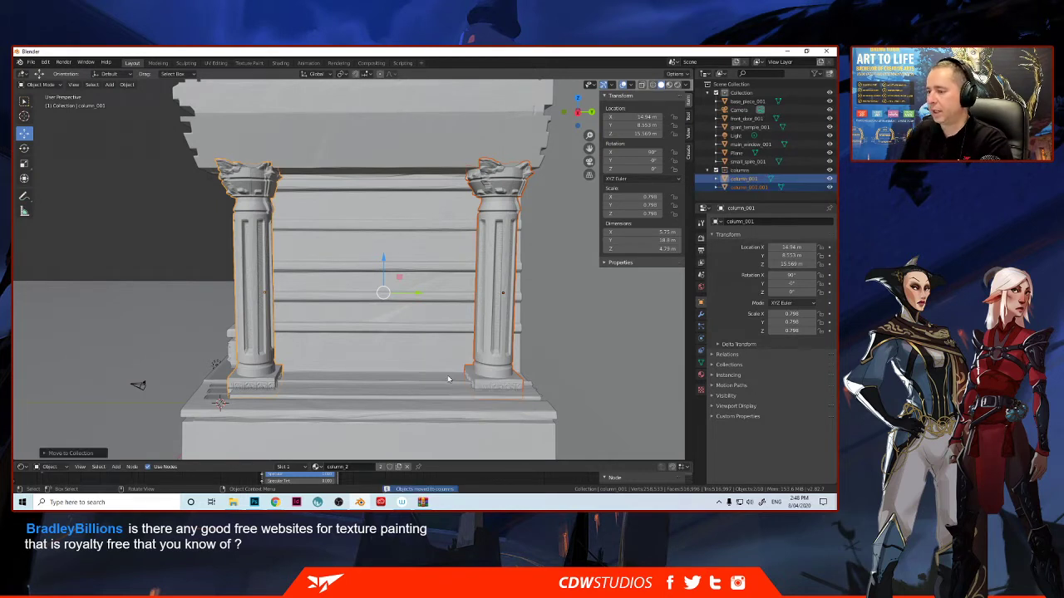
pyautogui.click(709, 170)
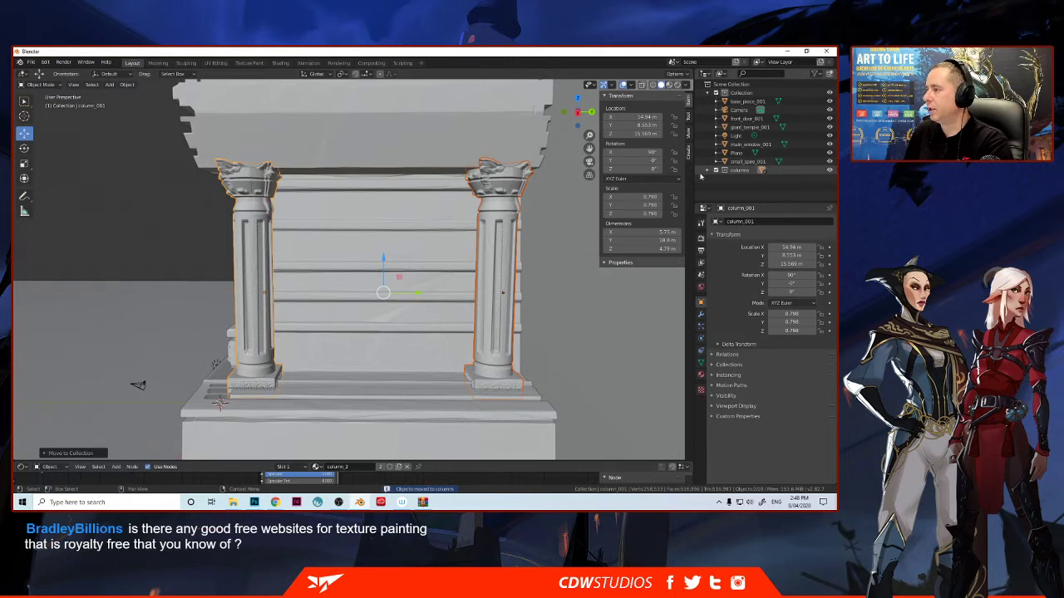
pyautogui.click(706, 170)
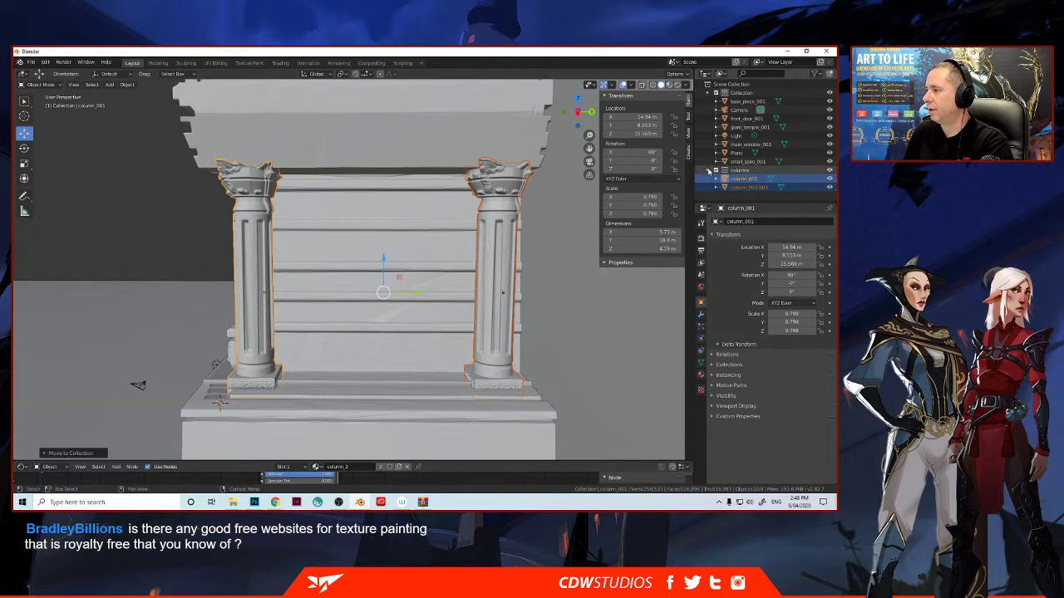
pyautogui.click(708, 171)
pyautogui.click(706, 170)
pyautogui.click(707, 171)
# - Switch the viewport's solid shading to Flat lighting and enable shadows with an intensity of about 0.8
pyautogui.moveTo(280, 230); pyautogui.dragTo(253, 261, button='middle')
pyautogui.scroll(-2, 202, 222)
pyautogui.scroll(3, 207, 245)
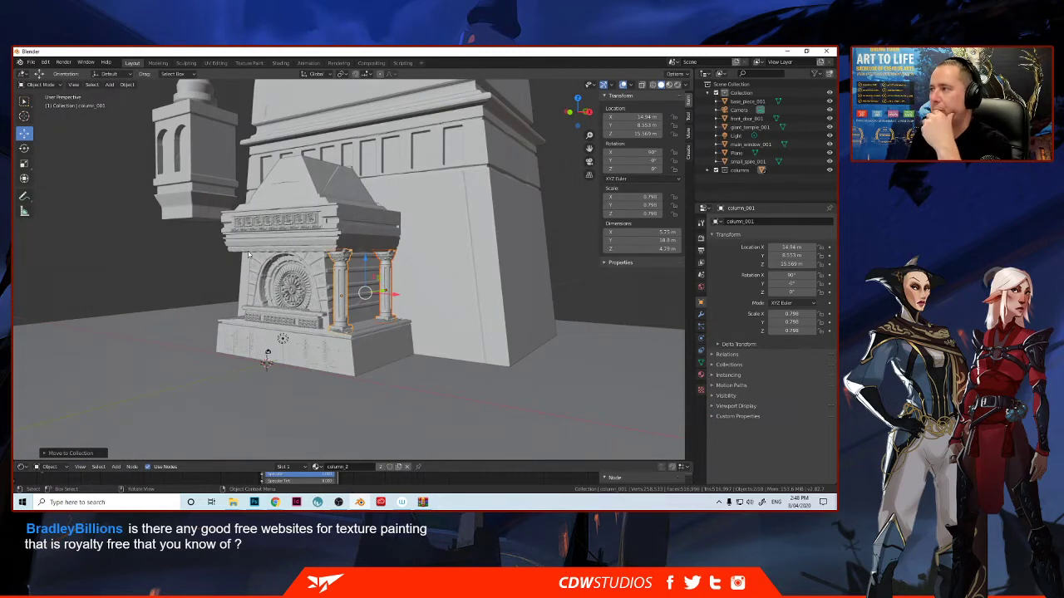
pyautogui.click(687, 85)
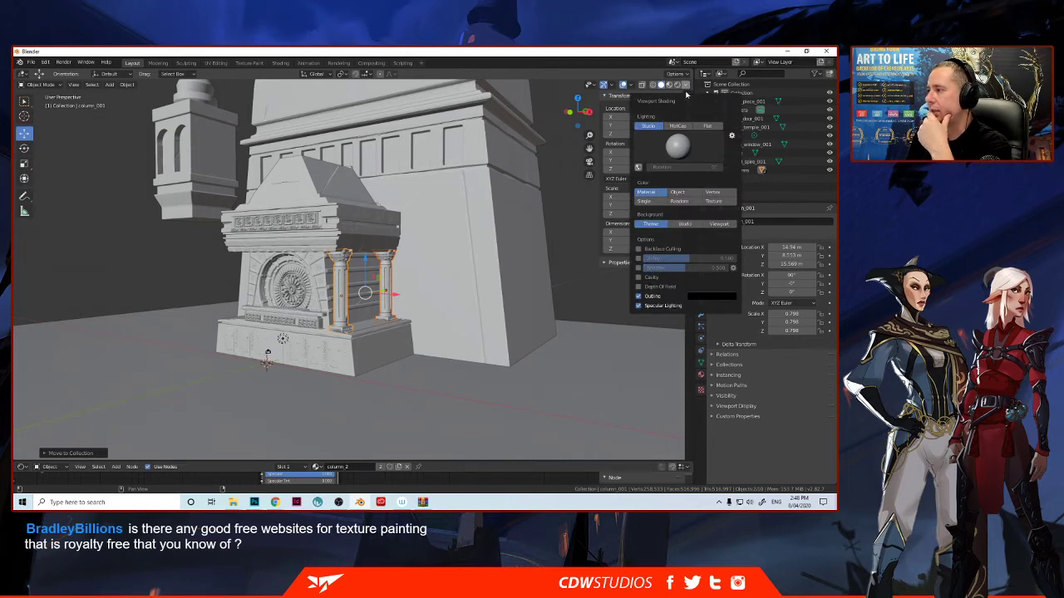
pyautogui.click(707, 126)
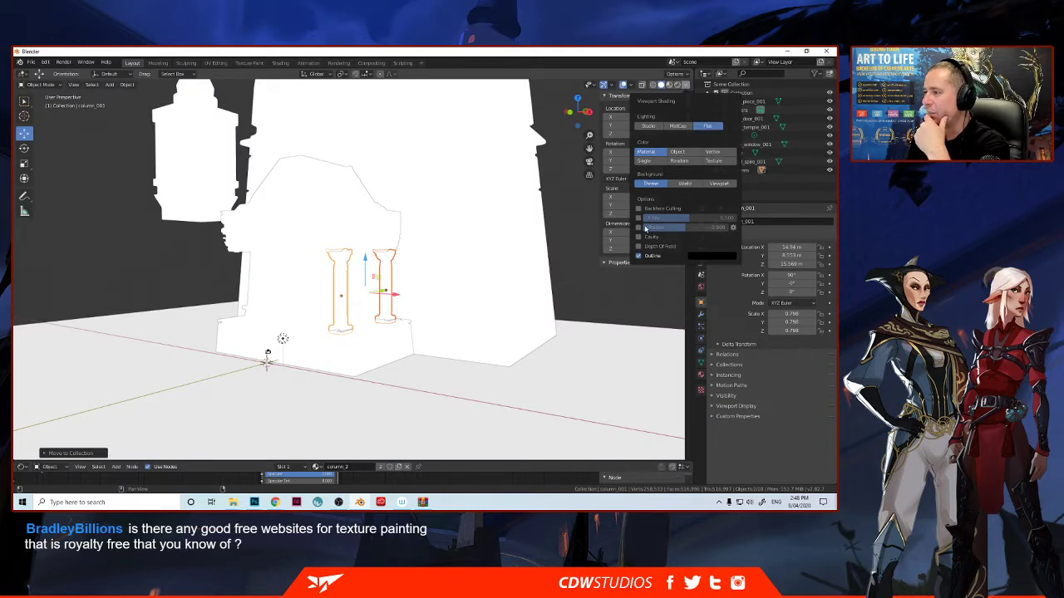
pyautogui.click(638, 228)
pyautogui.click(638, 227)
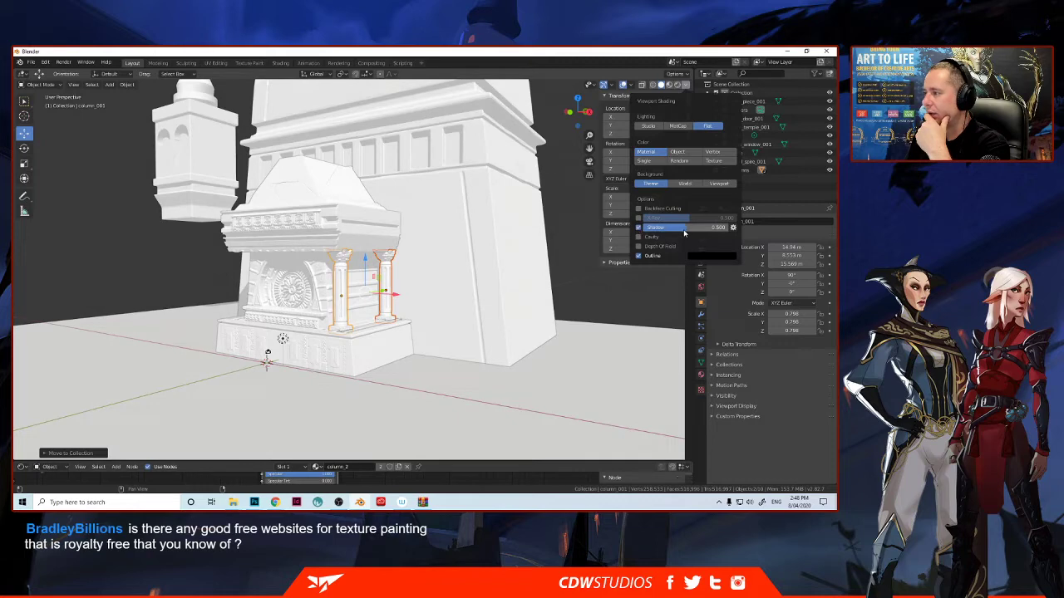
pyautogui.moveTo(693, 227); pyautogui.dragTo(720, 227)
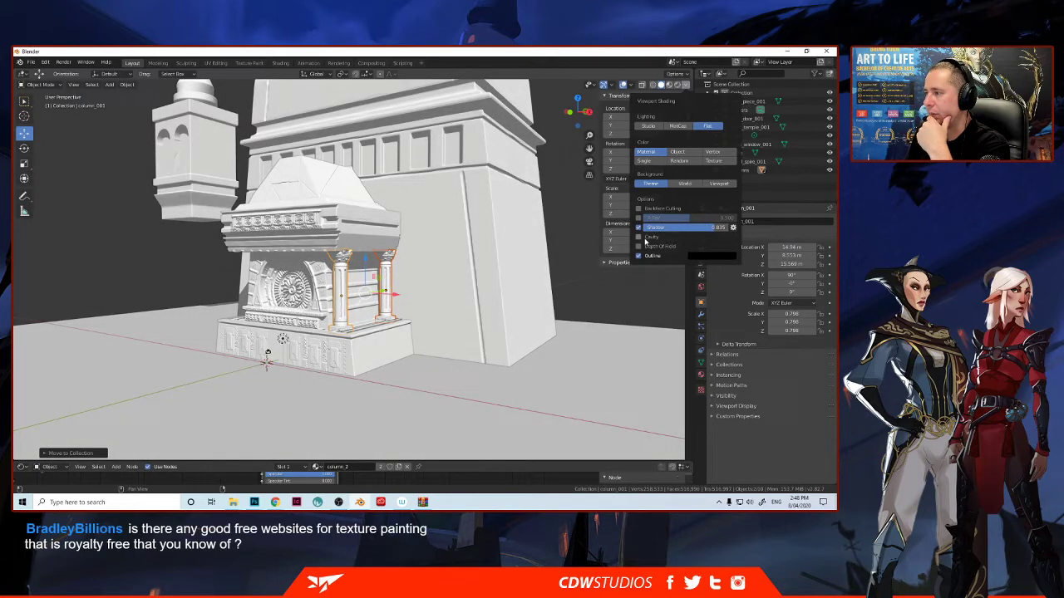
# - Compare the flat-shaded temple scene with the viewport's object outlines switched off and on
pyautogui.click(639, 257)
pyautogui.click(639, 257)
pyautogui.click(638, 257)
pyautogui.click(637, 257)
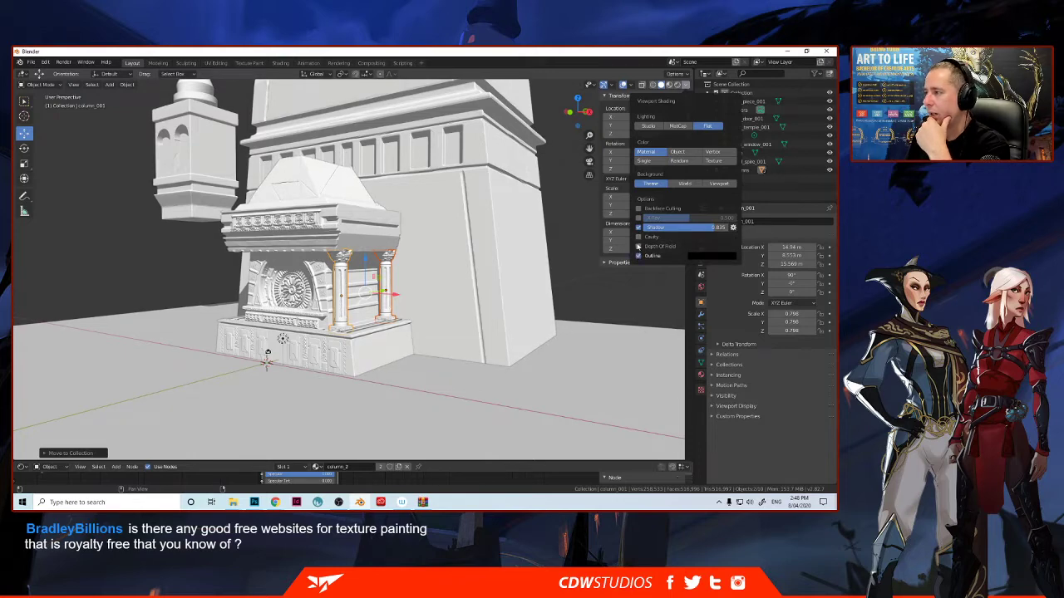
# - Enable screen-space cavity shading in the viewport and reduce both the ridge and valley strengths slightly
pyautogui.click(638, 238)
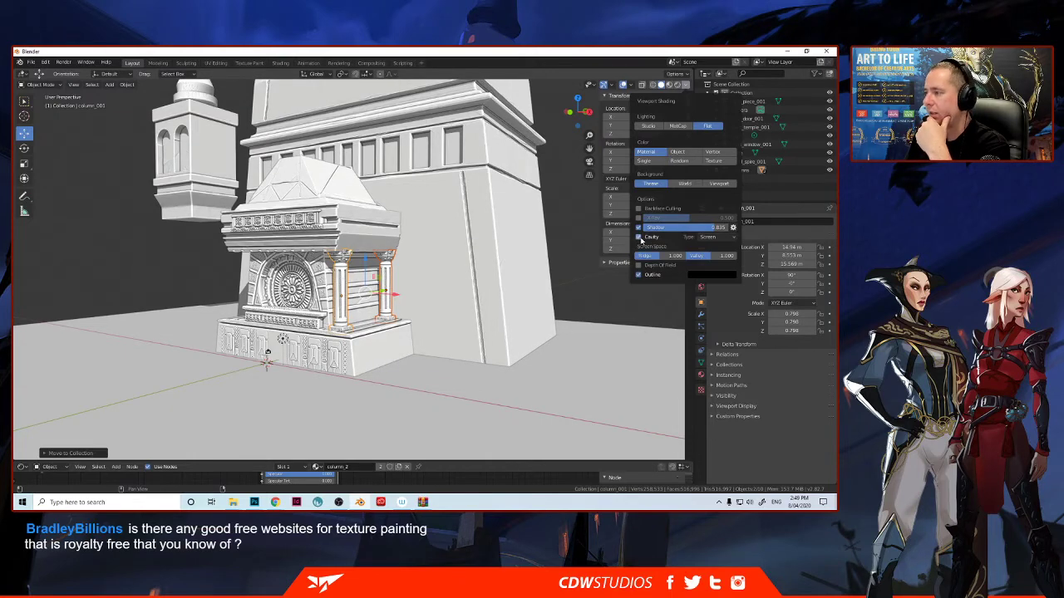
pyautogui.moveTo(661, 255)
pyautogui.mouseDown()
pyautogui.moveTo(645, 255)
pyautogui.moveTo(711, 255)
pyautogui.mouseUp()
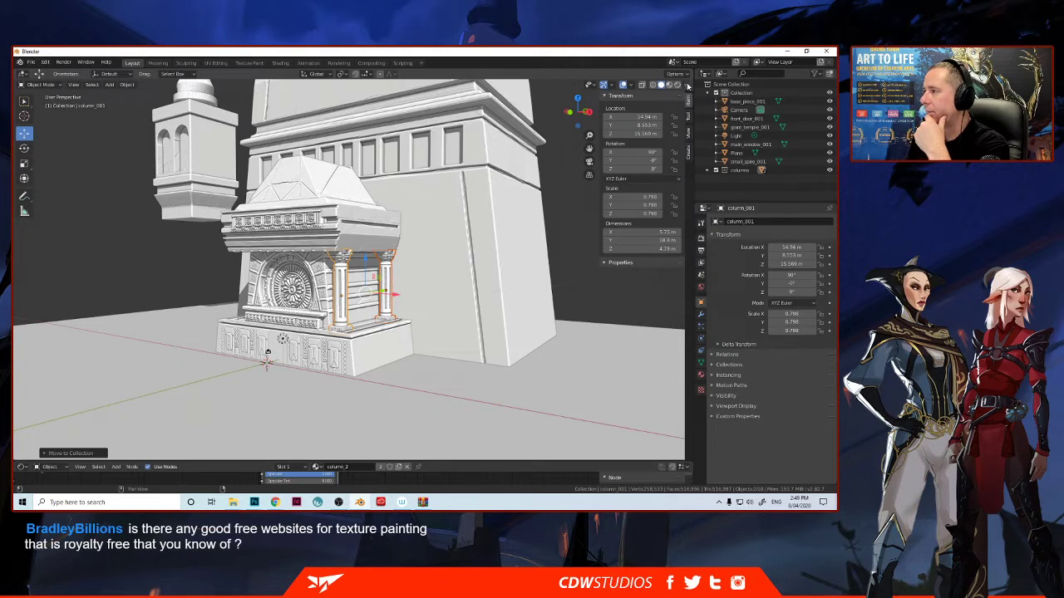
# - Try the X-ray option and the World and Viewport backgrounds, returning to the Theme background
pyautogui.click(686, 86)
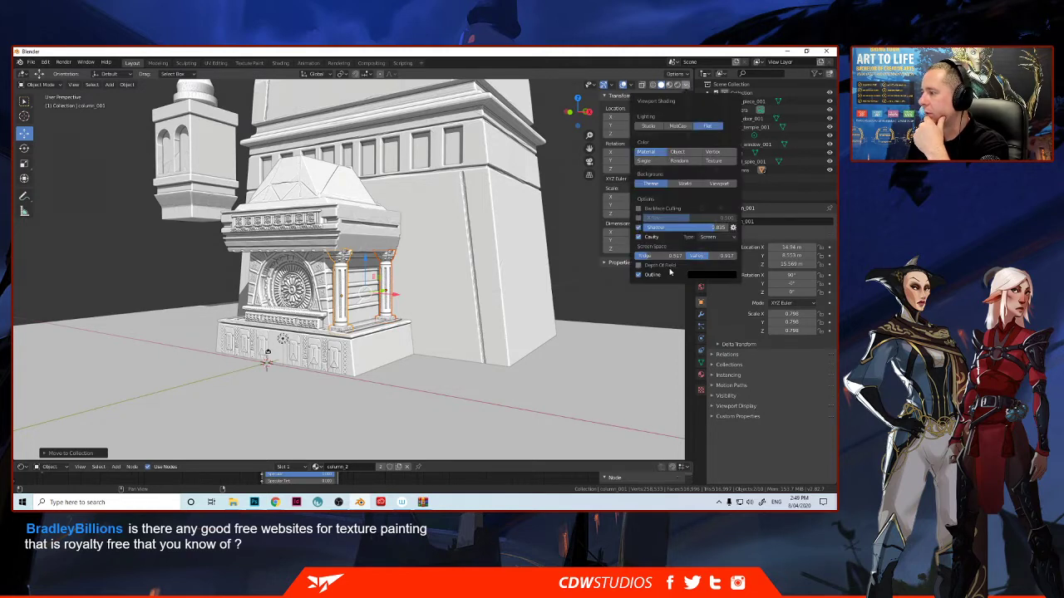
pyautogui.click(639, 219)
pyautogui.click(639, 219)
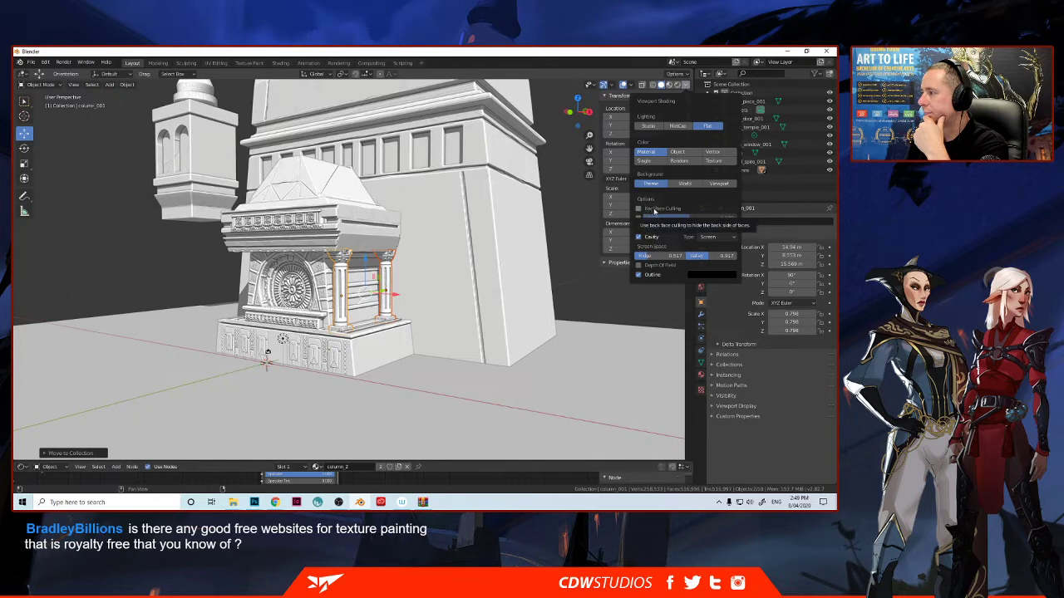
pyautogui.click(685, 184)
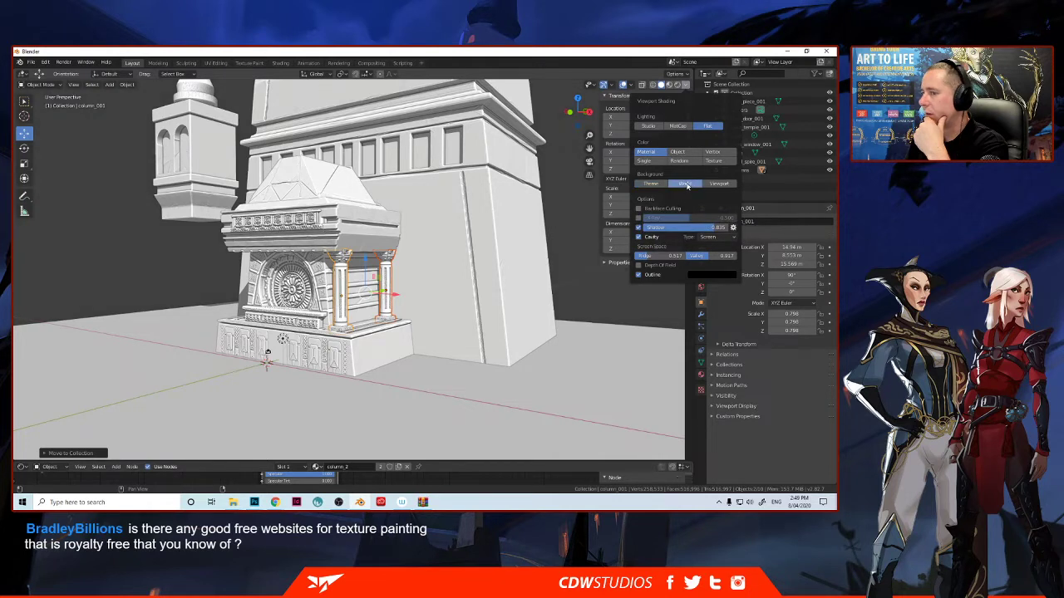
pyautogui.click(719, 184)
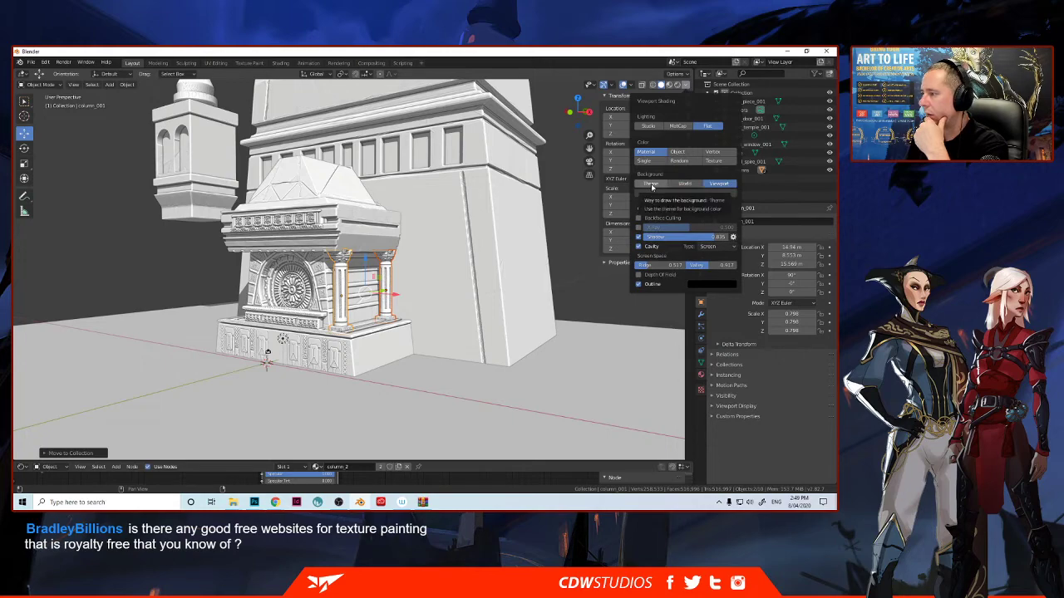
pyautogui.click(652, 187)
# - Examine the temple, entrance building and small spire with the cavity shading from several angles and distances
pyautogui.moveTo(465, 250)
pyautogui.mouseDown(button='middle')
pyautogui.moveTo(344, 235)
pyautogui.moveTo(276, 248)
pyautogui.mouseUp(button='middle')
pyautogui.scroll(2, 288, 254)
pyautogui.scroll(-1, 287, 251)
pyautogui.scroll(1, 287, 249)
pyautogui.scroll(-1, 286, 249)
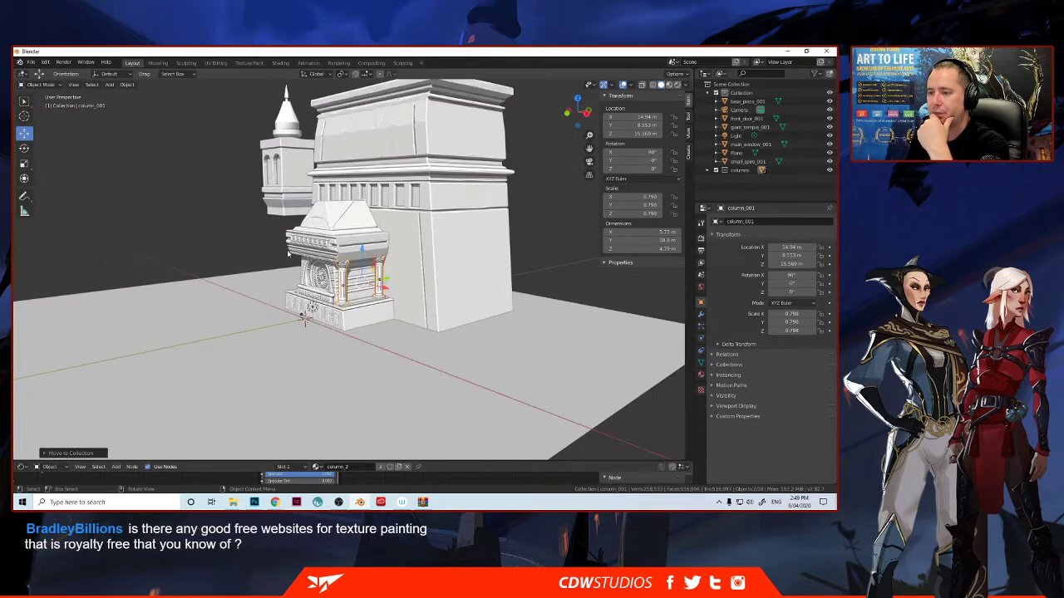
pyautogui.scroll(1, 286, 249)
pyautogui.moveTo(286, 249); pyautogui.dragTo(316, 273, button='middle')
pyautogui.scroll(5, 321, 251)
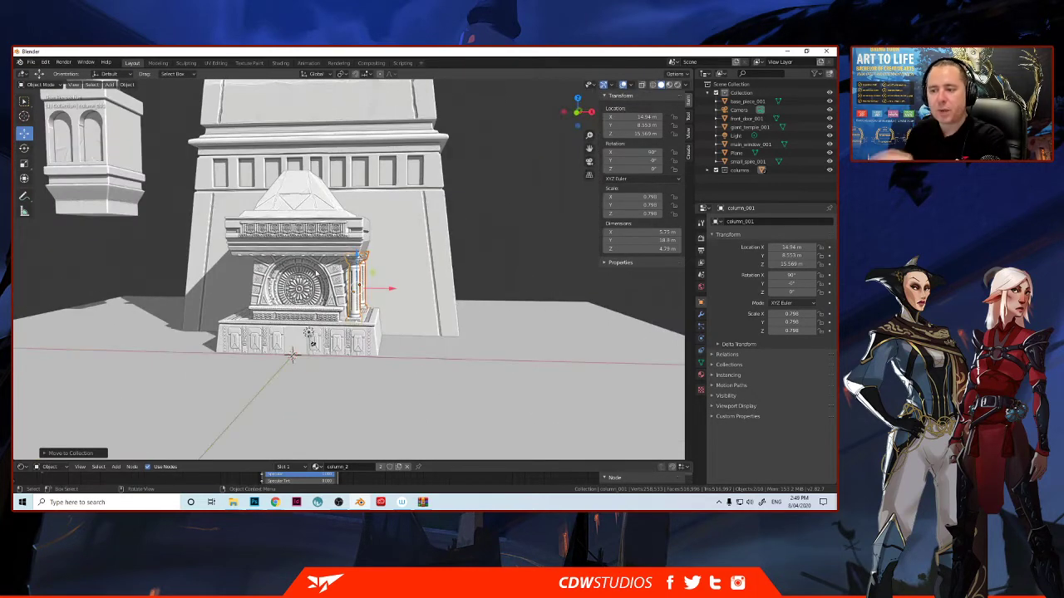
pyautogui.scroll(2, 320, 274)
pyautogui.scroll(-3, 581, 313)
pyautogui.moveTo(581, 313); pyautogui.dragTo(373, 318, button='middle')
pyautogui.scroll(2, 373, 318)
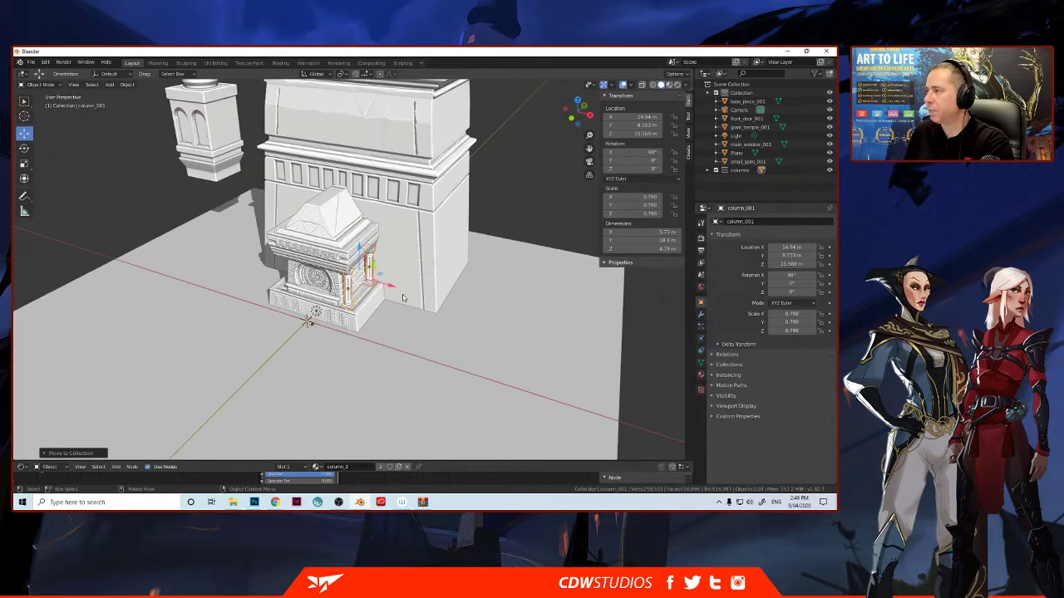
# - Bring front_door_001 into view in front of the entrance building by moving it along Z and Y, and apply its location
pyautogui.click(740, 119)
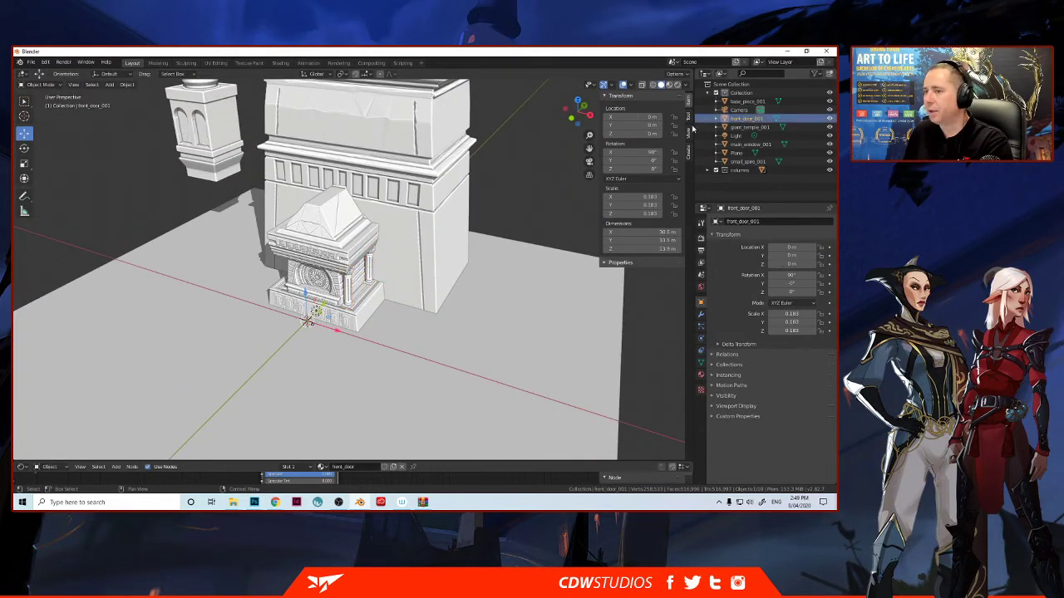
pyautogui.moveTo(307, 296); pyautogui.dragTo(335, 128)
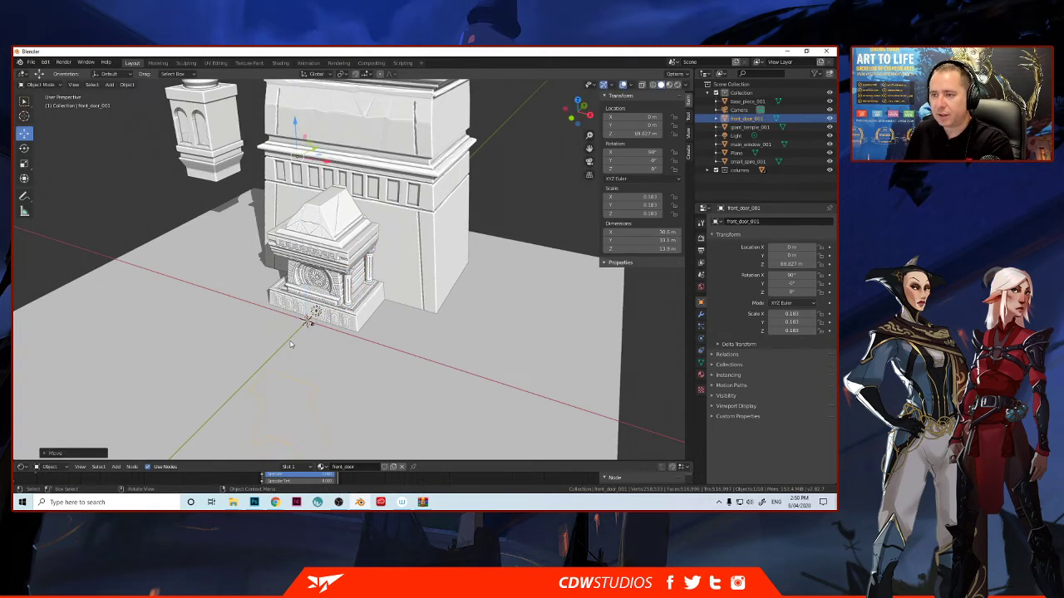
pyautogui.scroll(-3, 278, 196)
pyautogui.moveTo(317, 181); pyautogui.dragTo(281, 293)
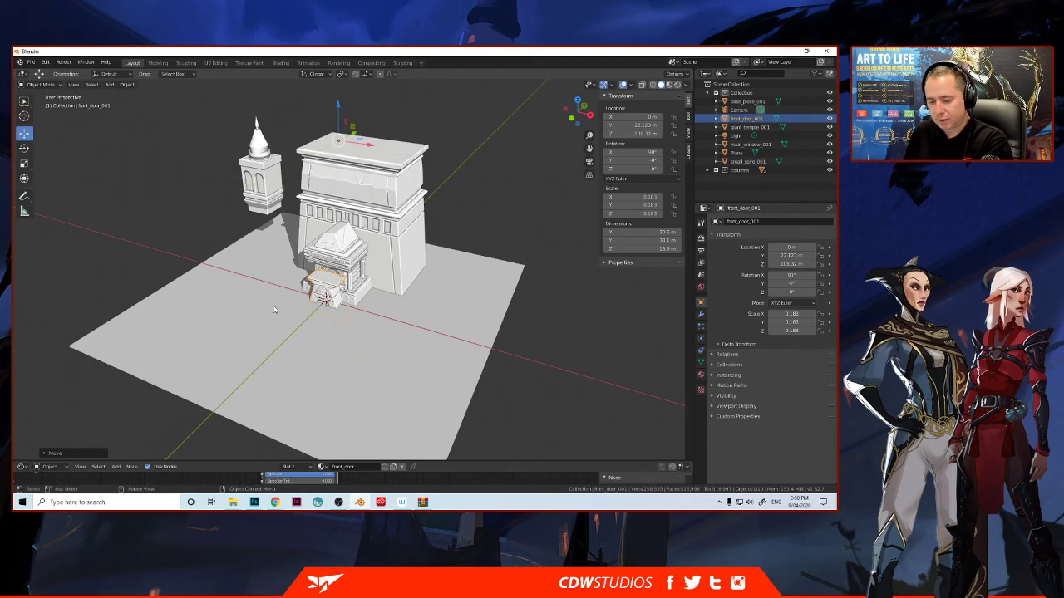
pyautogui.hotkey('ctrl', 'a')
pyautogui.click(215, 301)
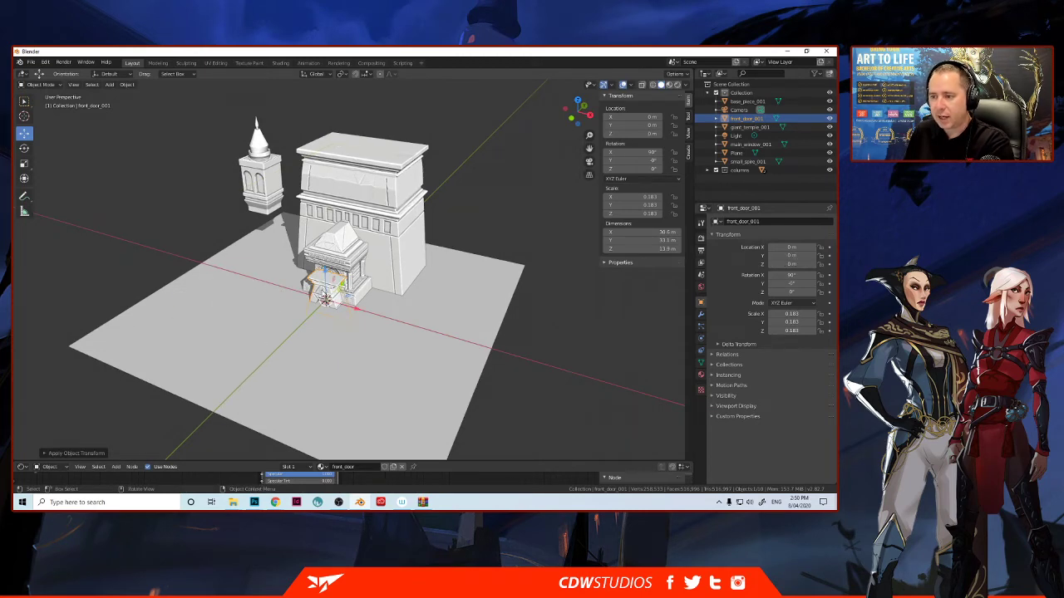
# - Raise the front door to about 10.4 m on Z and scale it down to about 0.083
pyautogui.scroll(5, 324, 295)
pyautogui.moveTo(297, 310); pyautogui.dragTo(295, 285)
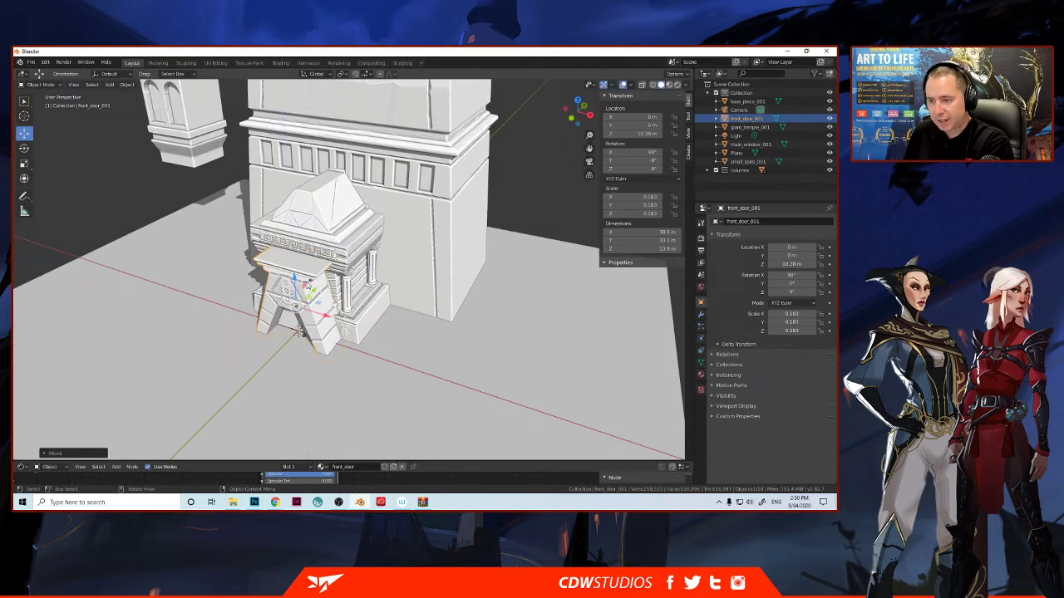
pyautogui.press('s')
pyautogui.click(281, 327)
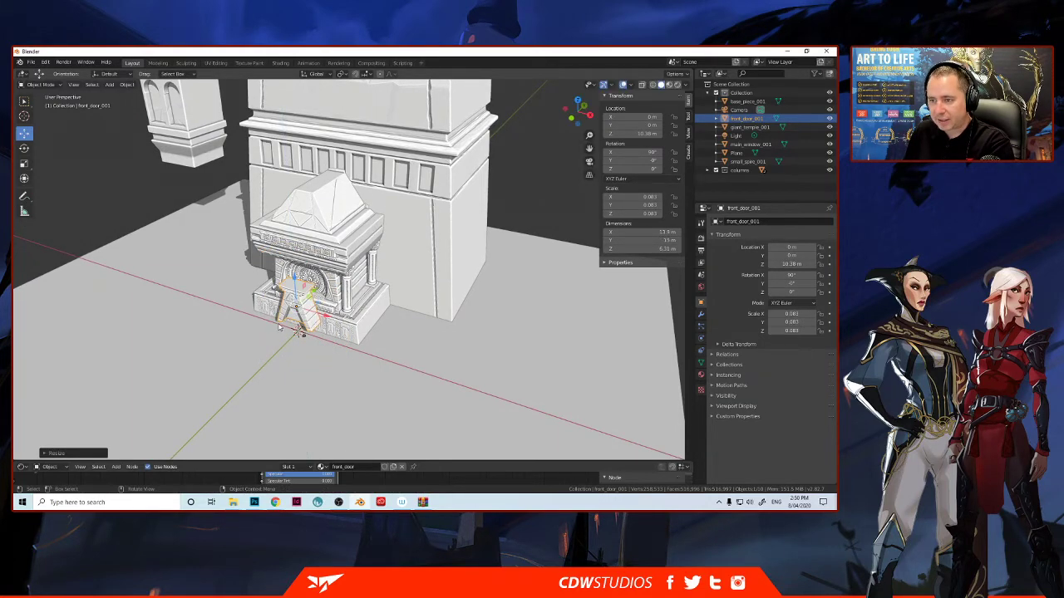
# - Lower the front door along Z to about 4.7 m so it sits nearer the ground
pyautogui.scroll(4, 281, 327)
pyautogui.moveTo(281, 326); pyautogui.dragTo(301, 410, button='middle')
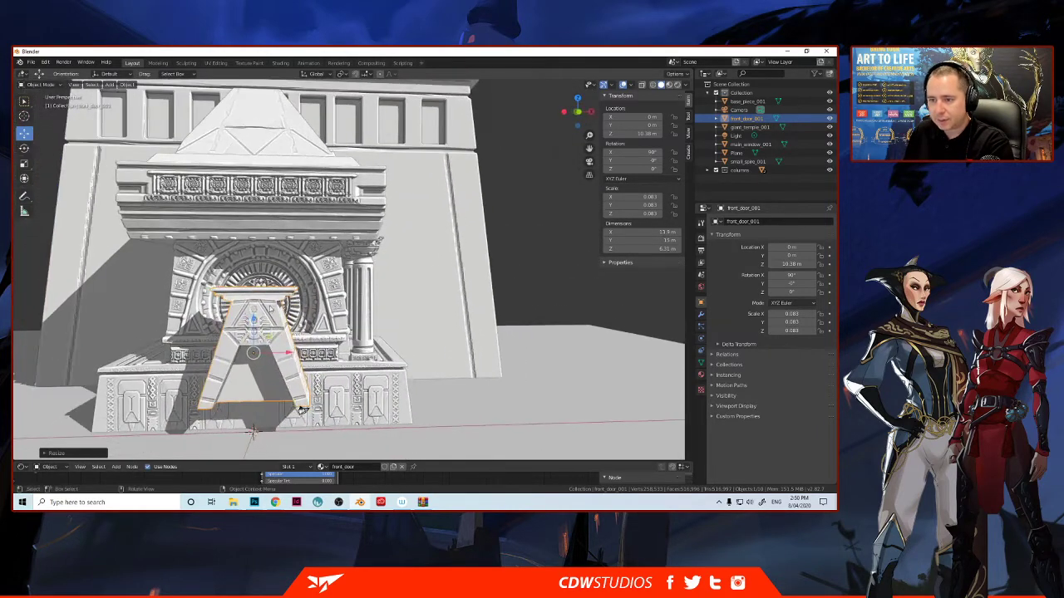
pyautogui.press('g')
pyautogui.press('z')
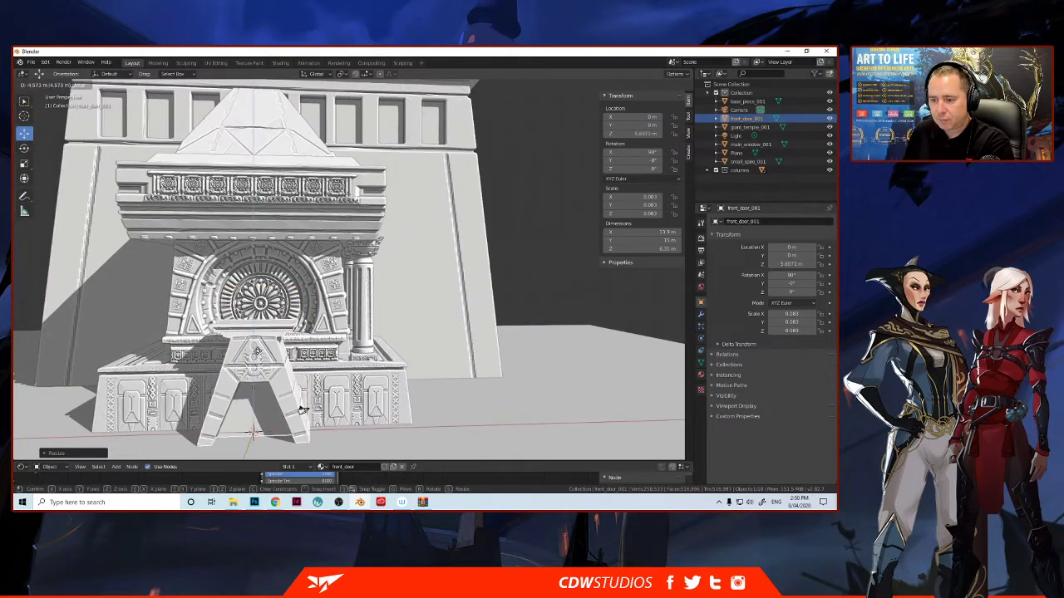
pyautogui.click(304, 410)
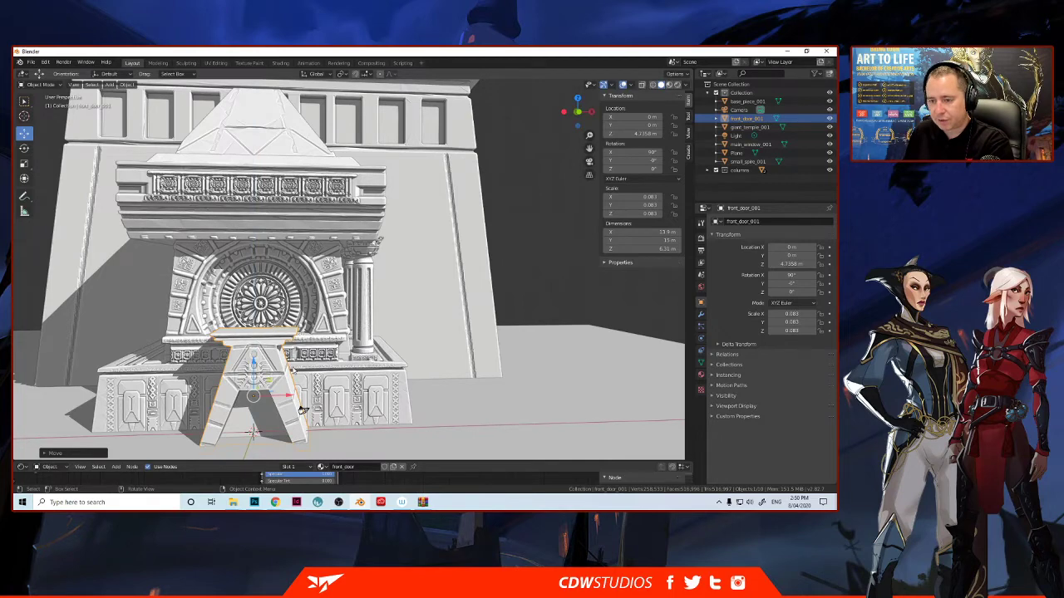
# - Scale the front door down to about 0.047 and lower it to about 2.2 m on Z
pyautogui.press('s')
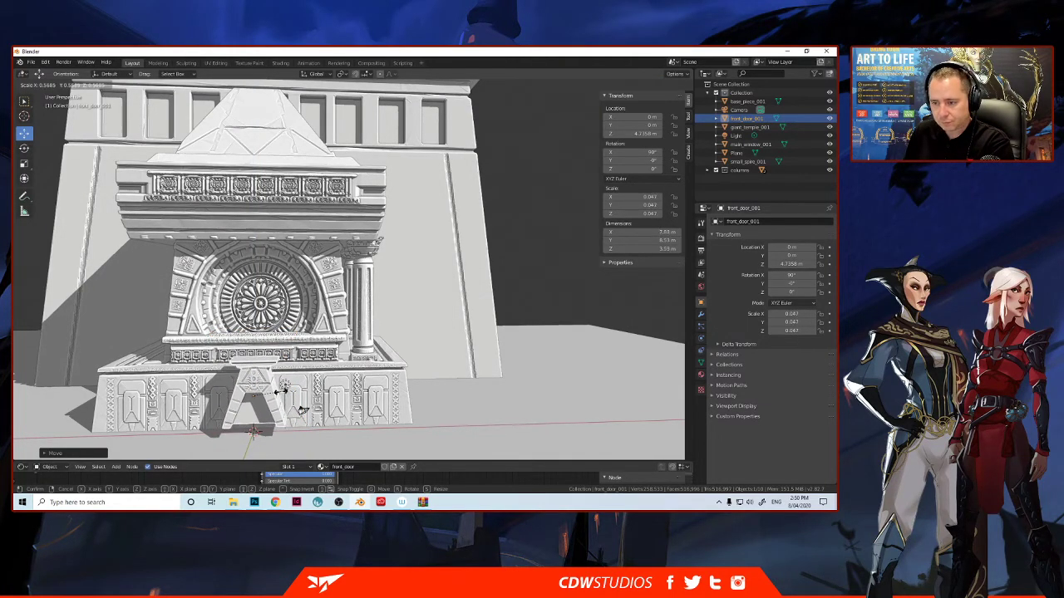
pyautogui.click(302, 411)
pyautogui.press('g')
pyautogui.press('z')
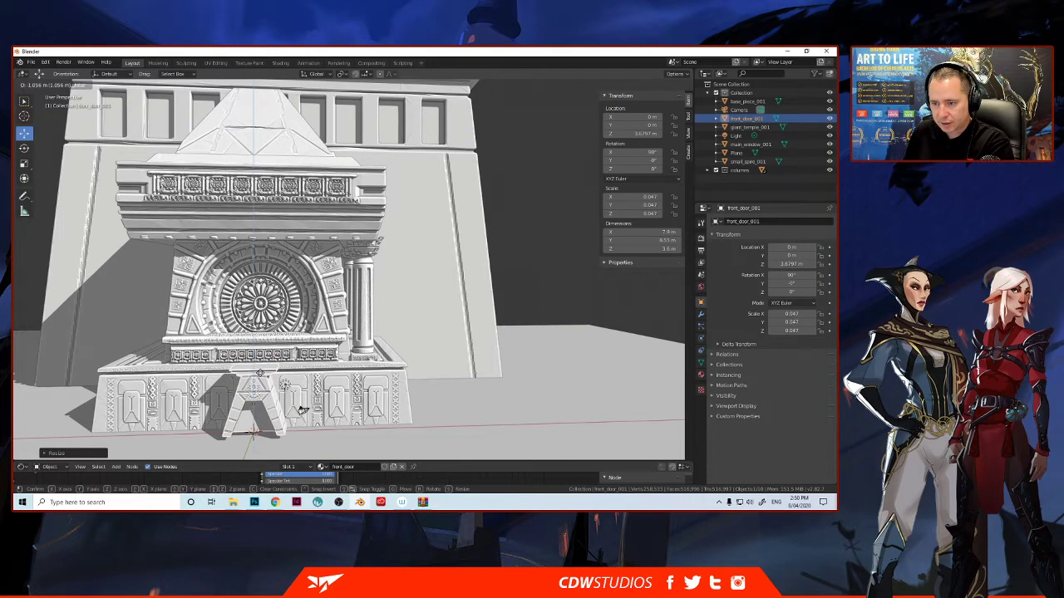
pyautogui.click(303, 411)
# - Move the front door along Y to about 2.6 m so it sets into the front of the building's base
pyautogui.moveTo(303, 411); pyautogui.dragTo(215, 376, button='middle')
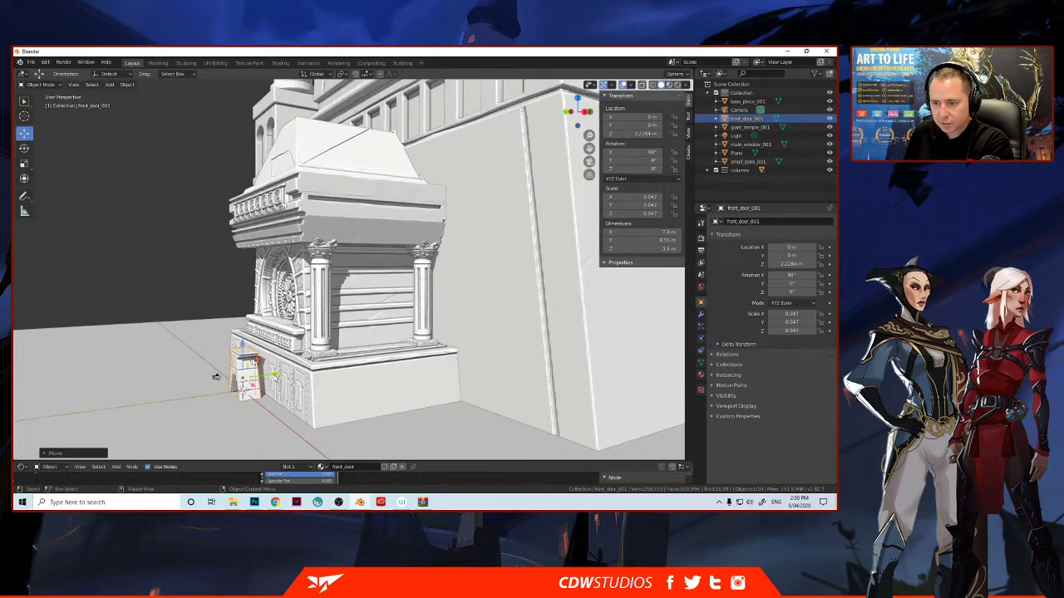
pyautogui.press('g')
pyautogui.press('y')
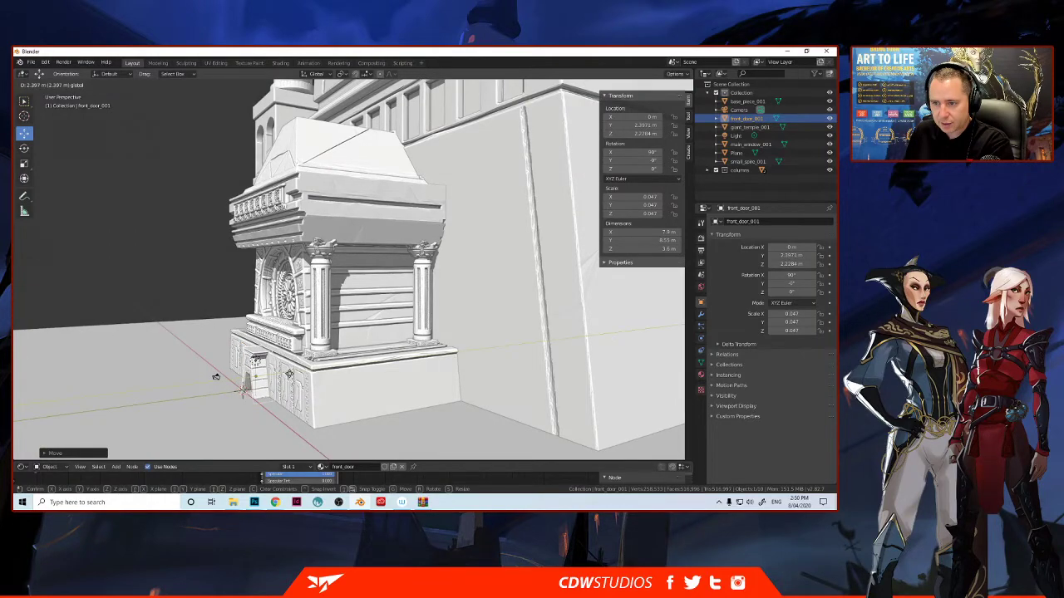
pyautogui.click(233, 378)
pyautogui.moveTo(233, 378); pyautogui.dragTo(229, 386, button='middle')
pyautogui.scroll(5, 226, 391)
pyautogui.moveTo(199, 428); pyautogui.dragTo(399, 399, button='middle')
# - Fine-tune the front door against the paneled base by scaling it to about 0.043 and nudging its height slightly
pyautogui.press('s')
pyautogui.click(413, 357)
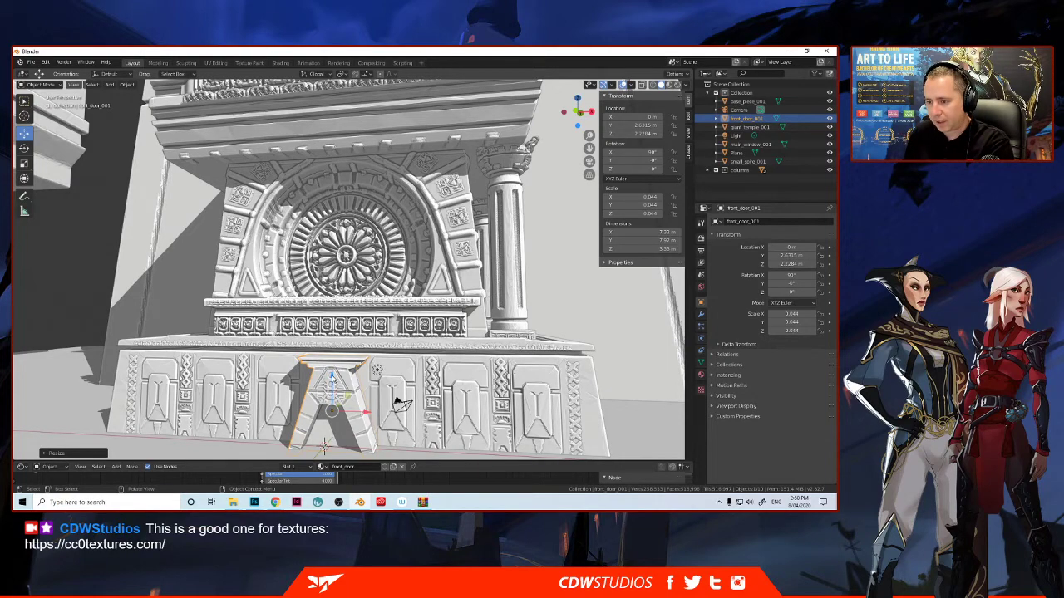
pyautogui.press('g')
pyautogui.press('z')
pyautogui.moveTo(316, 379); pyautogui.dragTo(446, 388, button='middle')
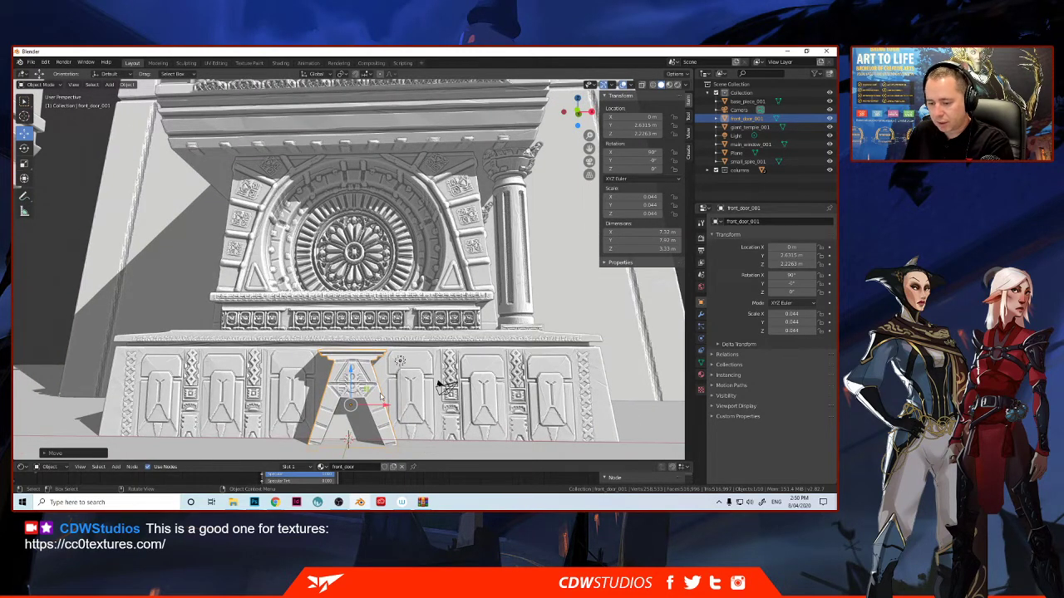
pyautogui.press('s')
pyautogui.click(382, 394)
pyautogui.moveTo(332, 383); pyautogui.dragTo(503, 356, button='middle')
pyautogui.scroll(-3, 332, 371)
pyautogui.scroll(-2, 363, 355)
pyautogui.scroll(3, 503, 356)
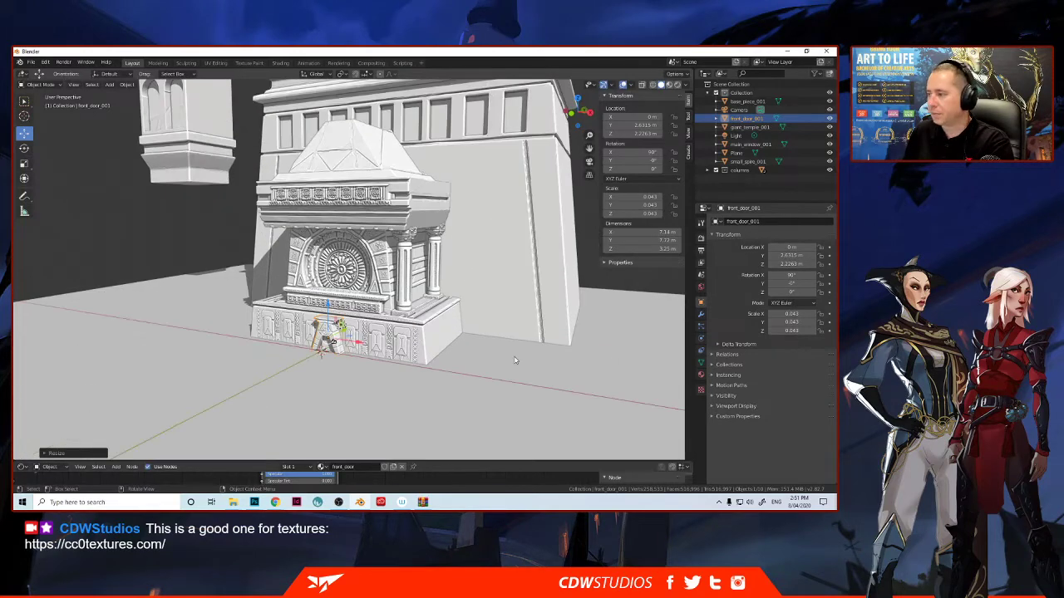
# - Raise base_piece_001 along Z to about 38.7 m so its stepped form stands on the ground plane
pyautogui.moveTo(688, 293); pyautogui.dragTo(632, 308, button='middle')
pyautogui.scroll(-3, 337, 311)
pyautogui.moveTo(337, 312); pyautogui.dragTo(340, 274, button='middle')
pyautogui.click(342, 278)
pyautogui.moveTo(349, 274); pyautogui.dragTo(352, 235)
pyautogui.moveTo(345, 296); pyautogui.dragTo(346, 270)
pyautogui.moveTo(346, 270); pyautogui.dragTo(366, 266, button='middle')
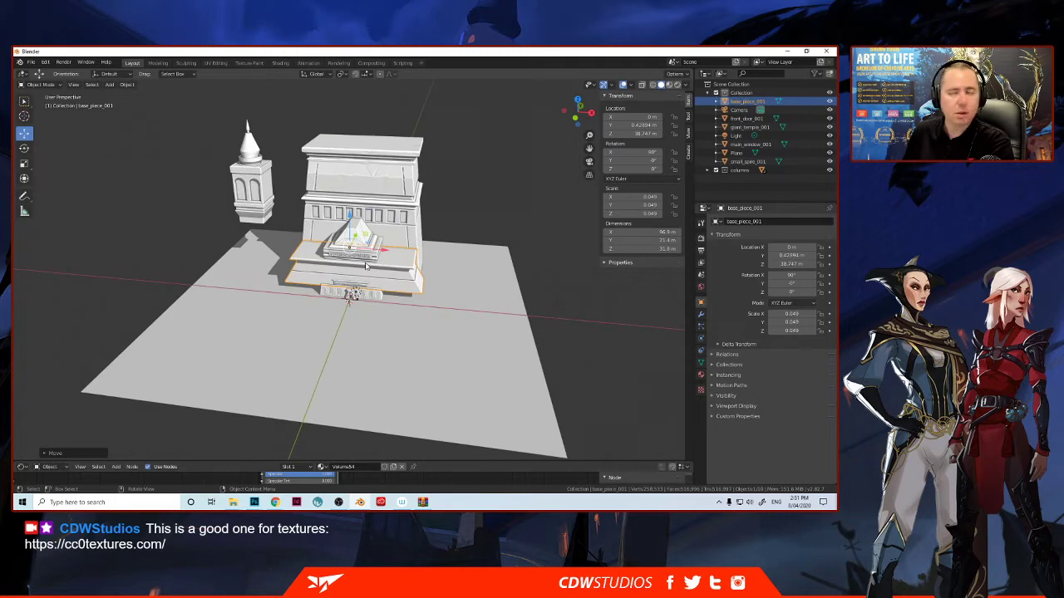
# - Shift the base piece along X to about 1.1 m and scale it up to about 0.068
pyautogui.moveTo(380, 255); pyautogui.dragTo(388, 252)
pyautogui.moveTo(388, 252); pyautogui.dragTo(677, 153, button='middle')
pyautogui.press('s')
pyautogui.click(400, 255)
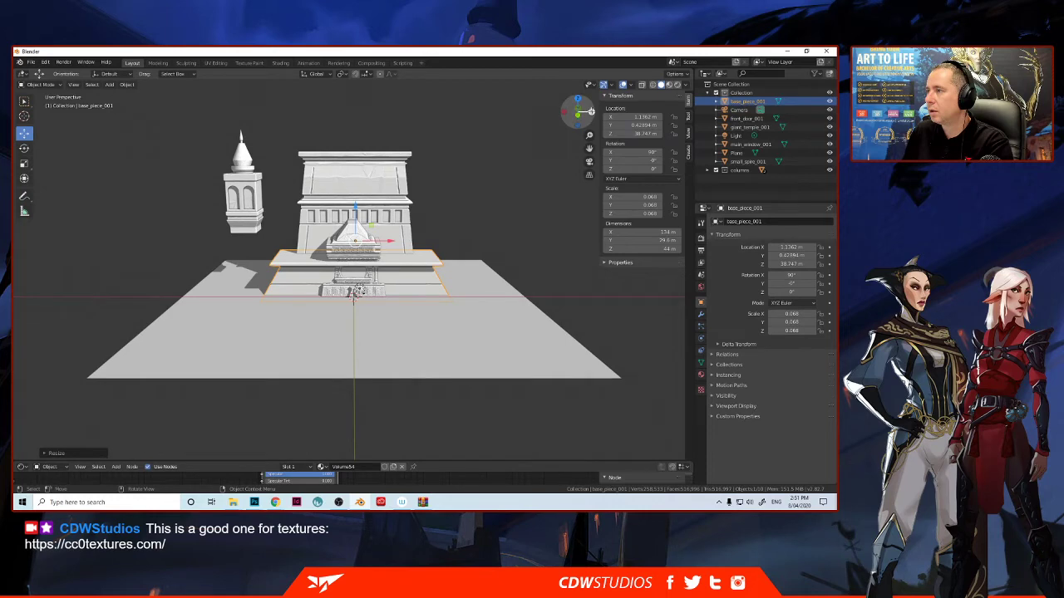
# - Center the base piece on the giant temple in the front orthographic view by moving it to about -0.68 m on X
pyautogui.click(578, 110)
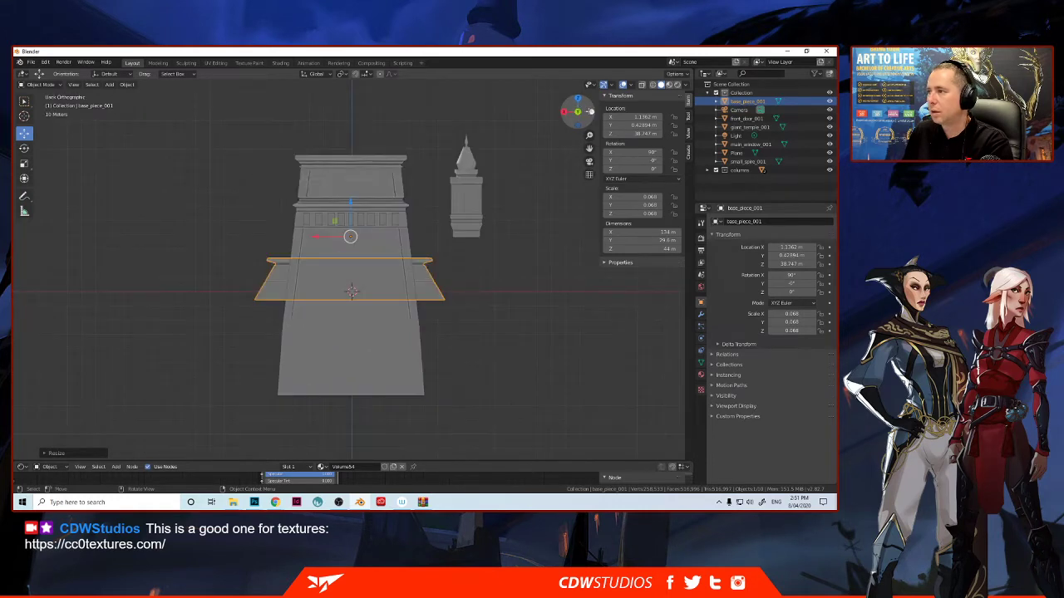
pyautogui.click(565, 111)
pyautogui.click(577, 98)
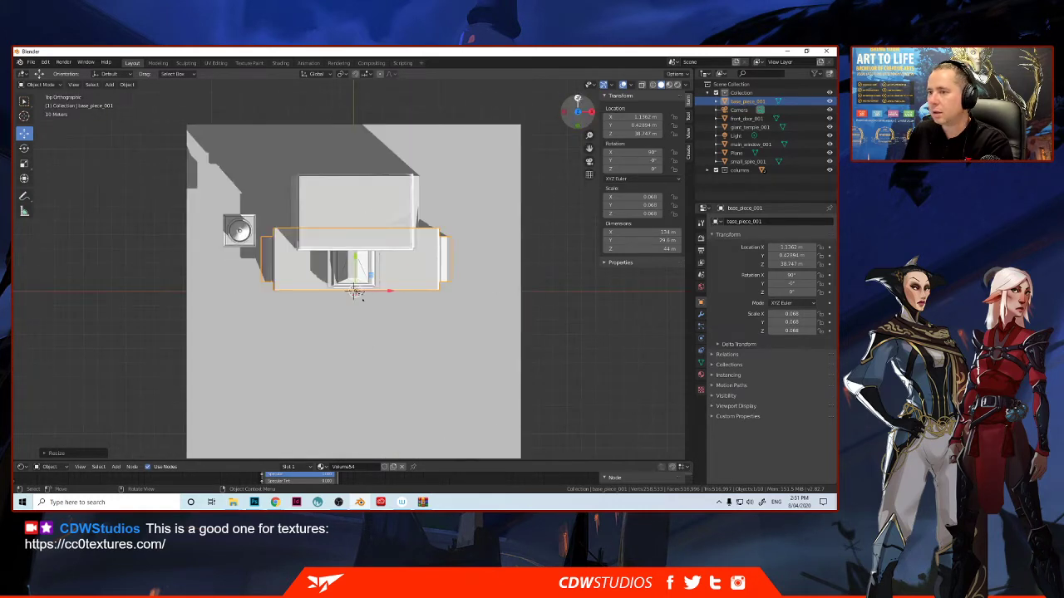
pyautogui.click(578, 124)
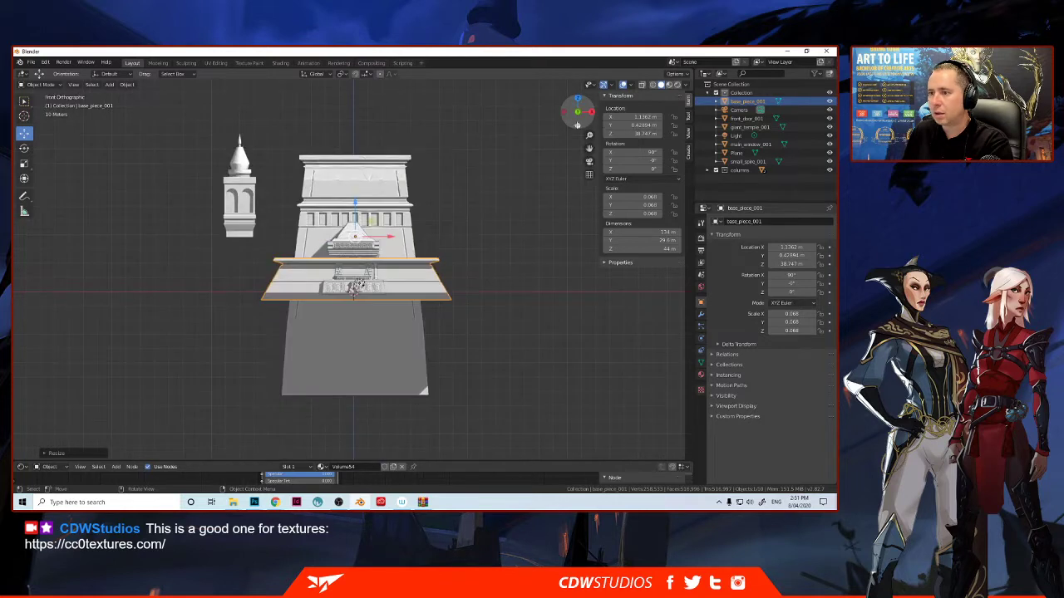
pyautogui.moveTo(387, 242); pyautogui.dragTo(386, 240)
# - Move the base piece back along Y to about 24.8 m, under the giant temple's front
pyautogui.moveTo(376, 277); pyautogui.dragTo(357, 249, button='middle')
pyautogui.moveTo(363, 251); pyautogui.dragTo(419, 256)
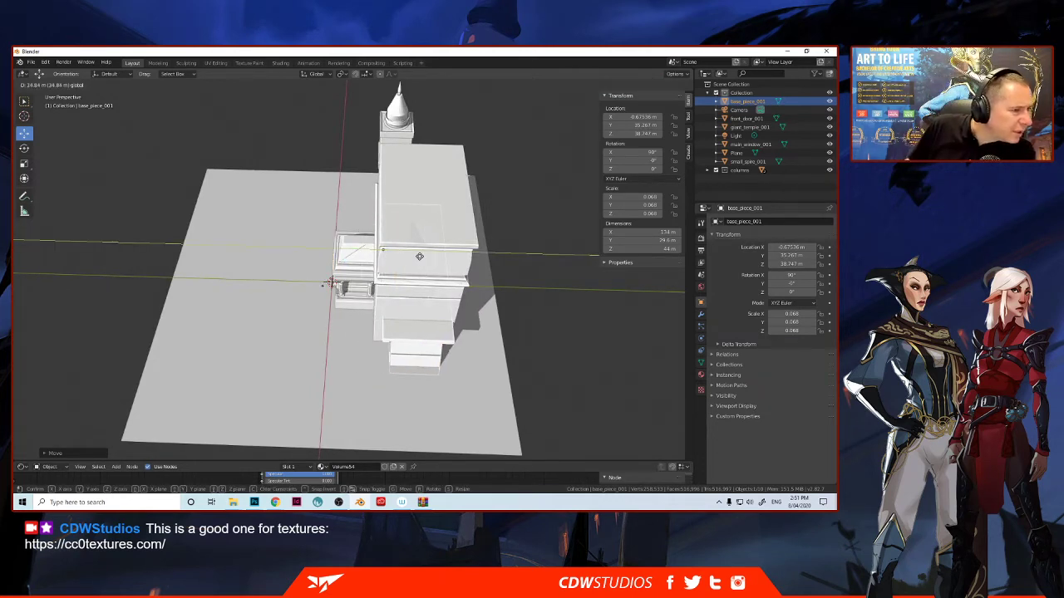
pyautogui.moveTo(419, 256); pyautogui.dragTo(403, 258)
pyautogui.moveTo(404, 257); pyautogui.dragTo(347, 232, button='middle')
# - Raise giant_temple_001 to about 55.6 m on Z, clear of the ground plane, and shift it slightly forward on Y
pyautogui.click(437, 233)
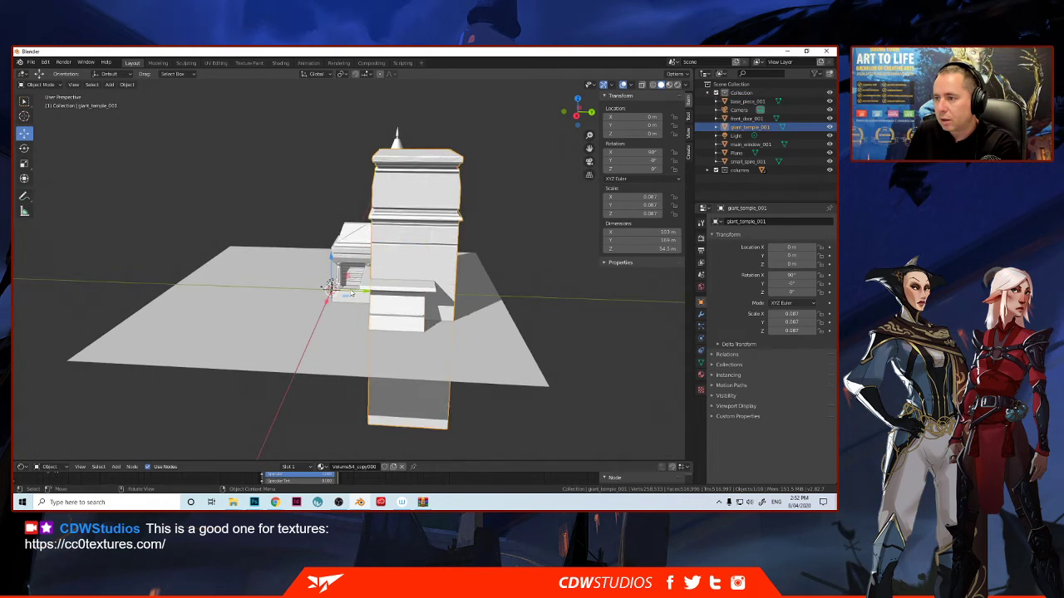
pyautogui.moveTo(359, 290); pyautogui.dragTo(359, 215)
pyautogui.moveTo(359, 215); pyautogui.dragTo(389, 231, button='middle')
pyautogui.scroll(2, 393, 234)
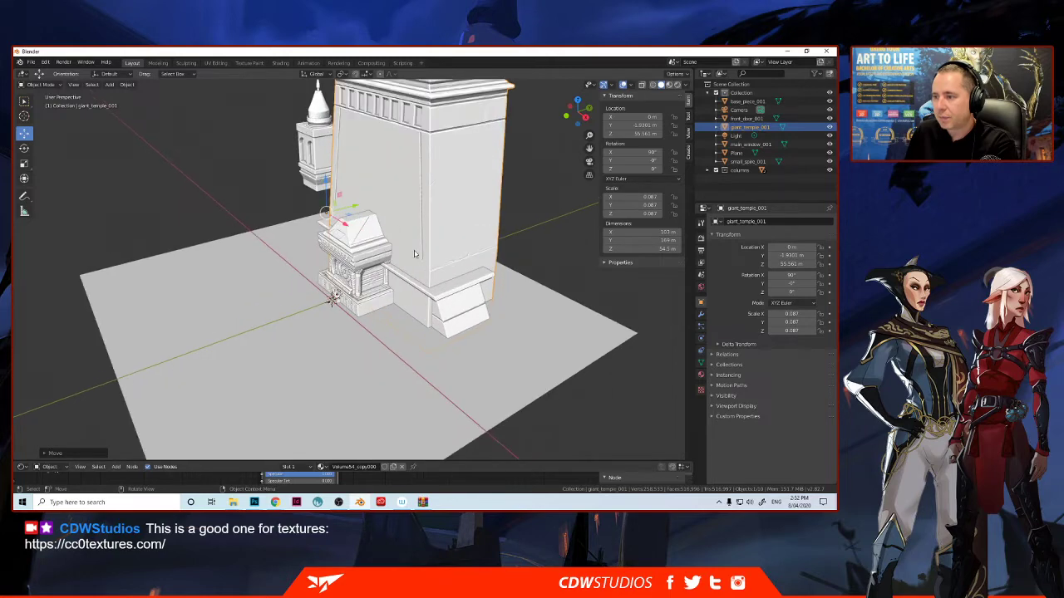
# - Move the base piece forward along Y to about 21.6 m and frame it for a closer check against the entrance building
pyautogui.click(453, 297)
pyautogui.moveTo(451, 274); pyautogui.dragTo(405, 230, button='middle')
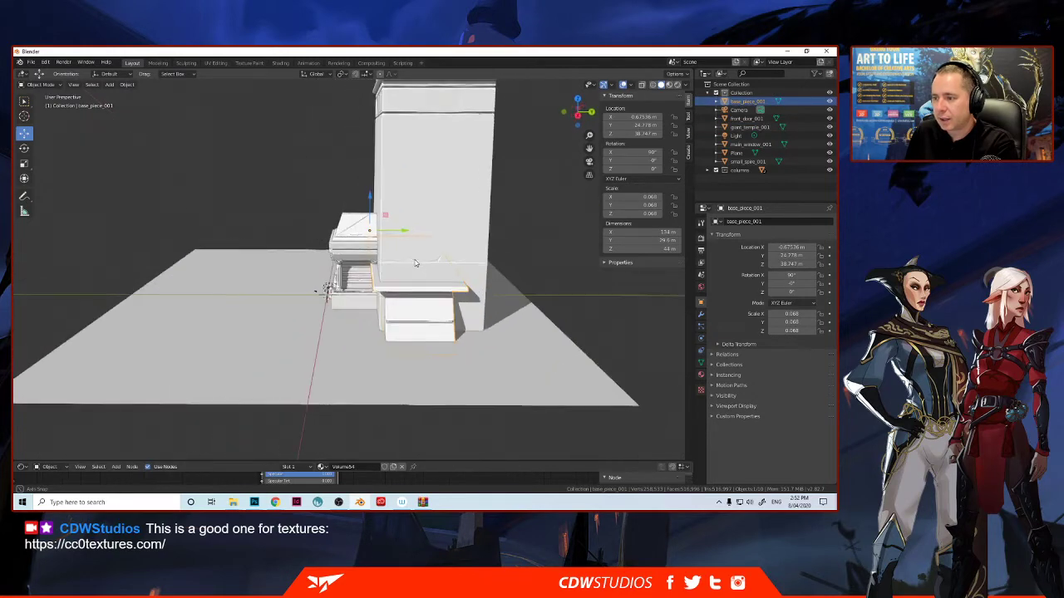
pyautogui.moveTo(404, 228); pyautogui.dragTo(398, 234)
pyautogui.press('KP_Decimal')
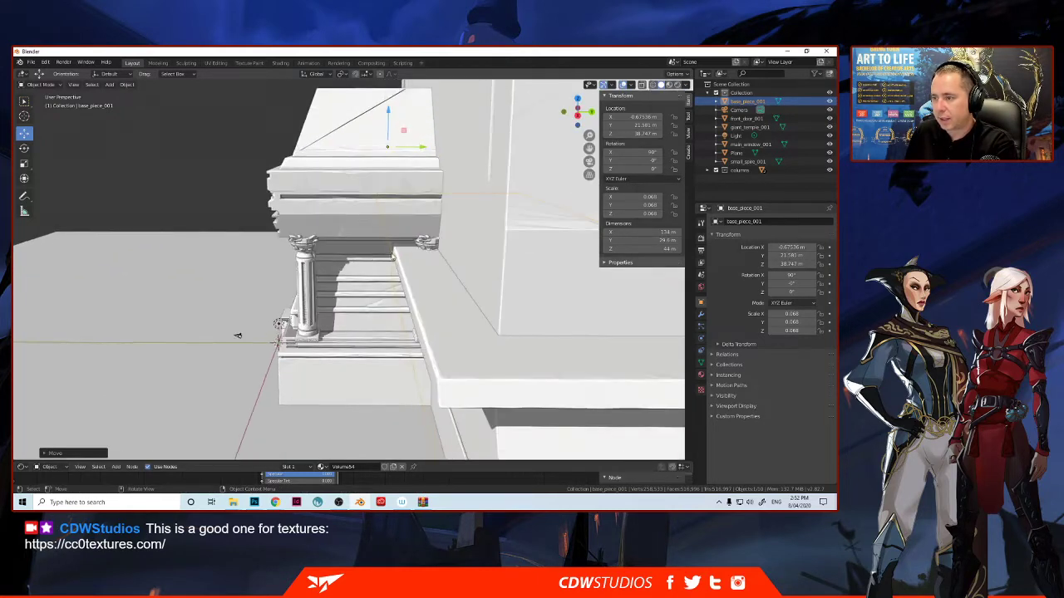
# - Move the entrance building's rear side column forward along Y to about 20.2 m
pyautogui.click(426, 244)
pyautogui.press('g')
pyautogui.press('y')
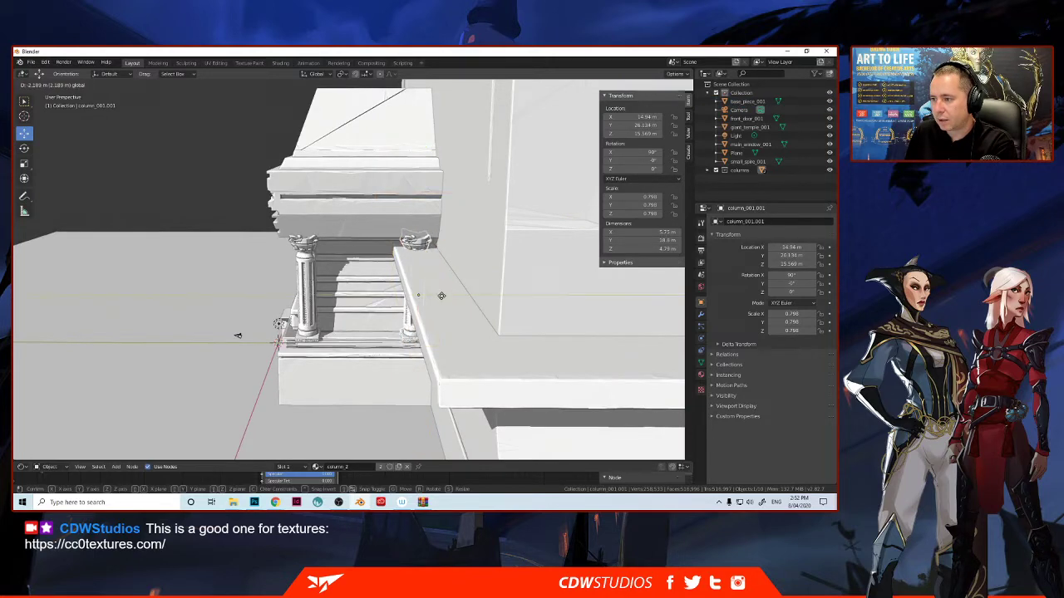
pyautogui.click(237, 334)
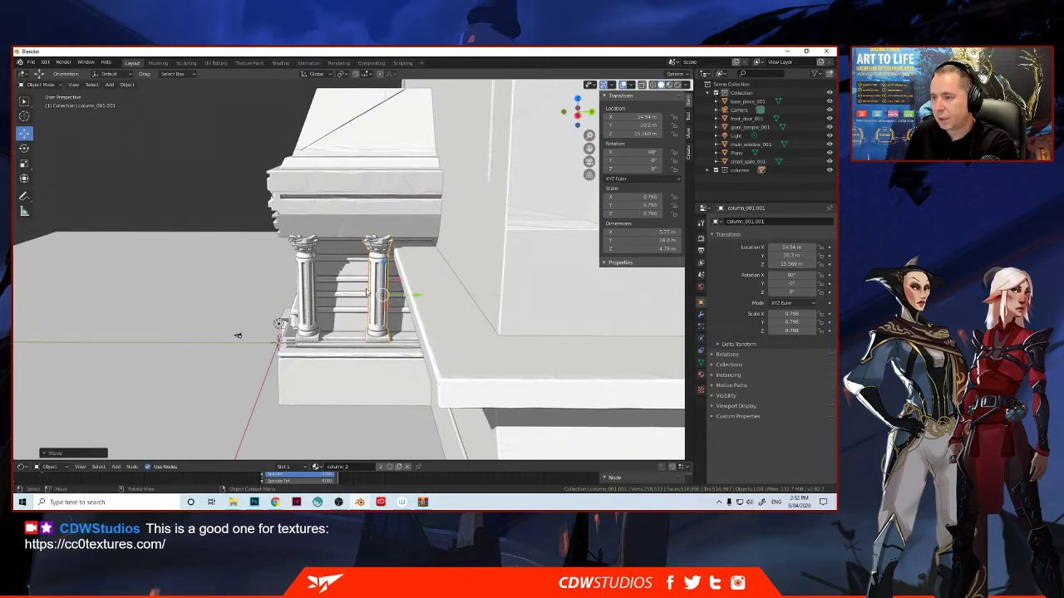
# - Scale the giant temple down uniformly to about 0.068
pyautogui.scroll(-4, 237, 335)
pyautogui.scroll(-2, 381, 280)
pyautogui.moveTo(380, 279)
pyautogui.mouseDown(button='middle')
pyautogui.moveTo(359, 286)
pyautogui.moveTo(415, 278)
pyautogui.moveTo(394, 275)
pyautogui.mouseUp(button='middle')
pyautogui.scroll(-4, 394, 269)
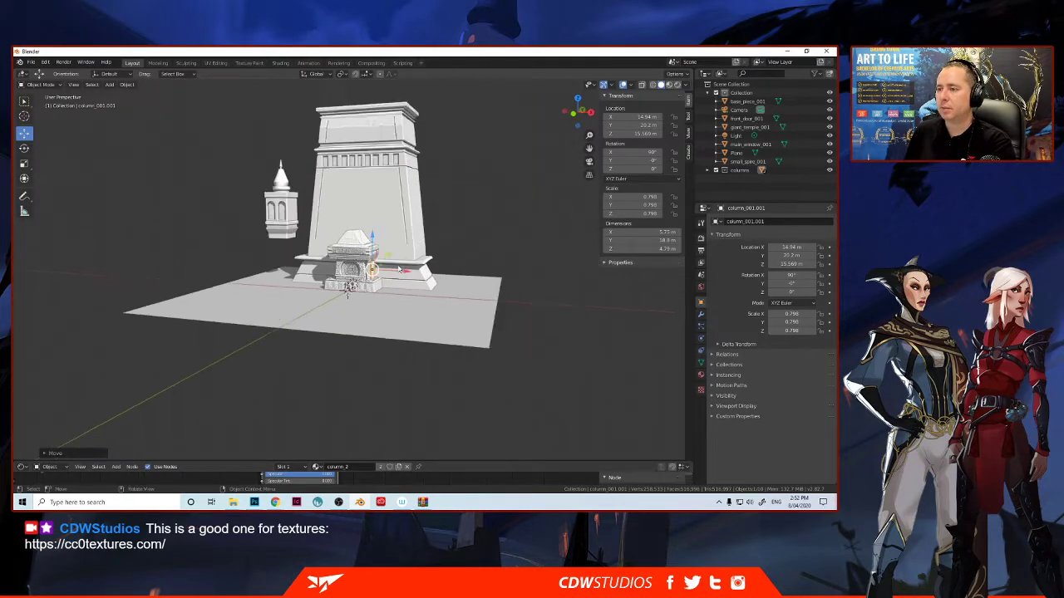
pyautogui.moveTo(401, 270); pyautogui.dragTo(364, 295, button='middle')
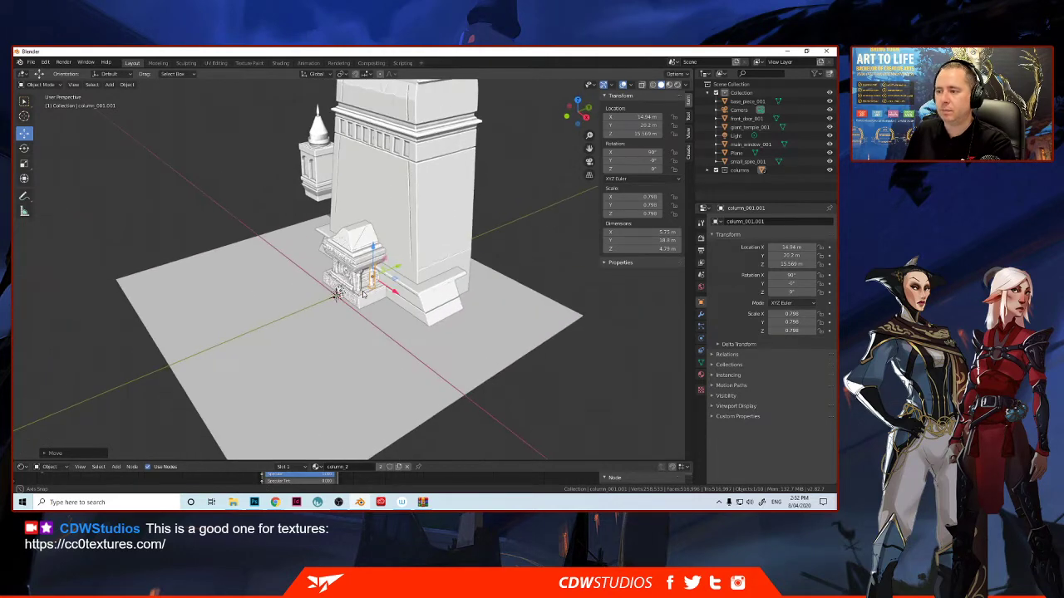
pyautogui.click(422, 243)
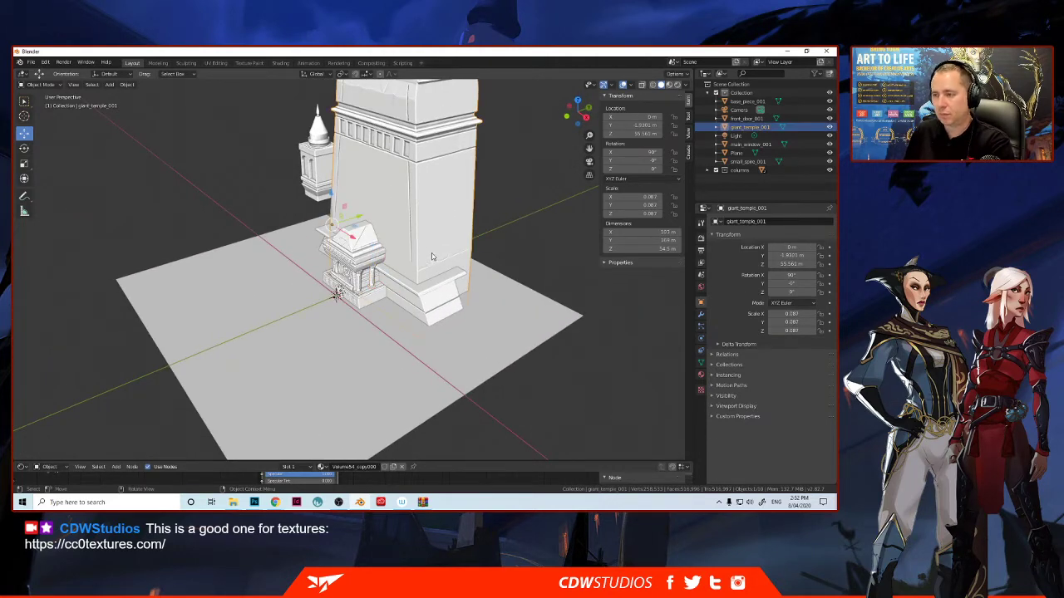
pyautogui.press('s')
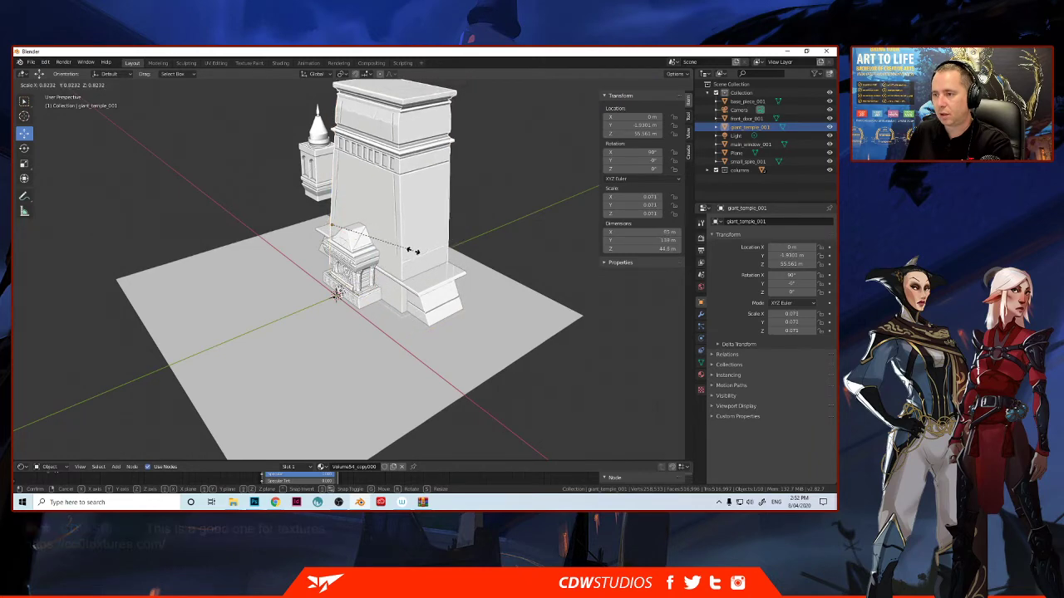
pyautogui.click(410, 255)
# - Move the giant temple back along Y to about 4.0 m, behind the entrance building
pyautogui.moveTo(409, 255); pyautogui.dragTo(466, 235, button='middle')
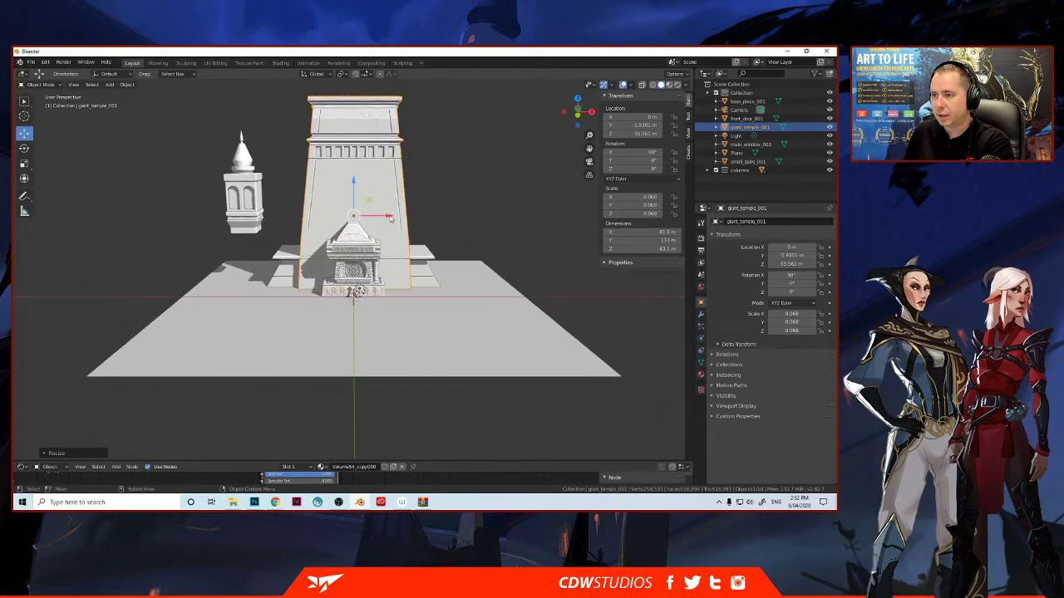
pyautogui.moveTo(402, 253); pyautogui.dragTo(303, 271, button='middle')
pyautogui.moveTo(362, 218); pyautogui.dragTo(371, 218)
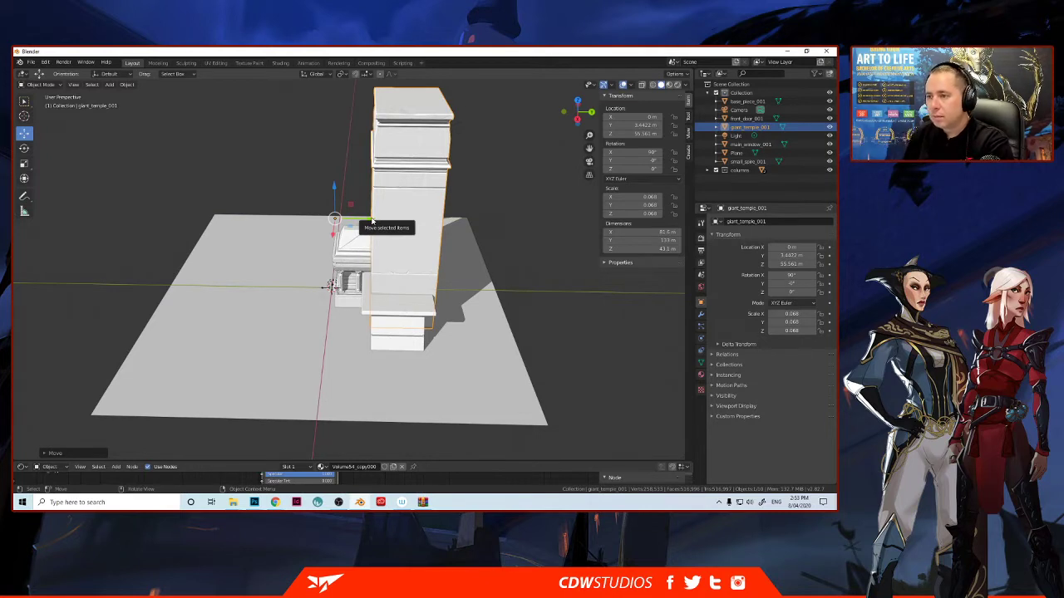
pyautogui.moveTo(370, 220); pyautogui.dragTo(371, 221)
pyautogui.moveTo(371, 221); pyautogui.dragTo(416, 217, button='middle')
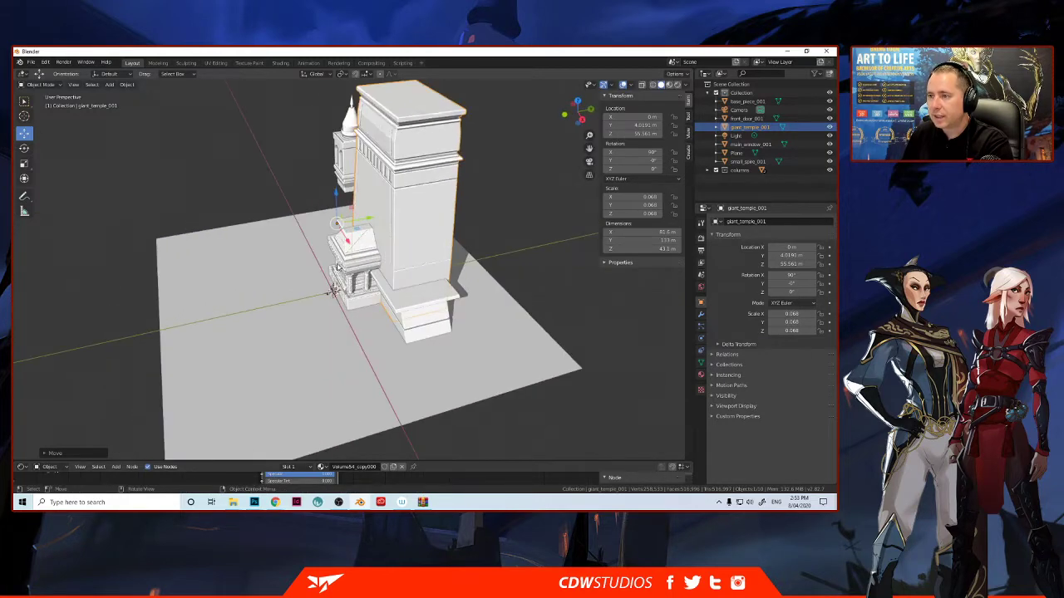
# - Add a cube at the origin and scale it up uniformly to about 80 m per side
pyautogui.moveTo(343, 320)
pyautogui.mouseDown(button='middle')
pyautogui.moveTo(406, 285)
pyautogui.moveTo(343, 310)
pyautogui.mouseUp(button='middle')
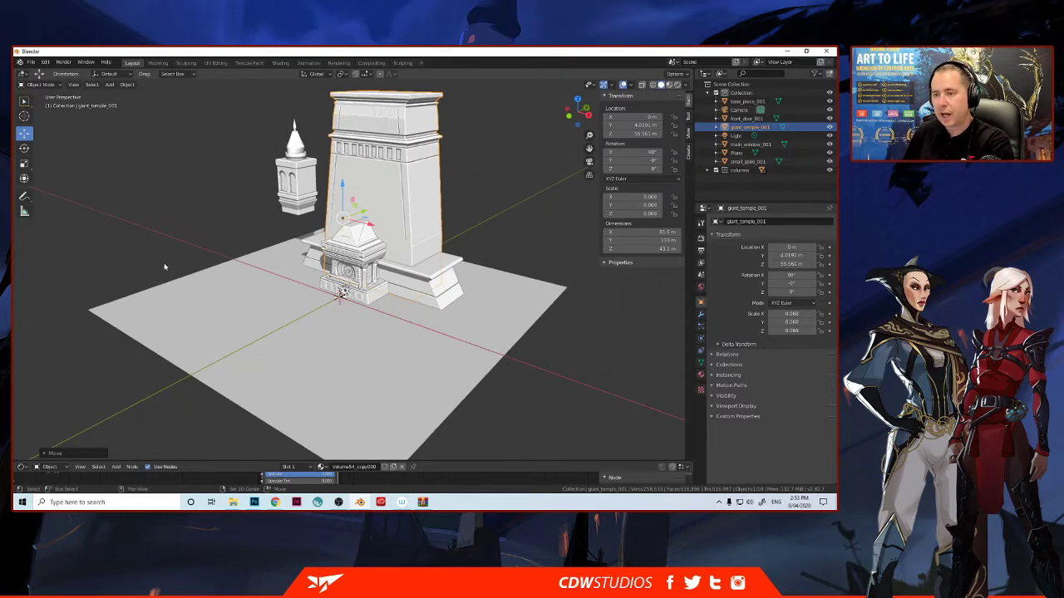
pyautogui.hotkey('shift', 'a')
pyautogui.click(197, 271)
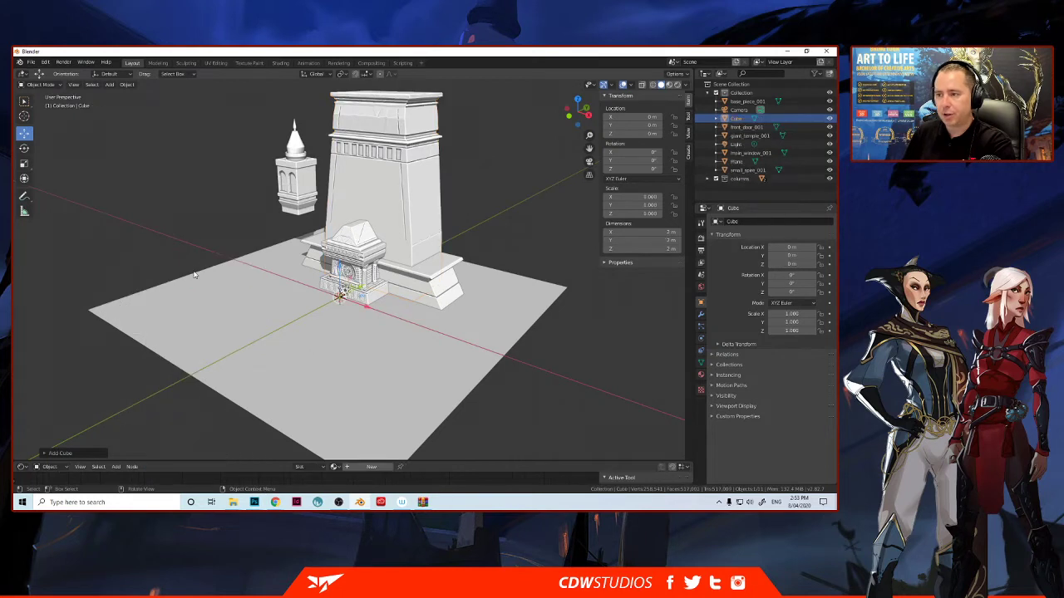
pyautogui.press('s')
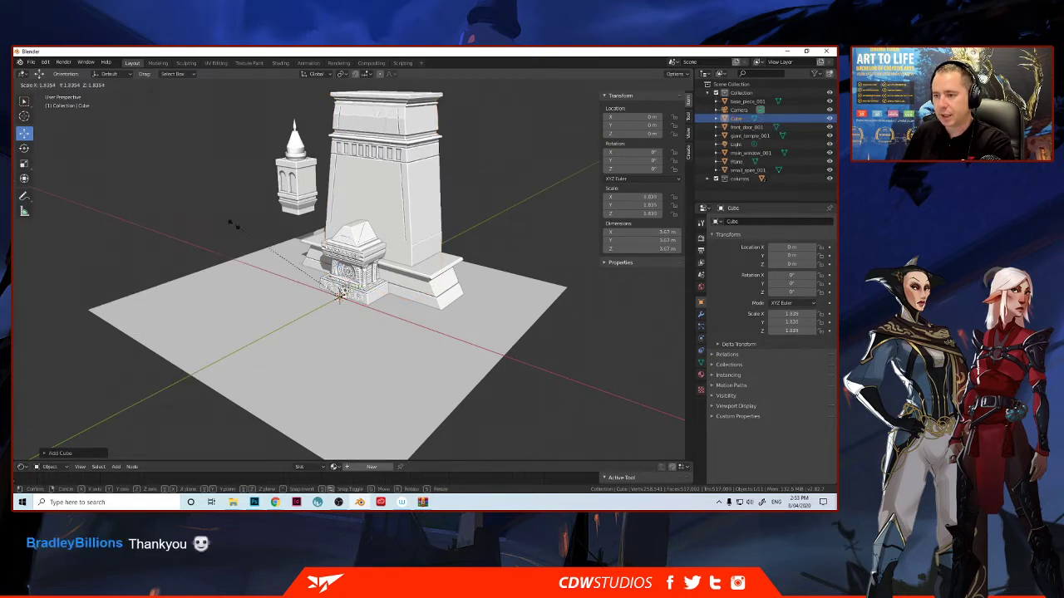
pyautogui.click(197, 213)
pyautogui.press('s')
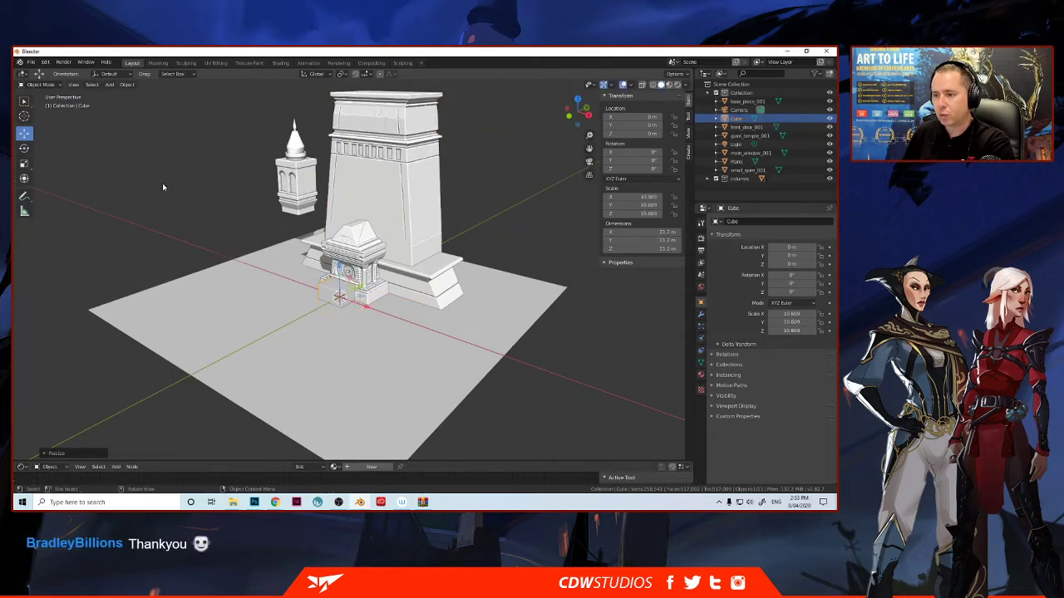
pyautogui.click(179, 198)
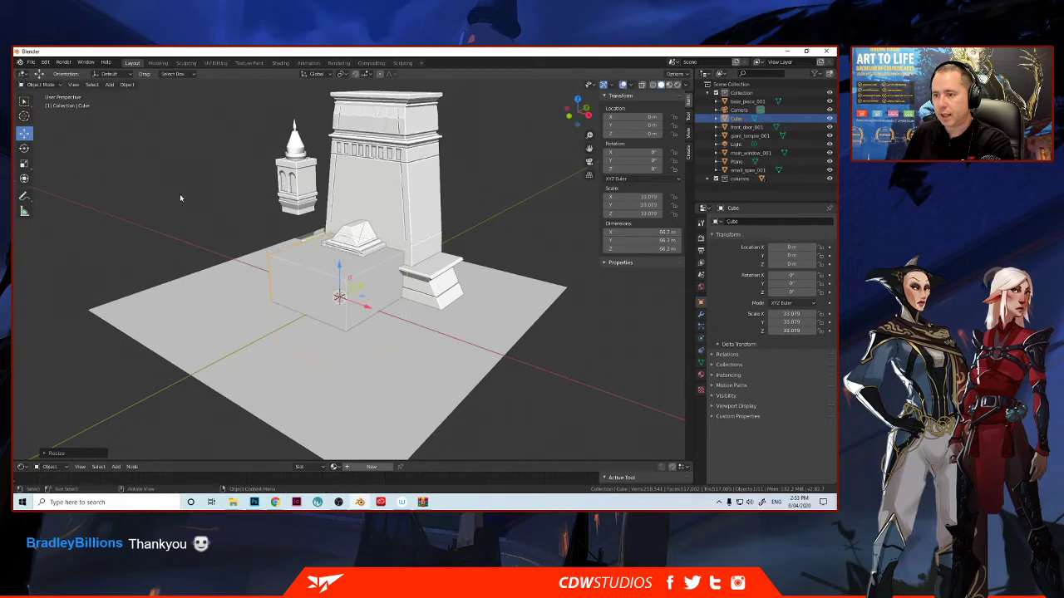
pyautogui.press('s')
pyautogui.click(245, 247)
# - Move the cube back along Y to about 65.6 m, beneath the giant temple
pyautogui.moveTo(266, 251); pyautogui.dragTo(333, 275, button='middle')
pyautogui.moveTo(364, 290); pyautogui.dragTo(440, 292)
pyautogui.moveTo(365, 278); pyautogui.dragTo(393, 265, button='middle')
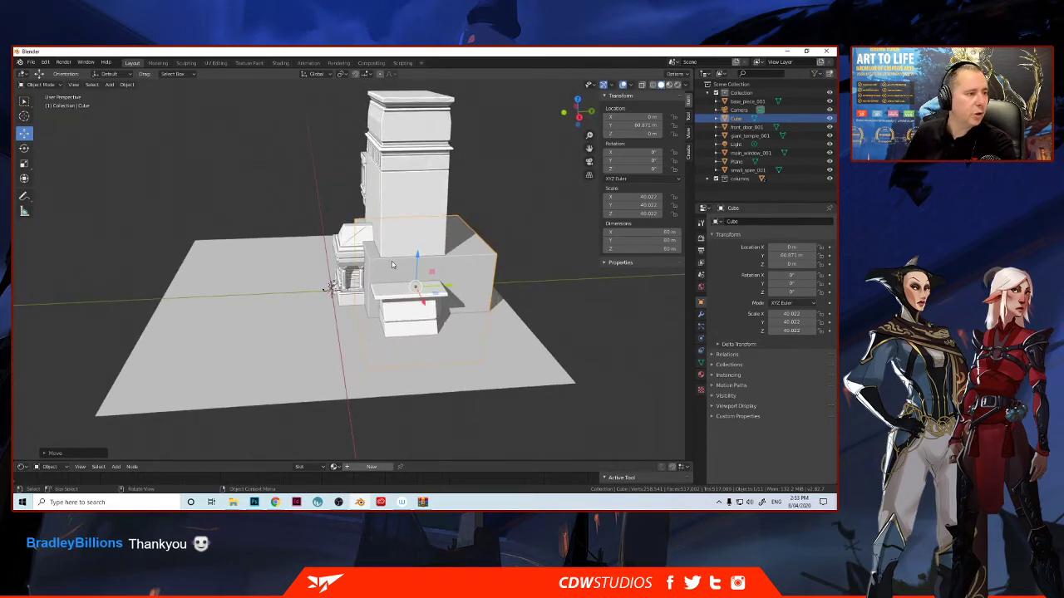
pyautogui.moveTo(445, 288); pyautogui.dragTo(451, 287)
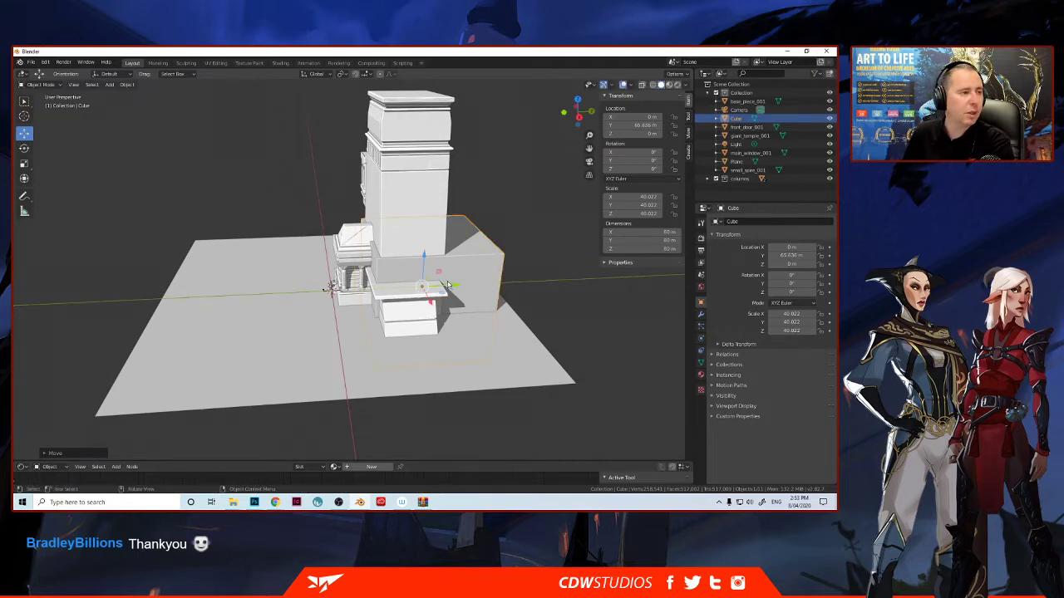
pyautogui.moveTo(451, 283)
pyautogui.mouseDown(button='middle')
pyautogui.moveTo(371, 281)
pyautogui.moveTo(453, 272)
pyautogui.moveTo(439, 271)
pyautogui.mouseUp(button='middle')
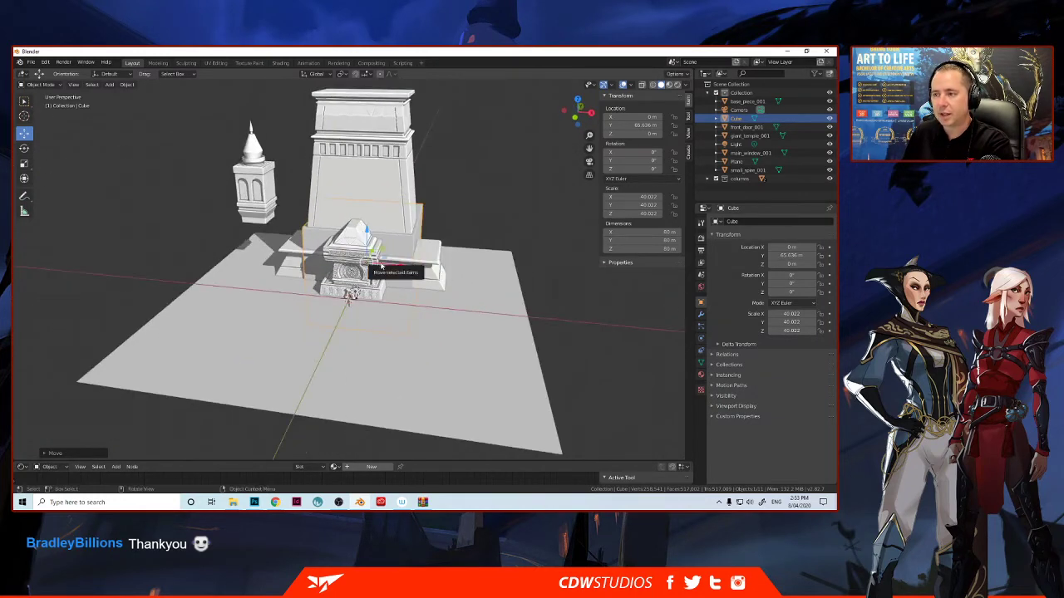
# - Enlarge the cube uniformly beyond the giant temple's width and reposition it along Y behind the entrance building
pyautogui.press('s')
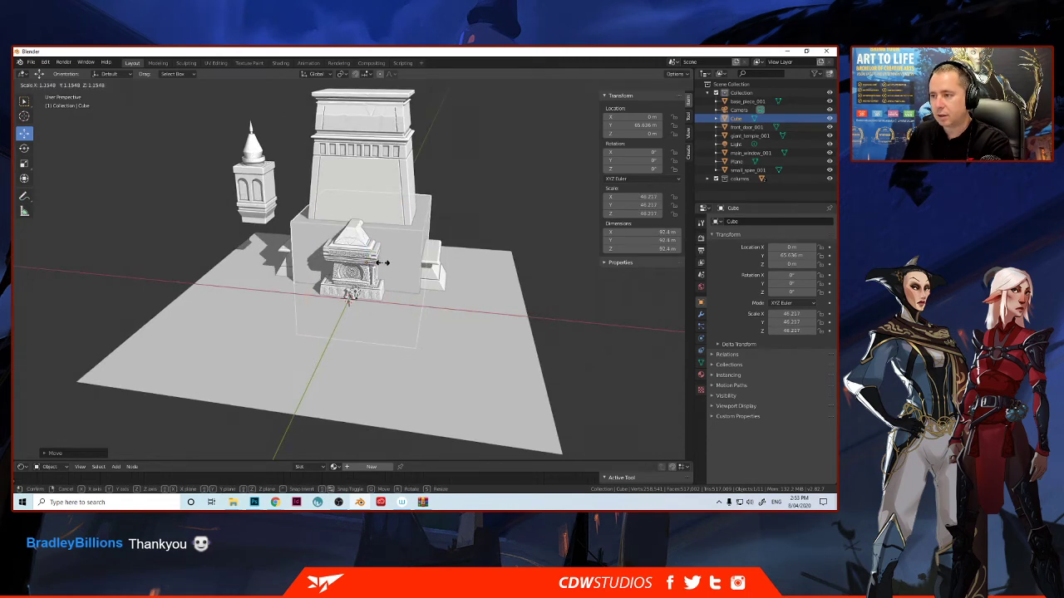
pyautogui.click(387, 262)
pyautogui.moveTo(387, 262); pyautogui.dragTo(329, 267, button='middle')
pyautogui.moveTo(456, 294); pyautogui.dragTo(449, 266)
# - Move the giant temple back to about 5.2 m on Y and nudge the cube slightly forward beneath it
pyautogui.click(423, 240)
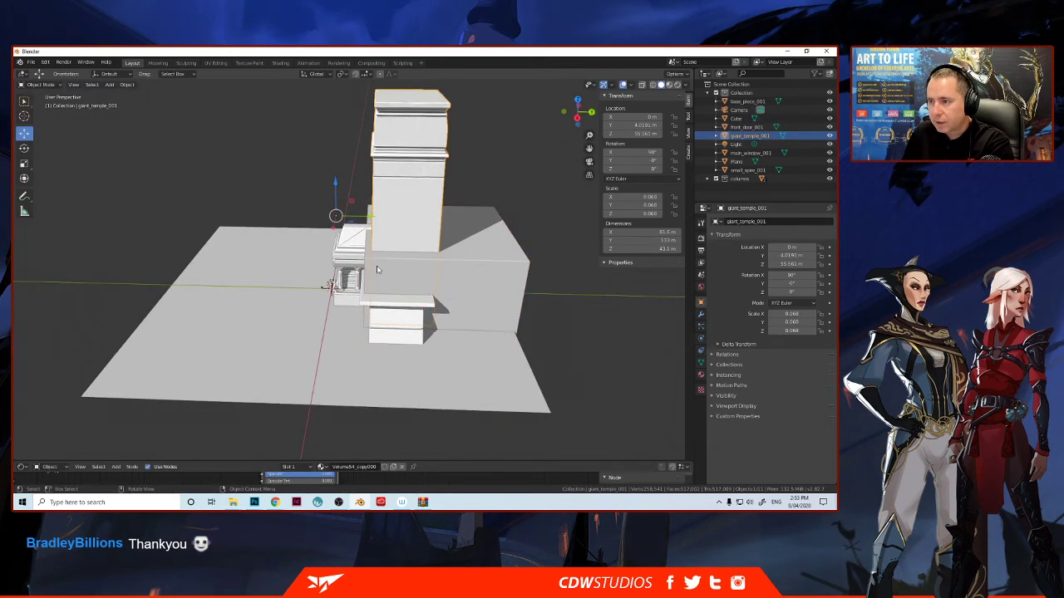
pyautogui.moveTo(363, 219); pyautogui.dragTo(362, 220)
pyautogui.moveTo(362, 219); pyautogui.dragTo(406, 283, button='middle')
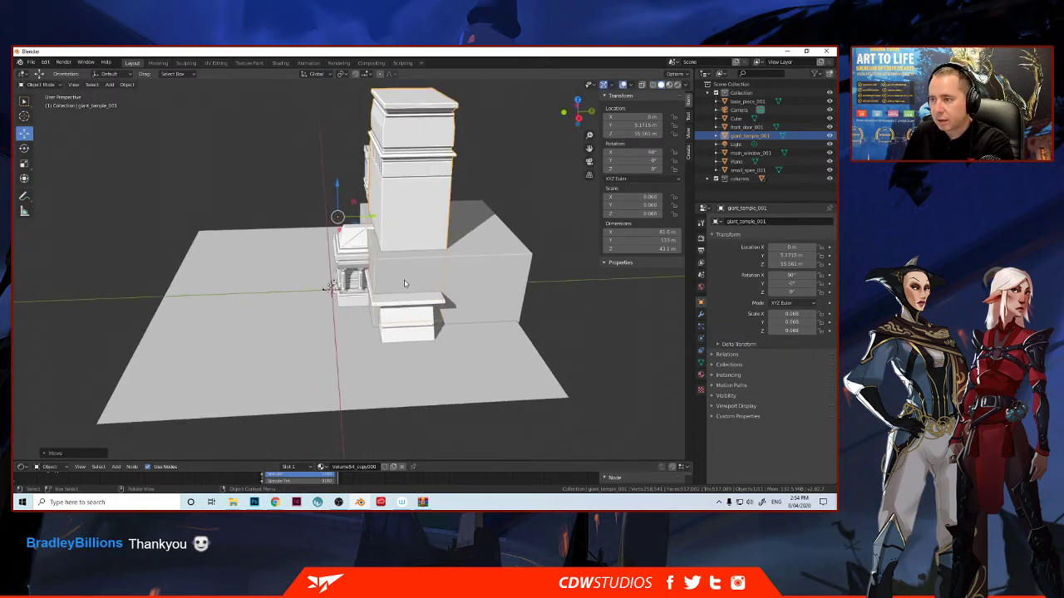
pyautogui.click(414, 283)
pyautogui.moveTo(456, 289); pyautogui.dragTo(450, 285)
# - Move the base piece forward to about 19.5 m on Y and shift the entrance's rear side column to suit
pyautogui.click(419, 317)
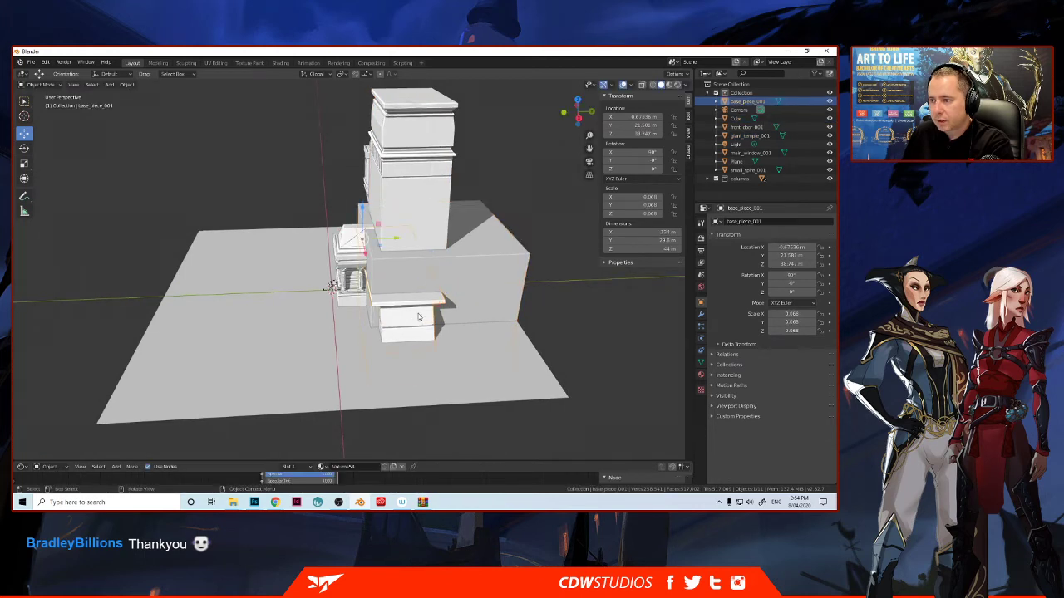
pyautogui.click(386, 241)
pyautogui.scroll(5, 357, 266)
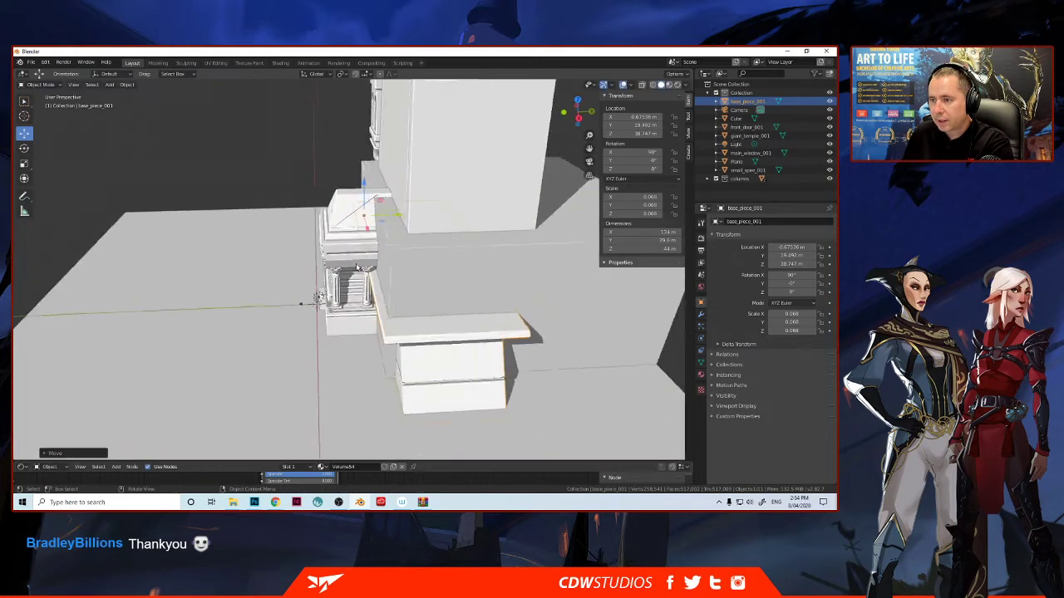
pyautogui.click(375, 297)
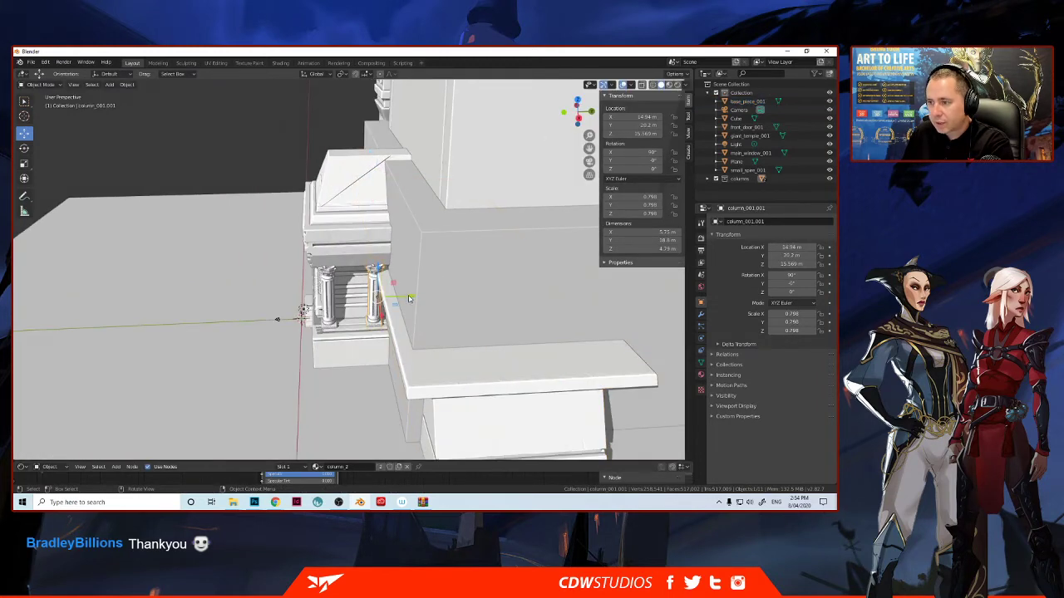
pyautogui.press('g')
pyautogui.click(300, 310)
# - Scale the small spire down uniformly to about 0.099
pyautogui.moveTo(301, 310); pyautogui.dragTo(216, 216, button='middle')
pyautogui.scroll(-6, 330, 335)
pyautogui.scroll(3, 447, 287)
pyautogui.click(239, 224)
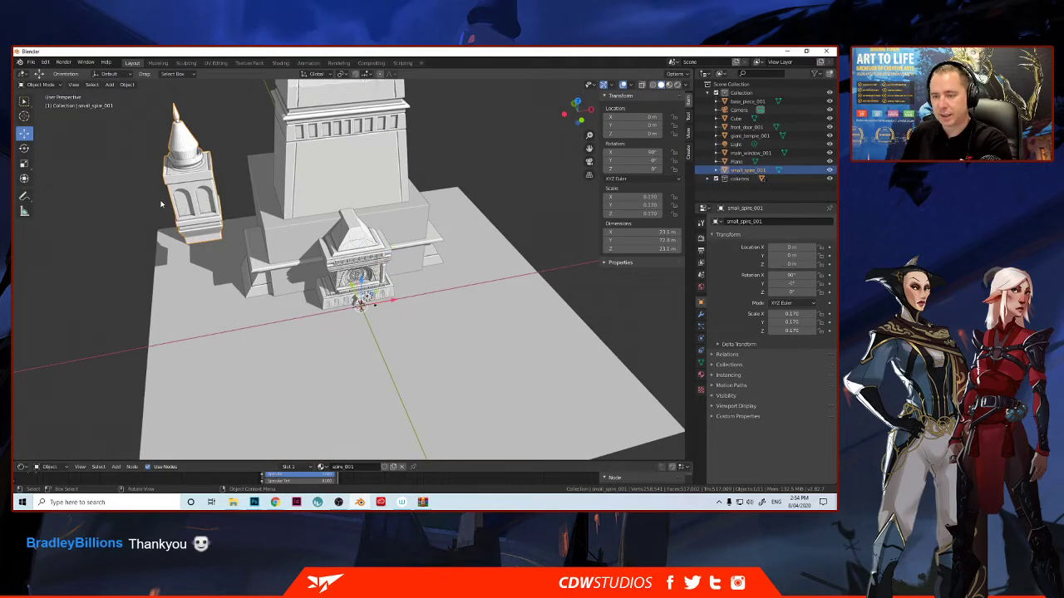
pyautogui.press('s')
pyautogui.click(246, 243)
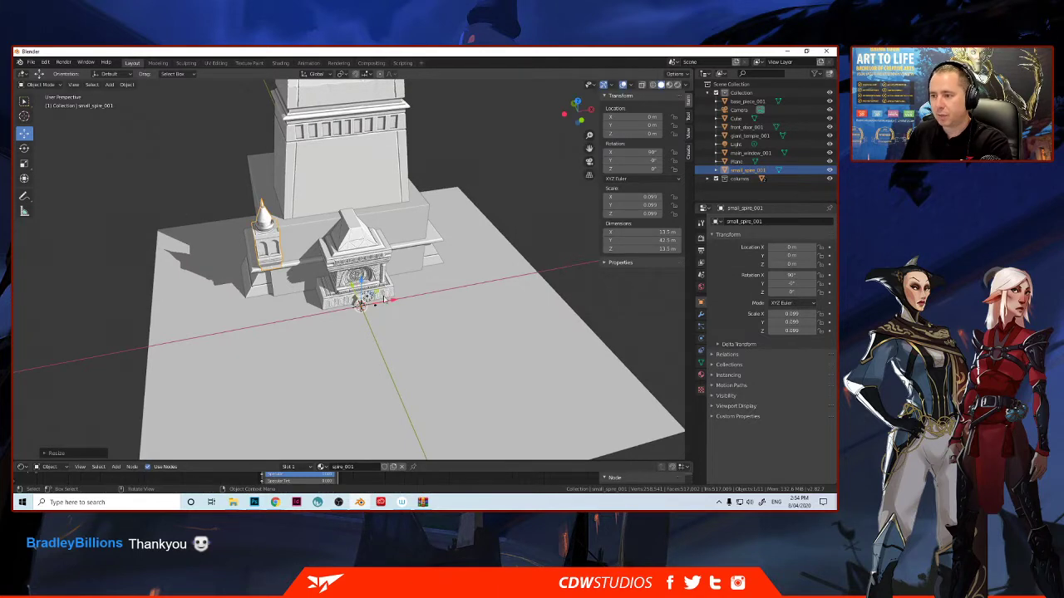
# - Move the small spire in front of the entrance near the world origin, at about 48.3 m X, -23.2 m Y and -35.0 m Z
pyautogui.press('g')
pyautogui.press('x')
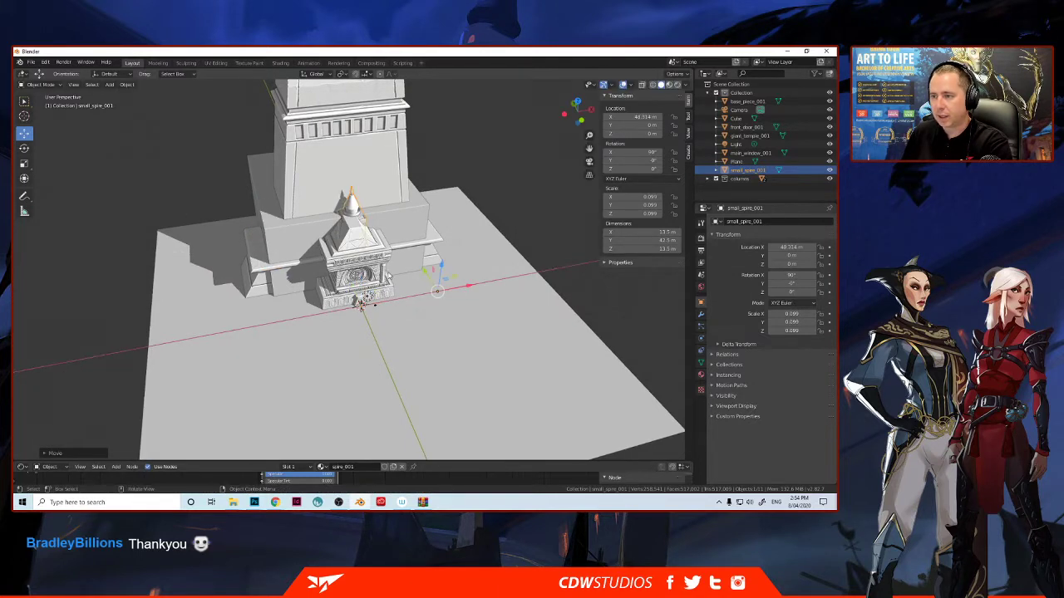
pyautogui.click(429, 278)
pyautogui.press('g')
pyautogui.press('y')
pyautogui.click(449, 337)
pyautogui.press('g')
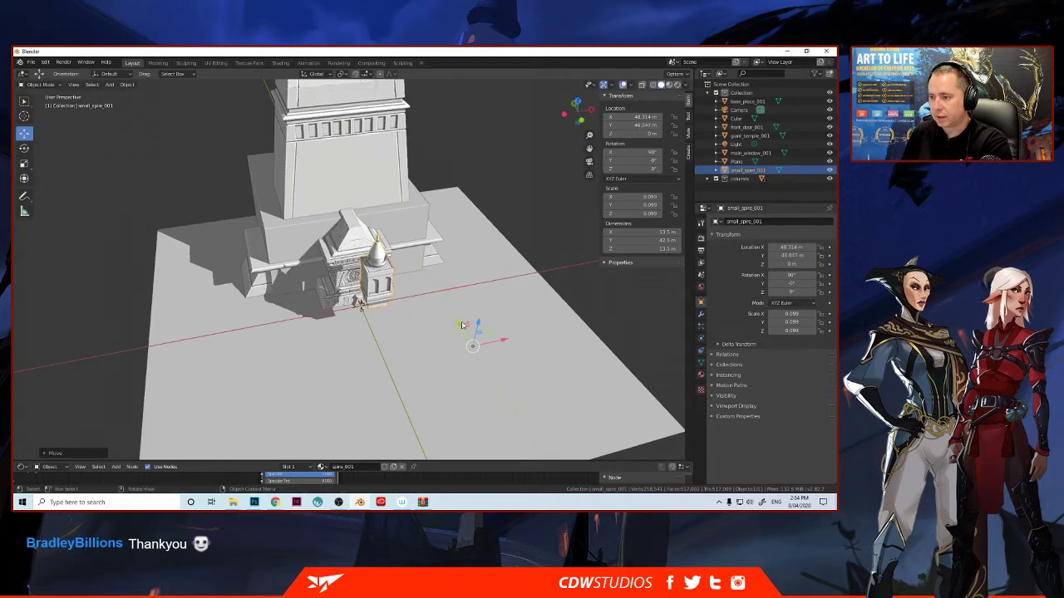
pyautogui.press('z')
pyautogui.moveTo(449, 337); pyautogui.dragTo(464, 364)
pyautogui.click(464, 364)
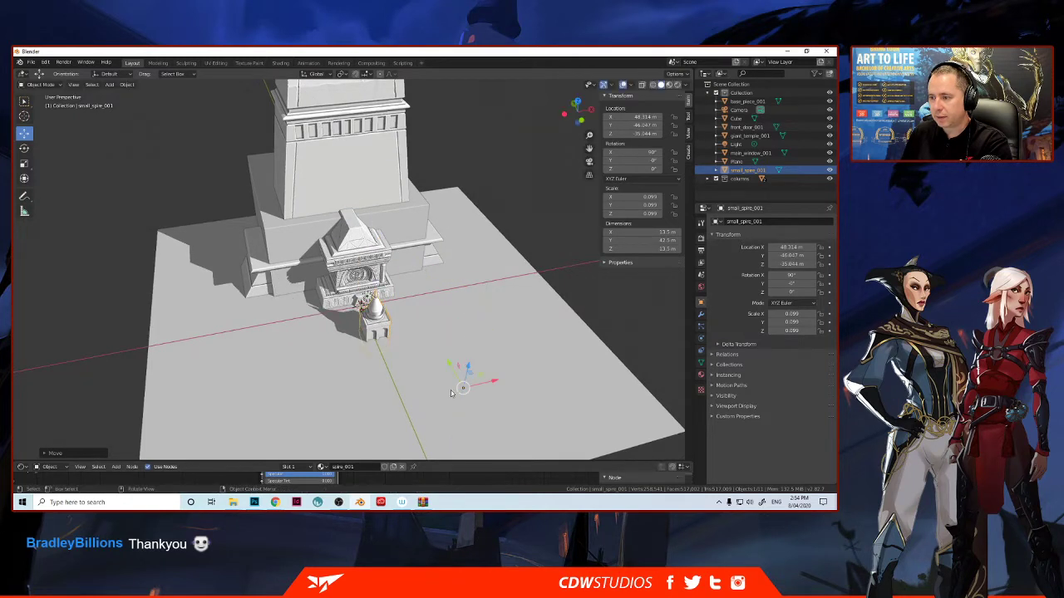
pyautogui.press('g')
pyautogui.press('y')
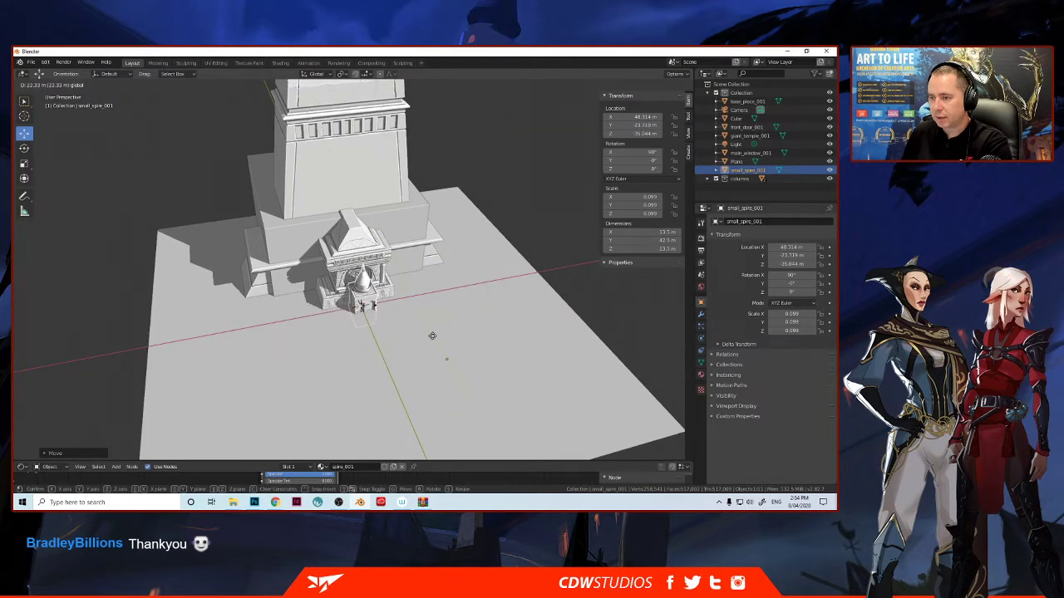
pyautogui.click(432, 335)
# - Apply the small spire's location so its origin sits at the world origin
pyautogui.moveTo(432, 335); pyautogui.dragTo(350, 302, button='middle')
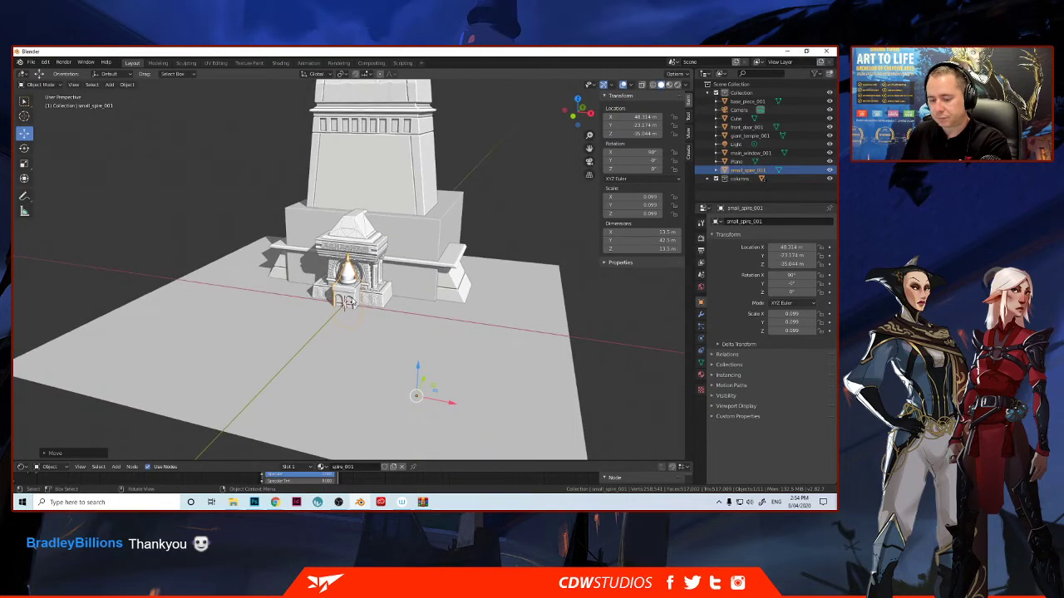
pyautogui.hotkey('ctrl', 'a')
pyautogui.click(349, 304)
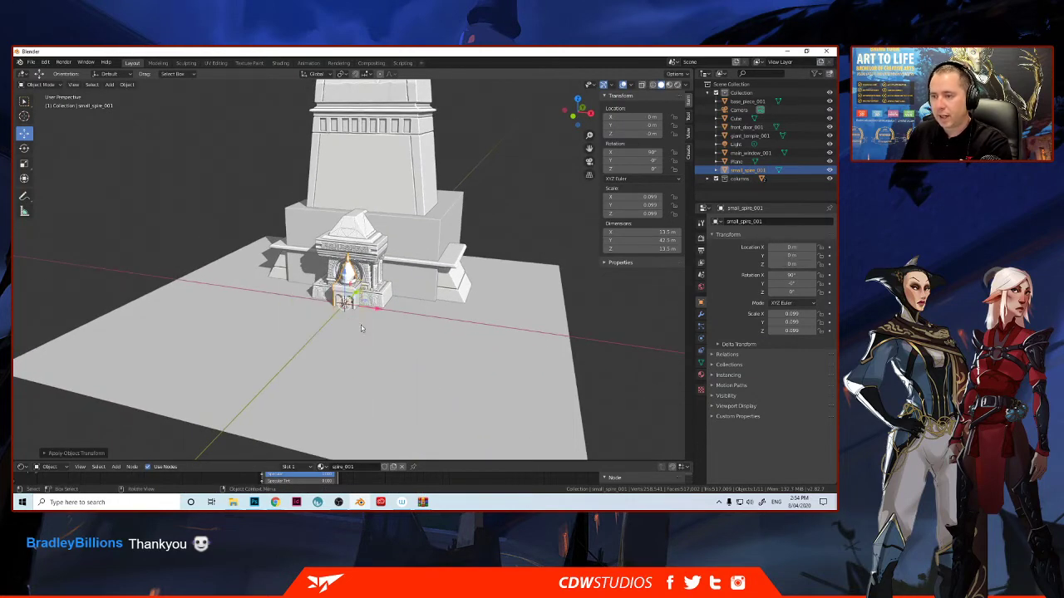
# - Raise the small spire to about 68.2 m on Z and scale it down uniformly to about 0.064
pyautogui.press('g')
pyautogui.press('z')
pyautogui.click(333, 169)
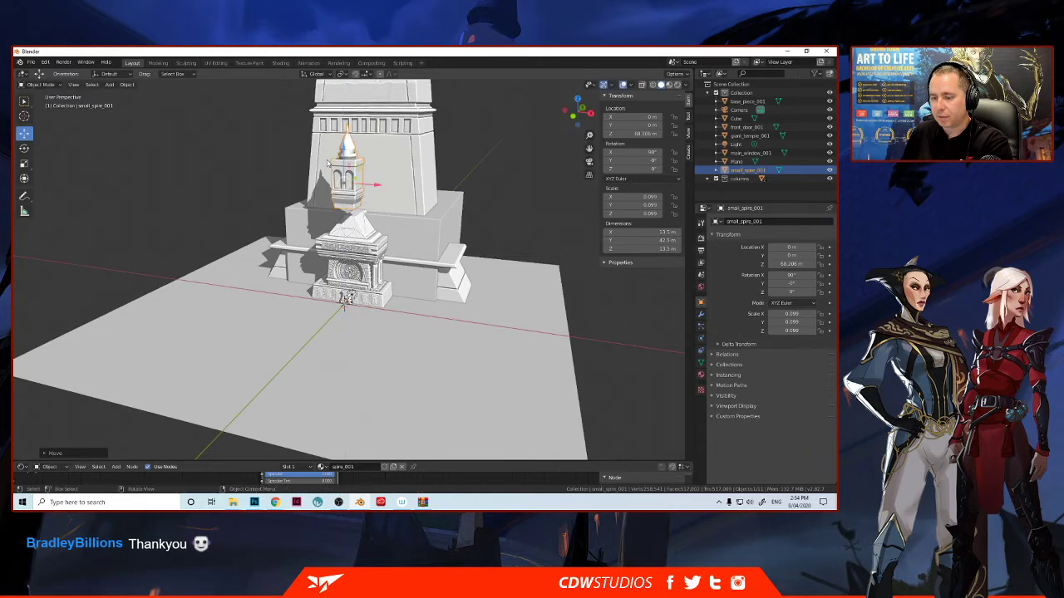
pyautogui.press('s')
pyautogui.click(341, 179)
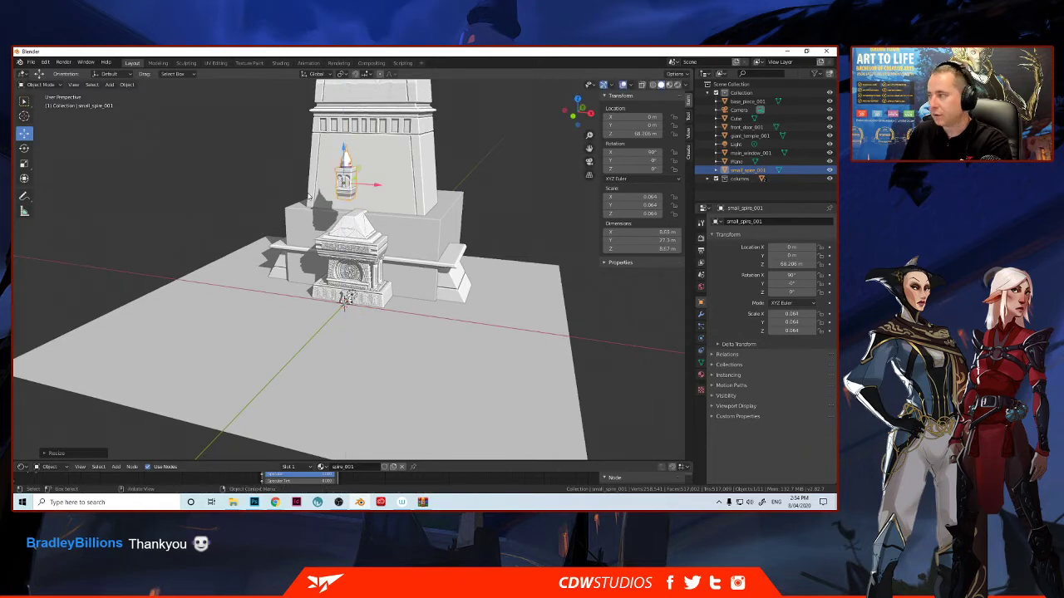
# - Move the small spire to the supporting cube's front corner, at about 26.7 m on Y, and lower it to about 54.8 m on Z
pyautogui.moveTo(341, 179); pyautogui.dragTo(376, 304, button='middle')
pyautogui.moveTo(362, 231); pyautogui.dragTo(396, 233, button='middle')
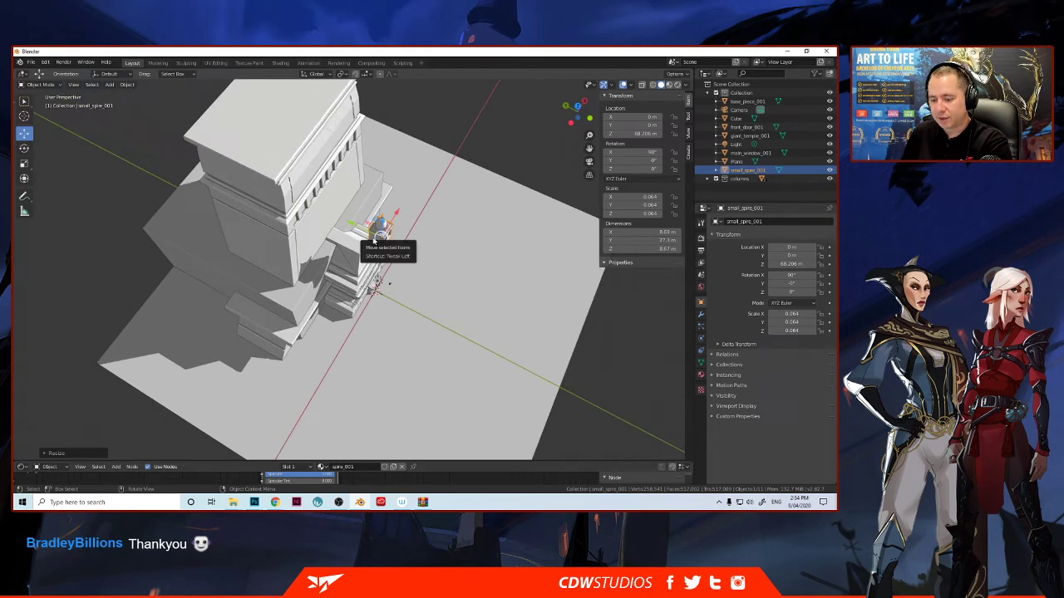
pyautogui.moveTo(378, 226); pyautogui.dragTo(293, 286)
pyautogui.moveTo(292, 287); pyautogui.dragTo(252, 208, button='middle')
pyautogui.press('g')
pyautogui.press('z')
pyautogui.click(278, 172)
pyautogui.scroll(3, 278, 175)
# - Shift the small spire to about -43.6 m on X and seat it on the cube's top at about 54.5 m on Z
pyautogui.press('g')
pyautogui.press('x')
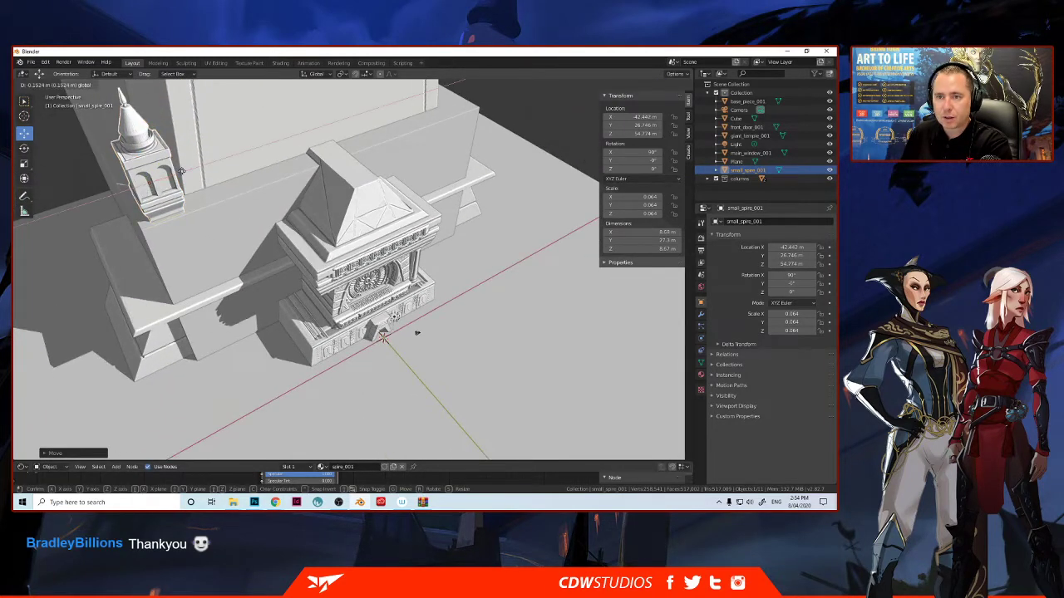
pyautogui.click(175, 173)
pyautogui.moveTo(176, 173); pyautogui.dragTo(308, 165, button='middle')
pyautogui.scroll(4, 208, 183)
pyautogui.press('g')
pyautogui.press('z')
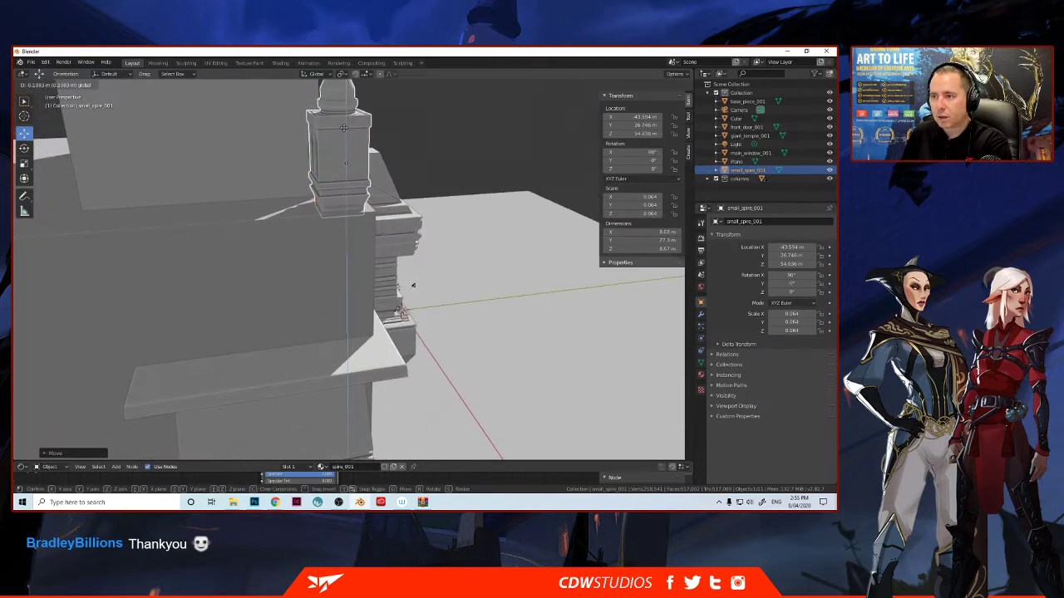
pyautogui.click(344, 128)
# - Examine the small spire's placement on the cube against the temple front from a raised frontal view
pyautogui.moveTo(344, 128); pyautogui.dragTo(314, 221, button='middle')
pyautogui.scroll(-2, 373, 356)
pyautogui.scroll(1, 337, 176)
pyautogui.scroll(2, 342, 178)
pyautogui.scroll(-2, 347, 177)
pyautogui.scroll(-1, 363, 165)
pyautogui.scroll(-2, 356, 160)
pyautogui.scroll(2, 326, 180)
pyautogui.scroll(2, 317, 186)
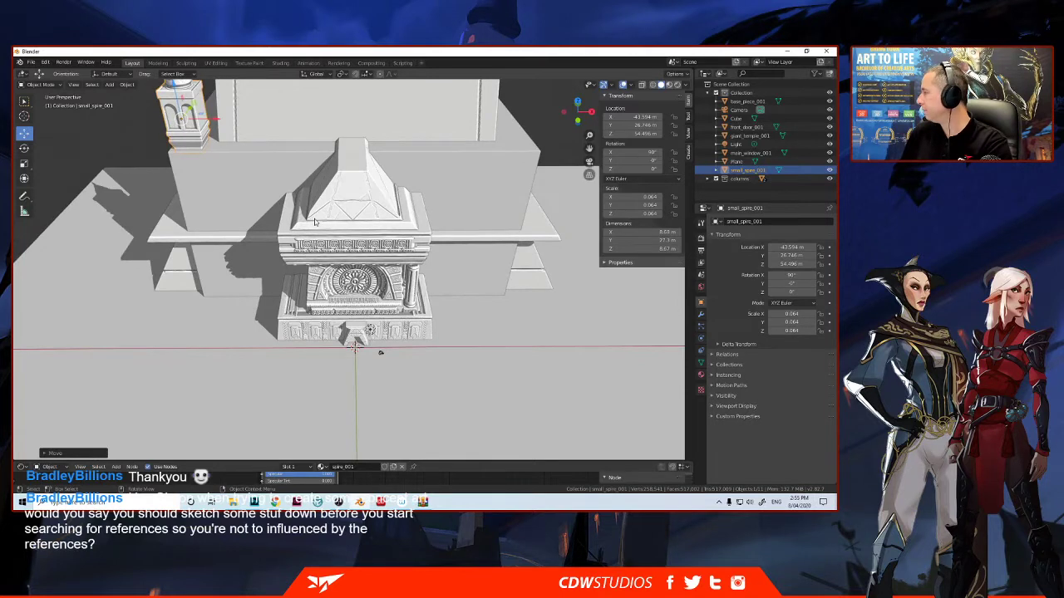
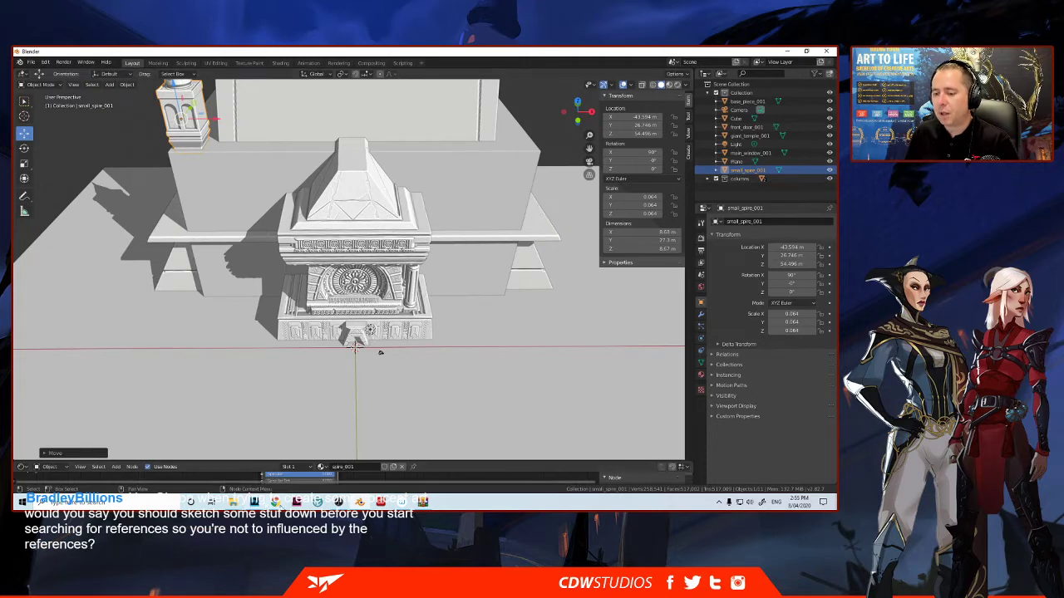
# - Switch to Photoshop and examine the thumbnail sketches, the brief and the architectural references in demo_1_thumbs.psd
pyautogui.moveTo(254, 501)
pyautogui.click(218, 449)
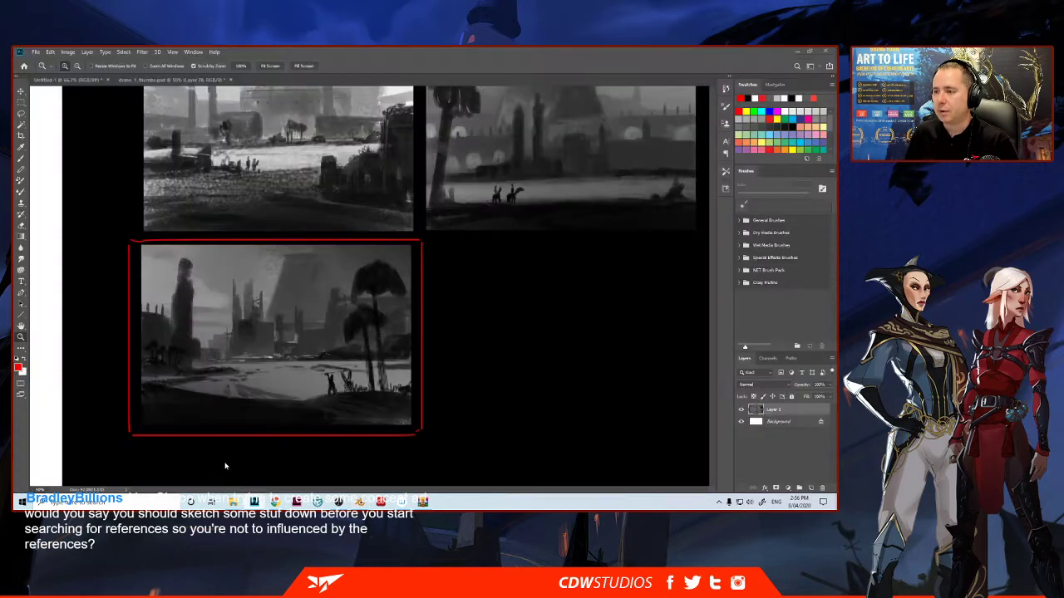
pyautogui.keyDown('alt'); pyautogui.scroll(-3, 425, 342); pyautogui.keyUp('alt')
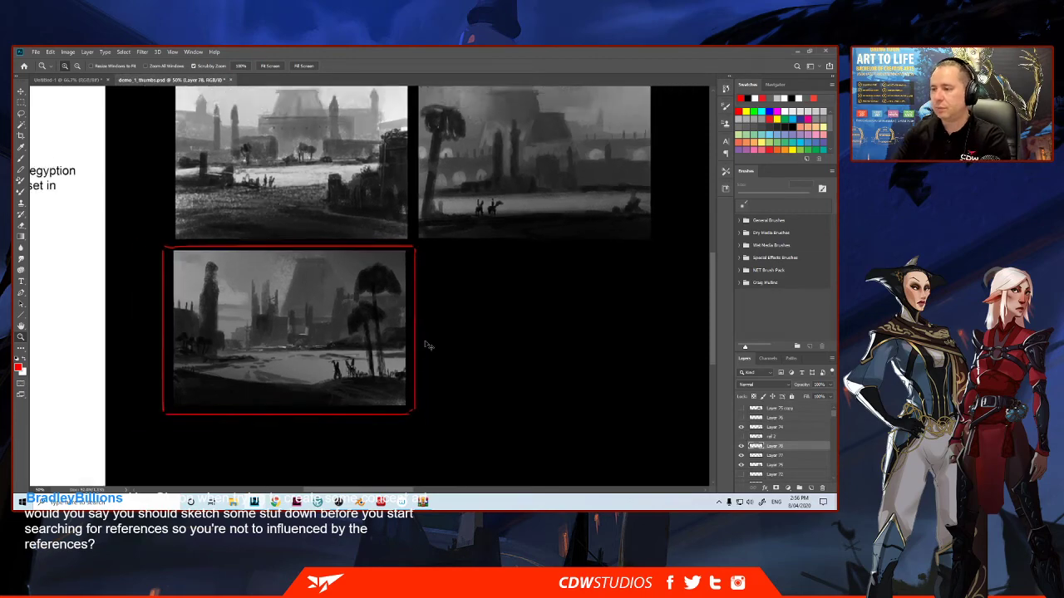
pyautogui.keyDown('alt'); pyautogui.scroll(-2, 426, 344); pyautogui.keyUp('alt')
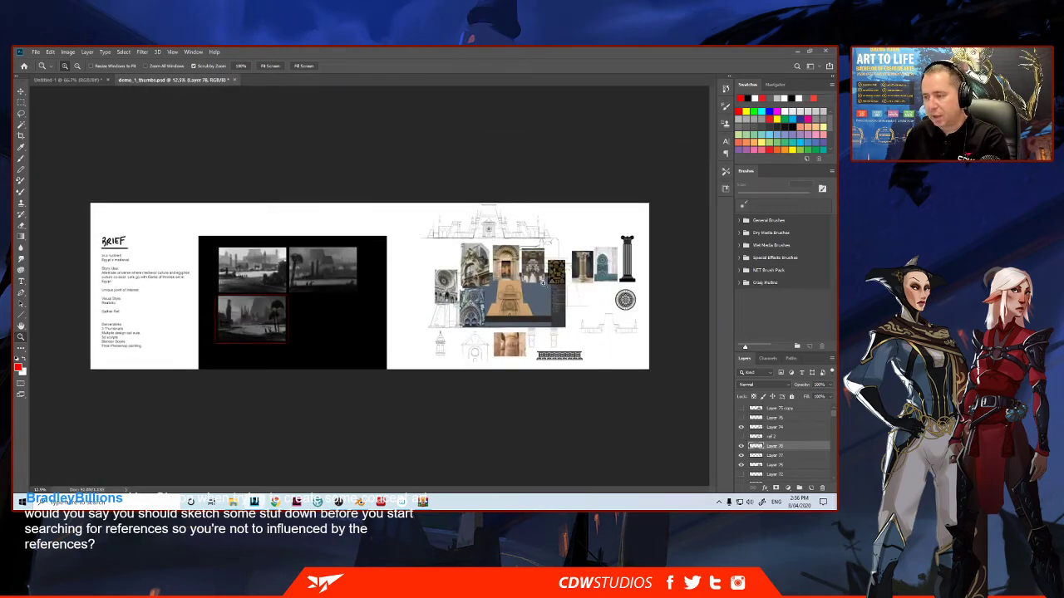
pyautogui.keyDown('alt'); pyautogui.scroll(2, 543, 283); pyautogui.keyUp('alt')
pyautogui.keyDown('alt'); pyautogui.scroll(3, 543, 283); pyautogui.keyUp('alt')
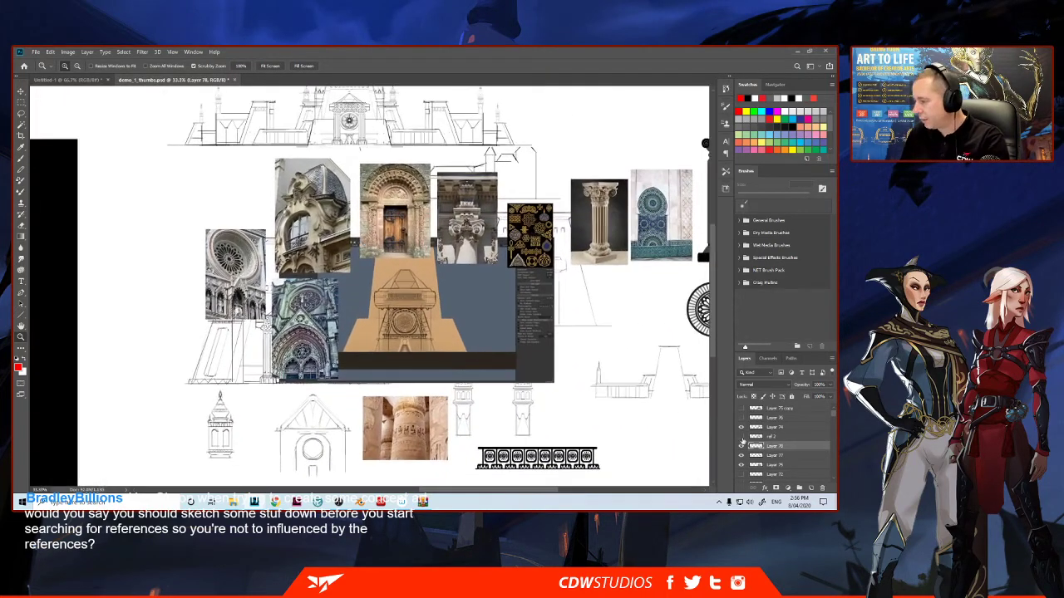
# - Make the ref 2 layer visible and select it with the Move tool active
pyautogui.click(742, 417)
pyautogui.click(741, 417)
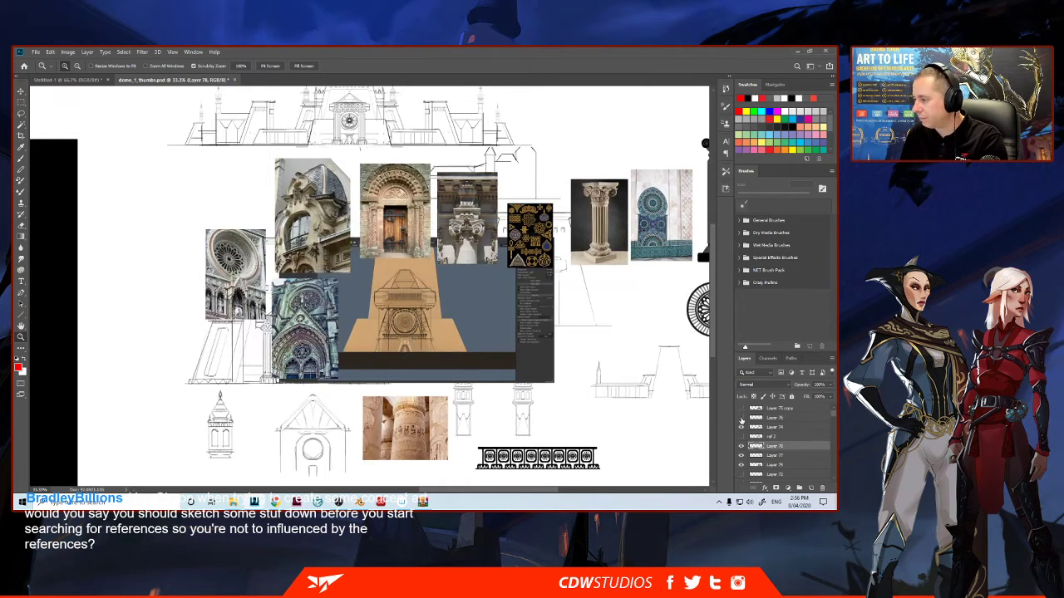
pyautogui.click(741, 436)
pyautogui.click(741, 437)
pyautogui.click(741, 436)
pyautogui.click(768, 437)
pyautogui.press('v')
# - Examine the ref 2 building photos beside the grayscale thumbnails, including the thumbnail outlined in red
pyautogui.moveTo(285, 276)
pyautogui.mouseDown()
pyautogui.moveTo(207, 260)
pyautogui.moveTo(166, 233)
pyautogui.moveTo(249, 281)
pyautogui.moveTo(441, 316)
pyautogui.mouseUp()
pyautogui.moveTo(583, 347); pyautogui.dragTo(405, 295)
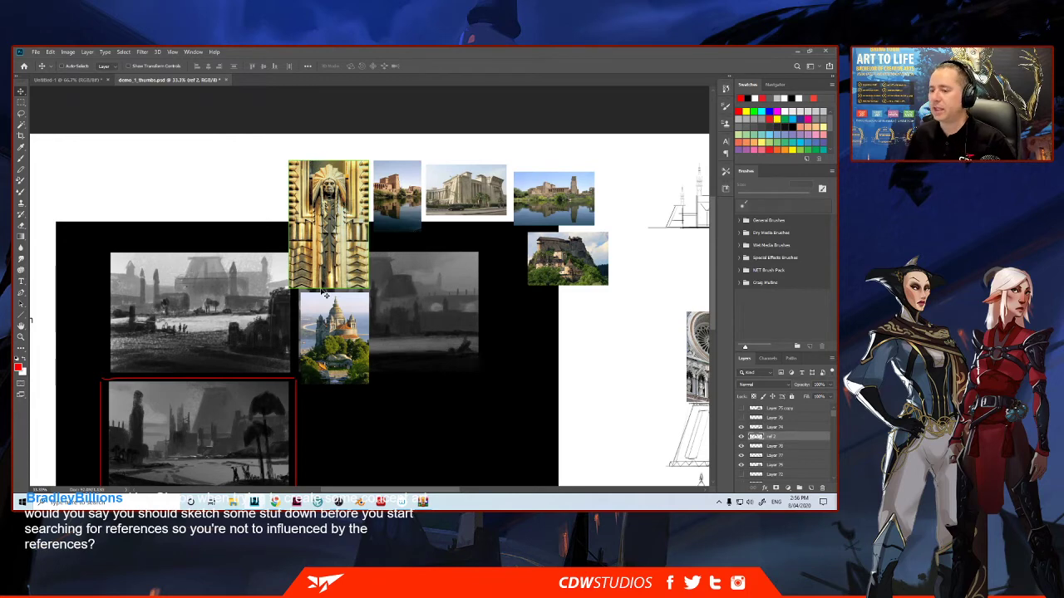
pyautogui.moveTo(416, 274); pyautogui.dragTo(341, 273)
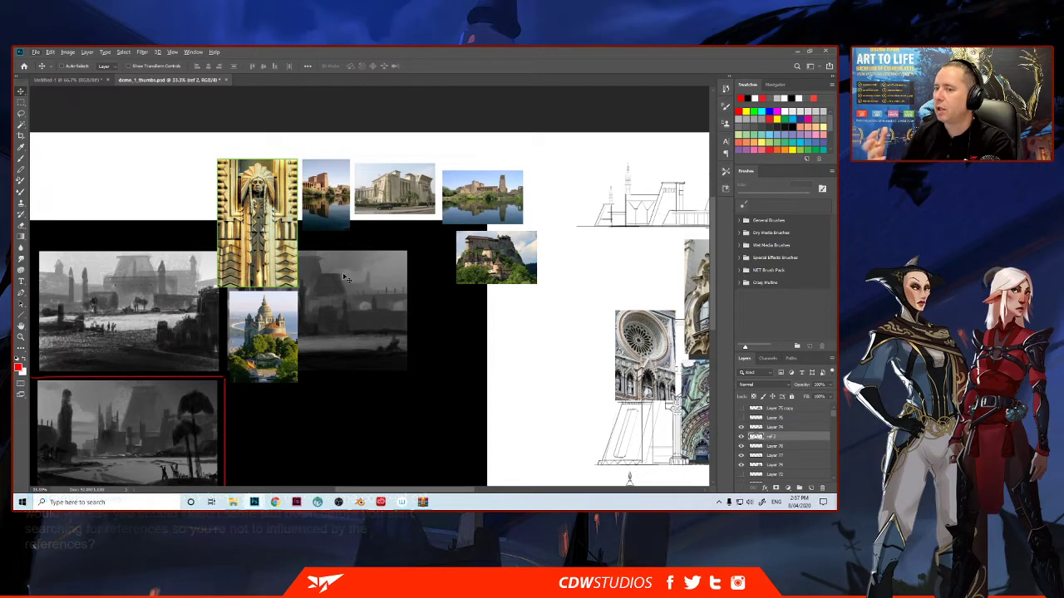
pyautogui.moveTo(133, 403); pyautogui.dragTo(309, 331)
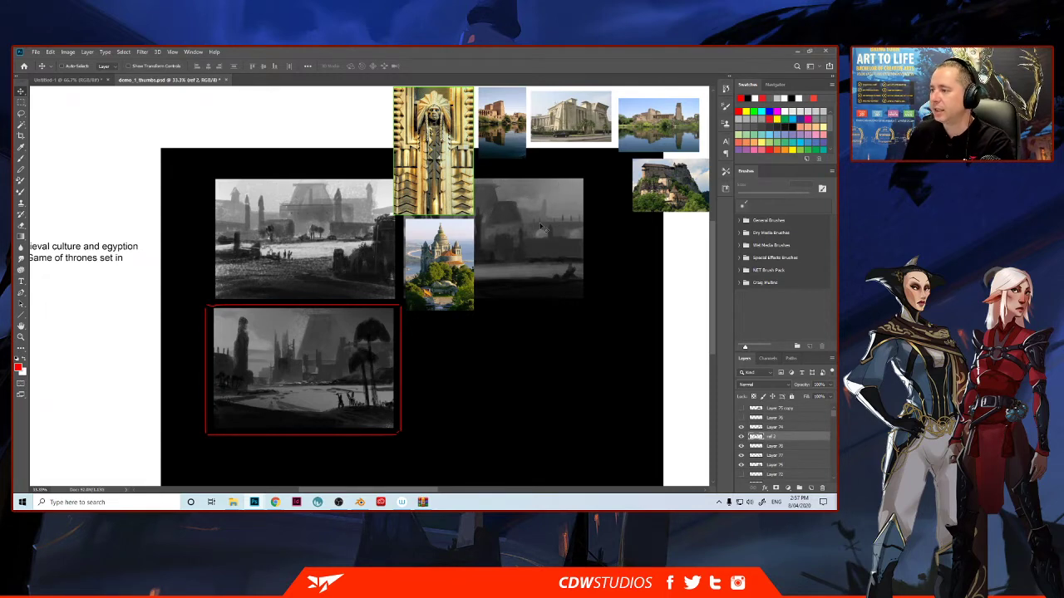
pyautogui.keyDown('shift'); pyautogui.hscroll(5, 553, 231); pyautogui.keyUp('shift')
pyautogui.moveTo(519, 247); pyautogui.dragTo(363, 286)
pyautogui.keyDown('shift'); pyautogui.hscroll(-10, 363, 286); pyautogui.keyUp('shift')
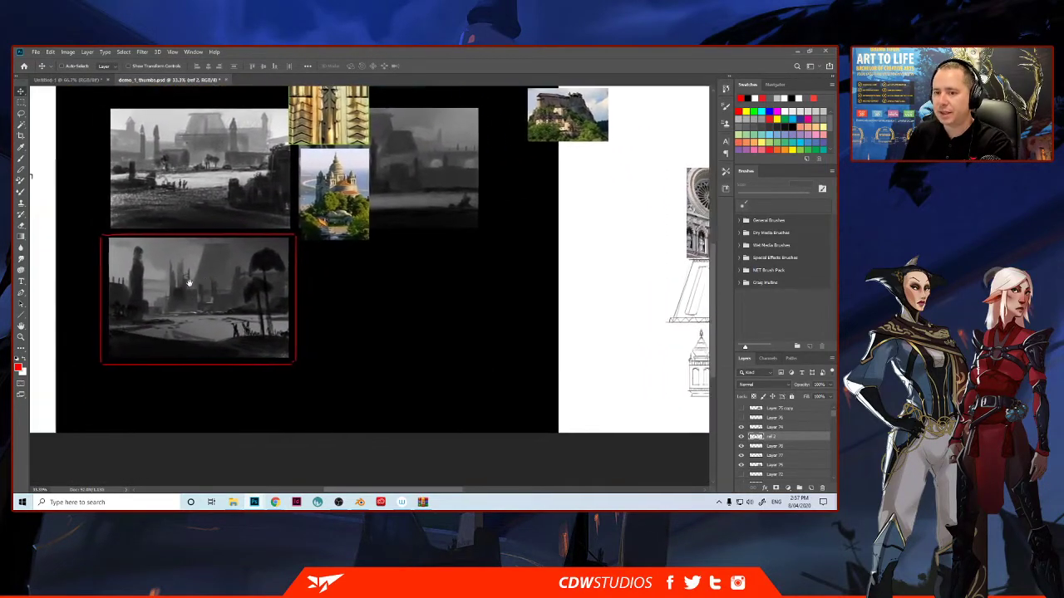
pyautogui.moveTo(189, 283); pyautogui.dragTo(212, 281)
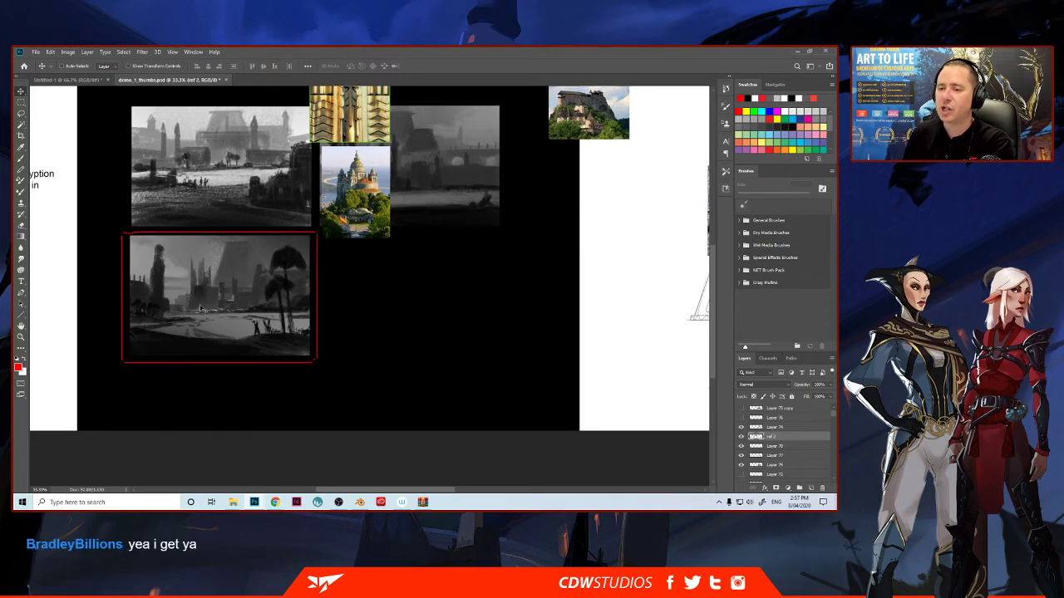
# - Examine the architectural reference photos and the line-drawn front elevation of the temple above them up close
pyautogui.keyDown('shift'); pyautogui.hscroll(11, 335, 268); pyautogui.keyUp('shift')
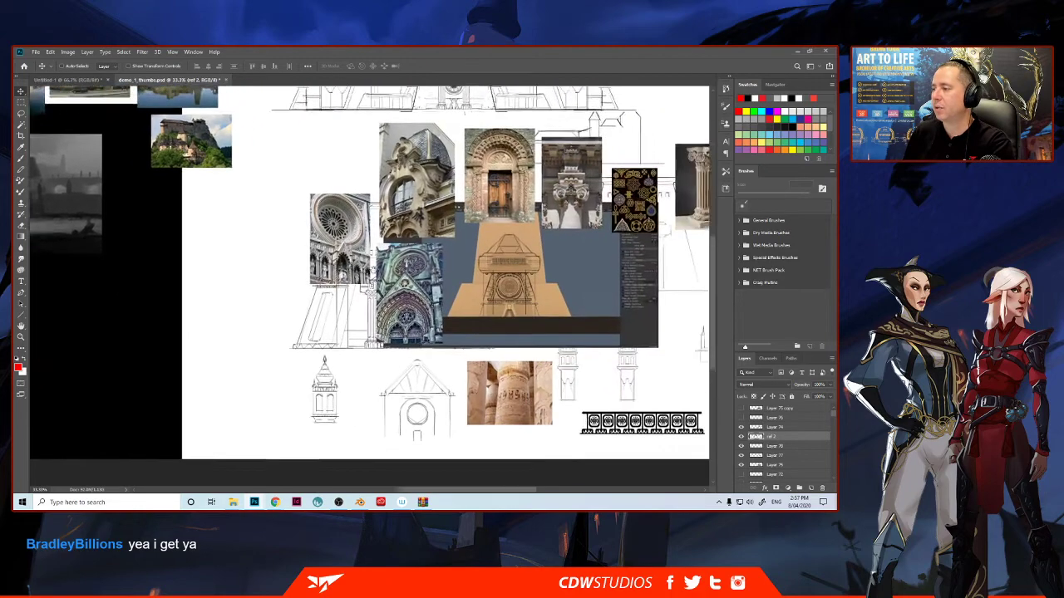
pyautogui.moveTo(535, 221); pyautogui.dragTo(464, 227)
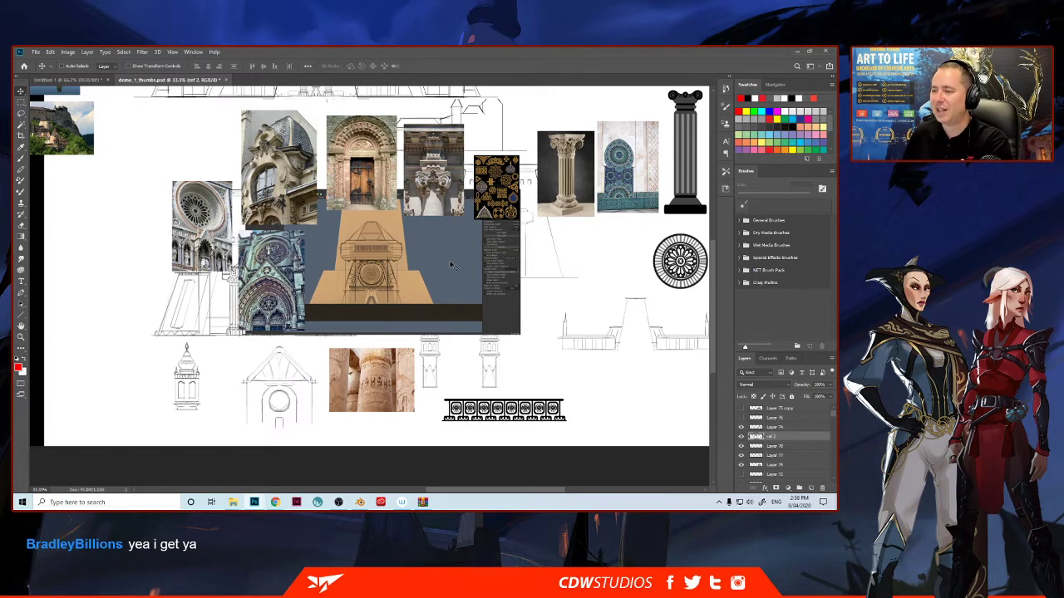
pyautogui.moveTo(449, 264); pyautogui.dragTo(399, 301)
pyautogui.moveTo(316, 309); pyautogui.dragTo(367, 331)
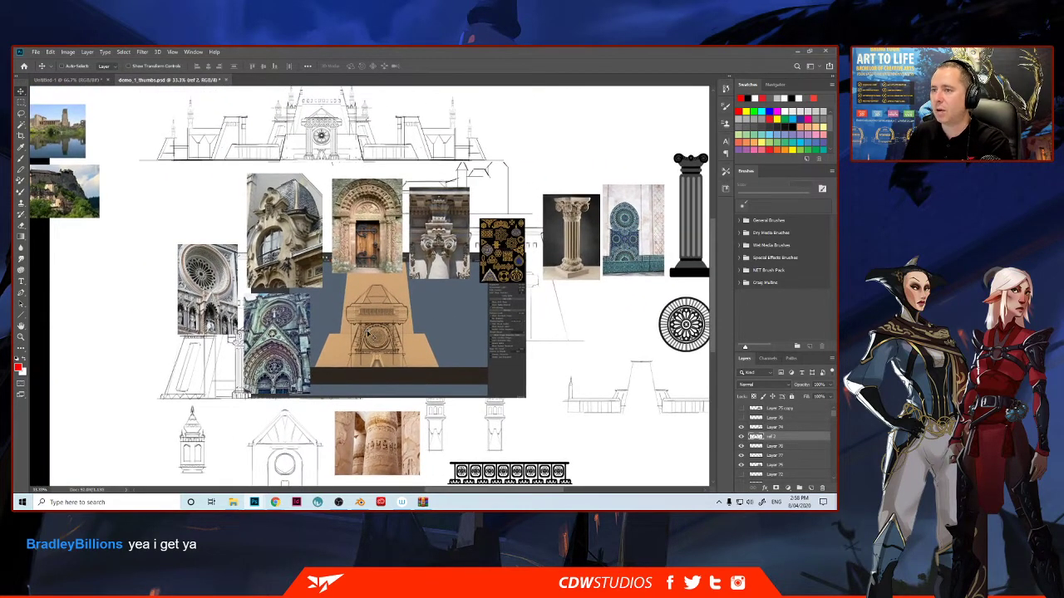
pyautogui.scroll(5, 354, 269)
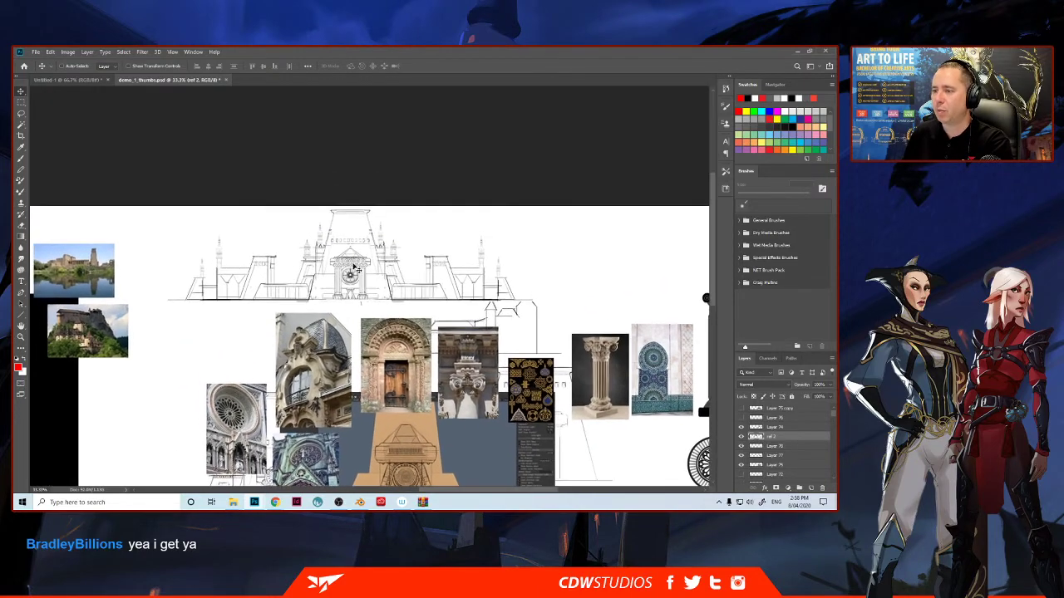
pyautogui.press('z')
pyautogui.click(354, 269)
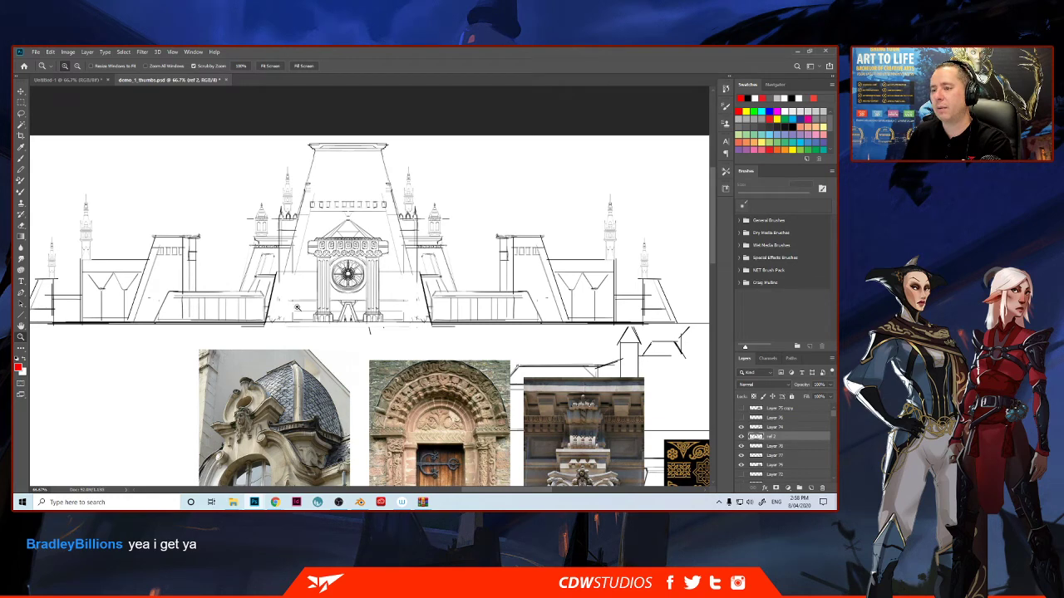
# - Switch to Blender and compare the temple model with the front elevation drawing in Photoshop
pyautogui.click(360, 502)
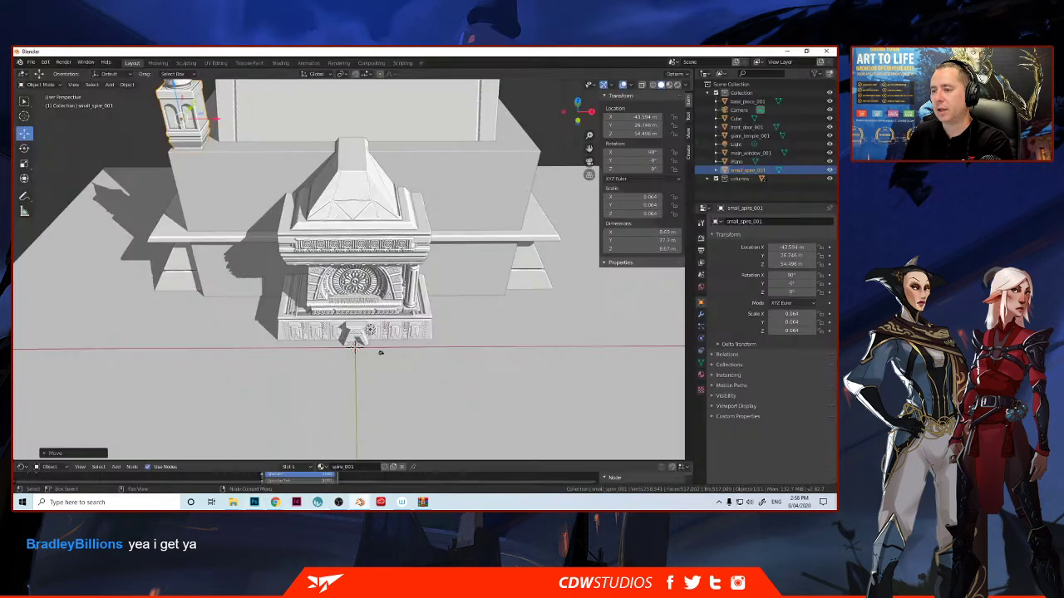
pyautogui.moveTo(287, 317); pyautogui.dragTo(292, 288, button='middle')
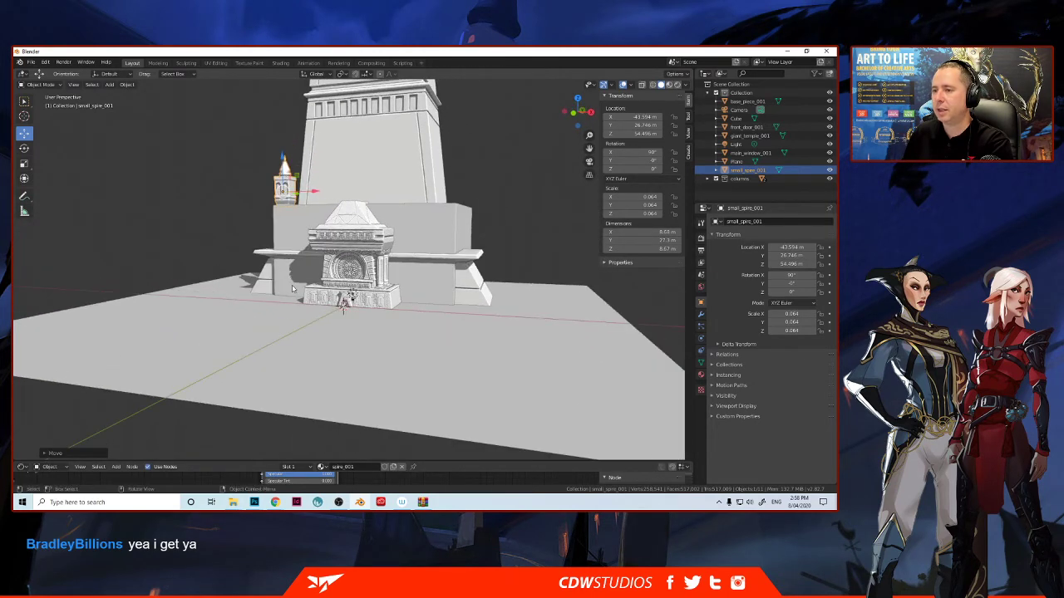
pyautogui.hotkey('alt', 'Tab')
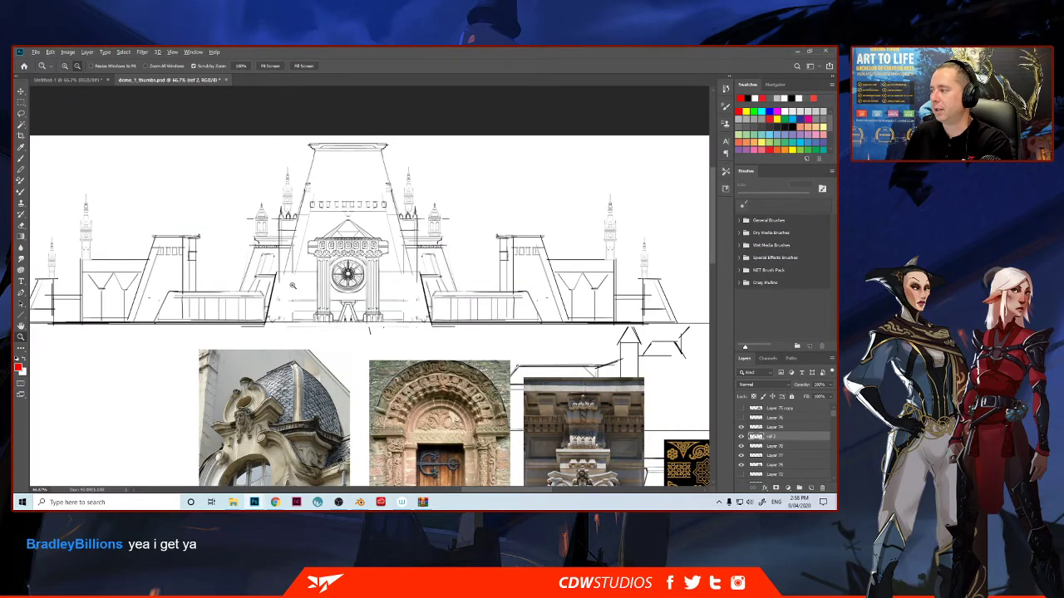
pyautogui.hotkey('alt', 'Tab')
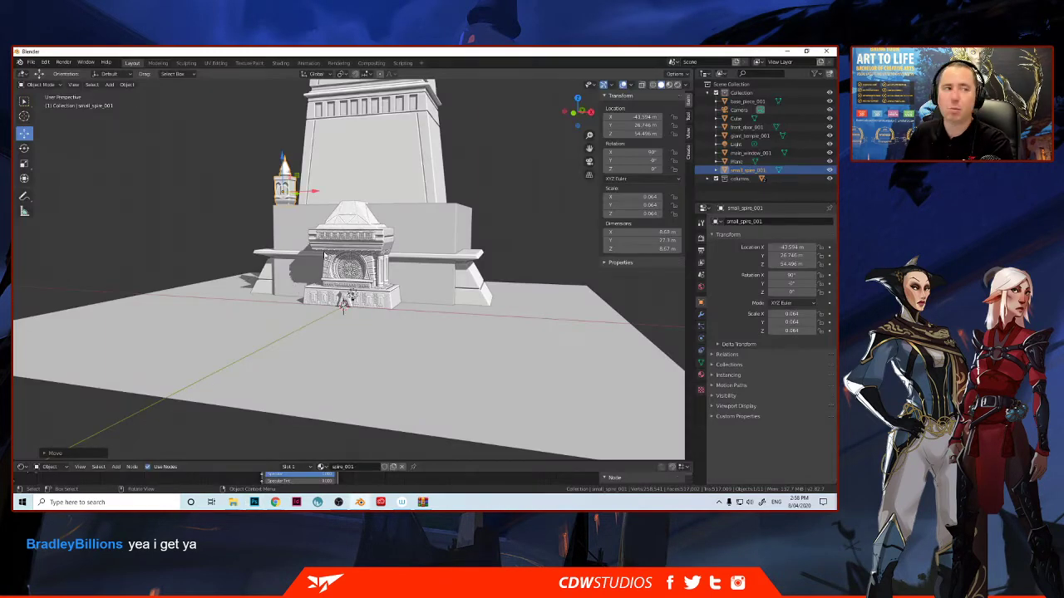
# - Lower the supporting cube beneath the temple to about -3.9 m on Z
pyautogui.click(396, 233)
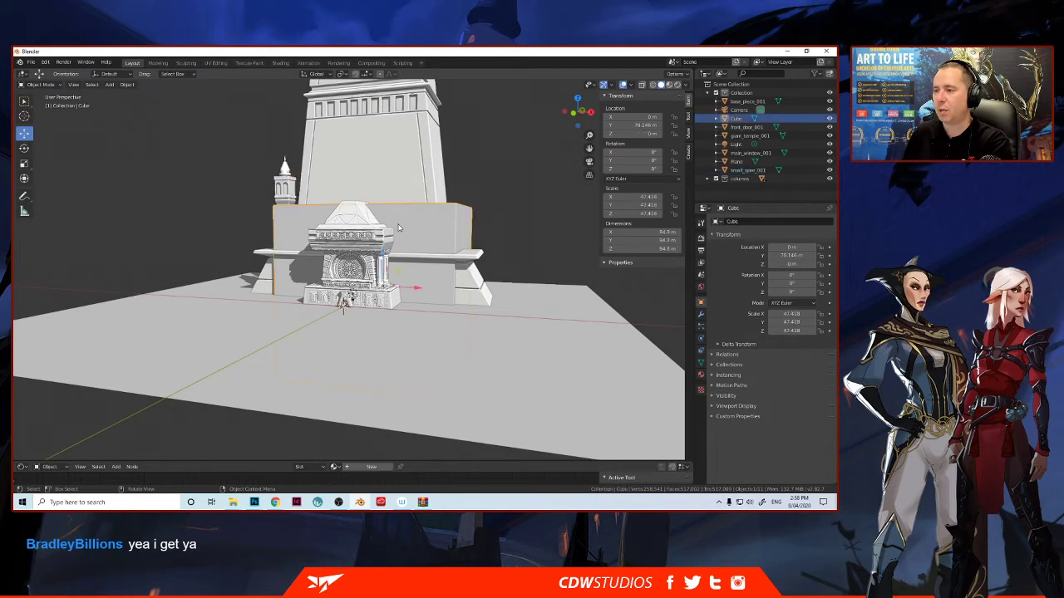
pyautogui.press('g')
pyautogui.press('z')
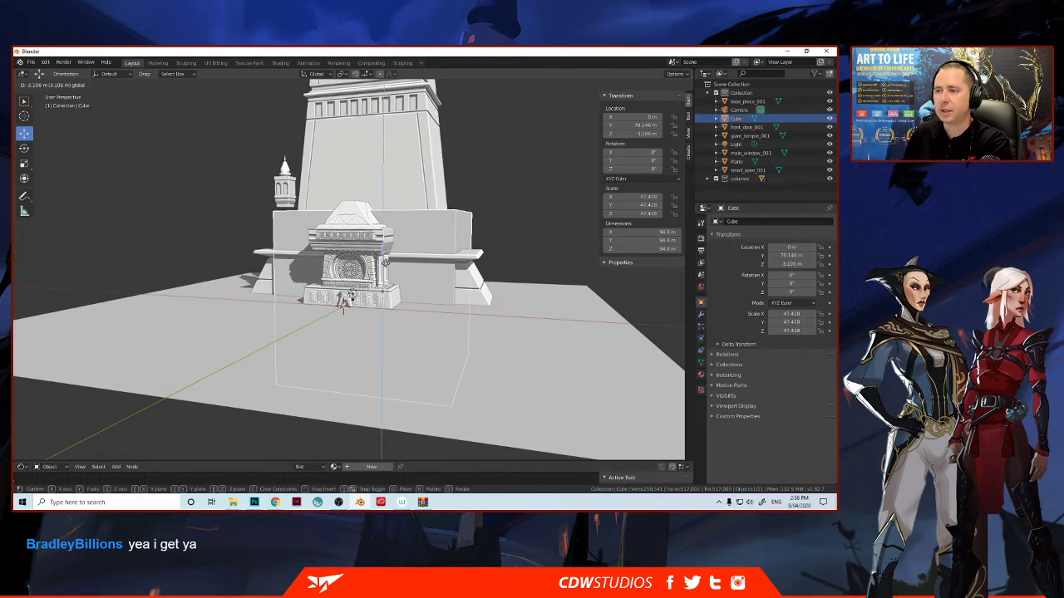
pyautogui.click(343, 302)
pyautogui.moveTo(342, 302); pyautogui.dragTo(355, 196, button='middle')
pyautogui.moveTo(294, 222); pyautogui.dragTo(248, 210, button='middle')
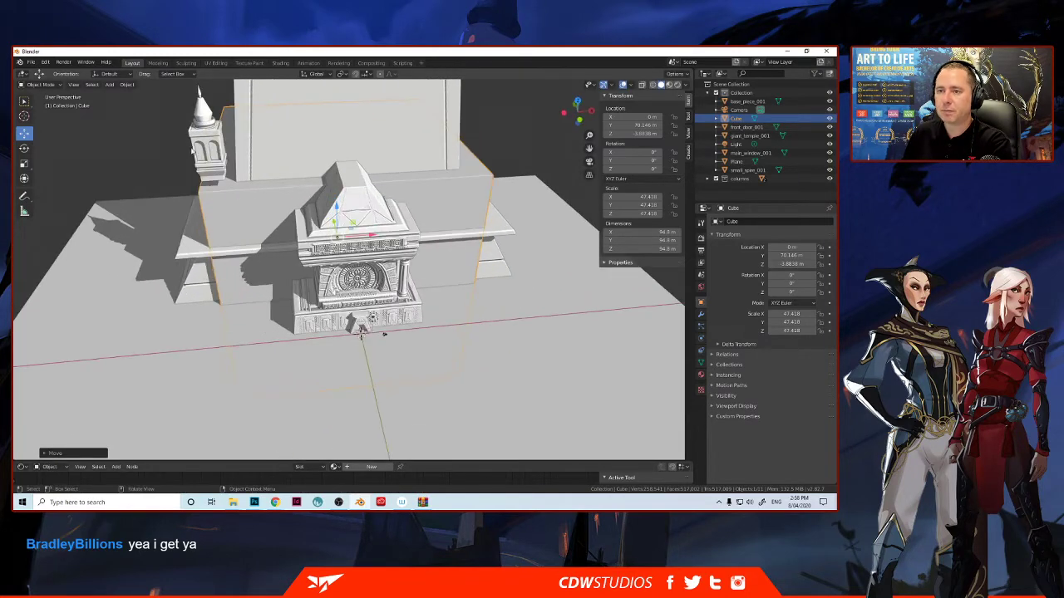
# - Lower the small spire along Z until it rests on the supporting cube's top
pyautogui.click(196, 153)
pyautogui.press('g')
pyautogui.press('z')
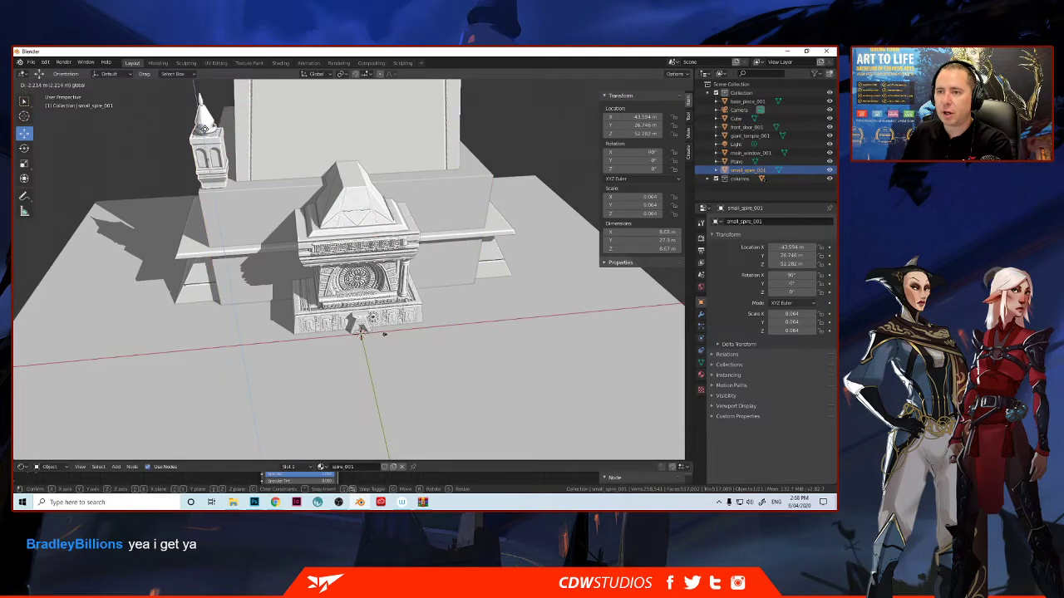
pyautogui.click(202, 133)
pyautogui.moveTo(253, 201); pyautogui.dragTo(254, 185, button='middle')
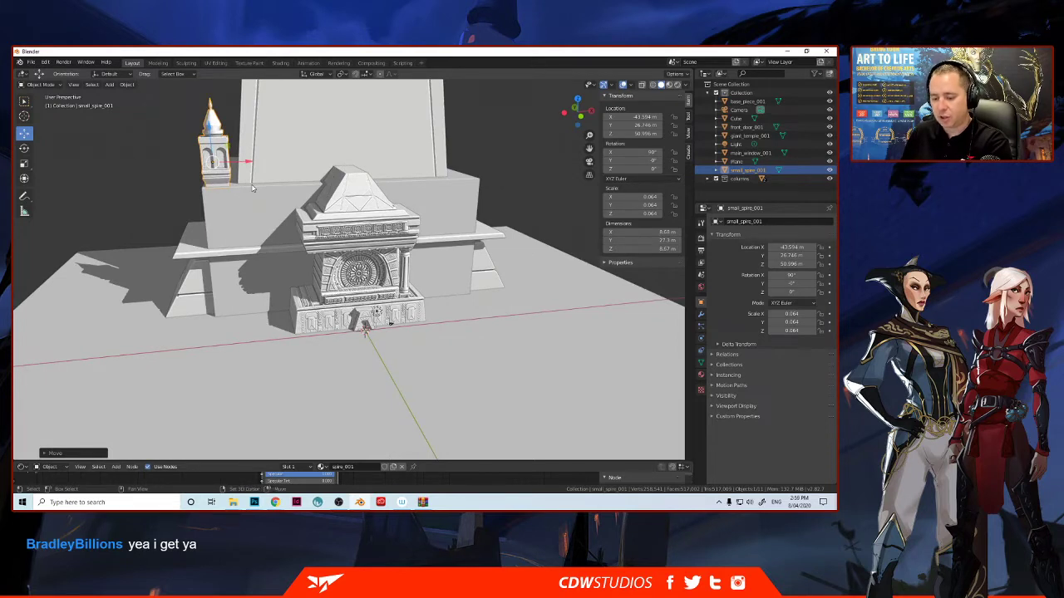
# - Duplicate the small spire along X and place the copy on the cube's opposite front corner at about 41.6 m X
pyautogui.hotkey('shift', 'd')
pyautogui.press('x')
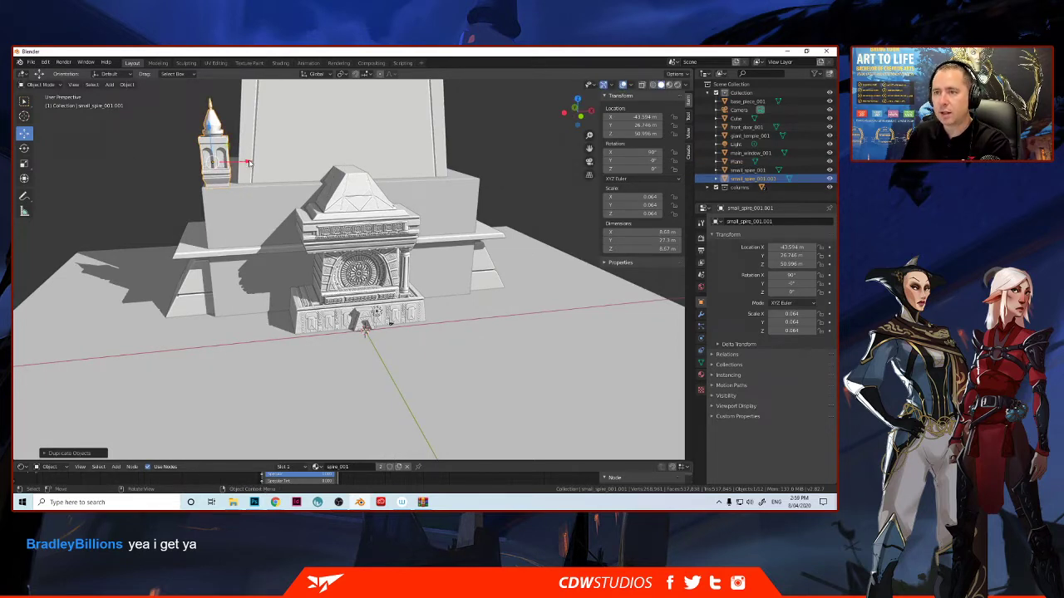
pyautogui.click(486, 160)
pyautogui.moveTo(486, 159); pyautogui.dragTo(444, 186, button='middle')
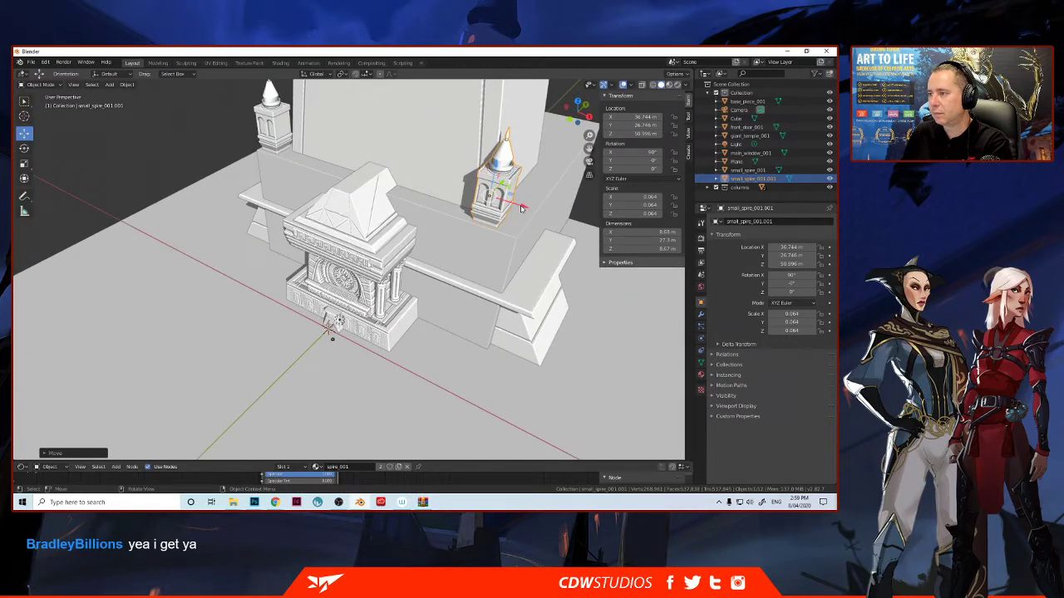
pyautogui.press('g')
pyautogui.press('x')
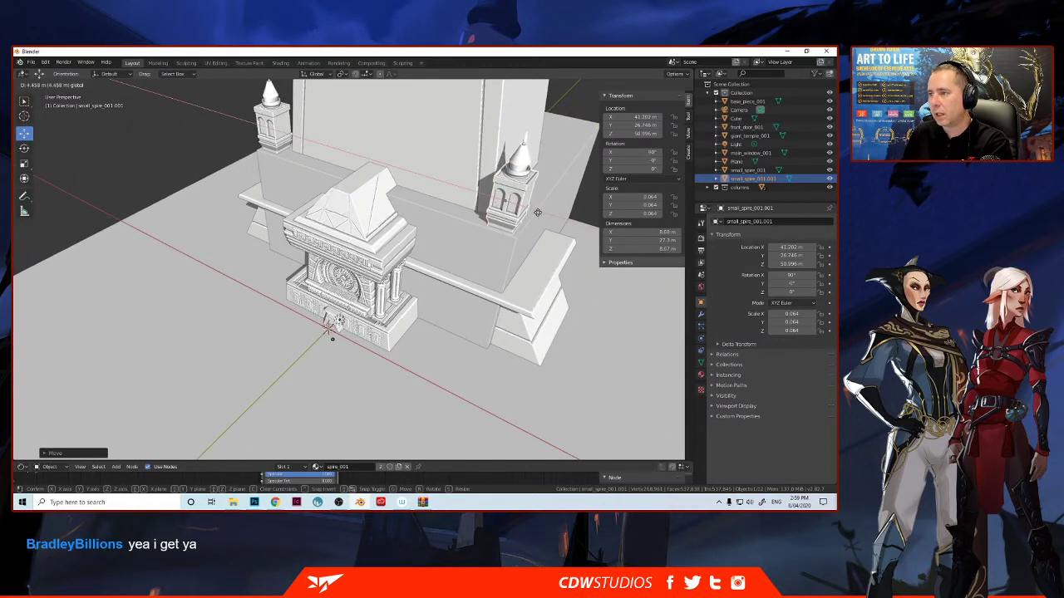
pyautogui.click(535, 213)
pyautogui.moveTo(535, 213); pyautogui.dragTo(399, 209, button='middle')
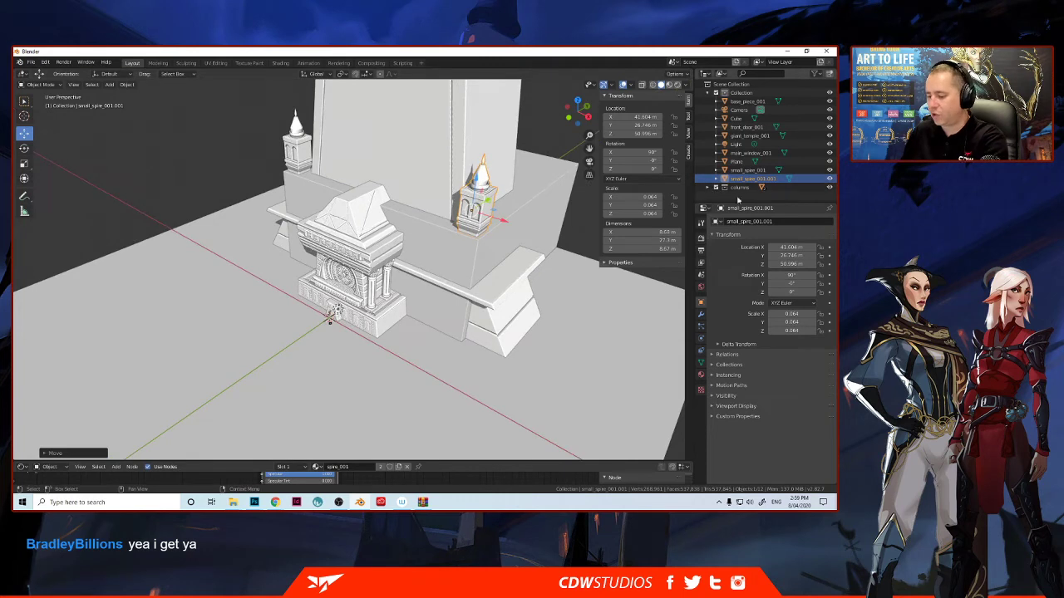
# - Move both front small spires into a new collection named spires_01
pyautogui.keyDown('ctrl'); pyautogui.click(747, 170); pyautogui.keyUp('ctrl')
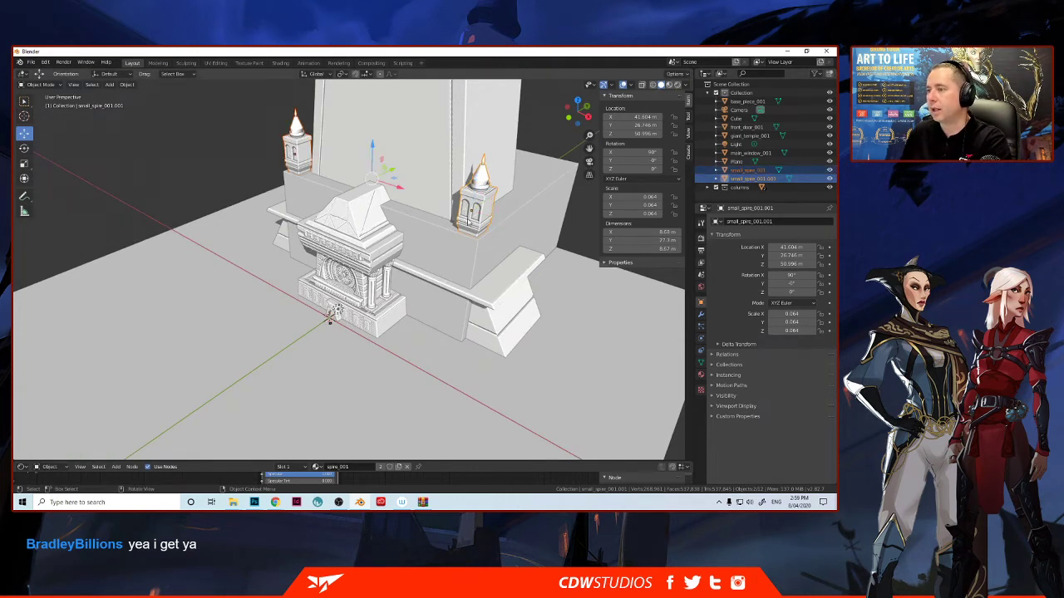
pyautogui.rightClick(481, 211)
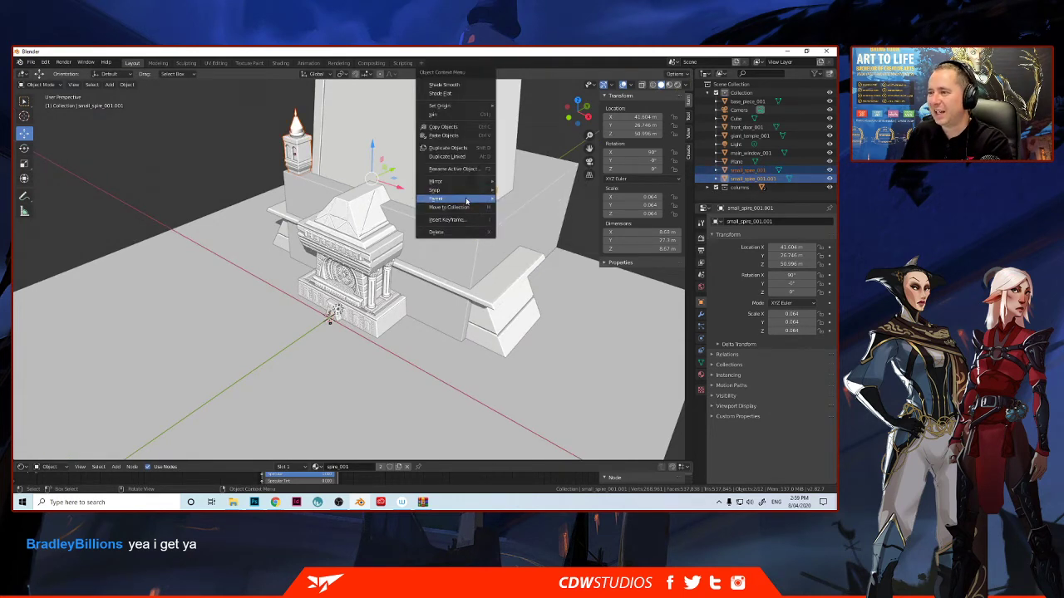
pyautogui.press('Escape')
pyautogui.rightClick(479, 204)
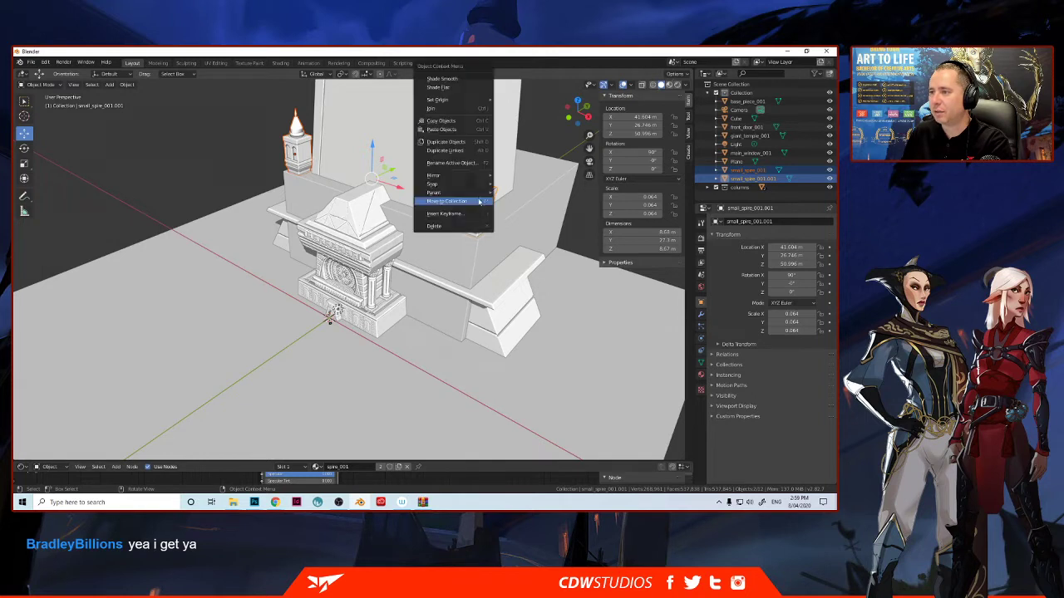
pyautogui.click(475, 202)
pyautogui.click(456, 203)
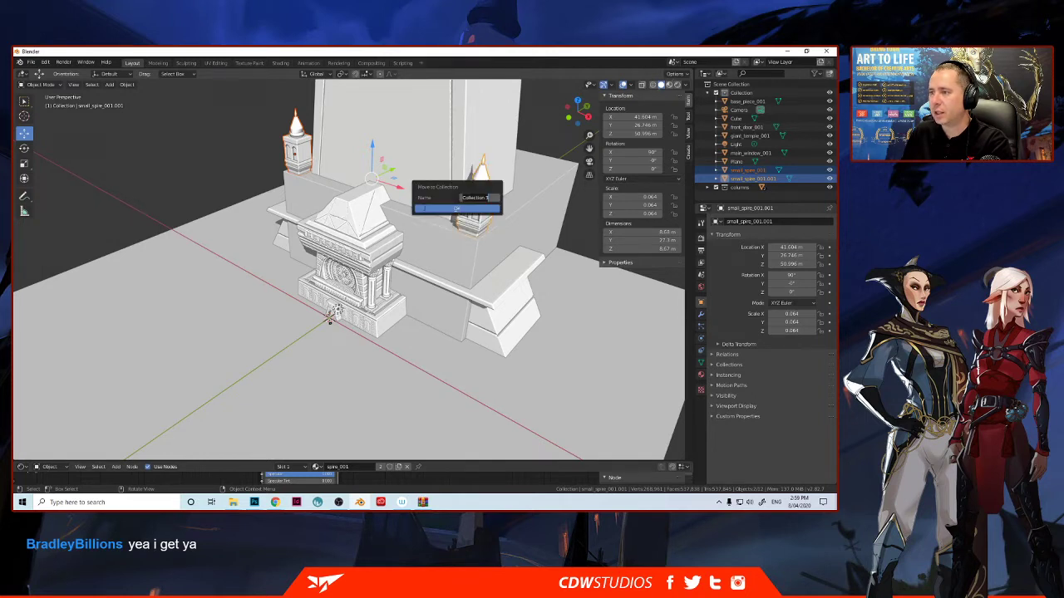
pyautogui.write('spires_01')
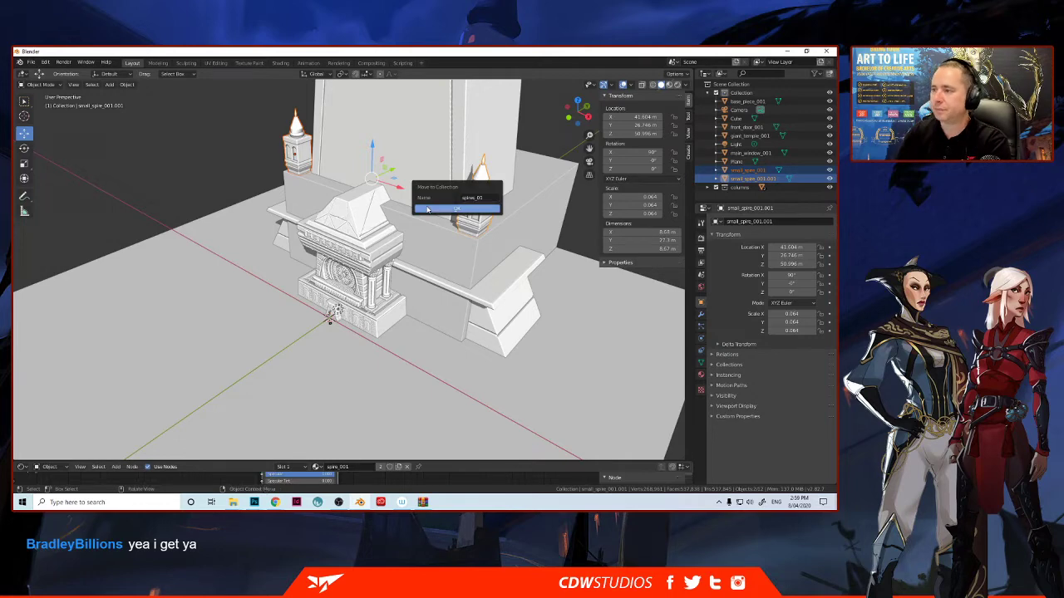
pyautogui.click(427, 209)
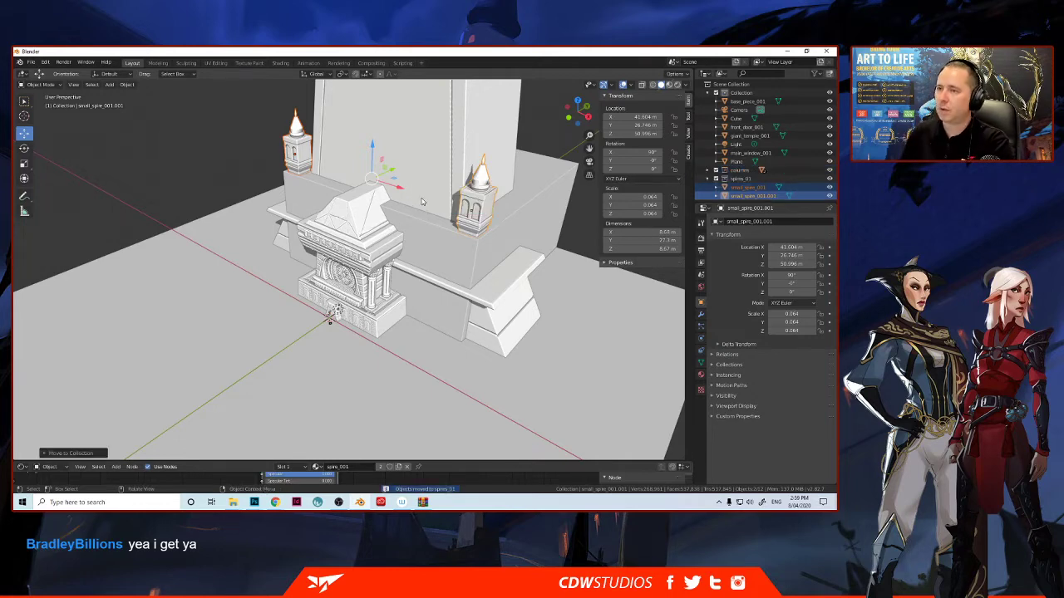
# - Duplicate the two front small spires and move the copies along Y to the supporting cube's rear corners, at about 110.4 m Y
pyautogui.moveTo(433, 205); pyautogui.dragTo(386, 194, button='middle')
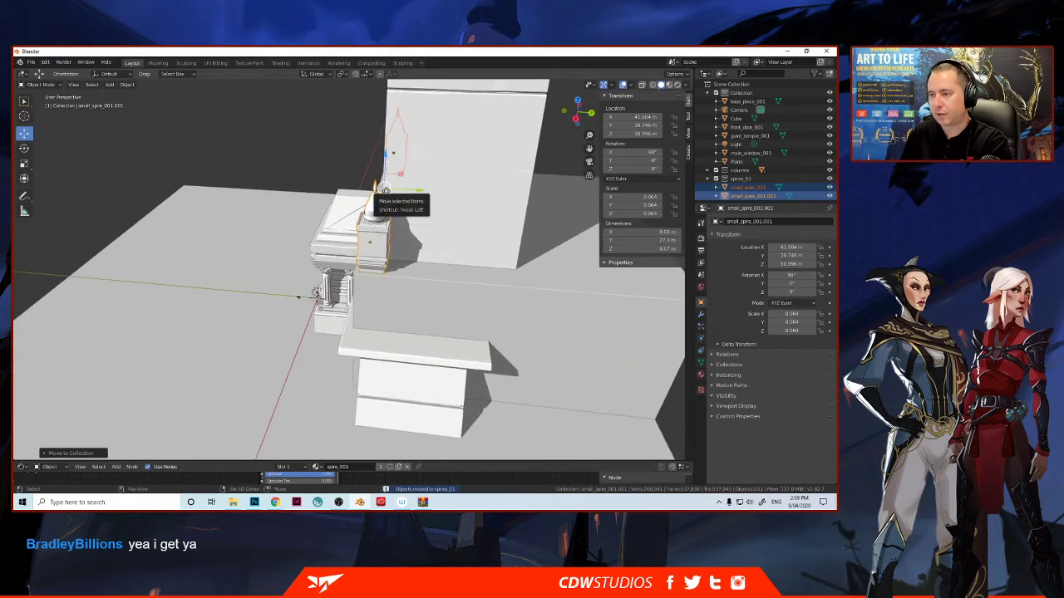
pyautogui.hotkey('shift', 'd')
pyautogui.rightClick(387, 193)
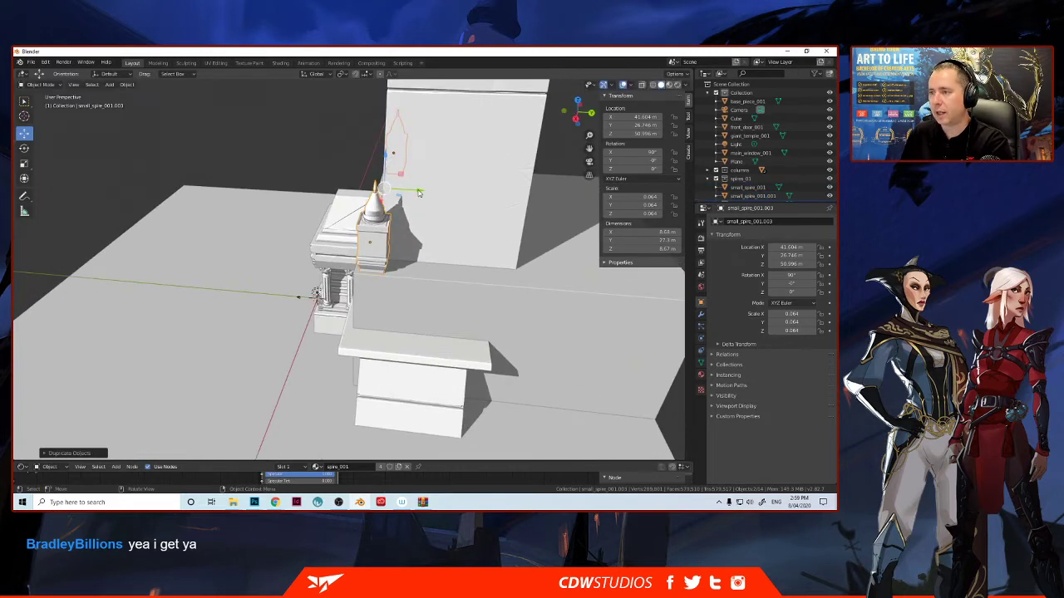
pyautogui.press('g')
pyautogui.press('y')
pyautogui.click(299, 297)
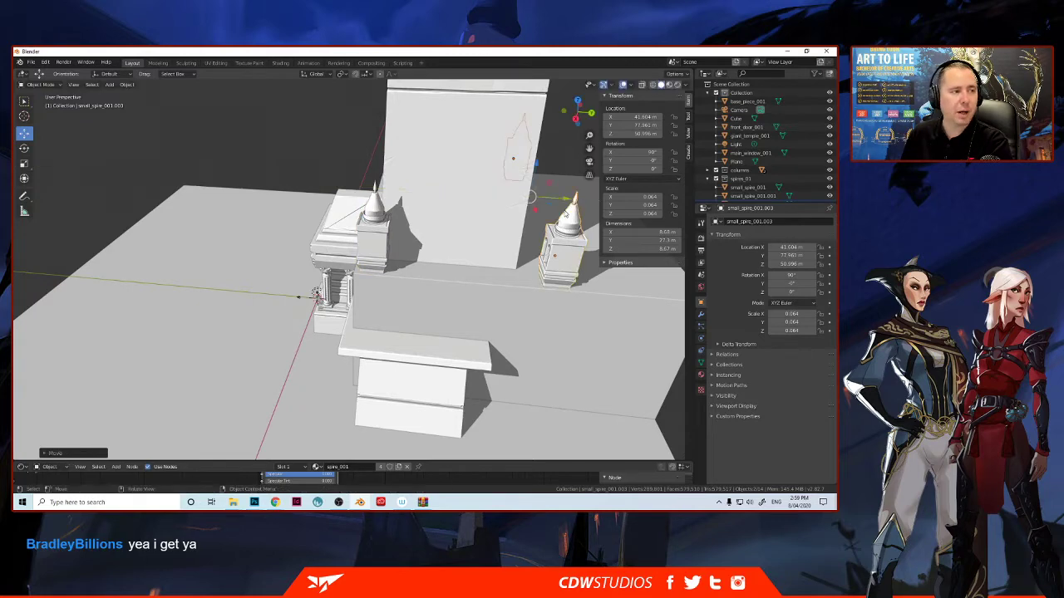
pyautogui.moveTo(539, 226); pyautogui.dragTo(449, 217, button='middle')
pyautogui.scroll(-3, 482, 220)
pyautogui.scroll(1, 475, 212)
pyautogui.press('g')
pyautogui.press('y')
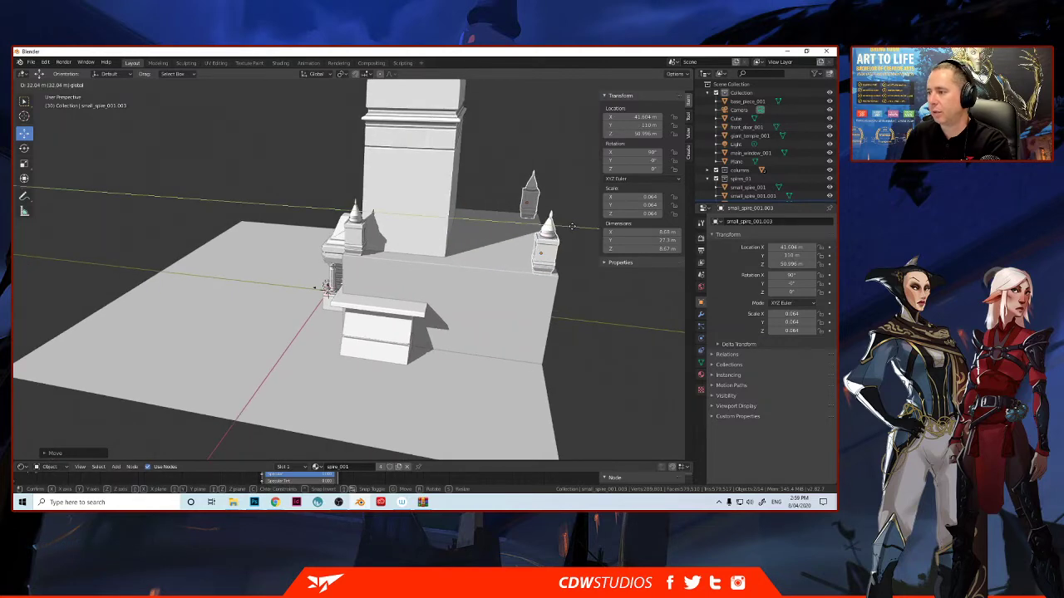
pyautogui.click(573, 226)
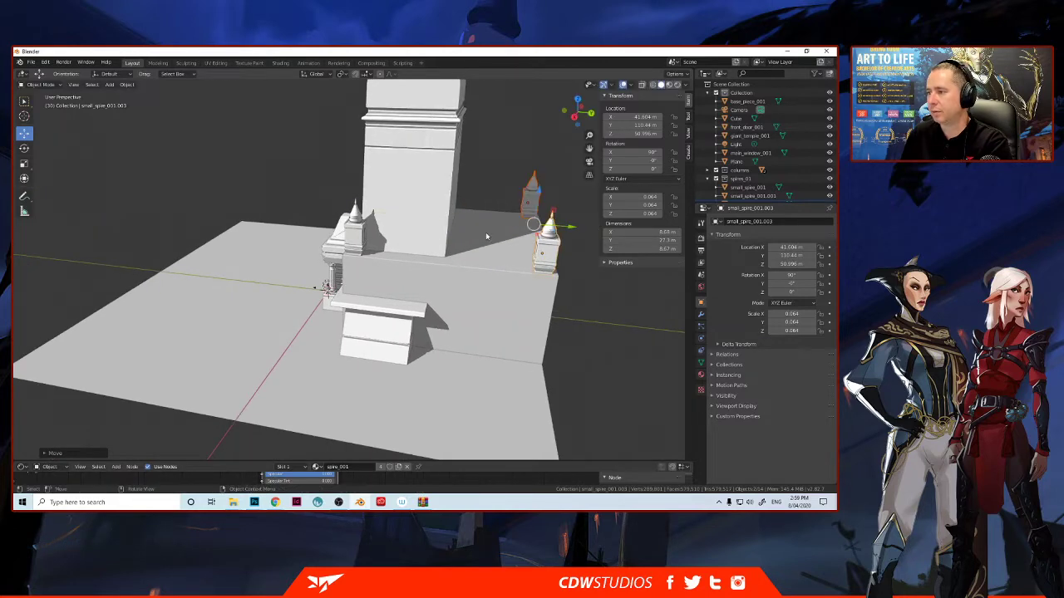
# - Shift the supporting cube along Y to about 71.9 m, behind the base piece
pyautogui.moveTo(446, 230); pyautogui.dragTo(435, 327, button='middle')
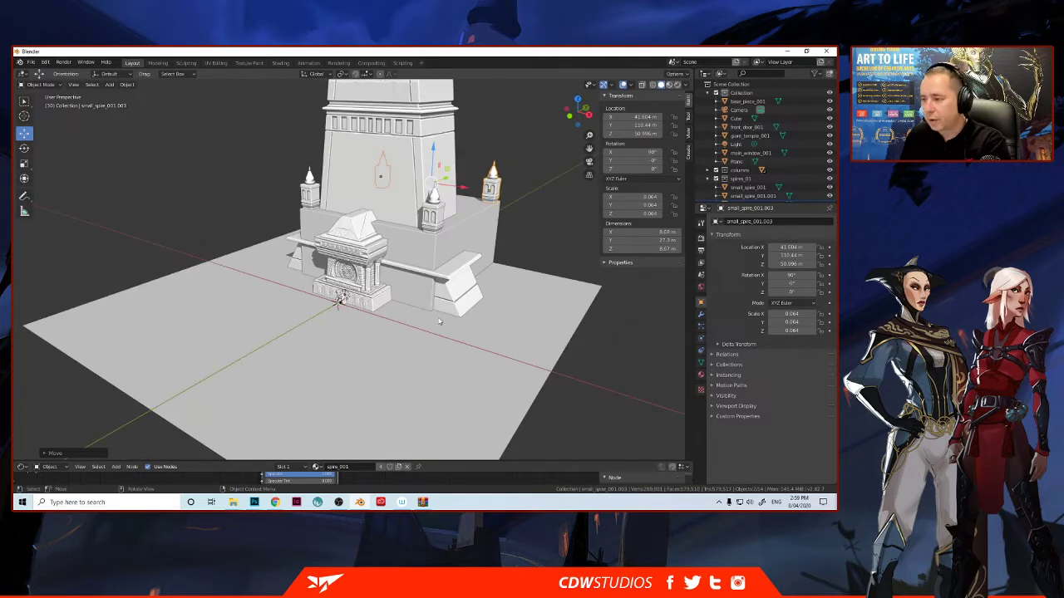
pyautogui.click(454, 297)
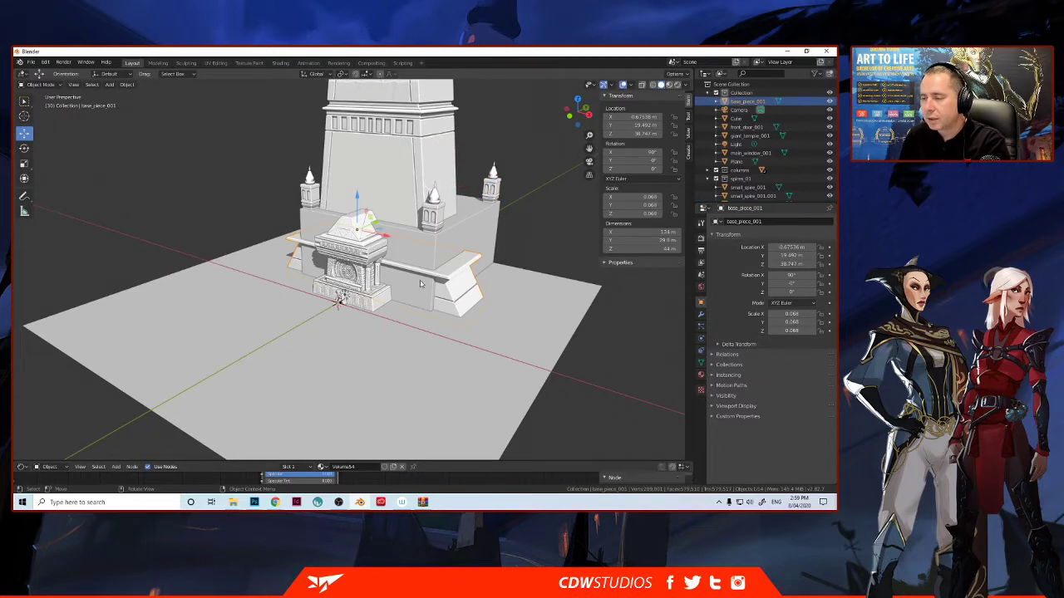
pyautogui.press('KP_Decimal')
pyautogui.click(413, 277)
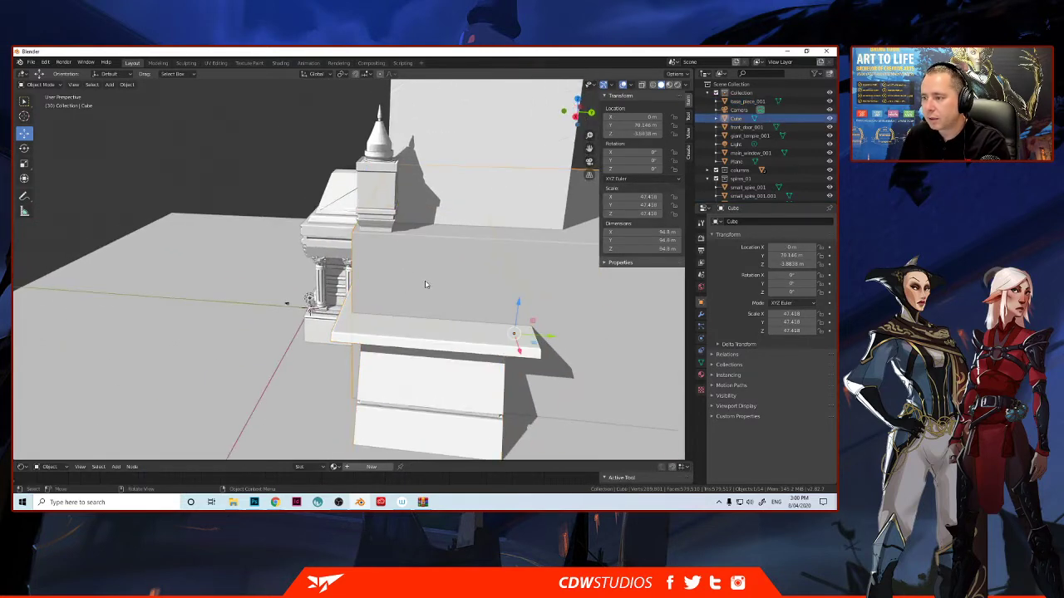
pyautogui.moveTo(534, 341); pyautogui.dragTo(468, 326)
# - Bring the wide base piece forward along Y in small moves to about 16.8 m
pyautogui.moveTo(468, 326); pyautogui.dragTo(449, 312, button='middle')
pyautogui.click(440, 313)
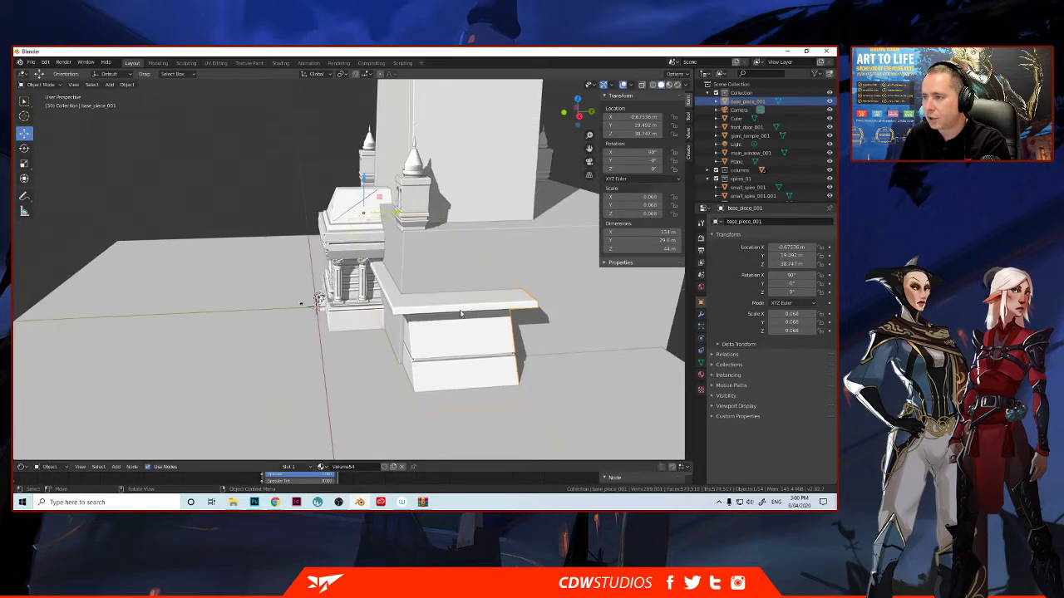
pyautogui.moveTo(384, 299); pyautogui.dragTo(374, 296, button='middle')
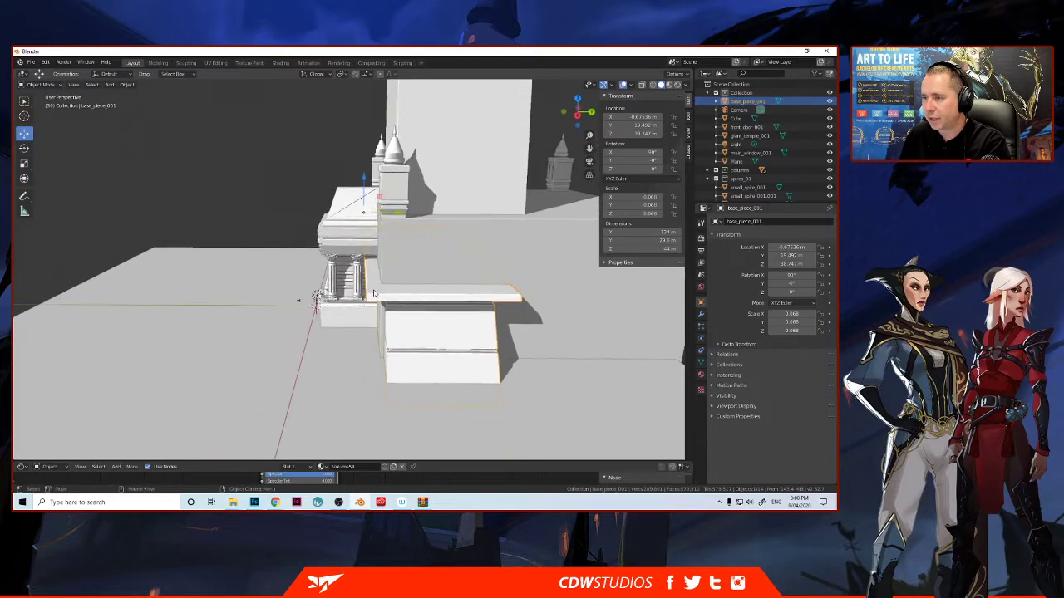
pyautogui.moveTo(390, 215); pyautogui.dragTo(386, 214)
pyautogui.moveTo(386, 213); pyautogui.dragTo(404, 216, button='middle')
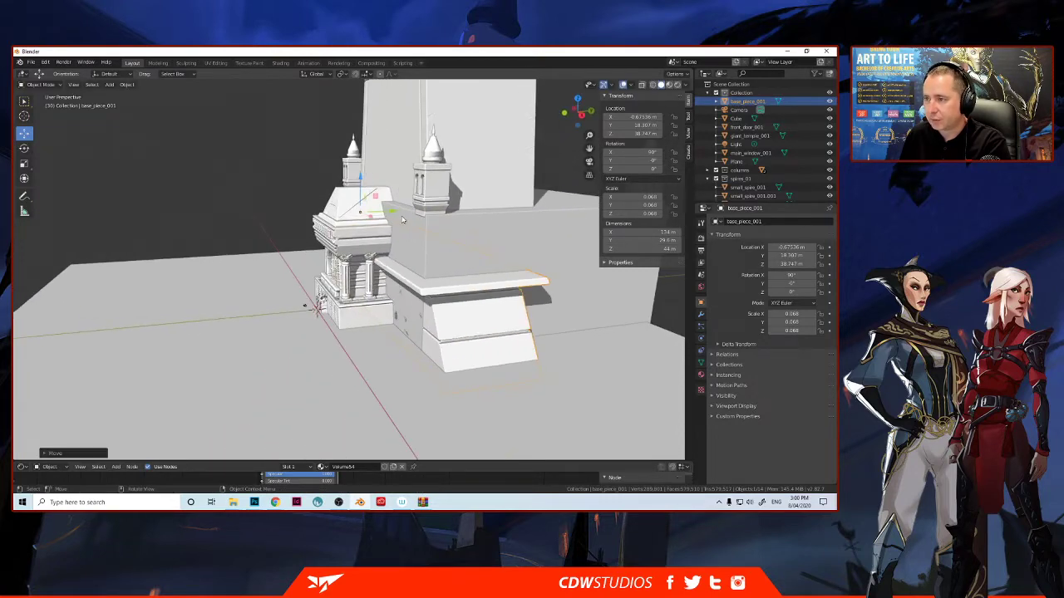
pyautogui.moveTo(396, 214); pyautogui.dragTo(392, 215)
pyautogui.scroll(3, 412, 318)
pyautogui.moveTo(414, 317); pyautogui.dragTo(446, 307, button='middle')
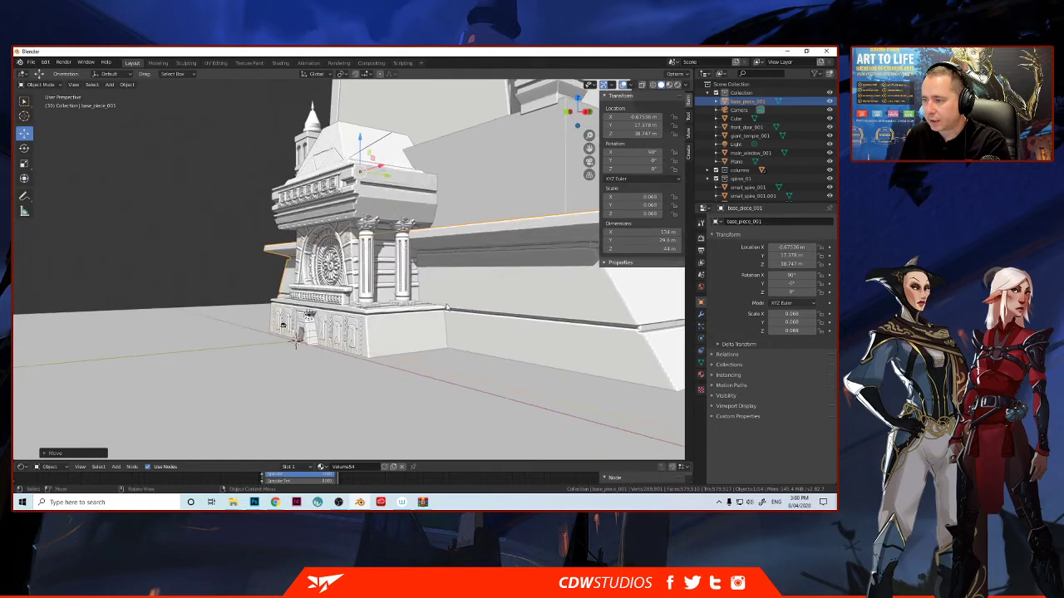
pyautogui.moveTo(505, 325); pyautogui.dragTo(403, 262, button='middle')
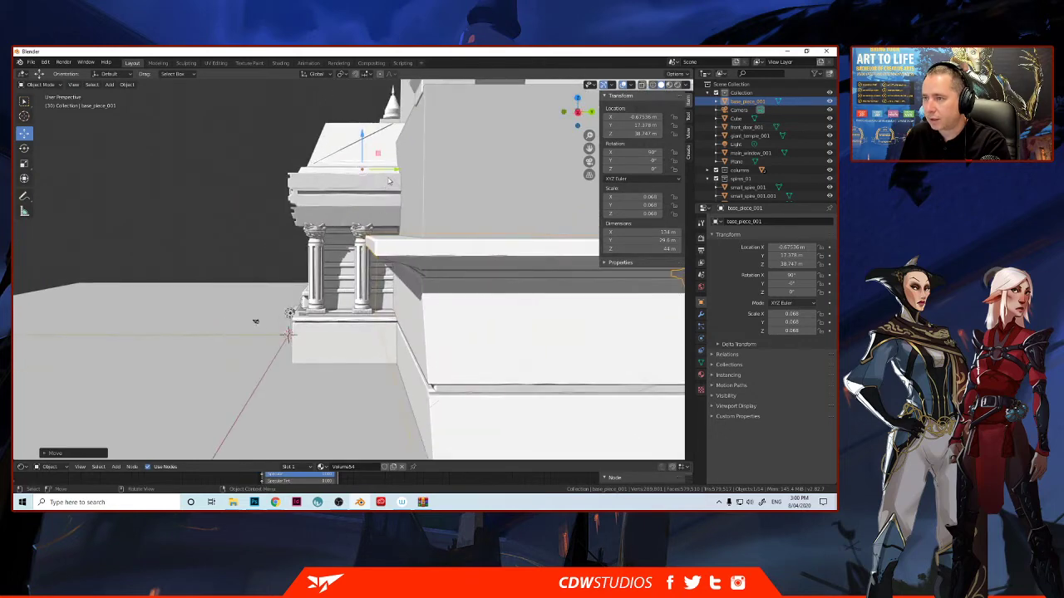
pyautogui.moveTo(395, 169); pyautogui.dragTo(388, 169)
# - Shift the rear column beside the main window piece along Y to about 15.6 m
pyautogui.click(362, 264)
pyautogui.moveTo(402, 280); pyautogui.dragTo(384, 273)
pyautogui.moveTo(384, 272); pyautogui.dragTo(334, 347, button='middle')
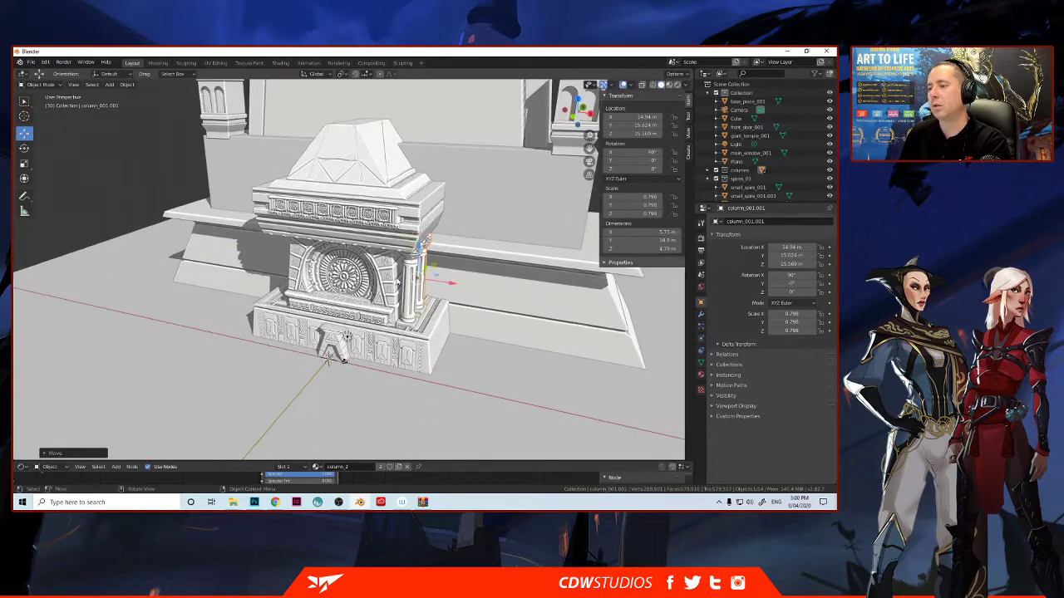
pyautogui.scroll(-2, 382, 282)
pyautogui.scroll(1, 383, 281)
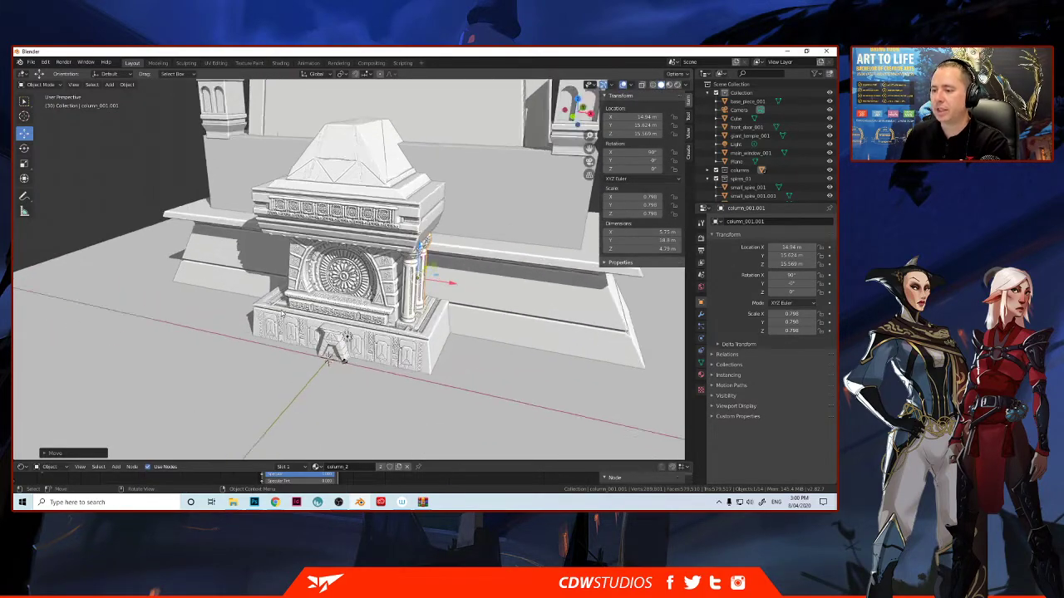
# - Apply the scale of the main window piece and the front door
pyautogui.click(372, 338)
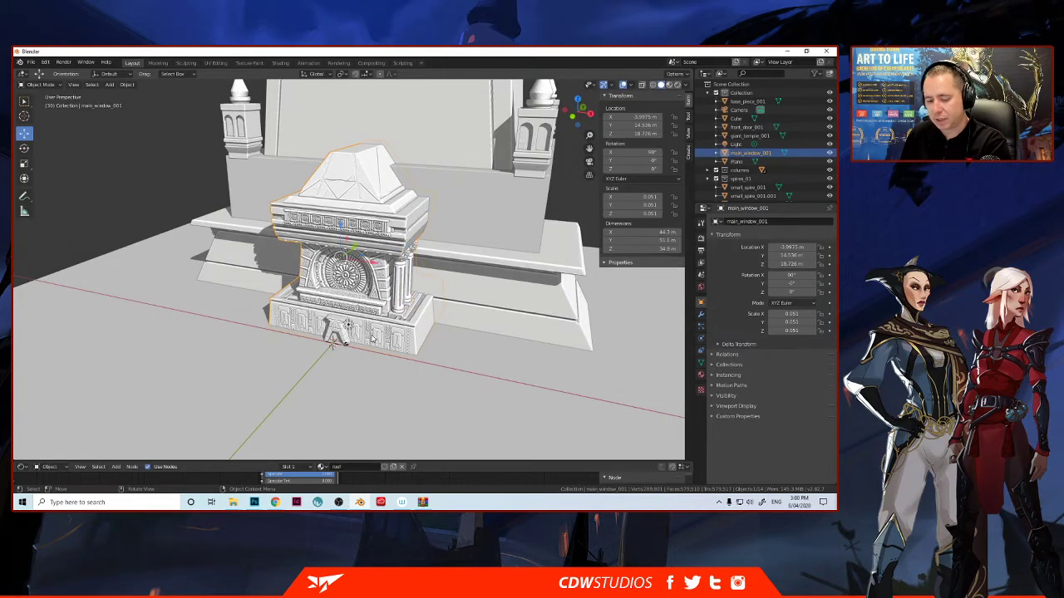
pyautogui.hotkey('ctrl', 'a')
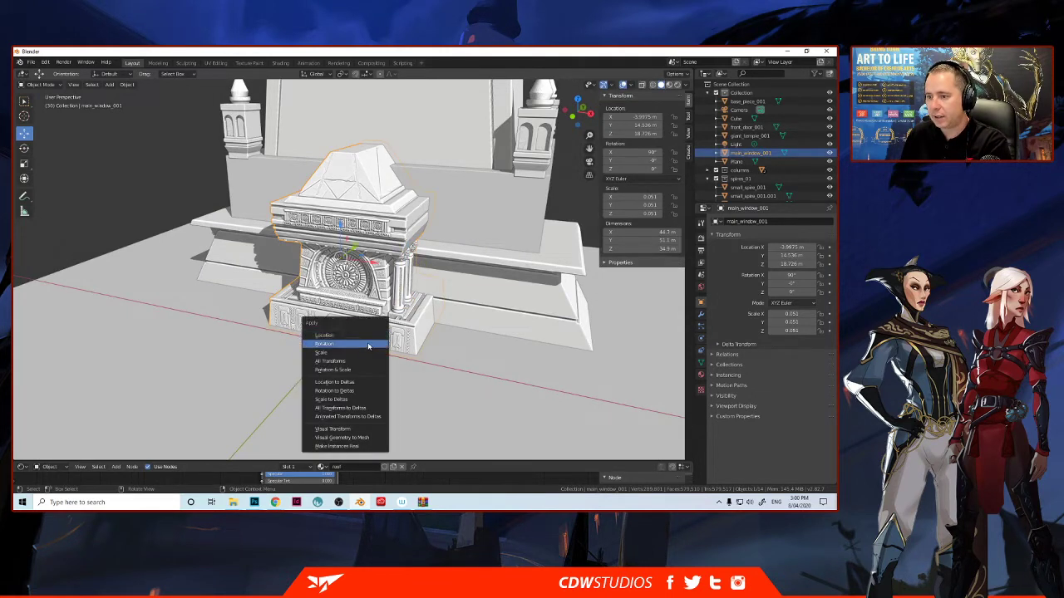
pyautogui.click(367, 353)
pyautogui.click(335, 335)
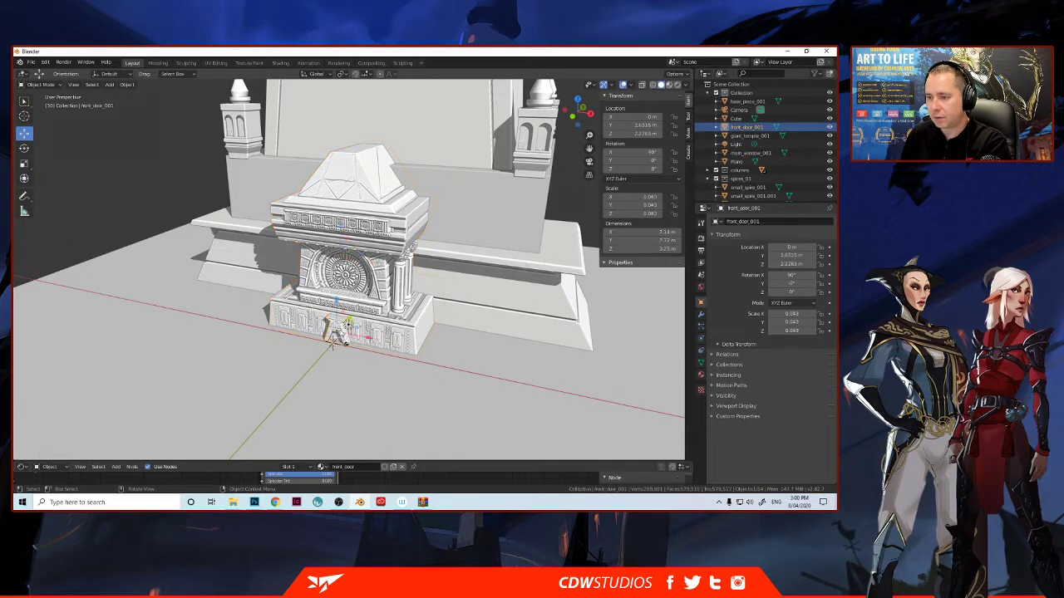
pyautogui.hotkey('ctrl', 'a')
pyautogui.click(332, 338)
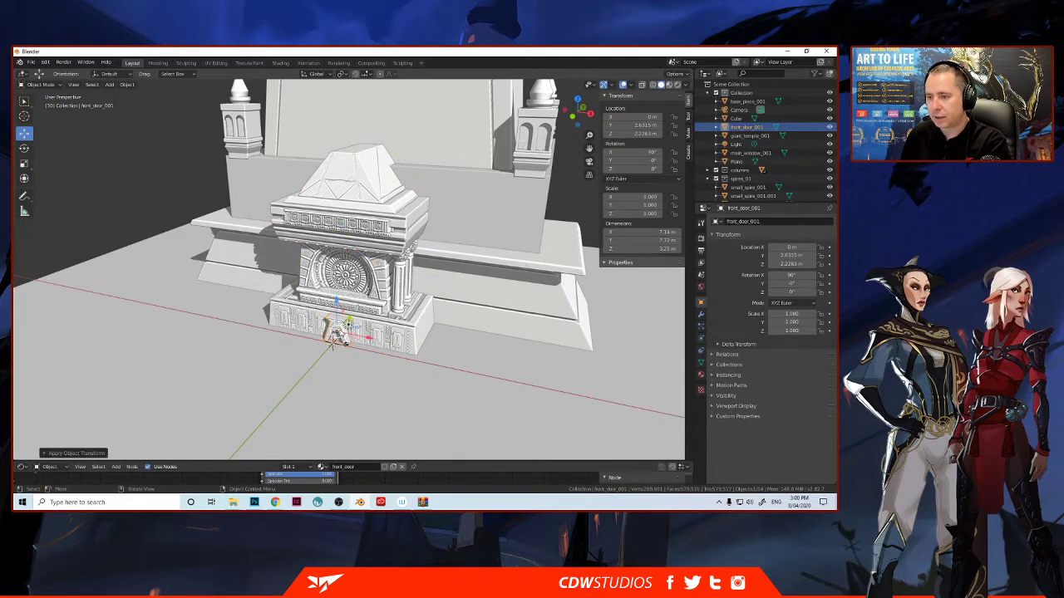
# - Apply the scale of the wide base piece behind the main window
pyautogui.click(486, 316)
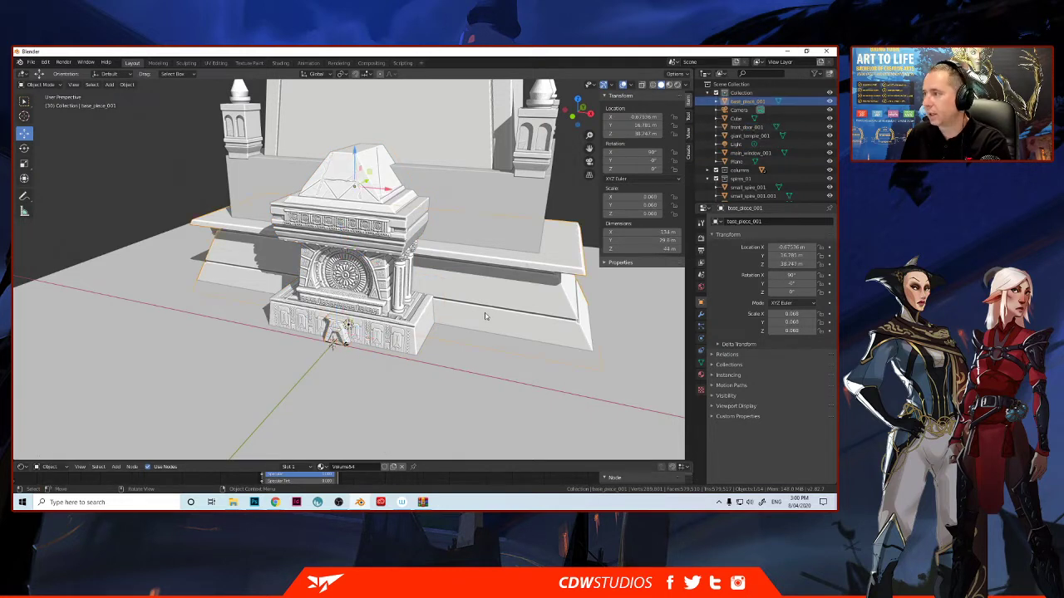
pyautogui.hotkey('ctrl', 'a')
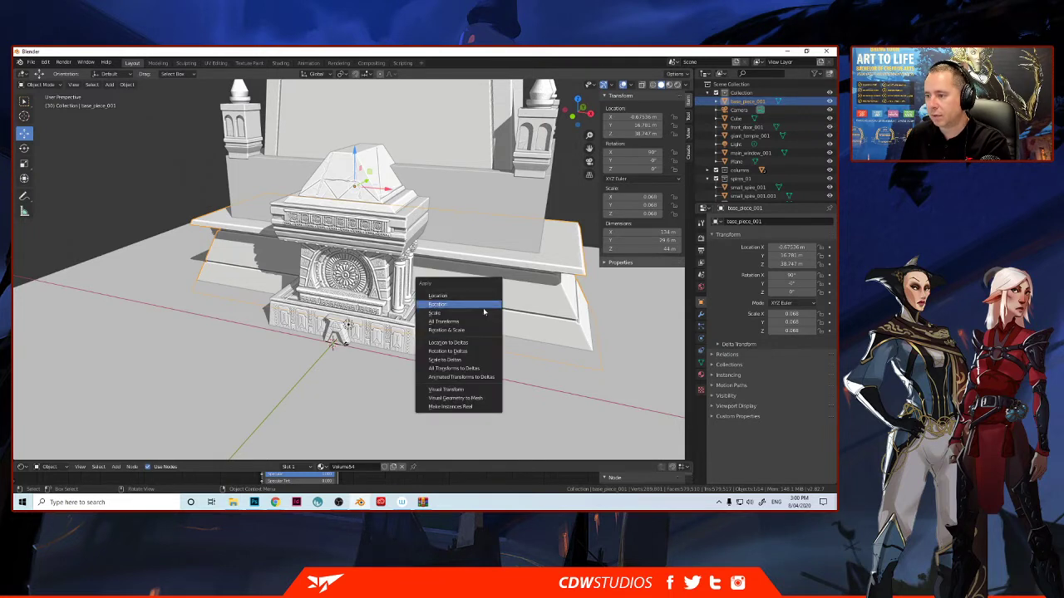
pyautogui.click(484, 315)
pyautogui.click(492, 203)
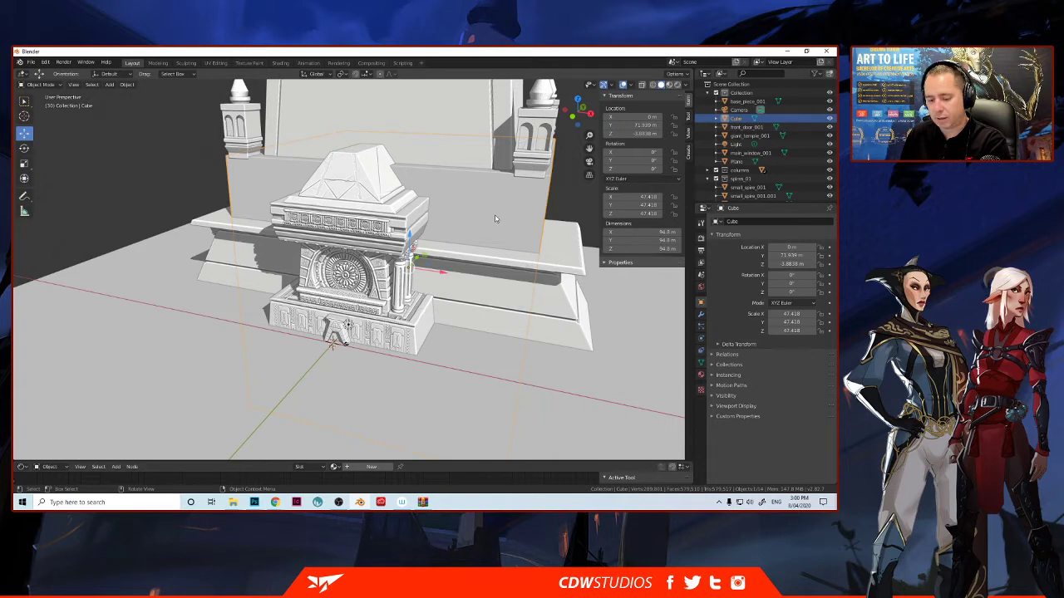
# - Apply the scale of the two small spires on the supporting cube's front corners
pyautogui.click(245, 138)
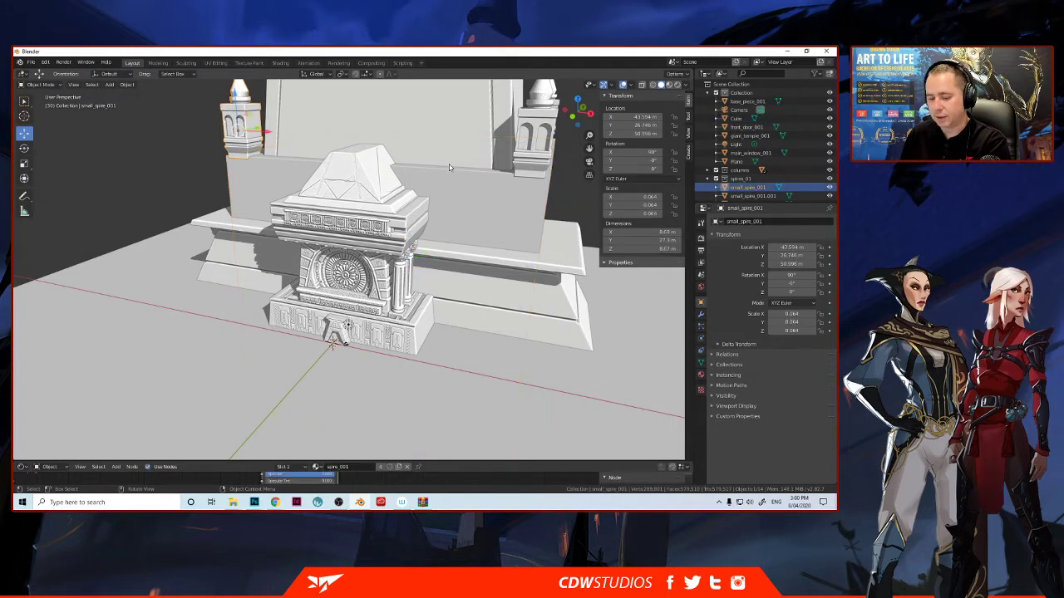
pyautogui.hotkey('ctrl', 'a')
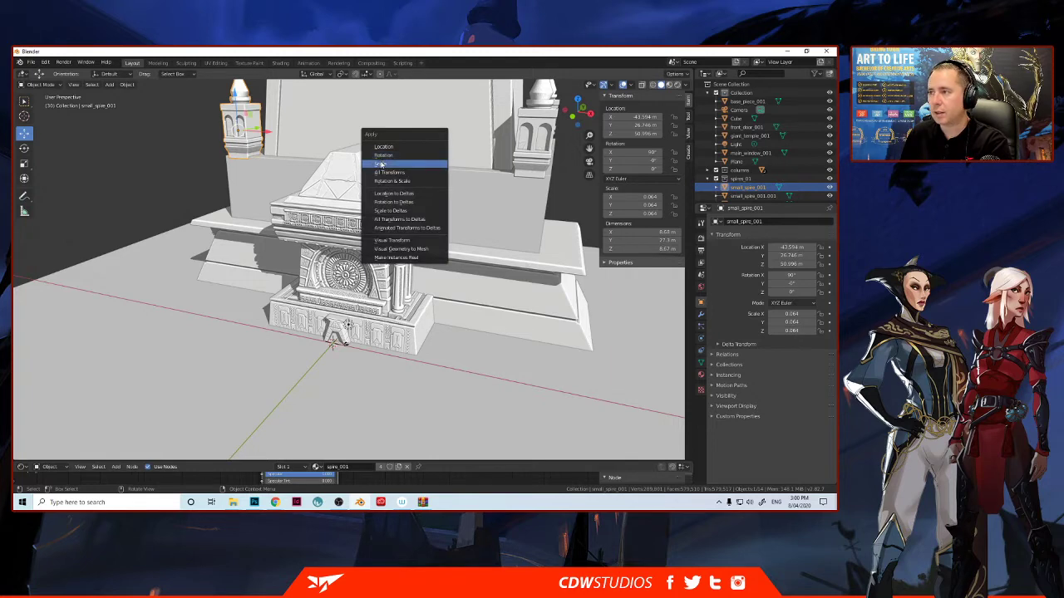
pyautogui.click(382, 163)
pyautogui.click(536, 145)
pyautogui.hotkey('ctrl', 'a')
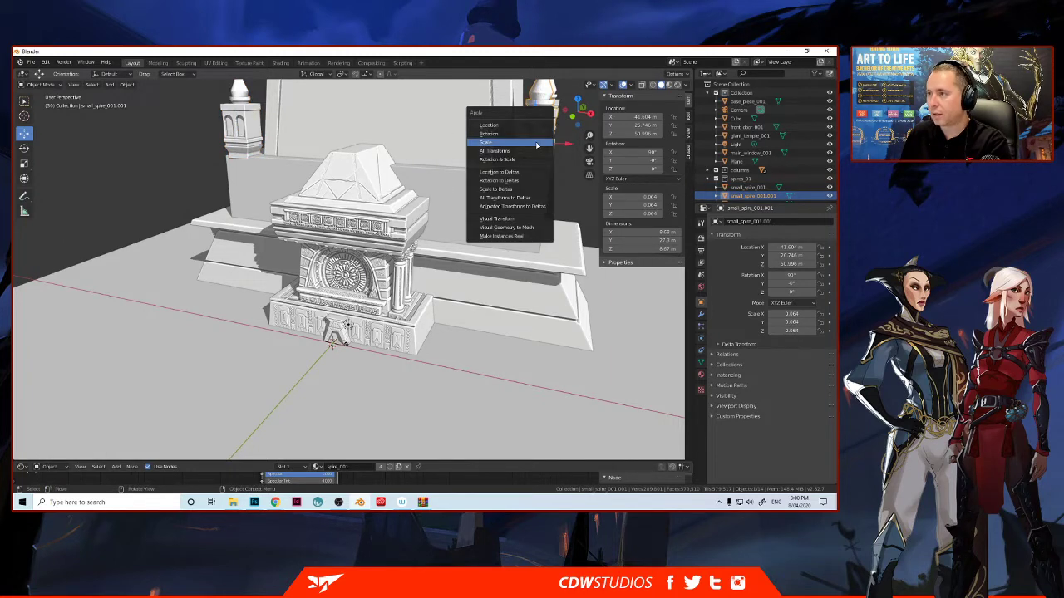
pyautogui.click(536, 143)
# - Apply the scale of the two duplicated small spires on the supporting cube's rear corners
pyautogui.moveTo(533, 199); pyautogui.dragTo(478, 214, button='middle')
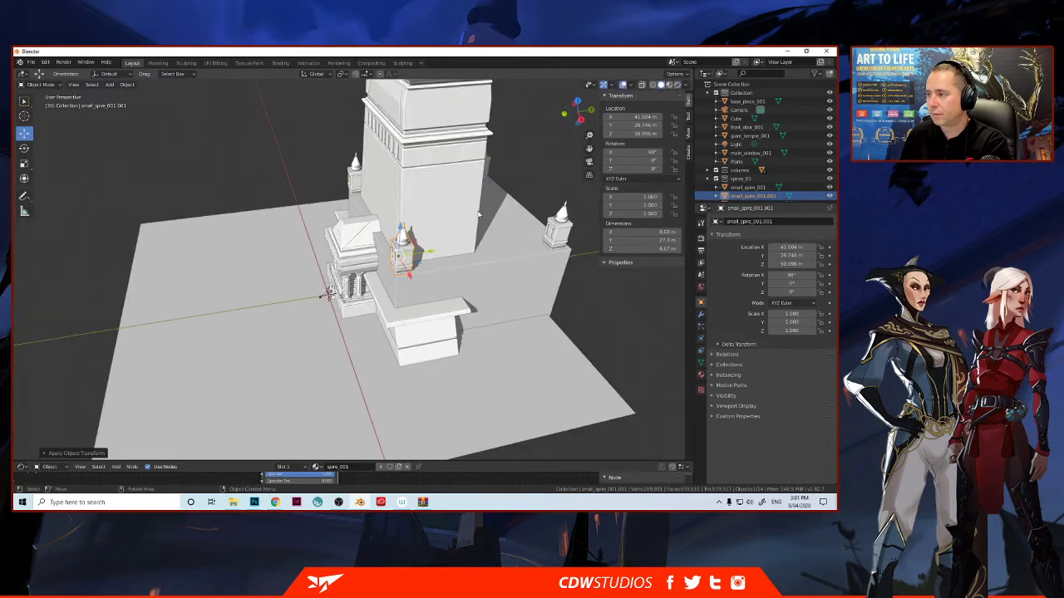
pyautogui.click(558, 217)
pyautogui.hotkey('ctrl', 'a')
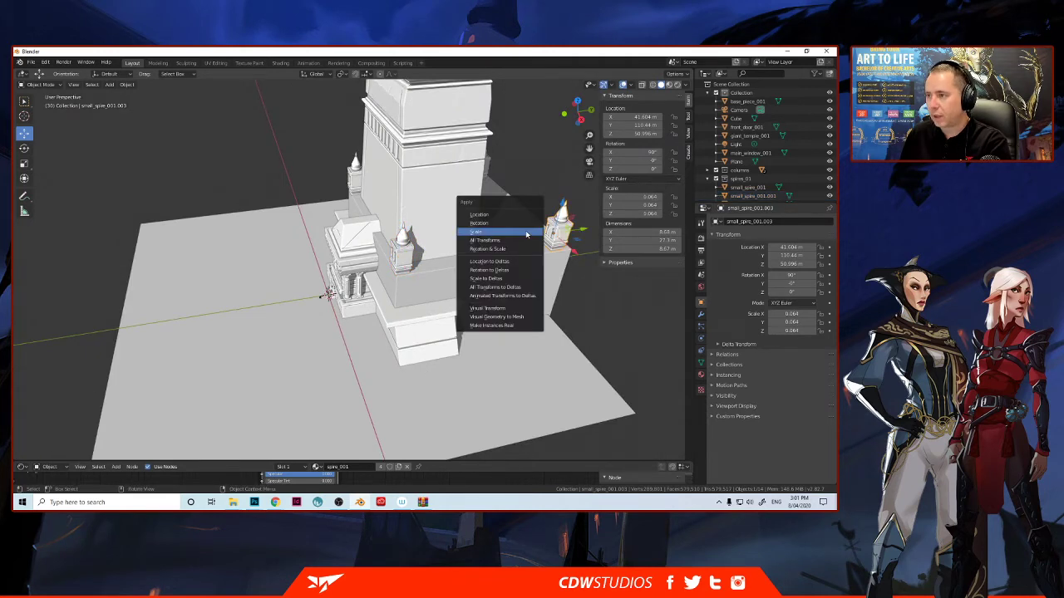
pyautogui.click(486, 237)
pyautogui.click(486, 171)
pyautogui.click(484, 169)
pyautogui.keyDown('alt'); pyautogui.click(482, 201); pyautogui.keyUp('alt')
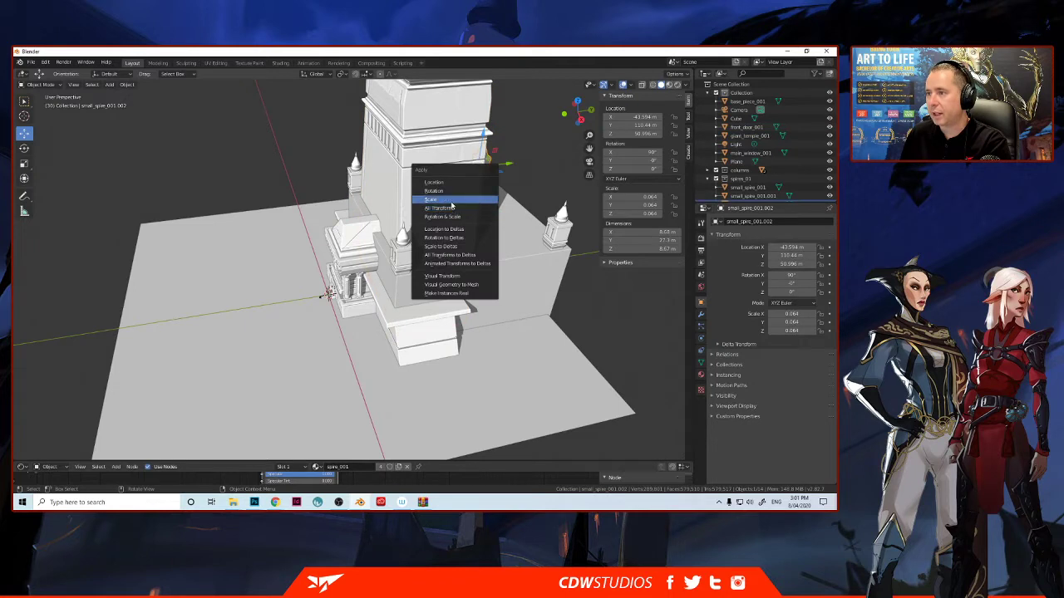
pyautogui.click(452, 206)
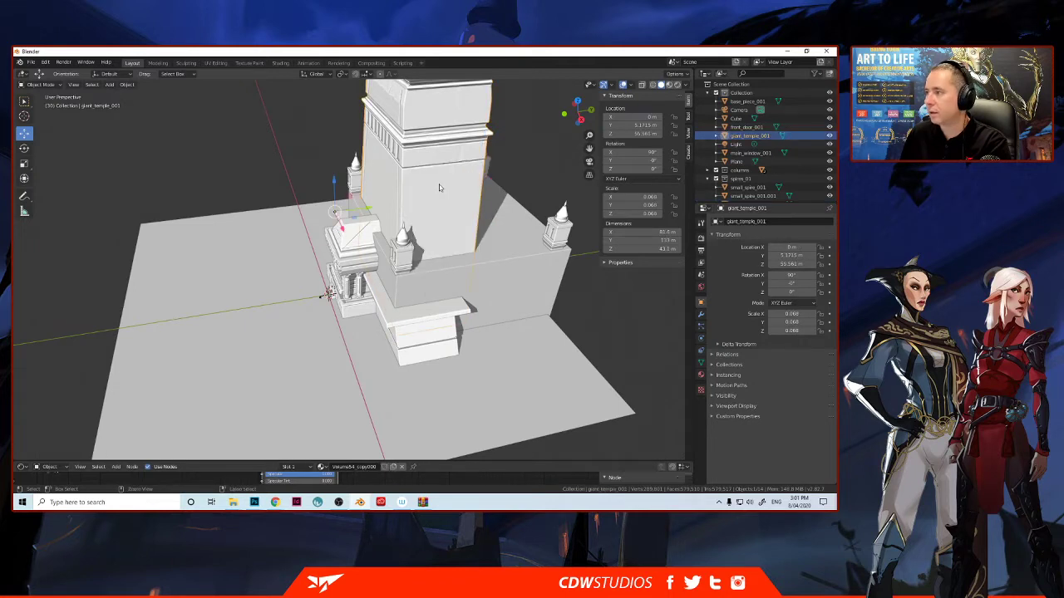
# - Apply the scale of the giant temple tower and of the large supporting cube beneath it
pyautogui.hotkey('ctrl', 'a')
pyautogui.click(440, 185)
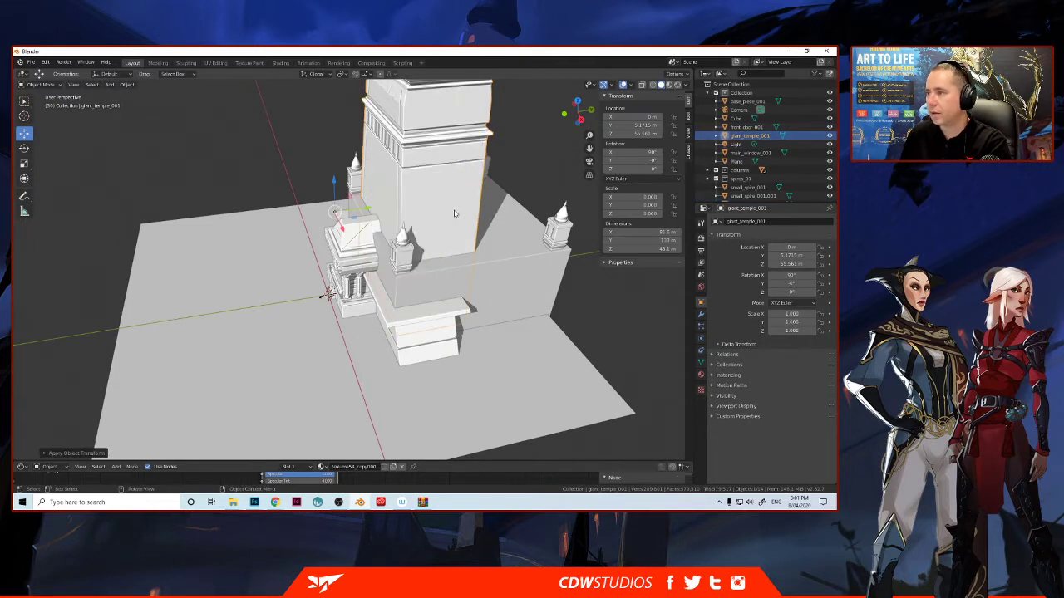
pyautogui.click(558, 223)
pyautogui.click(488, 172)
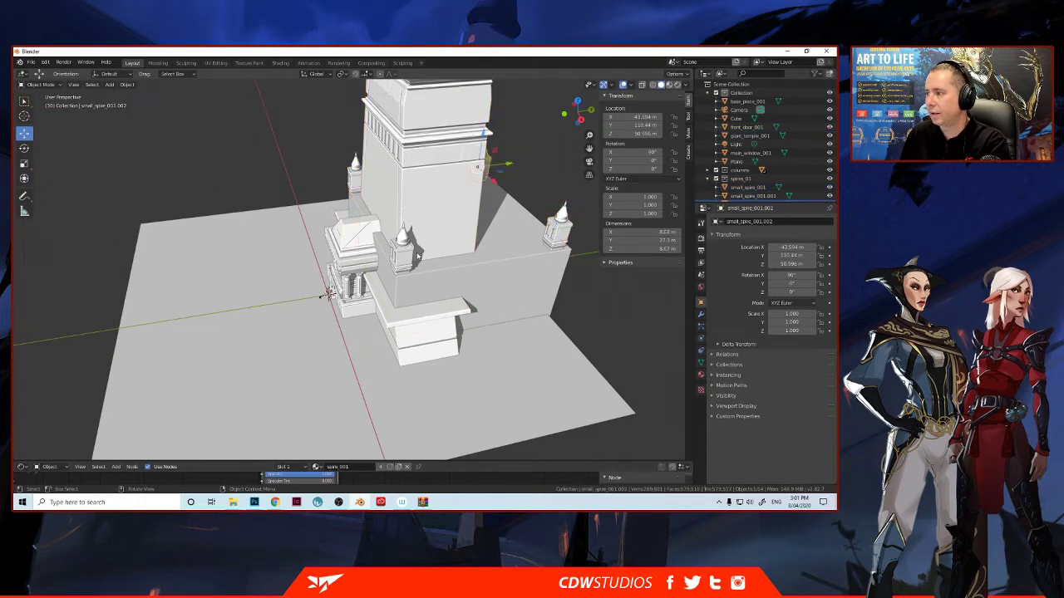
pyautogui.click(494, 240)
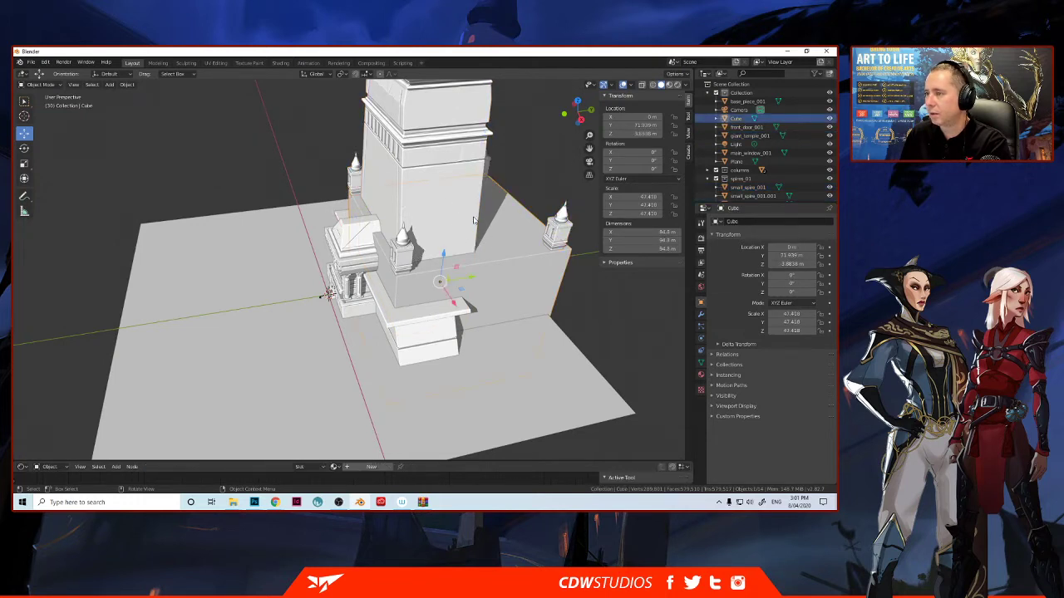
pyautogui.hotkey('ctrl', 'a')
pyautogui.click(491, 265)
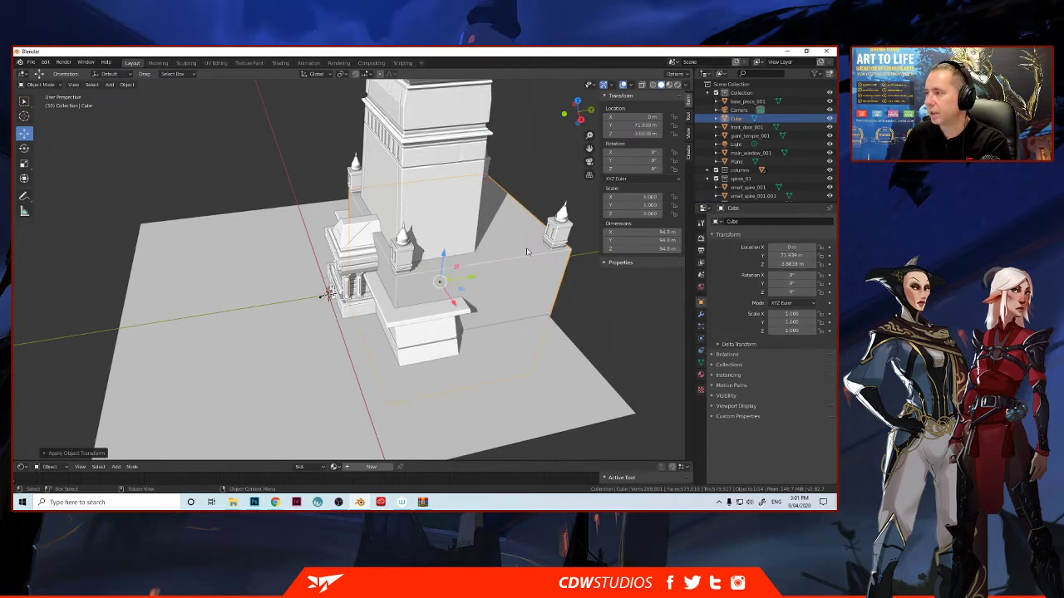
# - Check the scale values of the main window piece and the two columns on its side
pyautogui.click(394, 235)
pyautogui.click(367, 235)
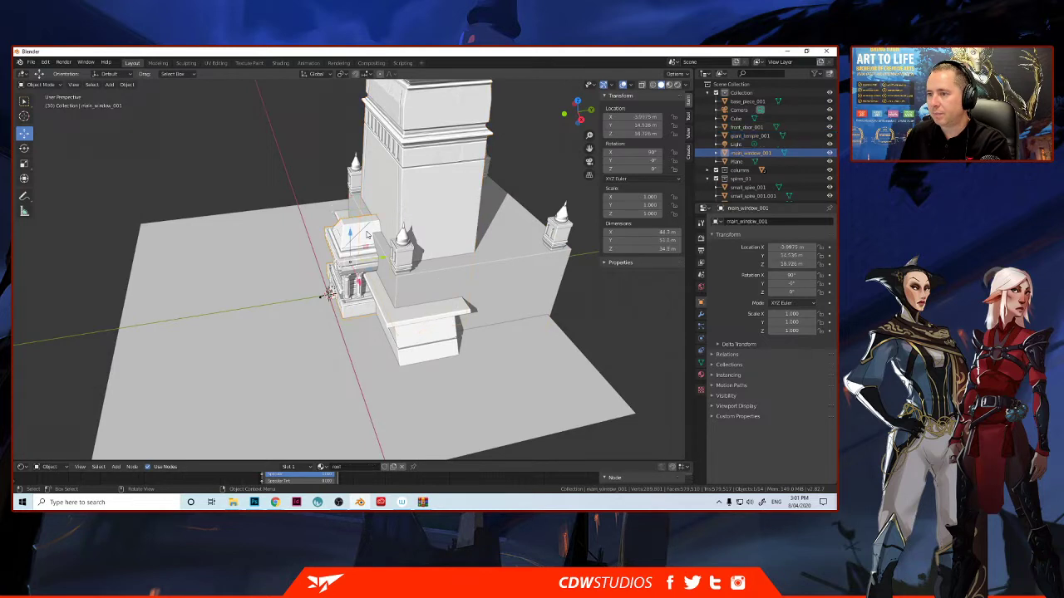
pyautogui.click(361, 297)
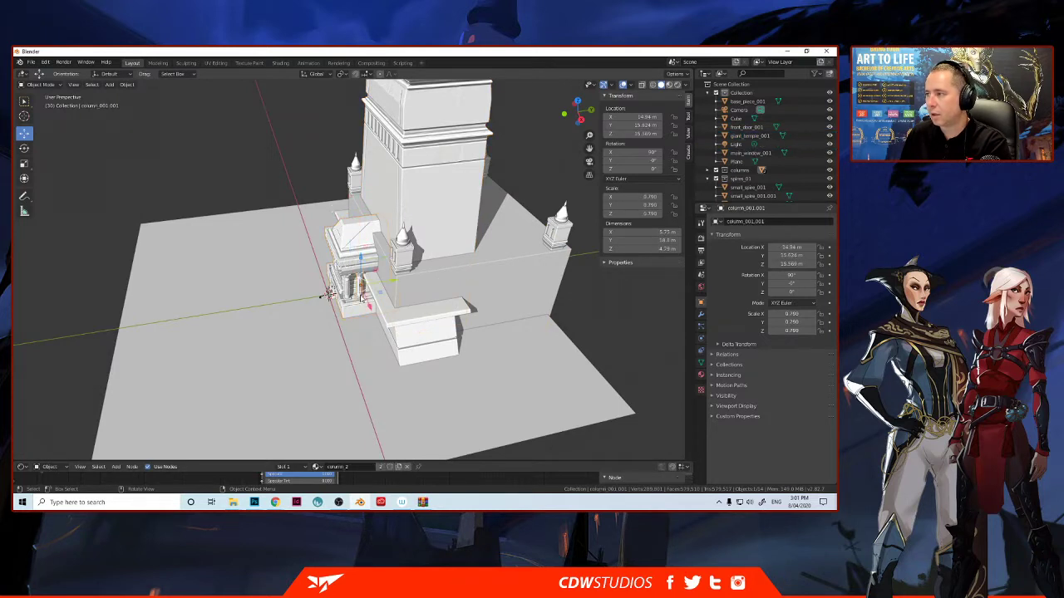
pyautogui.click(354, 287)
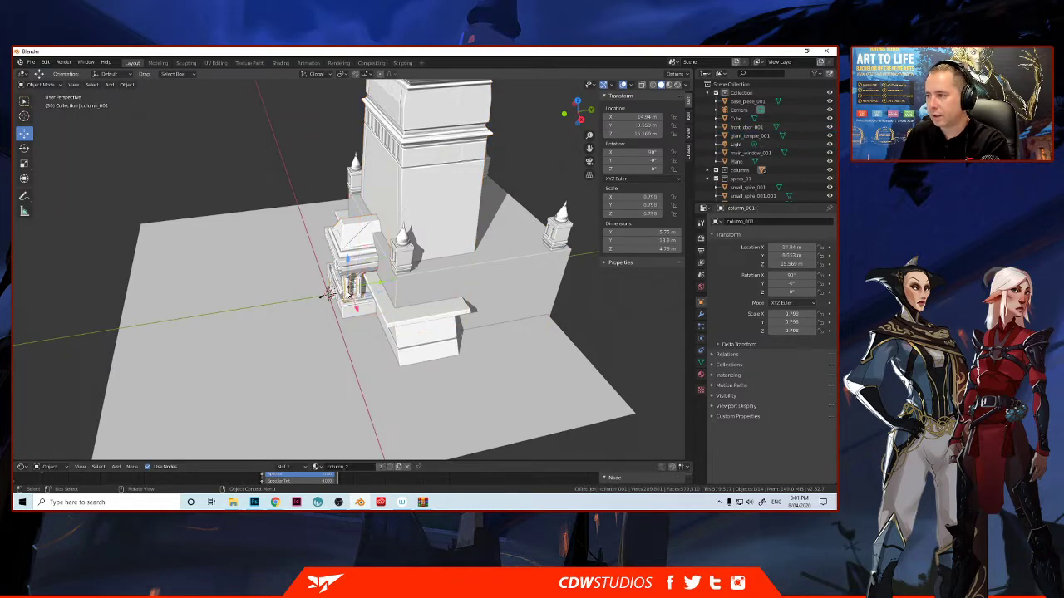
pyautogui.moveTo(330, 292); pyautogui.dragTo(632, 207, button='middle')
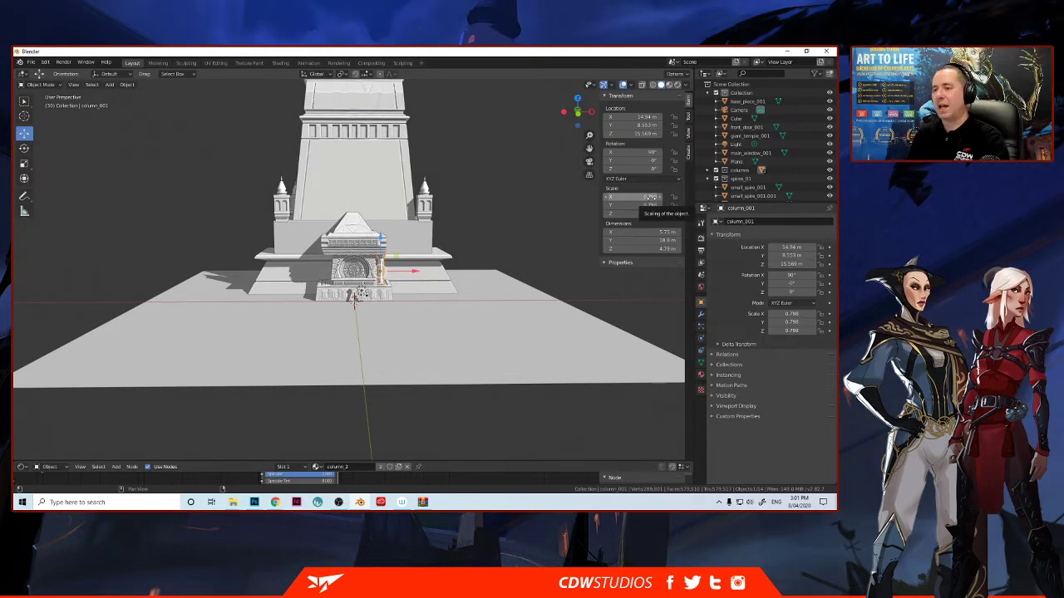
pyautogui.scroll(4, 474, 295)
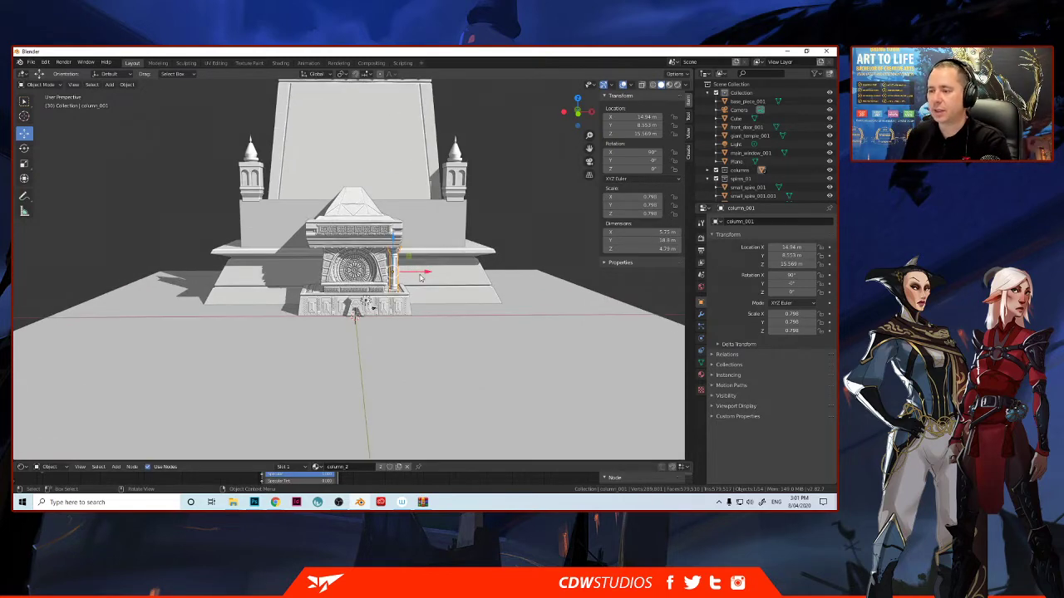
# - Duplicate the main window's two side columns and move the copies about 31 m along negative X to the window's opposite side
pyautogui.moveTo(474, 295); pyautogui.dragTo(399, 308, button='middle')
pyautogui.hotkey('shift', 'd')
pyautogui.press('y')
pyautogui.click(360, 288)
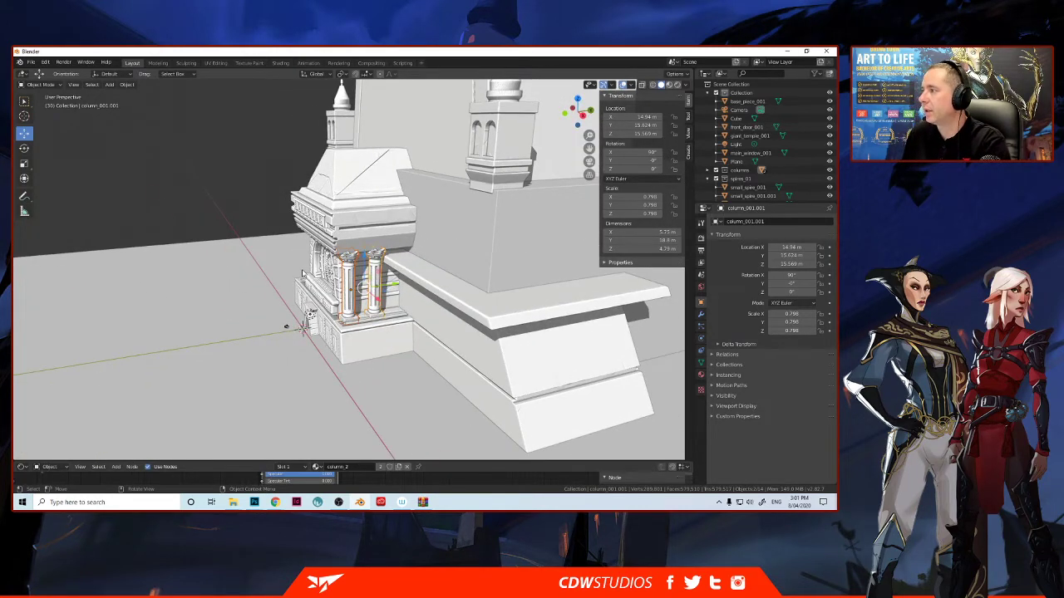
pyautogui.moveTo(287, 326); pyautogui.dragTo(365, 336, button='middle')
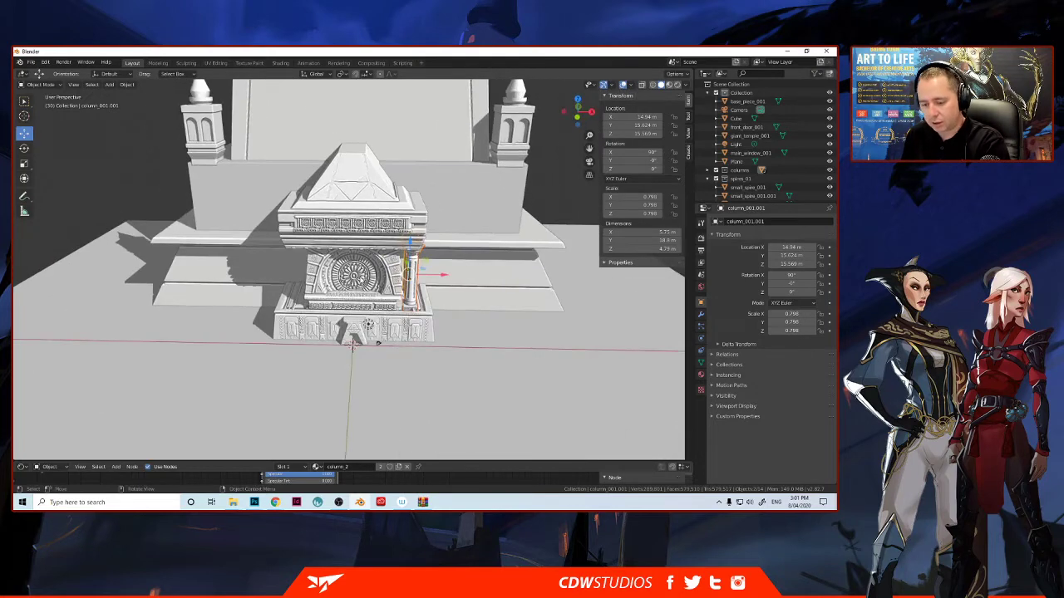
pyautogui.hotkey('shift', 'd')
pyautogui.rightClick(352, 336)
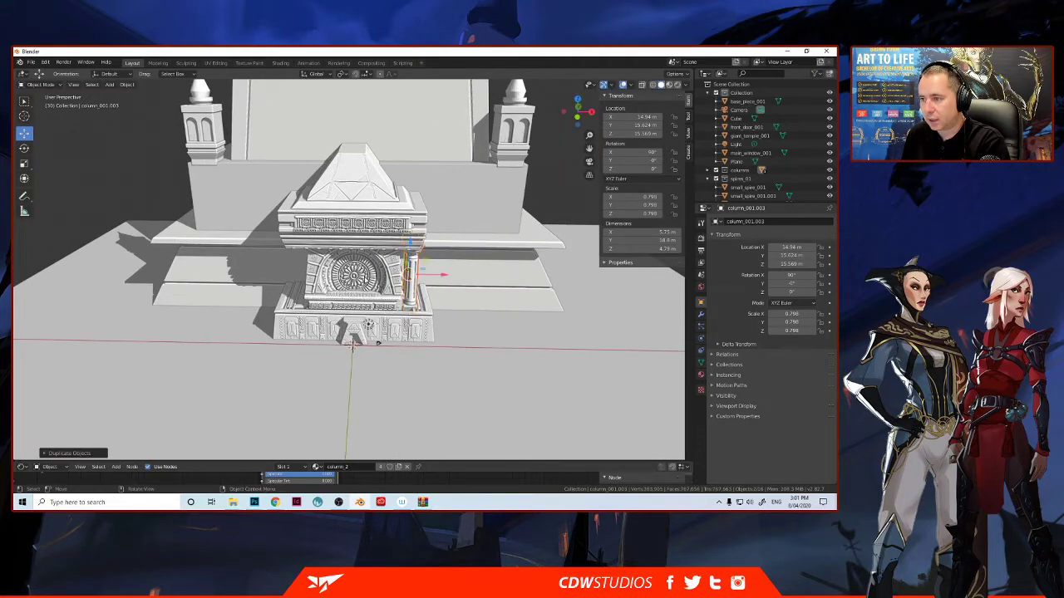
pyautogui.press('g')
pyautogui.press('x')
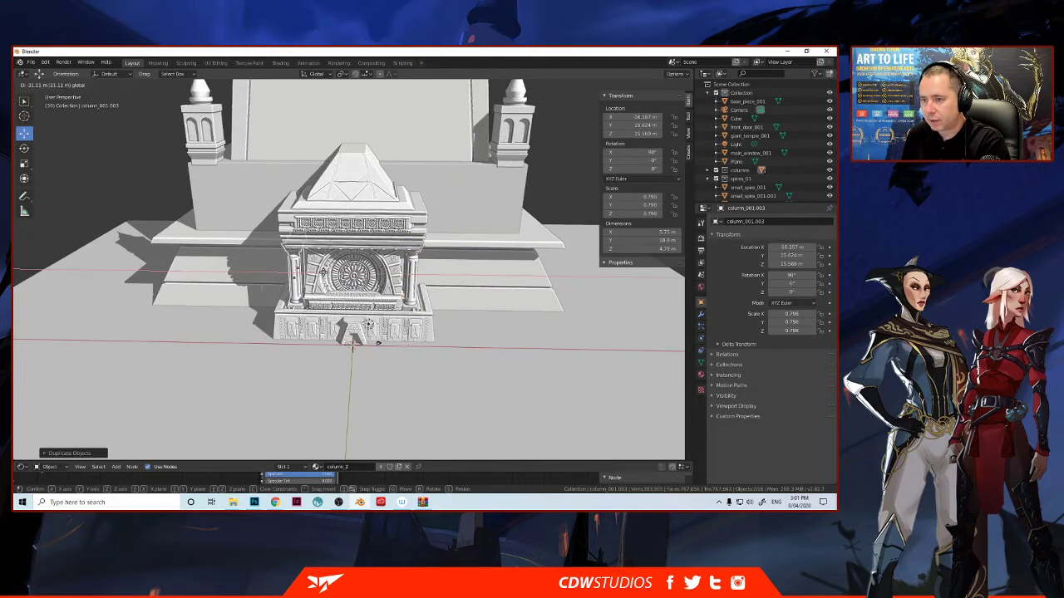
pyautogui.click(353, 337)
# - Fine-tune the X position of the two copied columns beneath the end of the main window's cornice
pyautogui.scroll(8, 365, 349)
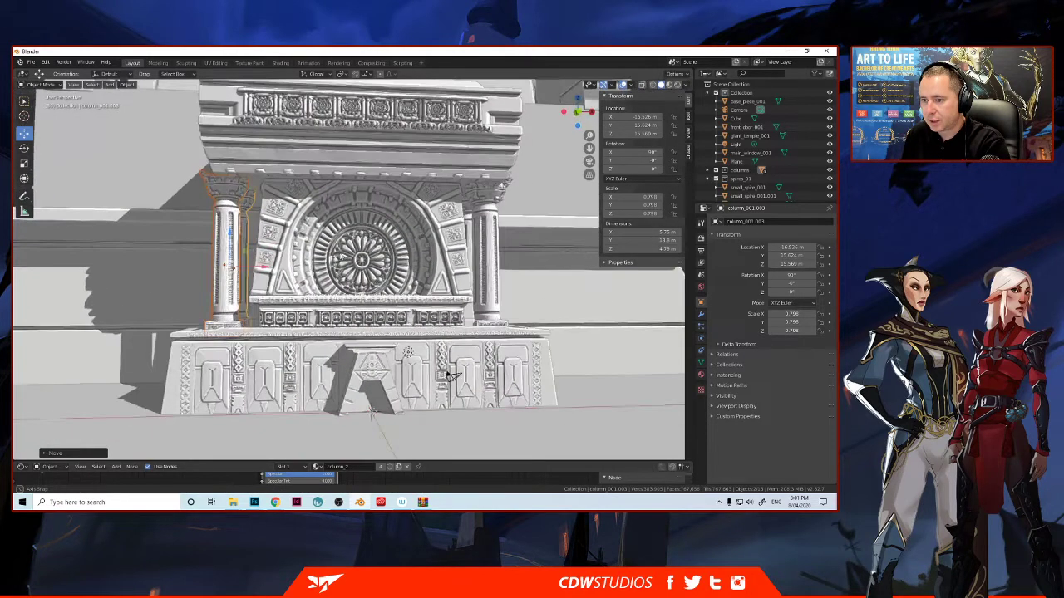
pyautogui.moveTo(422, 397); pyautogui.dragTo(418, 400, button='middle')
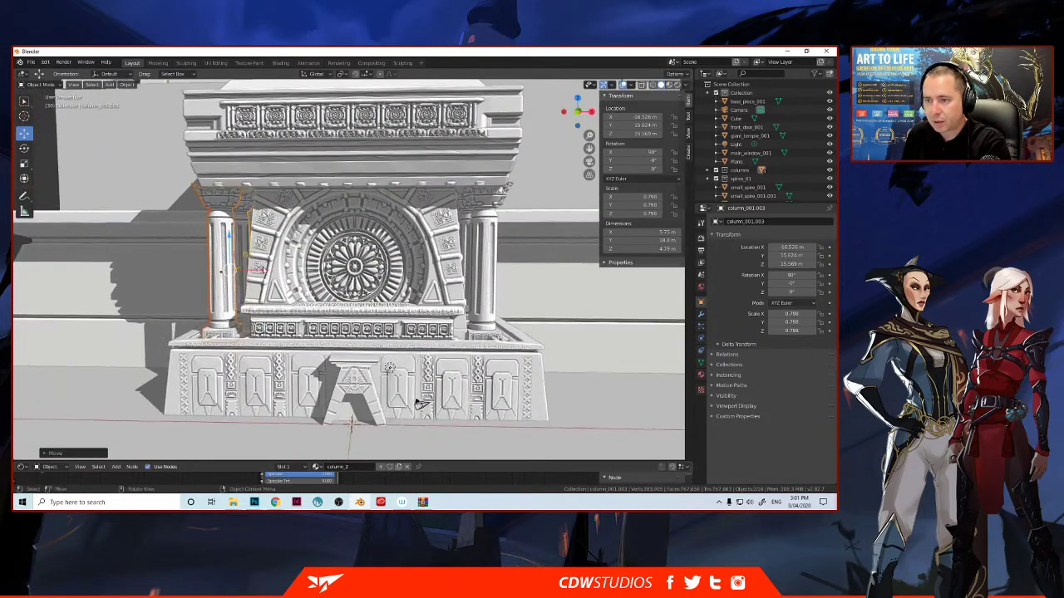
pyautogui.moveTo(417, 399); pyautogui.dragTo(482, 384, button='middle')
pyautogui.moveTo(274, 270); pyautogui.dragTo(274, 271)
pyautogui.moveTo(482, 384); pyautogui.dragTo(327, 337, button='middle')
# - Duplicate the original front column and place the copy beside the main window in front of the wide base, at about X 26.6 m, Z 7.2 m
pyautogui.hotkey('ctrl', 'z')
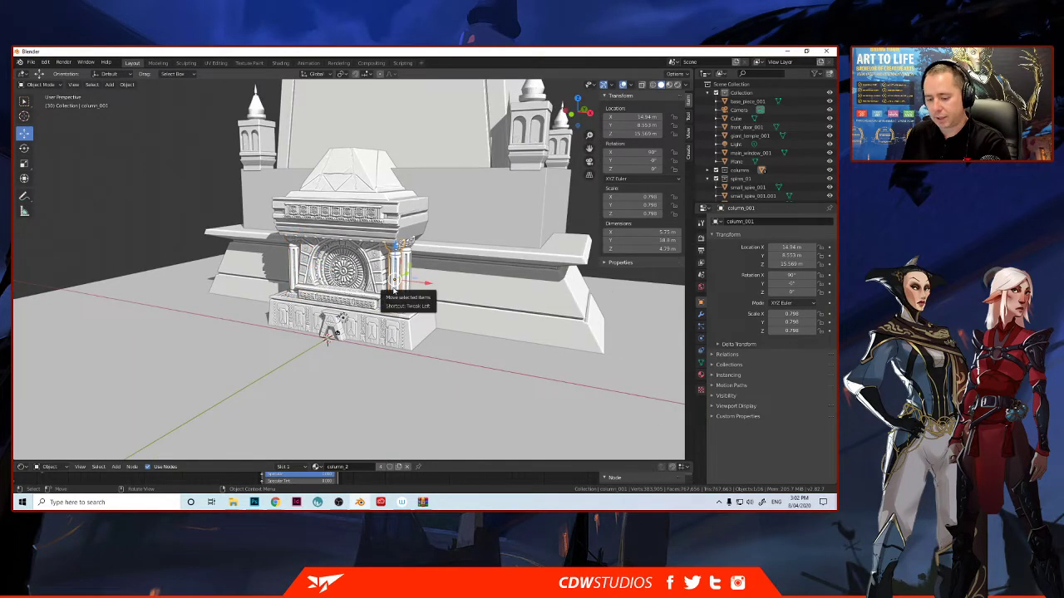
pyautogui.hotkey('shift', 'd')
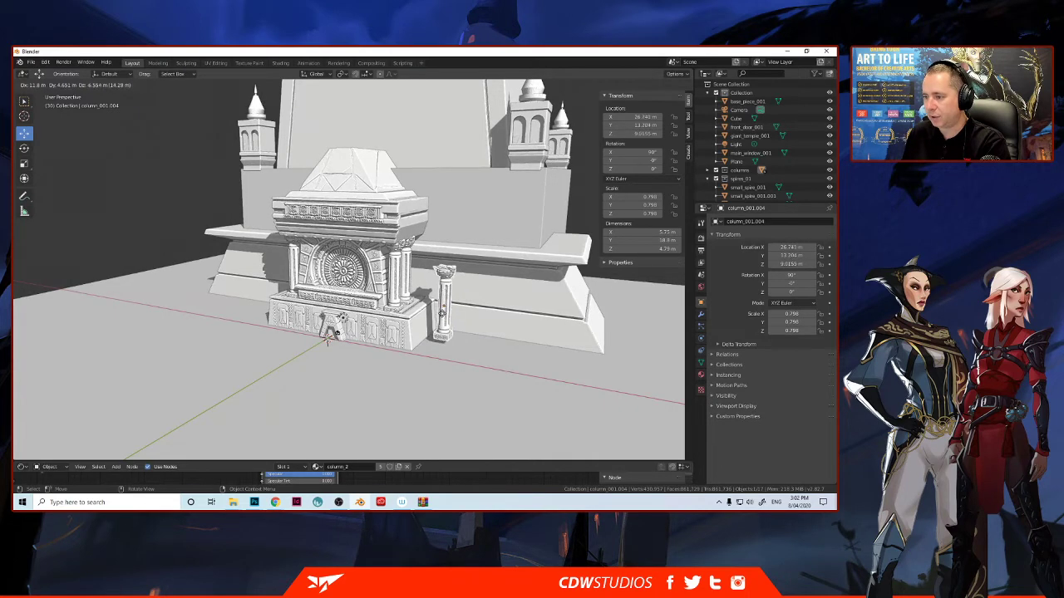
pyautogui.click(441, 313)
pyautogui.moveTo(441, 313); pyautogui.dragTo(423, 329, button='middle')
pyautogui.press('g')
pyautogui.click(446, 326)
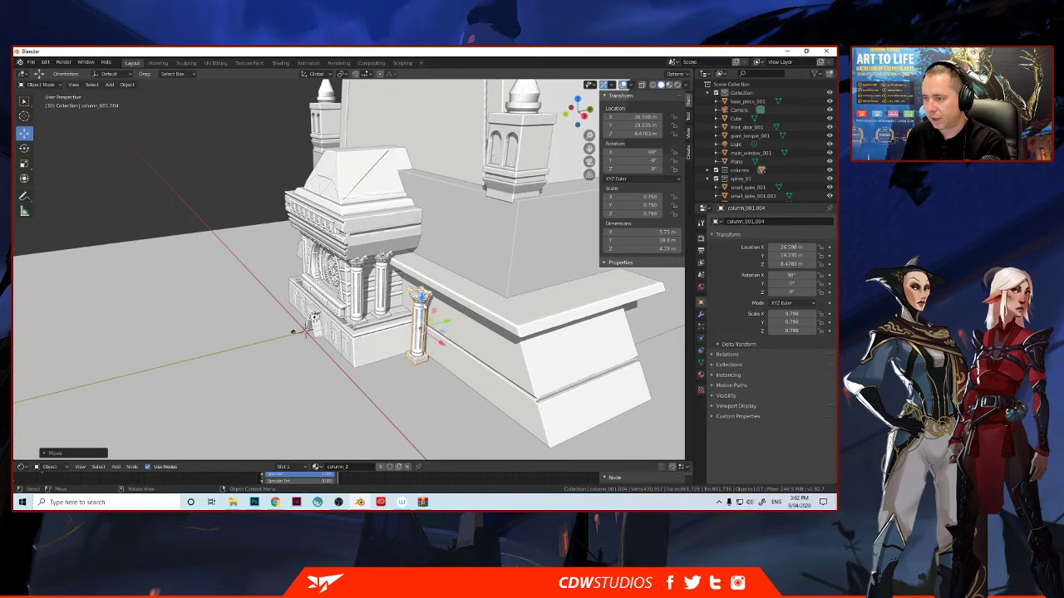
pyautogui.press('g')
pyautogui.press('z')
pyautogui.click(313, 318)
# - Scale the new column up to about 0.99 and raise it to about Z 9.5 m, so it spans from the ground to the base's ledge
pyautogui.moveTo(313, 318); pyautogui.dragTo(413, 321, button='middle')
pyautogui.moveTo(241, 383); pyautogui.dragTo(415, 326, button='middle')
pyautogui.press('s')
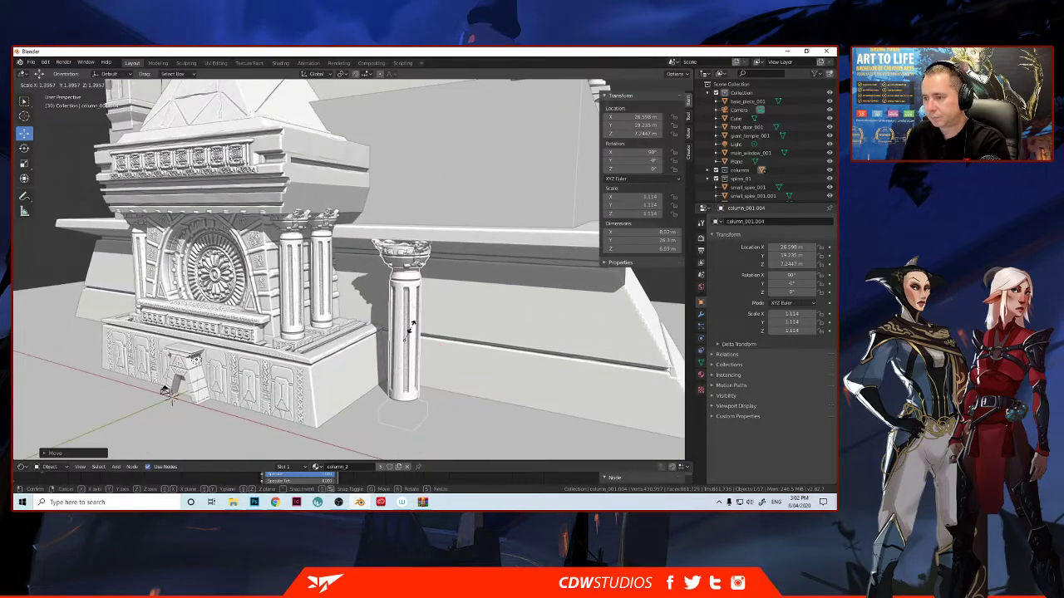
pyautogui.click(410, 331)
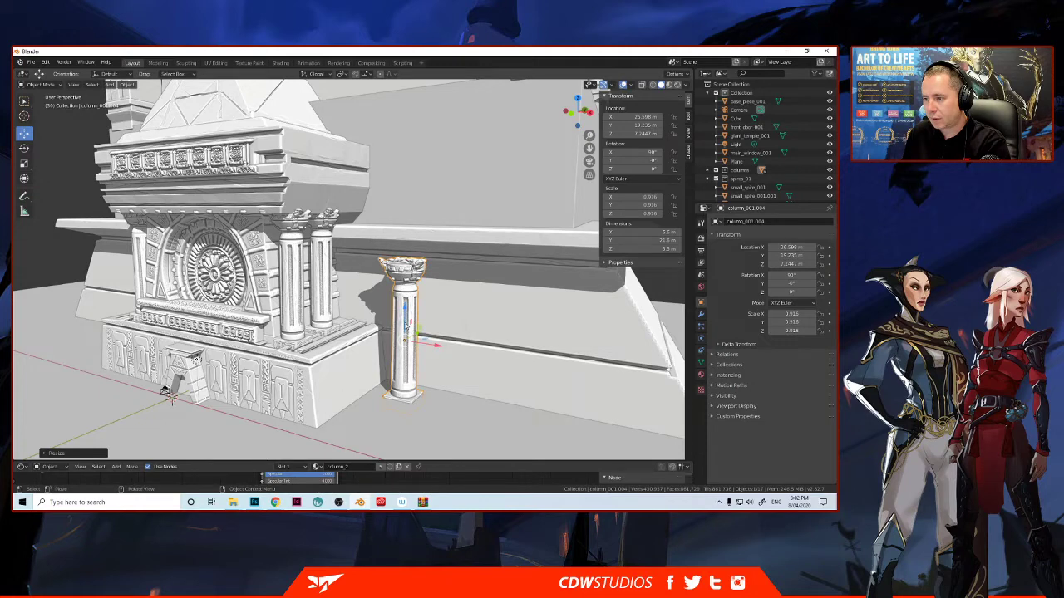
pyautogui.press('g')
pyautogui.press('z')
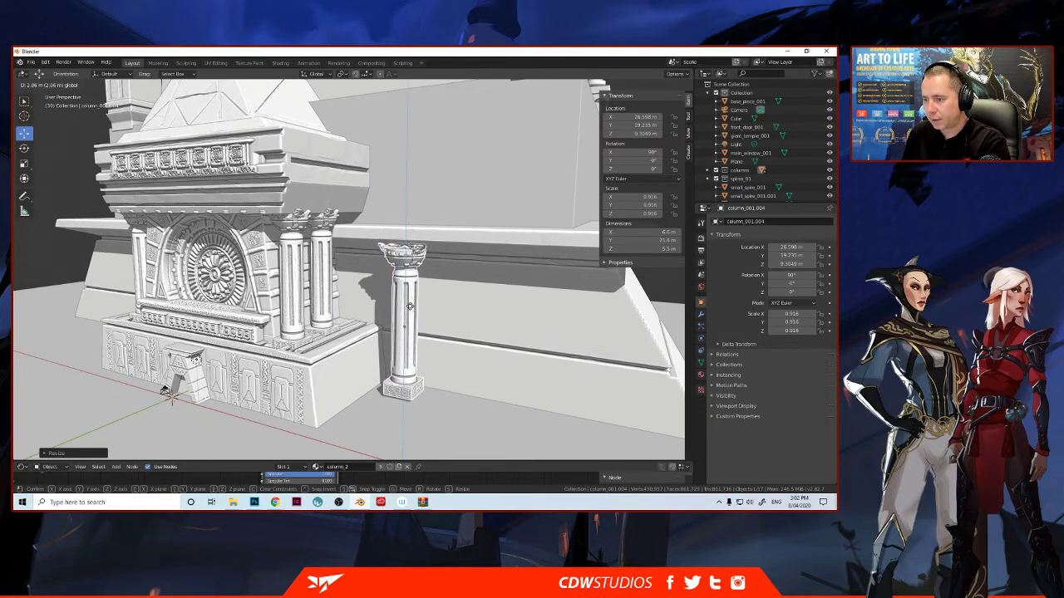
pyautogui.click(411, 305)
pyautogui.press('s')
pyautogui.click(416, 308)
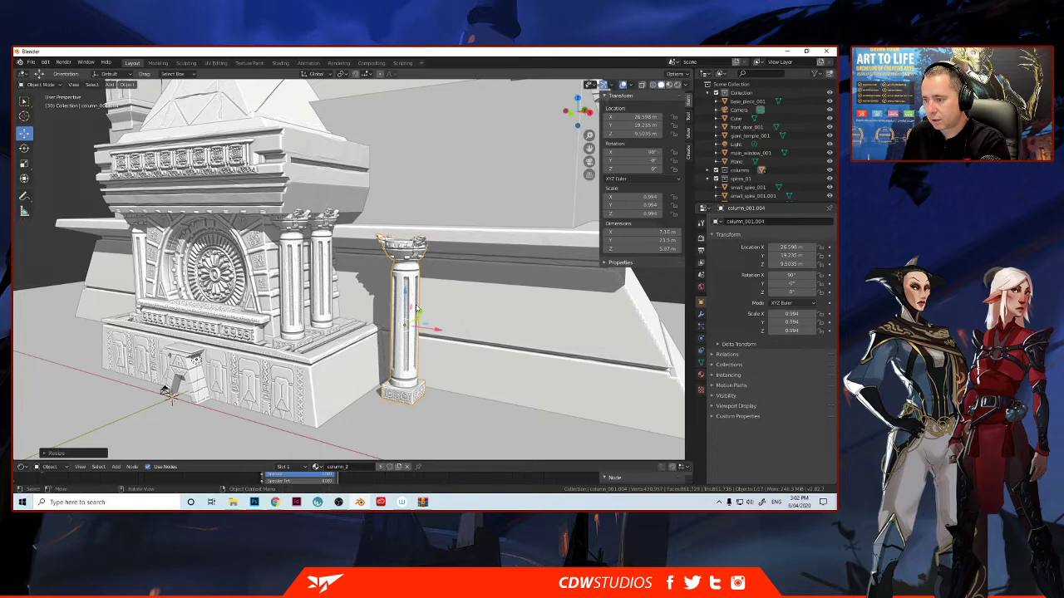
# - Fine-tune the column's position under the base's ledge to about X 26.2 m, Y 20.2 m and Z 9.6 m
pyautogui.moveTo(416, 308); pyautogui.dragTo(149, 357, button='middle')
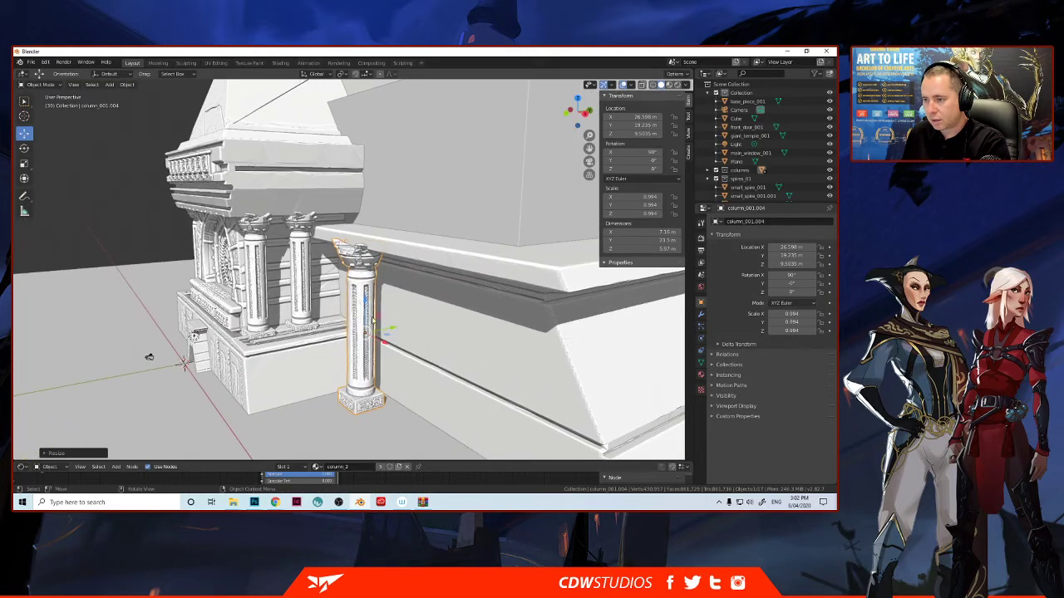
pyautogui.press('g')
pyautogui.press('z')
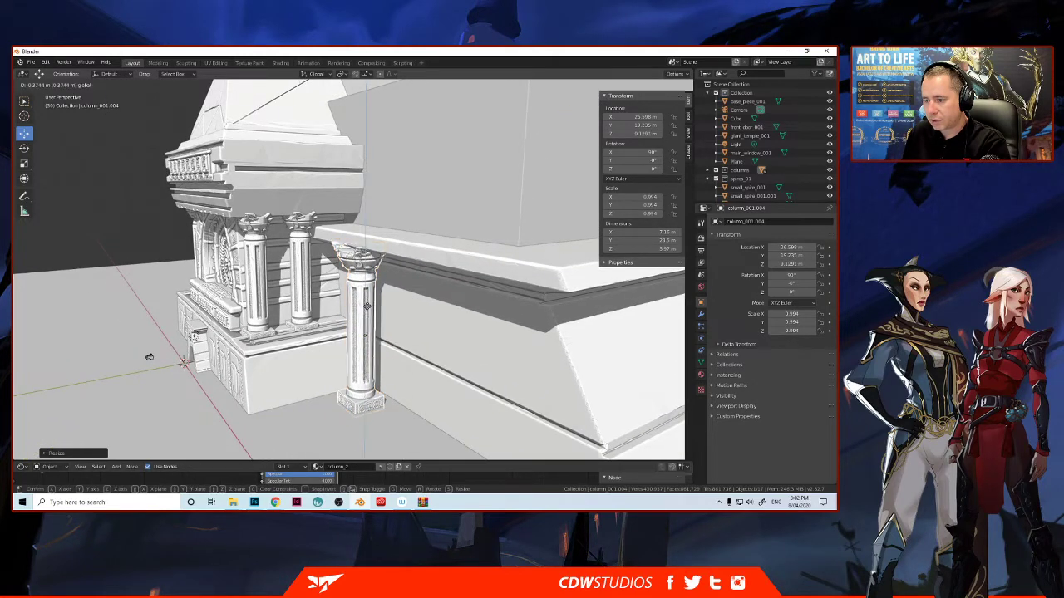
pyautogui.click(148, 357)
pyautogui.moveTo(148, 357); pyautogui.dragTo(376, 326, button='middle')
pyautogui.press('g')
pyautogui.press('x')
pyautogui.click(450, 314)
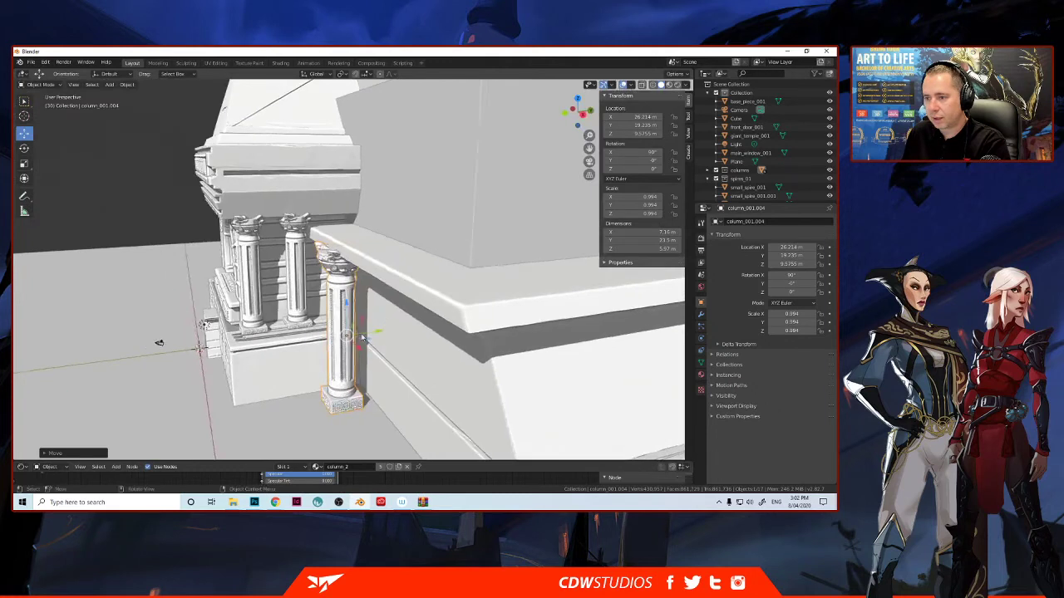
pyautogui.press('g')
pyautogui.press('y')
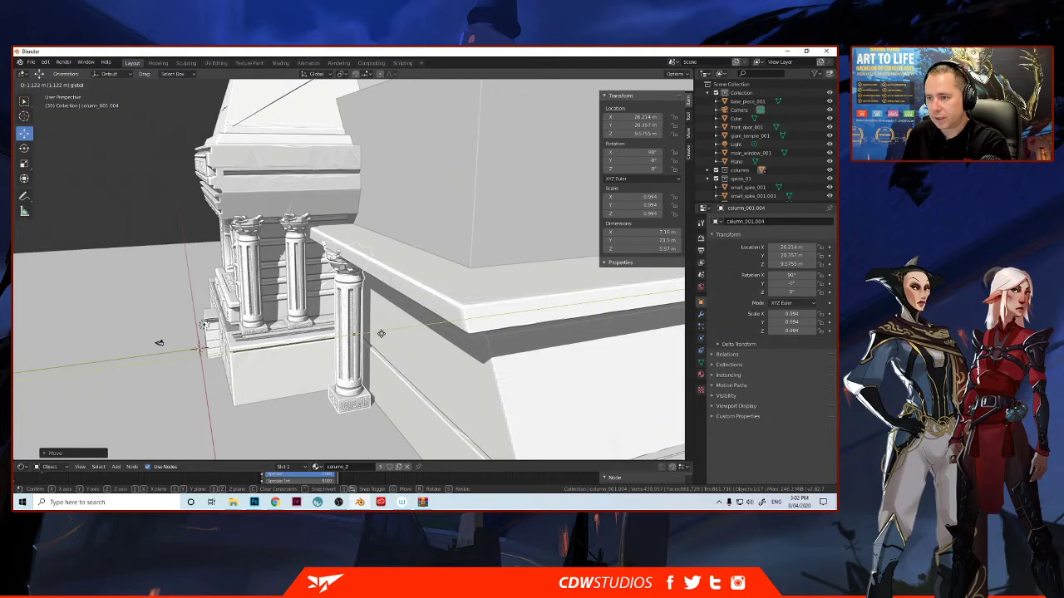
pyautogui.click(380, 333)
# - Duplicate the ledge column twice along X, spacing the copies about 11 m apart under the base's ledge
pyautogui.moveTo(380, 334); pyautogui.dragTo(439, 279, button='middle')
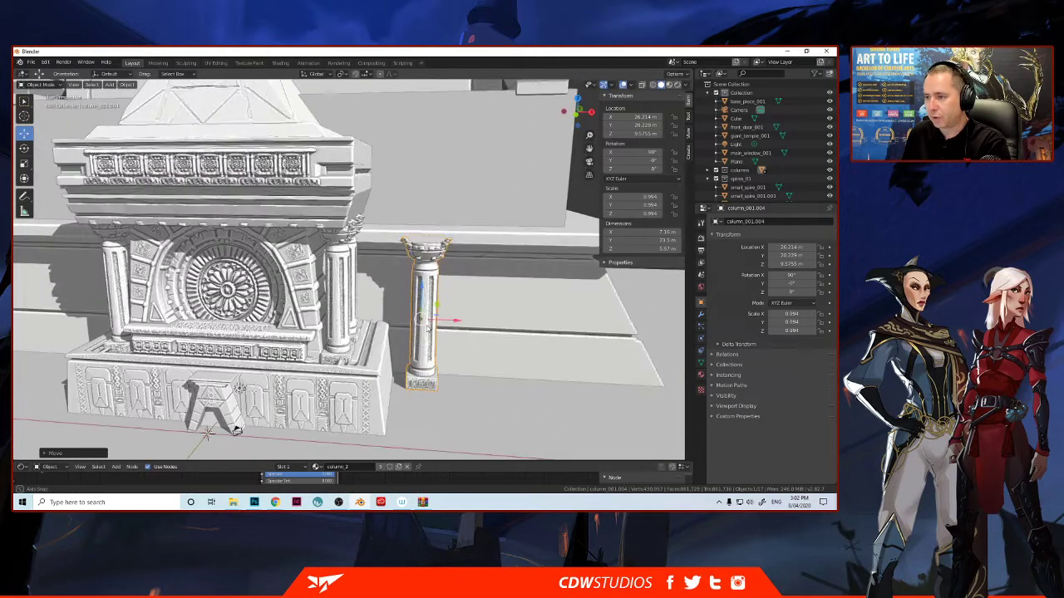
pyautogui.moveTo(441, 316); pyautogui.dragTo(449, 312, button='middle')
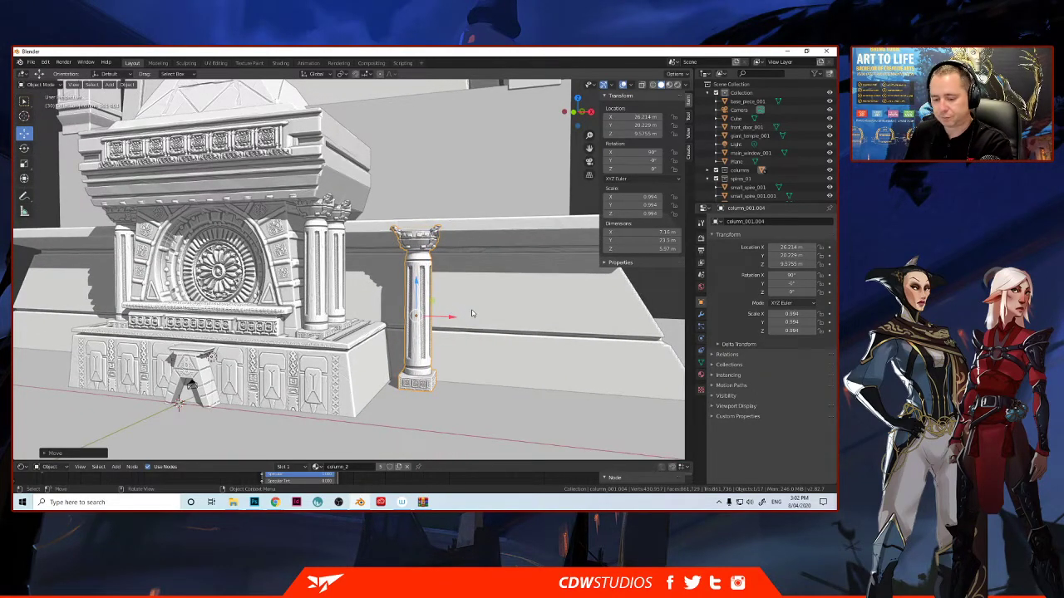
pyautogui.scroll(-5, 471, 314)
pyautogui.moveTo(458, 311); pyautogui.dragTo(462, 314, button='middle')
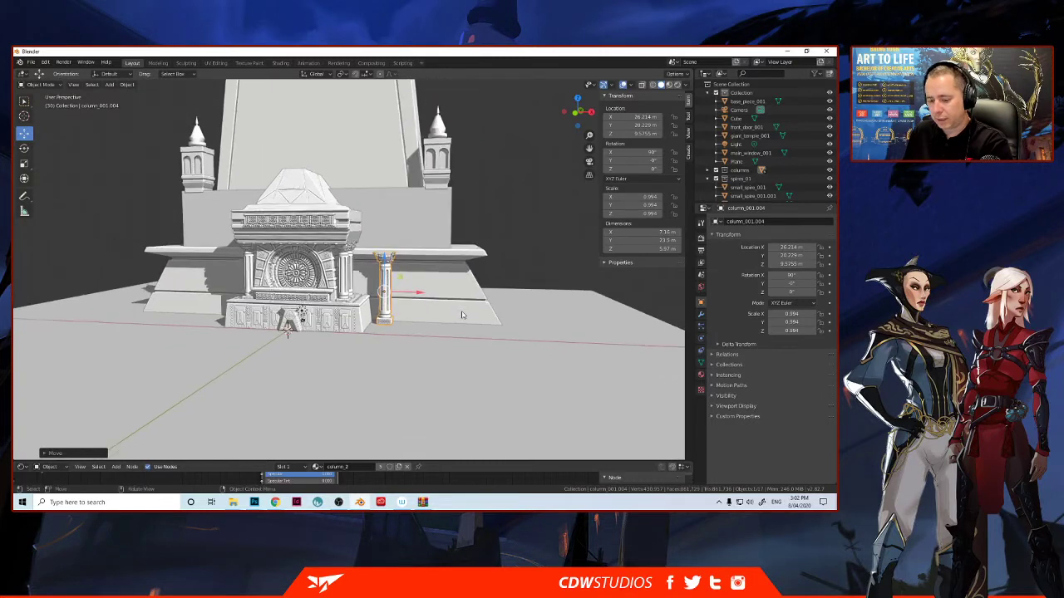
pyautogui.hotkey('shift', 'd')
pyautogui.rightClick(419, 303)
pyautogui.moveTo(419, 295); pyautogui.dragTo(481, 293)
pyautogui.hotkey('shift', 'd')
pyautogui.rightClick(452, 297)
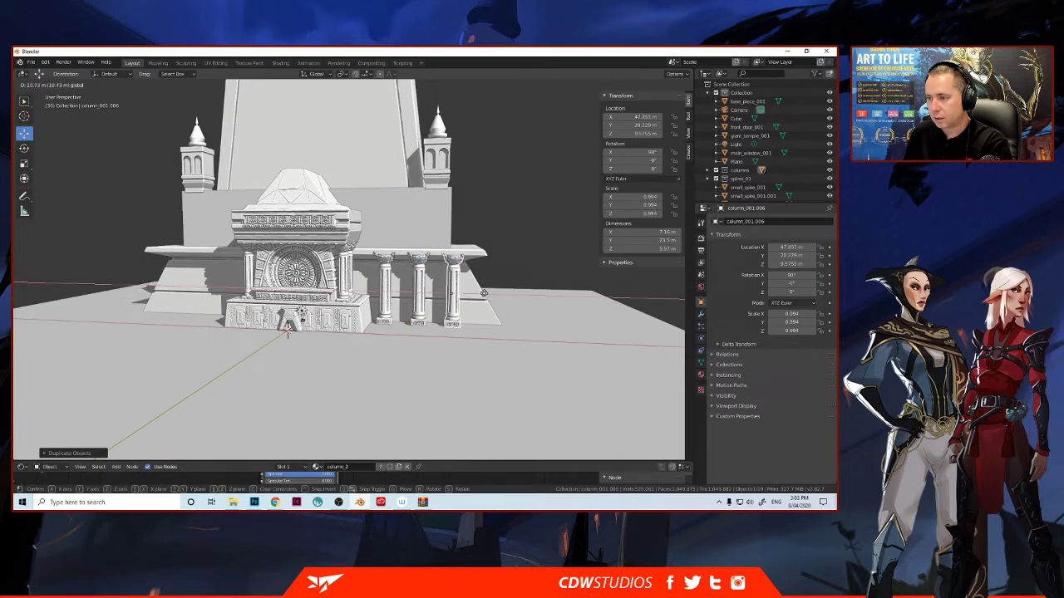
pyautogui.click(482, 293)
# - Duplicate the three columns under the base's ledge and move the copies along X to the window's opposite side, the outermost at about X -46.2 m
pyautogui.moveTo(423, 314); pyautogui.dragTo(414, 305, button='middle')
pyautogui.click(420, 296)
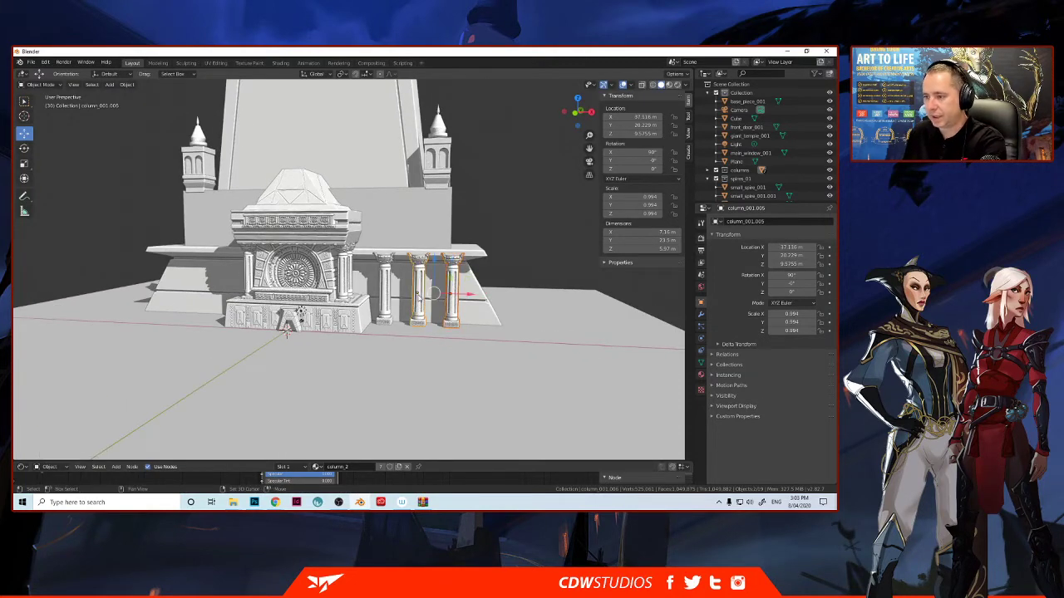
pyautogui.click(384, 295)
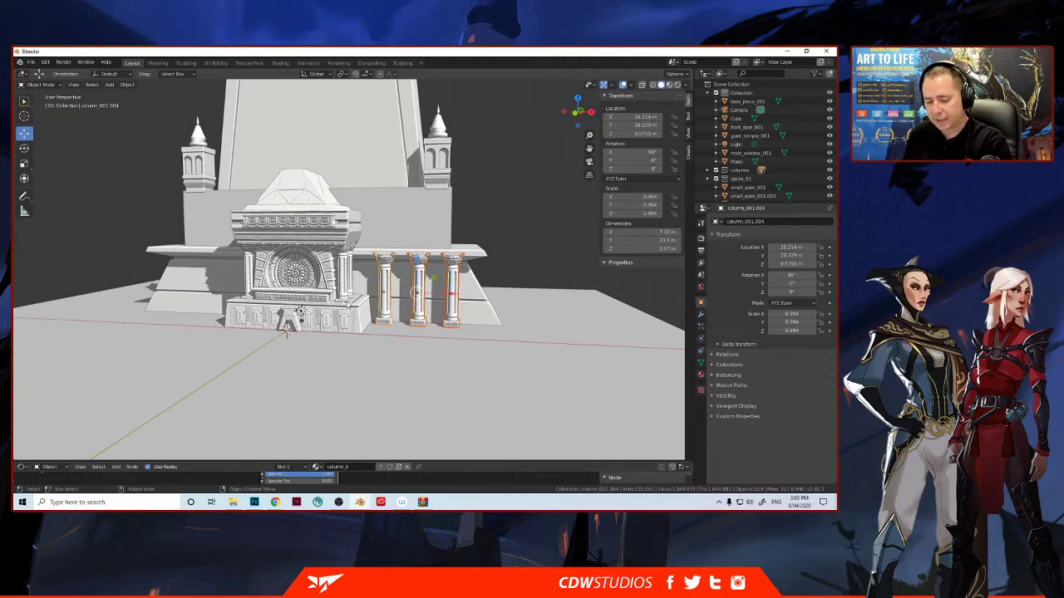
pyautogui.moveTo(349, 305); pyautogui.dragTo(366, 306, button='middle')
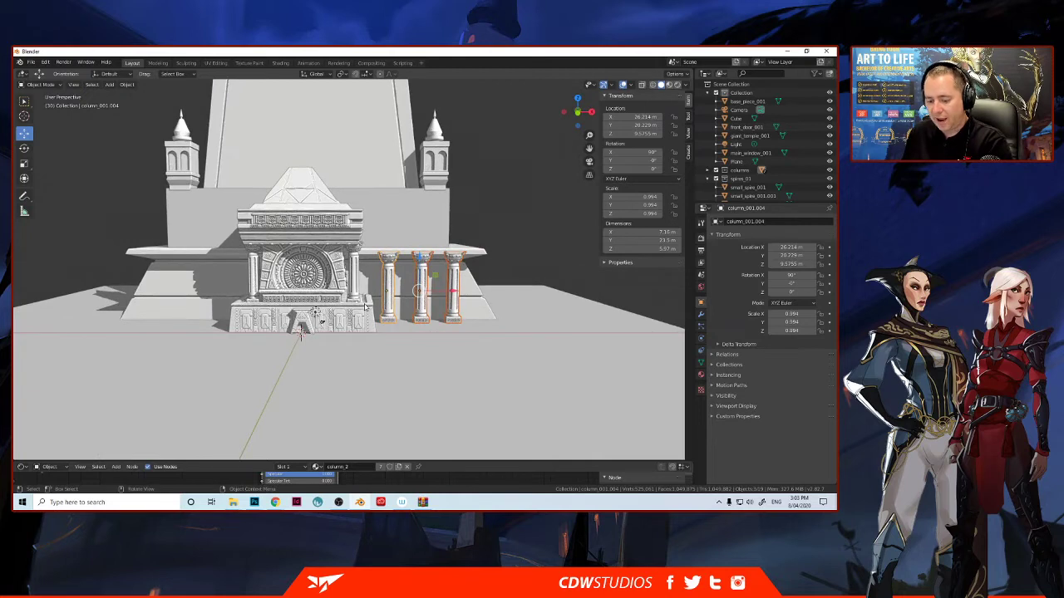
pyautogui.hotkey('shift', 'd')
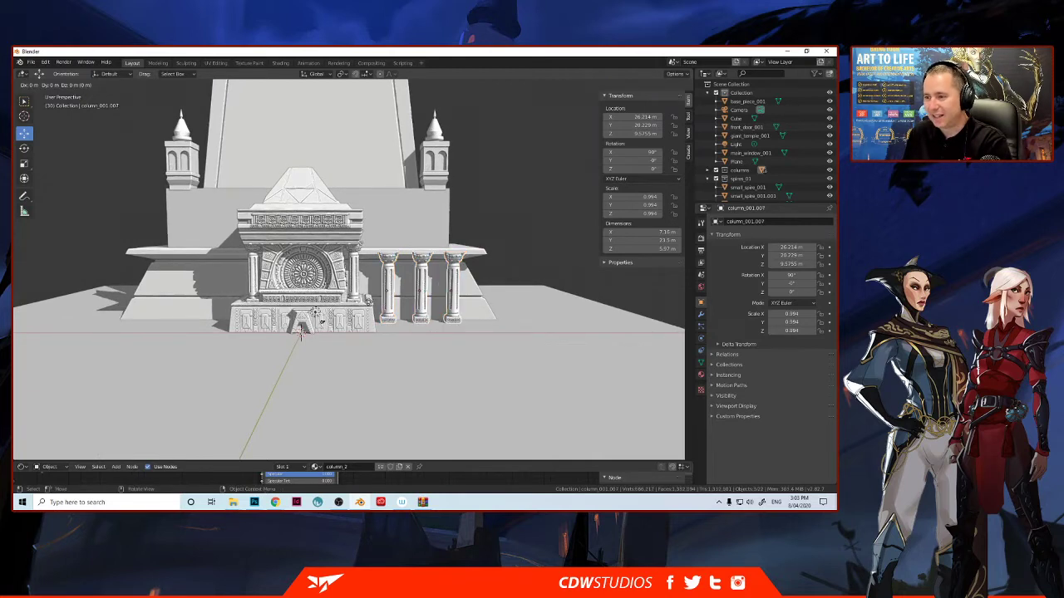
pyautogui.click(400, 310)
pyautogui.hotkey('shift', 'd')
pyautogui.click(400, 311)
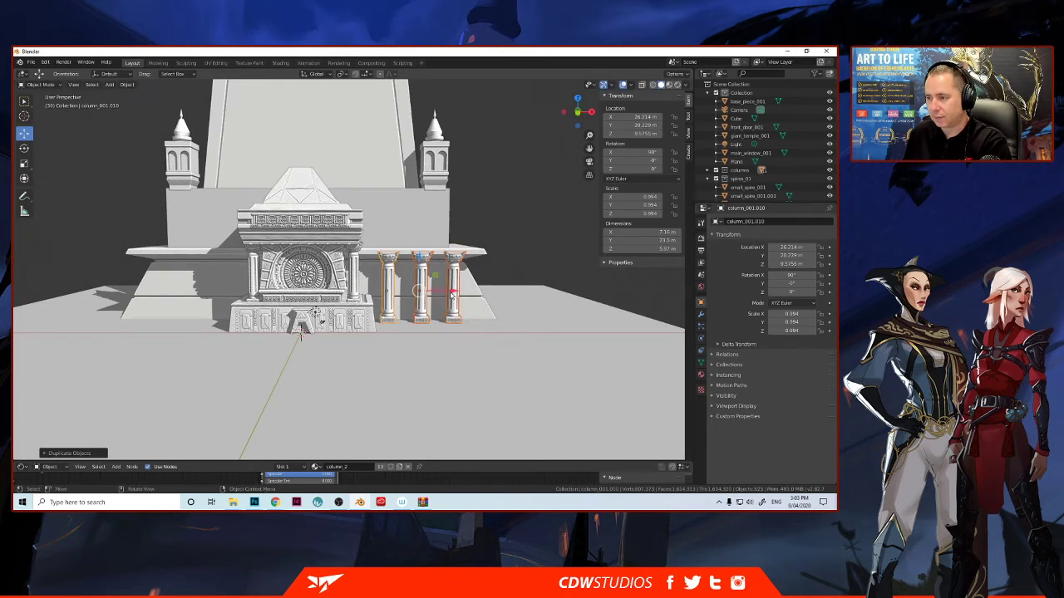
pyautogui.press('g')
pyautogui.press('x')
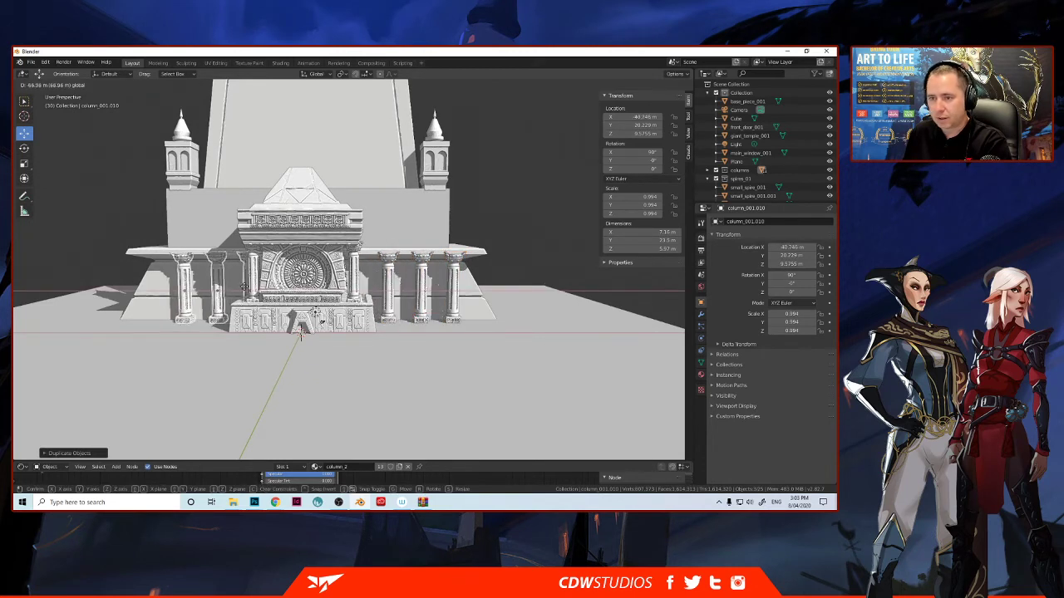
pyautogui.click(231, 288)
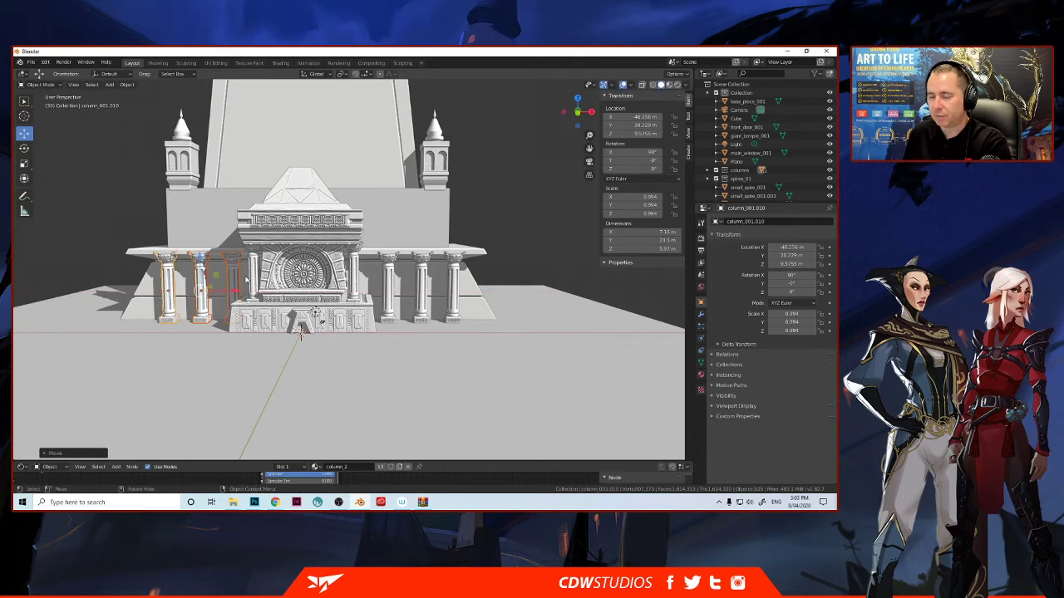
# - In the front view, shift the three copied columns outward until the outermost sits at about X -47.5 m, mirroring the original row
pyautogui.click(577, 125)
pyautogui.click(577, 115)
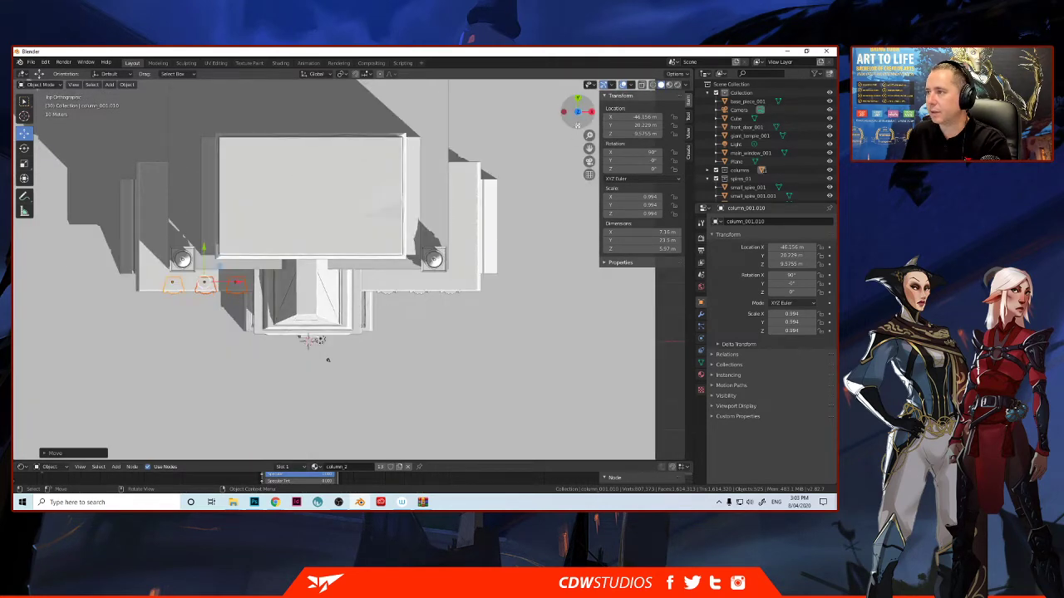
pyautogui.click(577, 124)
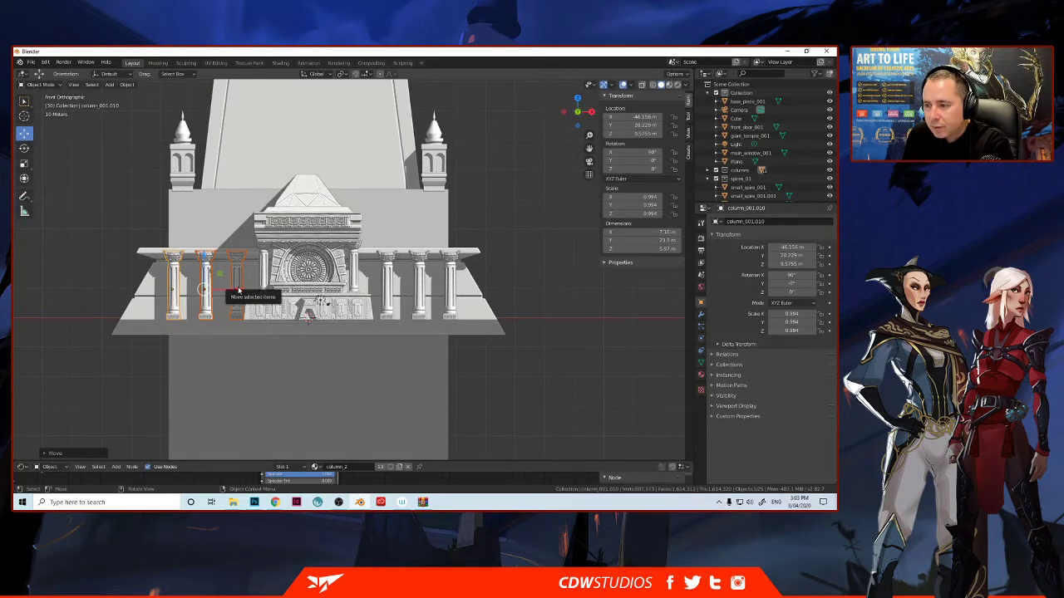
pyautogui.moveTo(239, 291); pyautogui.dragTo(235, 290)
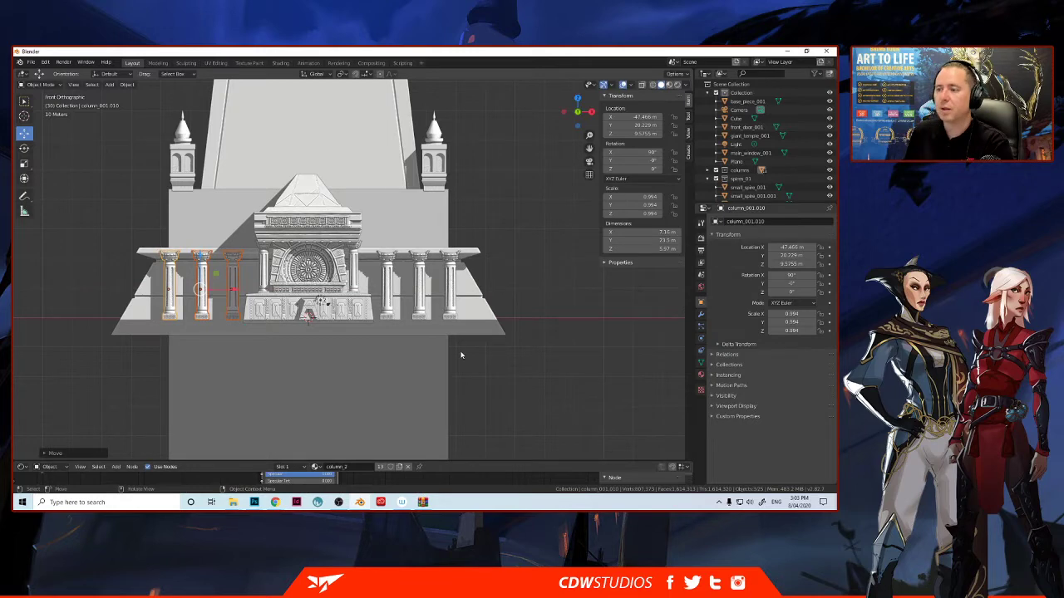
# - Duplicate the outermost column on the positive X side and place the copy above the ledge at about X 47.7 m, Y 23.9 m, Z 30.1 m
pyautogui.moveTo(495, 193); pyautogui.dragTo(449, 245, button='middle')
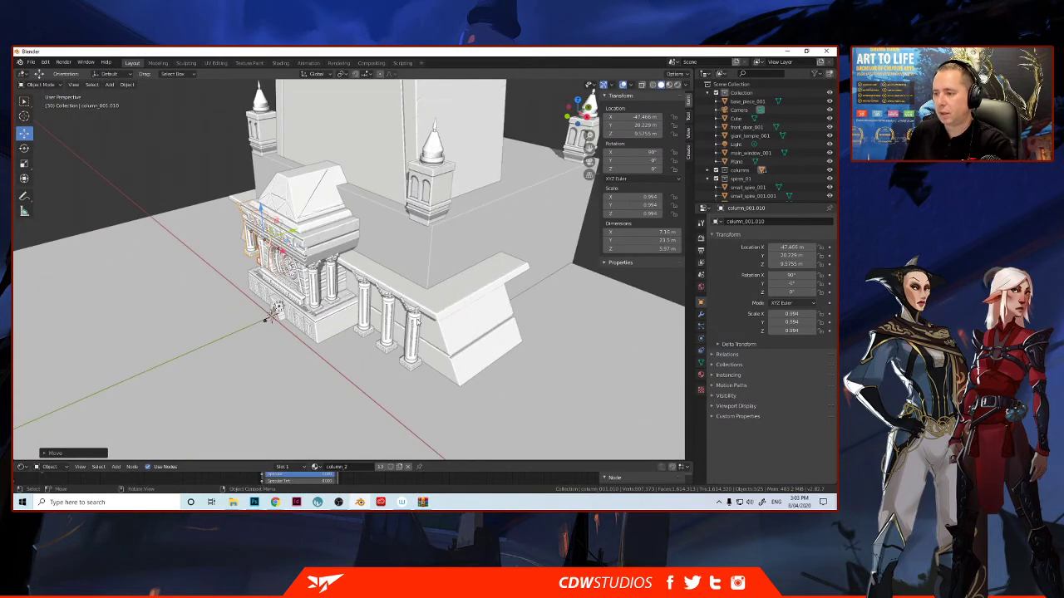
pyautogui.click(412, 330)
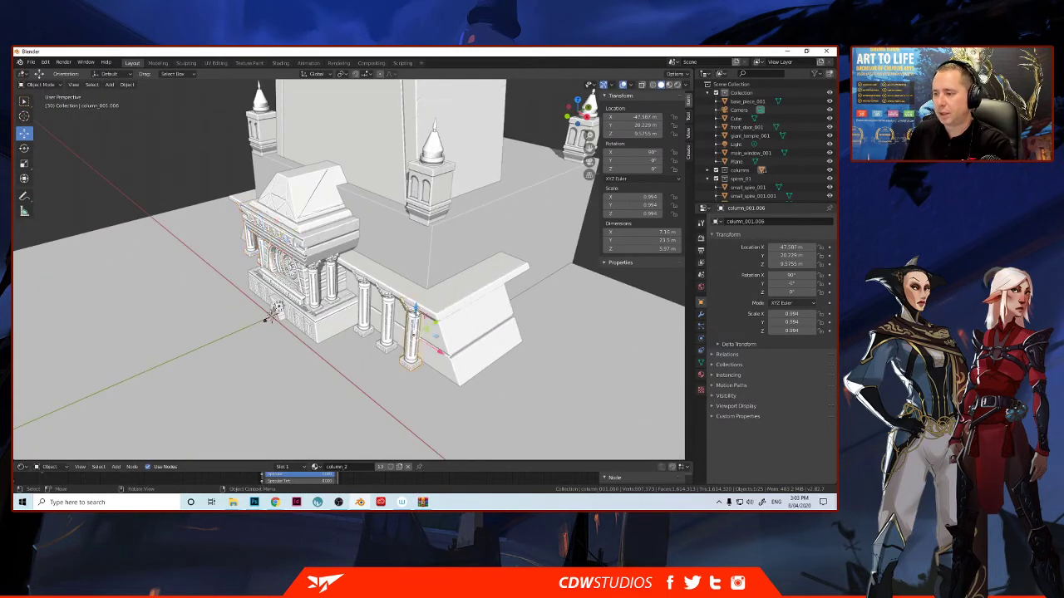
pyautogui.hotkey('shift', 'd')
pyautogui.click(434, 257)
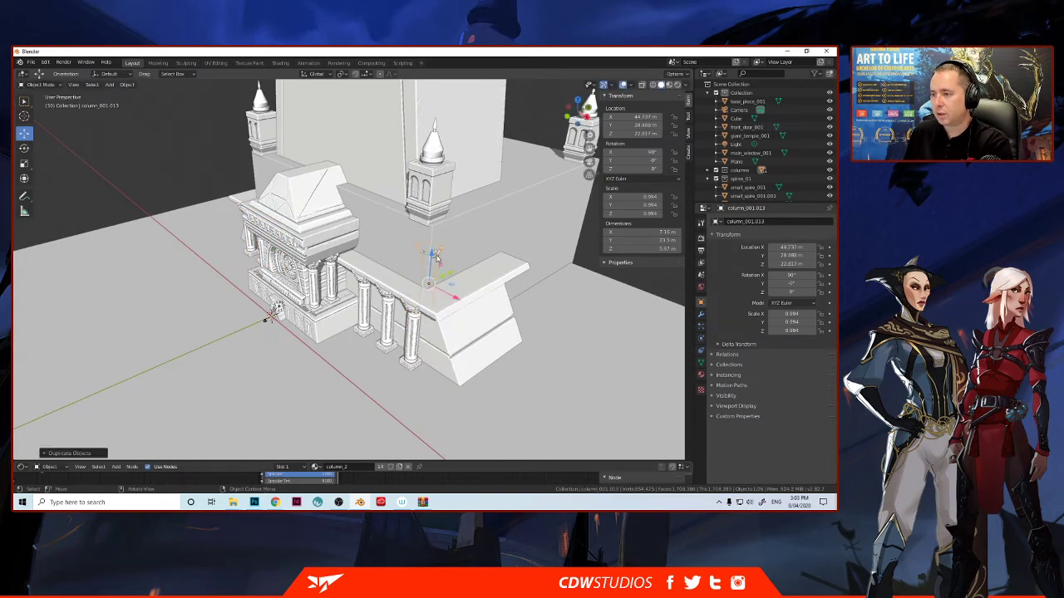
pyautogui.moveTo(431, 264); pyautogui.dragTo(435, 234)
pyautogui.moveTo(436, 235); pyautogui.dragTo(462, 254, button='middle')
pyautogui.moveTo(474, 236); pyautogui.dragTo(492, 245)
pyautogui.moveTo(492, 244); pyautogui.dragTo(402, 304, button='middle')
pyautogui.moveTo(400, 305); pyautogui.dragTo(379, 304)
pyautogui.moveTo(379, 304)
pyautogui.mouseDown(button='middle')
pyautogui.moveTo(393, 284)
pyautogui.moveTo(380, 286)
pyautogui.mouseUp(button='middle')
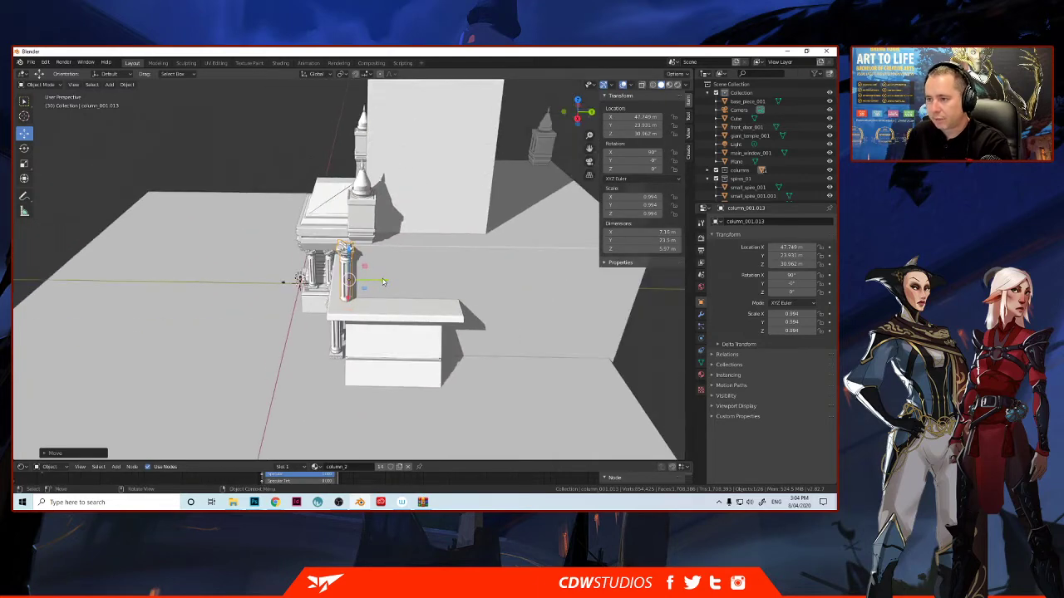
# - Fine-tune the upper column under the corner spire to about X 46.8 m, Y 24.6 m and Z 33.6 m, lifting its foot onto the ledge
pyautogui.scroll(3, 382, 281)
pyautogui.moveTo(383, 302)
pyautogui.mouseDown()
pyautogui.moveTo(361, 297)
pyautogui.moveTo(376, 300)
pyautogui.mouseUp()
pyautogui.moveTo(376, 300); pyautogui.dragTo(363, 353, button='middle')
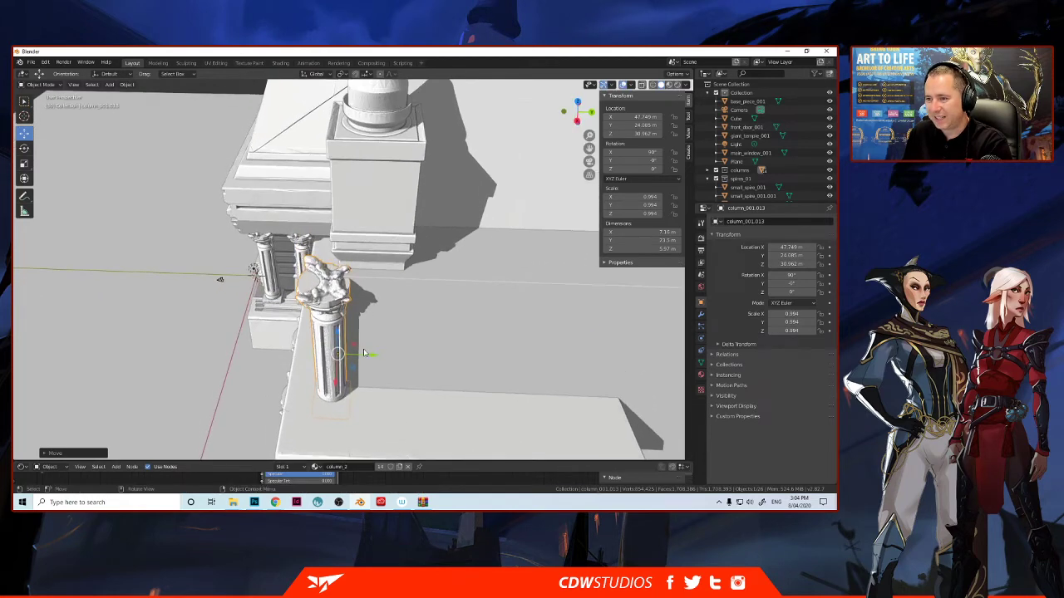
pyautogui.press('g')
pyautogui.click(373, 356)
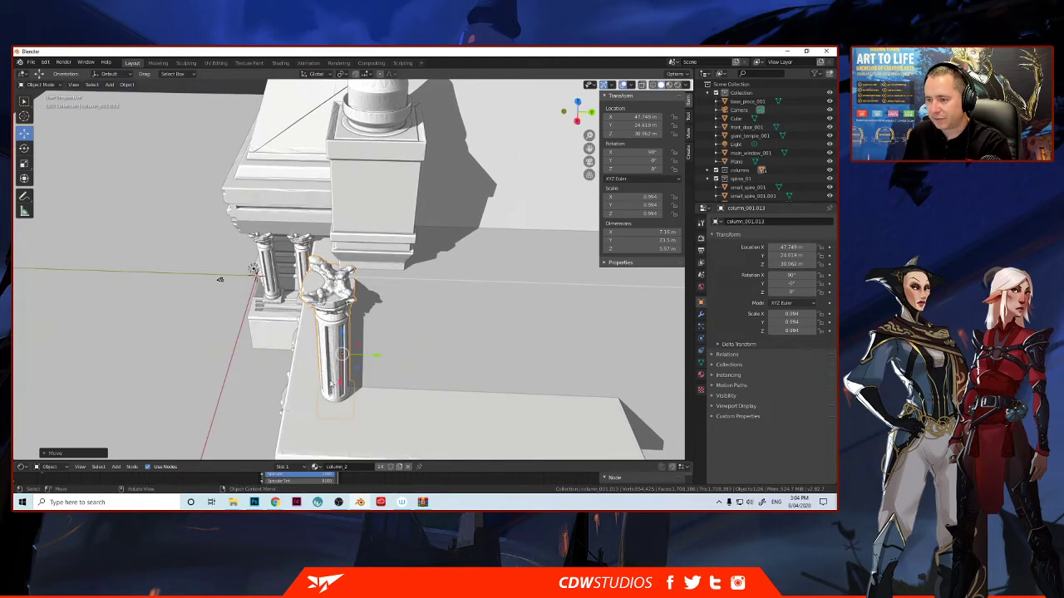
pyautogui.moveTo(340, 386); pyautogui.dragTo(345, 374)
pyautogui.click(343, 372)
pyautogui.moveTo(343, 372); pyautogui.dragTo(388, 312, button='middle')
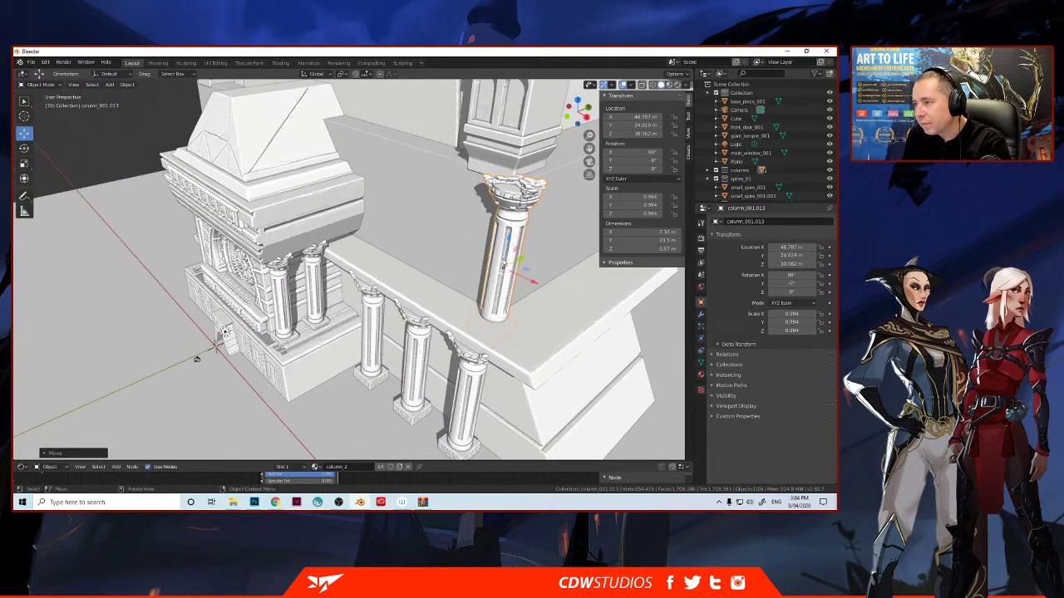
pyautogui.moveTo(509, 240); pyautogui.dragTo(502, 227)
pyautogui.moveTo(503, 227); pyautogui.dragTo(345, 173, button='middle')
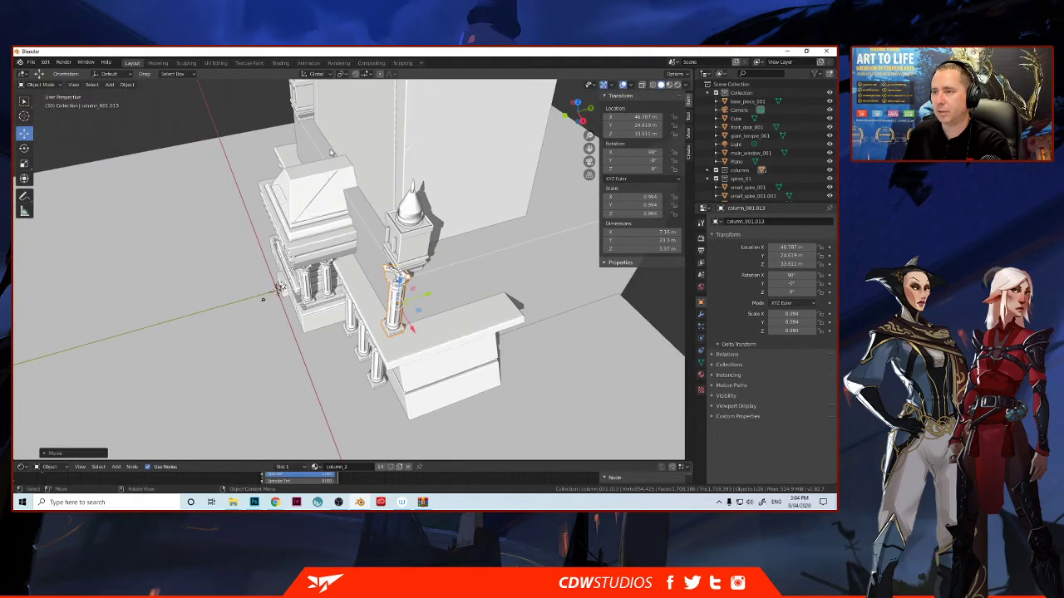
# - Select both front corner spires and move them back along Y to about 29.1 m
pyautogui.click(306, 110)
pyautogui.hotkey('shift', 'd')
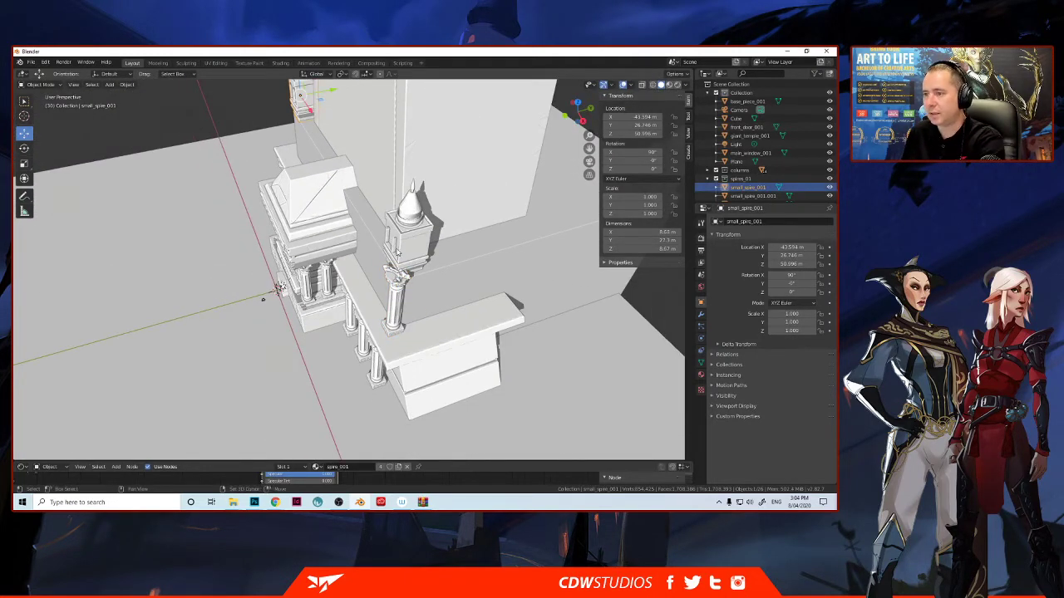
pyautogui.click(342, 173)
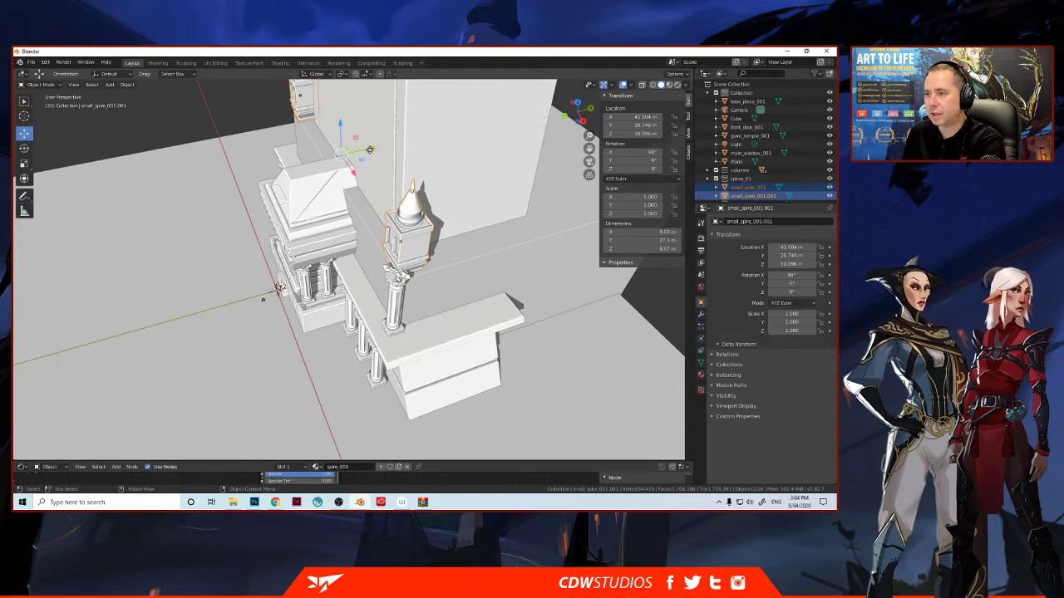
pyautogui.moveTo(368, 152); pyautogui.dragTo(374, 149)
pyautogui.click(375, 150)
pyautogui.scroll(5, 375, 150)
pyautogui.moveTo(375, 149); pyautogui.dragTo(416, 241, button='middle')
pyautogui.scroll(-5, 249, 203)
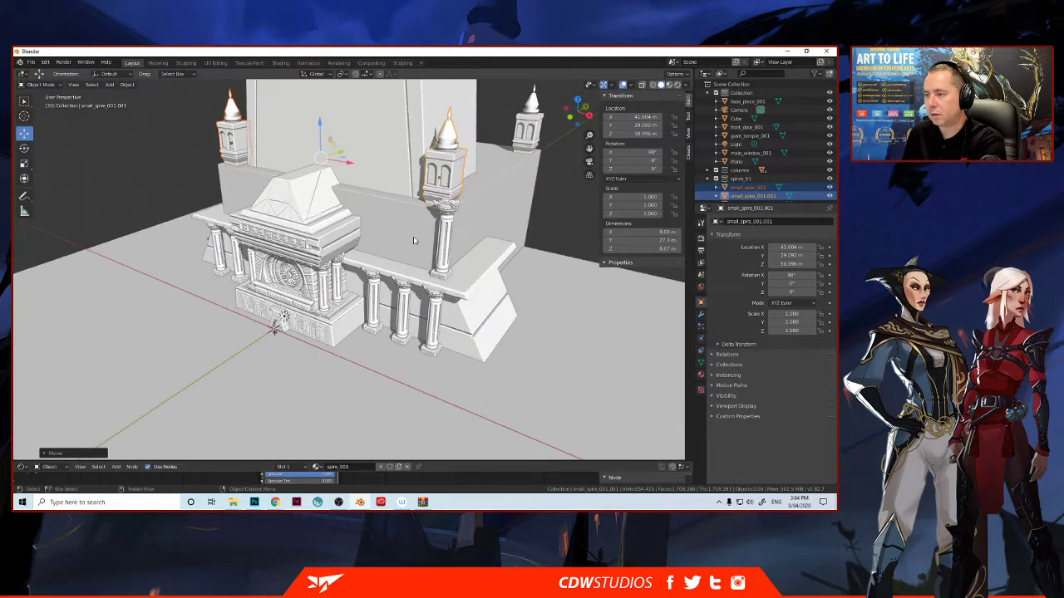
# - Scale the upper column down to about 0.9 and lower it to about Z 32.8 m so it stands on the ledge
pyautogui.scroll(3, 416, 247)
pyautogui.click(499, 238)
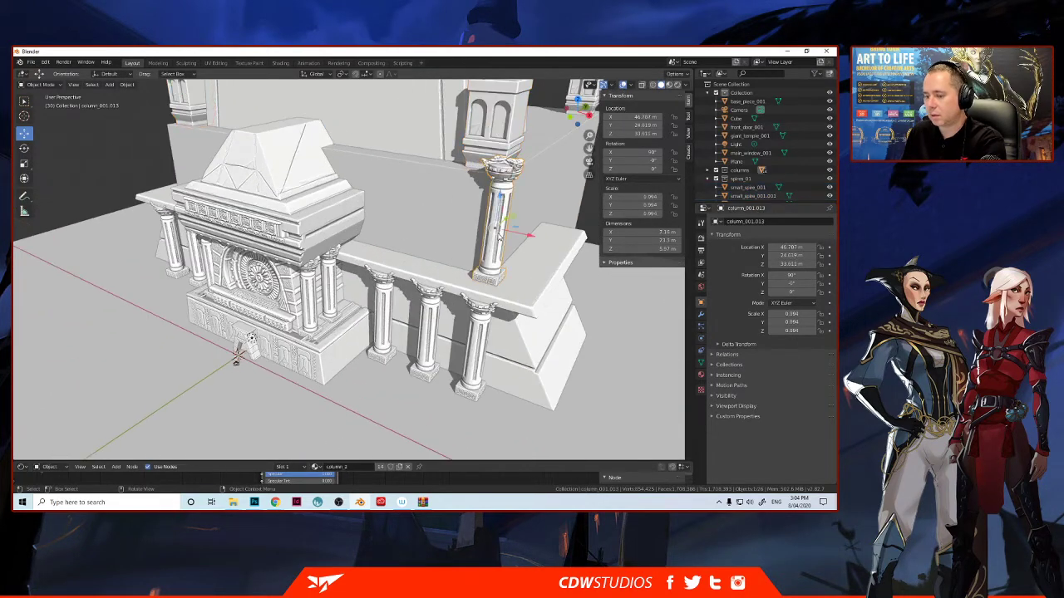
pyautogui.press('s')
pyautogui.click(552, 230)
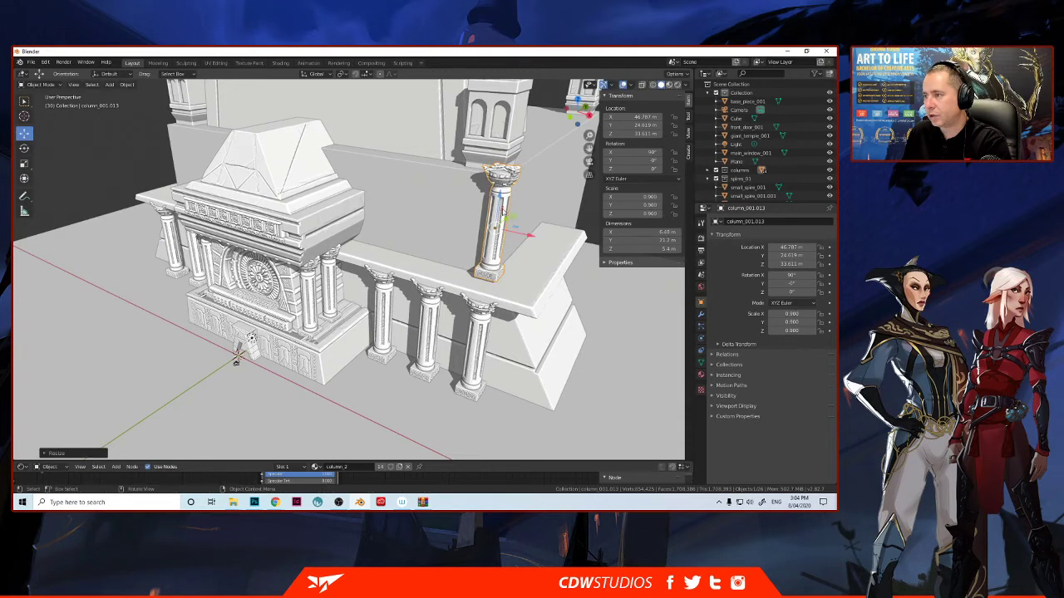
pyautogui.press('g')
pyautogui.press('z')
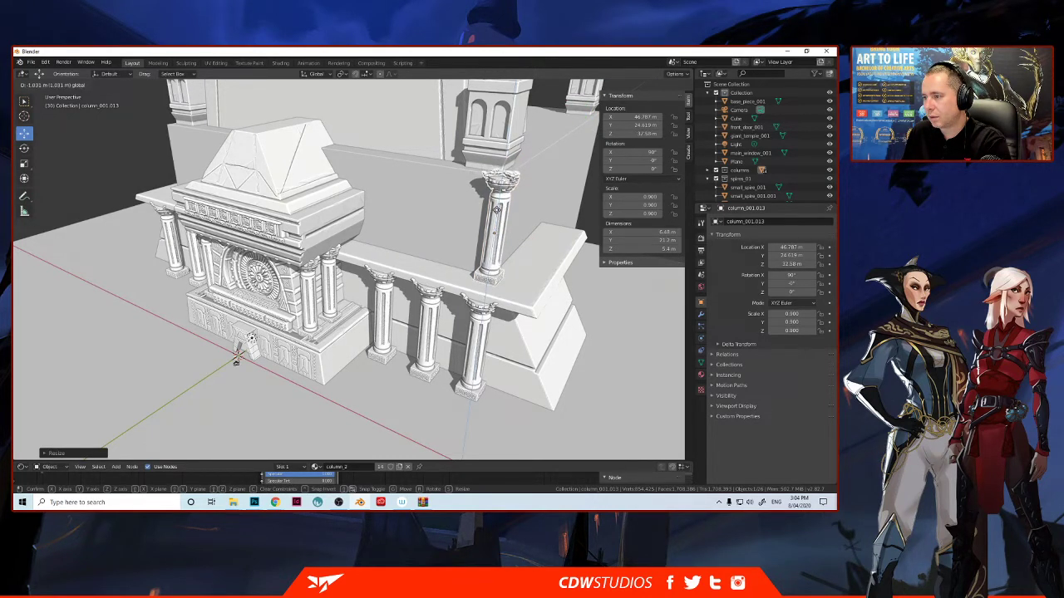
pyautogui.click(498, 212)
pyautogui.moveTo(498, 212); pyautogui.dragTo(517, 244, button='middle')
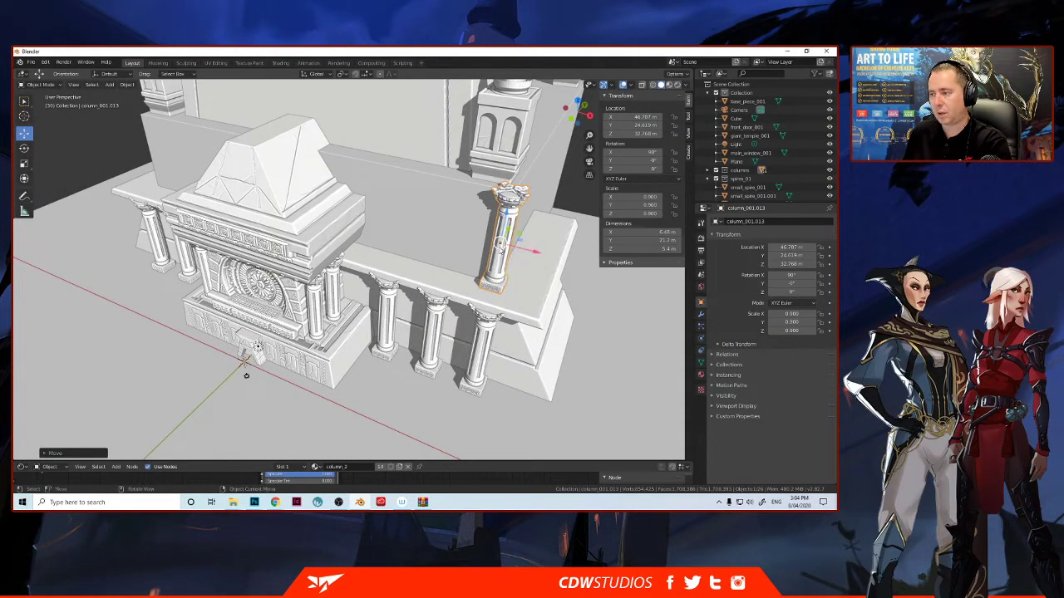
# - Duplicate the upper column and move the copy along X to the opposite end of the ledge, at about X -47.2 m
pyautogui.hotkey('shift', 'd')
pyautogui.rightClick(515, 250)
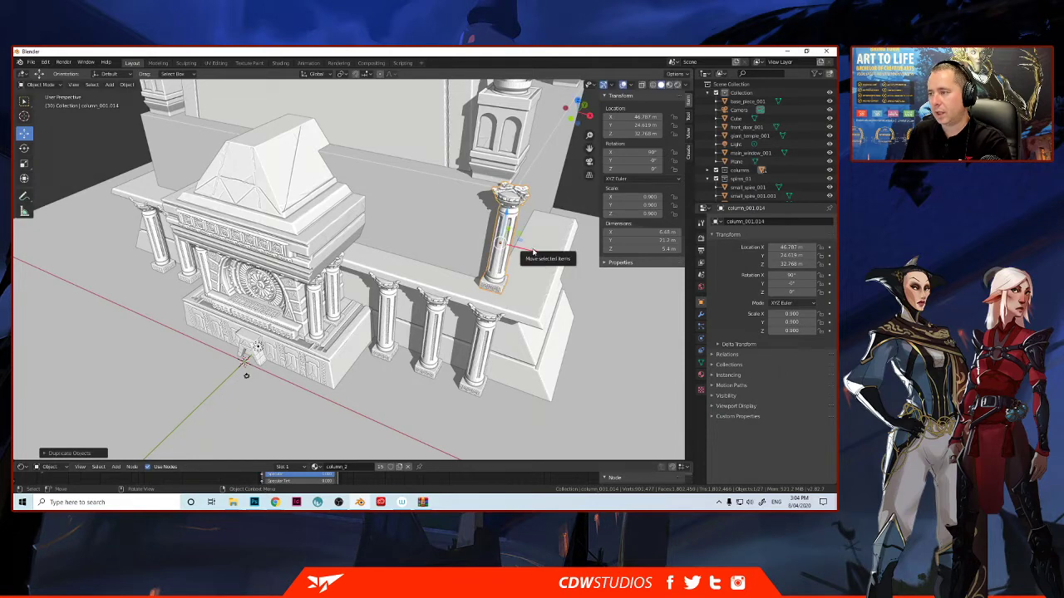
pyautogui.moveTo(533, 252); pyautogui.dragTo(179, 189)
pyautogui.moveTo(180, 189); pyautogui.dragTo(352, 225, button='middle')
pyautogui.moveTo(328, 224); pyautogui.dragTo(310, 225)
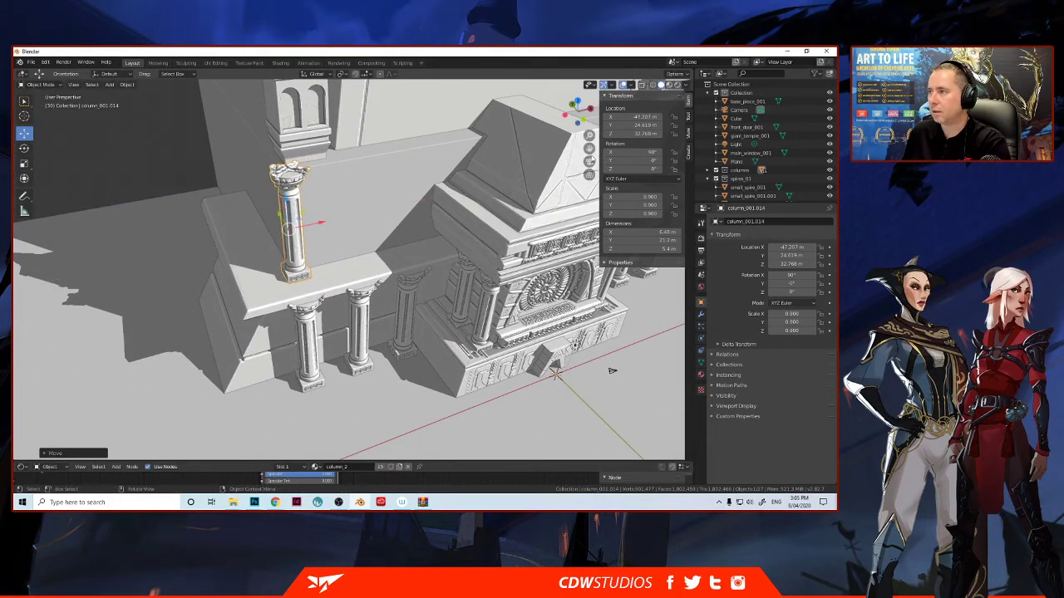
# - In the front view, align the copied upper column with the building's corner at about X -47.7 m and deselect it
pyautogui.click(578, 123)
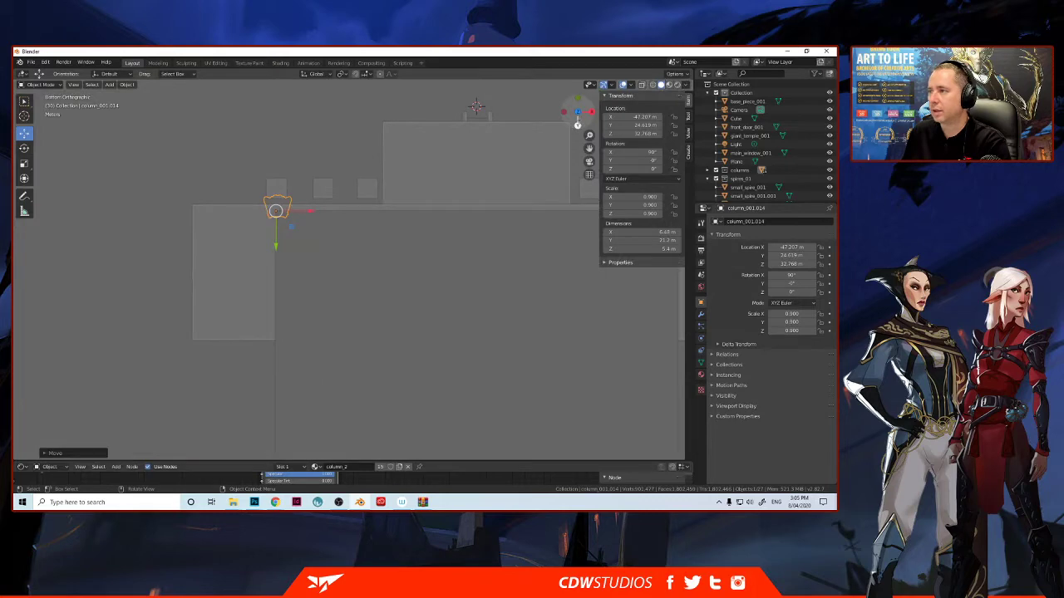
pyautogui.click(577, 102)
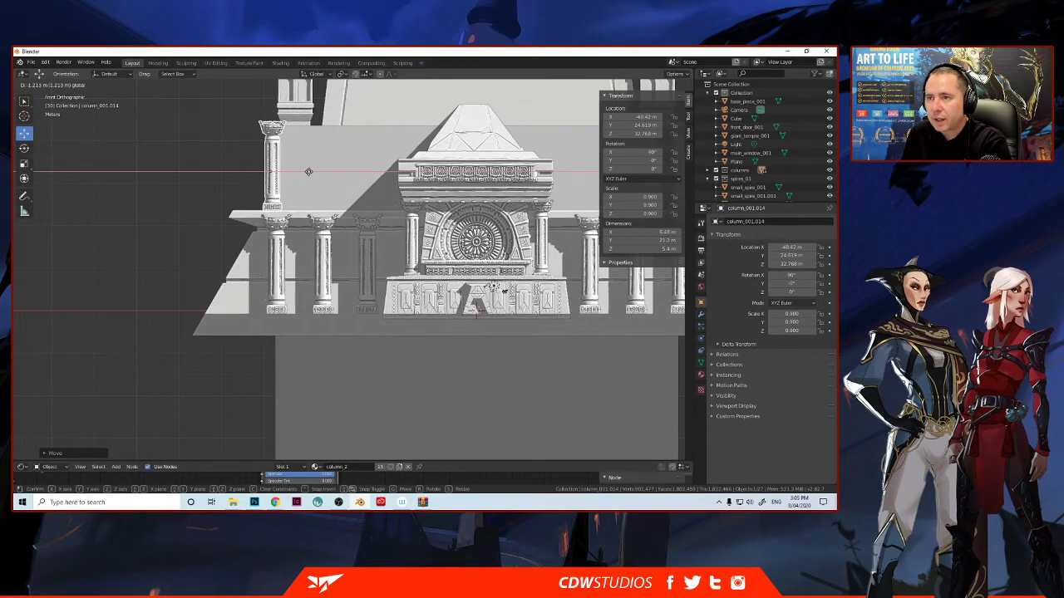
pyautogui.press('space')
pyautogui.moveTo(502, 292); pyautogui.dragTo(390, 374, button='middle')
pyautogui.scroll(-4, 339, 358)
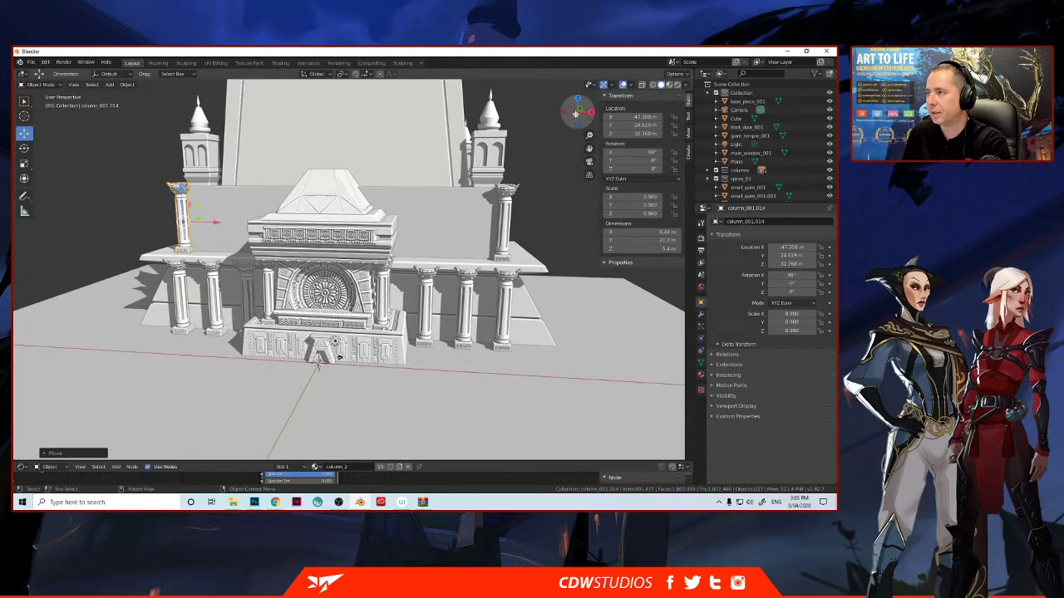
pyautogui.click(566, 111)
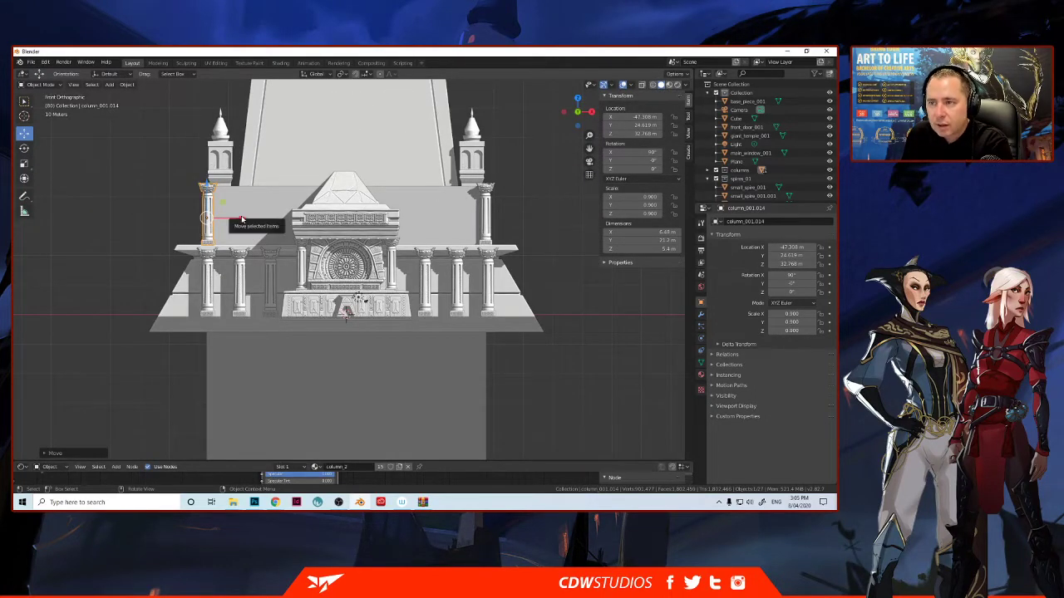
pyautogui.moveTo(242, 218); pyautogui.dragTo(242, 216)
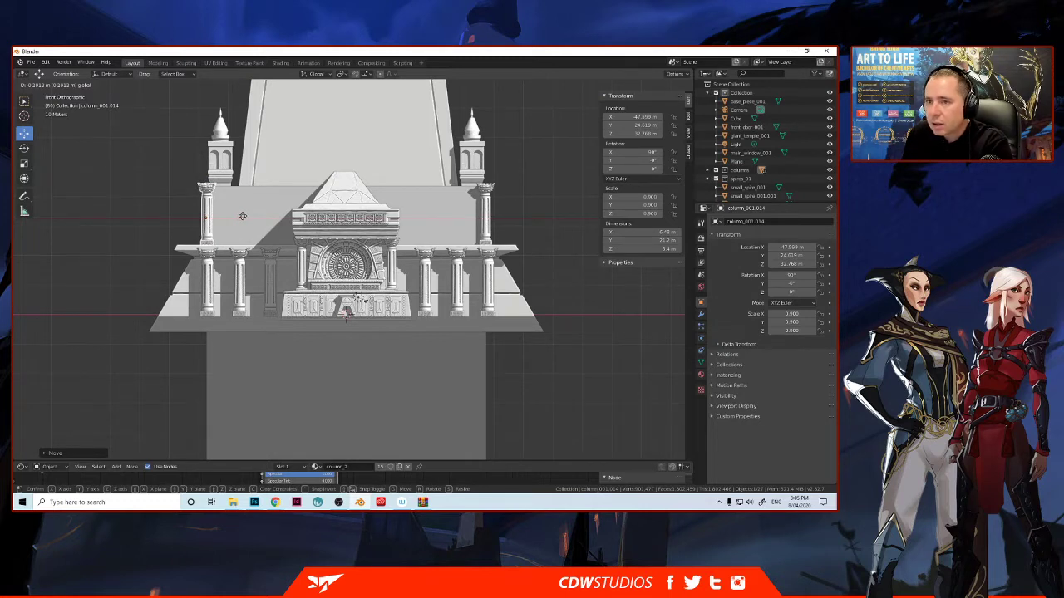
pyautogui.moveTo(242, 216); pyautogui.dragTo(237, 216)
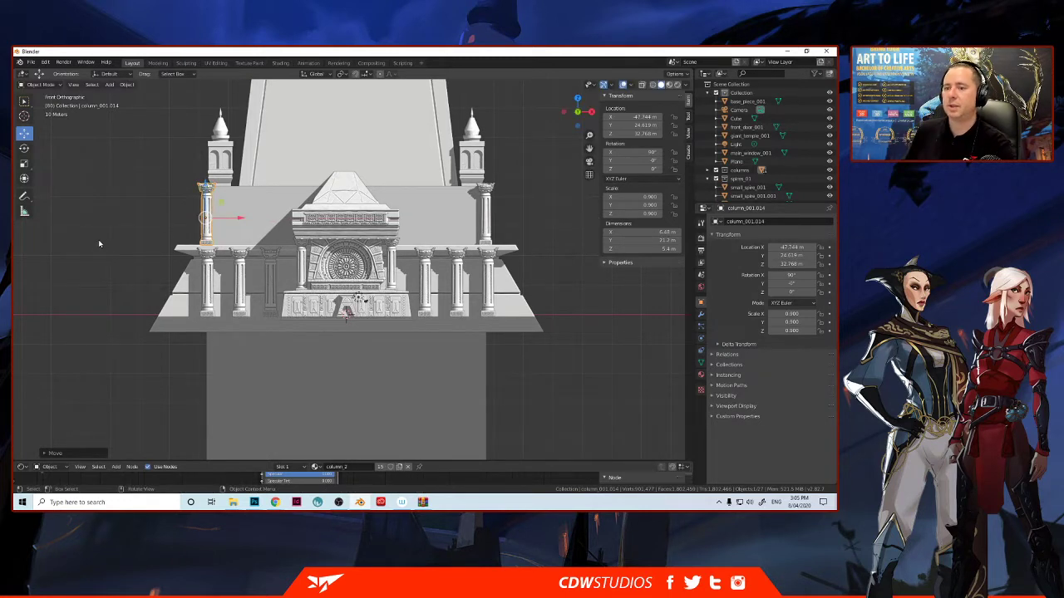
pyautogui.click(100, 228)
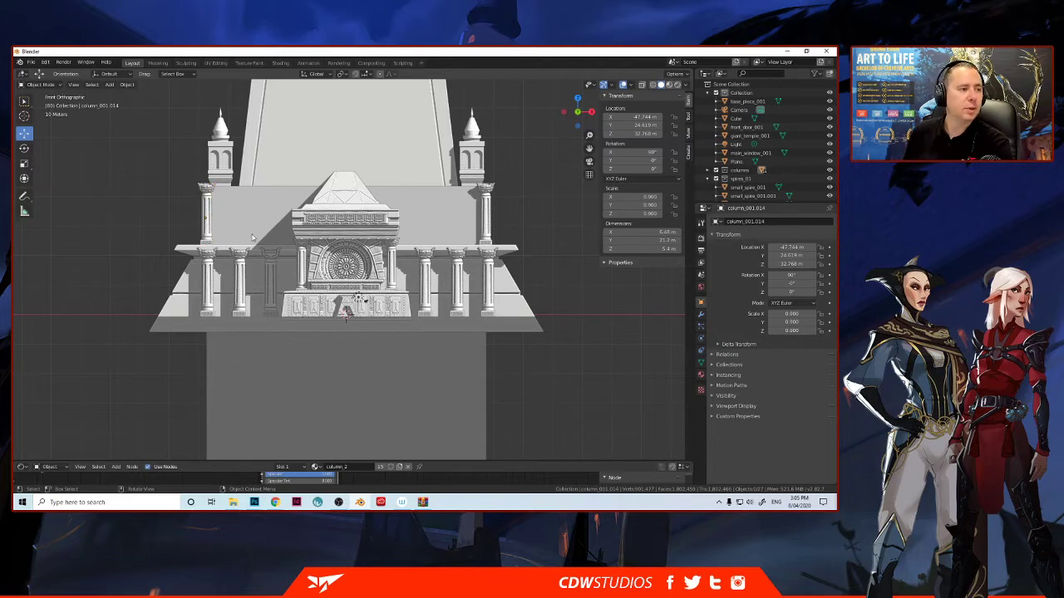
# - Scale the ground plane up uniformly to about 343.5, making it about 687 m square around the temple
pyautogui.moveTo(346, 312); pyautogui.dragTo(295, 237, button='middle')
pyautogui.click(296, 369)
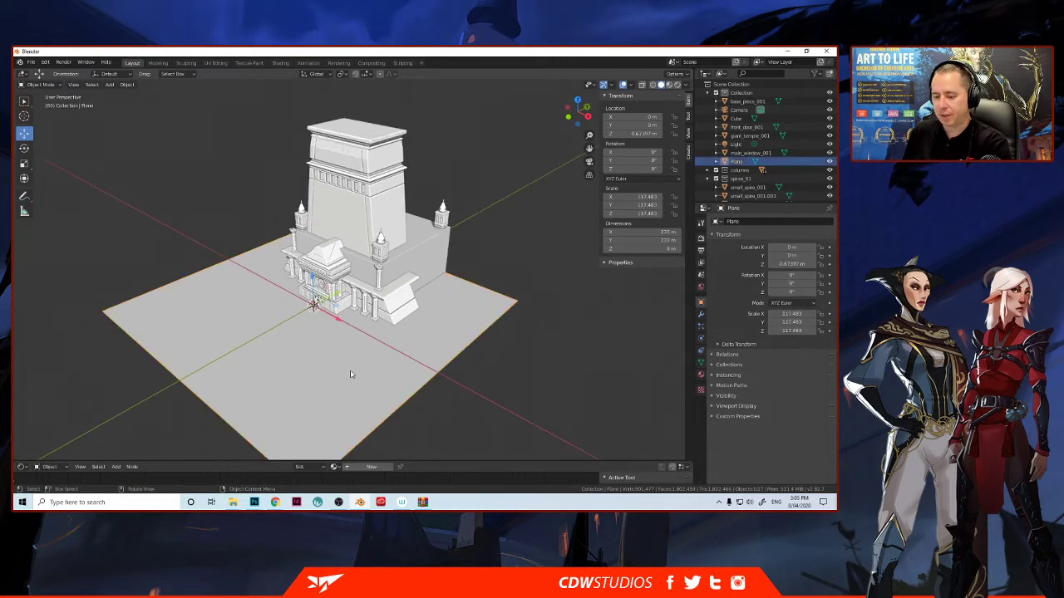
pyautogui.press('s')
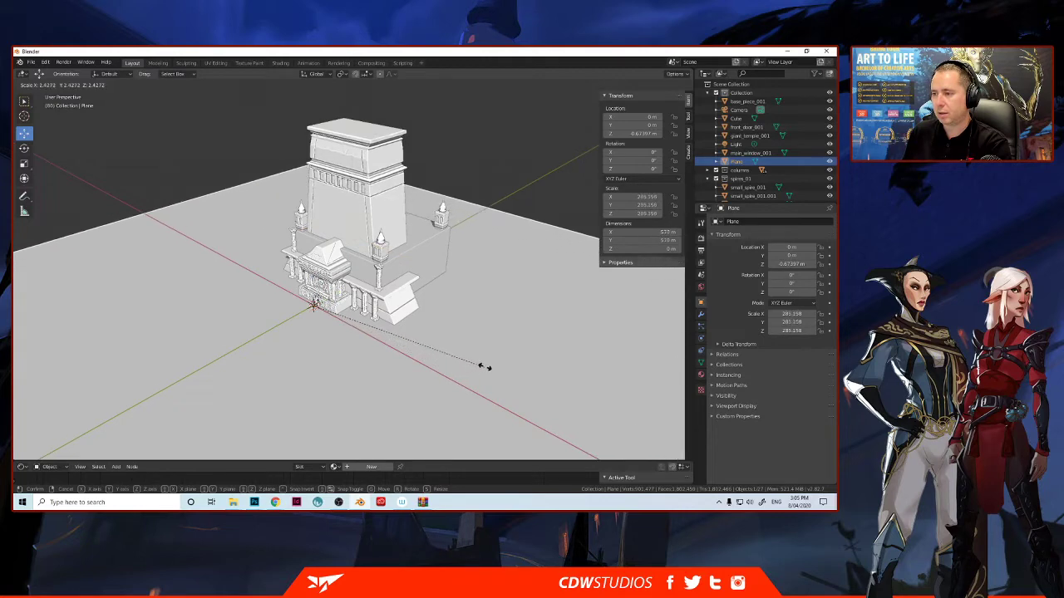
pyautogui.click(522, 369)
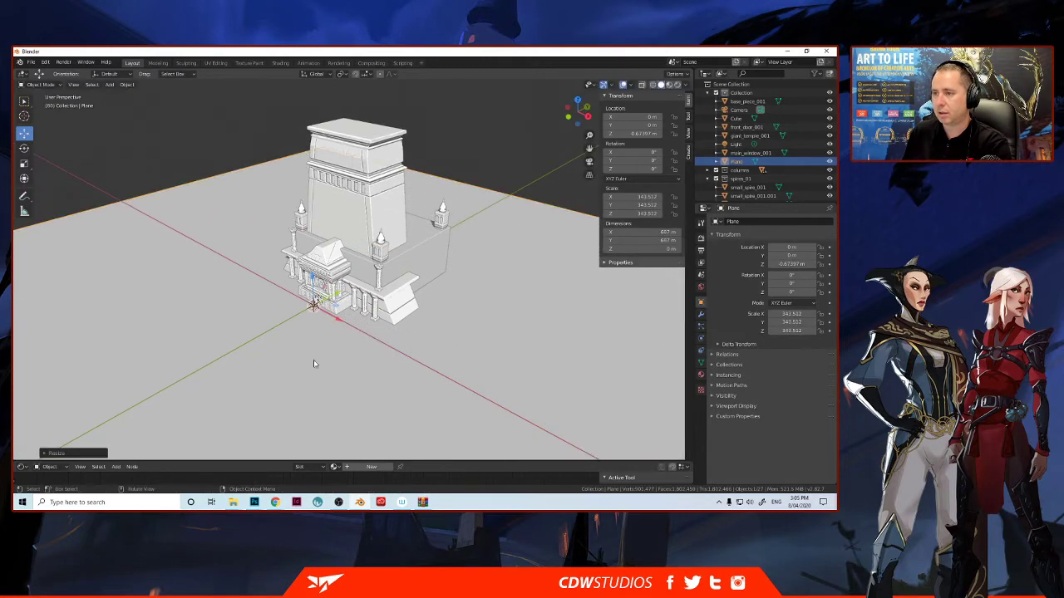
pyautogui.scroll(1, 255, 356)
pyautogui.moveTo(255, 356)
pyautogui.mouseDown(button='middle')
pyautogui.moveTo(295, 324)
pyautogui.moveTo(285, 327)
pyautogui.moveTo(309, 334)
pyautogui.moveTo(200, 344)
pyautogui.moveTo(92, 325)
pyautogui.moveTo(265, 333)
pyautogui.moveTo(318, 324)
pyautogui.moveTo(257, 325)
pyautogui.moveTo(301, 323)
pyautogui.moveTo(209, 347)
pyautogui.moveTo(314, 334)
pyautogui.moveTo(229, 342)
pyautogui.moveTo(269, 337)
pyautogui.moveTo(237, 356)
pyautogui.moveTo(256, 349)
pyautogui.moveTo(209, 351)
pyautogui.moveTo(247, 350)
pyautogui.mouseUp(button='middle')
pyautogui.scroll(2, 279, 331)
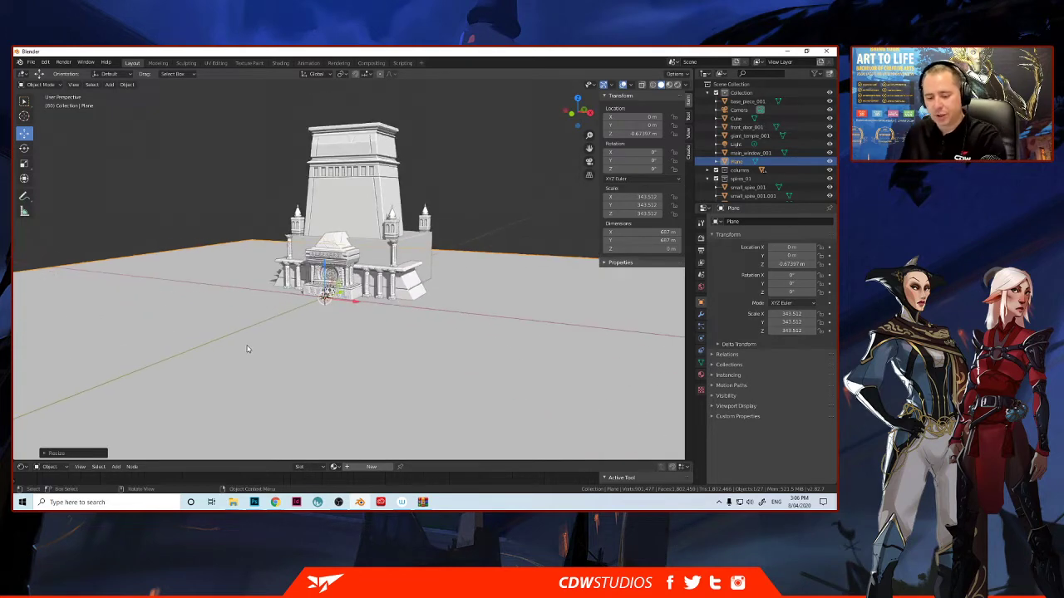
# - Start saving the scene as a new file and browse to Twitch Stream 2020\Demo 1 on the E: drive
pyautogui.click(31, 62)
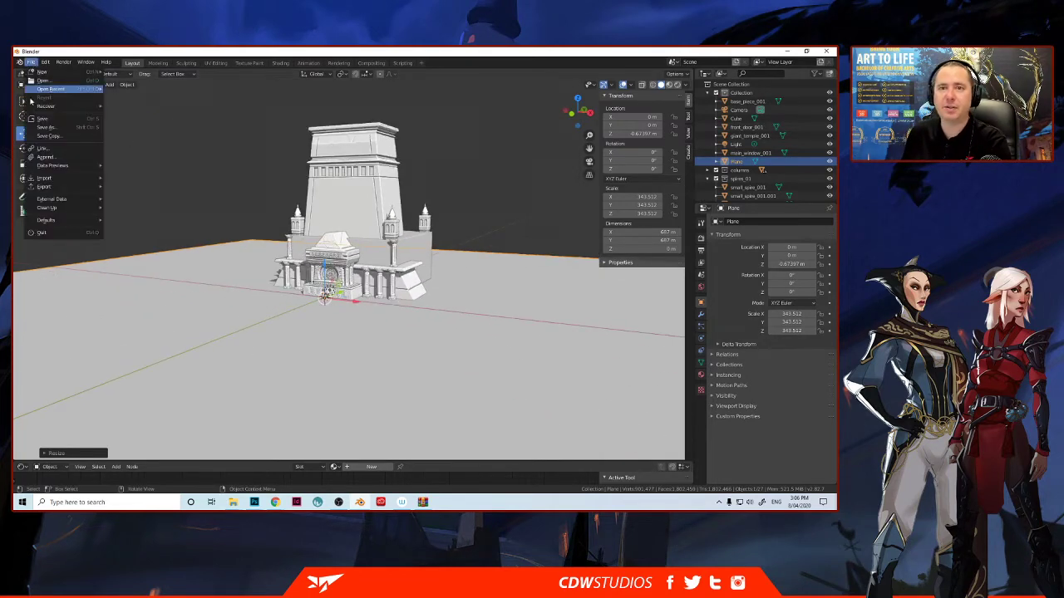
pyautogui.click(58, 130)
pyautogui.click(447, 168)
pyautogui.click(343, 169)
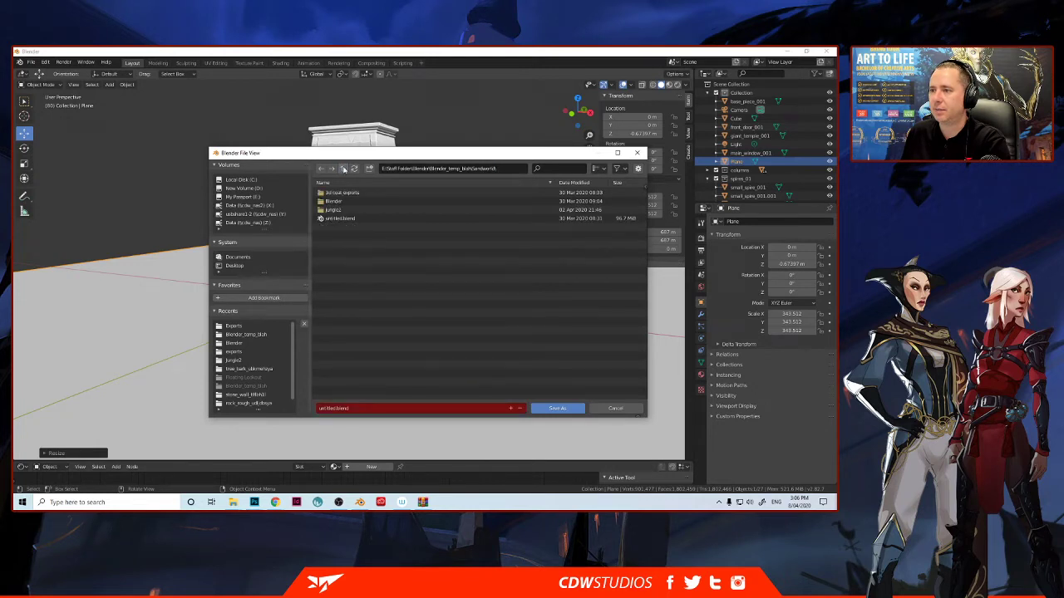
pyautogui.click(343, 169)
pyautogui.click(344, 169)
pyautogui.click(343, 169)
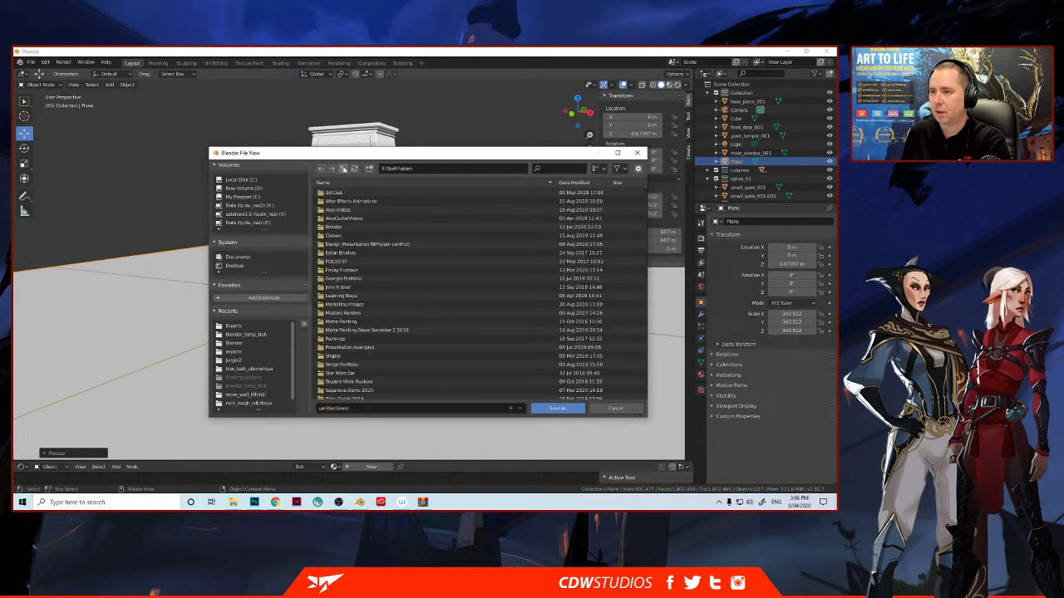
pyautogui.scroll(-2, 349, 299)
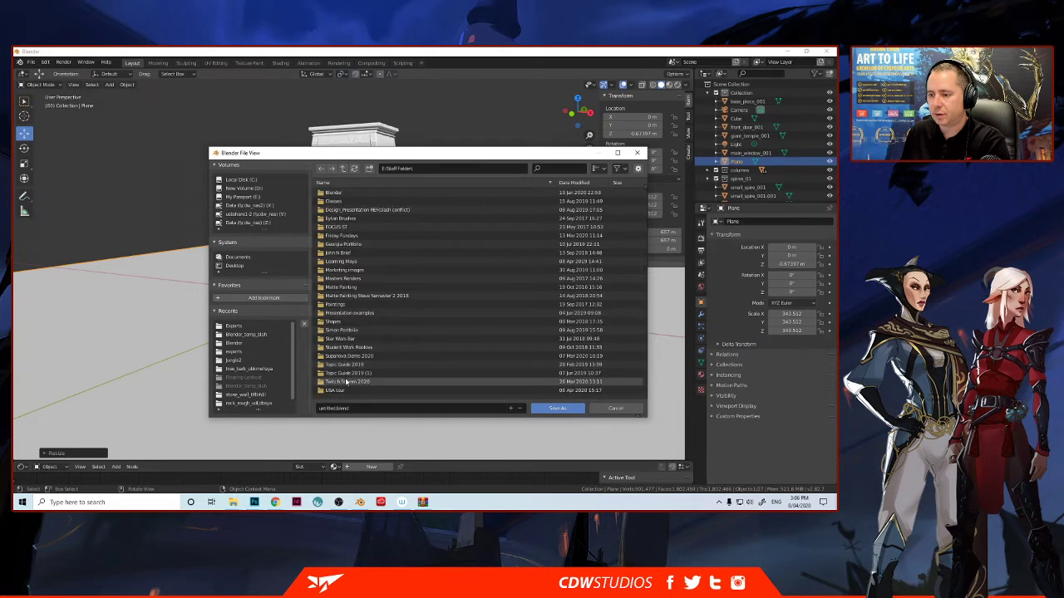
pyautogui.doubleClick(347, 382)
pyautogui.doubleClick(332, 193)
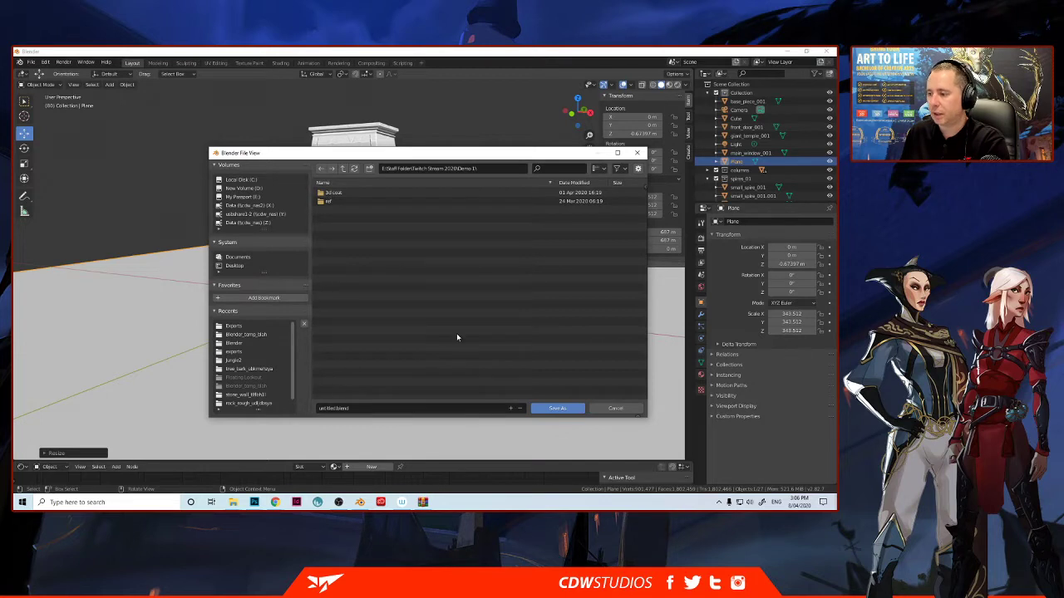
# - Create a folder named Blender inside the E: drive's Demo 1 folder and open it
pyautogui.rightClick(403, 306)
pyautogui.click(366, 368)
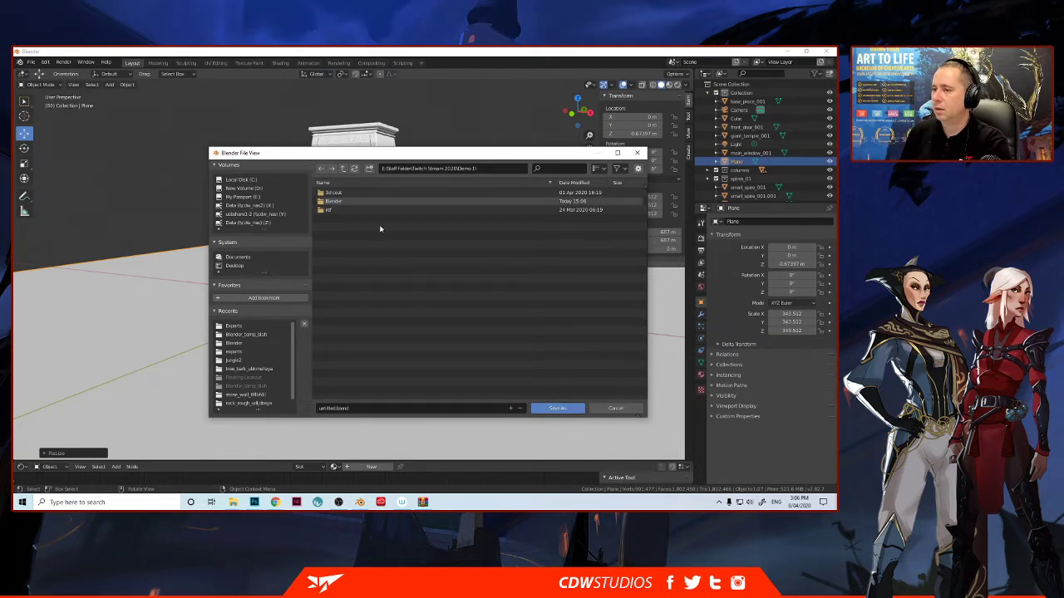
pyautogui.doubleClick(337, 201)
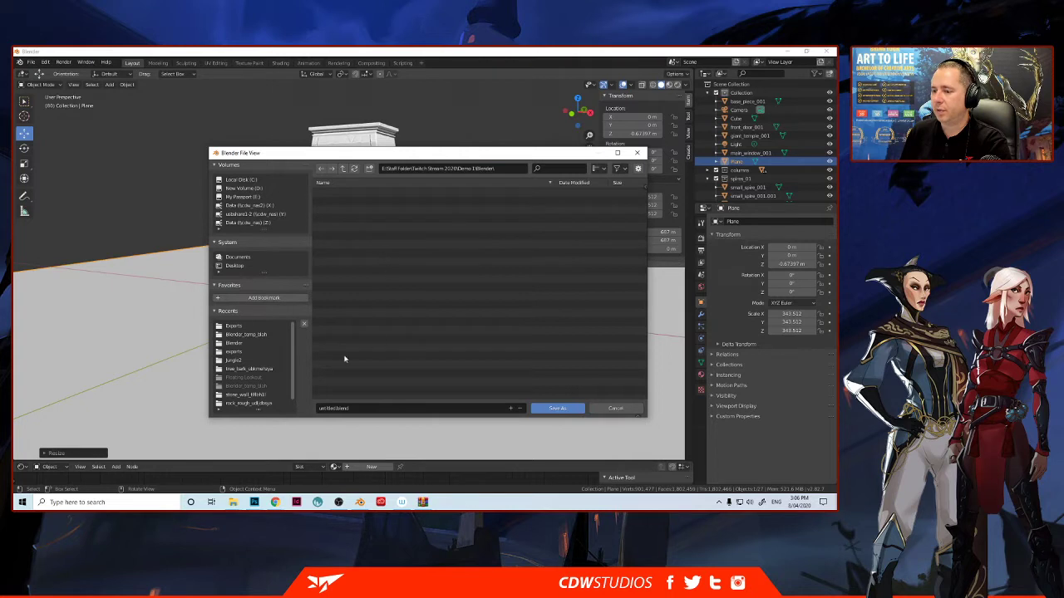
# - Set the file name to demo_001.blend
pyautogui.click(340, 408)
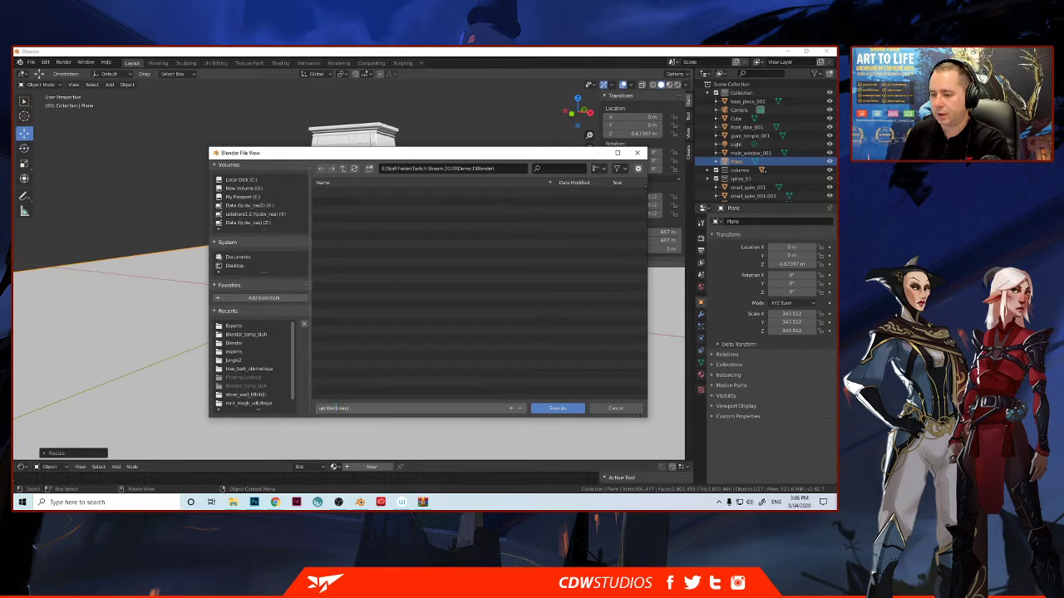
pyautogui.doubleClick(325, 408)
pyautogui.write('cas')
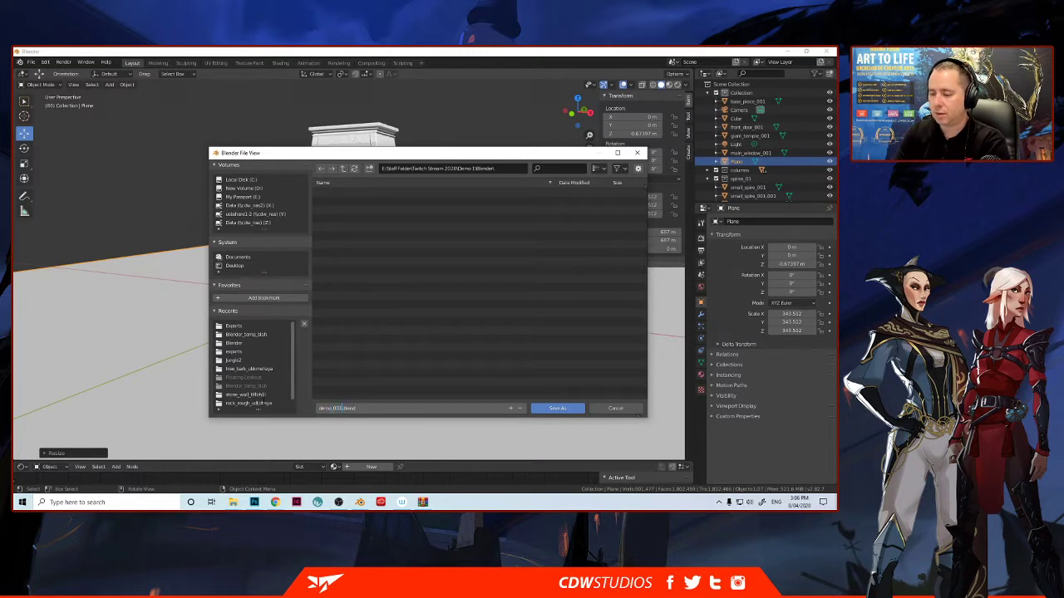
pyautogui.press('Return')
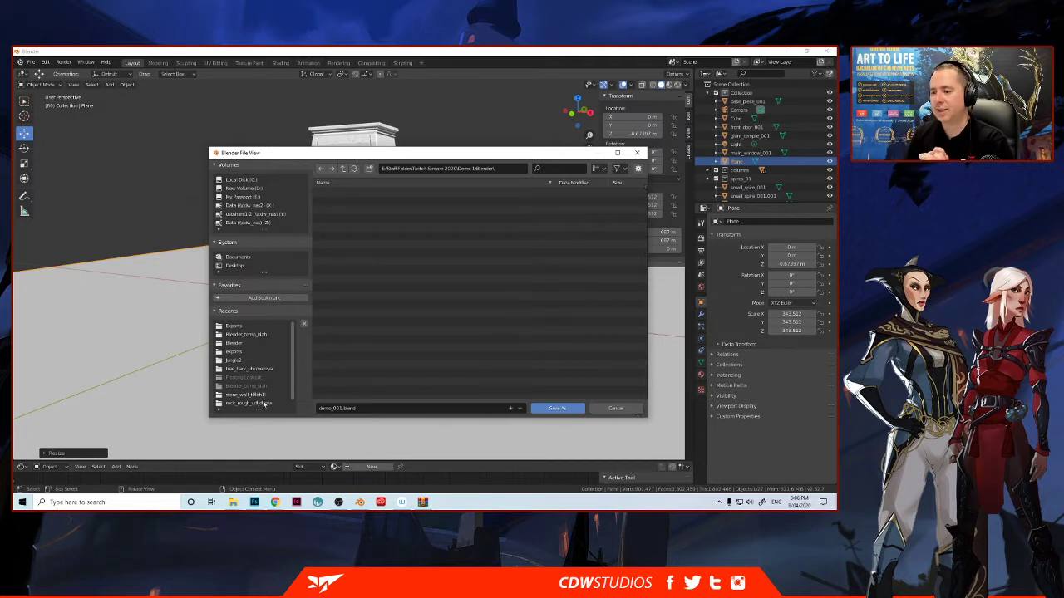
pyautogui.click(263, 403)
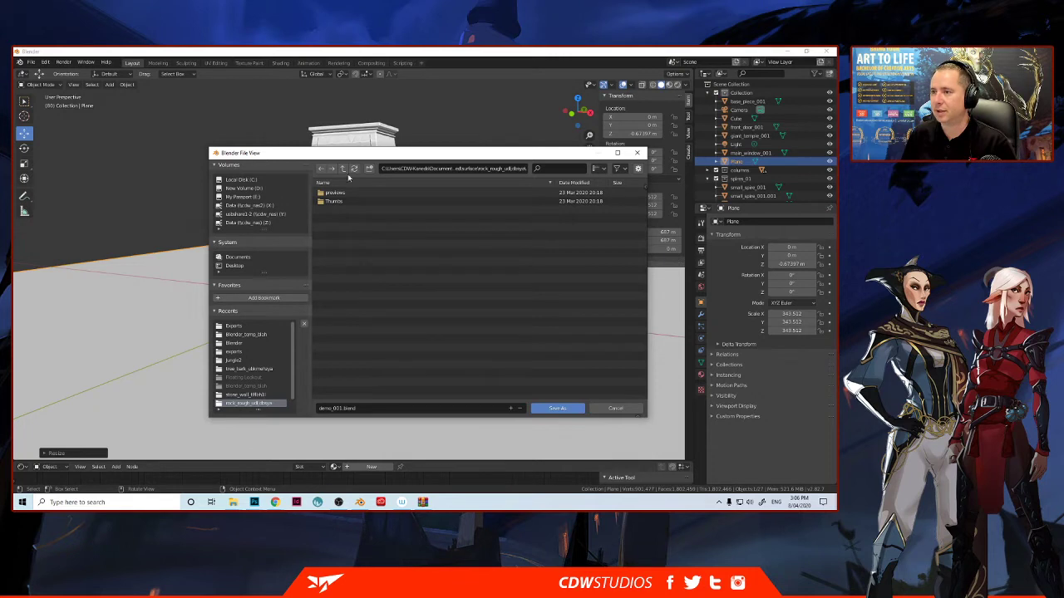
pyautogui.click(341, 169)
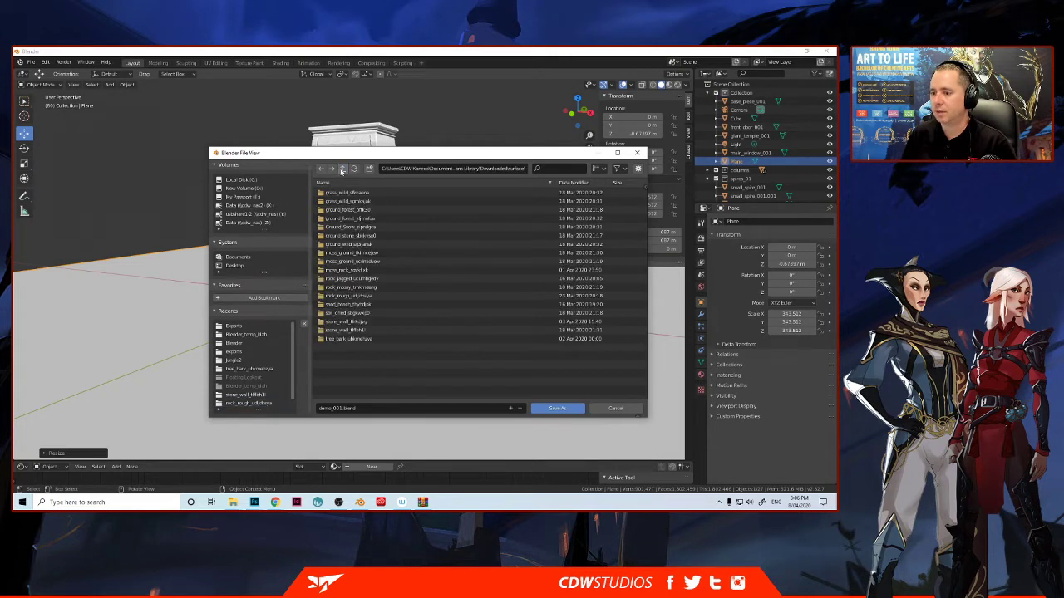
pyautogui.click(341, 169)
pyautogui.click(341, 169)
pyautogui.click(341, 169)
pyautogui.click(341, 169)
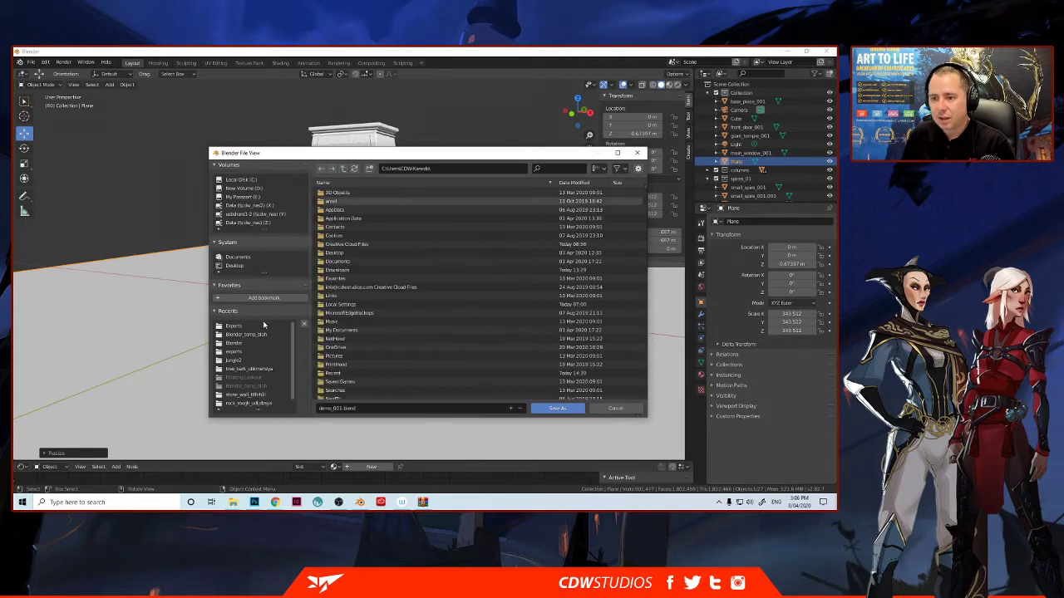
# - Browse to the Twitch Stream 2020\Demo 1\3d coat folder on the Z: network drive as the save location
pyautogui.click(247, 334)
pyautogui.click(342, 170)
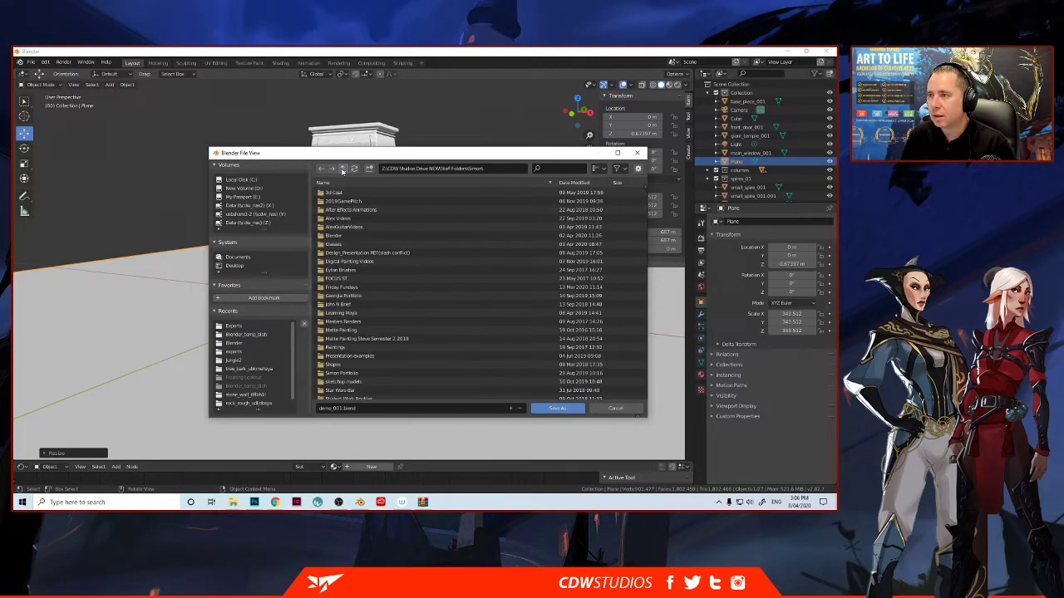
pyautogui.scroll(-3, 341, 280)
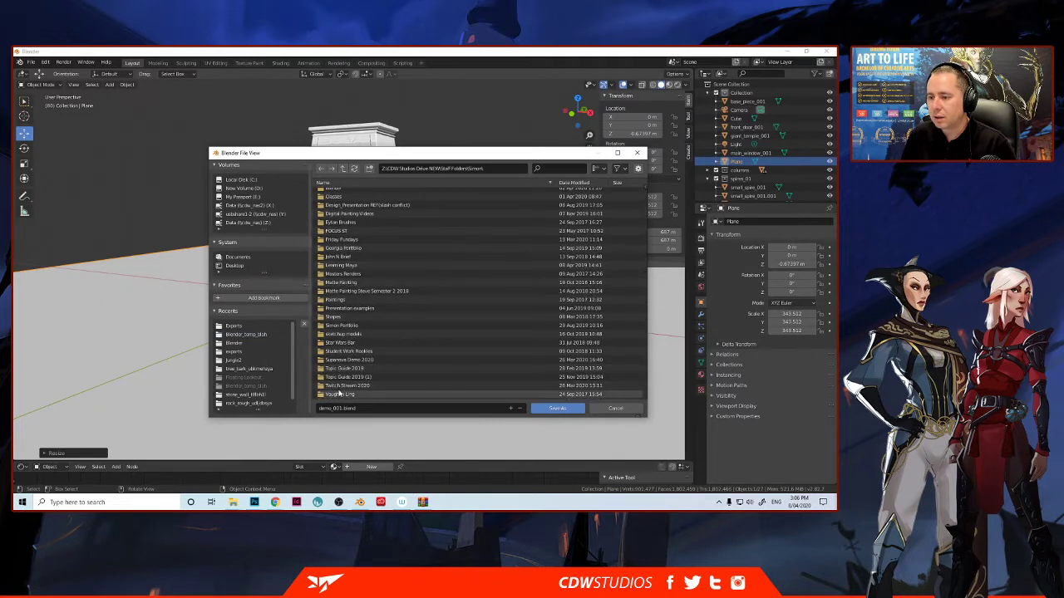
pyautogui.doubleClick(339, 387)
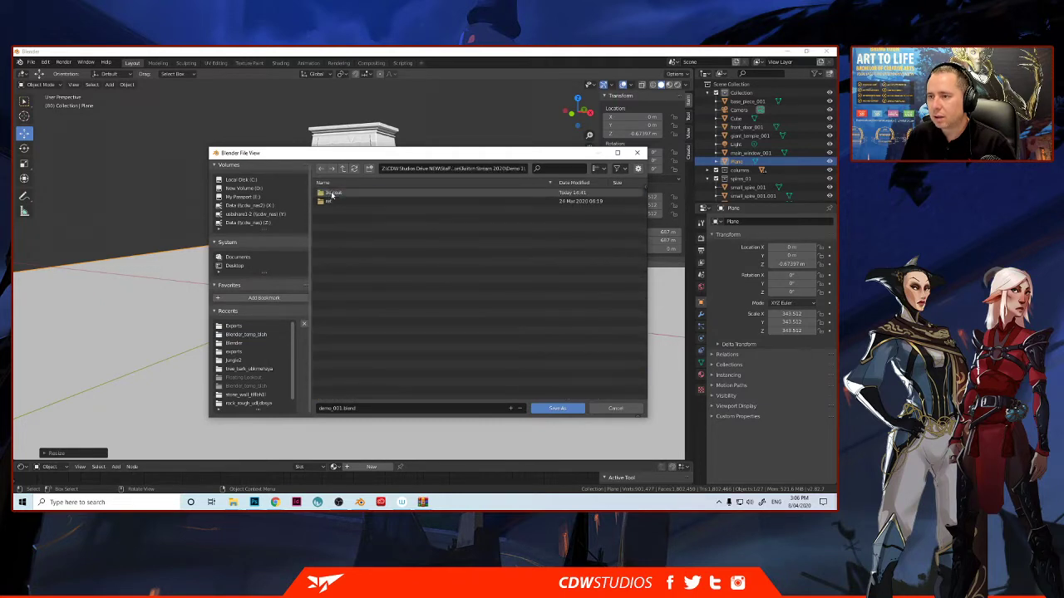
pyautogui.doubleClick(332, 194)
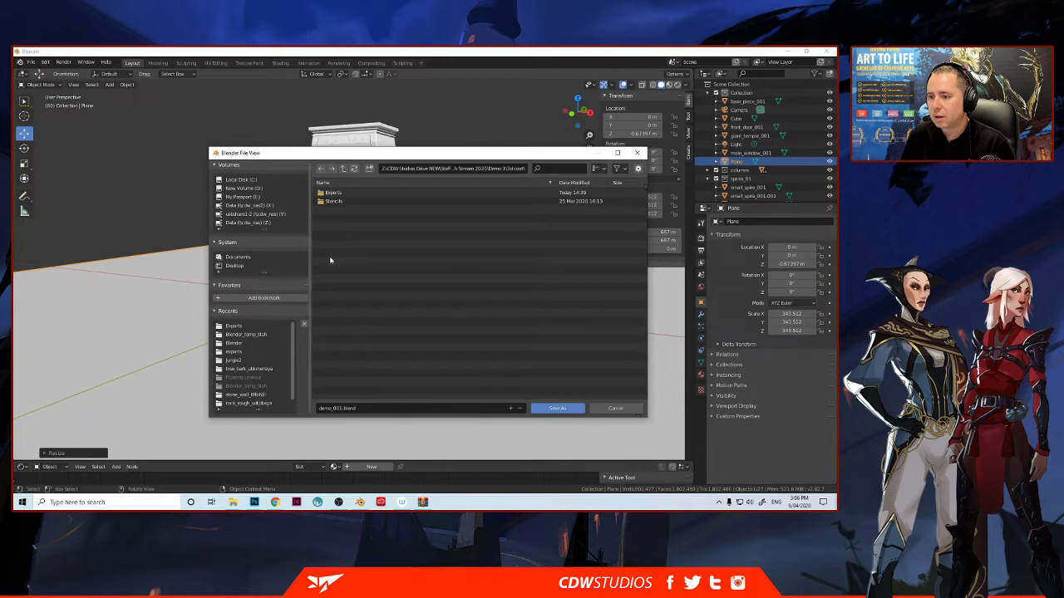
# - Create a Blender folder inside 3d coat, open it and save the scene there as demo_001.blend
pyautogui.rightClick(354, 242)
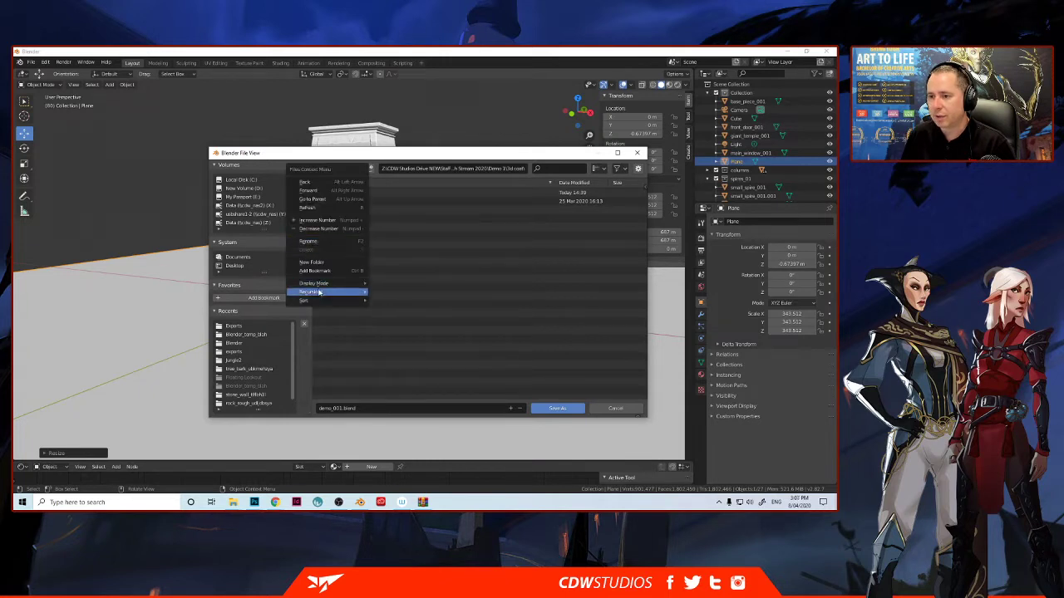
pyautogui.click(319, 266)
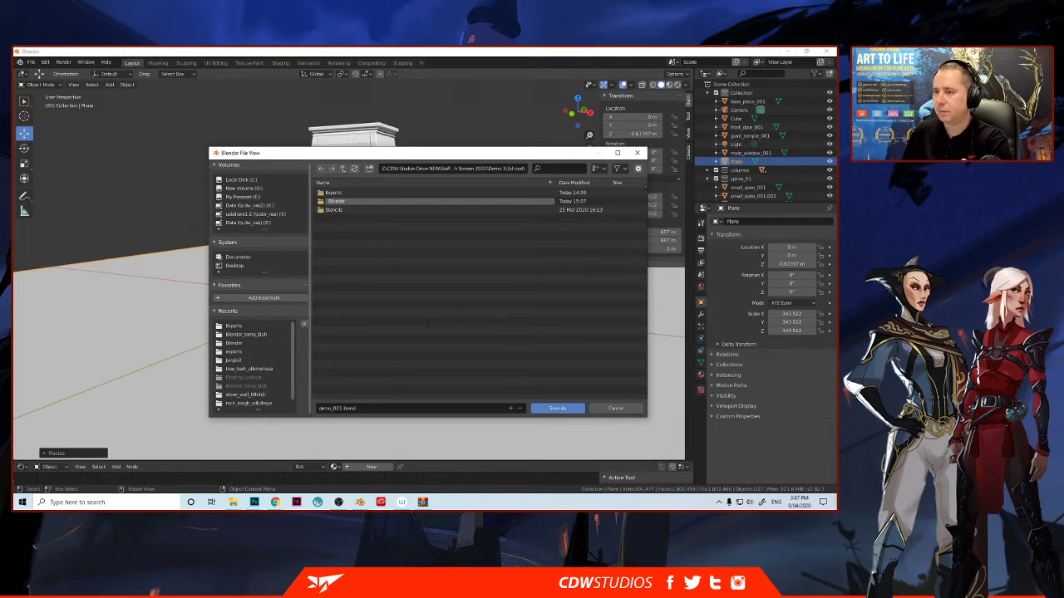
pyautogui.press('Return')
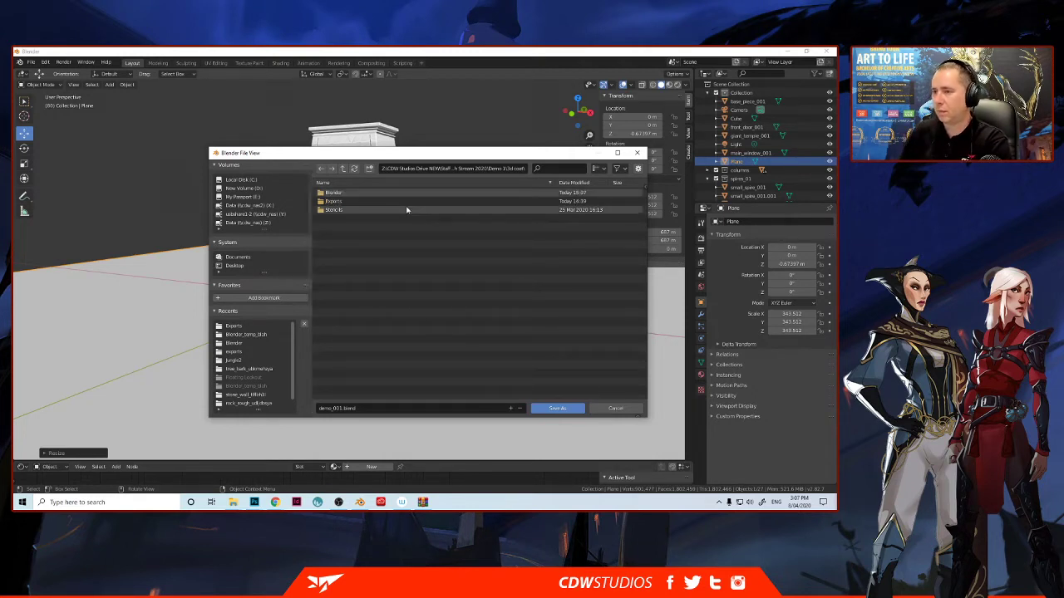
pyautogui.doubleClick(346, 193)
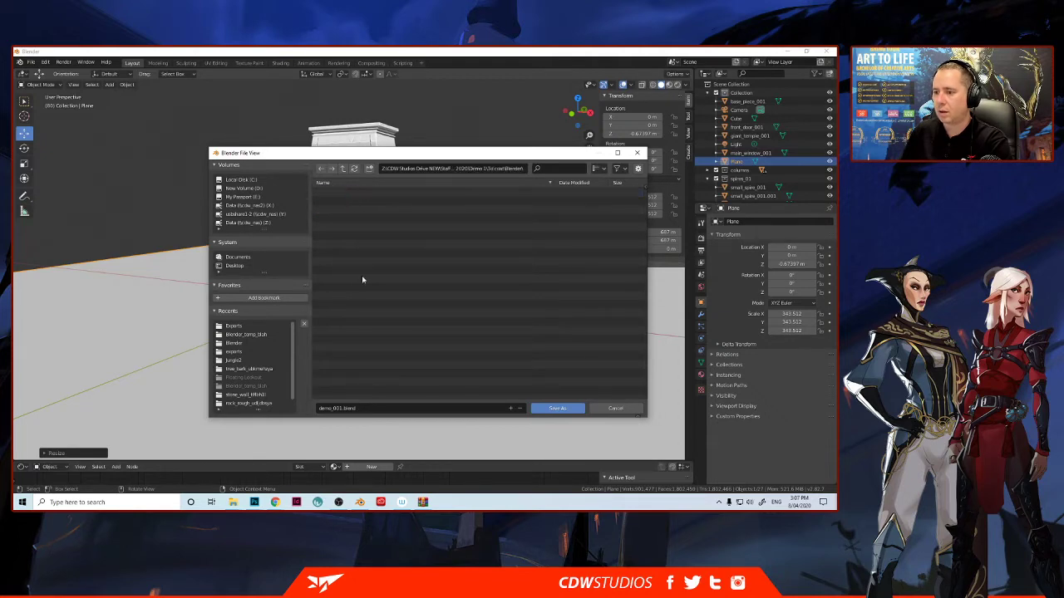
pyautogui.click(557, 409)
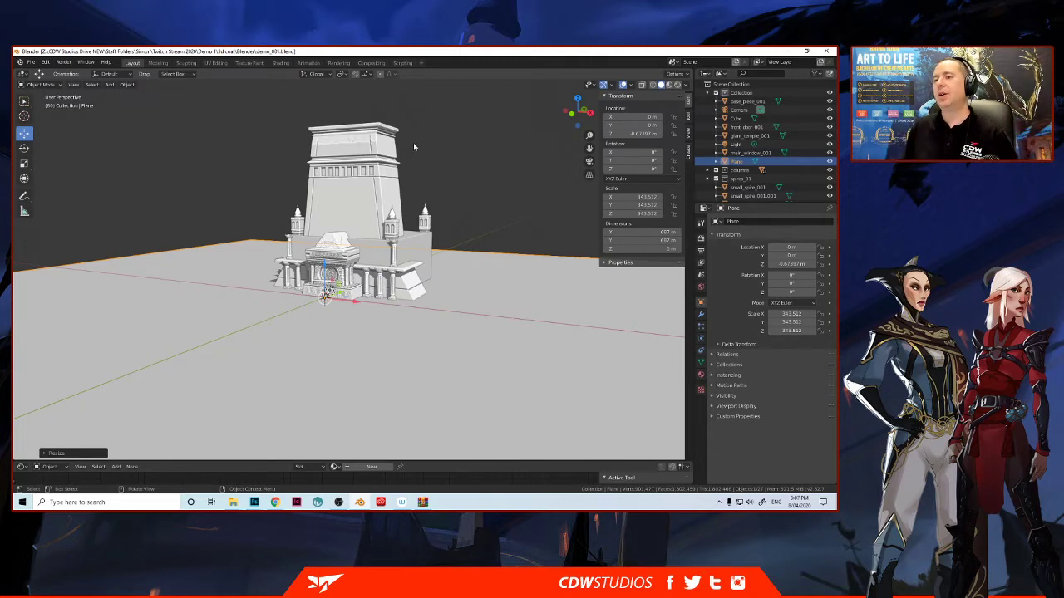
# - Enlarge the node editor area slightly below the 3D viewport, keeping the temple in view
pyautogui.moveTo(418, 190)
pyautogui.mouseDown(button='middle')
pyautogui.moveTo(441, 195)
pyautogui.moveTo(437, 206)
pyautogui.moveTo(423, 176)
pyautogui.moveTo(399, 183)
pyautogui.moveTo(433, 190)
pyautogui.mouseUp(button='middle')
pyautogui.scroll(3, 399, 184)
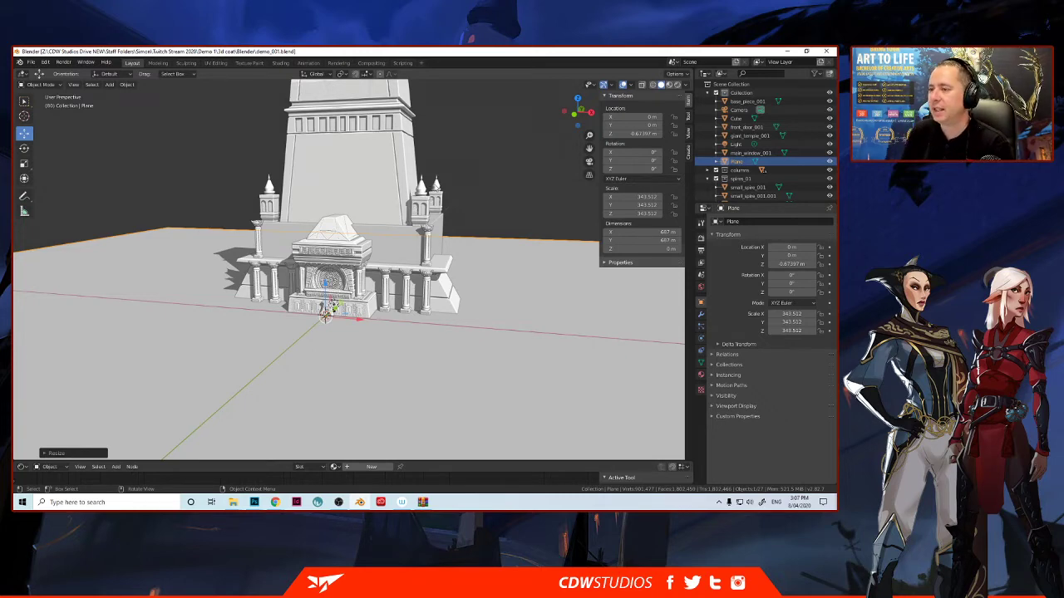
pyautogui.moveTo(374, 274); pyautogui.dragTo(283, 249, button='middle')
pyautogui.moveTo(391, 183); pyautogui.dragTo(407, 213, button='middle')
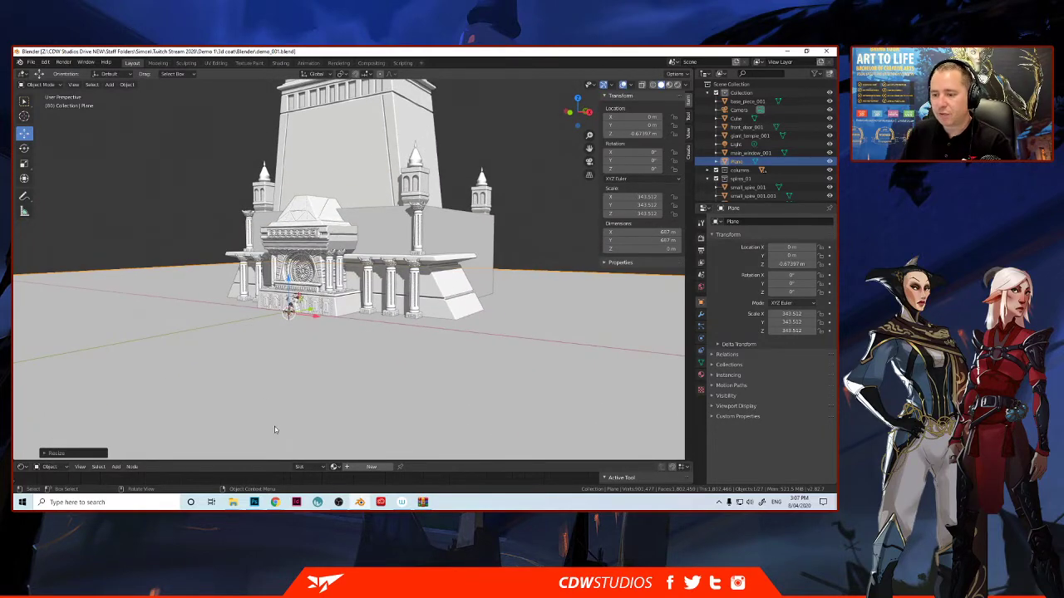
pyautogui.moveTo(277, 462); pyautogui.dragTo(287, 342)
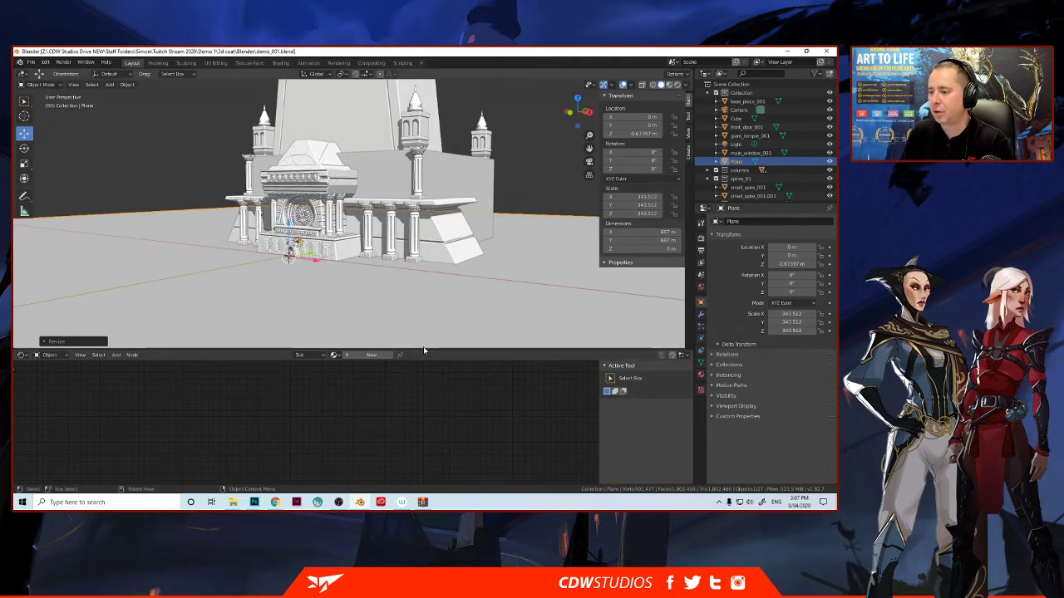
pyautogui.moveTo(424, 349); pyautogui.dragTo(420, 431)
# - Switch the viewport to Material Preview shading and enable Ambient Occlusion in the Eevee render settings
pyautogui.moveTo(366, 353); pyautogui.dragTo(366, 275, button='middle')
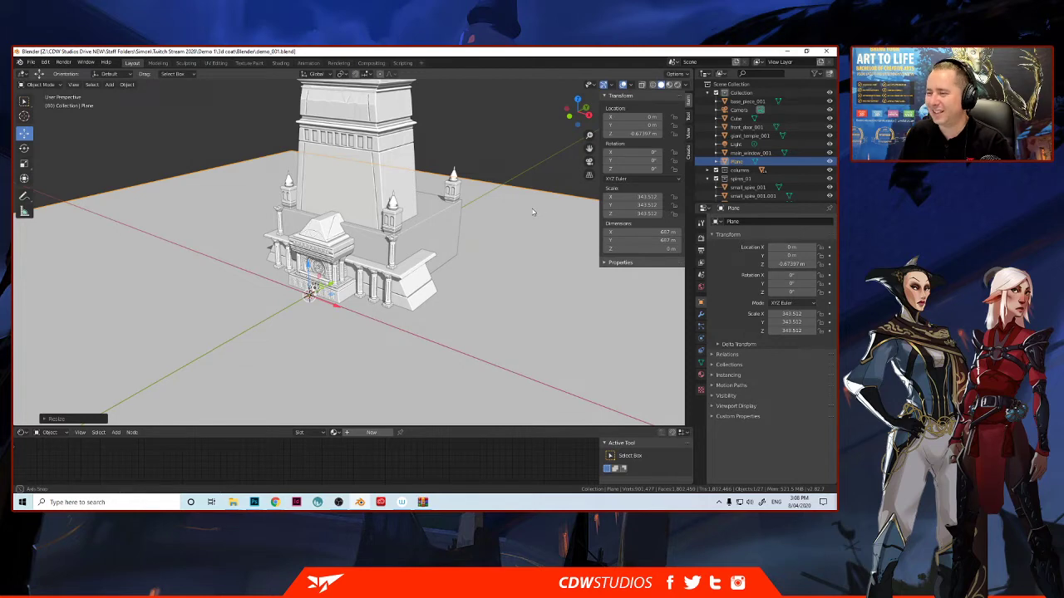
pyautogui.moveTo(370, 236); pyautogui.dragTo(534, 207, button='middle')
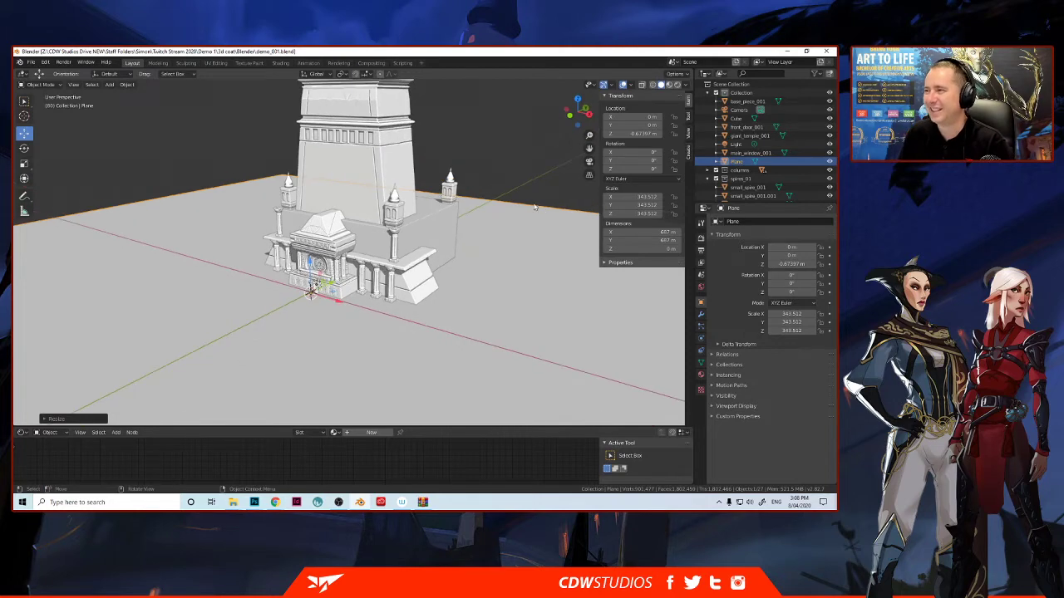
pyautogui.click(670, 86)
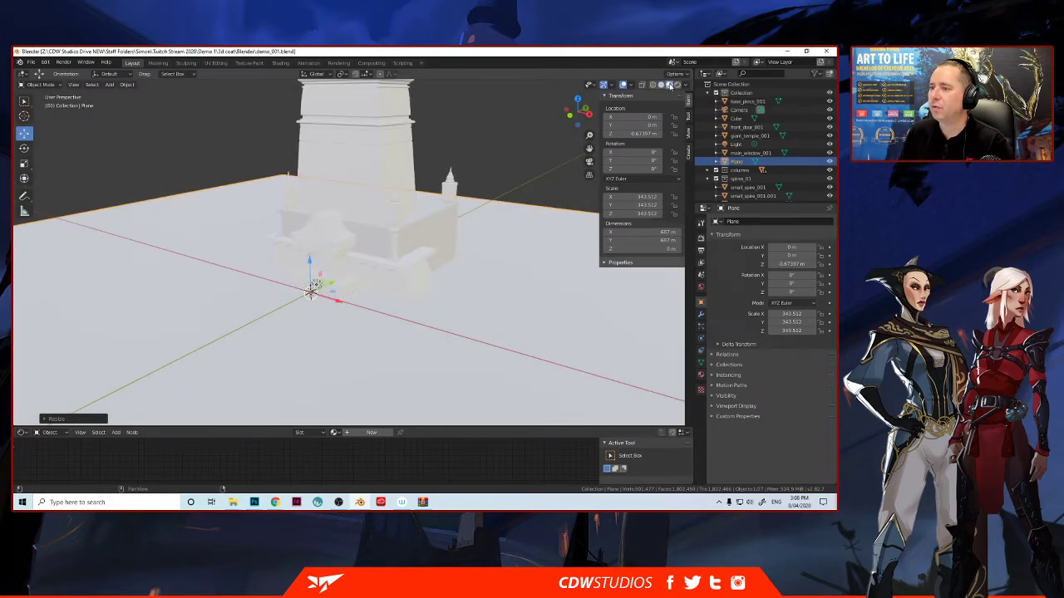
pyautogui.moveTo(460, 239); pyautogui.dragTo(482, 221, button='middle')
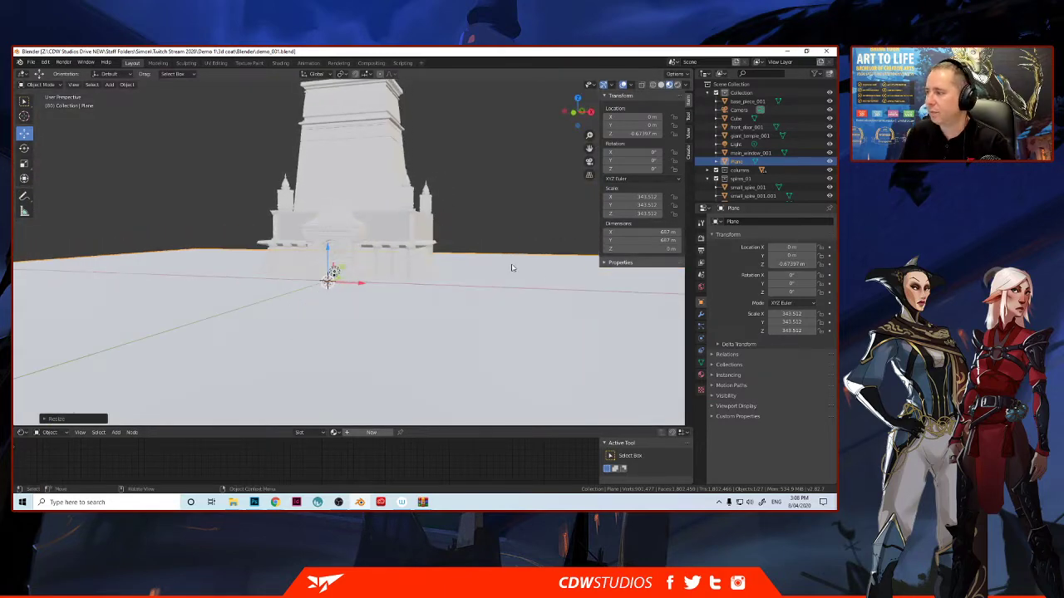
pyautogui.click(701, 238)
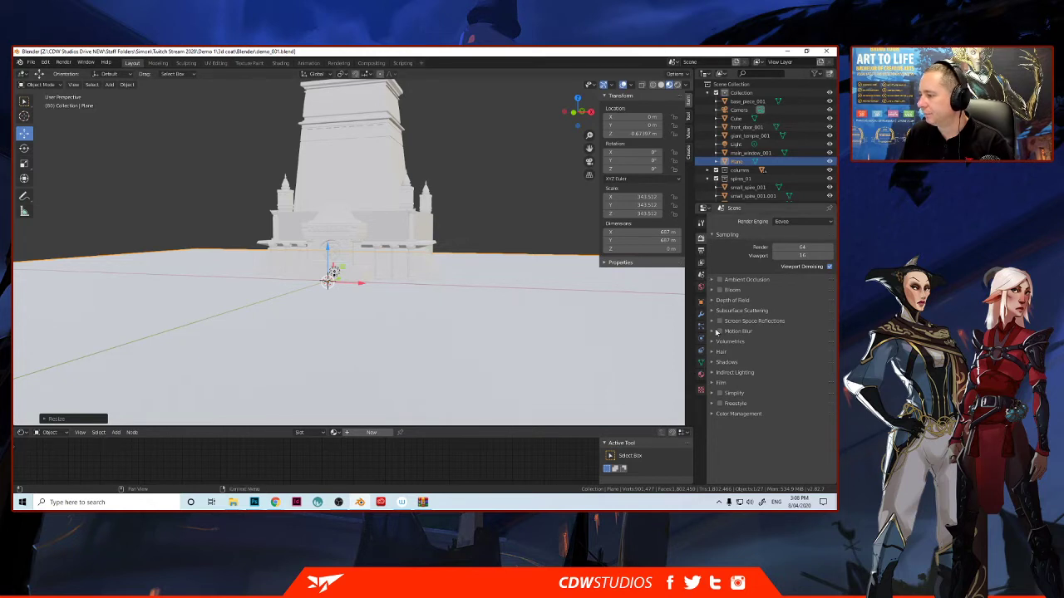
pyautogui.click(720, 280)
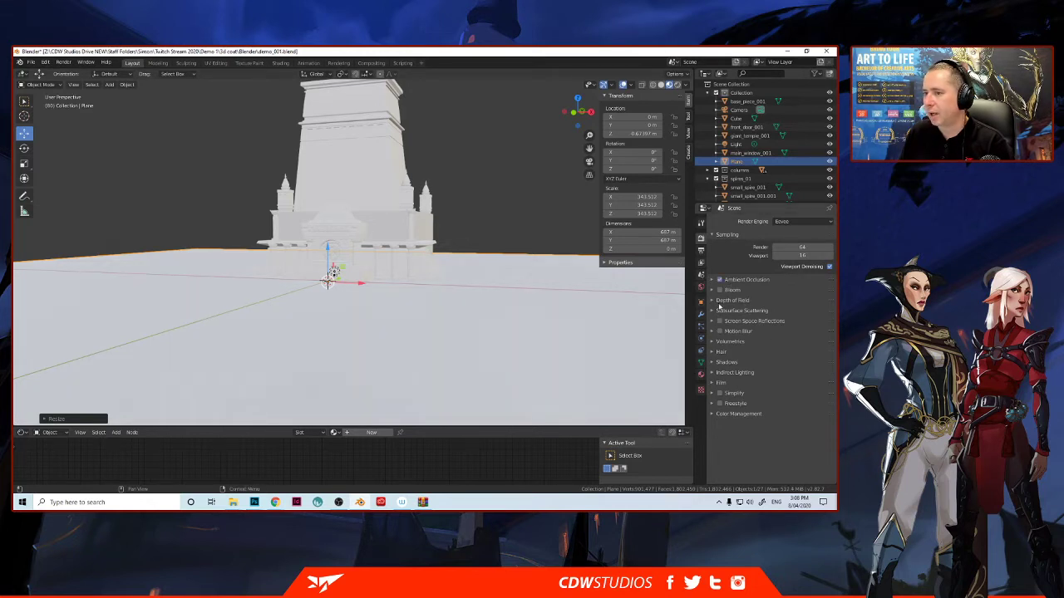
# - Expand the Ambient Occlusion settings and set the distance to 500 m, then raise it to 1000 m
pyautogui.click(713, 280)
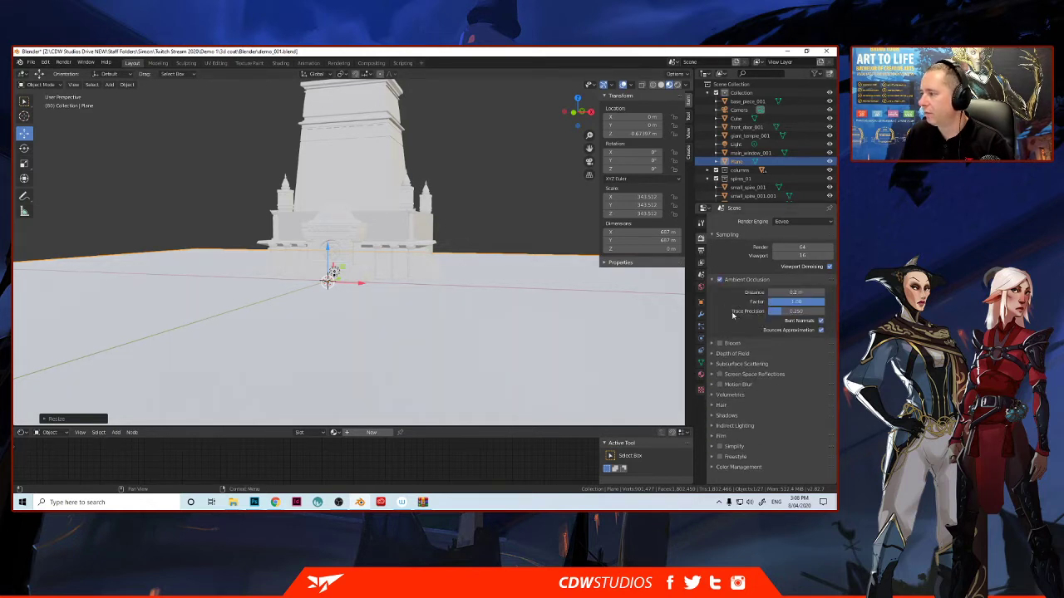
pyautogui.click(789, 292)
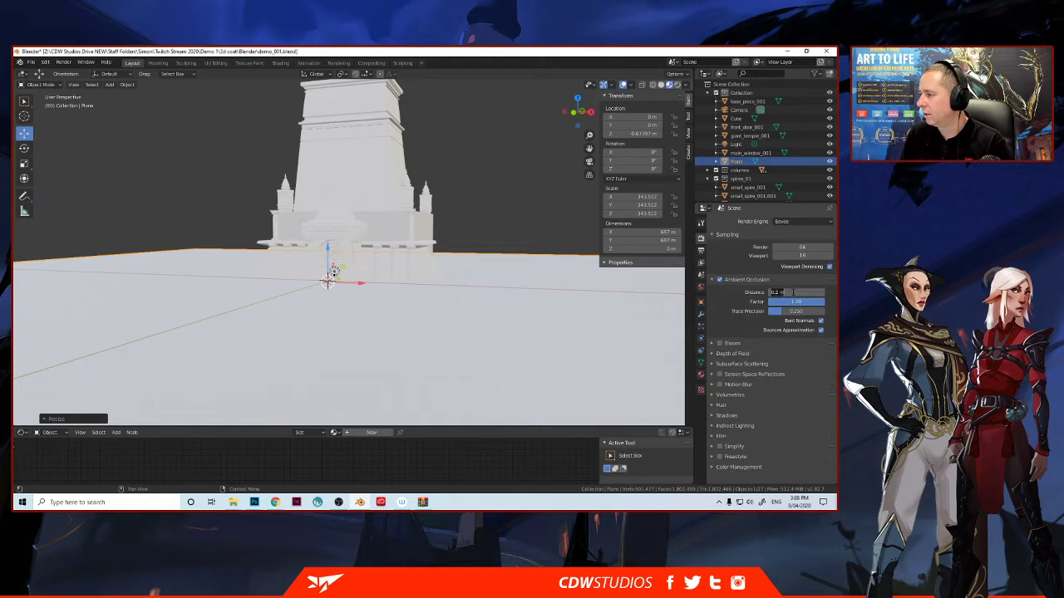
pyautogui.write('500')
pyautogui.press('Return')
pyautogui.click(792, 293)
pyautogui.write('1')
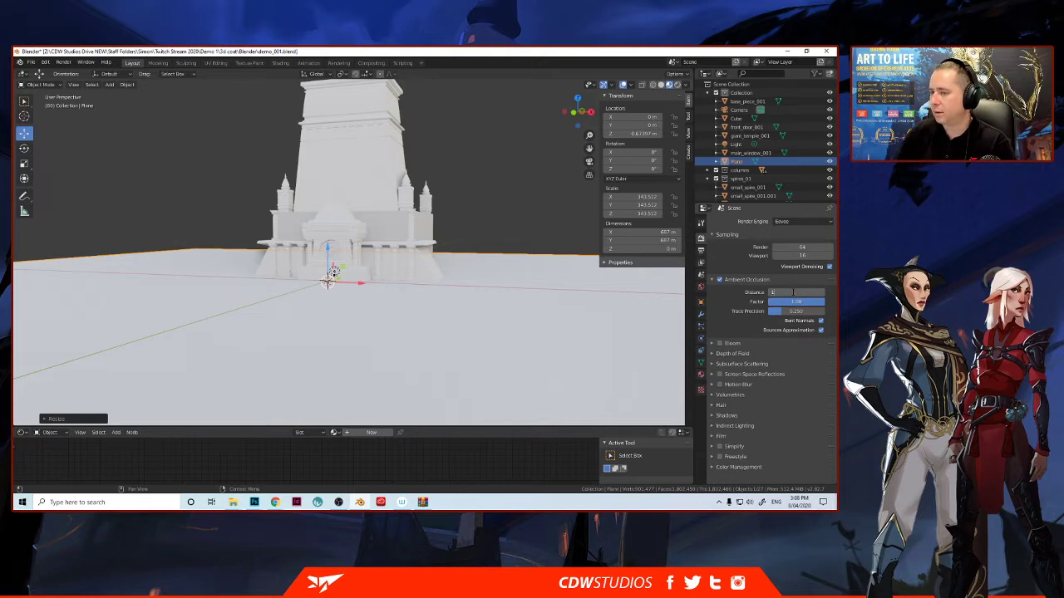
pyautogui.write('000')
pyautogui.press('Return')
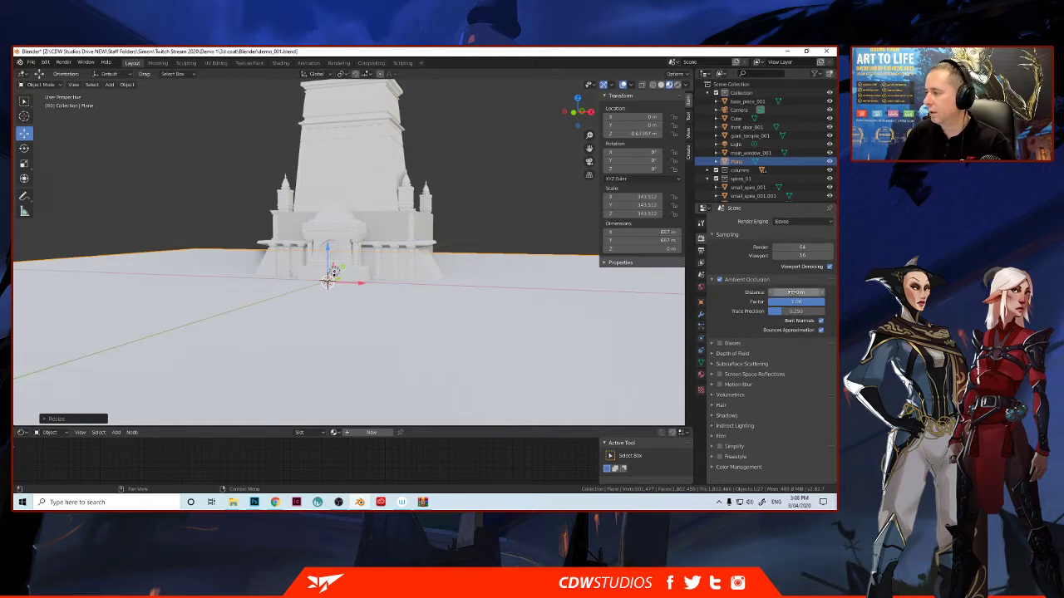
# - Adjust the Ambient Occlusion factor and examine the resulting shading around the temple's entrance and columns
pyautogui.click(799, 302)
pyautogui.write('2000')
pyautogui.press('Return')
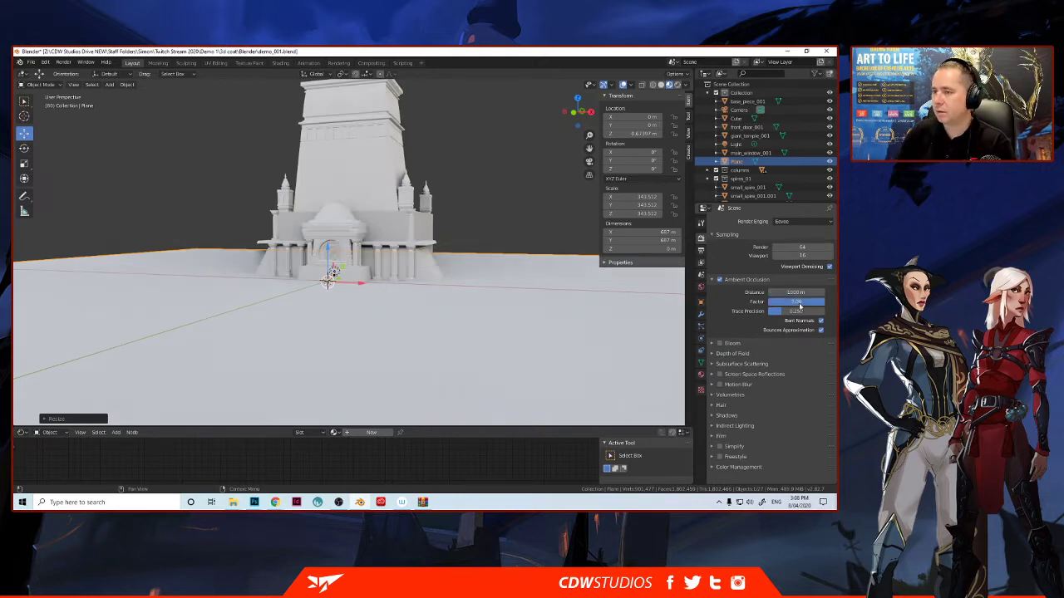
pyautogui.click(800, 304)
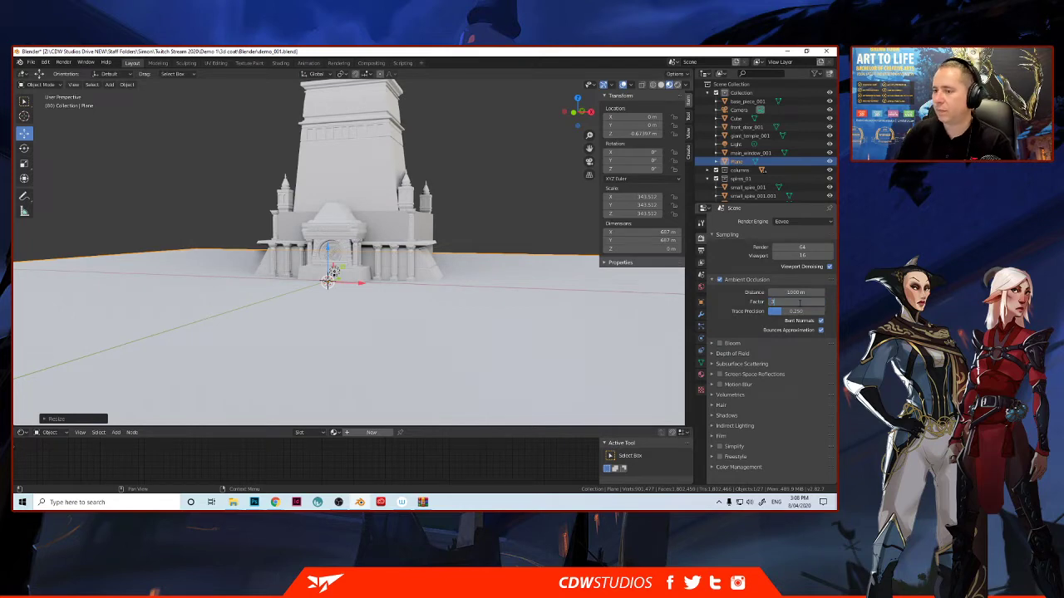
pyautogui.press('Return')
pyautogui.moveTo(349, 274)
pyautogui.mouseDown(button='middle')
pyautogui.moveTo(241, 270)
pyautogui.moveTo(344, 238)
pyautogui.moveTo(350, 265)
pyautogui.moveTo(503, 254)
pyautogui.moveTo(350, 263)
pyautogui.mouseUp(button='middle')
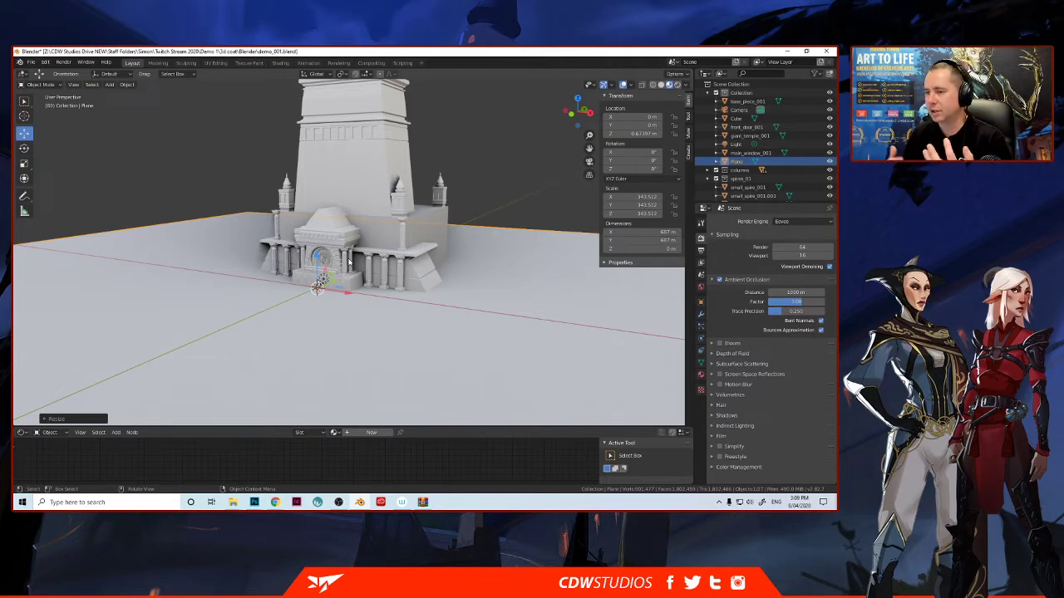
pyautogui.moveTo(331, 260); pyautogui.dragTo(482, 282, button='middle')
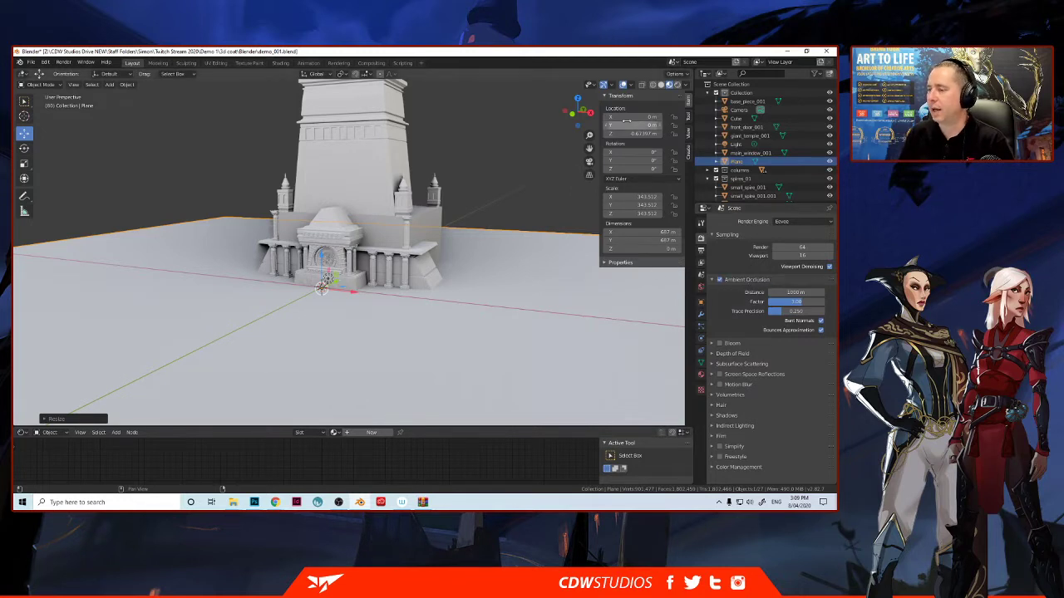
# - Compare the temple in Rendered and Material Preview shading, turning Ambient Occlusion off, and finish in Rendered shading
pyautogui.click(677, 84)
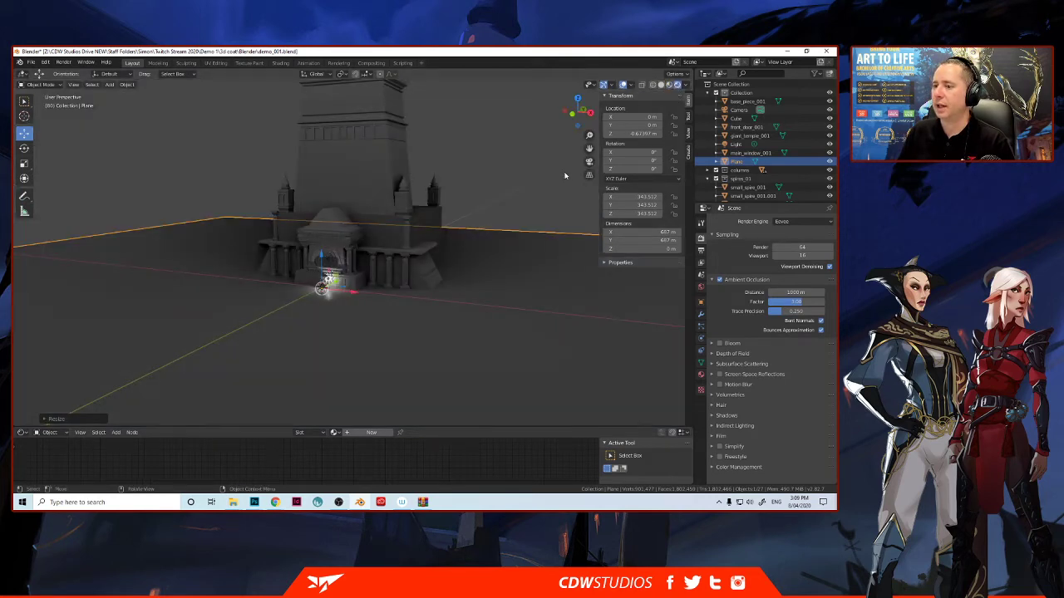
pyautogui.moveTo(517, 186)
pyautogui.mouseDown(button='middle')
pyautogui.moveTo(482, 195)
pyautogui.moveTo(531, 179)
pyautogui.mouseUp(button='middle')
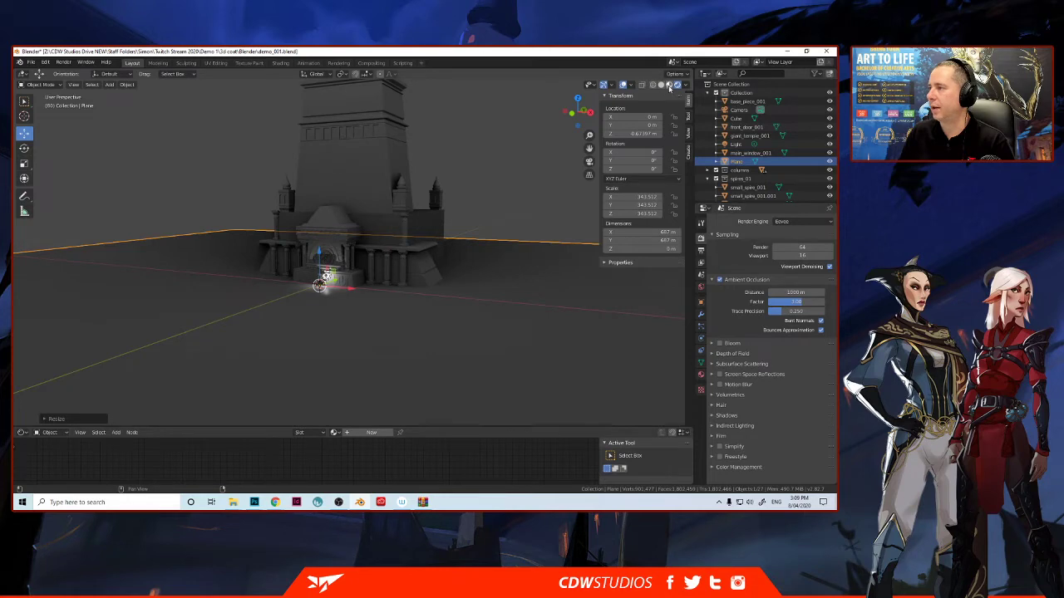
pyautogui.click(670, 84)
pyautogui.click(719, 279)
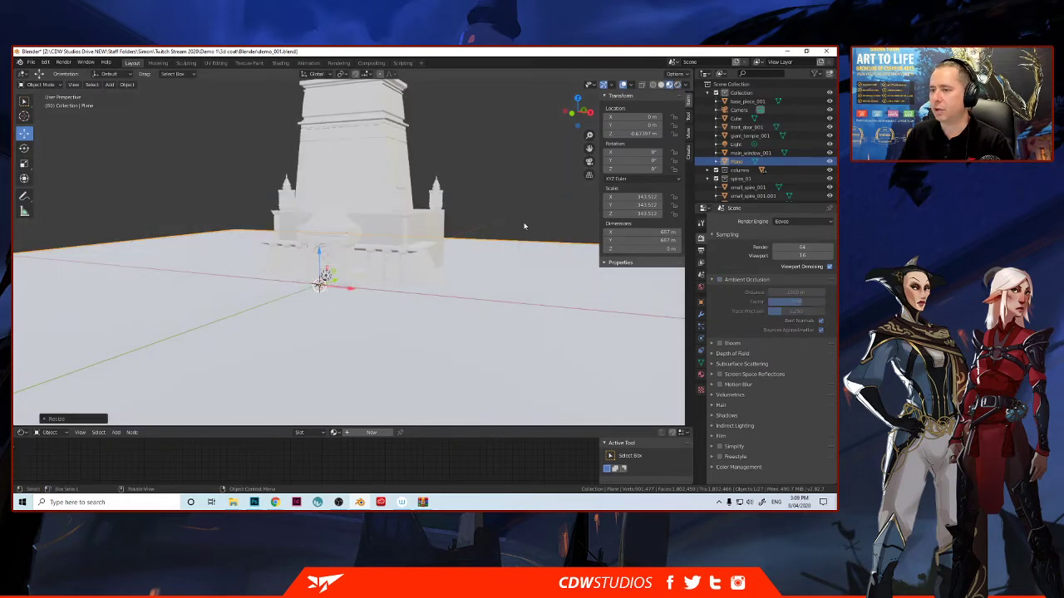
pyautogui.moveTo(496, 232)
pyautogui.mouseDown(button='middle')
pyautogui.moveTo(520, 225)
pyautogui.moveTo(506, 226)
pyautogui.mouseUp(button='middle')
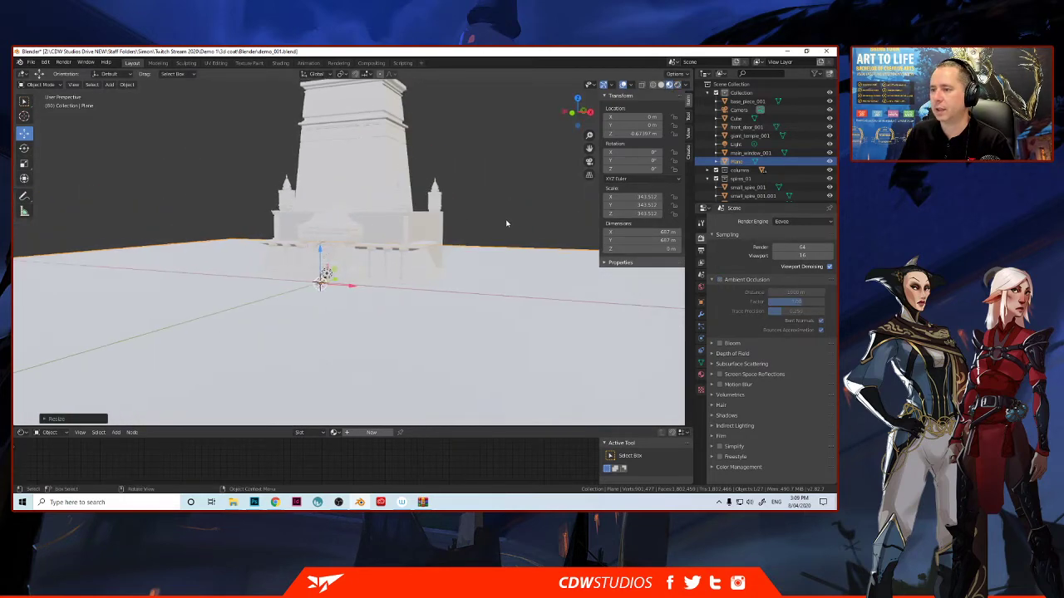
pyautogui.click(677, 84)
pyautogui.moveTo(565, 187)
pyautogui.mouseDown(button='middle')
pyautogui.moveTo(481, 202)
pyautogui.moveTo(557, 196)
pyautogui.mouseUp(button='middle')
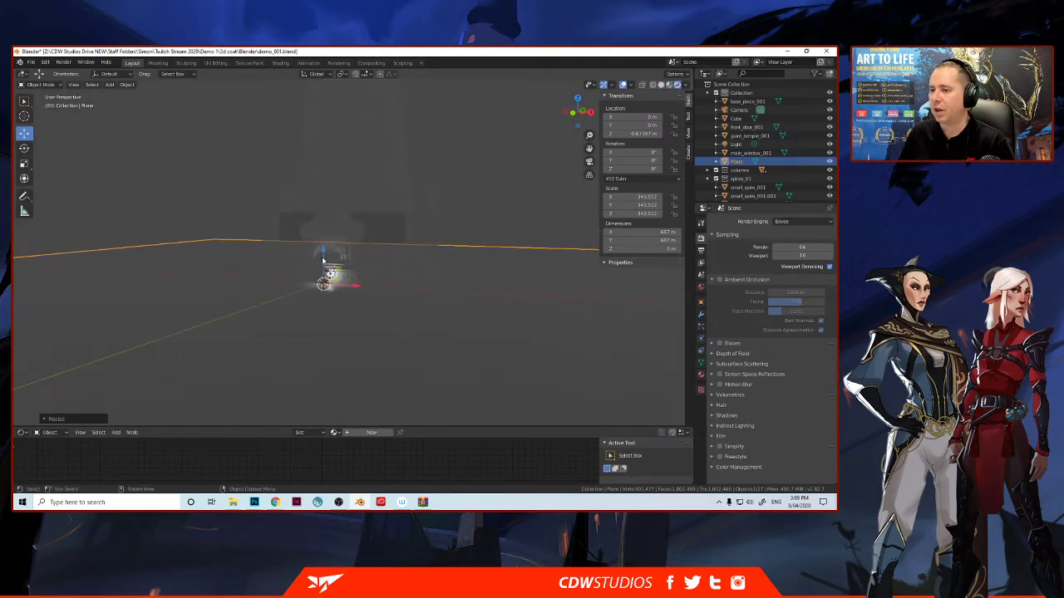
# - Undo a trial lift of the ground plane, then raise the light high along Z and shift it about -3.3 m along Y
pyautogui.moveTo(326, 253); pyautogui.dragTo(326, 197)
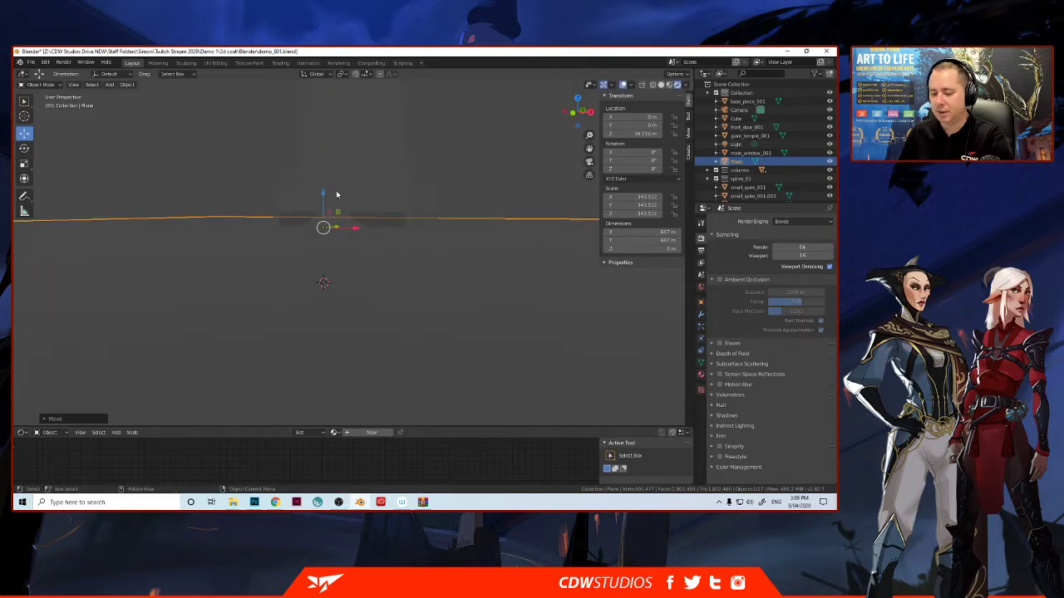
pyautogui.hotkey('ctrl', 'z')
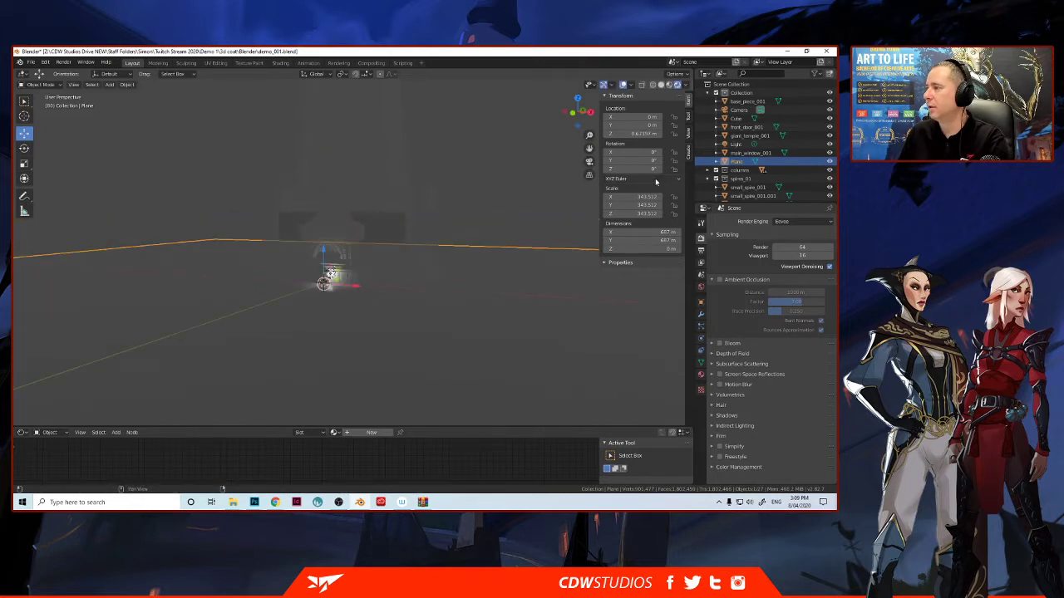
pyautogui.click(737, 146)
pyautogui.press('g')
pyautogui.press('z')
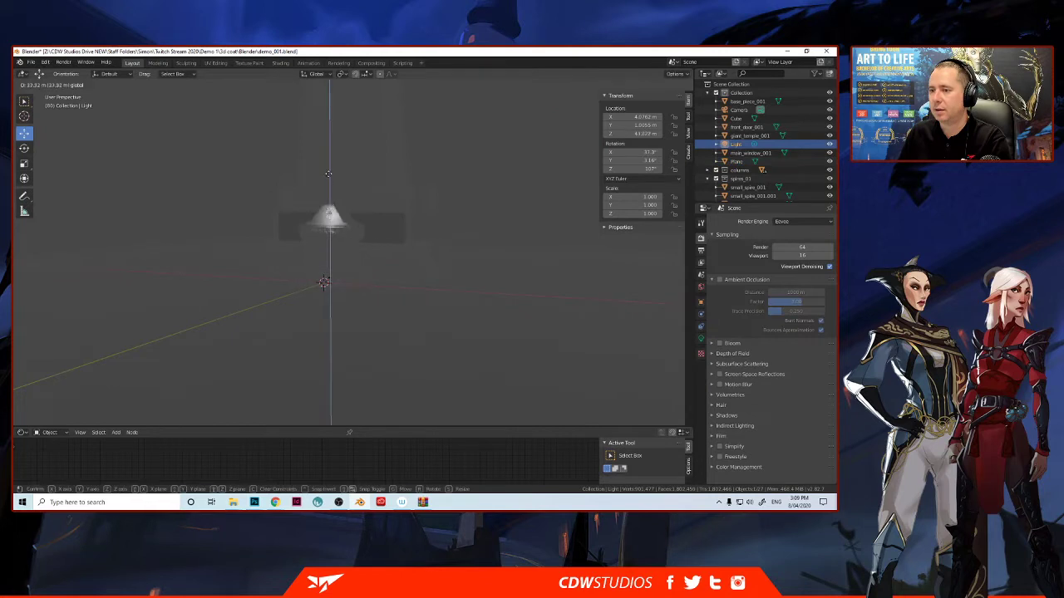
pyautogui.click(329, 108)
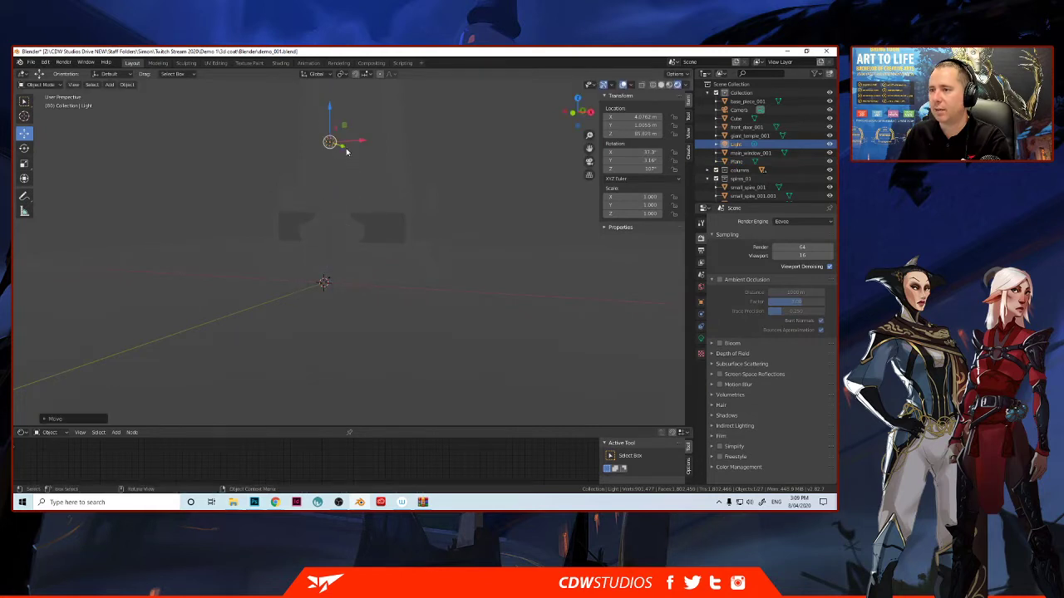
pyautogui.moveTo(351, 146); pyautogui.dragTo(308, 178, button='middle')
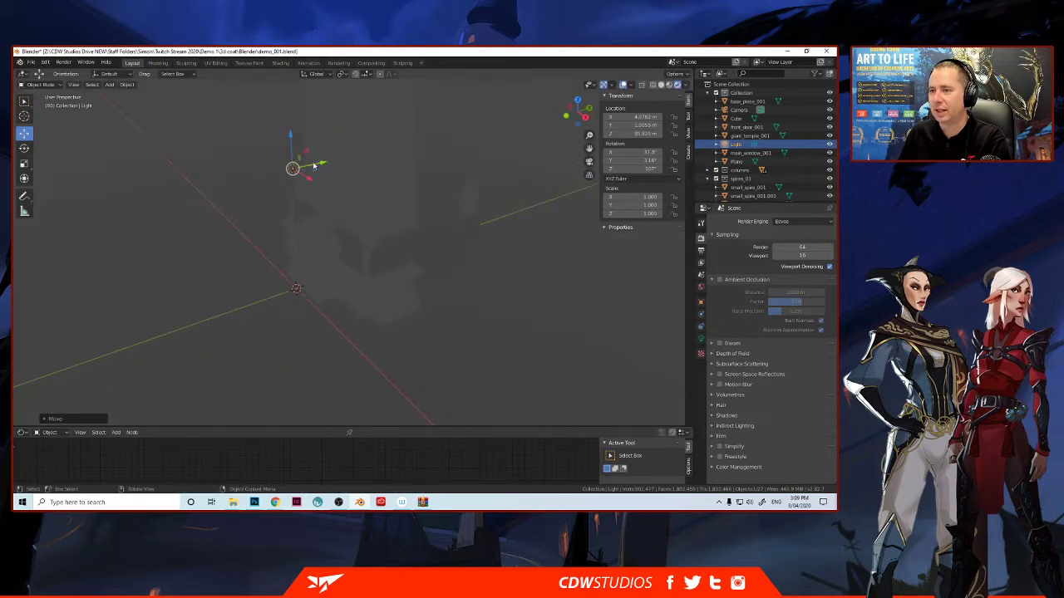
pyautogui.press('g')
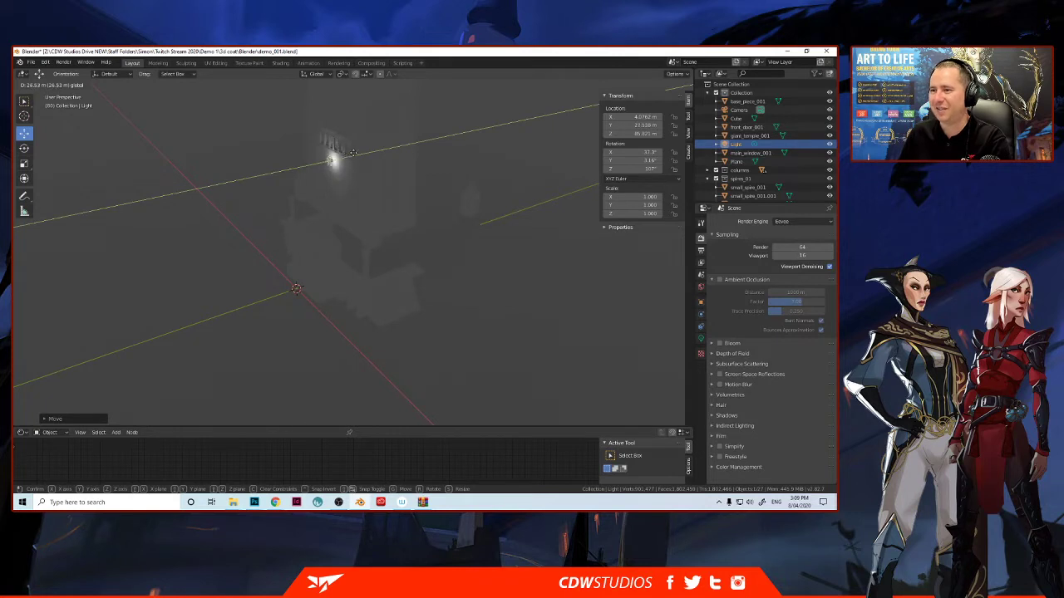
pyautogui.click(315, 162)
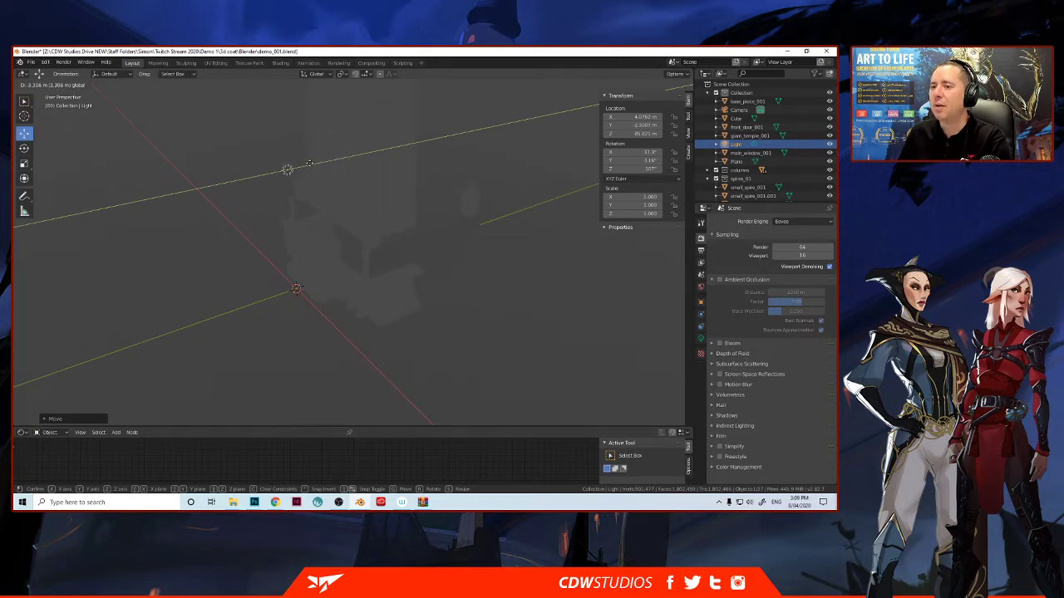
# - Hide the light and switch the viewport back to Material Preview shading
pyautogui.click(829, 143)
pyautogui.moveTo(352, 261); pyautogui.dragTo(361, 241, button='middle')
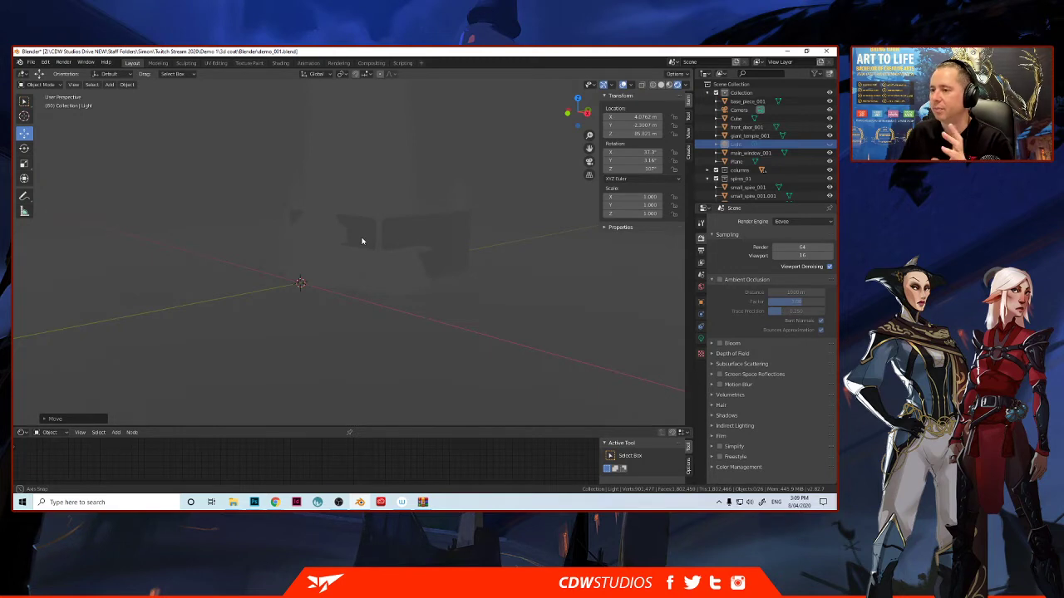
pyautogui.moveTo(362, 241); pyautogui.dragTo(369, 241, button='middle')
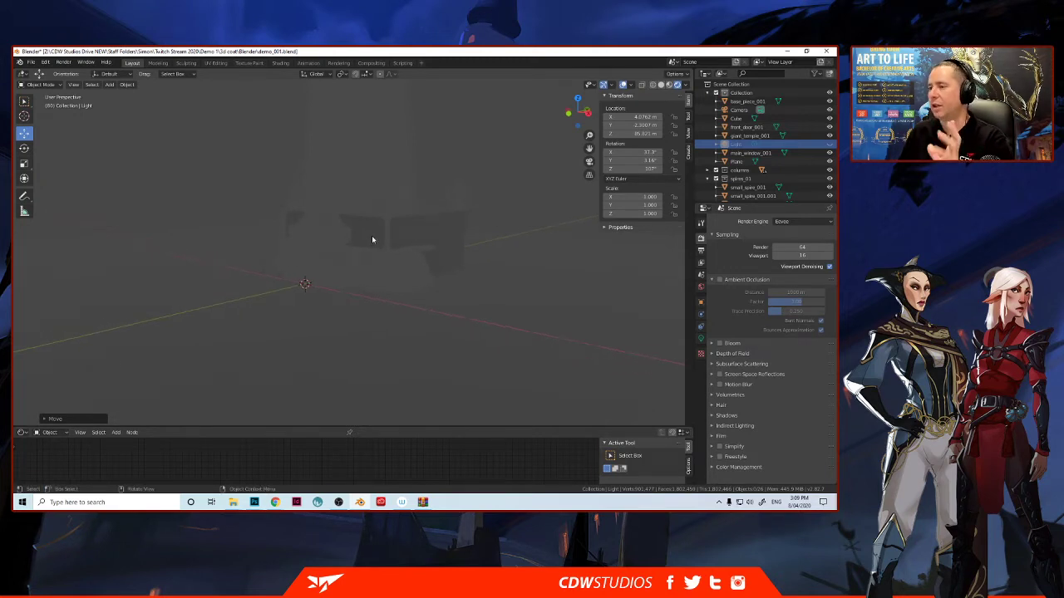
pyautogui.click(661, 84)
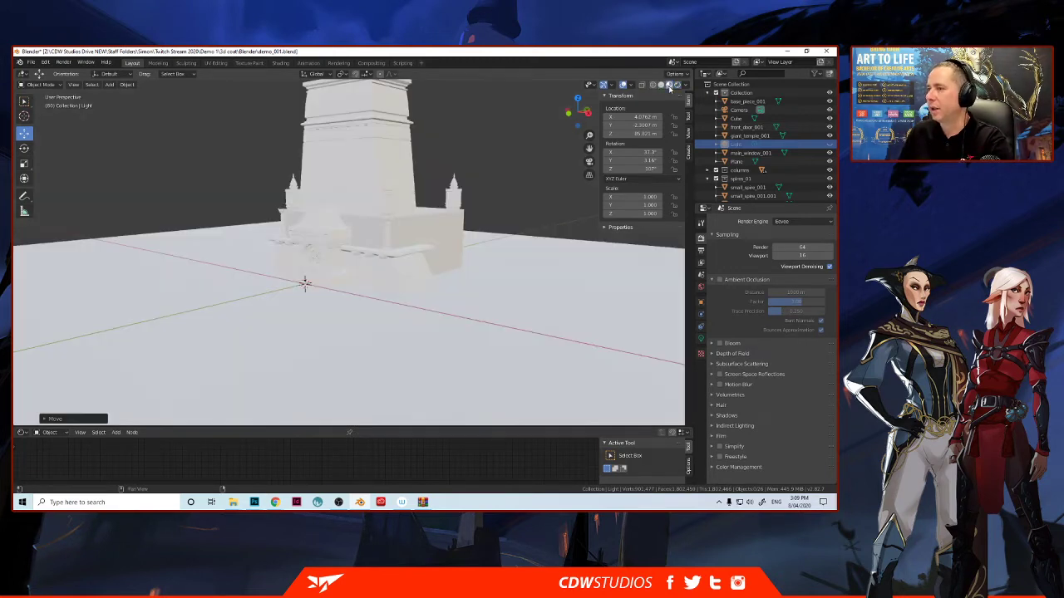
pyautogui.moveTo(369, 199)
pyautogui.mouseDown(button='middle')
pyautogui.moveTo(418, 212)
pyautogui.moveTo(439, 197)
pyautogui.moveTo(364, 211)
pyautogui.mouseUp(button='middle')
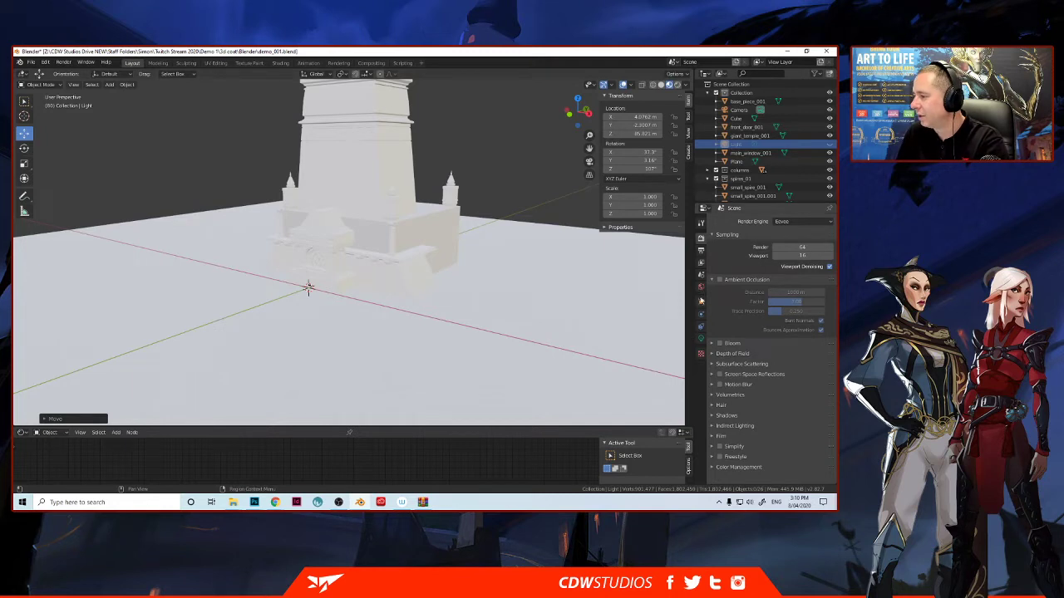
# - Open the World settings and assign an Environment Texture to the background color
pyautogui.click(700, 288)
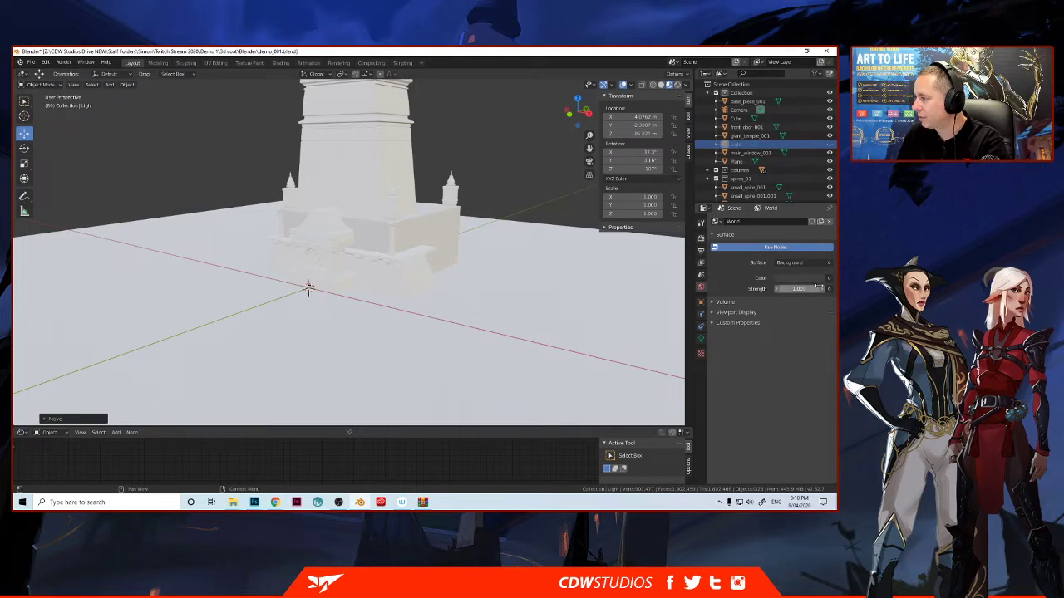
pyautogui.click(829, 279)
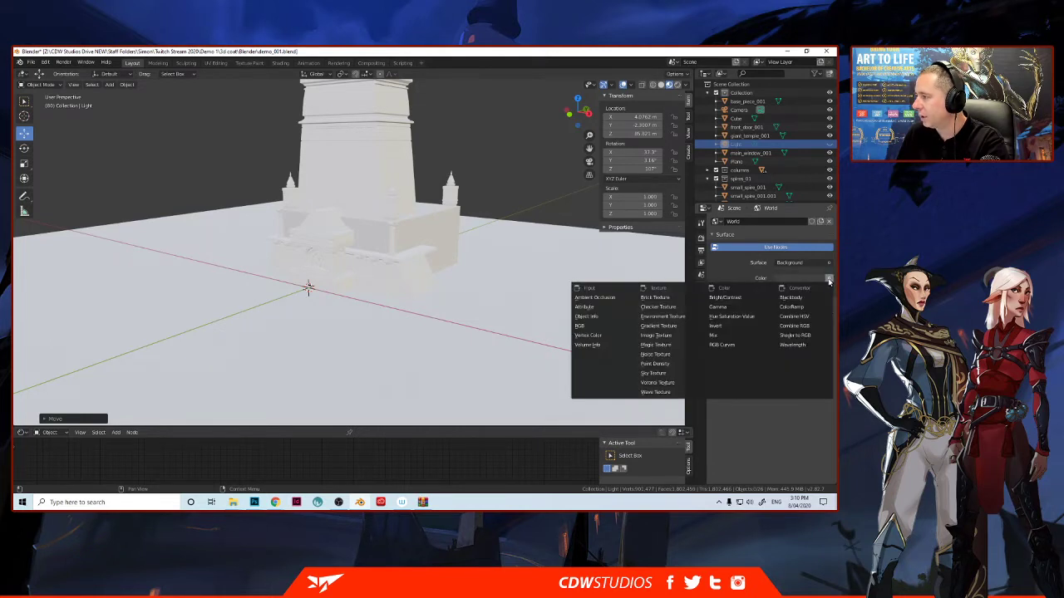
pyautogui.click(664, 317)
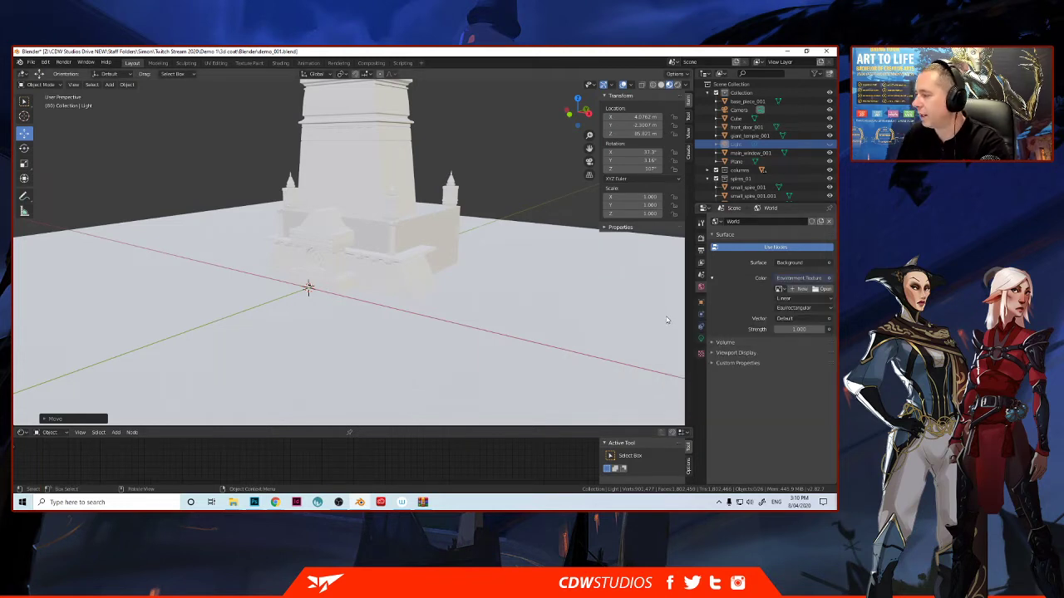
# - Browse up to the separate Blender folder, enter its temp subfolder and load industrial_sunset_2k.hdr as the environment image
pyautogui.click(821, 288)
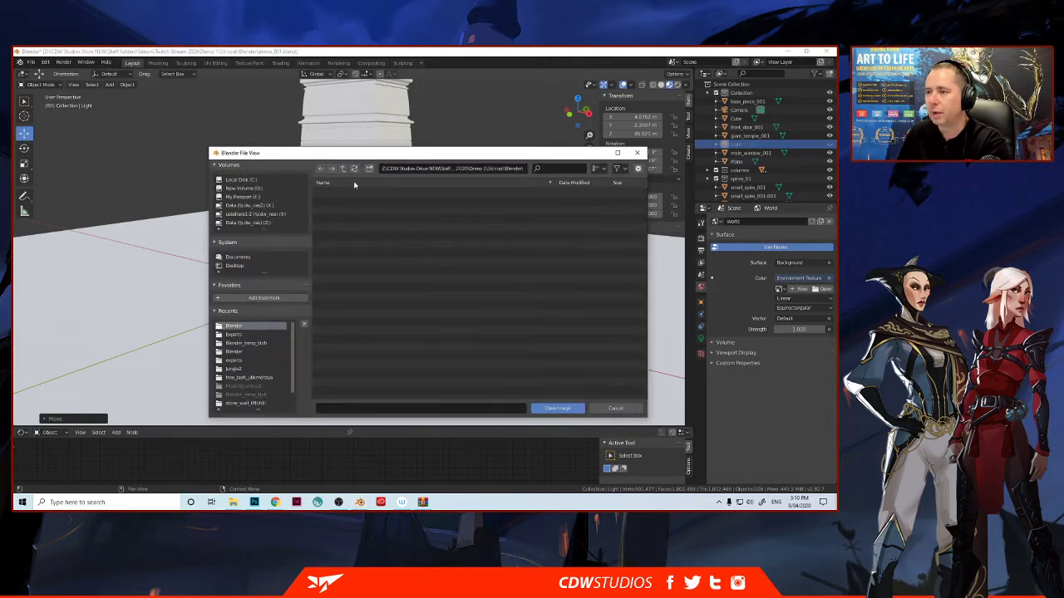
pyautogui.click(343, 169)
pyautogui.click(344, 169)
pyautogui.click(344, 170)
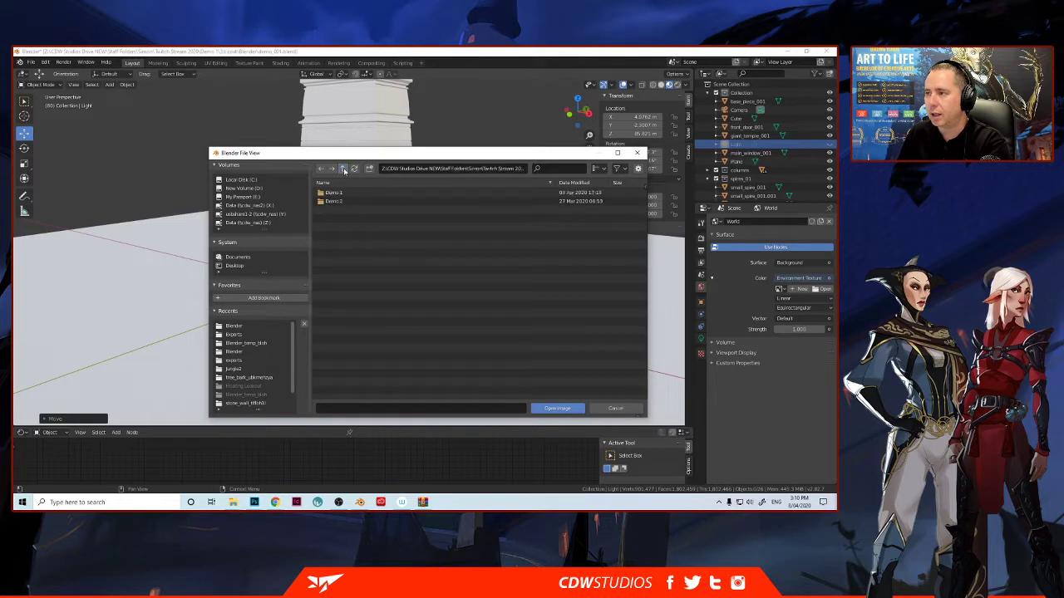
pyautogui.click(344, 169)
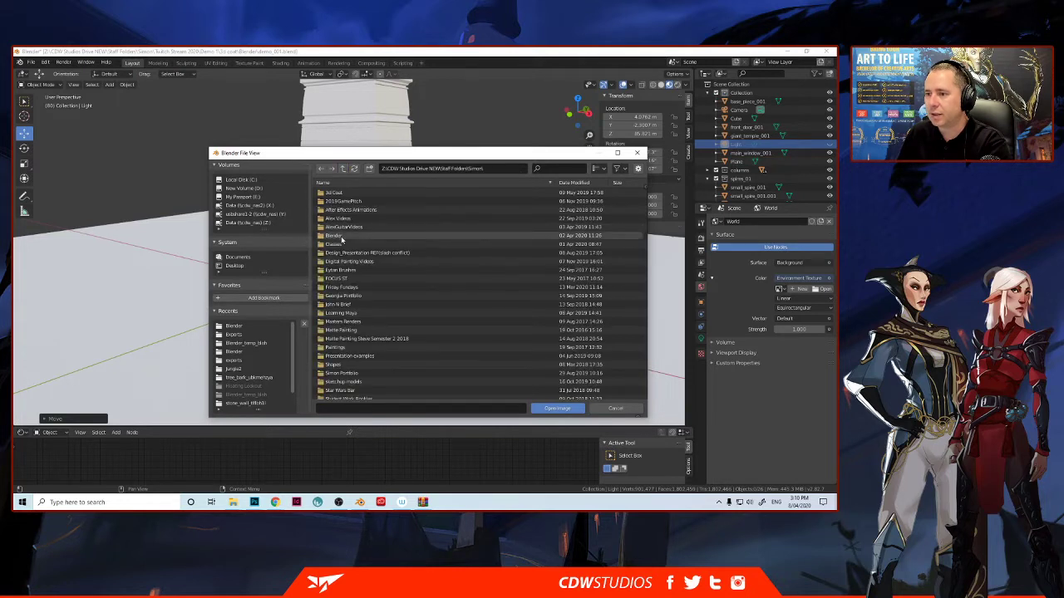
pyautogui.doubleClick(340, 239)
pyautogui.doubleClick(347, 202)
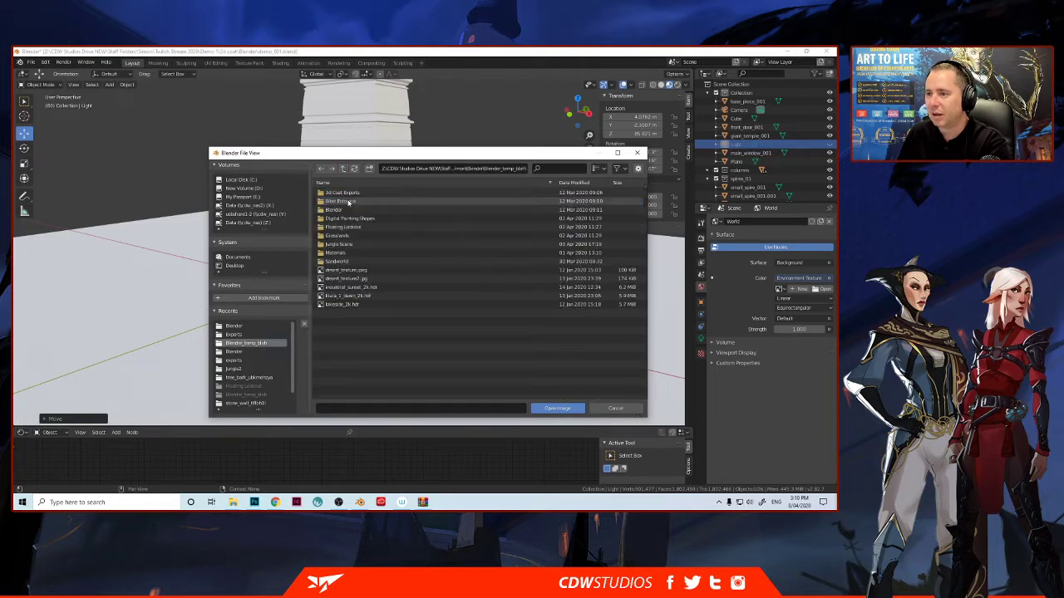
pyautogui.click(357, 288)
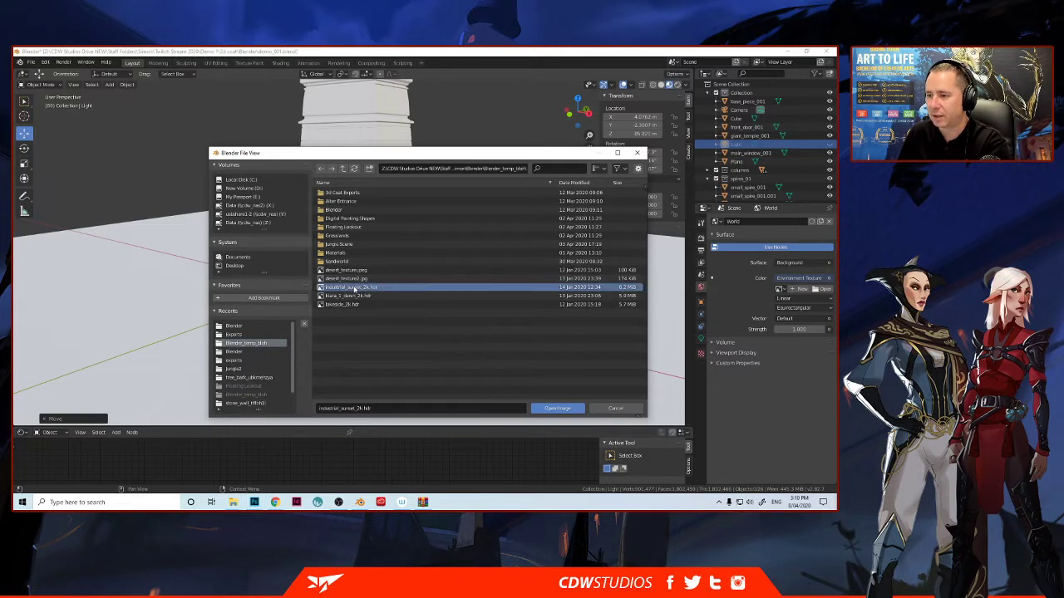
pyautogui.click(550, 408)
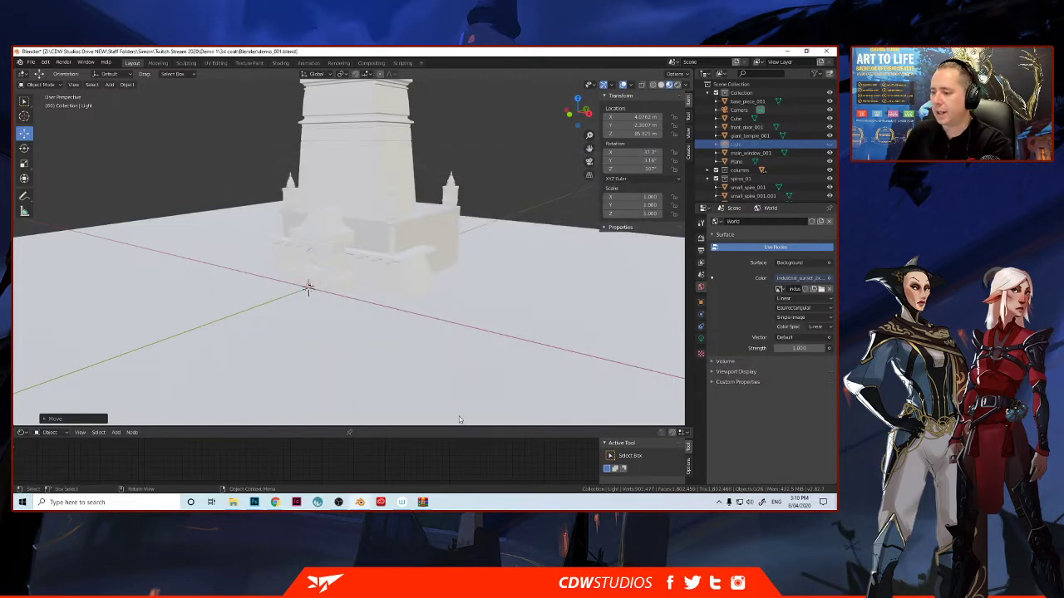
# - Enlarge the node editor below the viewport and display the World shader nodes in it
pyautogui.moveTo(453, 428); pyautogui.dragTo(467, 320)
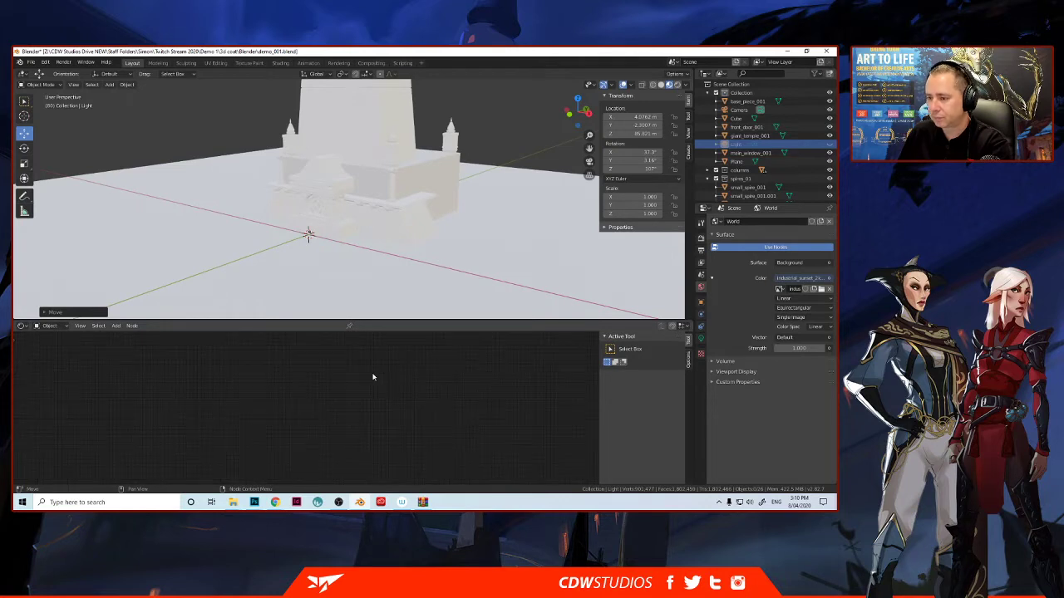
pyautogui.click(54, 327)
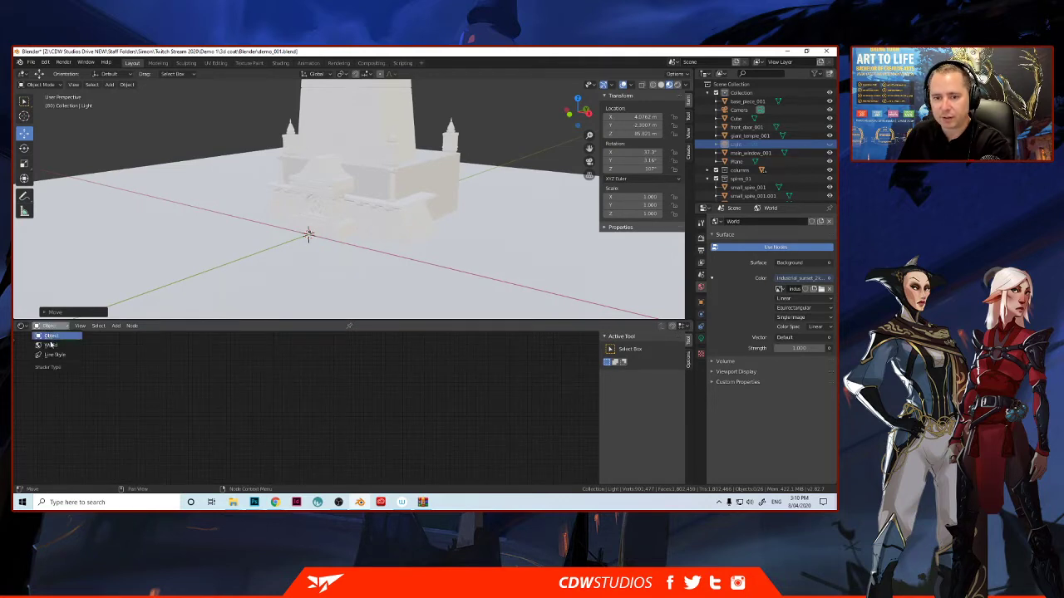
pyautogui.click(51, 342)
pyautogui.scroll(3, 296, 379)
pyautogui.scroll(4, 332, 411)
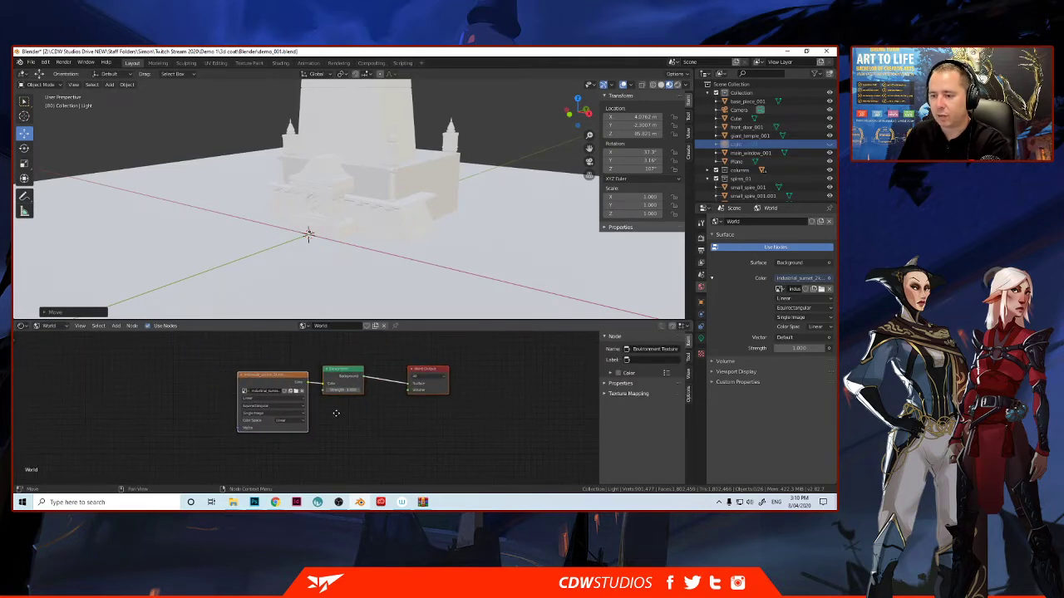
# - Look at the object shader nodes of the small spire and the giant temple, and return to the World nodes
pyautogui.click(53, 327)
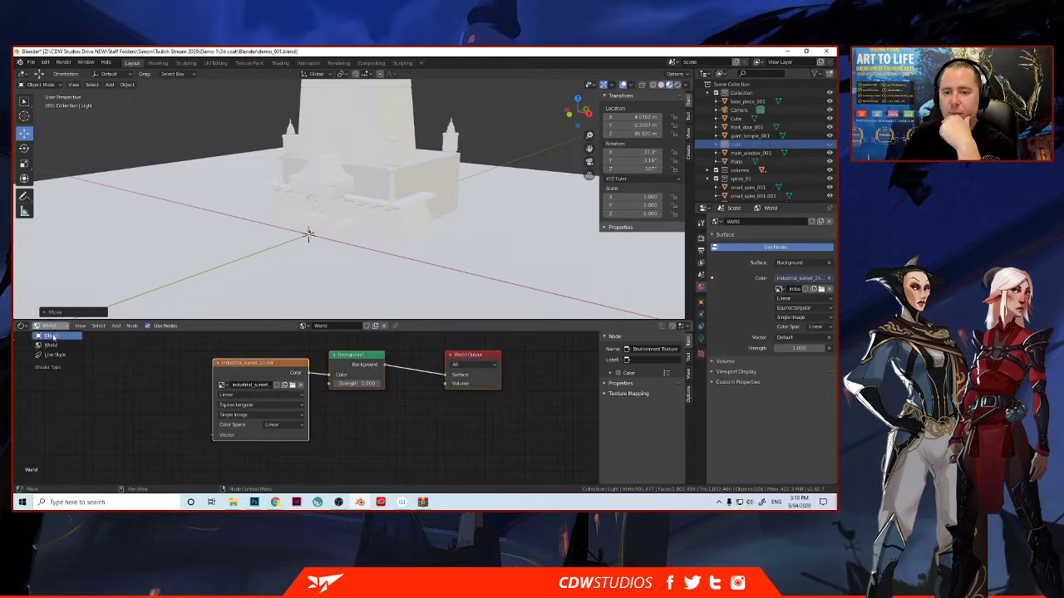
pyautogui.click(55, 336)
pyautogui.click(391, 158)
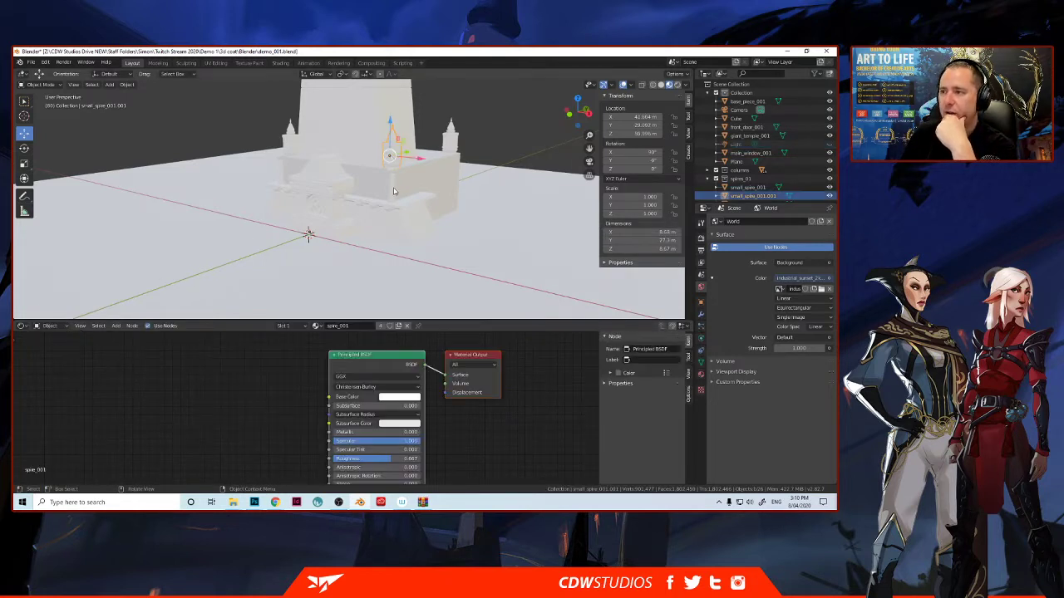
pyautogui.click(354, 129)
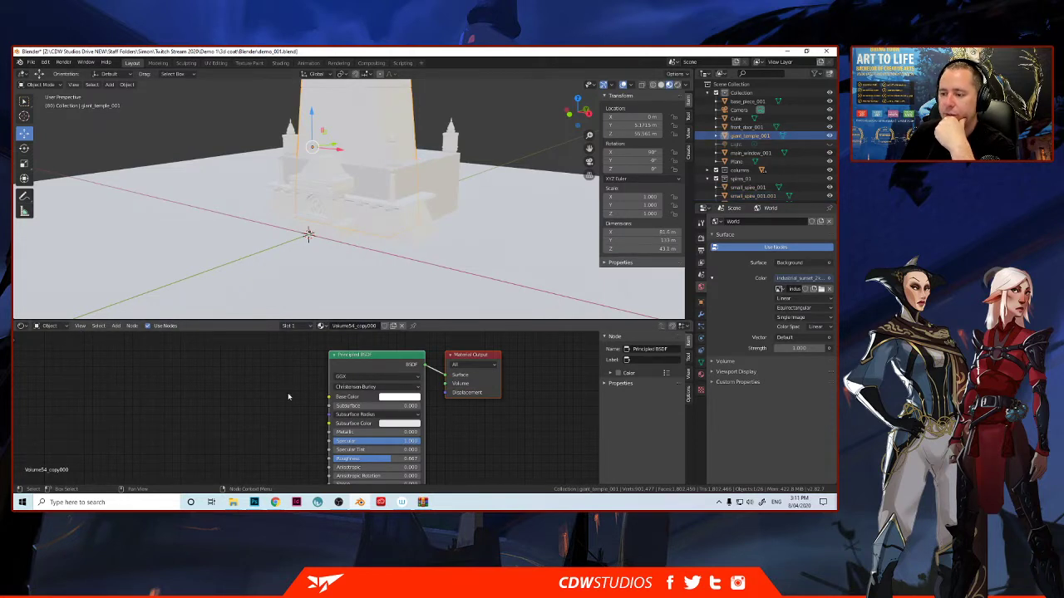
pyautogui.click(50, 326)
pyautogui.click(50, 349)
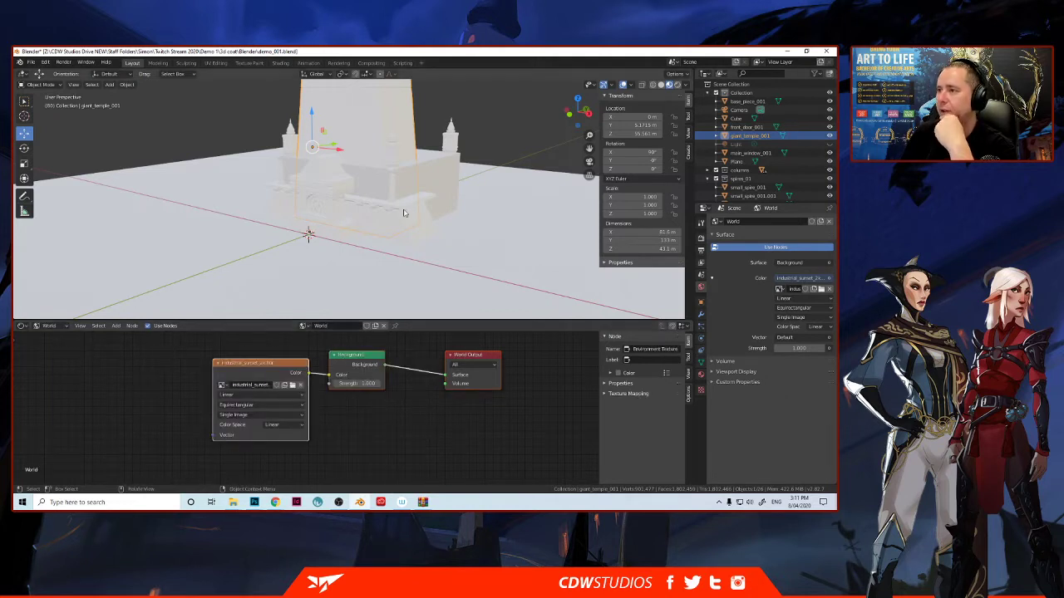
# - Enable Scene Lights and Scene World lighting in the viewport shading options
pyautogui.moveTo(406, 204)
pyautogui.mouseDown(button='middle')
pyautogui.moveTo(390, 204)
pyautogui.moveTo(440, 202)
pyautogui.moveTo(423, 202)
pyautogui.moveTo(421, 190)
pyautogui.mouseUp(button='middle')
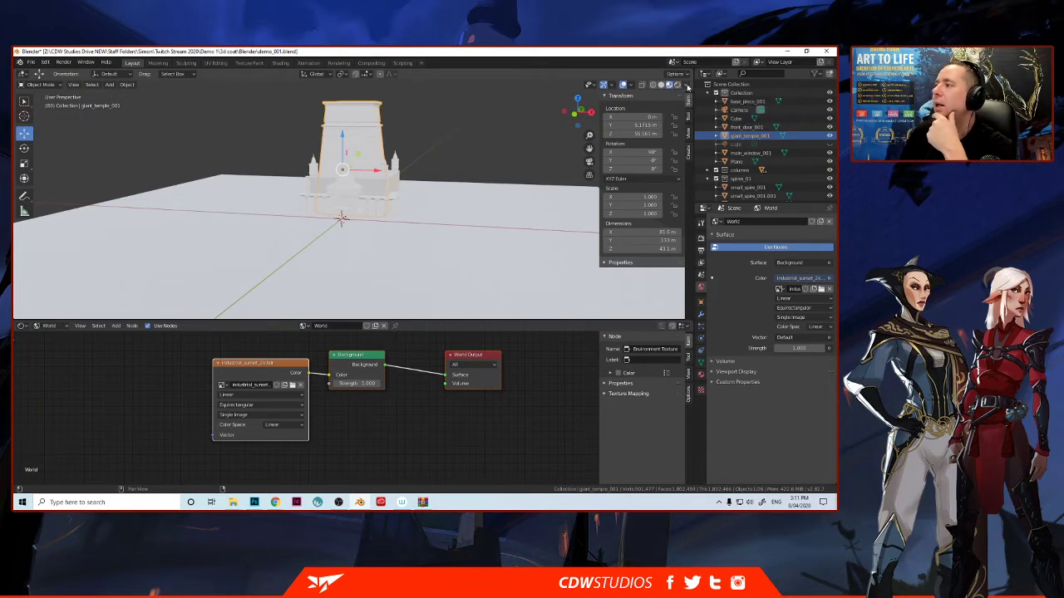
pyautogui.click(686, 86)
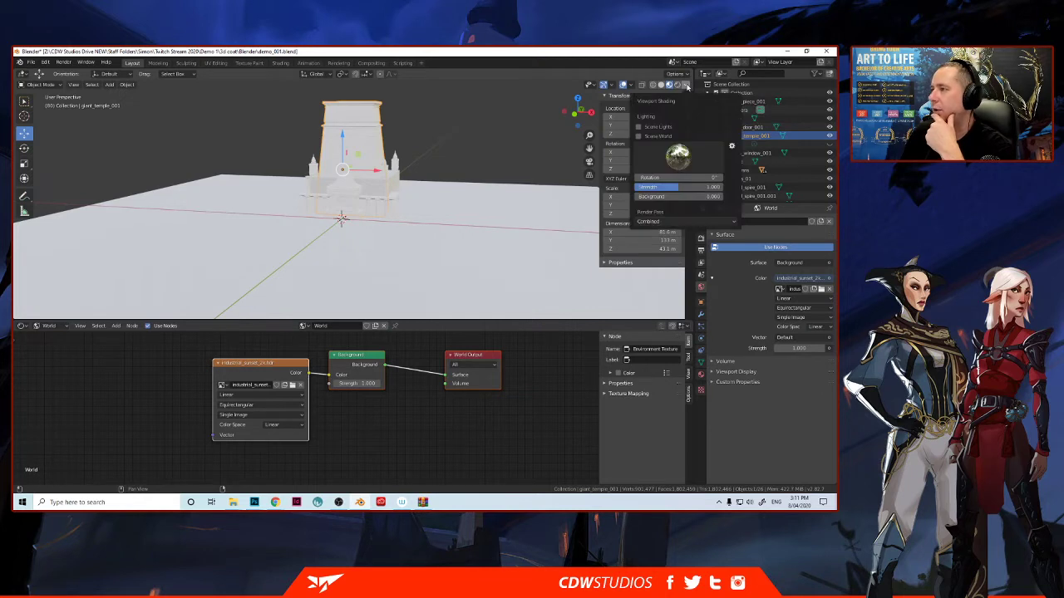
pyautogui.click(663, 85)
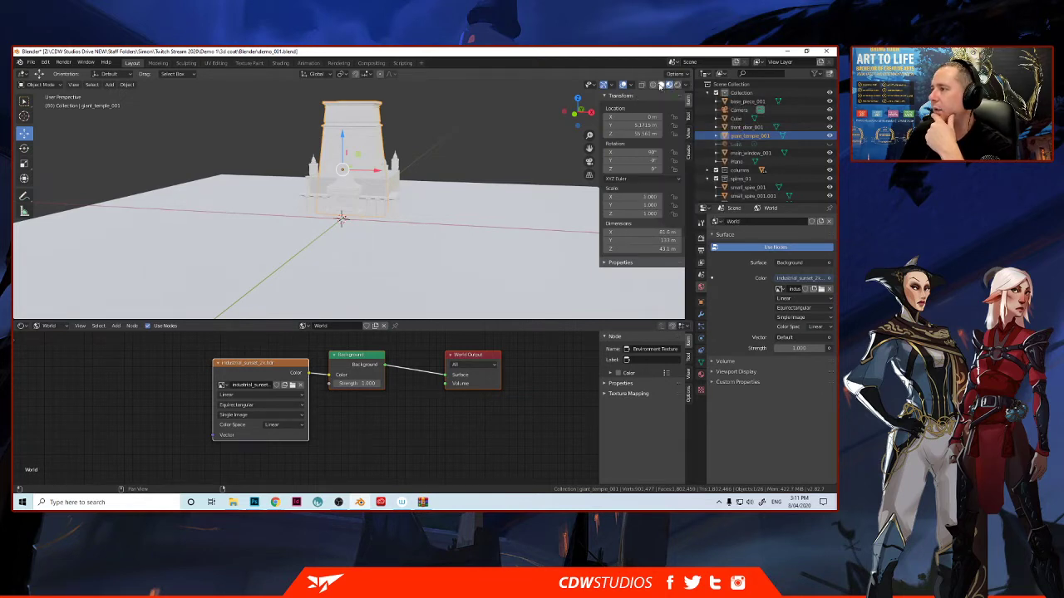
pyautogui.click(686, 87)
pyautogui.click(669, 86)
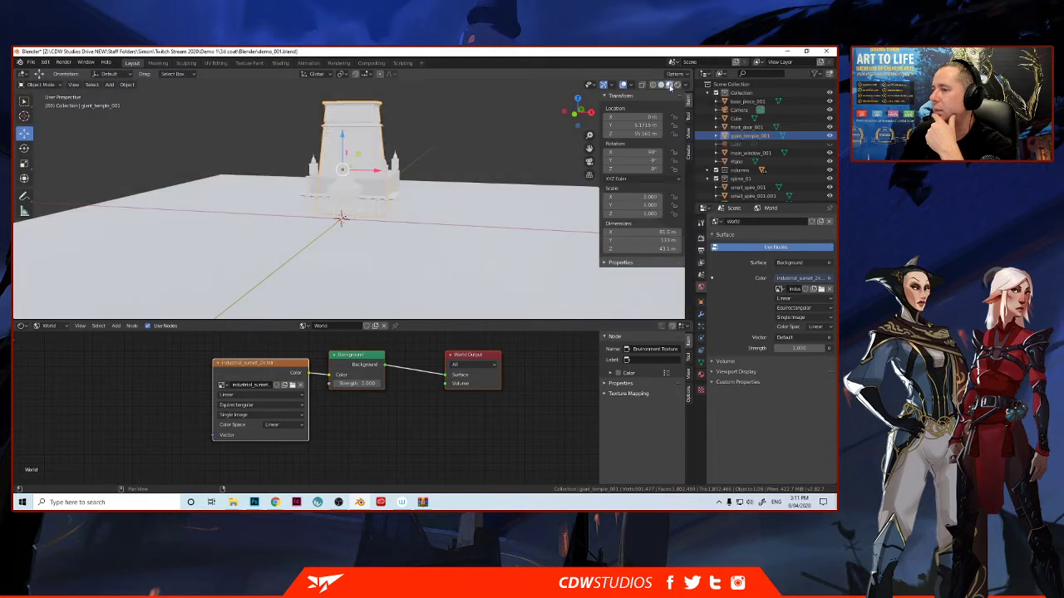
pyautogui.click(686, 87)
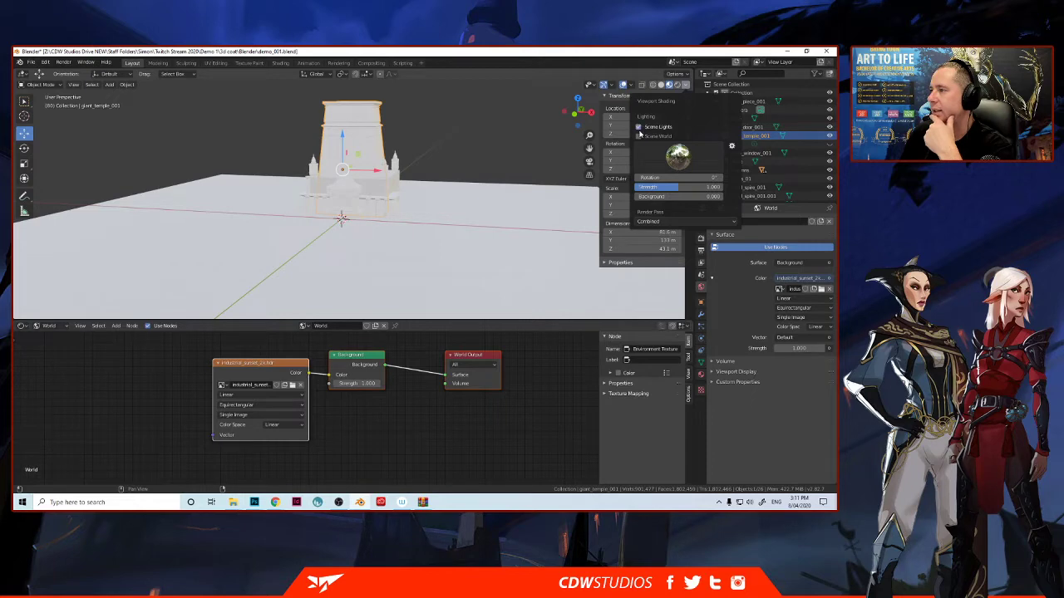
pyautogui.click(638, 135)
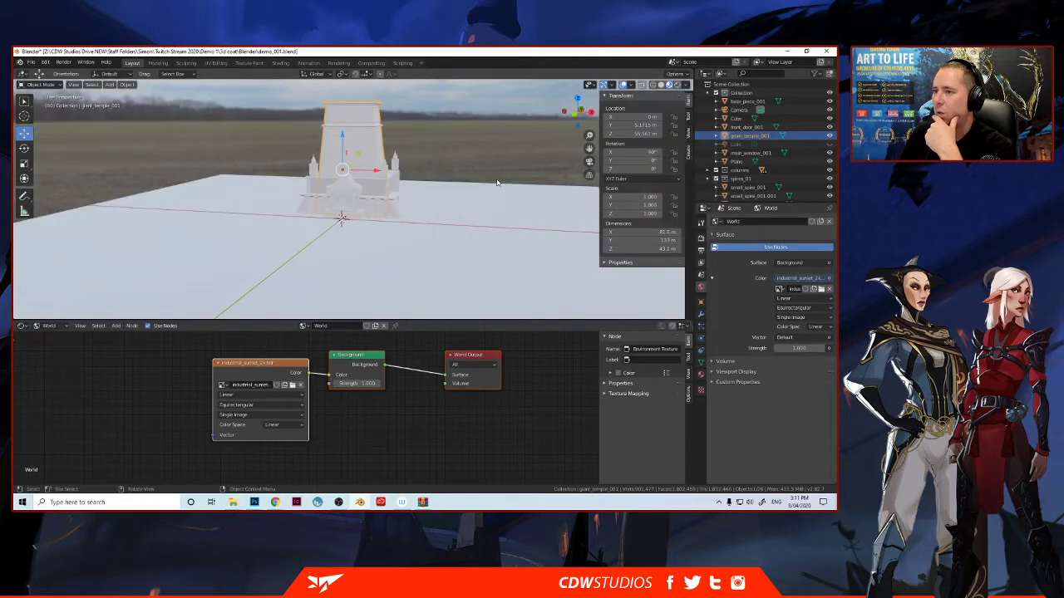
# - Deselect the temple and give the 3D view more room in Rendered shading by shrinking the node editor
pyautogui.moveTo(491, 173); pyautogui.dragTo(465, 178, button='middle')
pyautogui.click(496, 131)
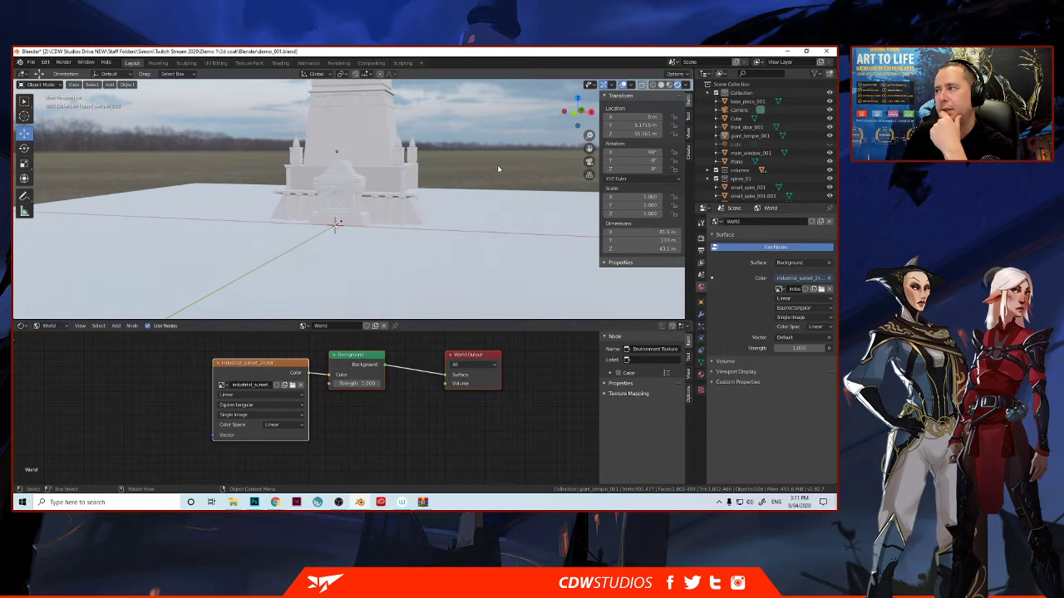
pyautogui.moveTo(475, 152); pyautogui.dragTo(415, 176, button='middle')
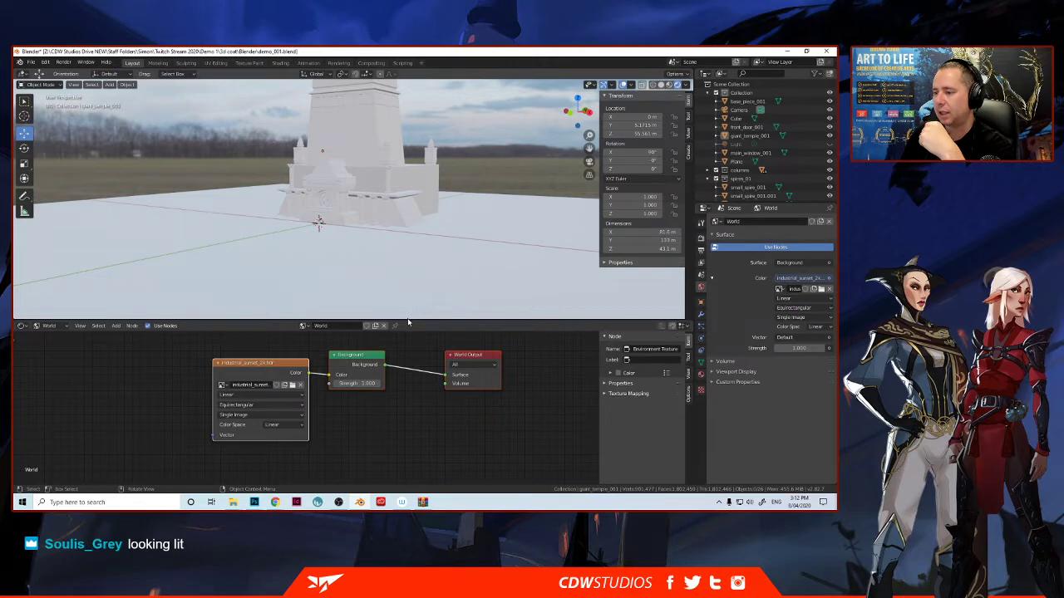
pyautogui.moveTo(408, 323); pyautogui.dragTo(410, 394)
pyautogui.moveTo(407, 294); pyautogui.dragTo(454, 263, button='middle')
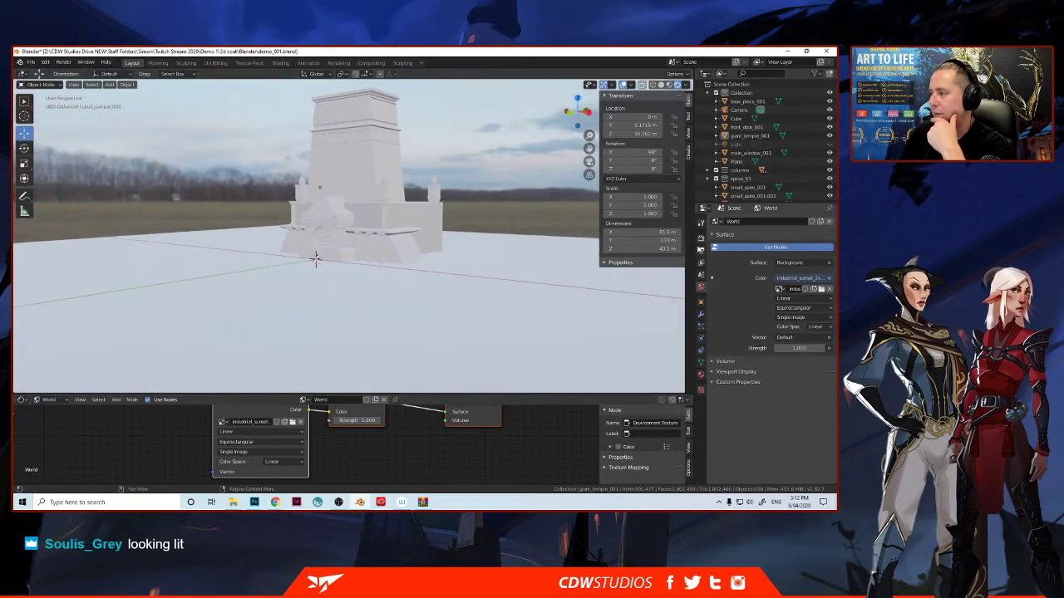
# - Set the scene's render engine to Cycles
pyautogui.click(700, 239)
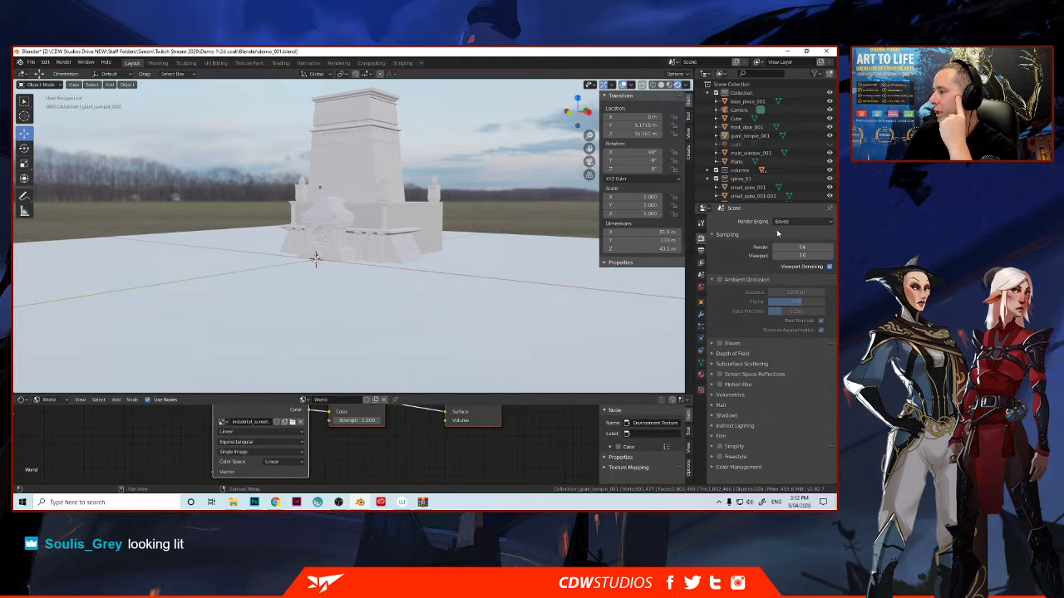
pyautogui.click(785, 222)
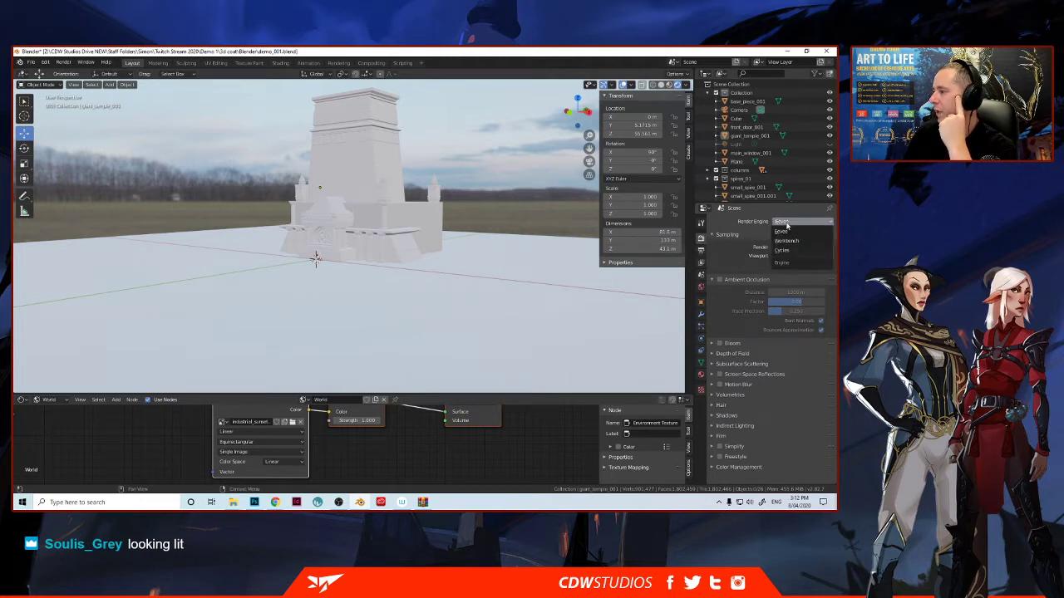
pyautogui.click(785, 251)
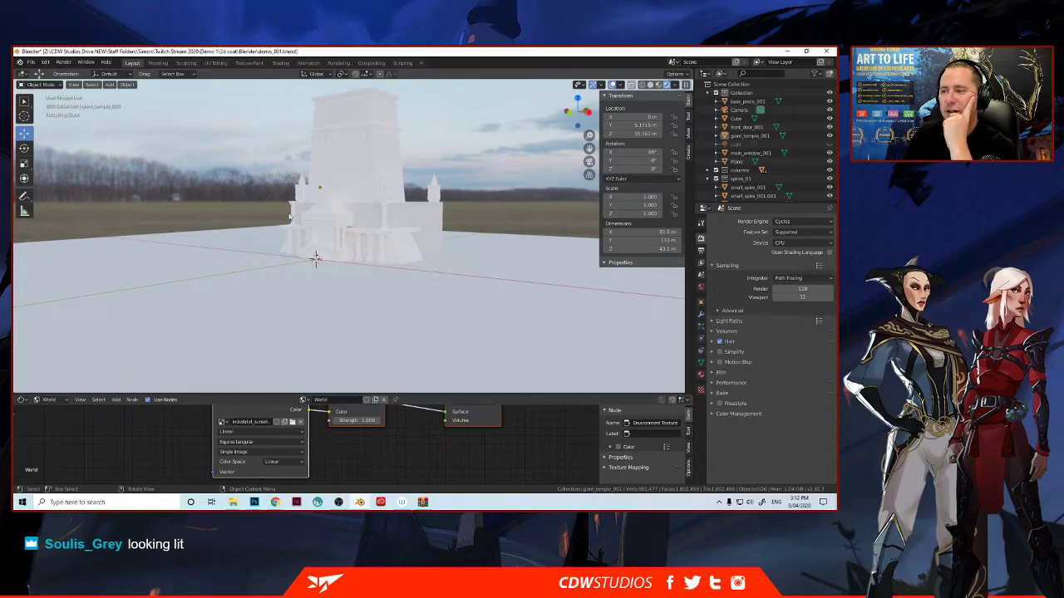
pyautogui.moveTo(299, 215); pyautogui.dragTo(248, 213, button='middle')
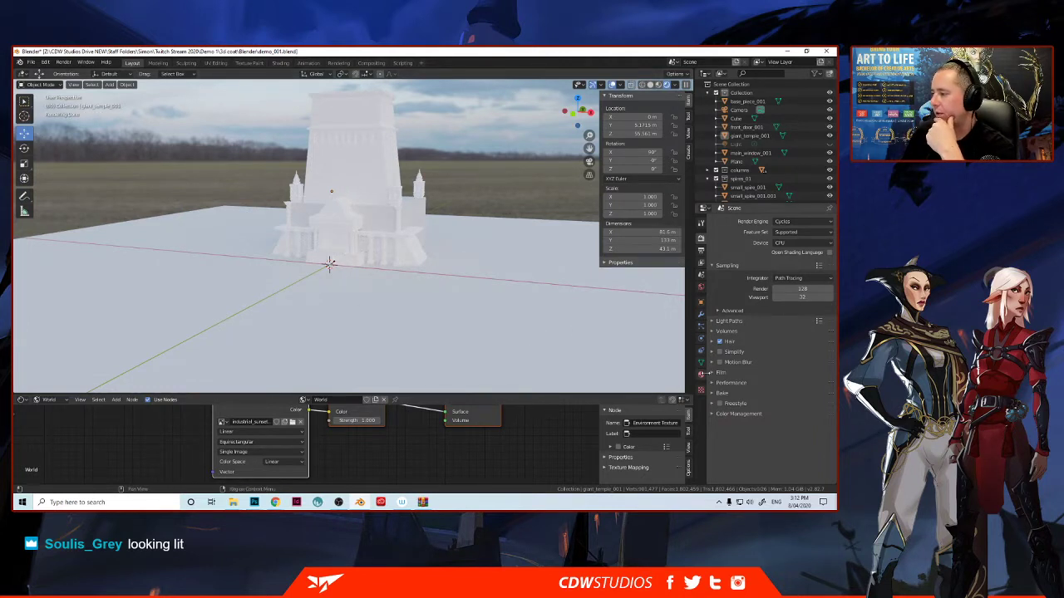
# - Replace the World environment image with kiara_1_dawn_2k.hdr
pyautogui.click(701, 287)
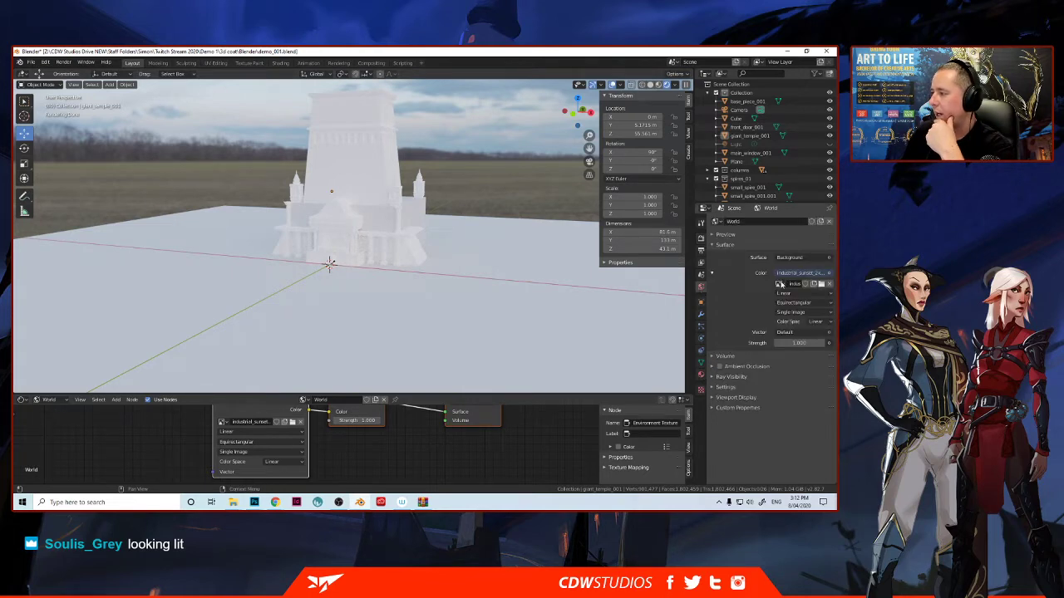
pyautogui.click(821, 283)
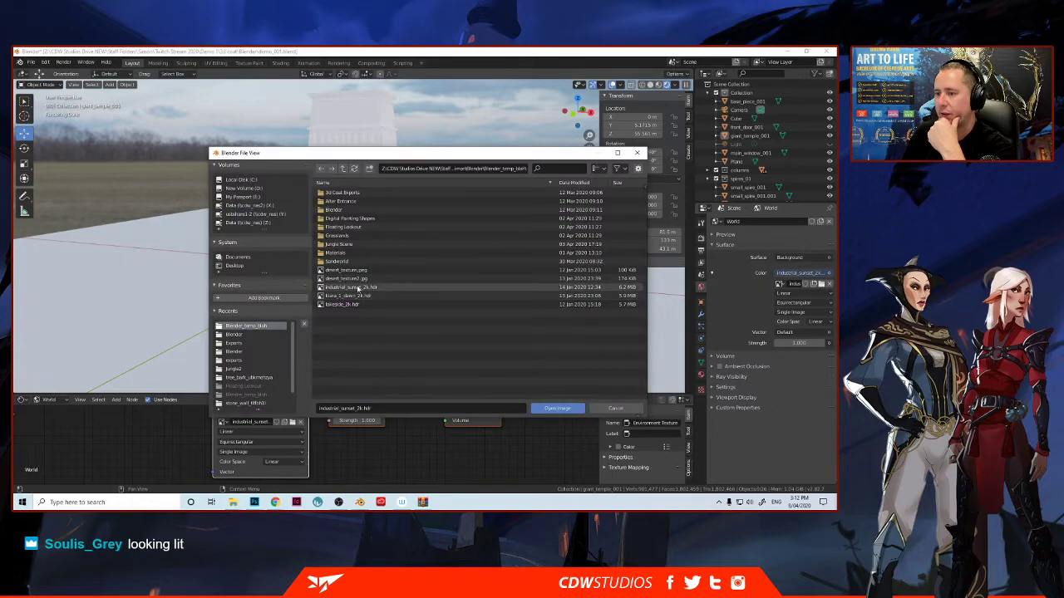
pyautogui.doubleClick(349, 296)
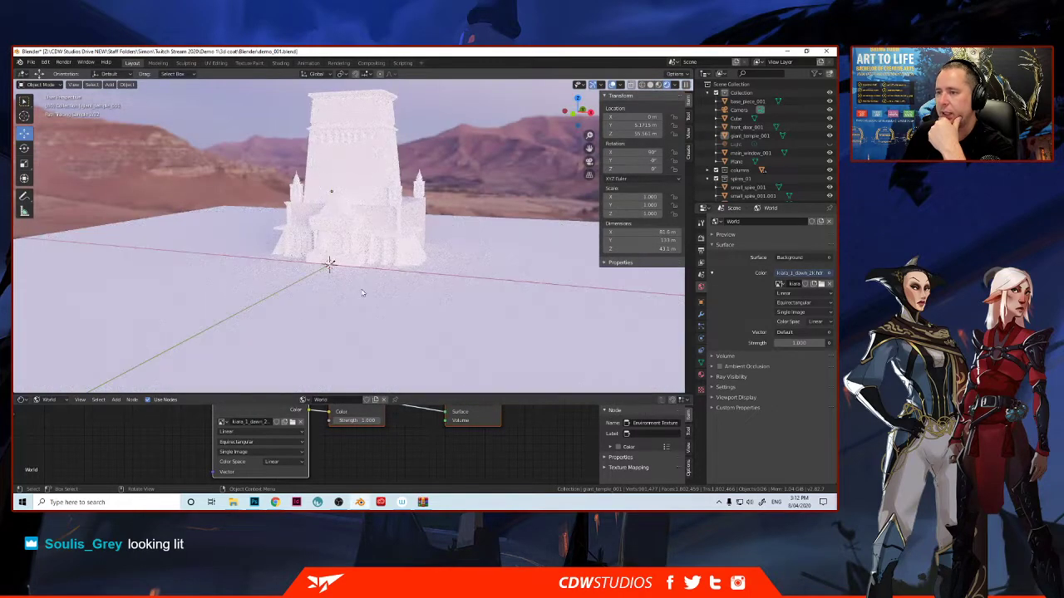
# - Examine the temple under the new environment lighting from several angles and distances
pyautogui.moveTo(375, 270)
pyautogui.mouseDown(button='middle')
pyautogui.moveTo(308, 244)
pyautogui.moveTo(284, 255)
pyautogui.moveTo(318, 275)
pyautogui.moveTo(297, 271)
pyautogui.moveTo(280, 283)
pyautogui.moveTo(341, 279)
pyautogui.moveTo(349, 294)
pyautogui.moveTo(356, 276)
pyautogui.mouseUp(button='middle')
pyautogui.scroll(3, 295, 288)
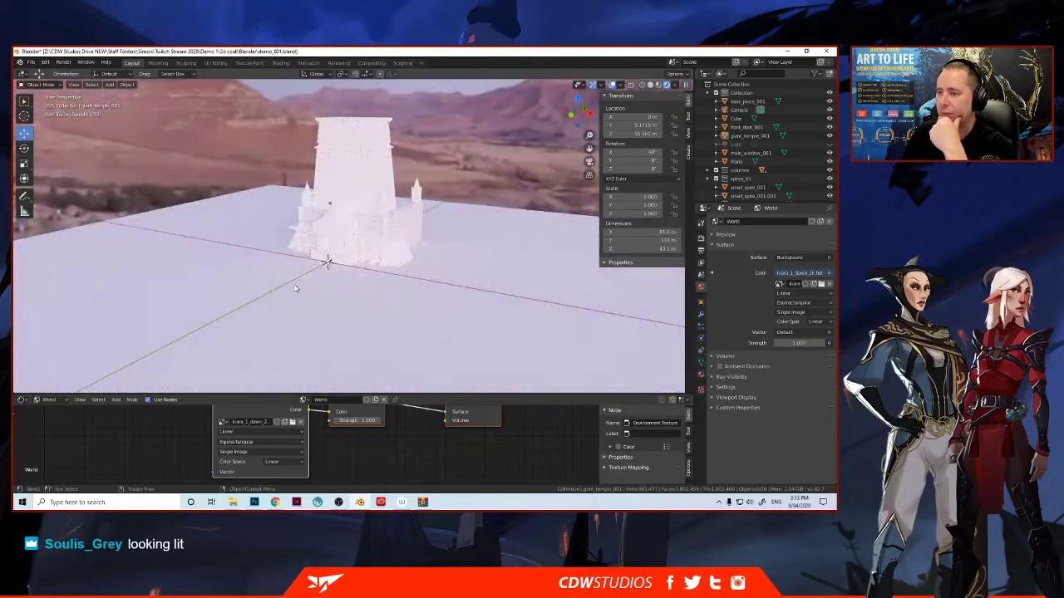
pyautogui.moveTo(295, 288); pyautogui.dragTo(330, 242, button='middle')
pyautogui.scroll(-3, 332, 243)
pyautogui.scroll(4, 328, 243)
pyautogui.scroll(-4, 323, 242)
pyautogui.scroll(2, 319, 241)
pyautogui.scroll(-2, 323, 242)
pyautogui.moveTo(323, 242); pyautogui.dragTo(328, 242, button='middle')
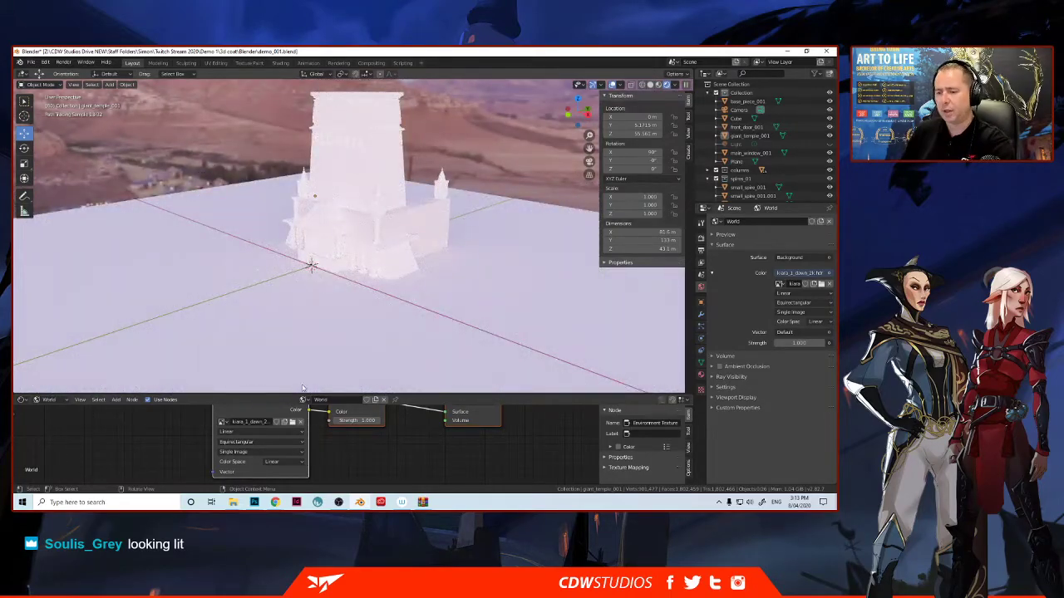
# - Enlarge the World node editor and add a Mapping node before the environment texture
pyautogui.moveTo(295, 396); pyautogui.dragTo(276, 246)
pyautogui.moveTo(274, 314); pyautogui.dragTo(332, 289, button='middle')
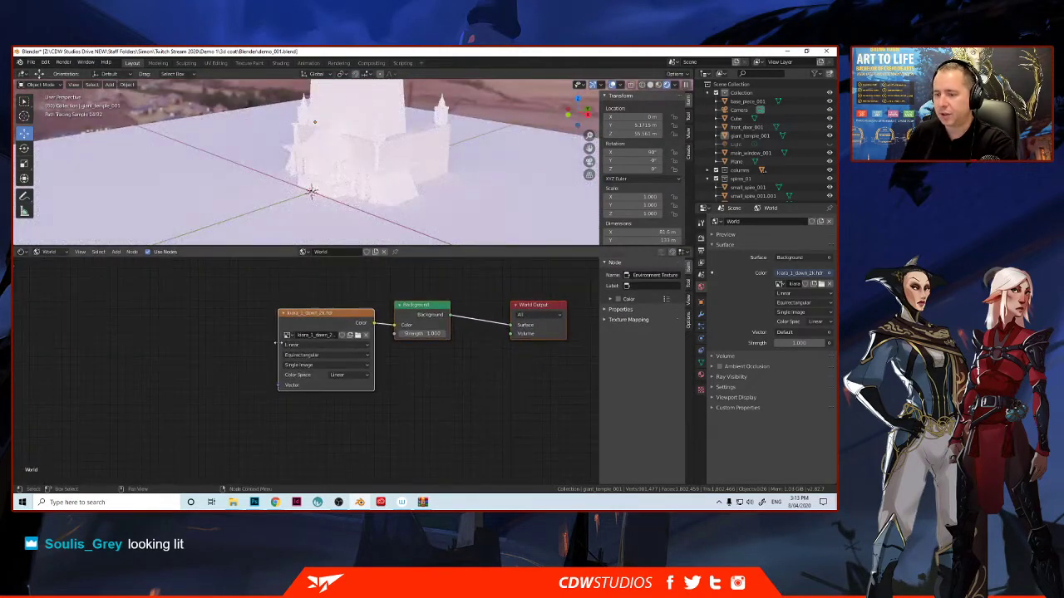
pyautogui.hotkey('shift', 'a')
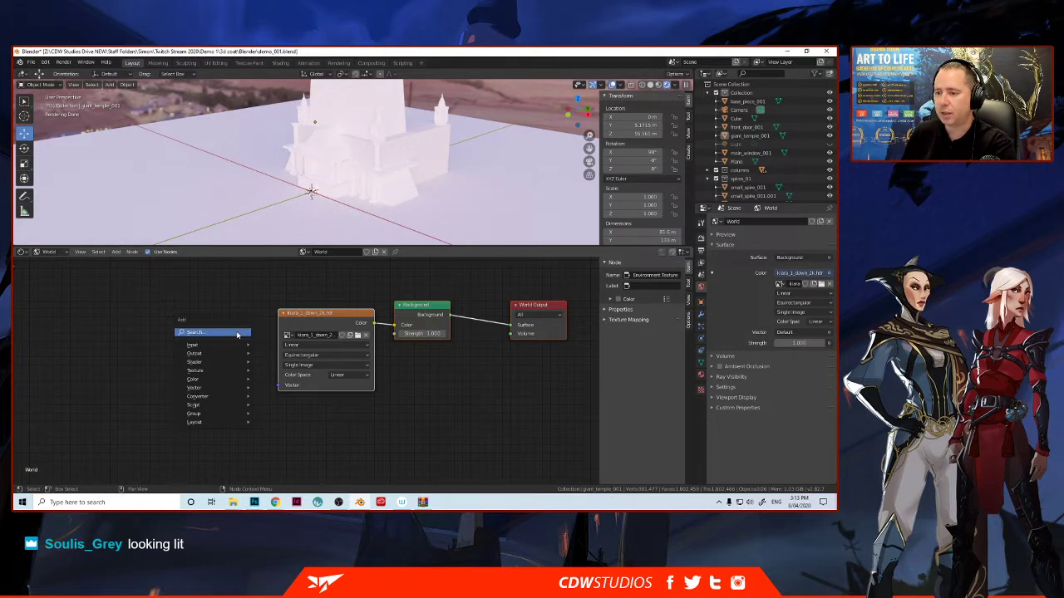
pyautogui.click(237, 334)
pyautogui.write('mapping')
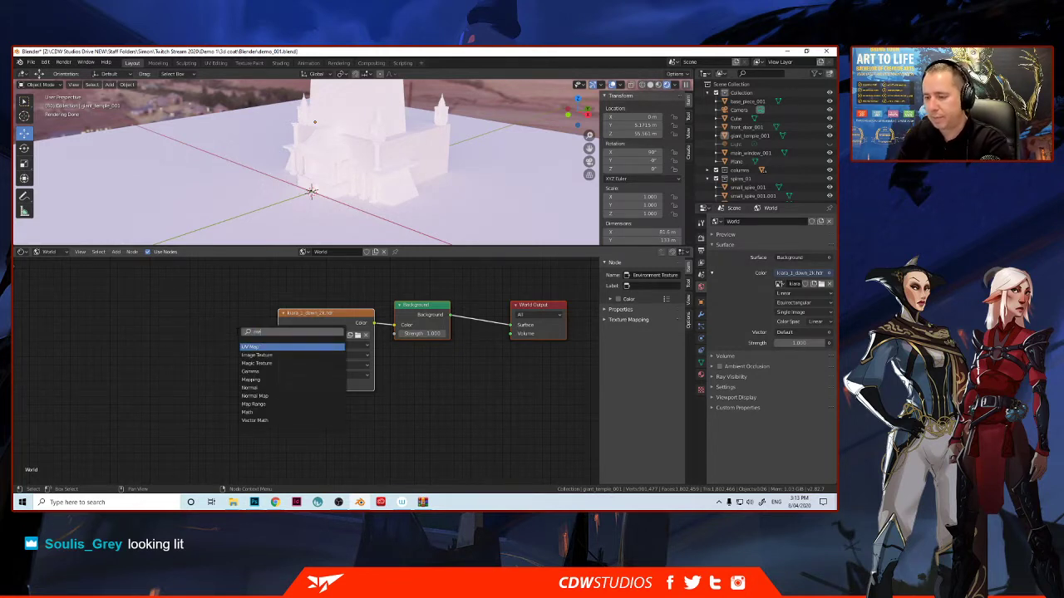
pyautogui.press('Return')
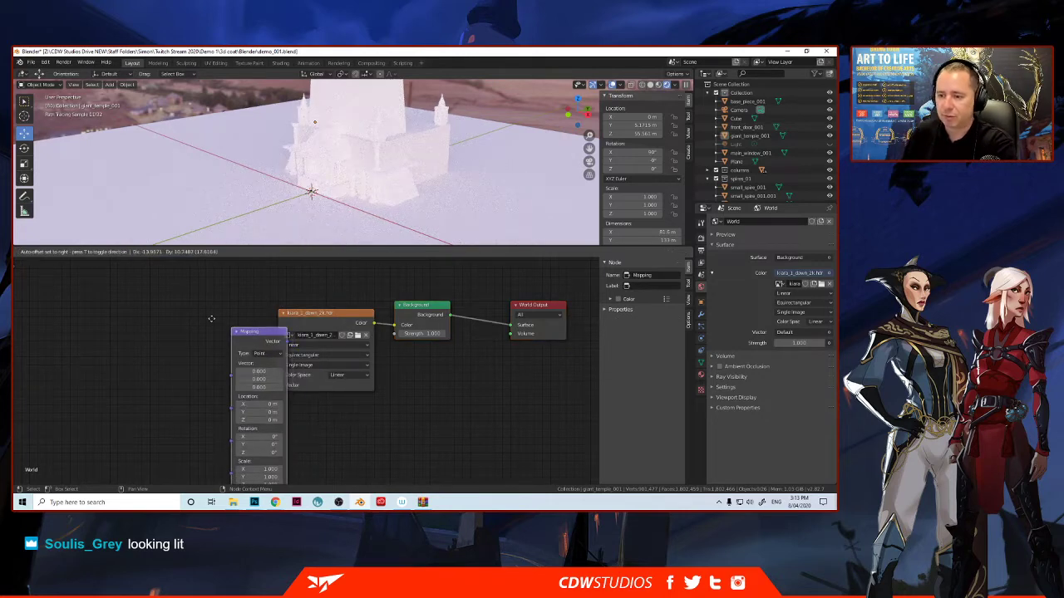
pyautogui.click(176, 286)
# - Add a Texture Coordinate node and connect its Generated output through the Mapping node to the environment texture's Vector input
pyautogui.hotkey('shift', 'a')
pyautogui.click(79, 363)
pyautogui.write('text')
pyautogui.press('Return')
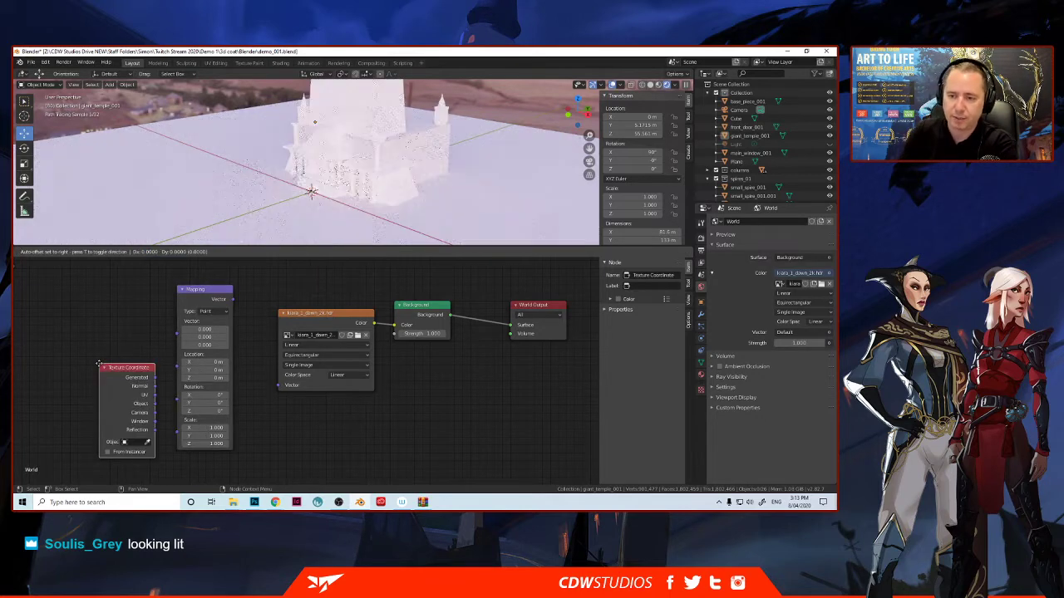
pyautogui.click(104, 401)
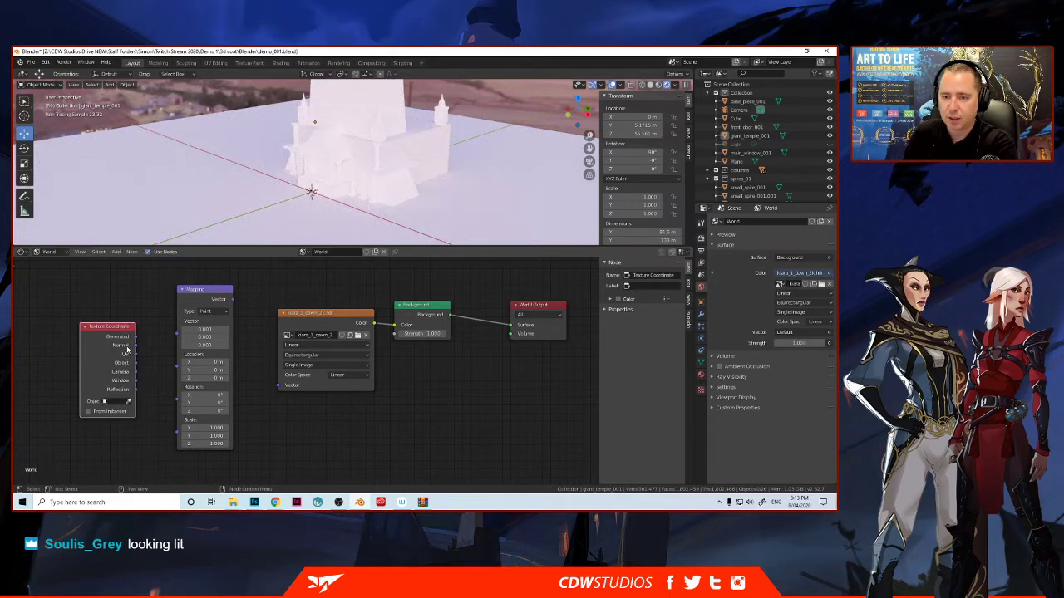
pyautogui.moveTo(136, 336); pyautogui.dragTo(263, 385)
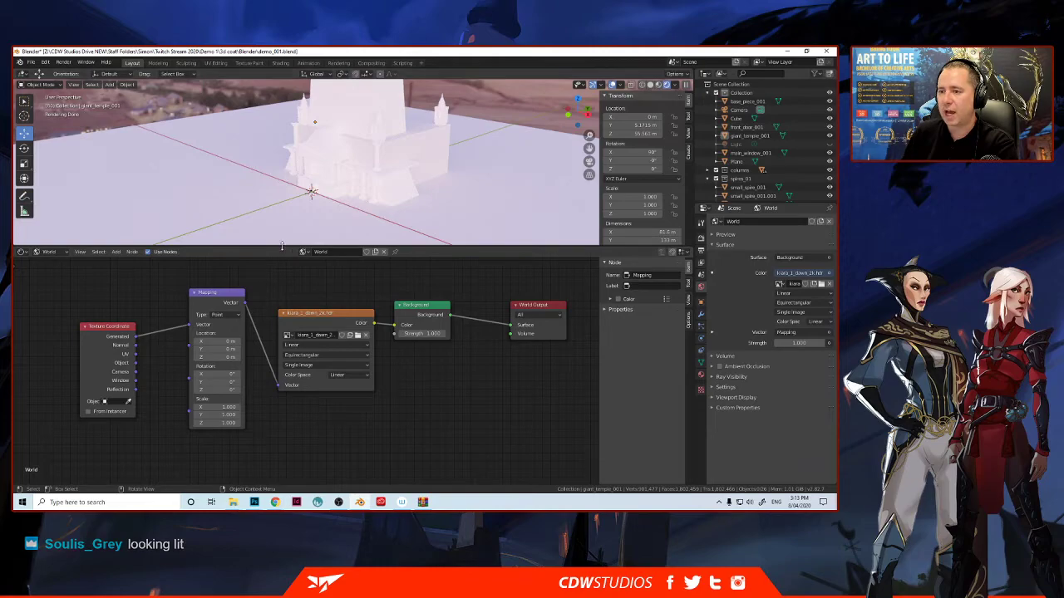
# - Enlarge the 3D view and rotate the environment by entering a Z rotation in the Mapping node
pyautogui.moveTo(282, 251); pyautogui.dragTo(269, 353)
pyautogui.moveTo(264, 333); pyautogui.dragTo(231, 283, button='middle')
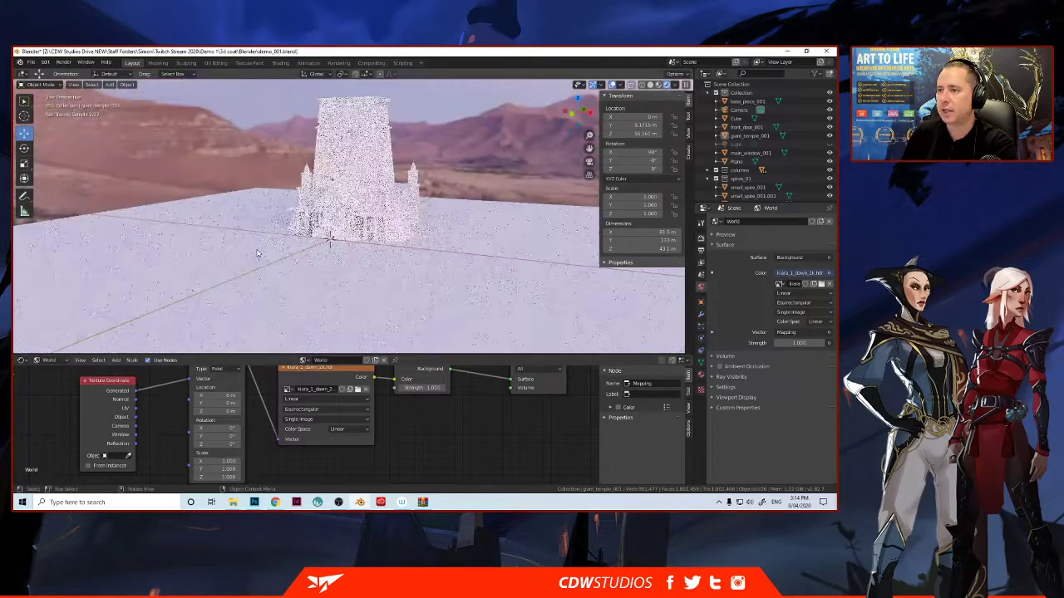
pyautogui.click(233, 444)
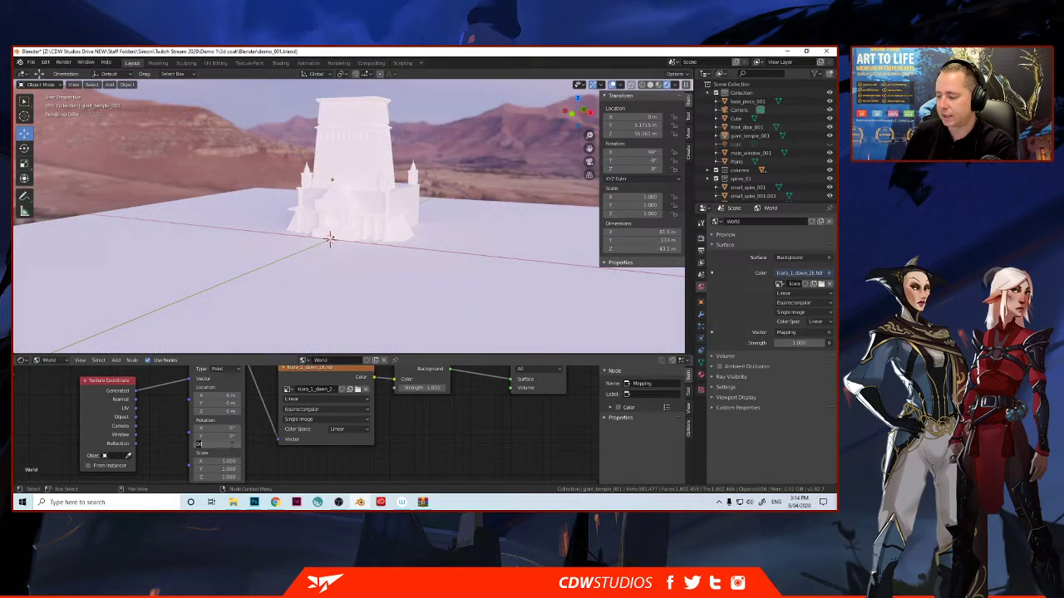
pyautogui.press('Return')
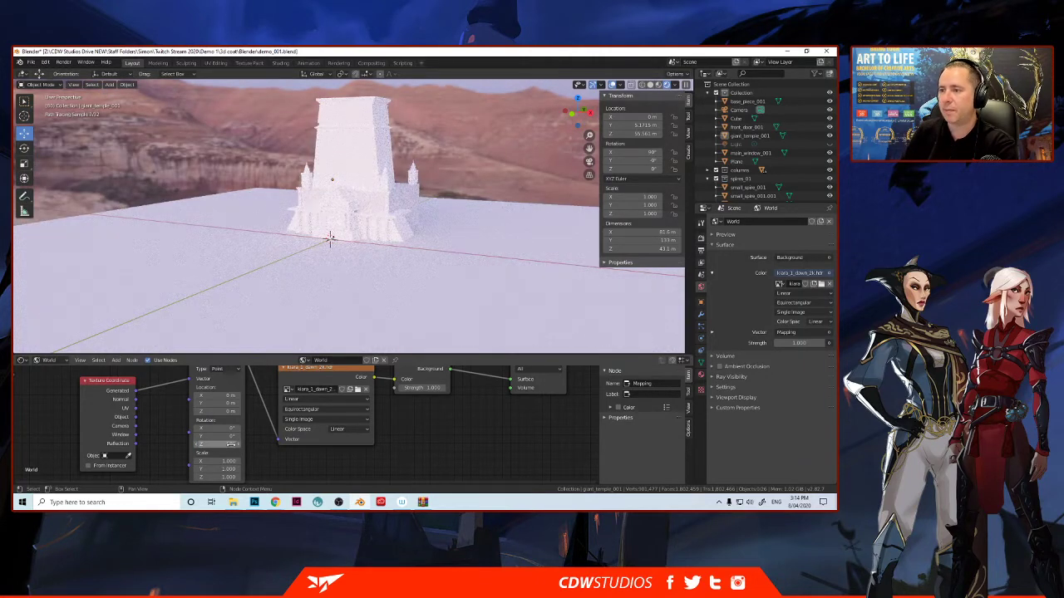
# - Try Z rotations of 100° and 41.4° for the environment in the Mapping node
pyautogui.click(226, 445)
pyautogui.write('50')
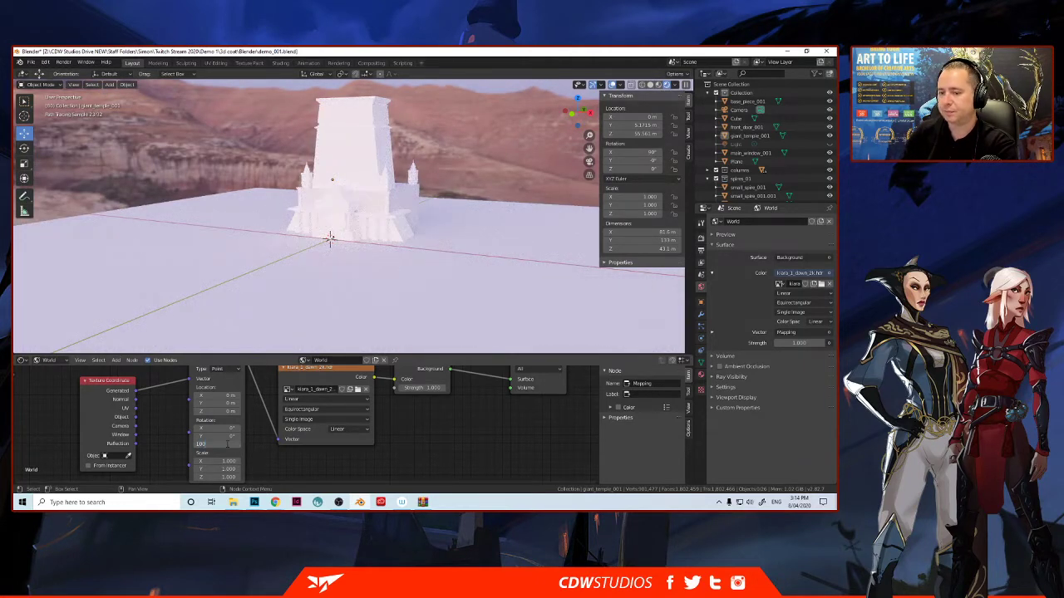
pyautogui.press('Return')
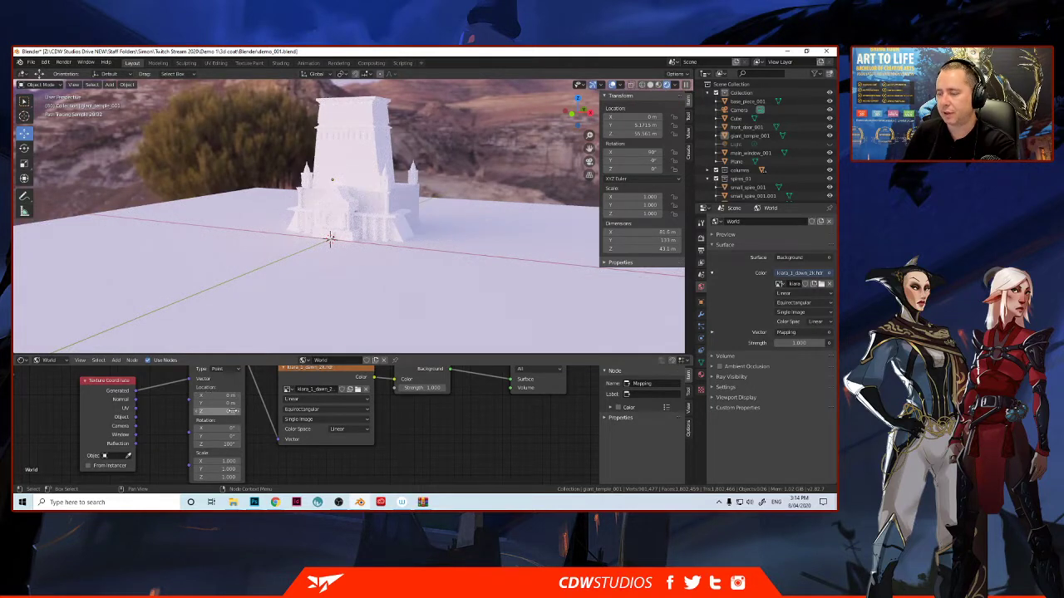
pyautogui.moveTo(226, 445)
pyautogui.mouseDown()
pyautogui.moveTo(249, 444)
pyautogui.moveTo(224, 443)
pyautogui.mouseUp()
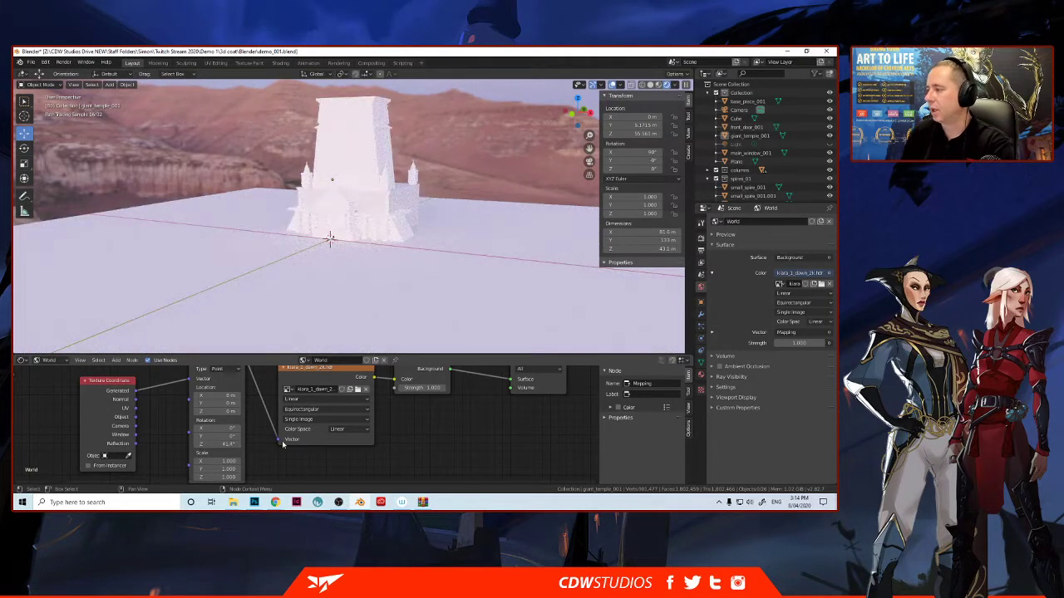
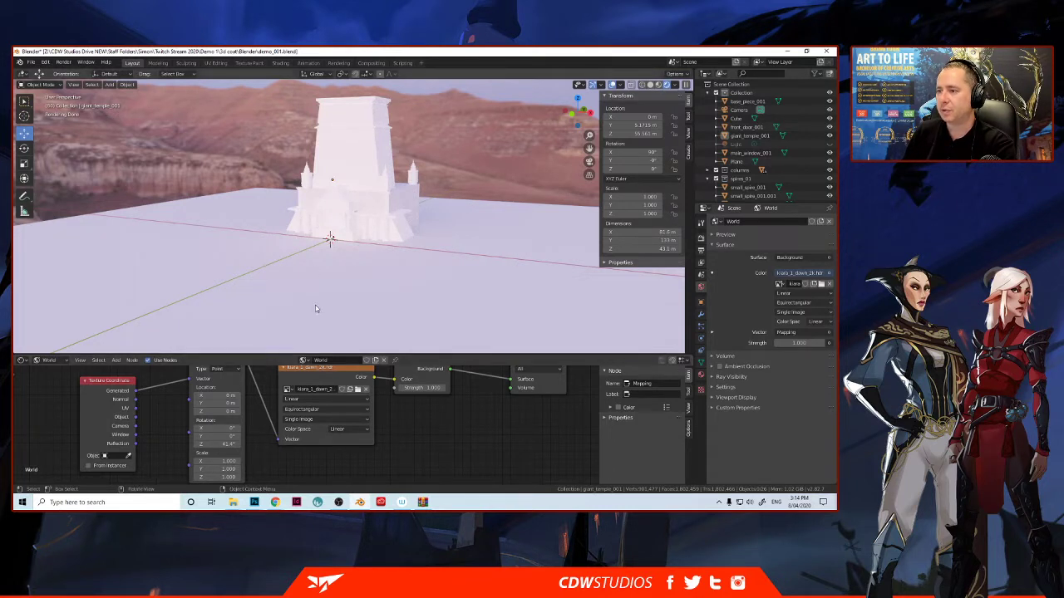
# - Add a cube, scale it to about 91 m per side and raise it to about 148 m above the temple
pyautogui.moveTo(316, 309); pyautogui.dragTo(349, 281, button='middle')
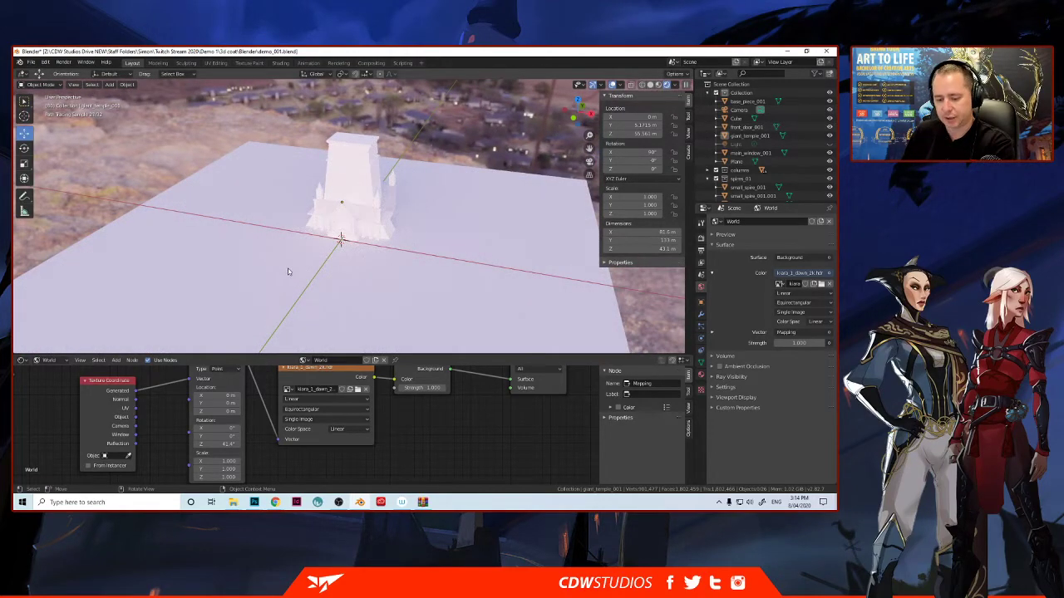
pyautogui.hotkey('shift', 'a')
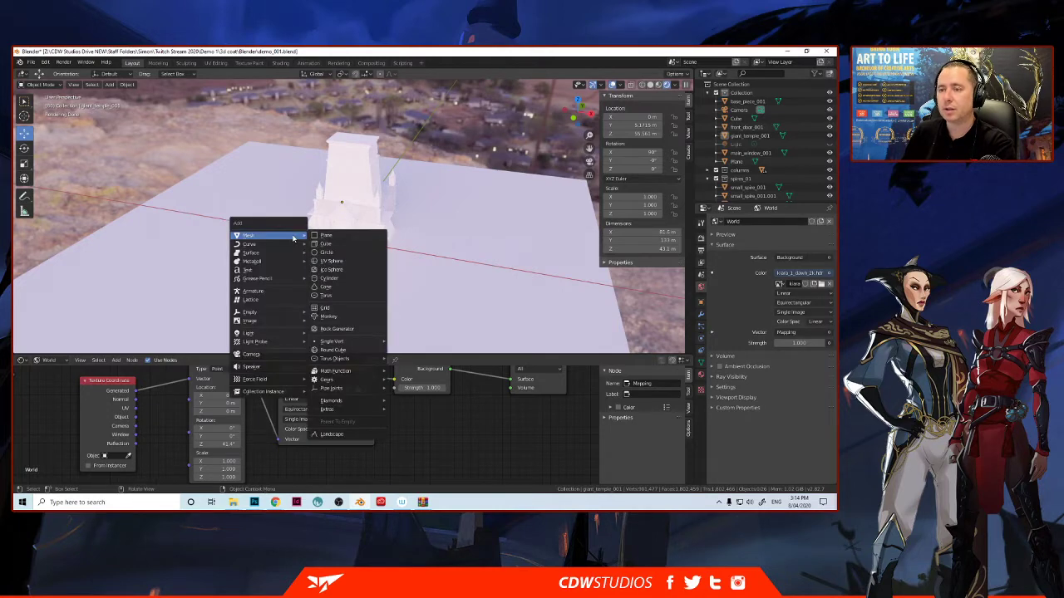
pyautogui.click(341, 243)
pyautogui.press('s')
pyautogui.click(453, 157)
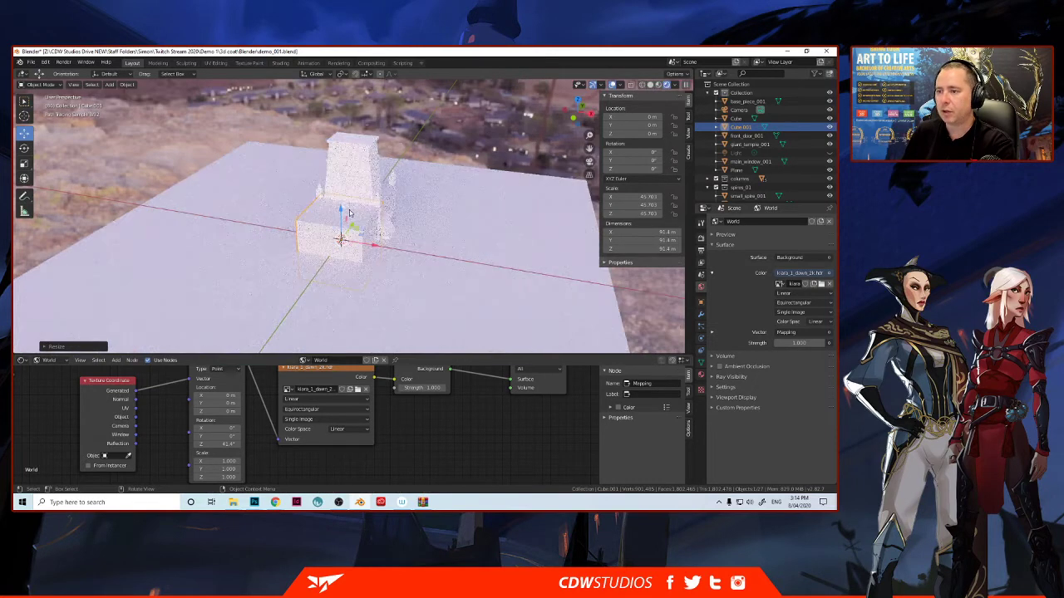
pyautogui.press('g')
pyautogui.press('z')
pyautogui.click(333, 106)
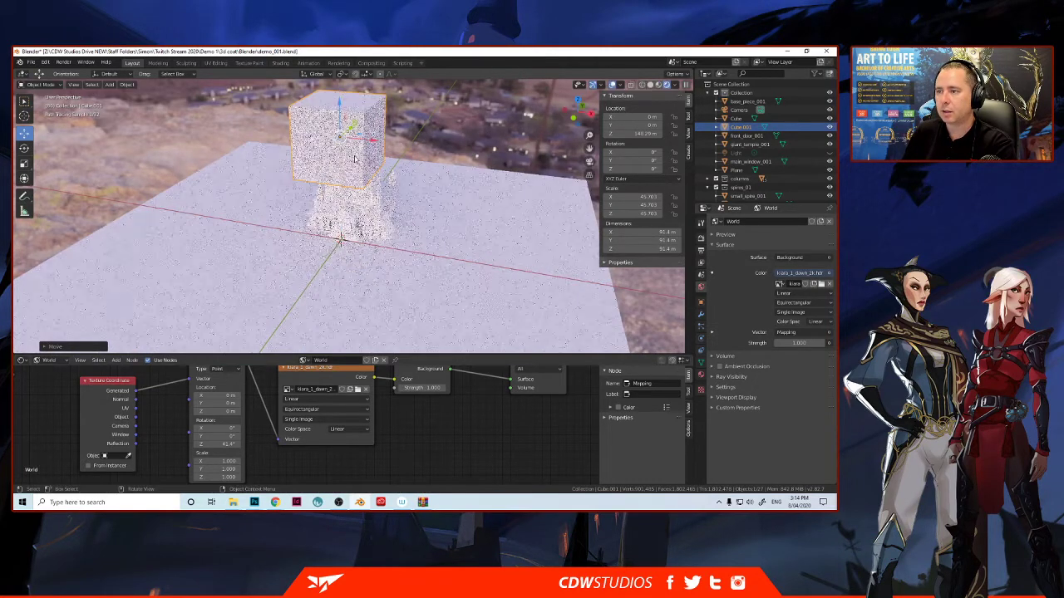
# - Move the cube farther above the ground plane and stretch it to about 2535 m along X and 233 m along Z
pyautogui.scroll(-10, 303, 144)
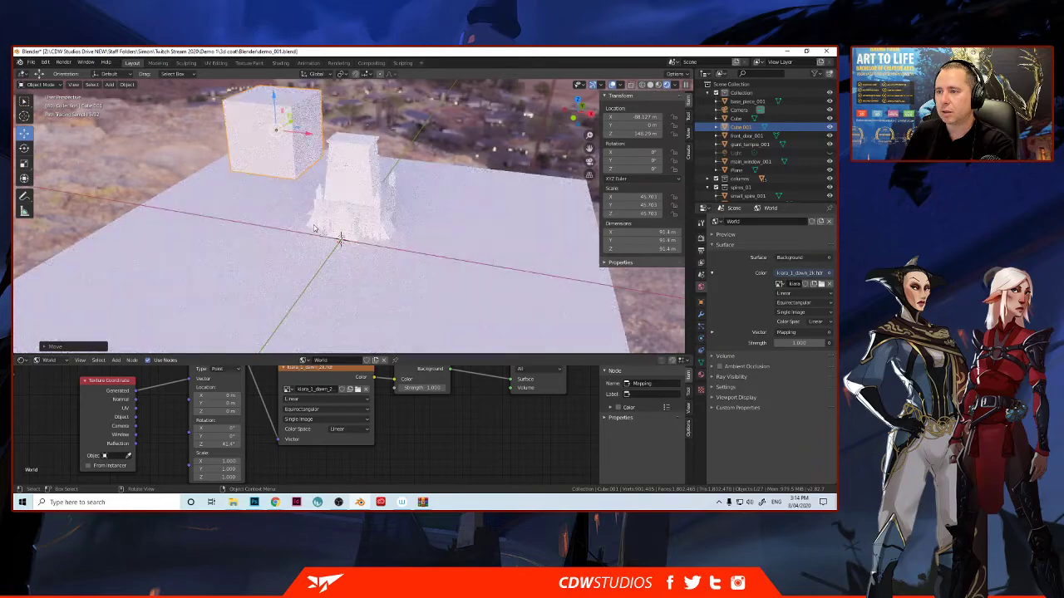
pyautogui.hotkey('shift', 'r')
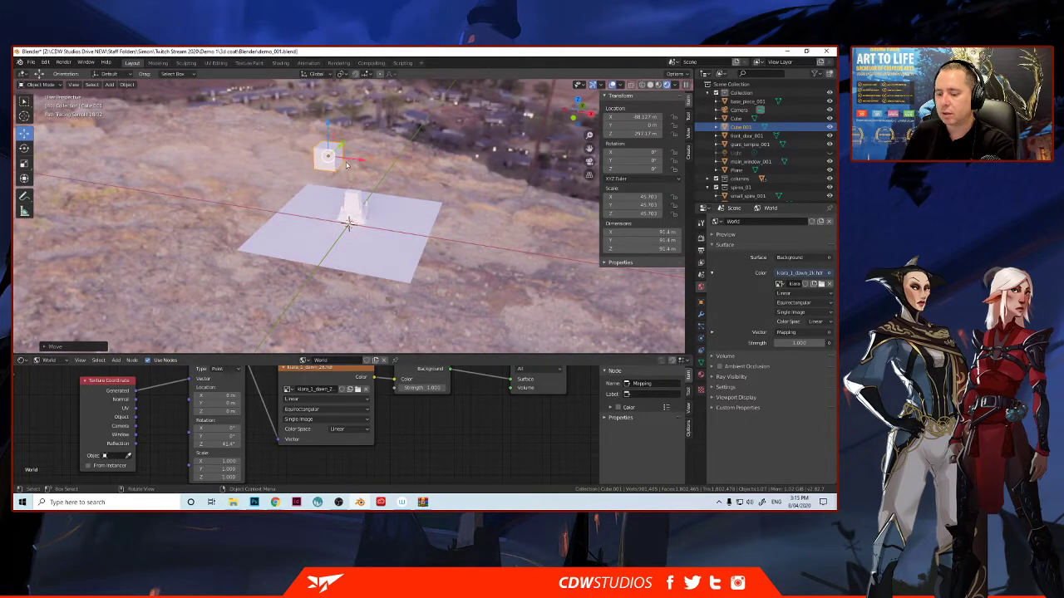
pyautogui.hotkey('shift', 'space')
pyautogui.press('r')
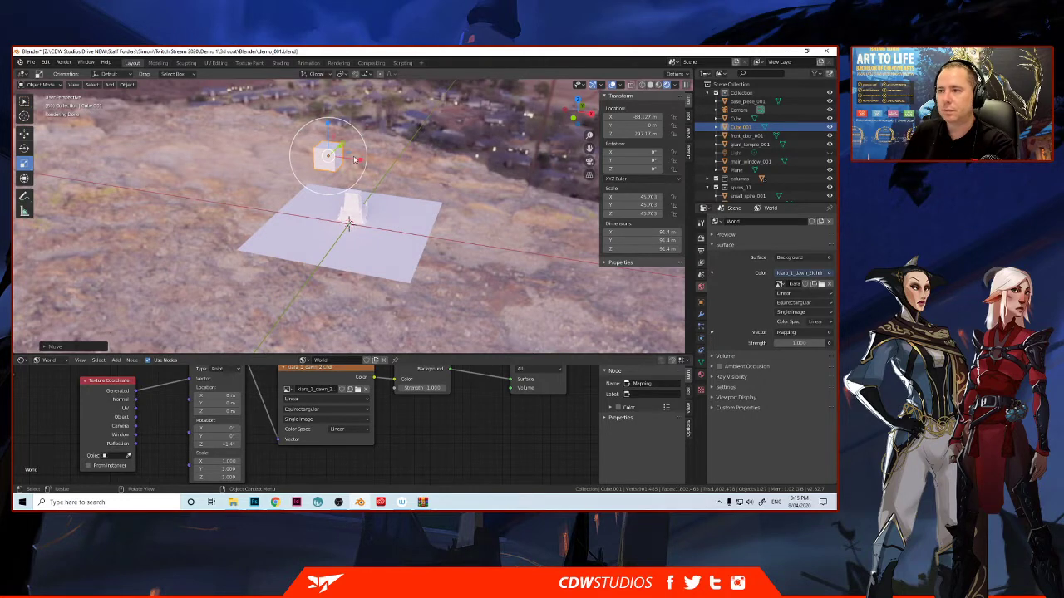
pyautogui.moveTo(362, 161); pyautogui.dragTo(24, 163)
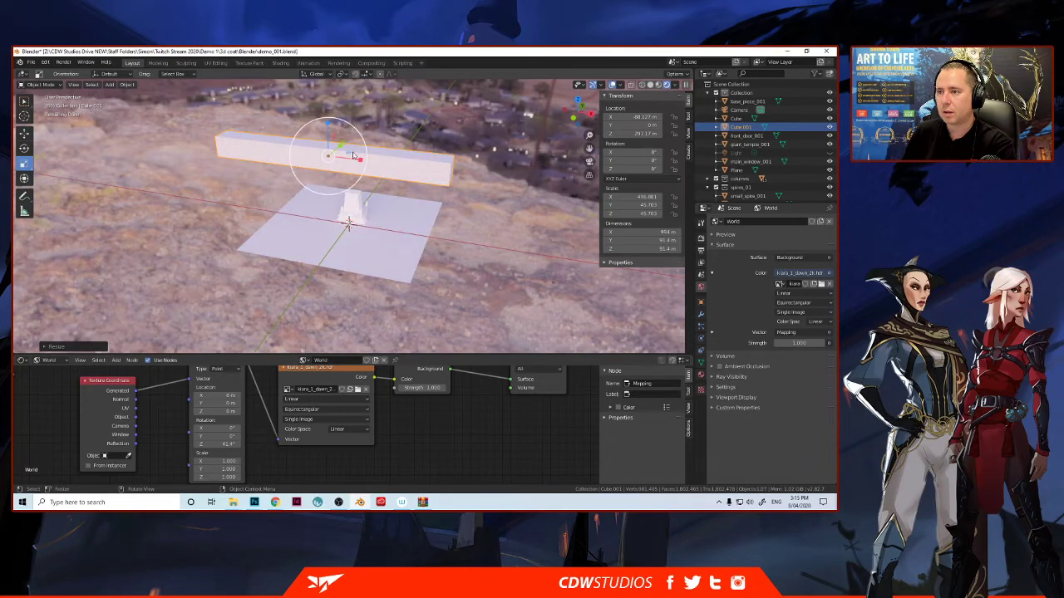
pyautogui.moveTo(341, 148); pyautogui.dragTo(364, 132)
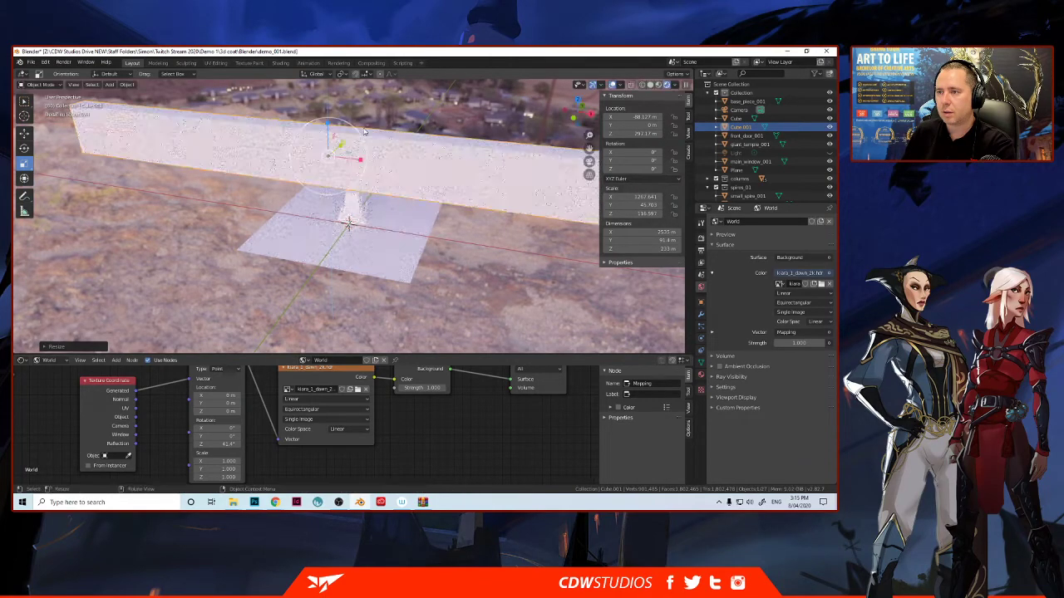
# - Widen the stretched cube to about 333 m along Y and examine the lighting on the temple beneath it
pyautogui.moveTo(344, 172); pyautogui.dragTo(307, 184, button='middle')
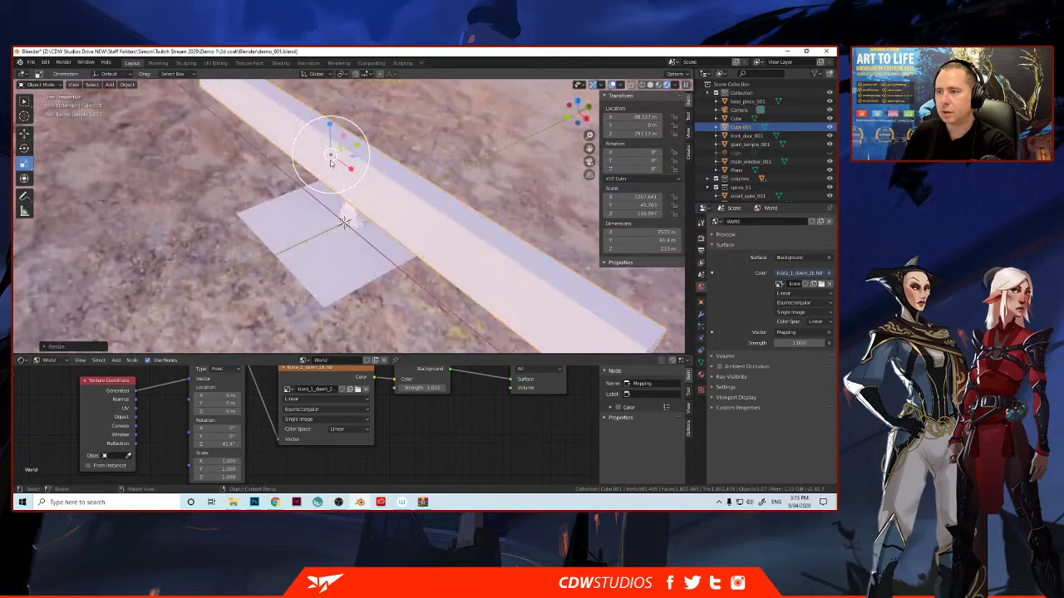
pyautogui.moveTo(357, 148); pyautogui.dragTo(332, 197)
pyautogui.scroll(-4, 332, 197)
pyautogui.moveTo(332, 197); pyautogui.dragTo(305, 214, button='middle')
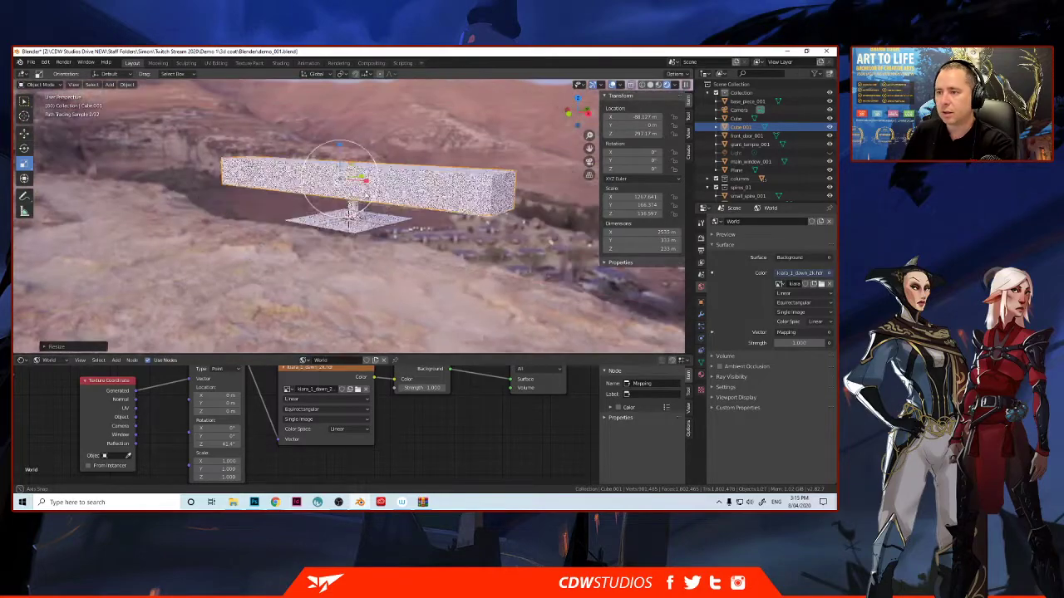
pyautogui.scroll(2, 305, 214)
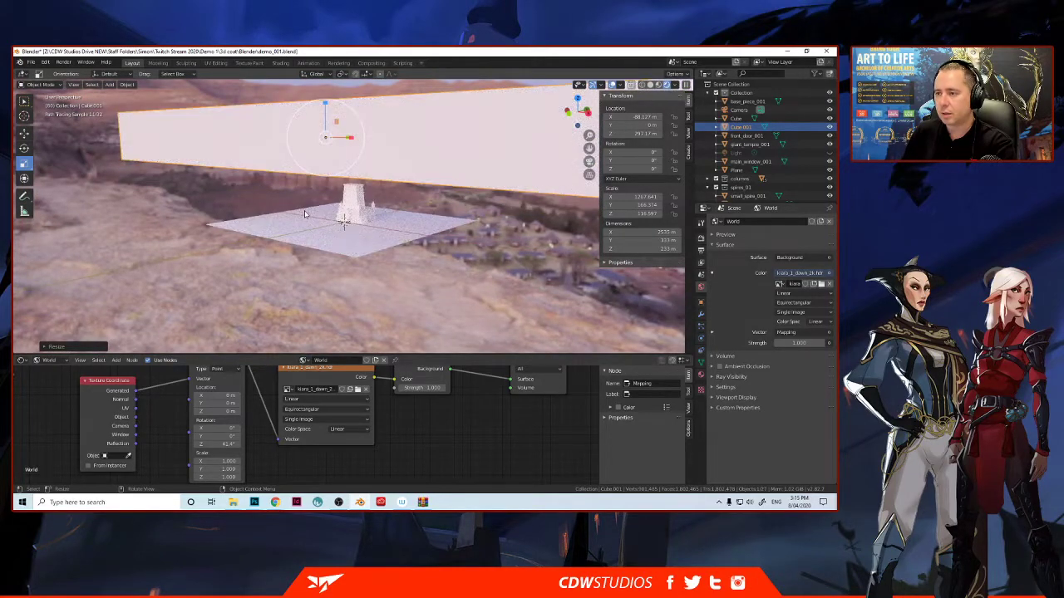
pyautogui.moveTo(305, 214); pyautogui.dragTo(295, 242, button='middle')
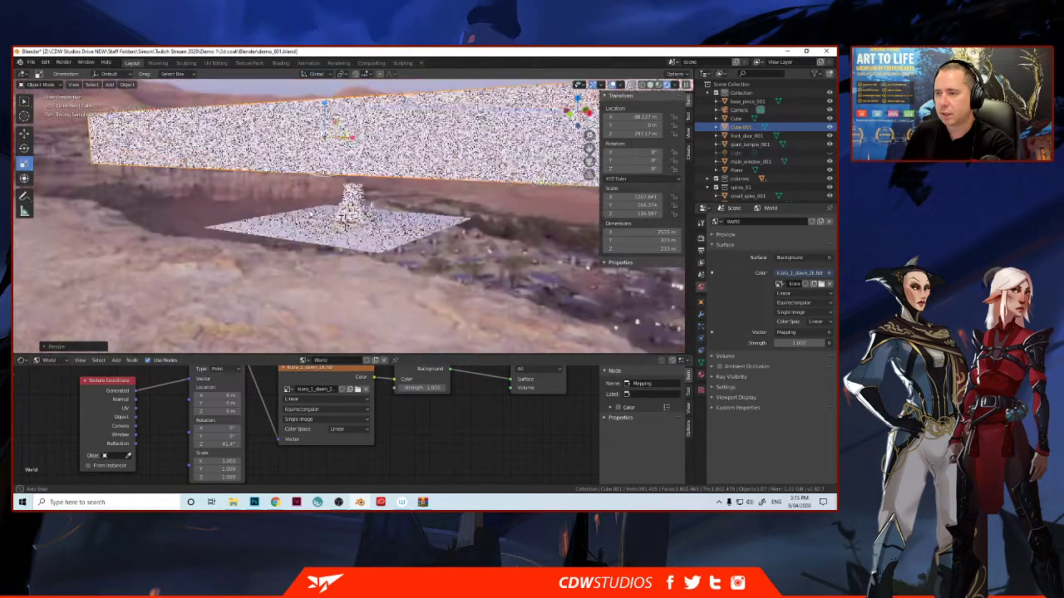
pyautogui.scroll(3, 295, 243)
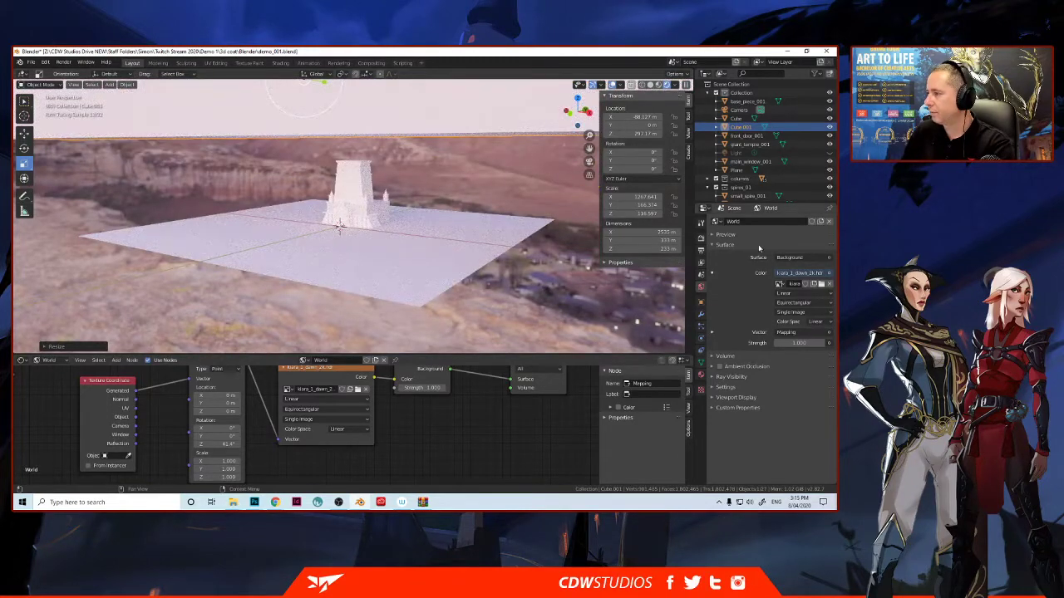
# - Set the Cycles render device to GPU Compute
pyautogui.click(700, 237)
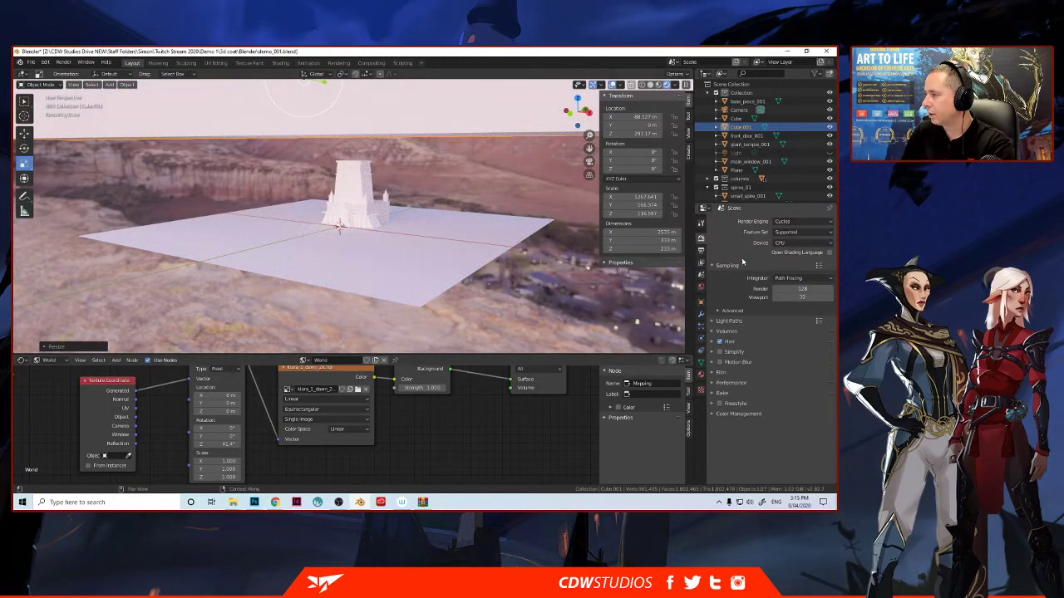
pyautogui.click(788, 243)
pyautogui.click(788, 262)
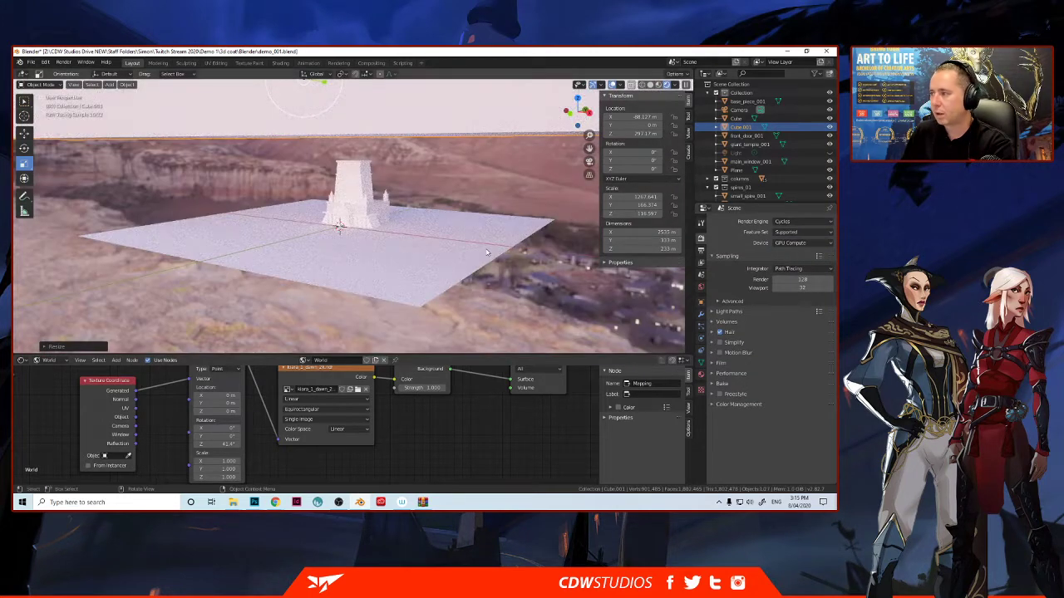
pyautogui.click(794, 242)
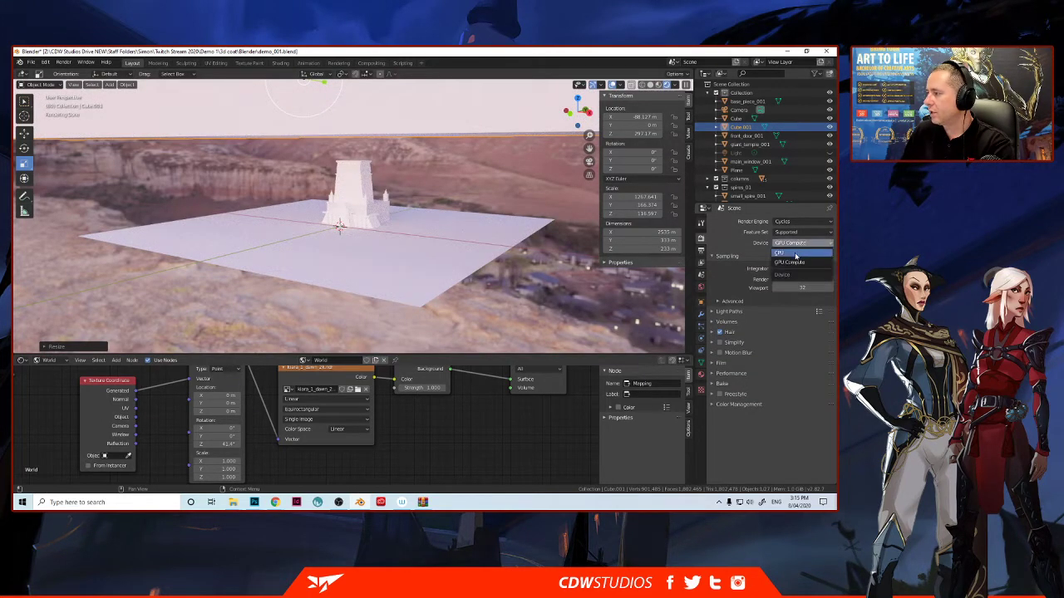
pyautogui.click(790, 263)
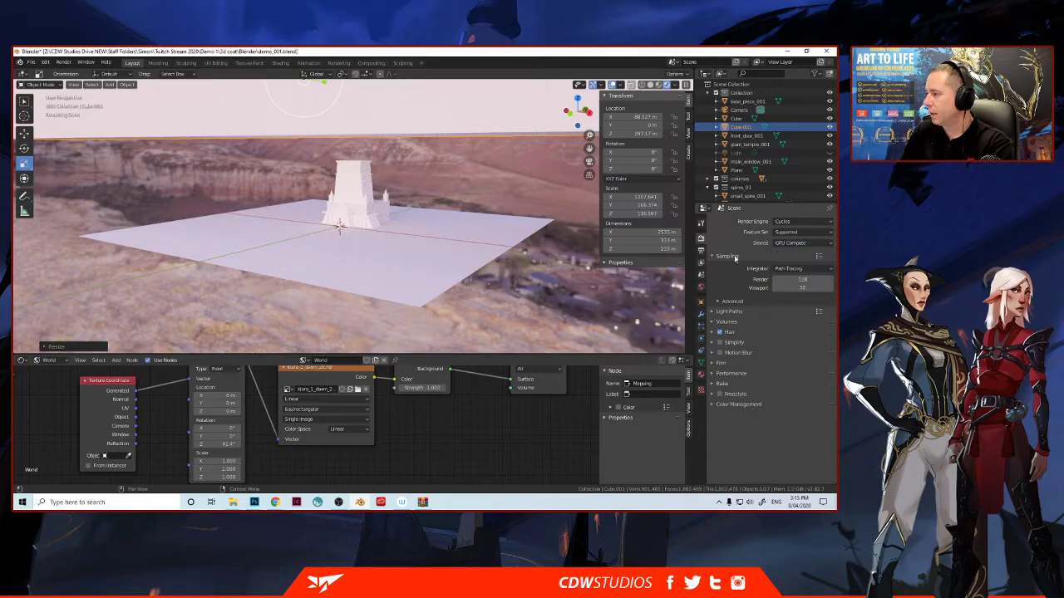
# - Delete the stretched cube above the temple
pyautogui.moveTo(336, 224)
pyautogui.mouseDown(button='middle')
pyautogui.moveTo(318, 243)
pyautogui.moveTo(336, 226)
pyautogui.mouseUp(button='middle')
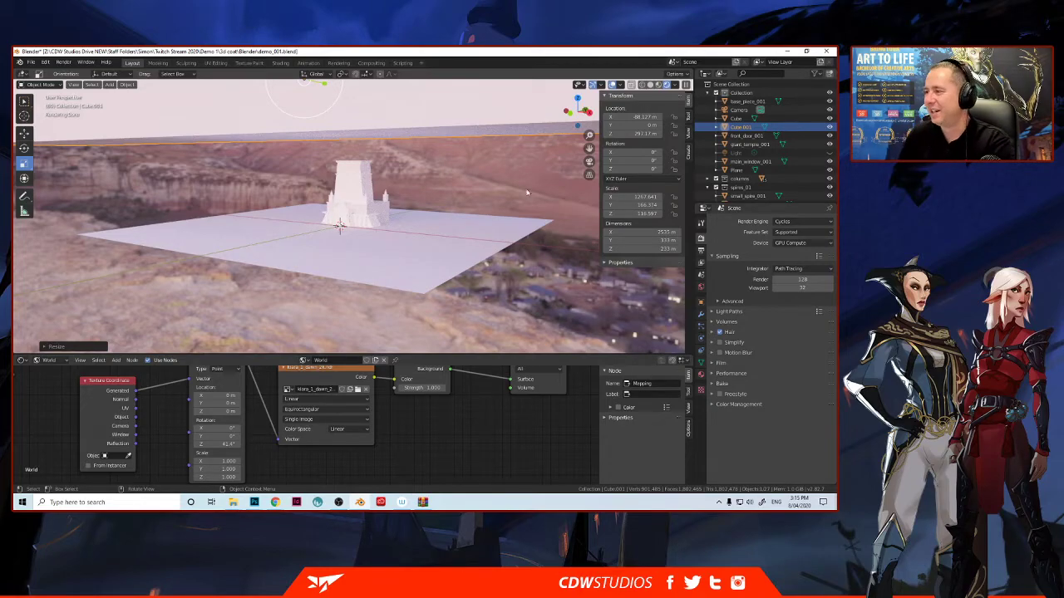
pyautogui.moveTo(454, 205); pyautogui.dragTo(337, 222, button='middle')
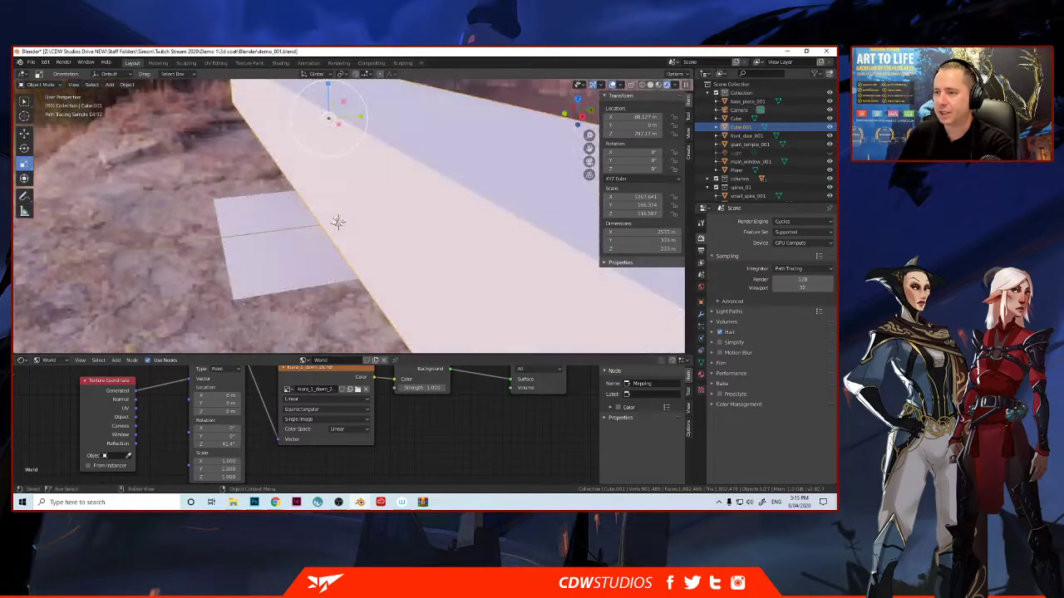
pyautogui.press('Delete')
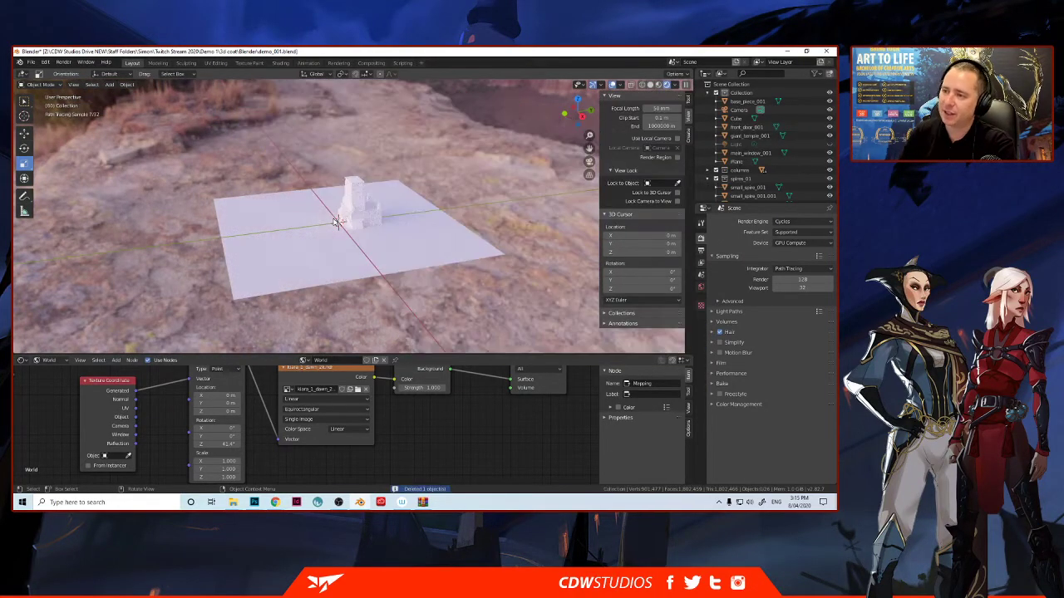
pyautogui.moveTo(337, 222); pyautogui.dragTo(358, 212, button='middle')
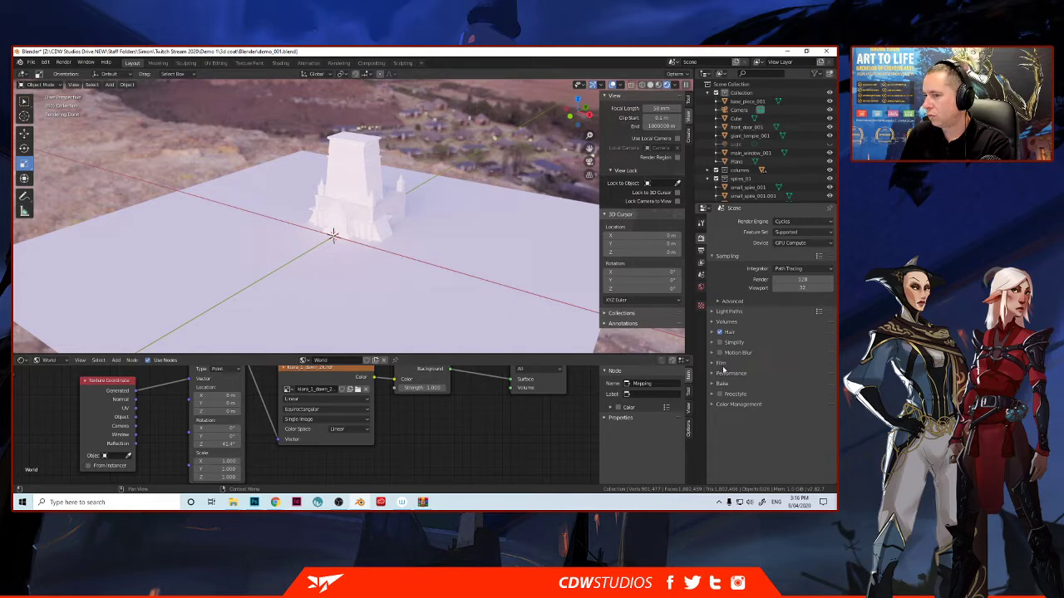
# - Try several Z rotations for the environment in the Mapping node and settle on 200°
pyautogui.click(224, 445)
pyautogui.write('90')
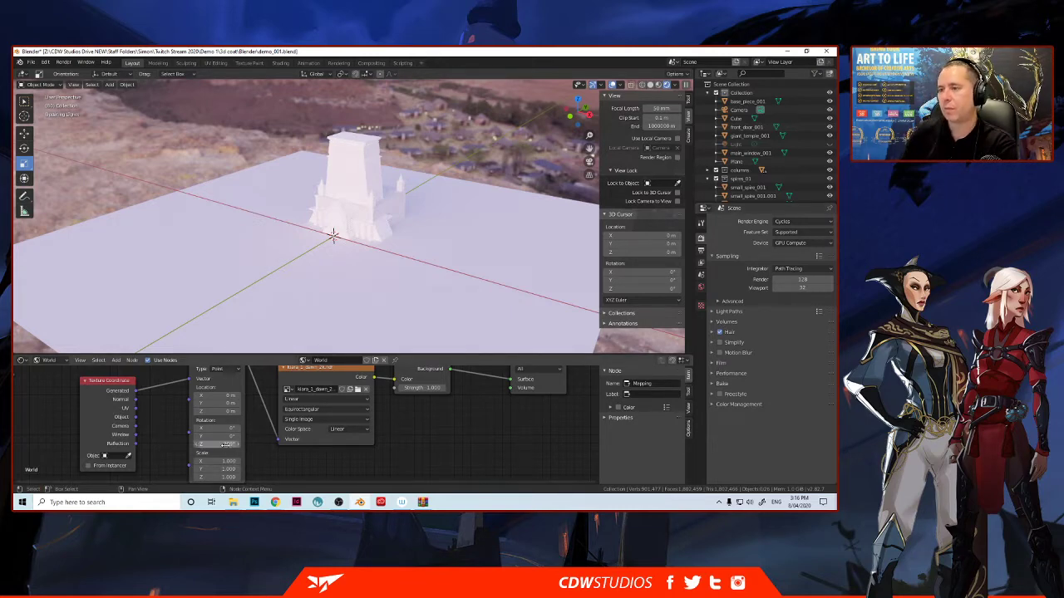
pyautogui.press('Return')
pyautogui.click(225, 444)
pyautogui.write('200')
pyautogui.press('Return')
pyautogui.click(220, 445)
pyautogui.write('300')
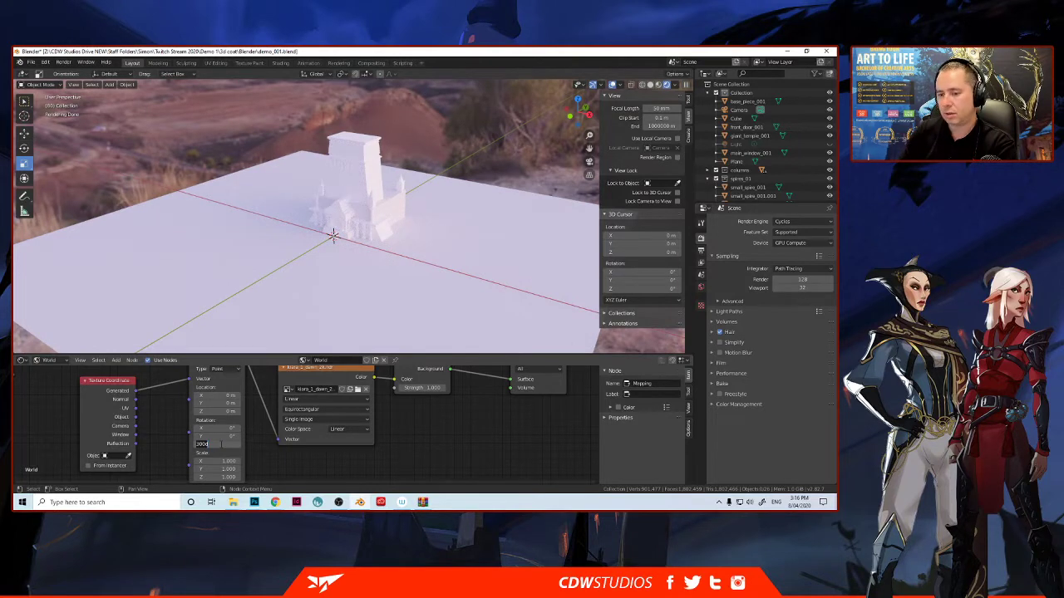
pyautogui.press('Return')
# - Try a Background node strength of 2, then set it to 0.5
pyautogui.click(420, 387)
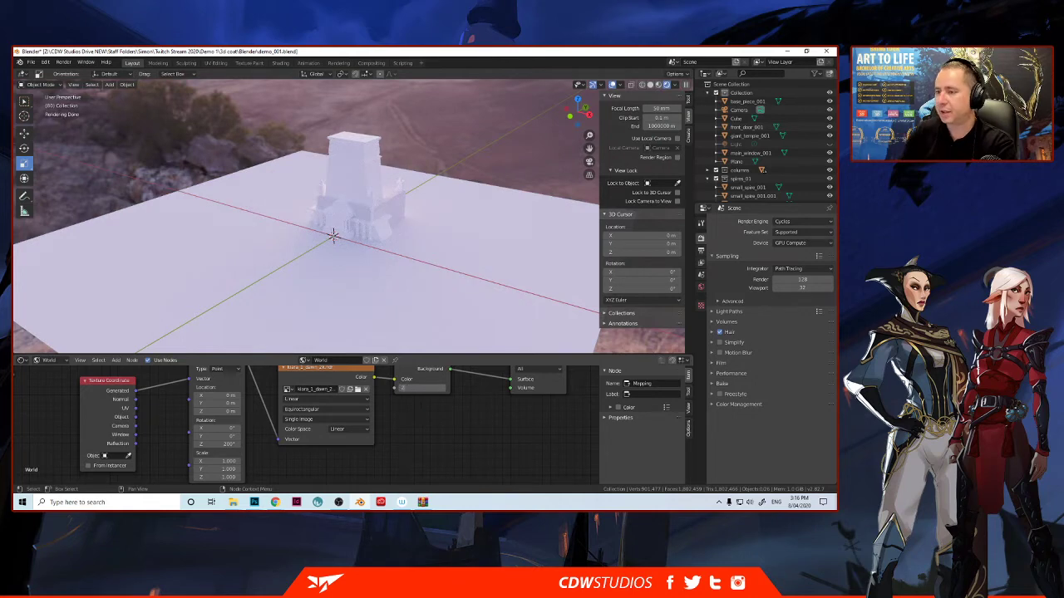
pyautogui.write('2')
pyautogui.press('Return')
pyautogui.click(420, 387)
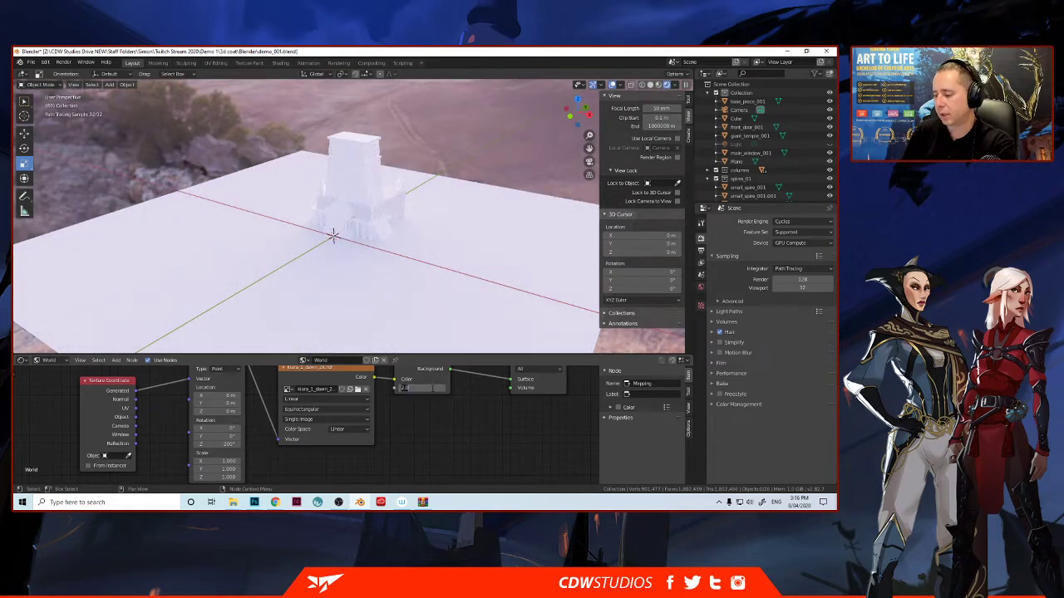
pyautogui.write('0.5')
pyautogui.press('Return')
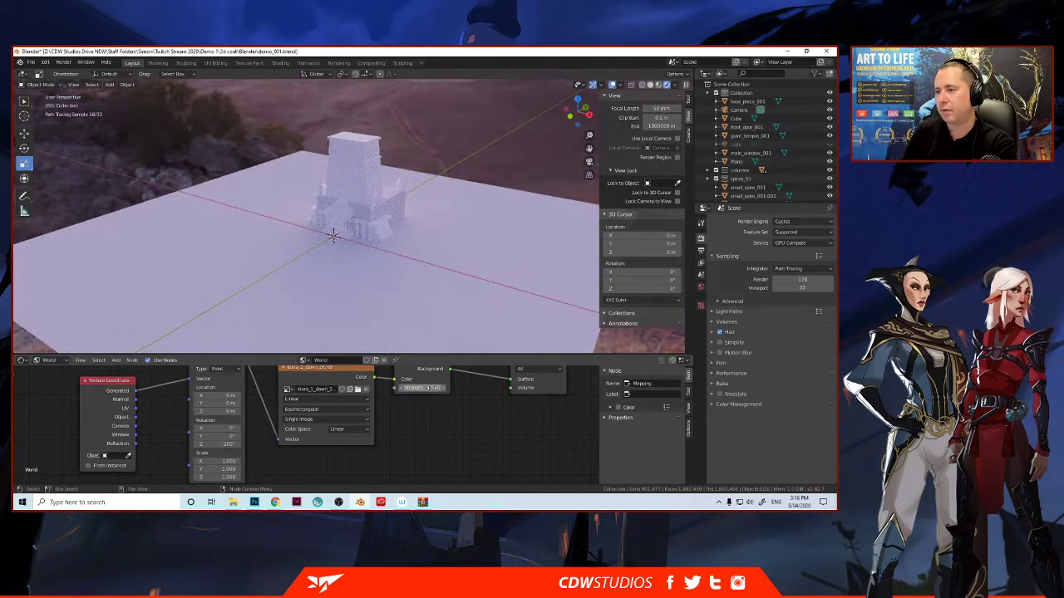
# - Select the ground plane and switch the shader editor from World to Object nodes
pyautogui.moveTo(294, 301)
pyautogui.mouseDown(button='middle')
pyautogui.moveTo(286, 264)
pyautogui.moveTo(298, 266)
pyautogui.moveTo(281, 265)
pyautogui.mouseUp(button='middle')
pyautogui.scroll(5, 308, 265)
pyautogui.scroll(-4, 281, 267)
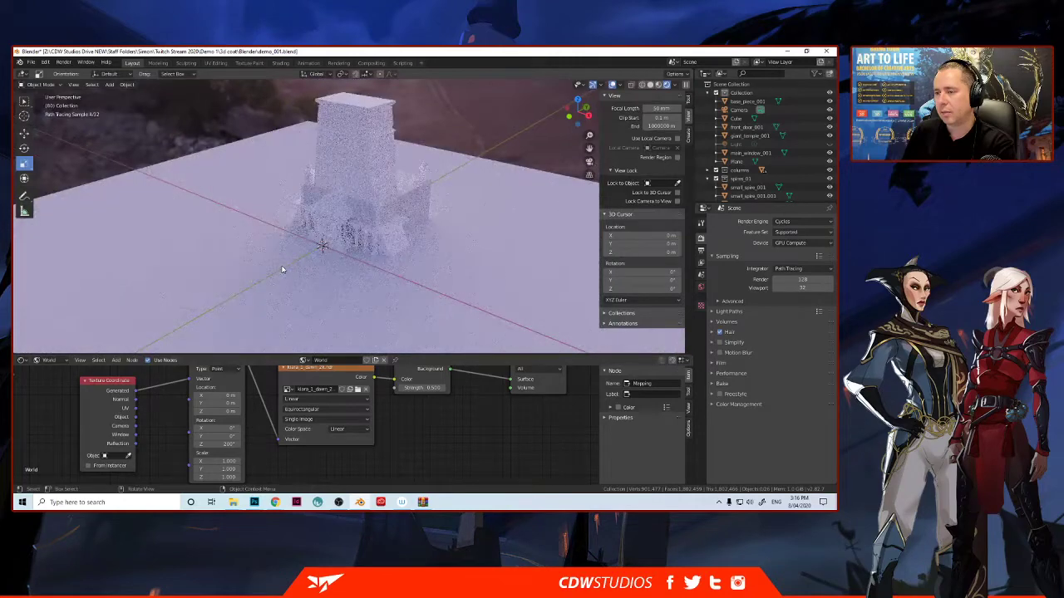
pyautogui.click(239, 262)
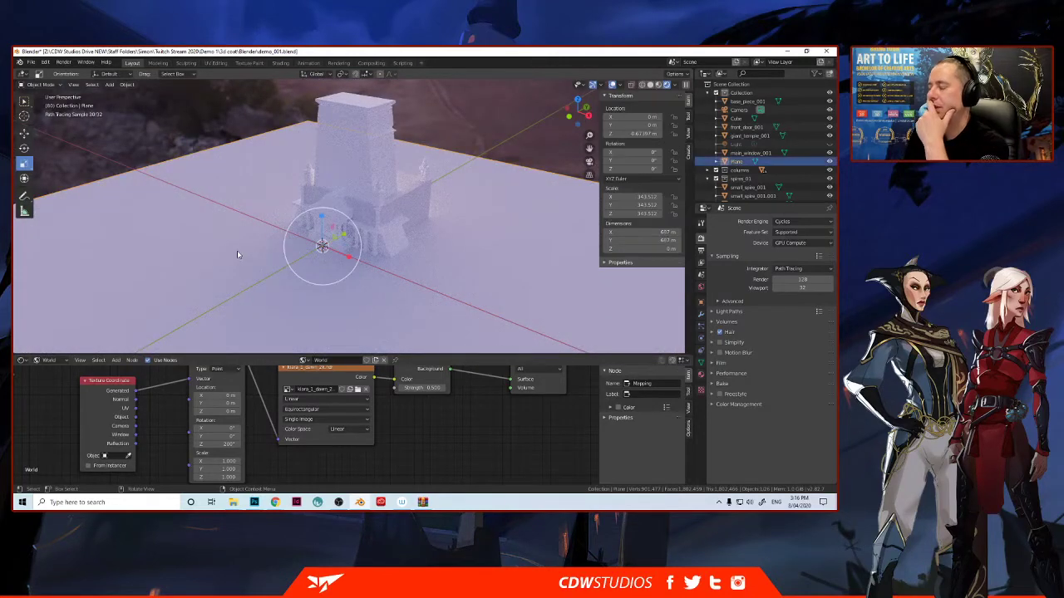
pyautogui.click(48, 360)
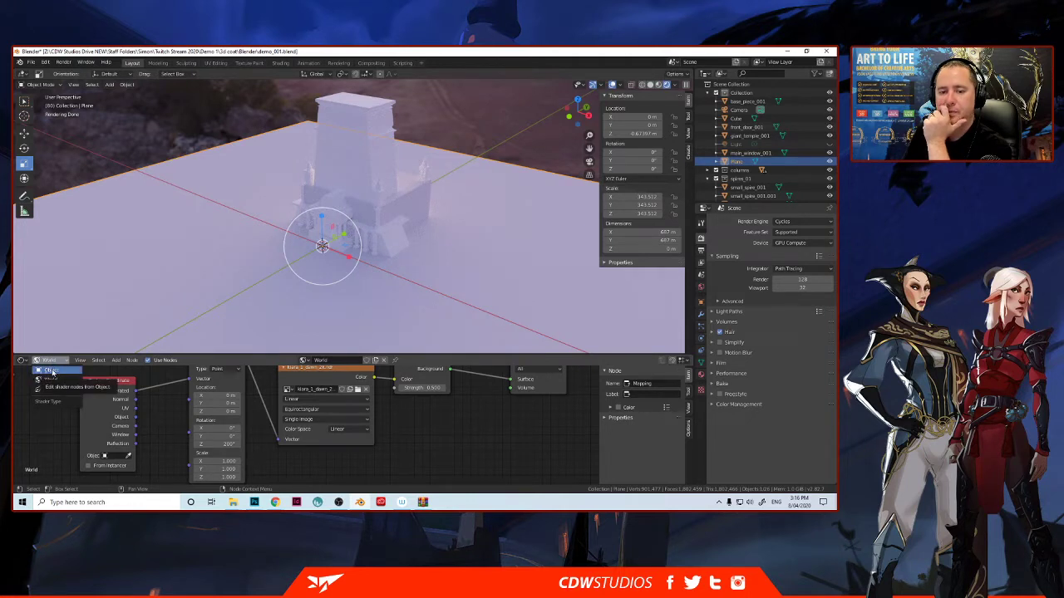
pyautogui.click(51, 371)
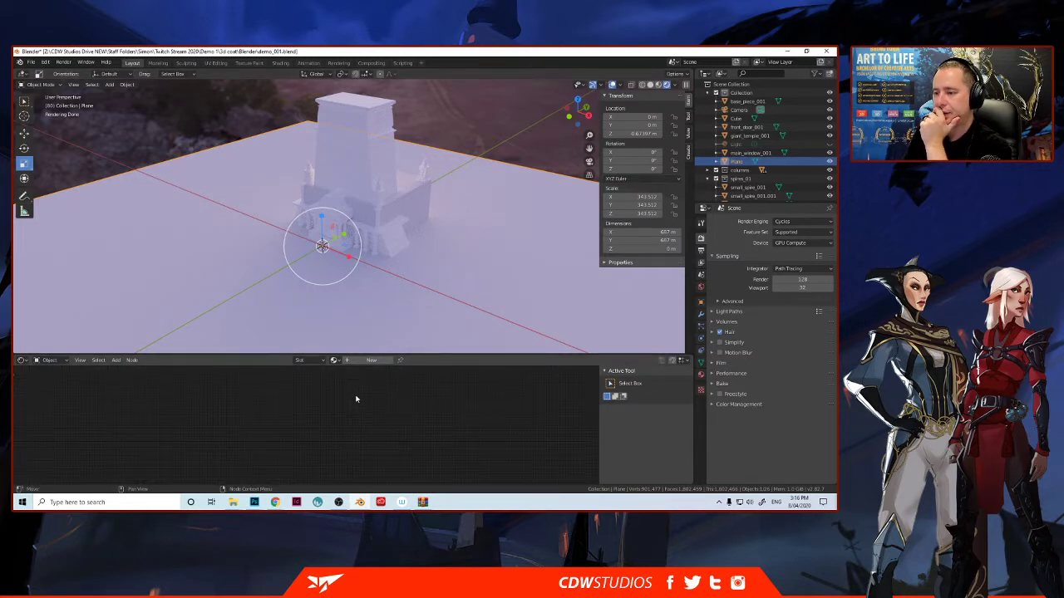
# - Select the tall central temple tower and set its Principled BSDF base color to a dark reddish brown
pyautogui.click(353, 151)
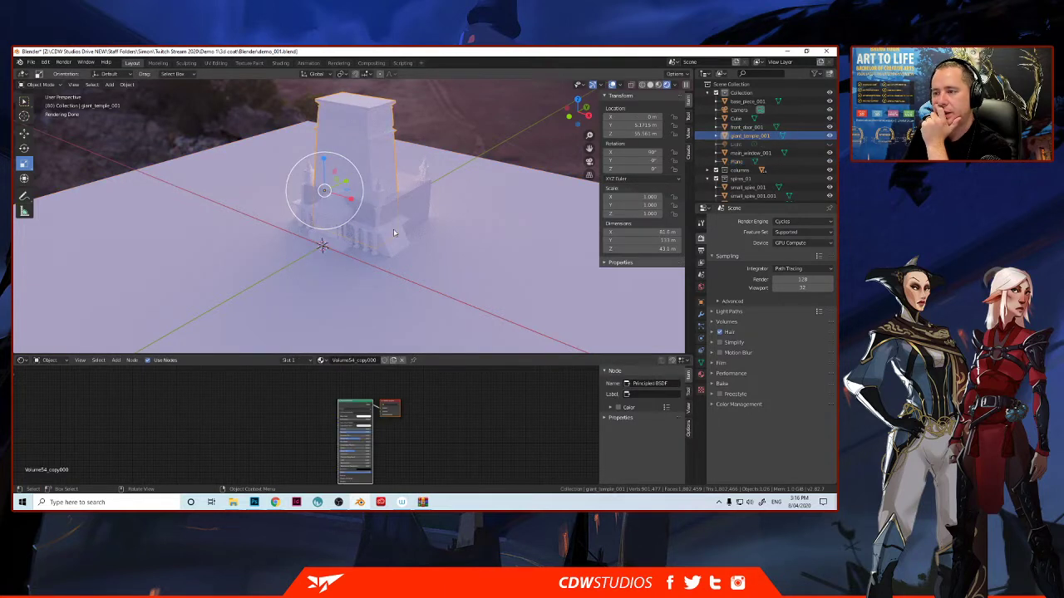
pyautogui.click(414, 210)
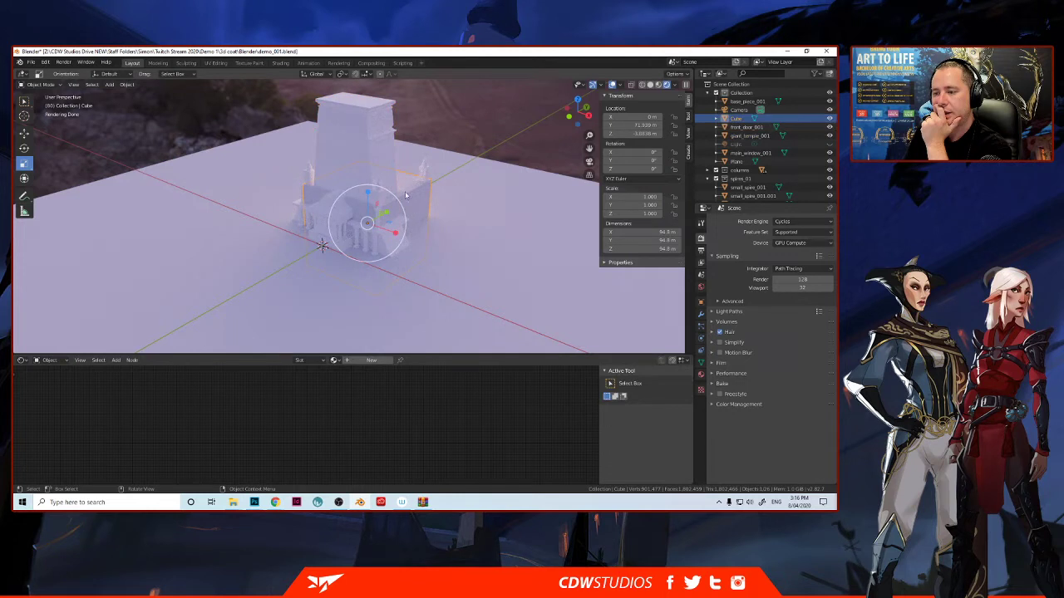
pyautogui.click(362, 150)
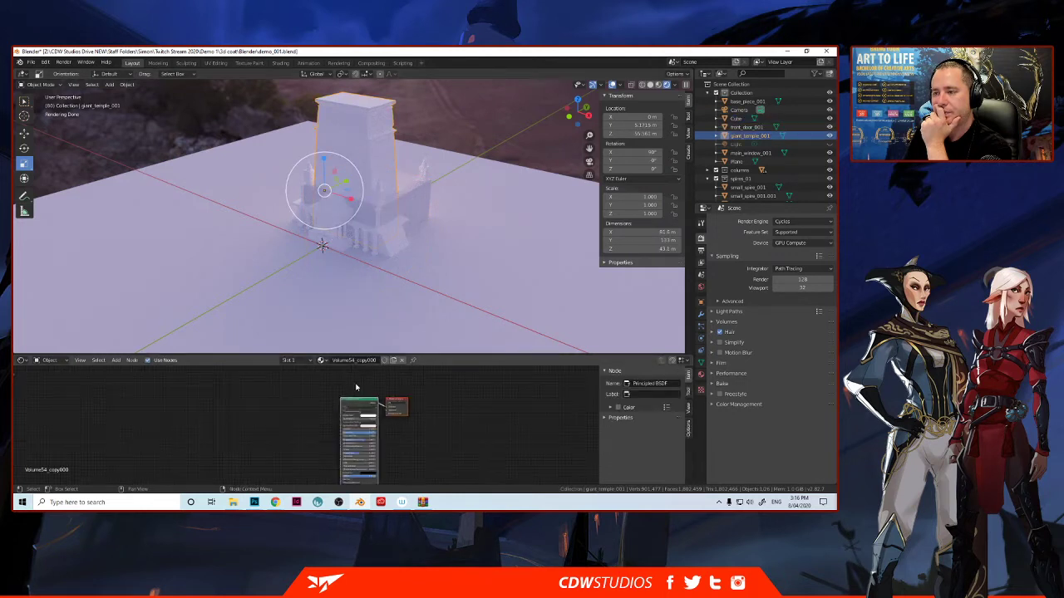
pyautogui.scroll(4, 355, 387)
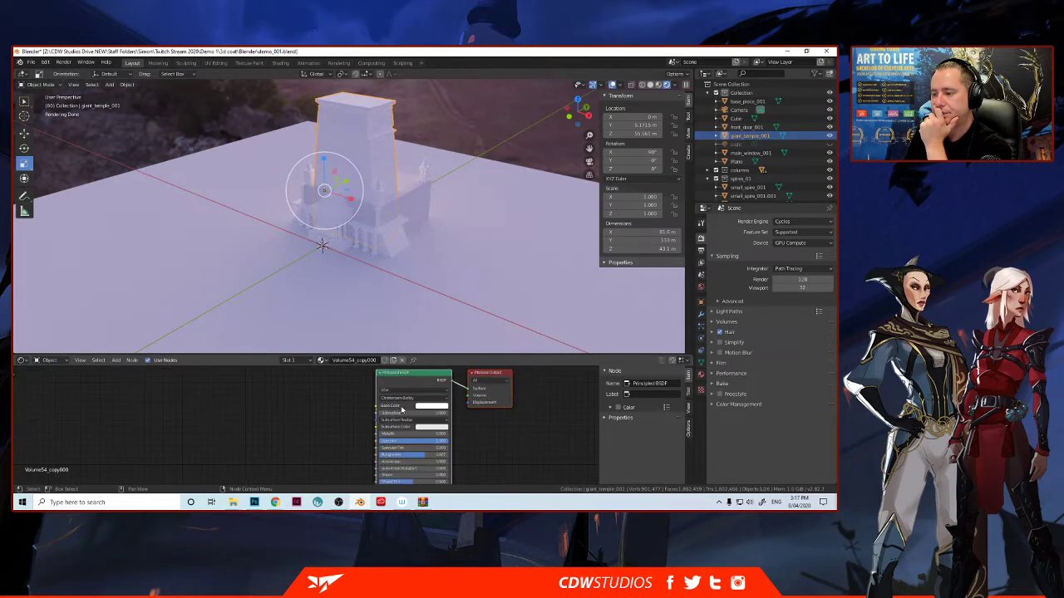
pyautogui.click(428, 407)
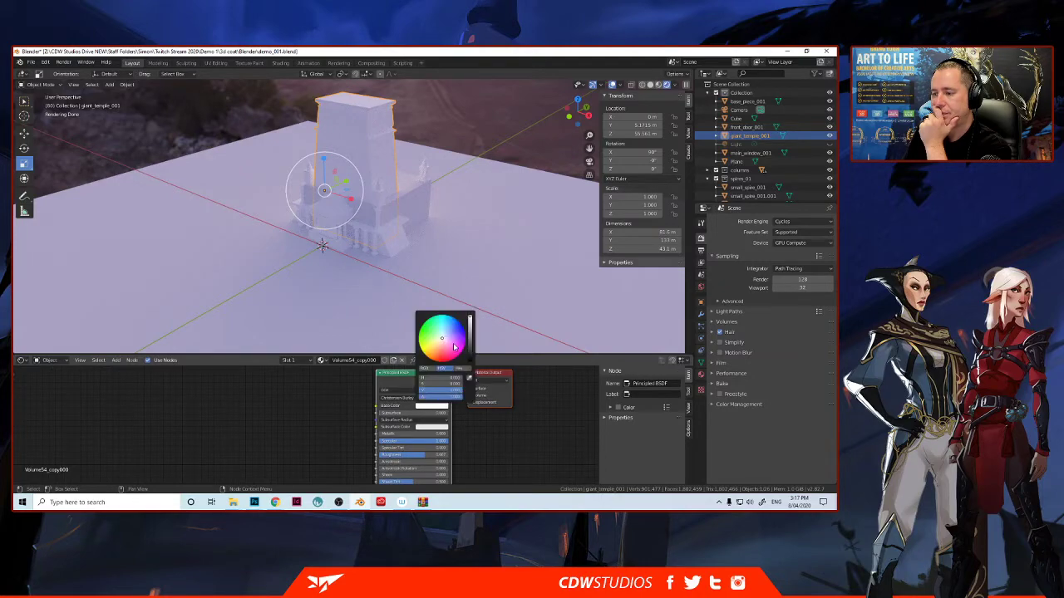
pyautogui.click(439, 349)
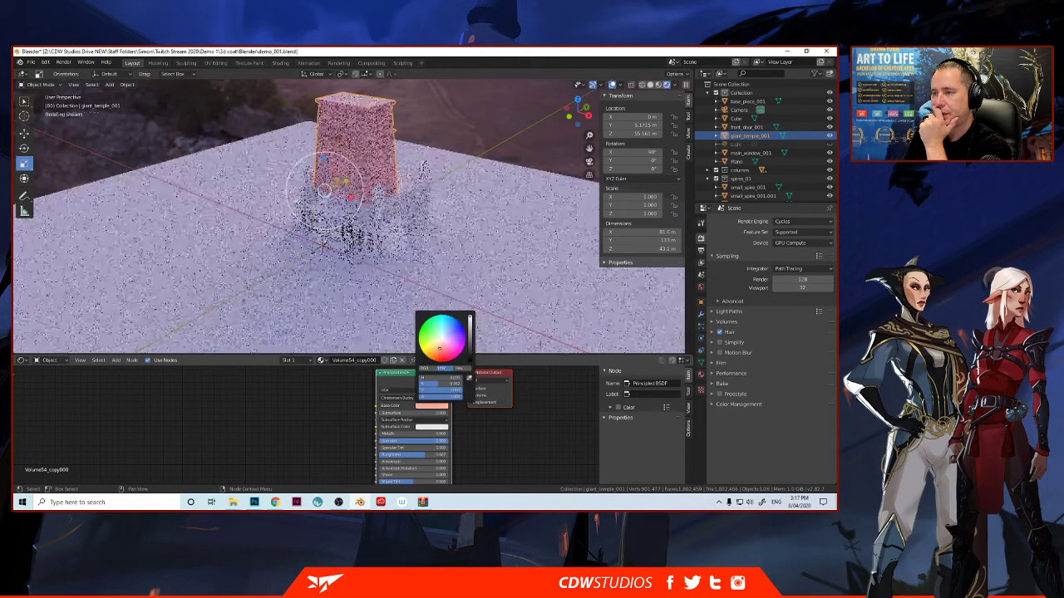
pyautogui.click(471, 342)
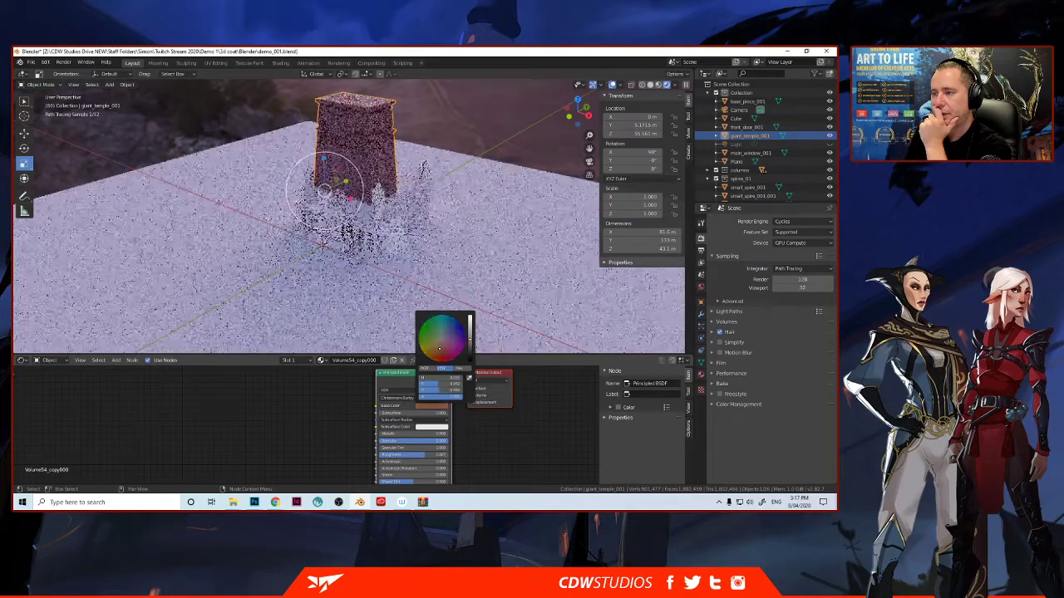
pyautogui.scroll(6, 249, 283)
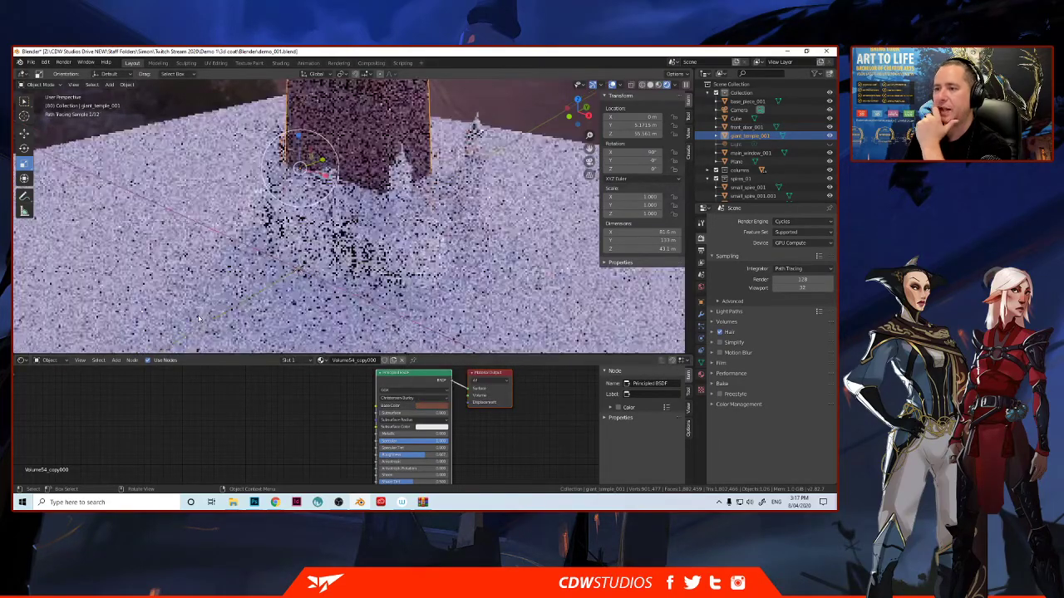
pyautogui.scroll(-5, 251, 287)
pyautogui.moveTo(250, 252); pyautogui.dragTo(274, 224, button='middle')
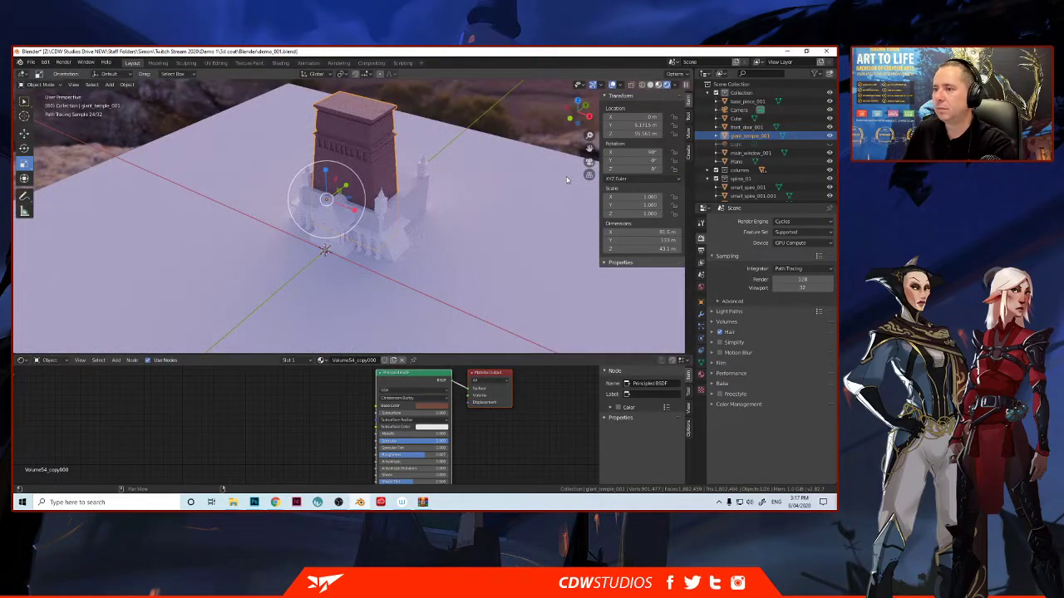
# - Switch the viewport to Material Preview shading and inspect the temple from a low front angle
pyautogui.hotkey('shift', 'z')
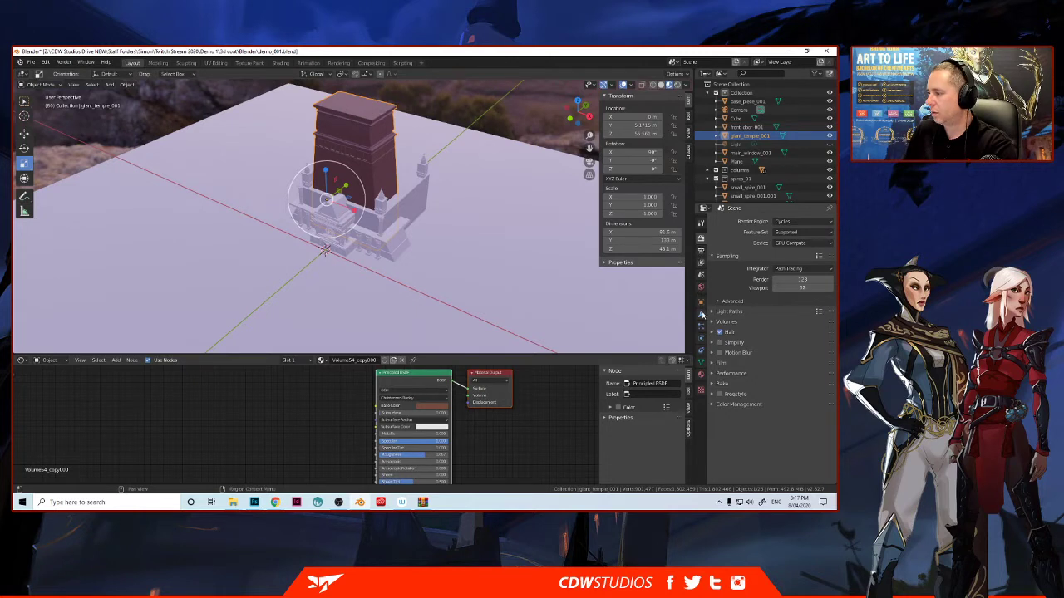
pyautogui.click(700, 247)
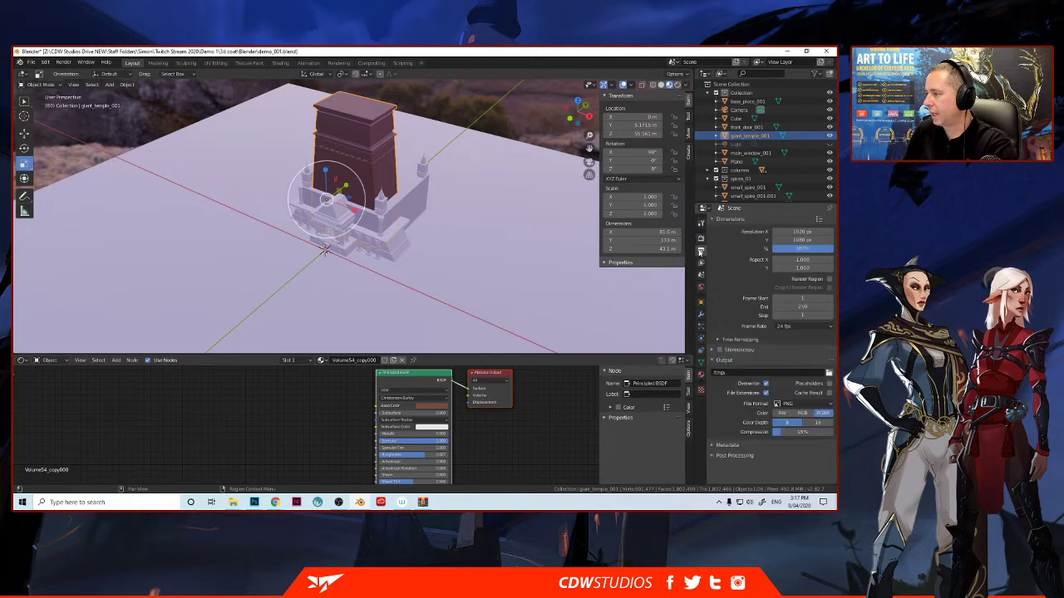
pyautogui.click(700, 237)
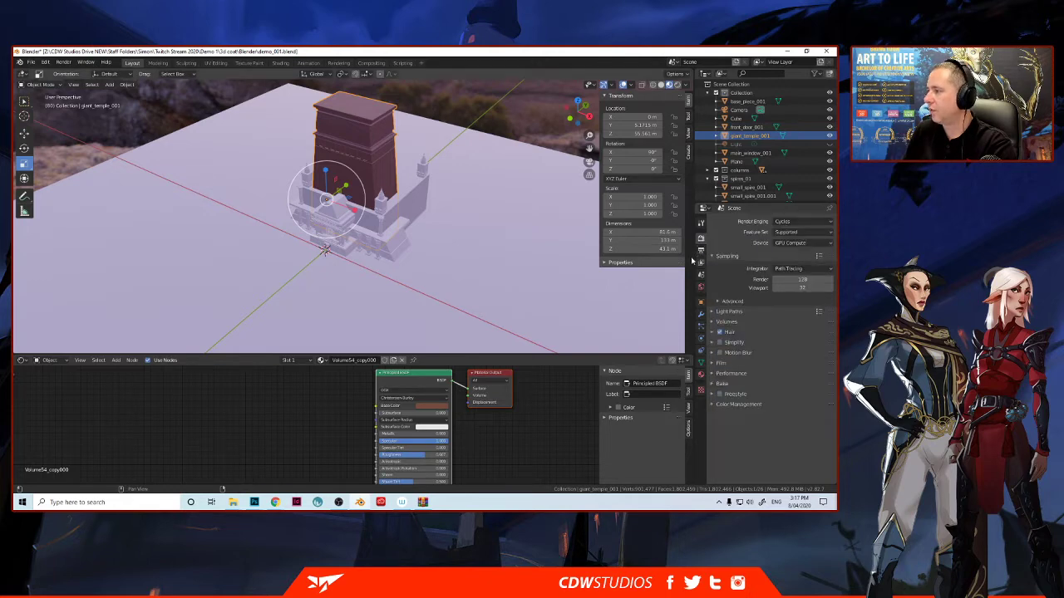
pyautogui.moveTo(332, 264); pyautogui.dragTo(339, 260, button='middle')
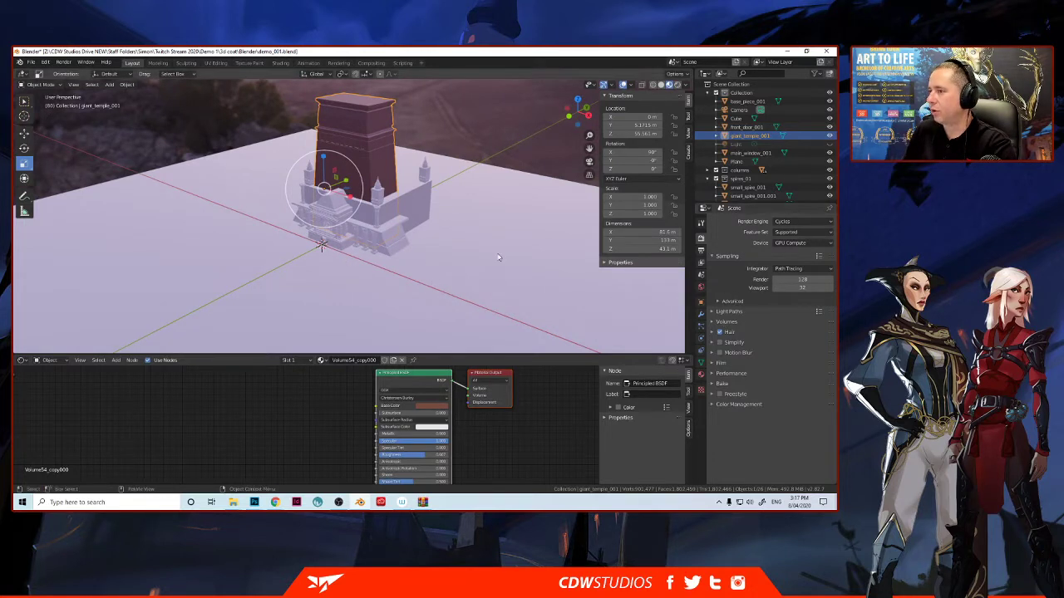
pyautogui.moveTo(485, 252)
pyautogui.mouseDown(button='middle')
pyautogui.moveTo(430, 268)
pyautogui.moveTo(485, 253)
pyautogui.moveTo(475, 241)
pyautogui.moveTo(446, 245)
pyautogui.moveTo(468, 249)
pyautogui.mouseUp(button='middle')
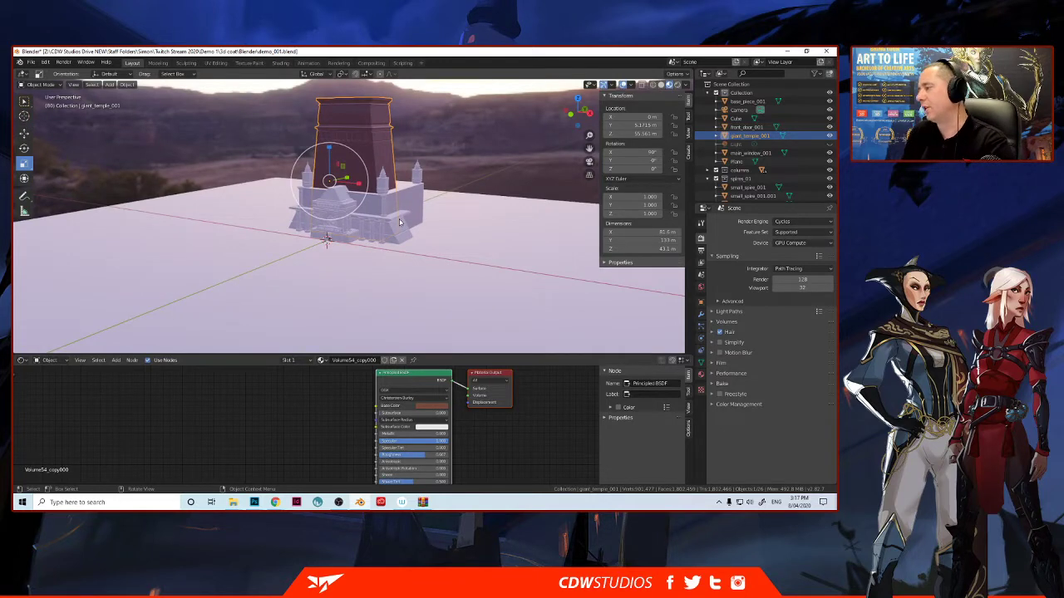
pyautogui.moveTo(296, 223); pyautogui.dragTo(488, 279, button='middle')
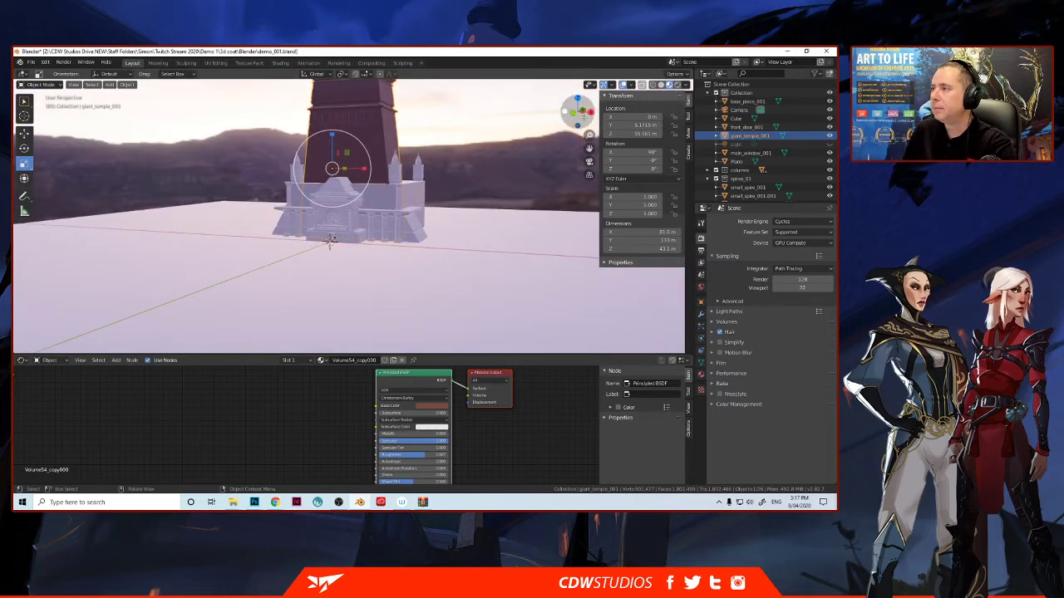
# - Switch the viewport to Solid shading and examine the temple's front facade and columns up close
pyautogui.click(662, 85)
pyautogui.moveTo(465, 145)
pyautogui.mouseDown(button='middle')
pyautogui.moveTo(378, 149)
pyautogui.moveTo(414, 138)
pyautogui.moveTo(359, 160)
pyautogui.moveTo(330, 154)
pyautogui.moveTo(346, 150)
pyautogui.mouseUp(button='middle')
pyautogui.scroll(5, 376, 162)
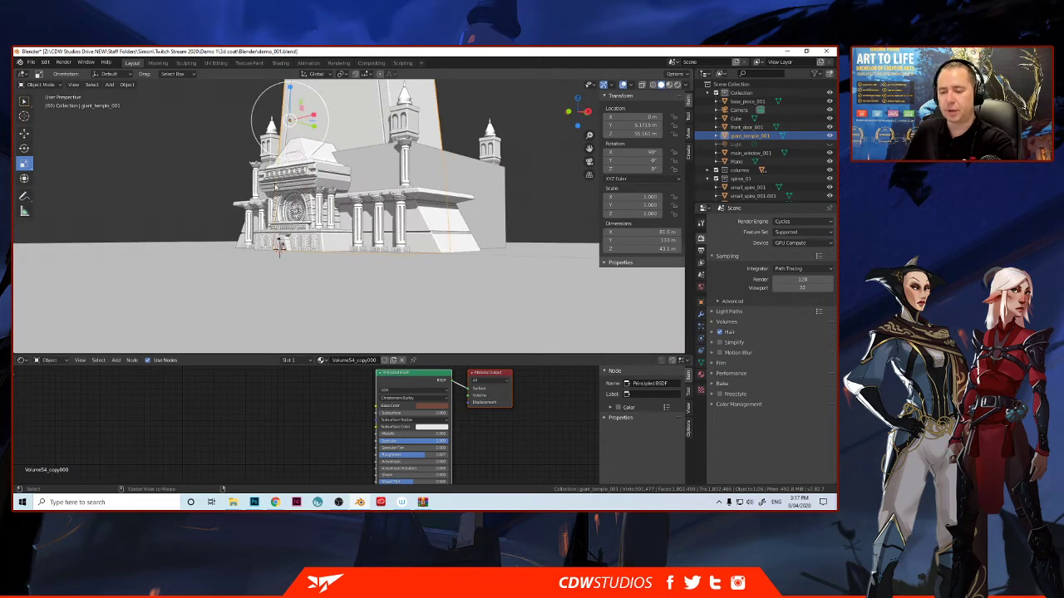
# - Switch to Photoshop to review the red-framed greyscale landscape thumbnail, and return to Blender to compare the temple view
pyautogui.hotkey('alt', 'Tab')
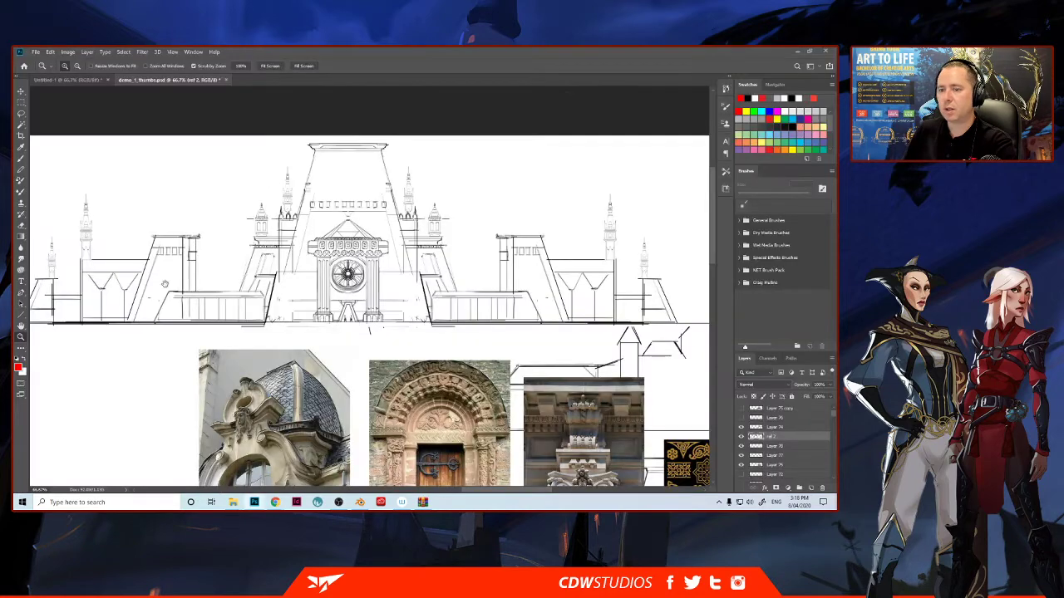
pyautogui.moveTo(66, 349); pyautogui.dragTo(449, 241)
pyautogui.moveTo(160, 322)
pyautogui.mouseDown()
pyautogui.moveTo(455, 286)
pyautogui.moveTo(460, 225)
pyautogui.moveTo(387, 240)
pyautogui.moveTo(370, 287)
pyautogui.moveTo(358, 257)
pyautogui.moveTo(328, 280)
pyautogui.mouseUp()
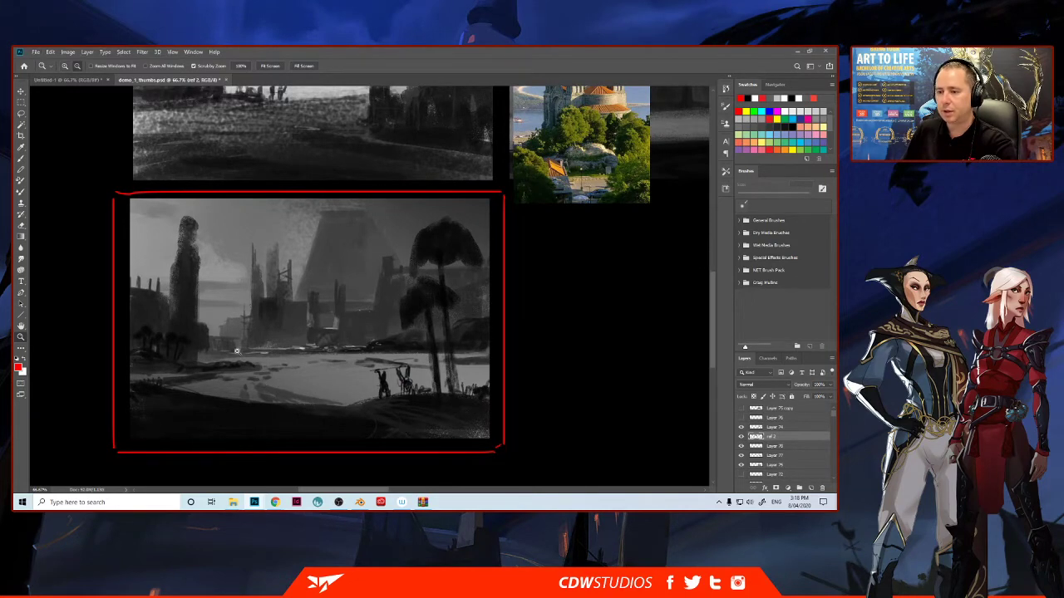
pyautogui.hotkey('alt', 'Tab')
pyautogui.scroll(-2, 266, 304)
pyautogui.moveTo(266, 304); pyautogui.dragTo(264, 266, button='middle')
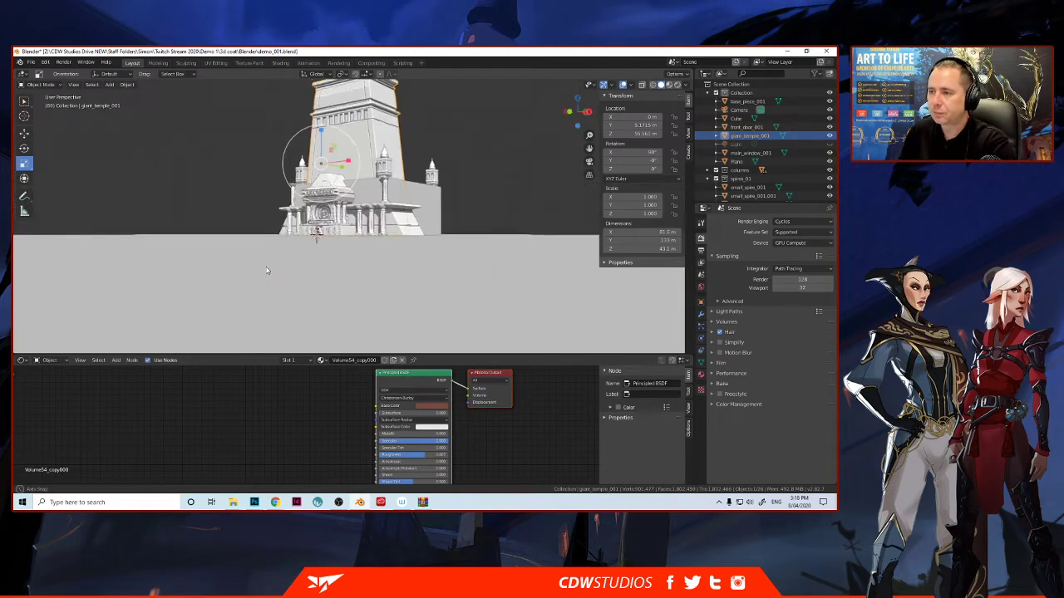
pyautogui.moveTo(359, 205); pyautogui.dragTo(333, 243, button='middle')
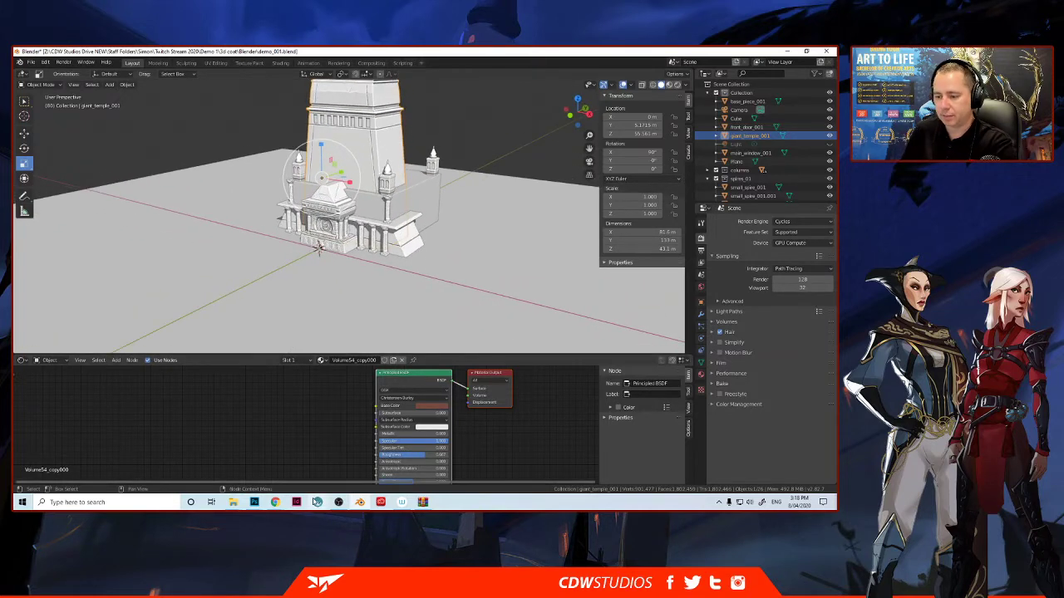
# - Launch Quixel Bridge, postpone its update, and reposition its window over Blender
pyautogui.click(125, 502)
pyautogui.write('brid')
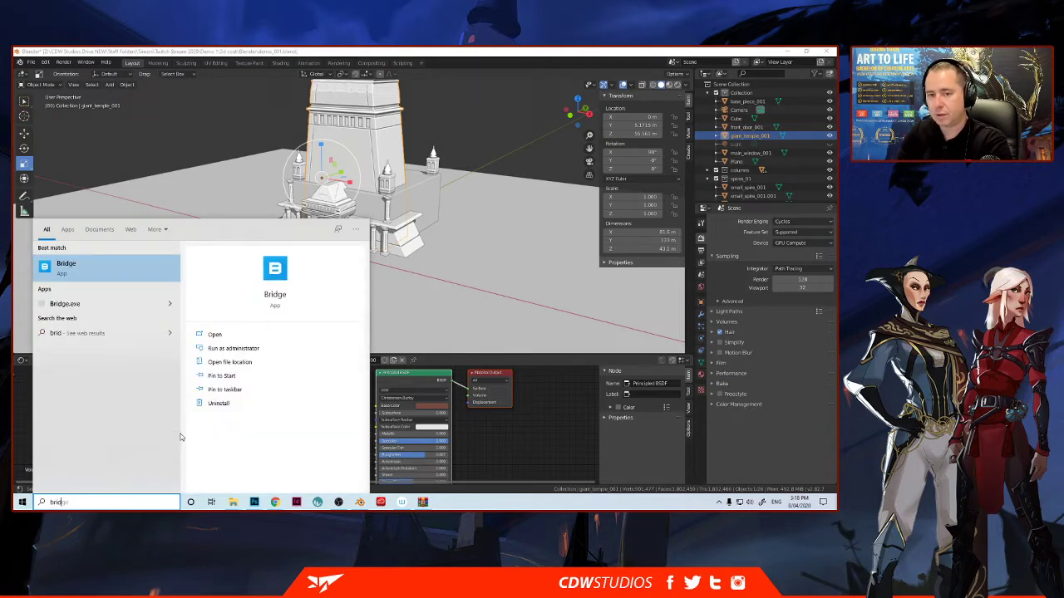
pyautogui.press('Return')
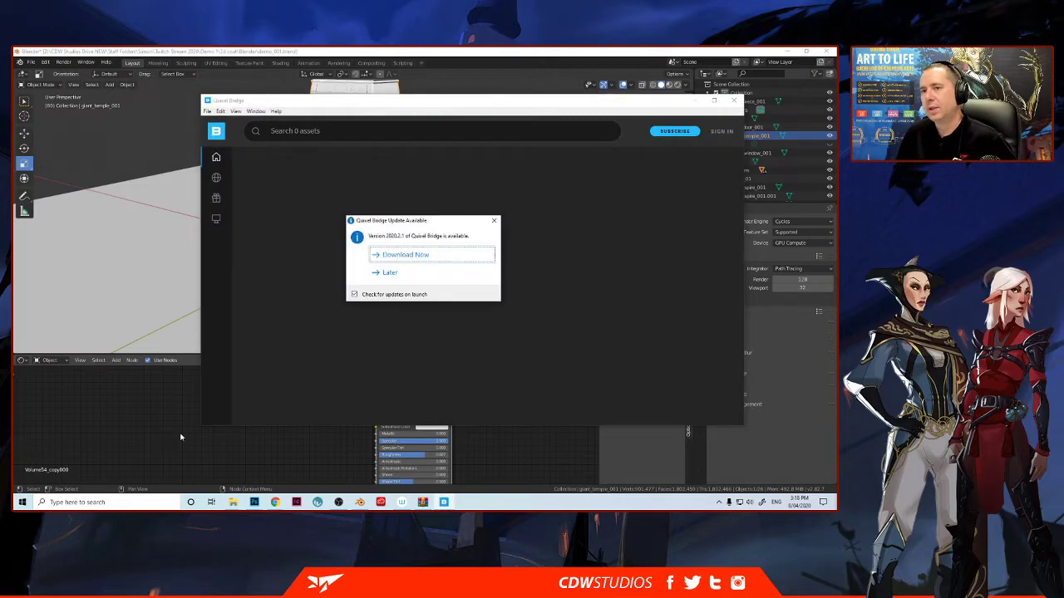
pyautogui.click(388, 273)
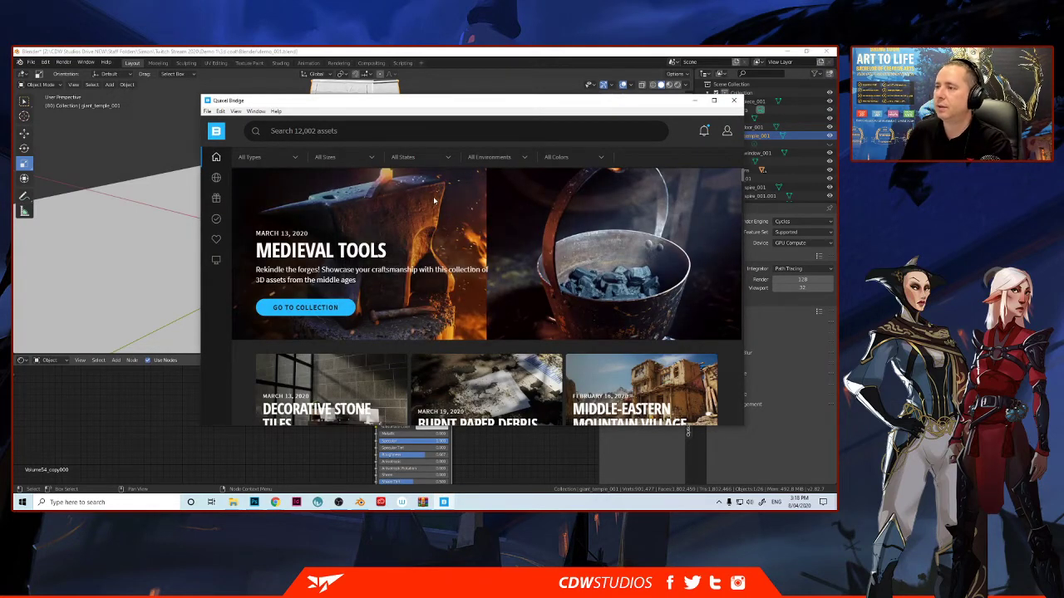
pyautogui.moveTo(424, 104); pyautogui.dragTo(377, 98)
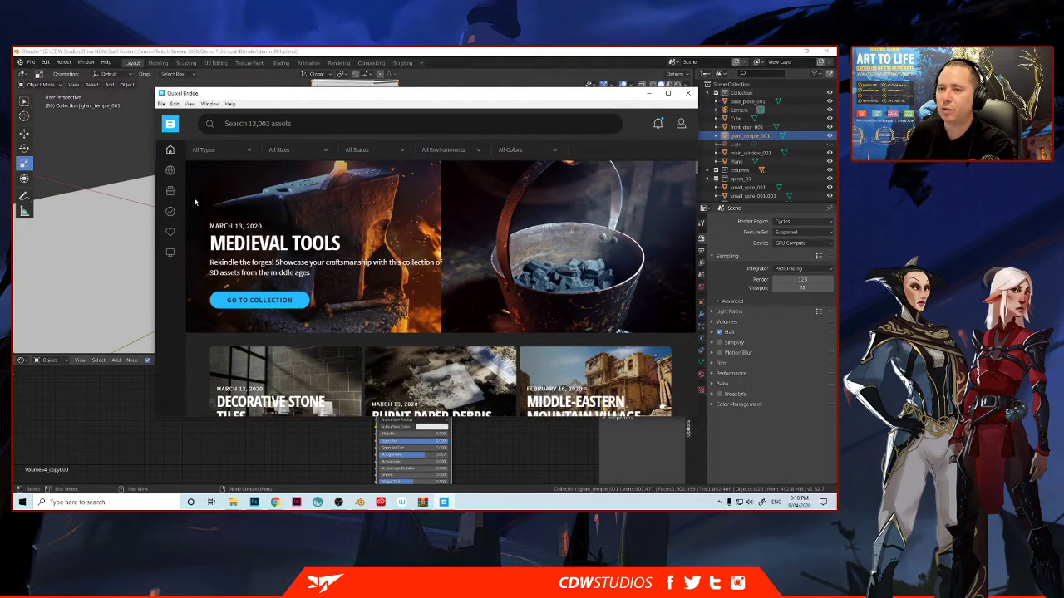
# - Browse the purchased assets and open the Muddy Fort Stone Wall 2x2 M surface
pyautogui.moveTo(169, 200)
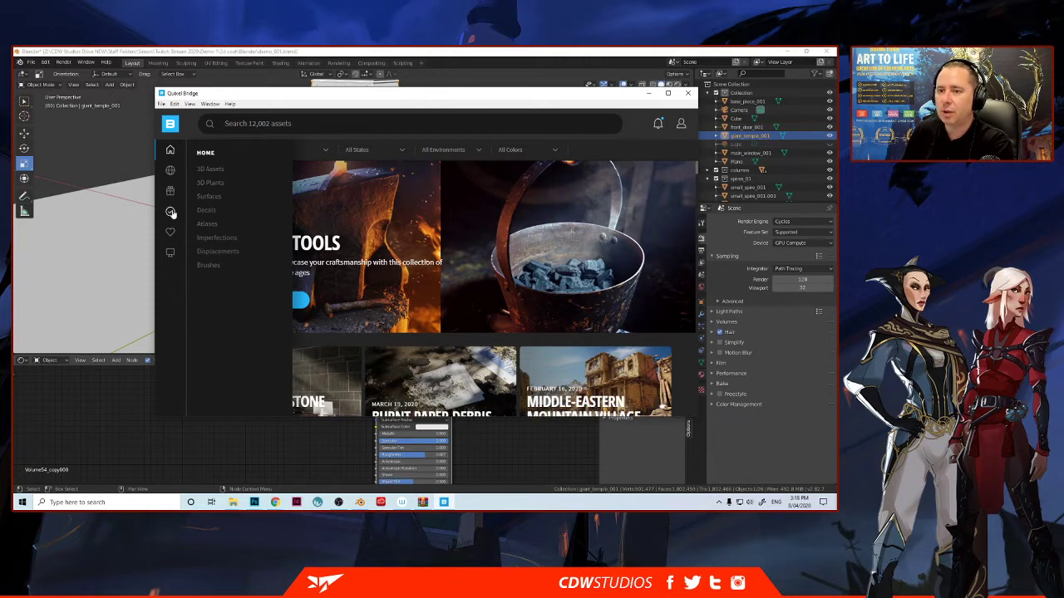
pyautogui.click(170, 212)
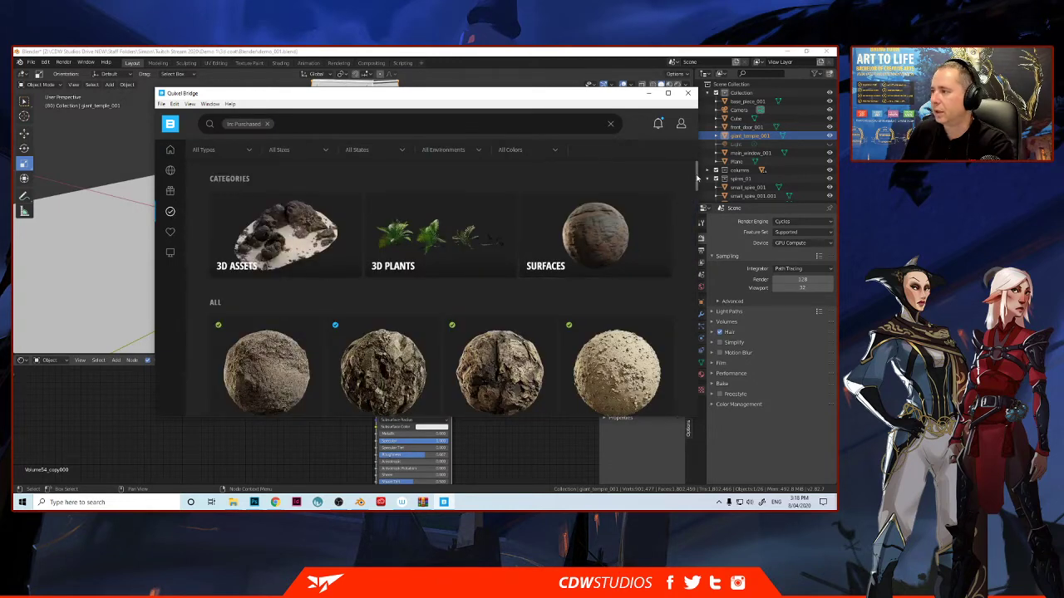
pyautogui.moveTo(698, 178); pyautogui.dragTo(698, 365)
pyautogui.click(586, 294)
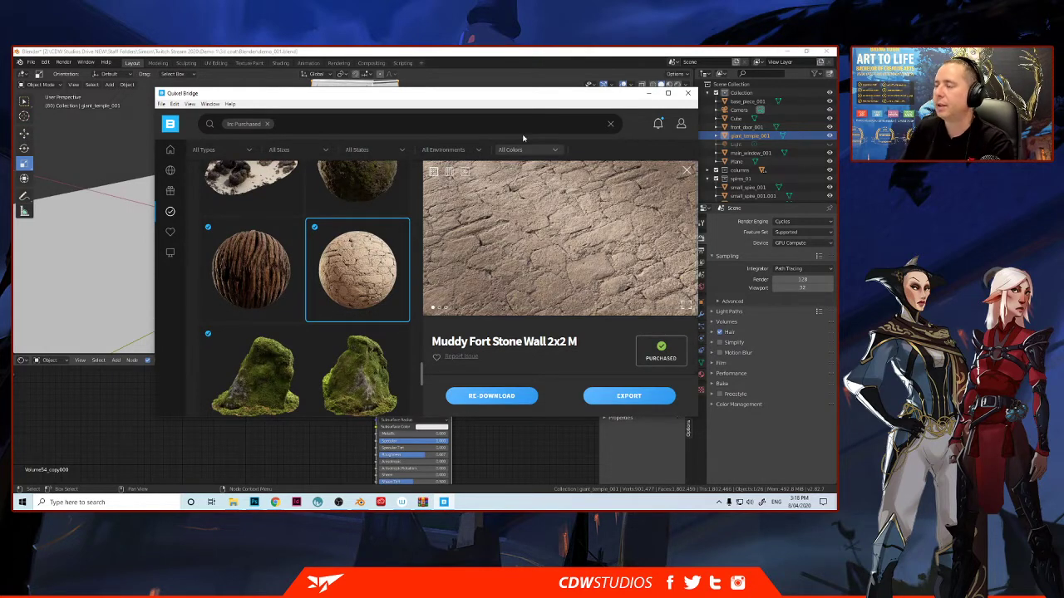
pyautogui.moveTo(494, 95); pyautogui.dragTo(485, 85)
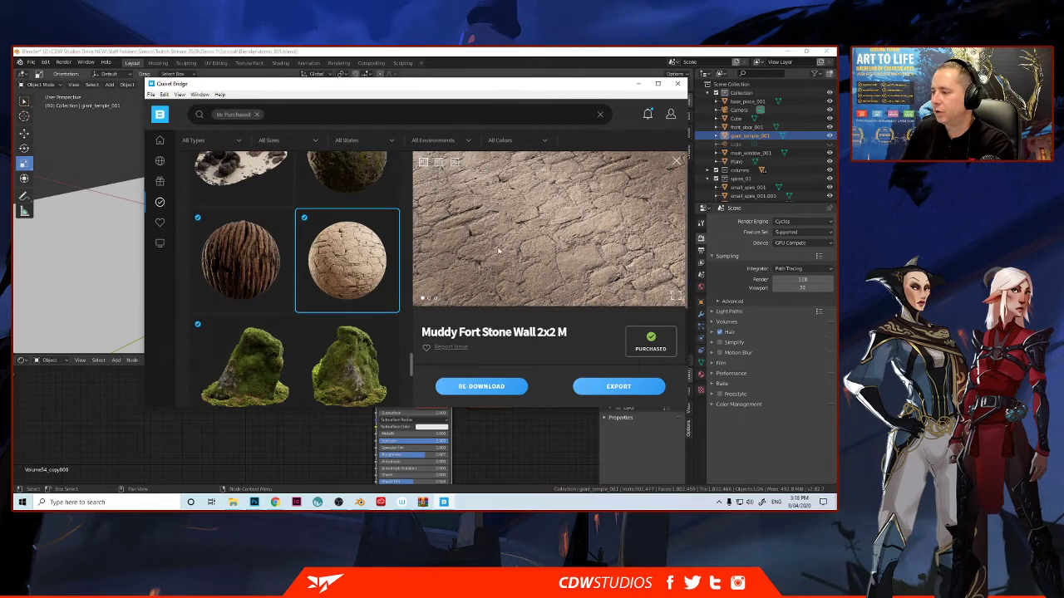
# - Check that the stone wall's export target is Blender and copy the script path from its export settings
pyautogui.scroll(-1, 524, 280)
pyautogui.scroll(-3, 523, 280)
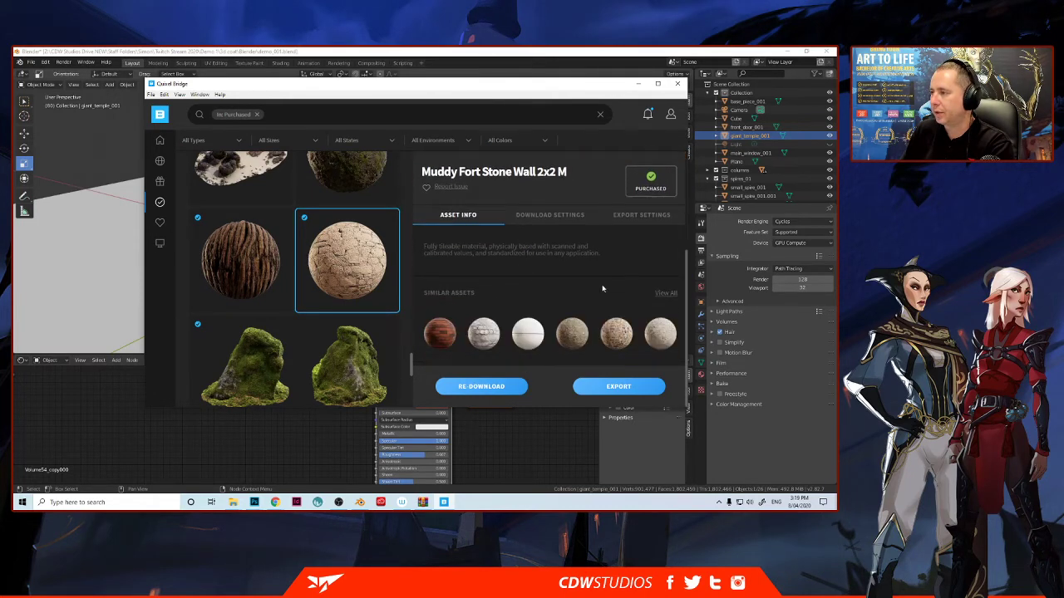
pyautogui.click(623, 217)
pyautogui.scroll(-1, 536, 297)
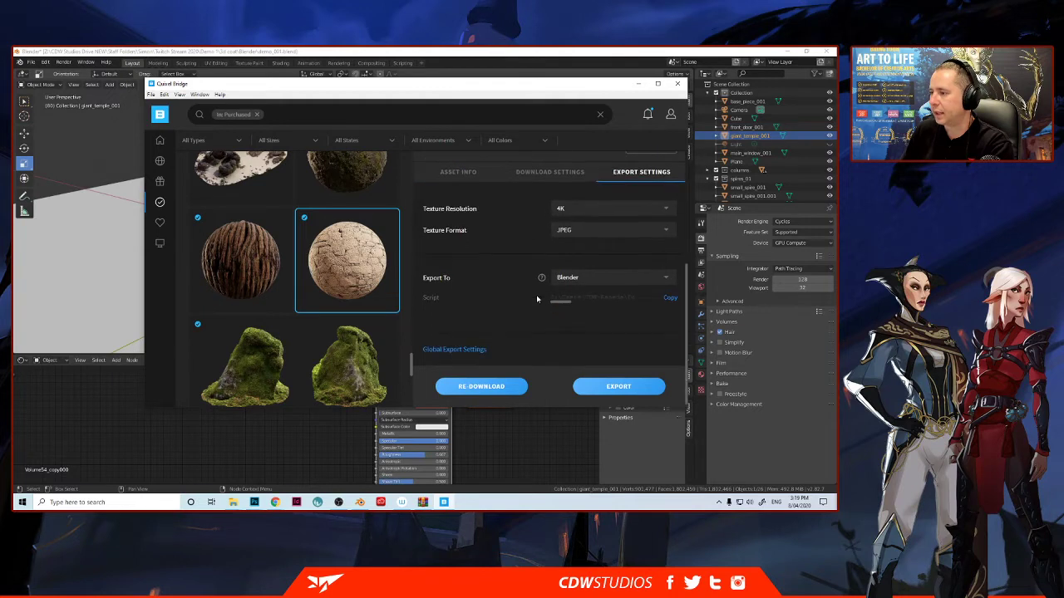
pyautogui.click(570, 277)
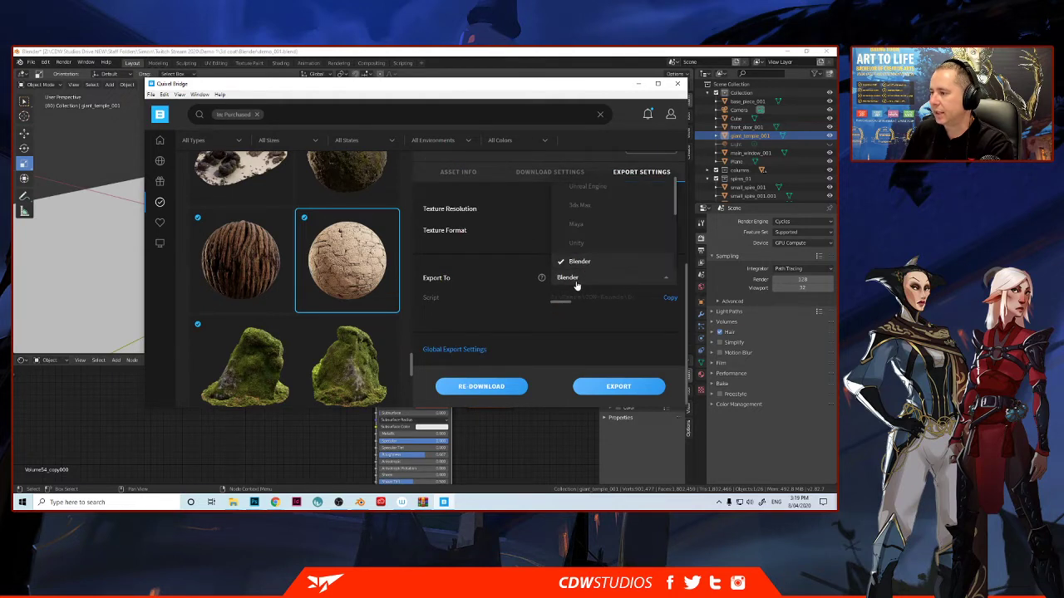
pyautogui.click(503, 278)
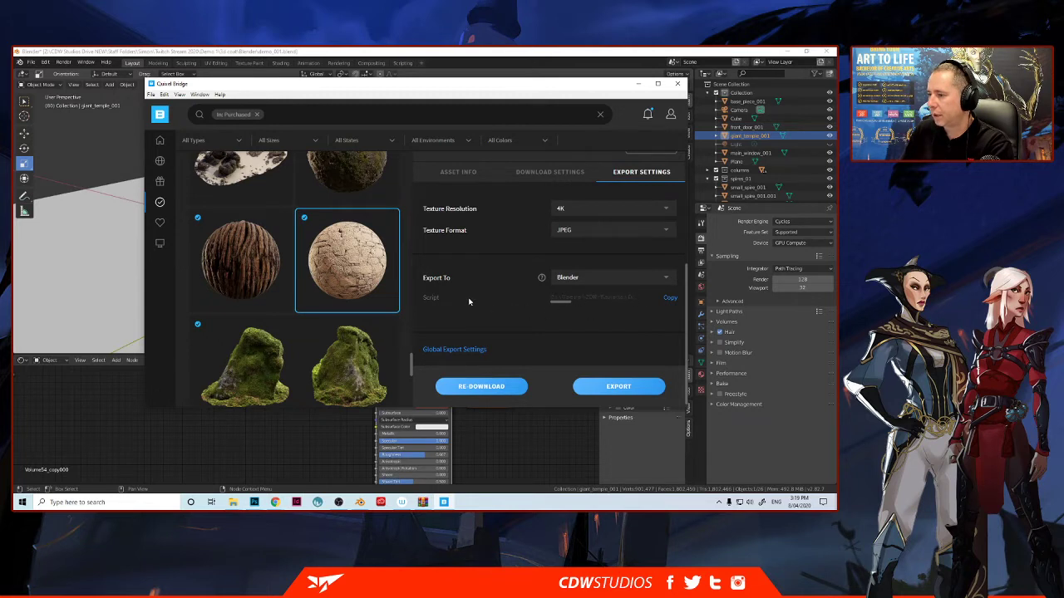
pyautogui.click(672, 299)
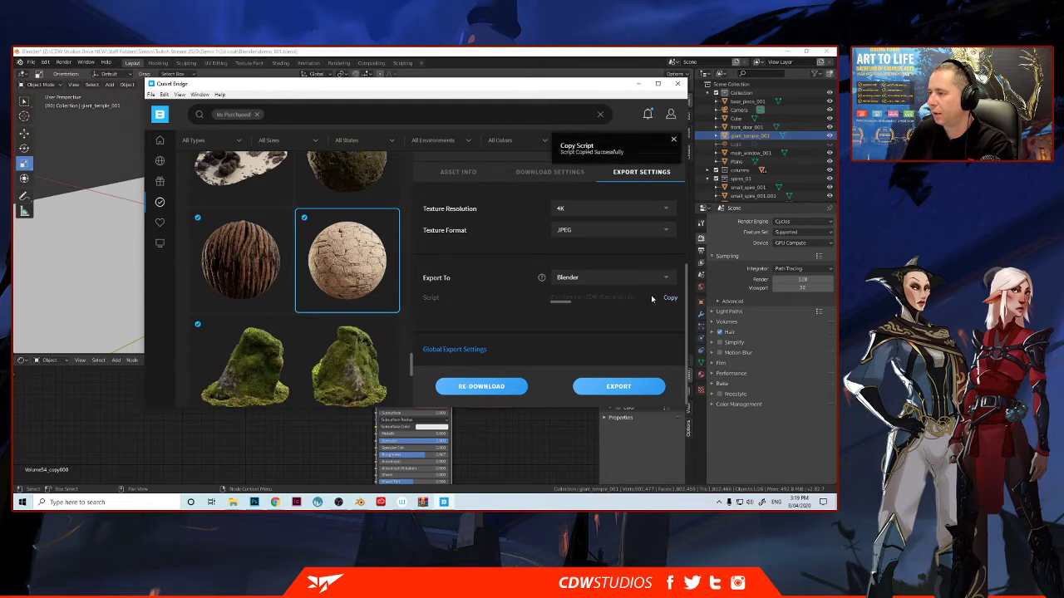
# - Switch back to Blender, open the add-ons section of its preferences, and reposition the preferences window
pyautogui.click(438, 51)
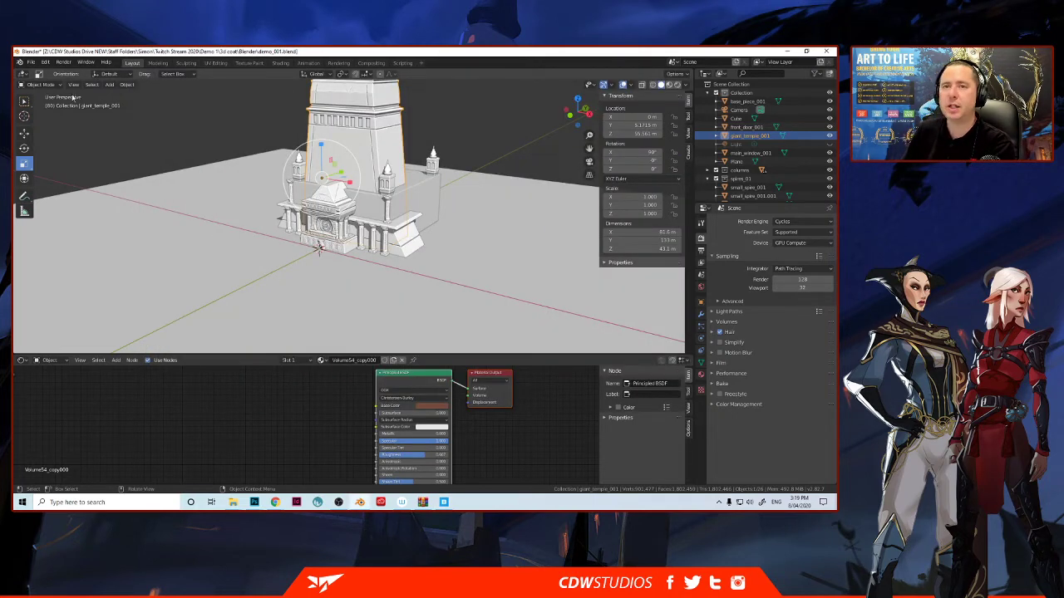
pyautogui.click(31, 63)
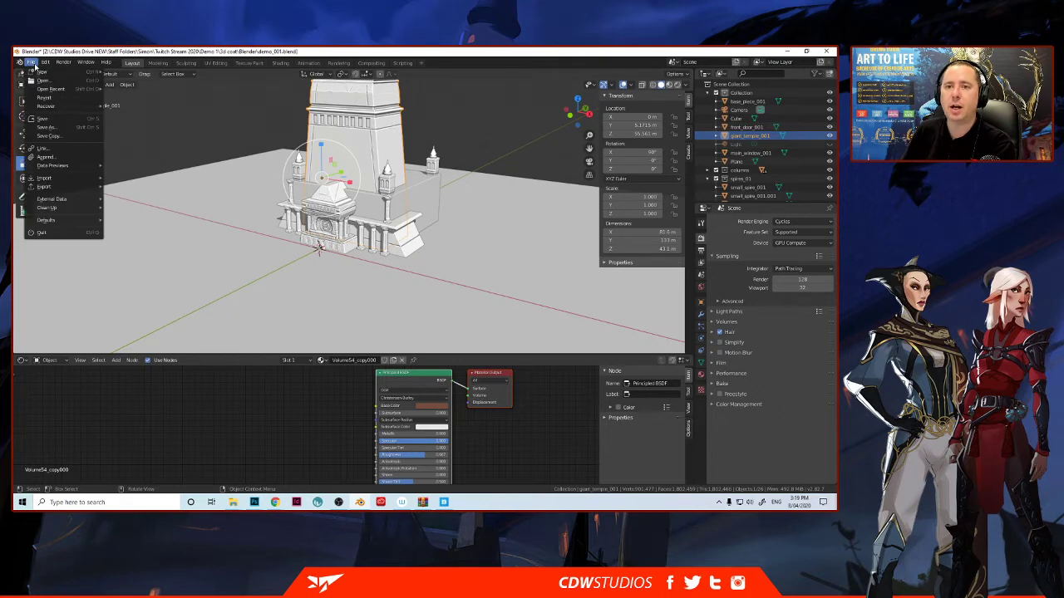
pyautogui.moveTo(44, 62)
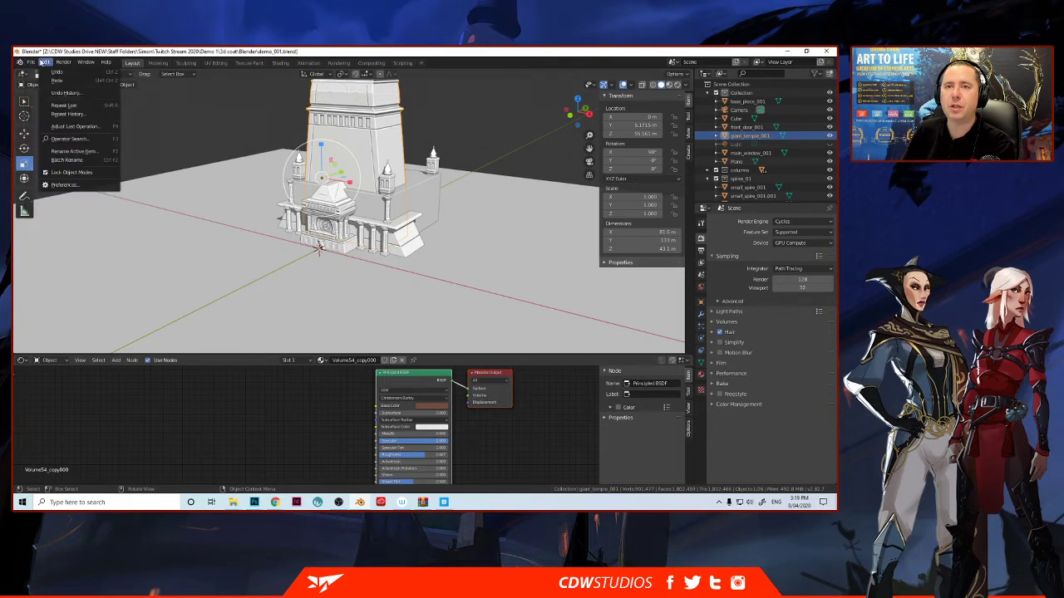
pyautogui.click(63, 185)
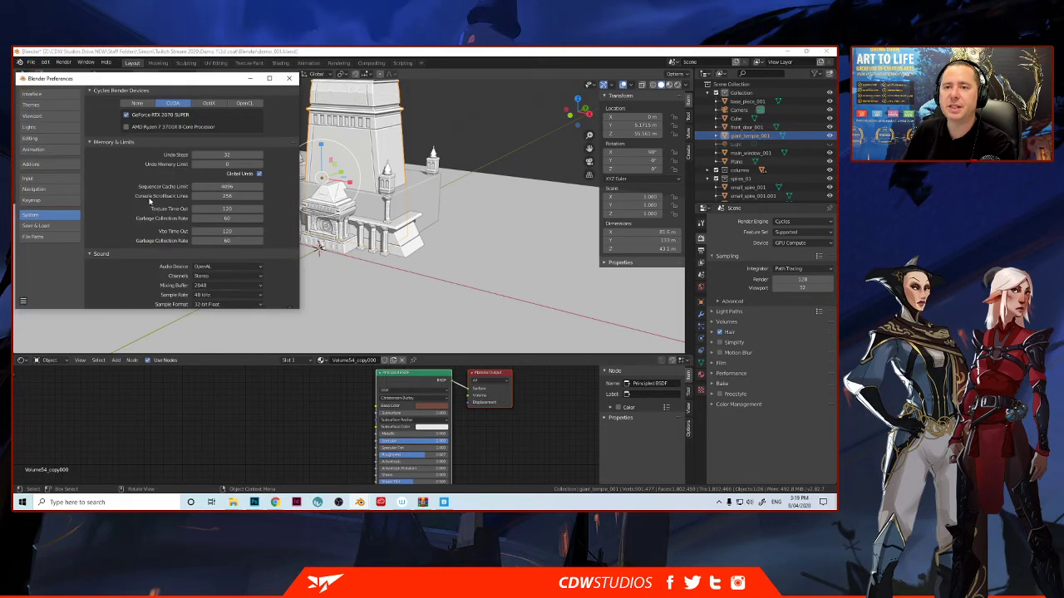
pyautogui.click(40, 163)
pyautogui.moveTo(123, 83)
pyautogui.mouseDown()
pyautogui.moveTo(156, 96)
pyautogui.moveTo(193, 92)
pyautogui.mouseUp()
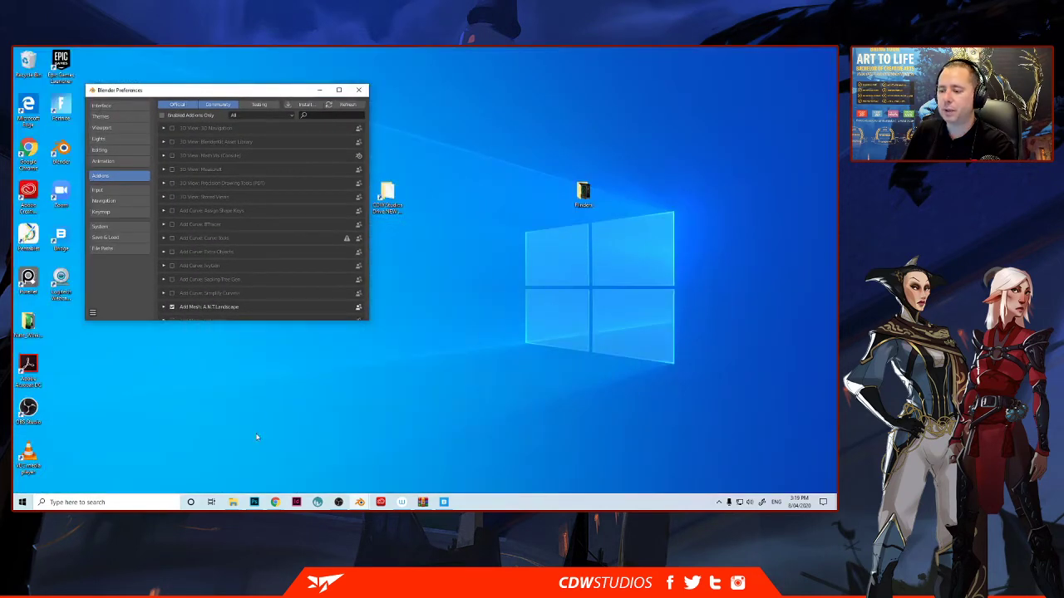
# - Restore the main Blender scene window and bring the preferences window in front of it
pyautogui.click(359, 502)
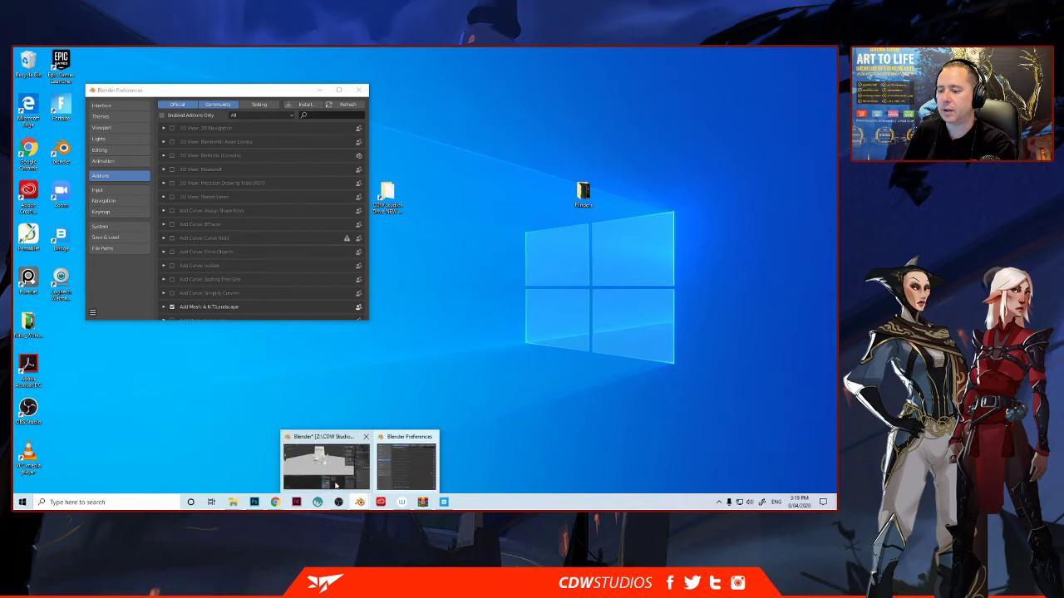
pyautogui.click(336, 486)
pyautogui.moveTo(360, 504)
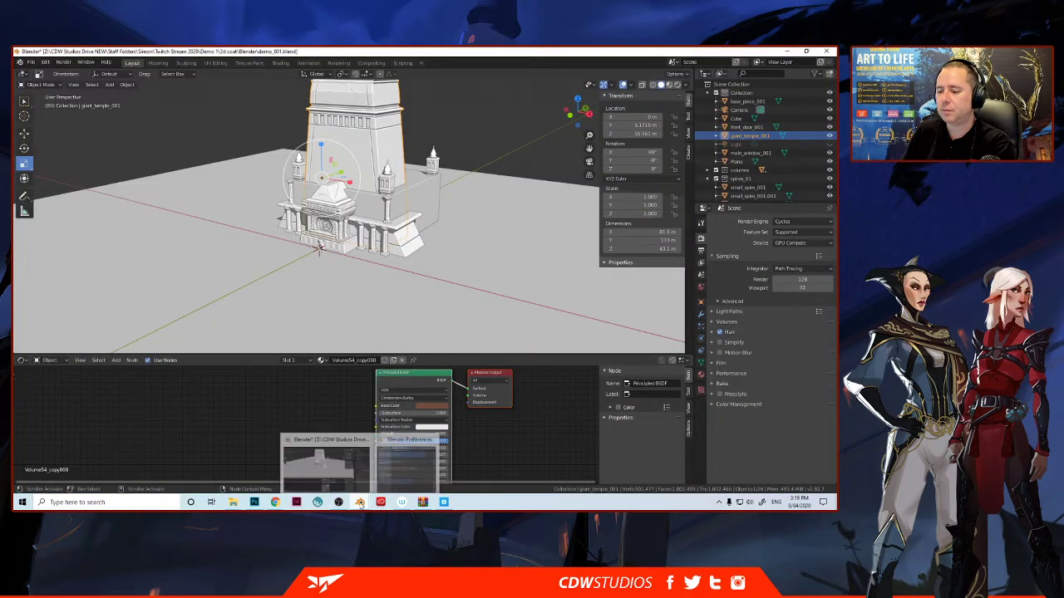
pyautogui.click(415, 465)
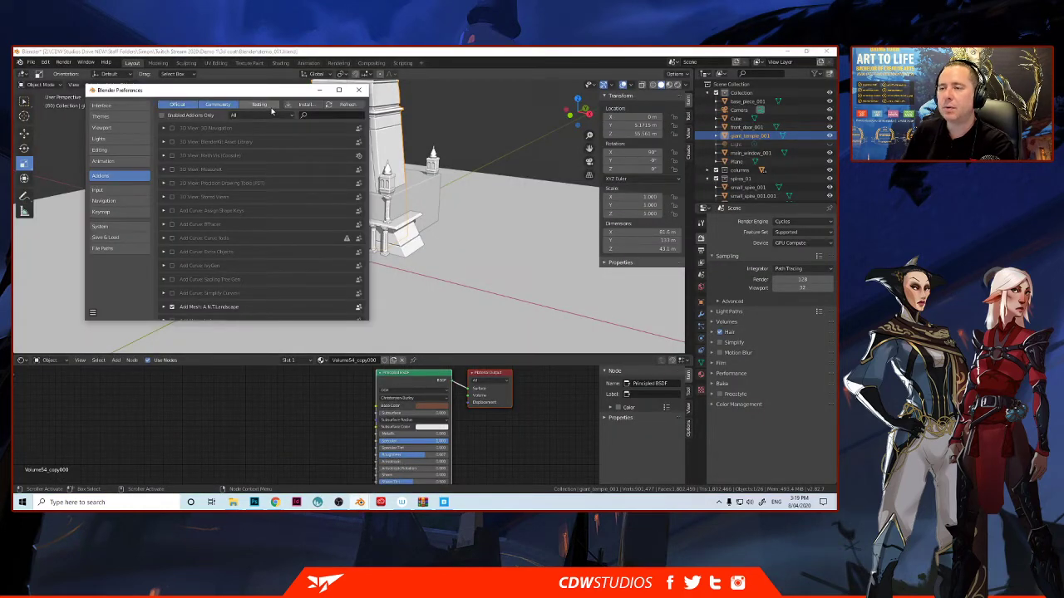
# - Install the MSLiveLink.zip add-on from the folder at the copied Bridge script path
pyautogui.click(307, 105)
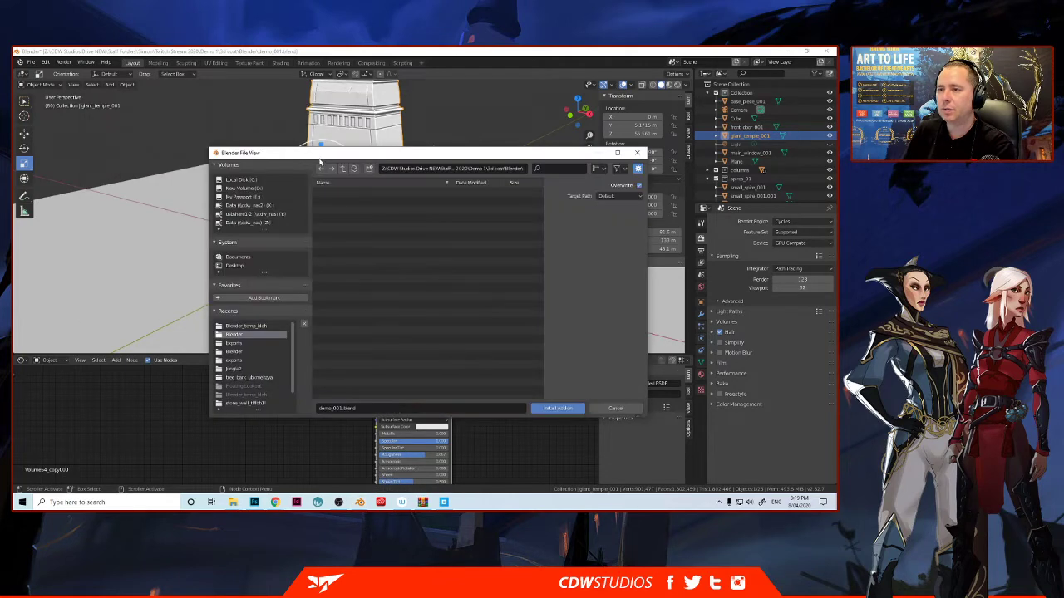
pyautogui.moveTo(321, 156); pyautogui.dragTo(267, 133)
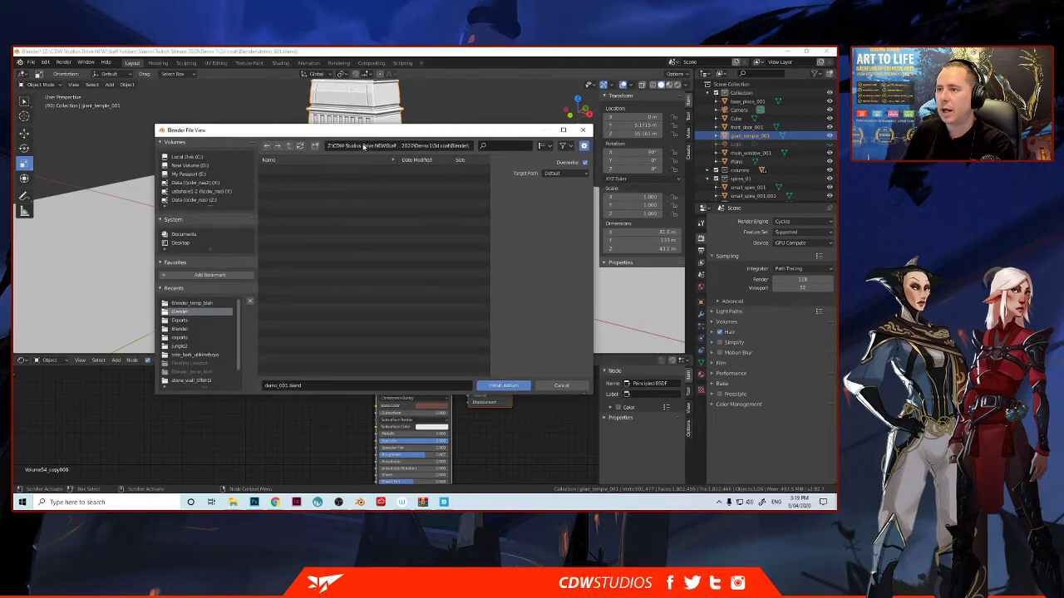
pyautogui.click(355, 146)
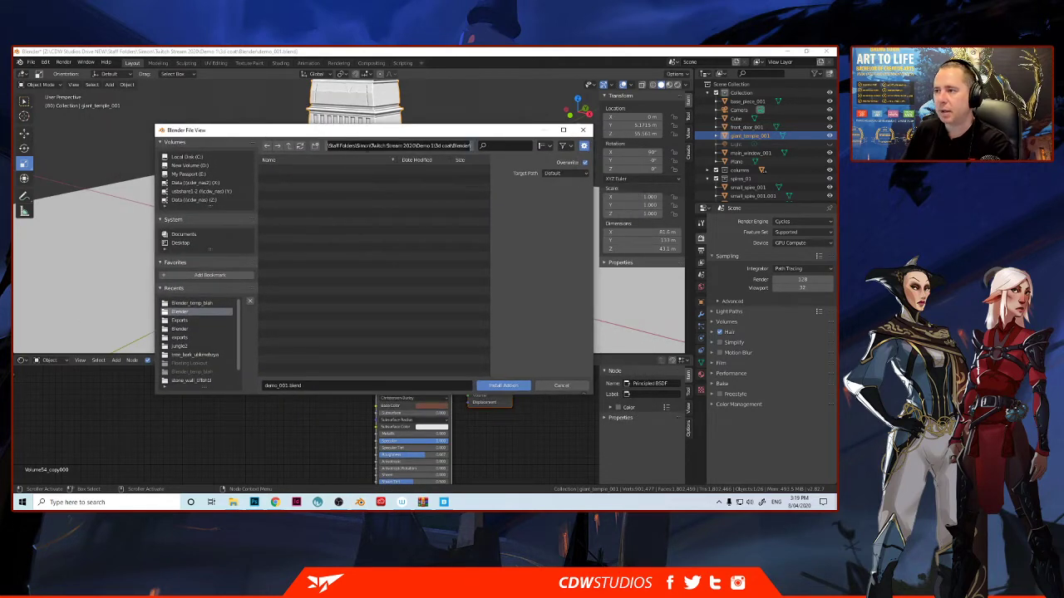
pyautogui.hotkey('ctrl', 'v')
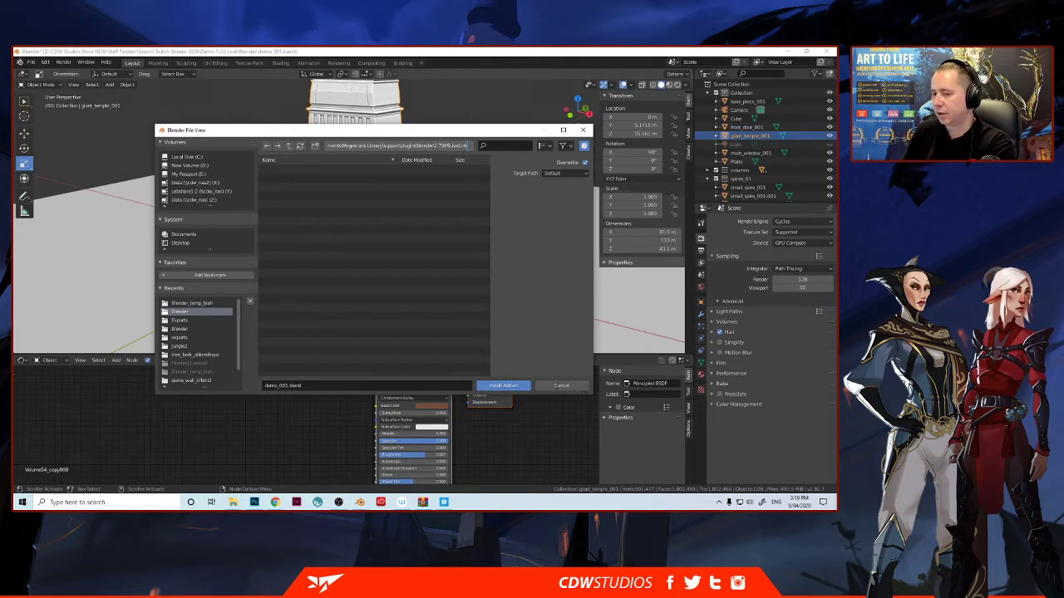
pyautogui.press('Return')
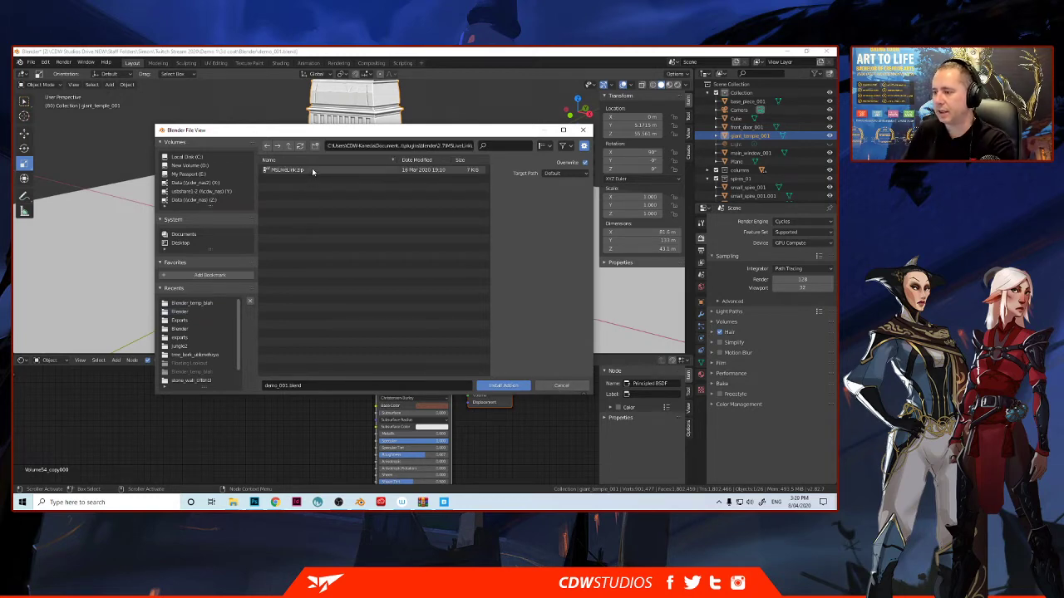
pyautogui.click(503, 385)
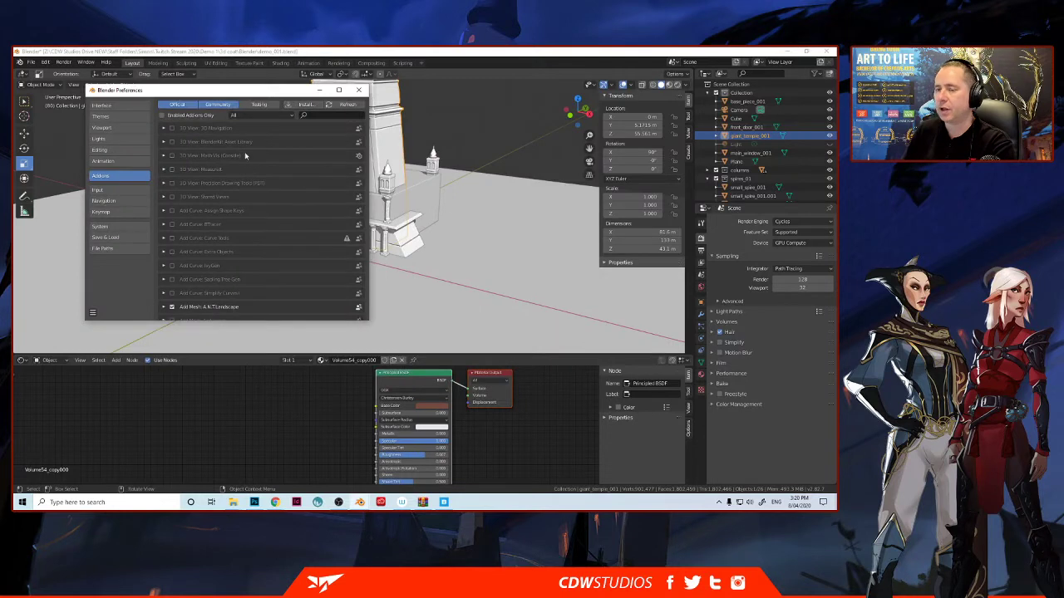
# - Search the add-ons for "mega", check whether the Megascans Plugin is enabled, and close the preferences
pyautogui.moveTo(224, 91); pyautogui.dragTo(248, 97)
pyautogui.click(338, 121)
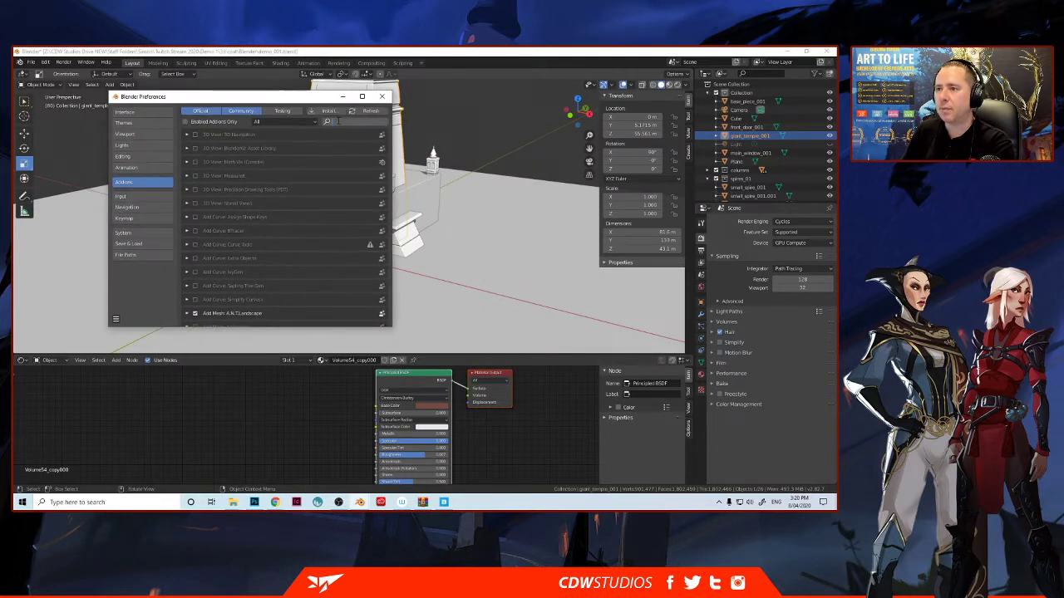
pyautogui.write('mega')
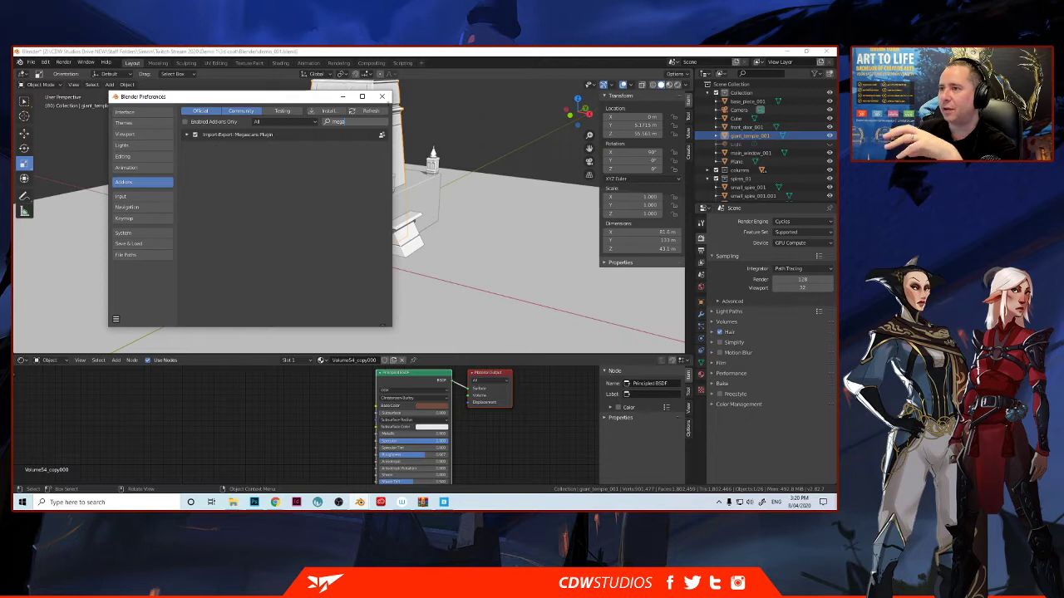
pyautogui.click(382, 97)
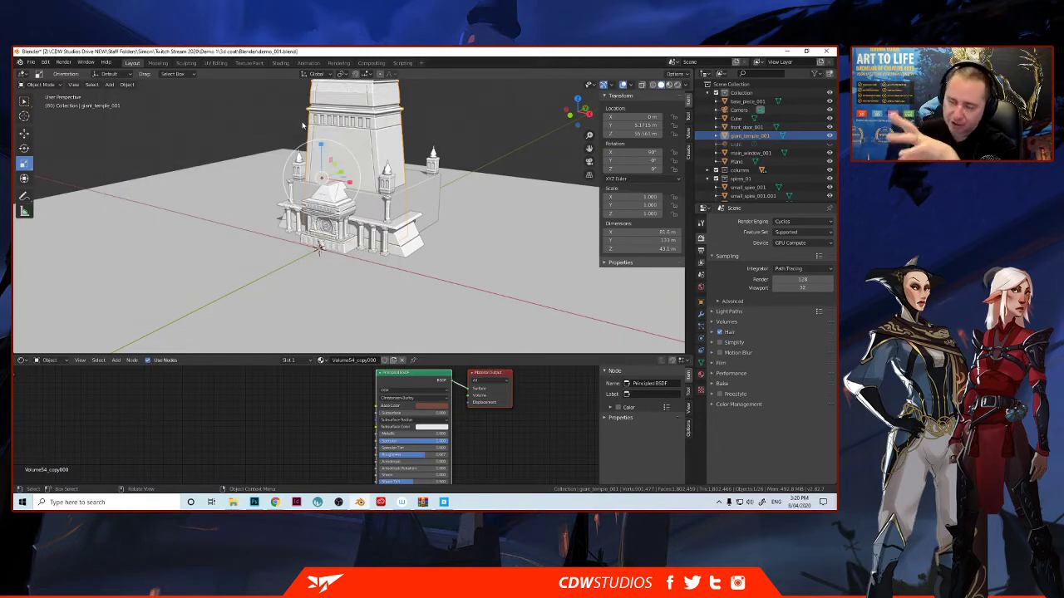